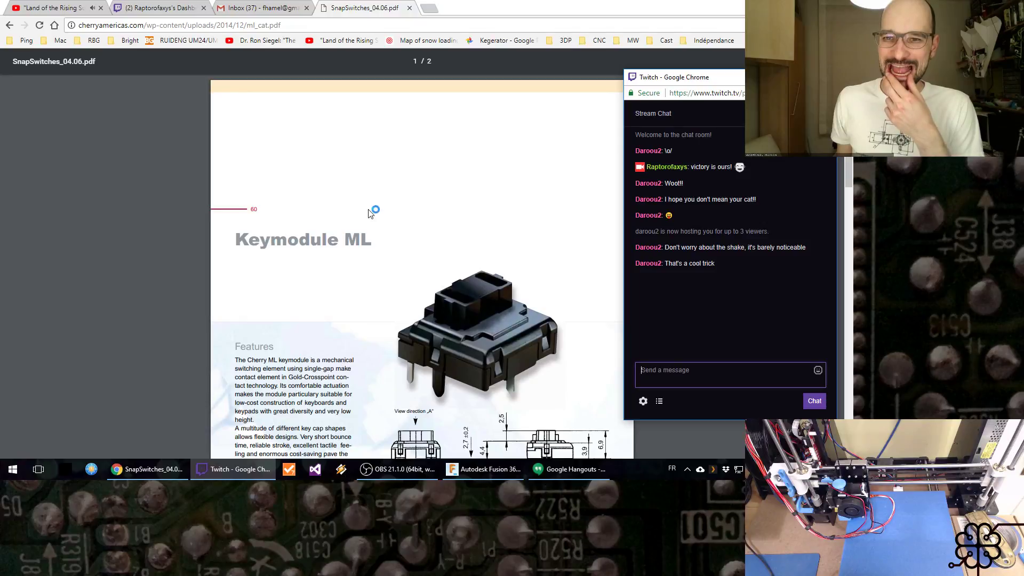
Step: Bring the Cherry switch datasheet in front of the stream chat window and close the Gmail inbox tab
left_click(775, 77)
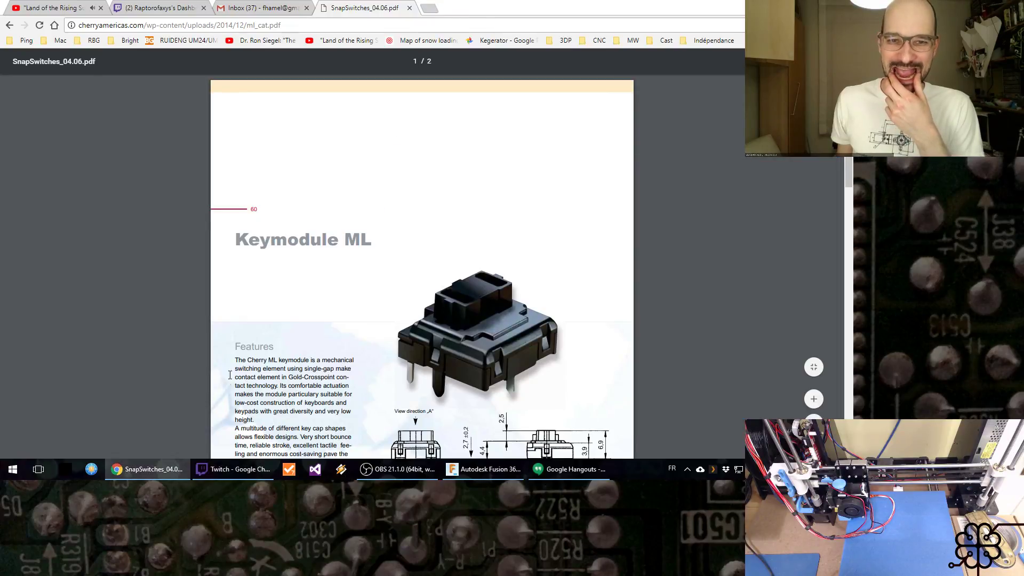
left_click(232, 471)
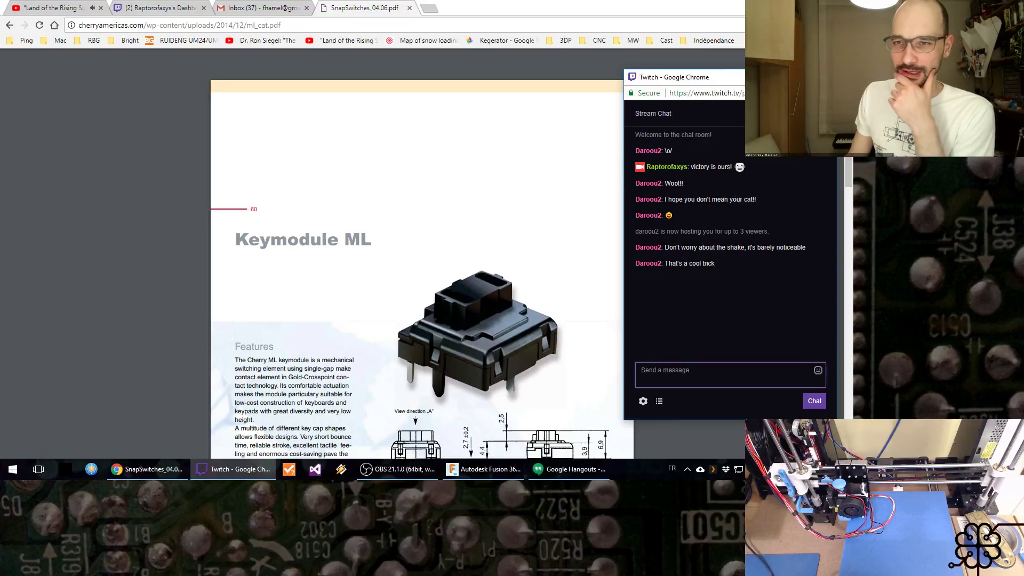
left_click(567, 144)
scroll(567, 160, "down", 5)
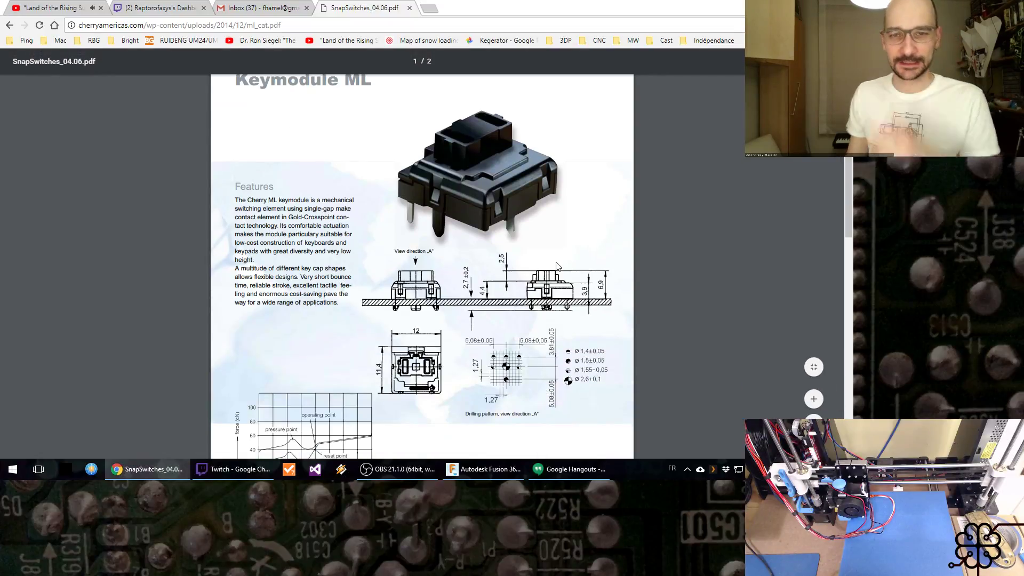
scroll(556, 264, "up", 1)
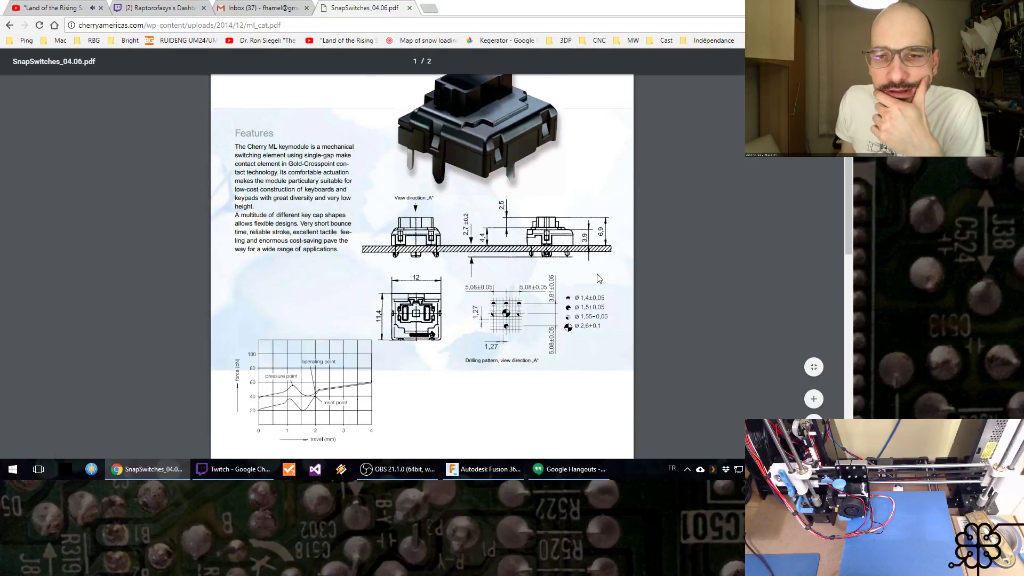
scroll(565, 261, "down", 1)
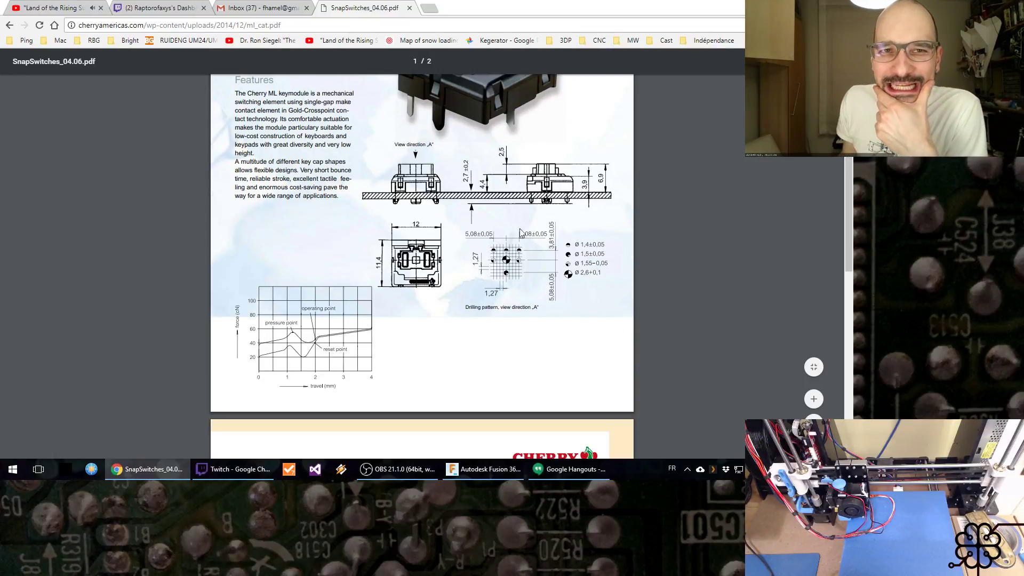
left_click(306, 8)
Step: Examine the Keymodule ML dimension drawings, drilling pattern and the Keycaps and mechanics table in the datasheet
scroll(542, 282, "down", 2)
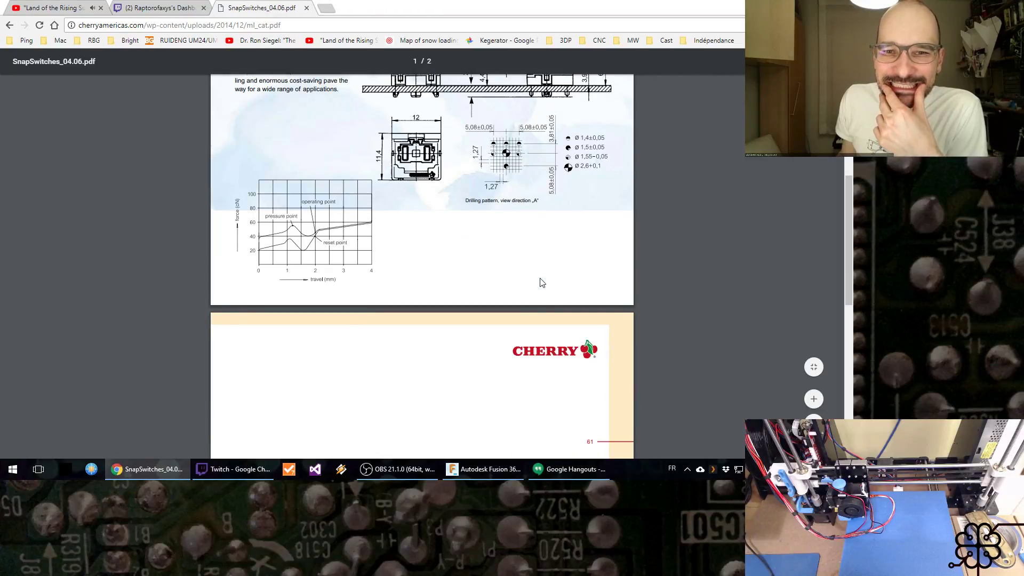
scroll(541, 283, "up", 1)
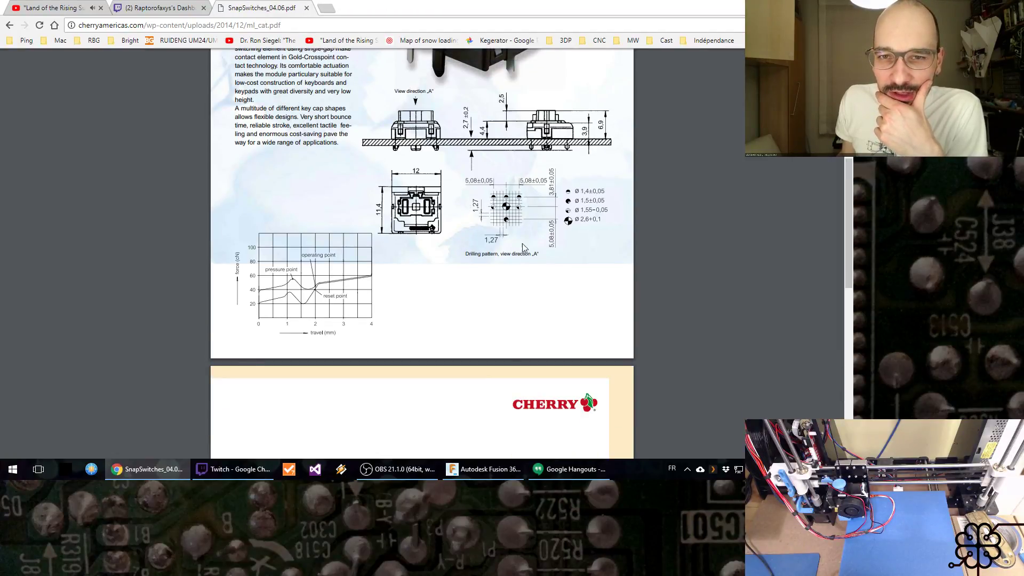
scroll(511, 238, "down", 8)
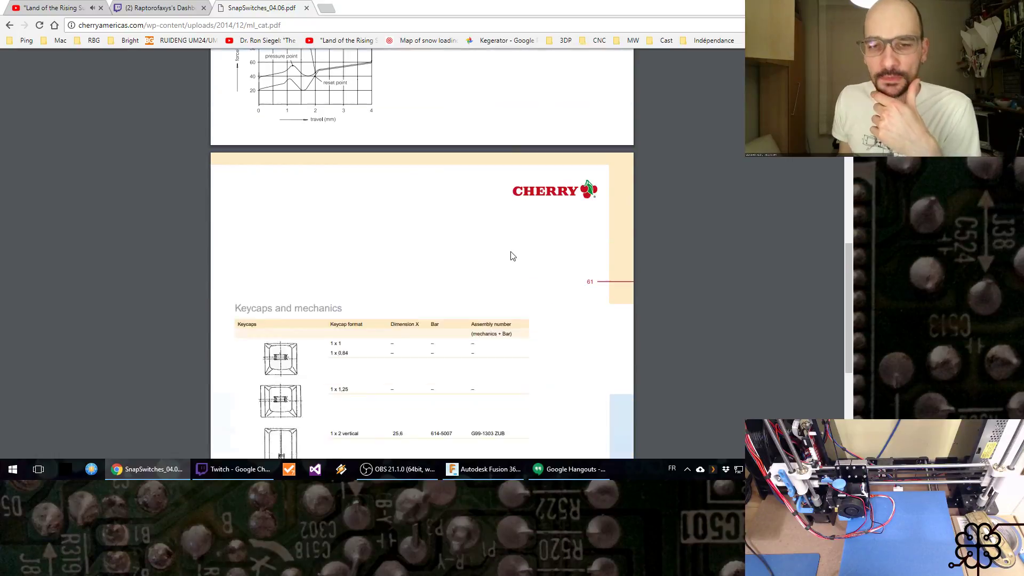
scroll(517, 252, "up", 2)
scroll(259, 283, "down", 1)
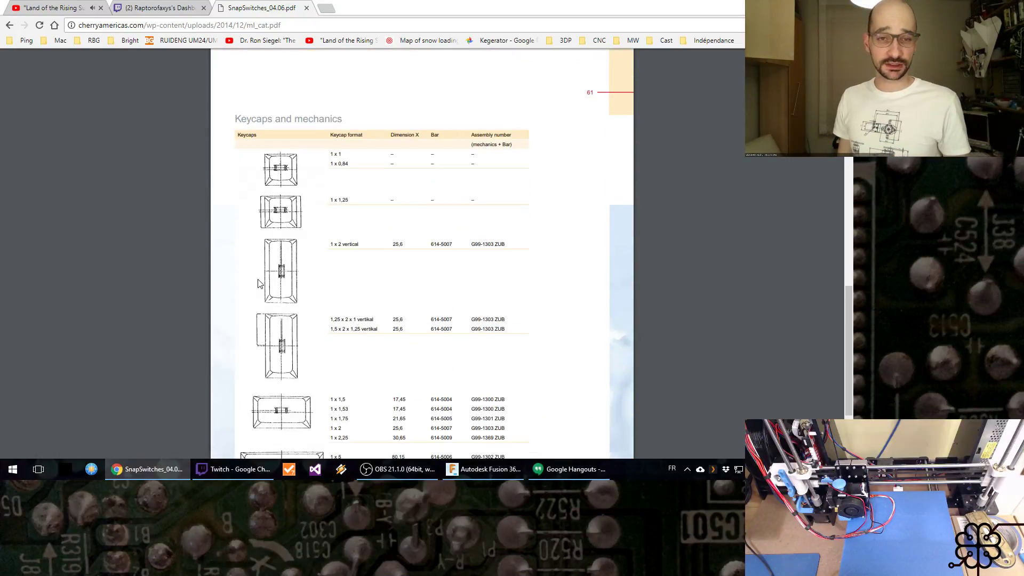
scroll(308, 350, "down", 2)
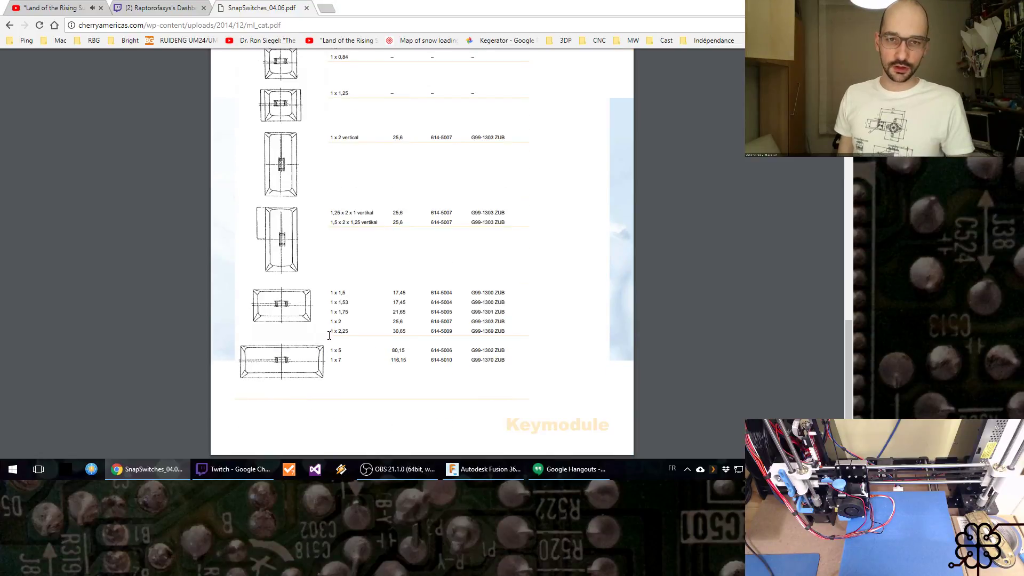
scroll(399, 335, "up", 12)
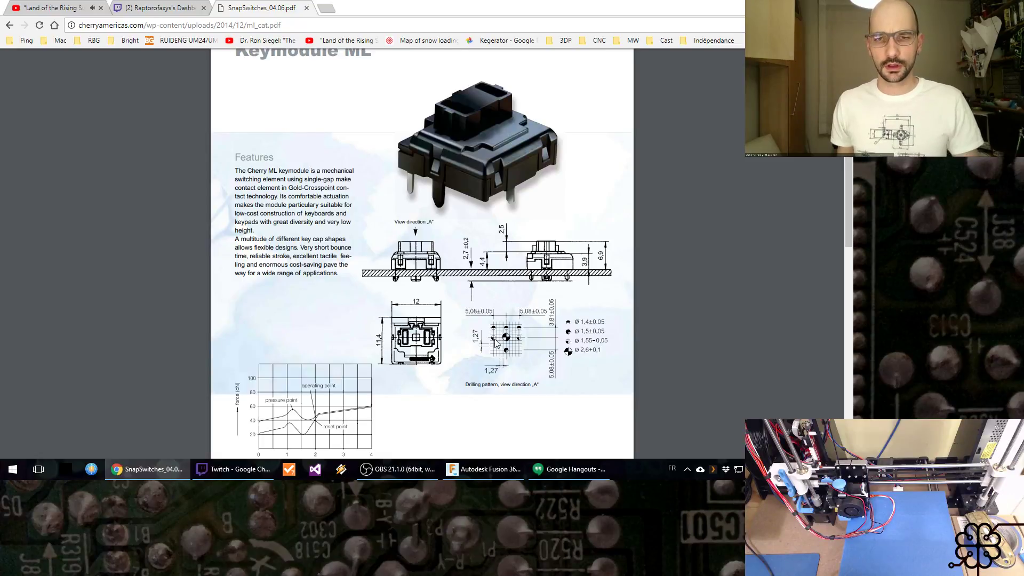
Step: Place the datasheet beside the Fusion 360 design and enlarge its drilling pattern
key("super+Right")
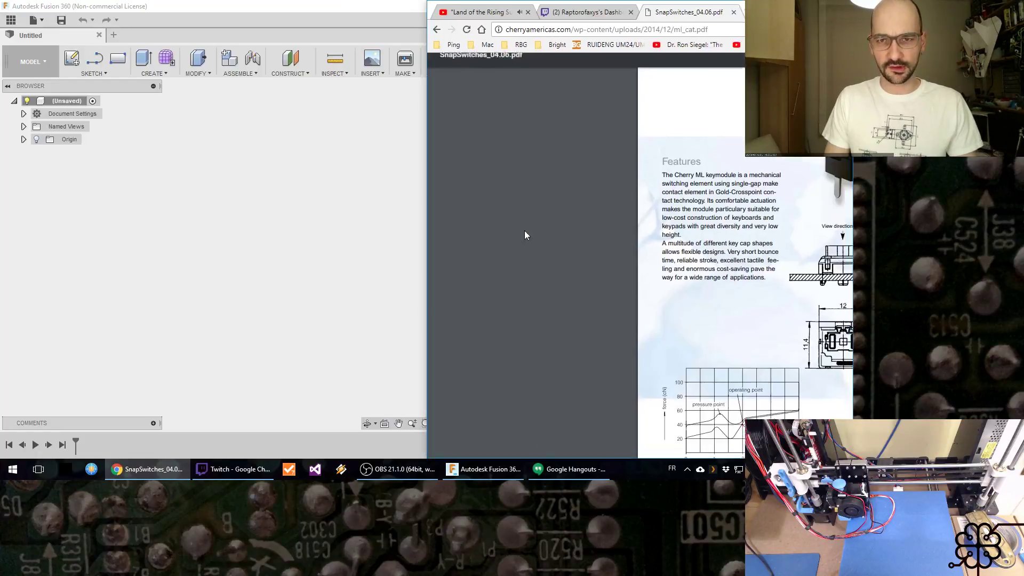
left_click(294, 150)
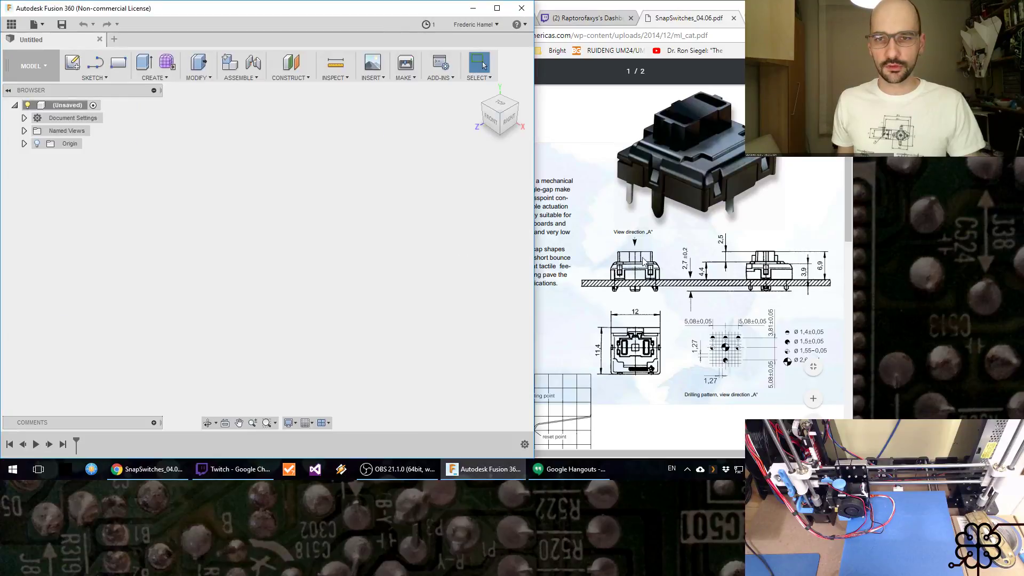
scroll(738, 350, "up", 3, "ctrl")
scroll(738, 350, "up", 2, "ctrl")
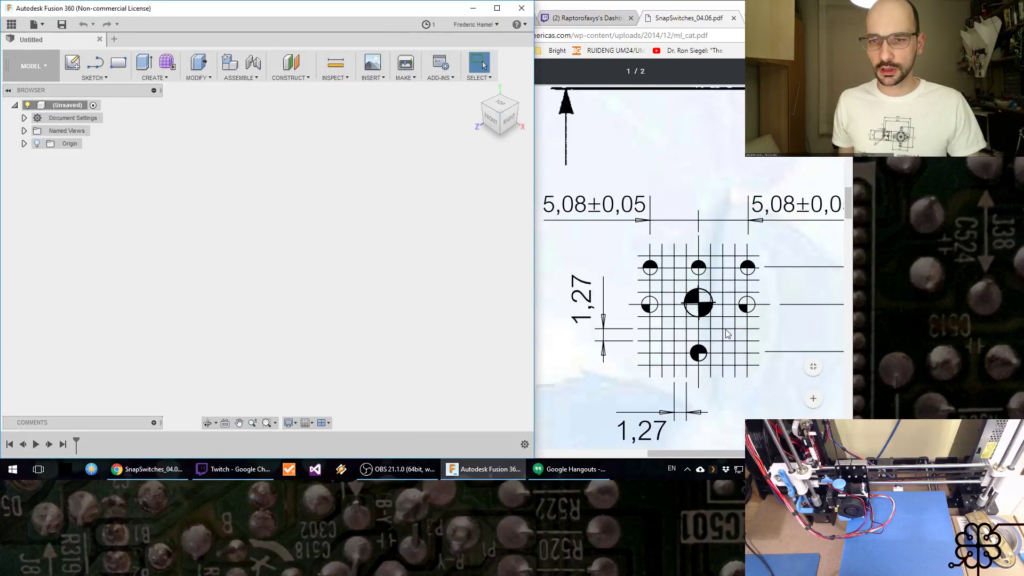
left_click_drag(680, 452, 716, 448)
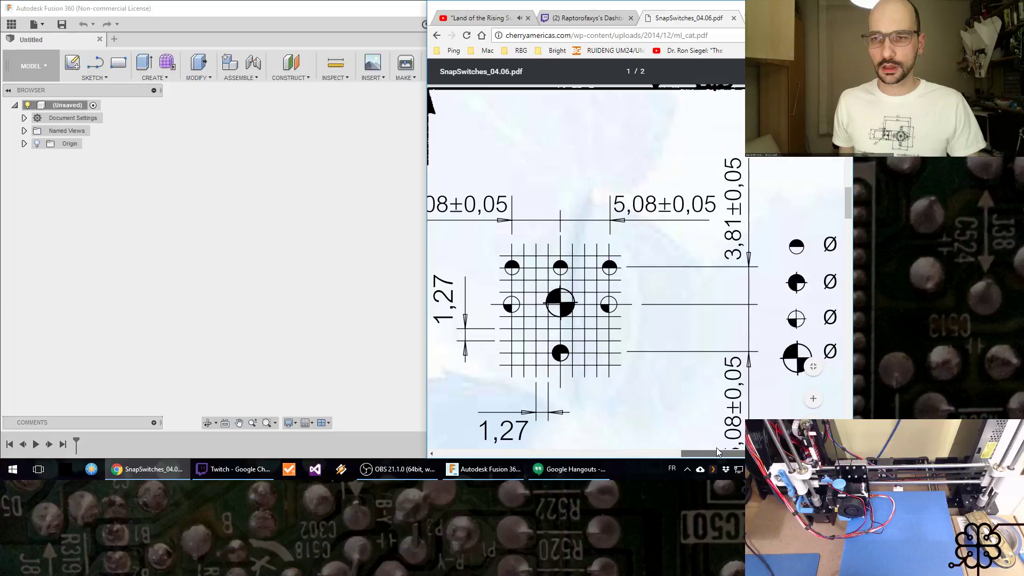
Step: Tile Fusion 360 and the datasheet side by side, with the drilling pattern and its 5,08 and 1,27 spacings in view
left_click(353, 226)
key("super+Left")
key("super+Left")
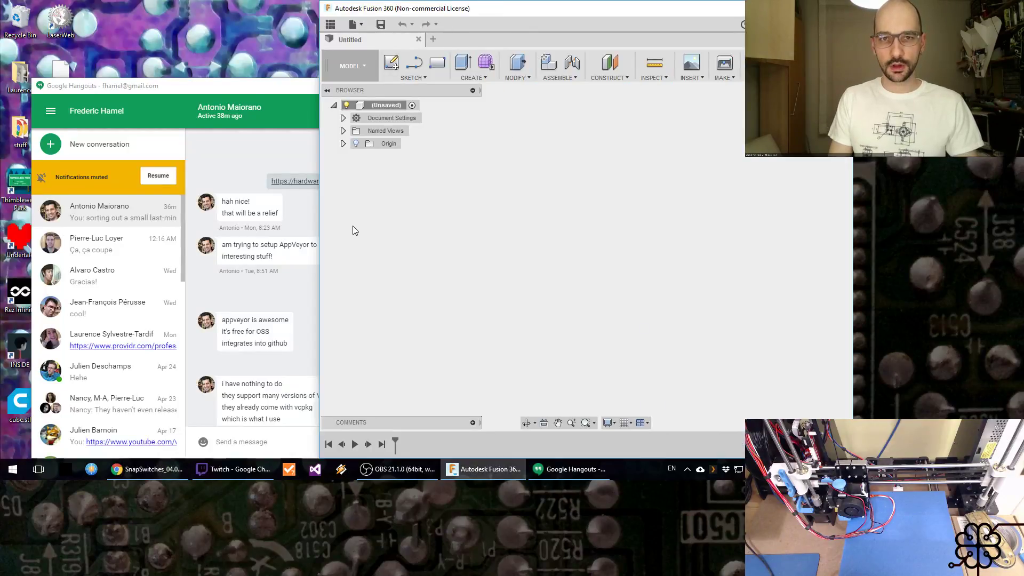
key("super+Left")
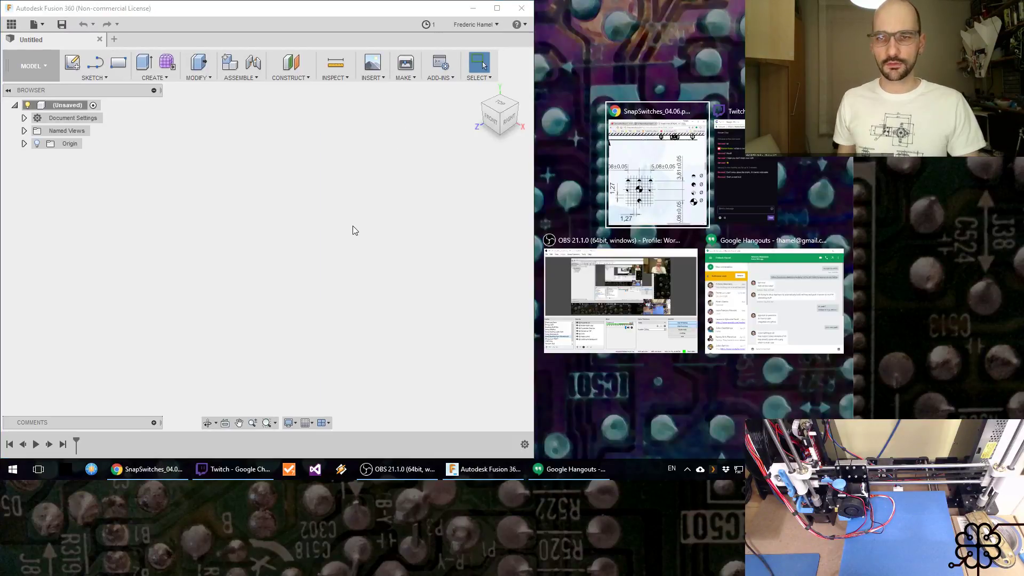
left_click(638, 145)
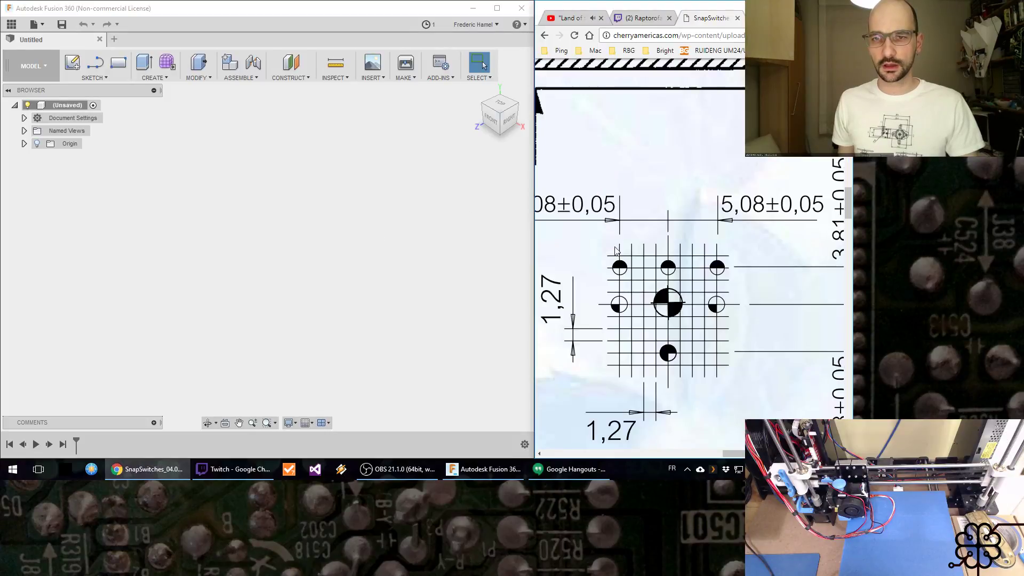
scroll(735, 456, "left", 2)
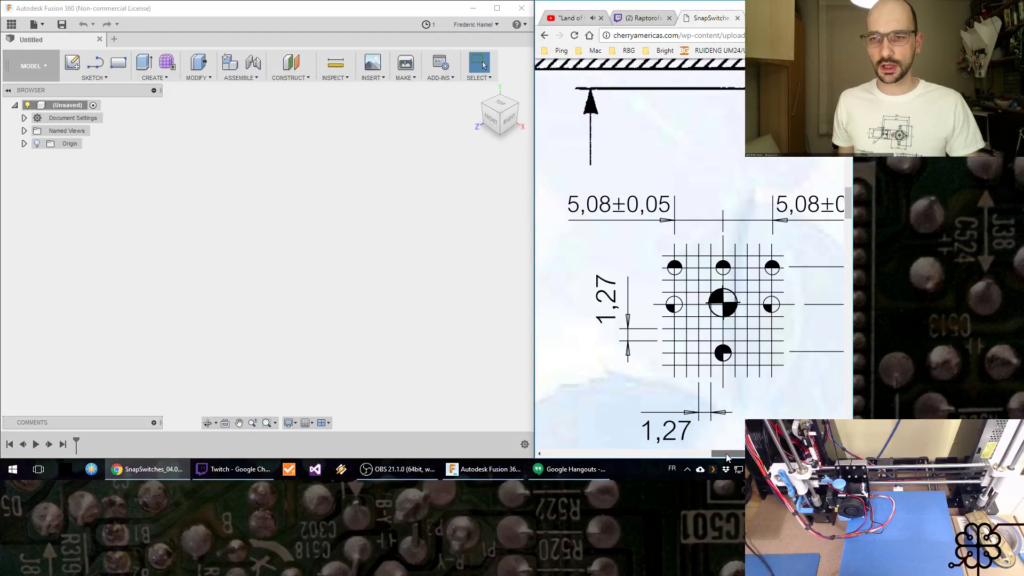
left_click_drag(735, 456, 738, 456)
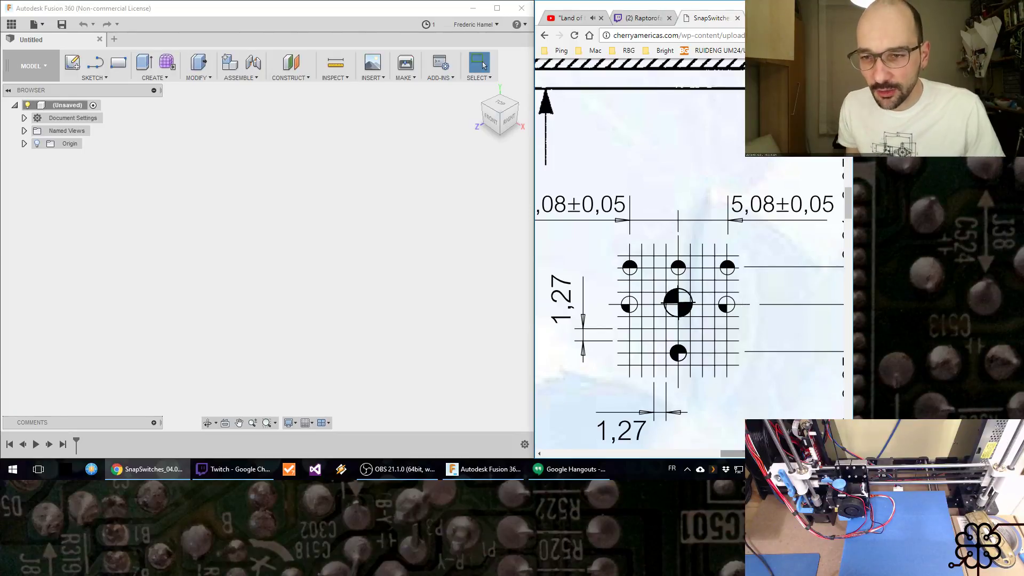
mouse_move(757, 453)
left_mouse_down()
mouse_move(798, 454)
mouse_move(748, 453)
left_mouse_up()
Step: Show the origin planes in the empty Fusion 360 design and start a Center Diameter Circle sketch on the horizontal origin plane
left_click(217, 284)
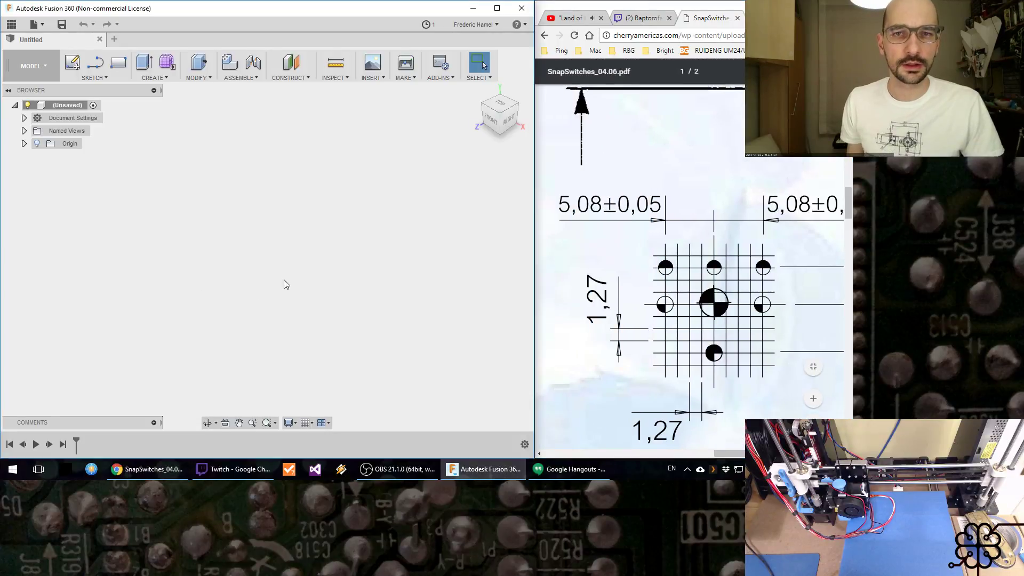
left_click(42, 145)
left_click(42, 143)
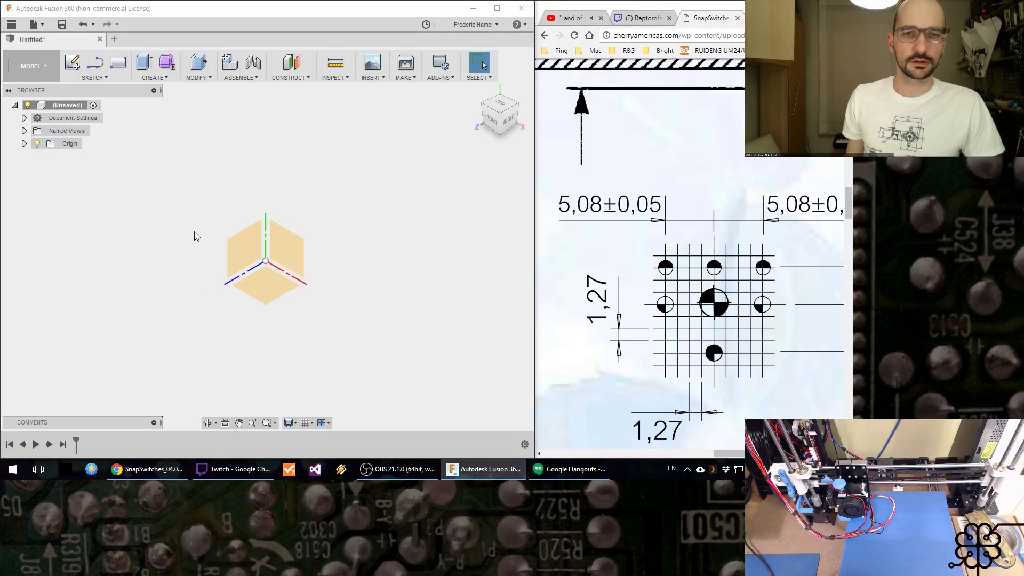
middle_click_drag(201, 265, 202, 242, "shift")
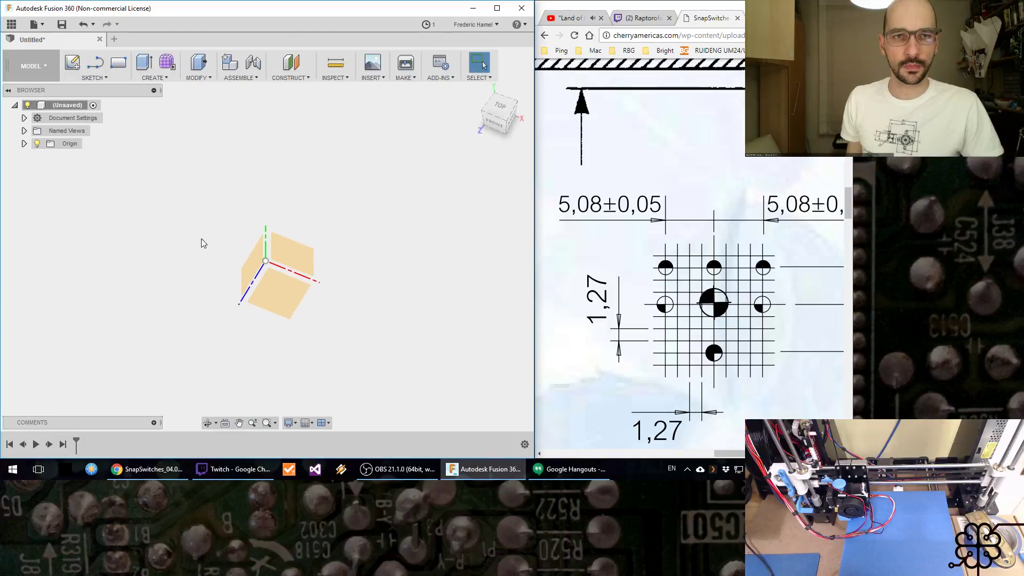
left_click(94, 78)
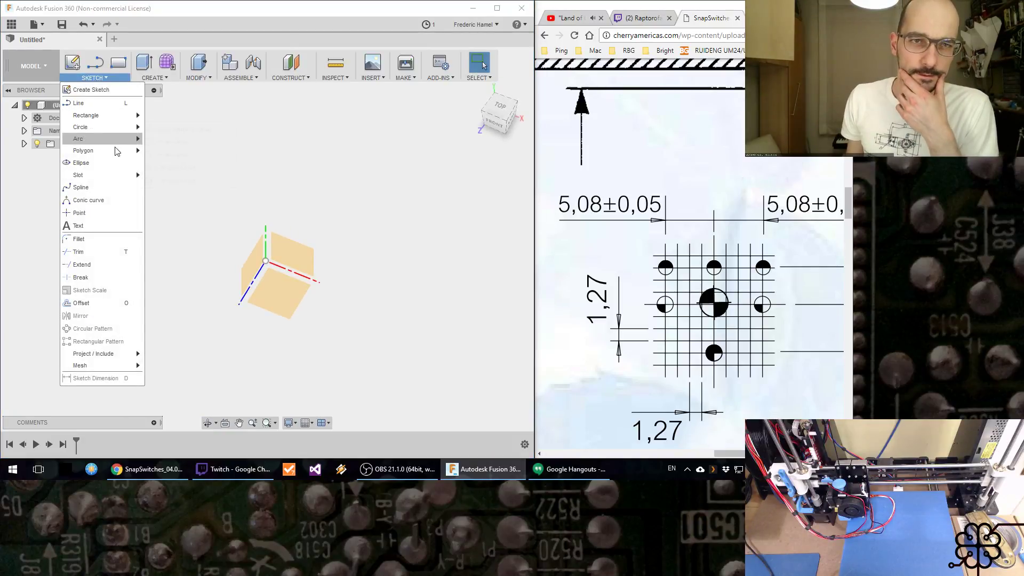
mouse_move(125, 127)
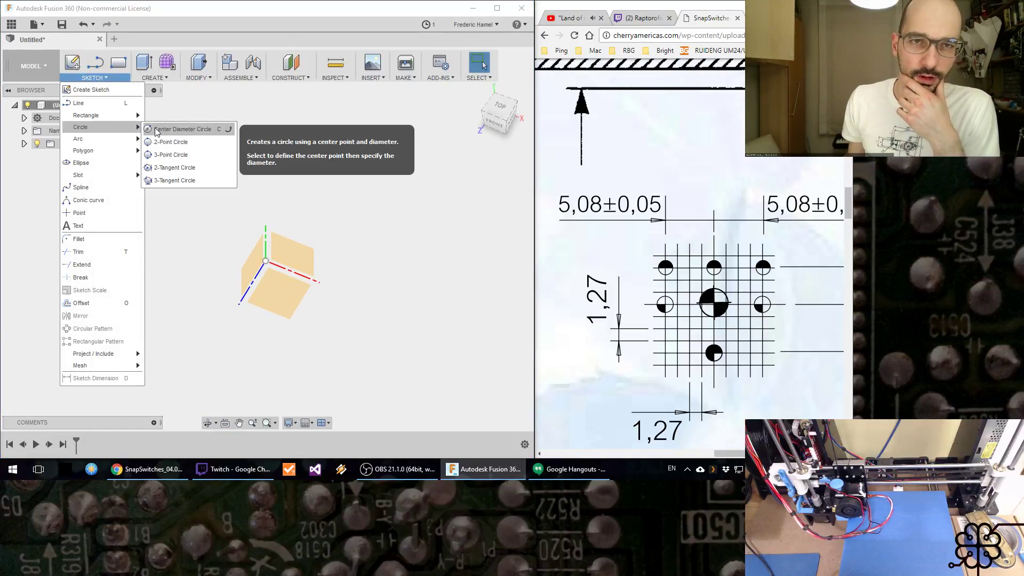
left_click(156, 130)
left_click(282, 292)
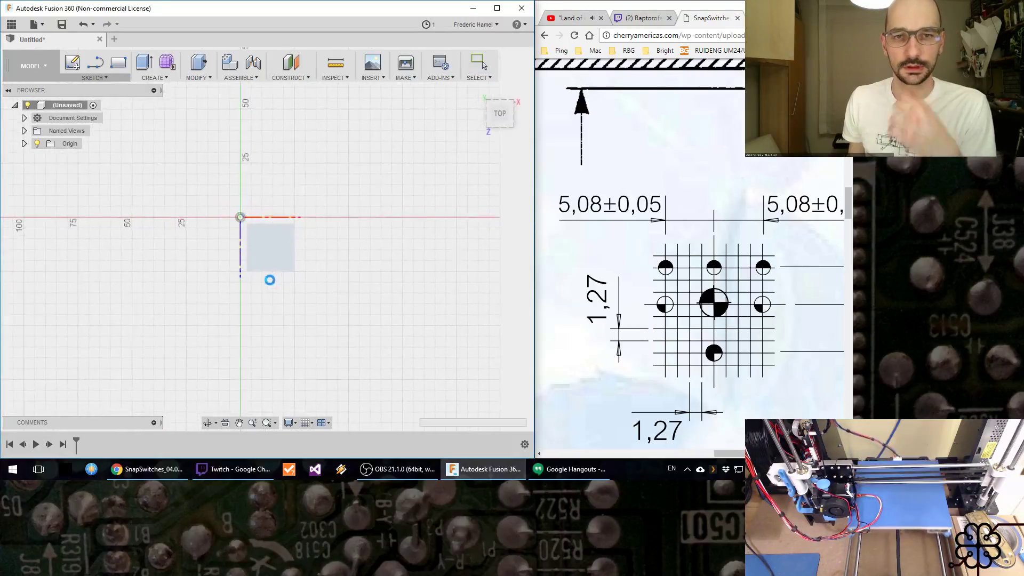
Step: Switch to OBS, show the 3D printer camera scene, restore the Using Desktop from Workbench scene, and return to the Fusion 360 sketch
left_click(400, 469)
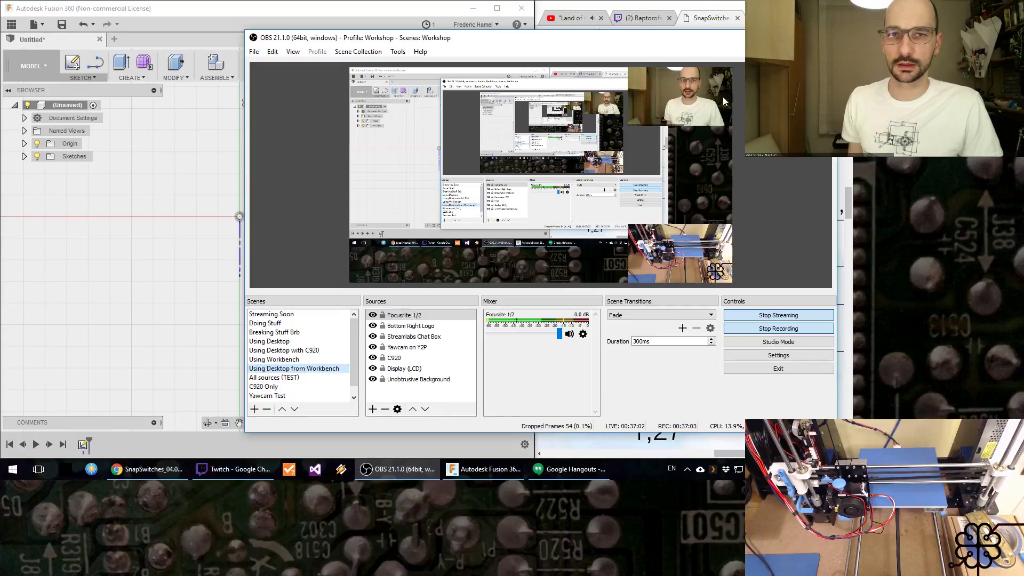
left_click(400, 469)
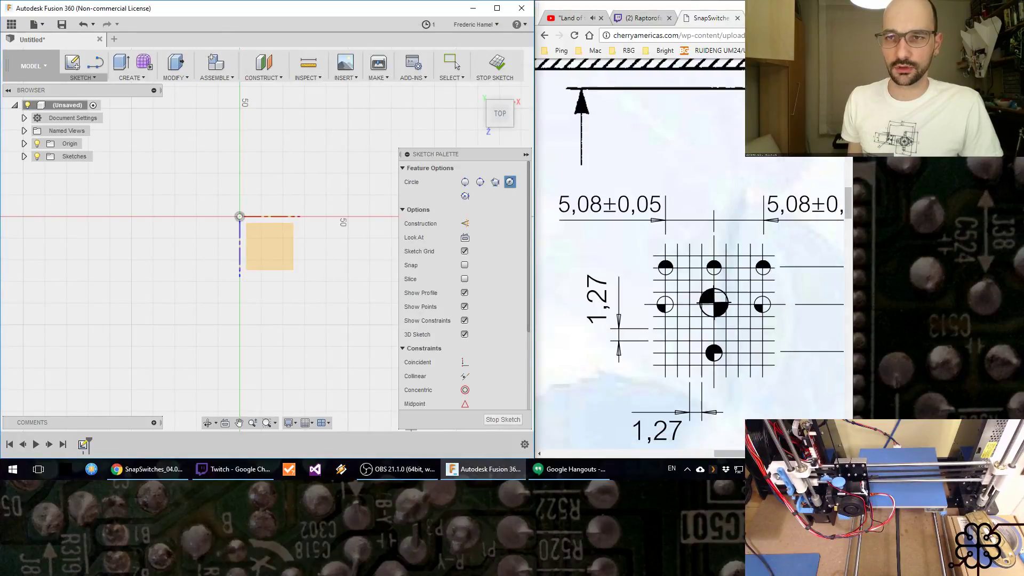
left_click(395, 469)
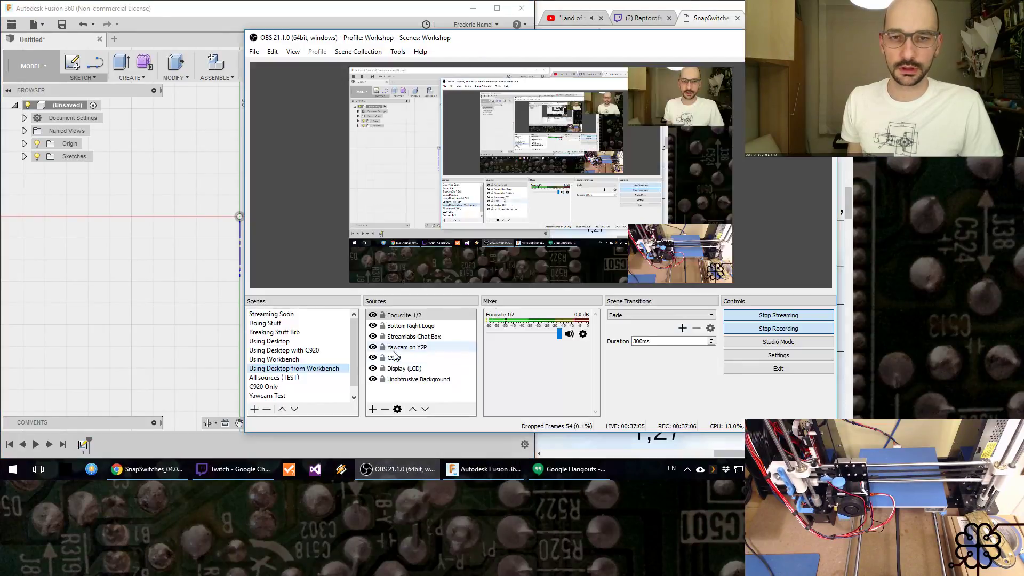
left_click(320, 395)
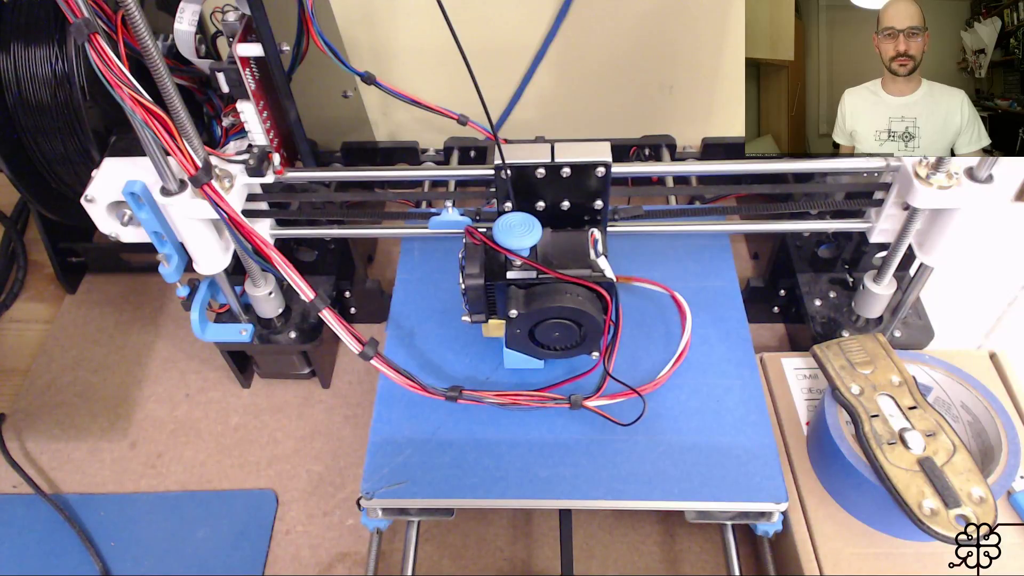
left_click(269, 341)
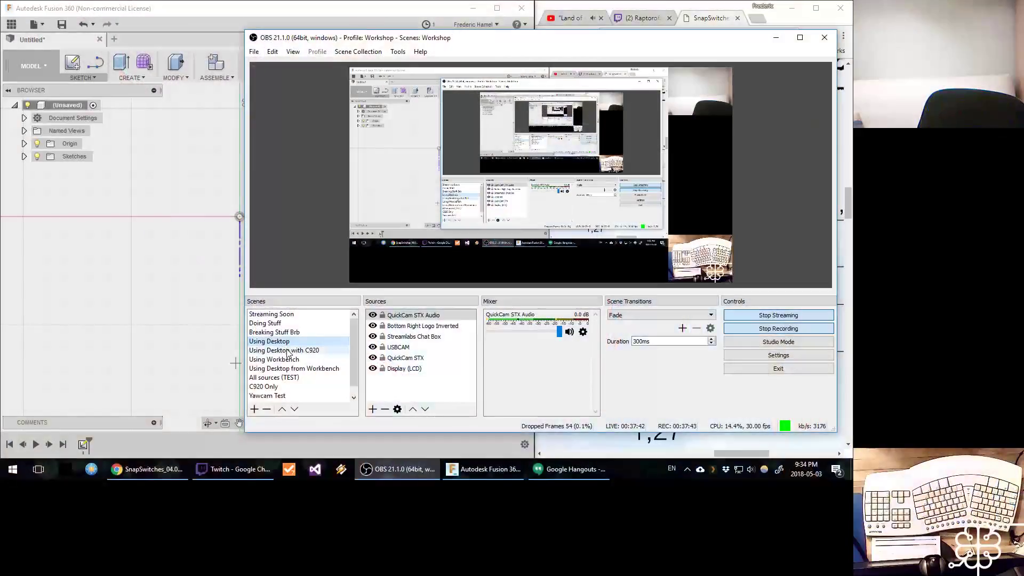
left_click(294, 368)
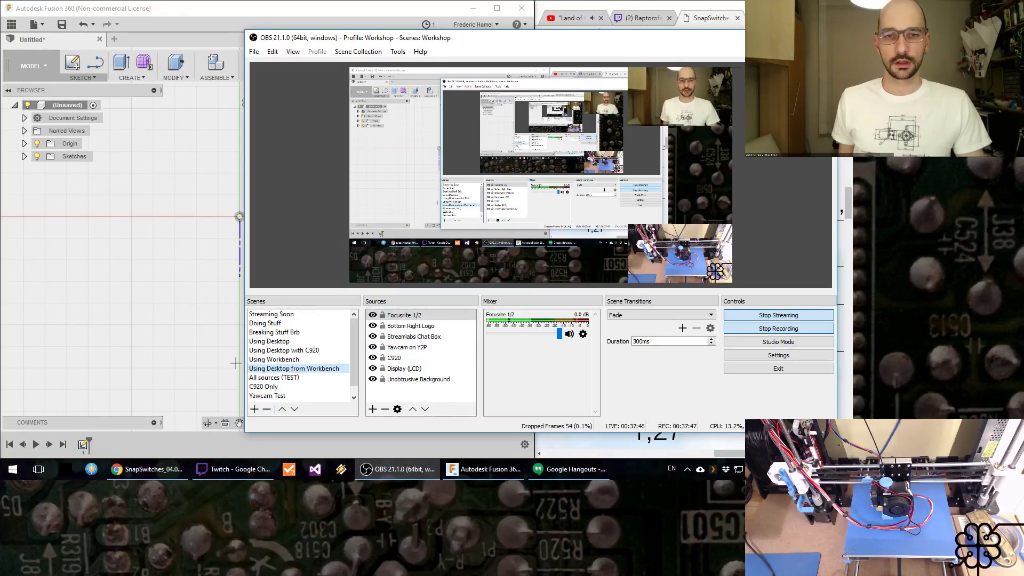
left_click(776, 37)
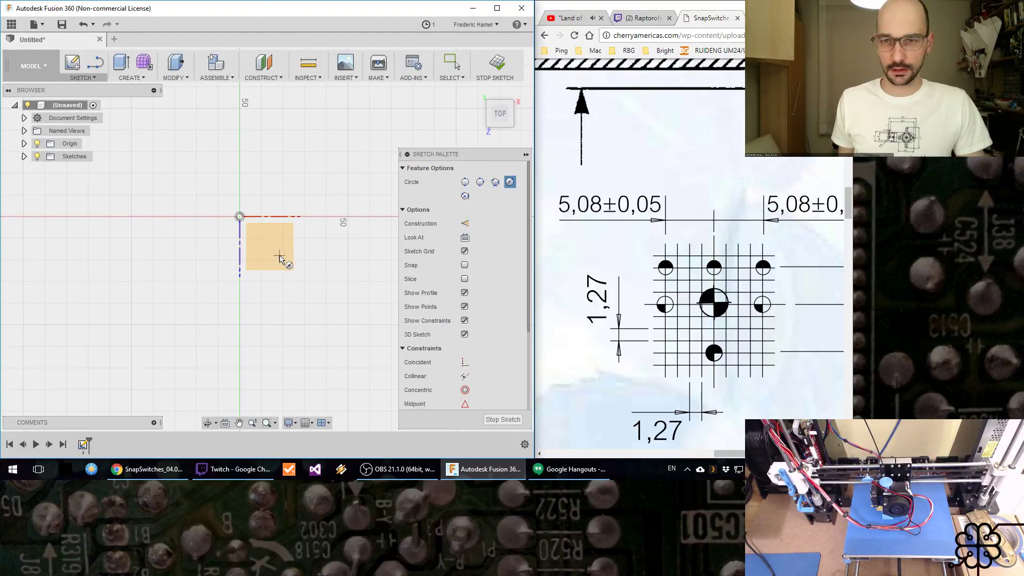
Step: Sketch a freehand center-diameter circle in the positive X and Z quadrant, about 50 mm along X from the origin
middle_click_drag(284, 275, 186, 241)
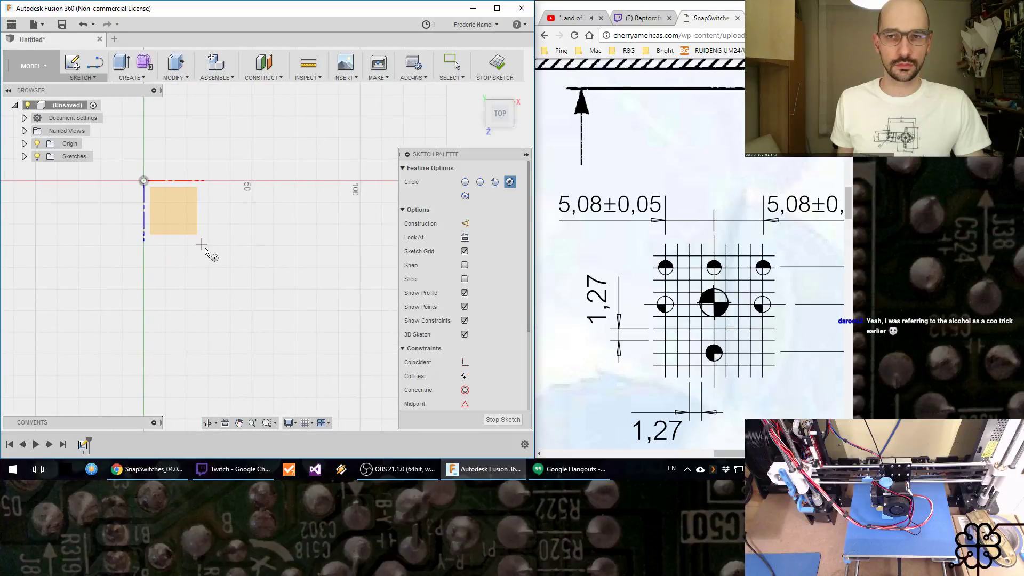
left_click(247, 251)
left_click(261, 272)
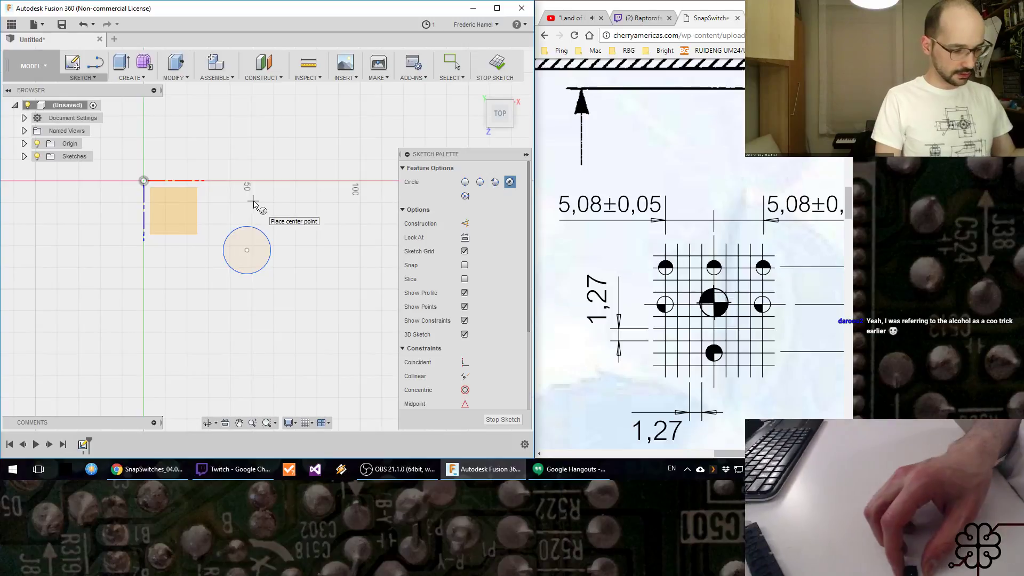
left_click(397, 469)
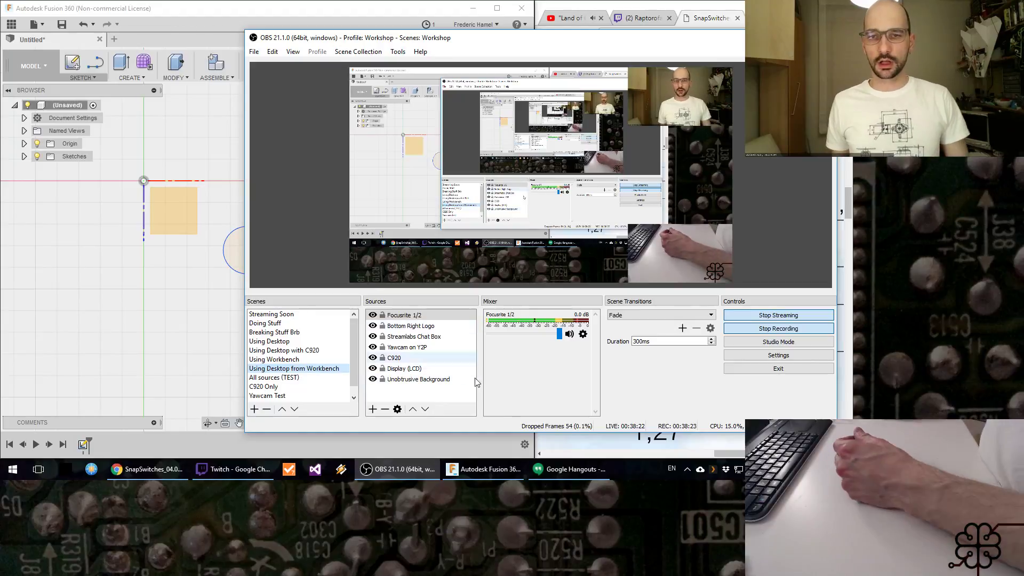
left_click(776, 38)
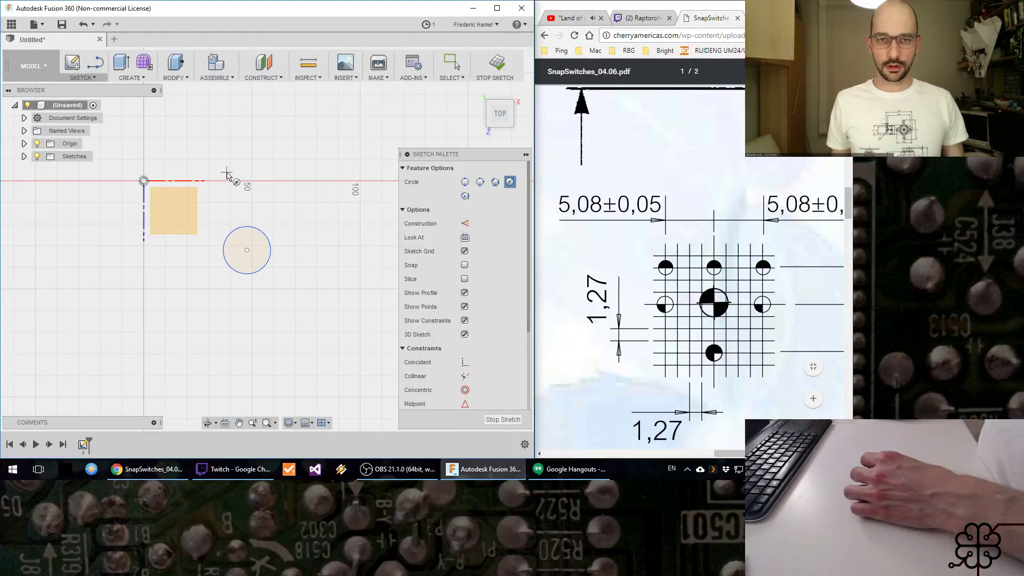
Step: Sketch two smaller center-diameter circles vertically aligned with the large circle's center, one above it about 12 mm in diameter and one below
left_click(247, 196)
left_click(256, 205)
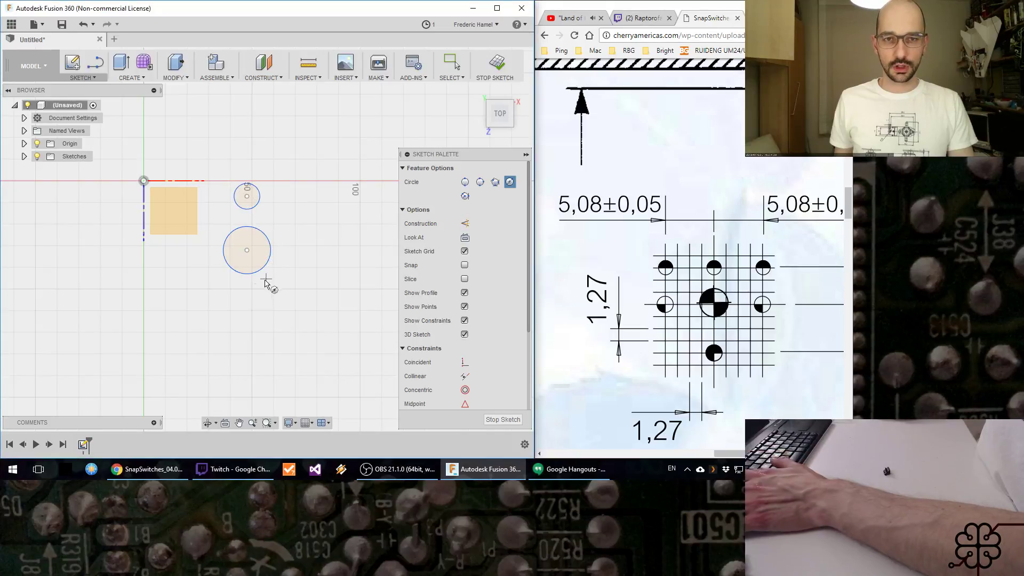
left_click(247, 311)
left_click(258, 322)
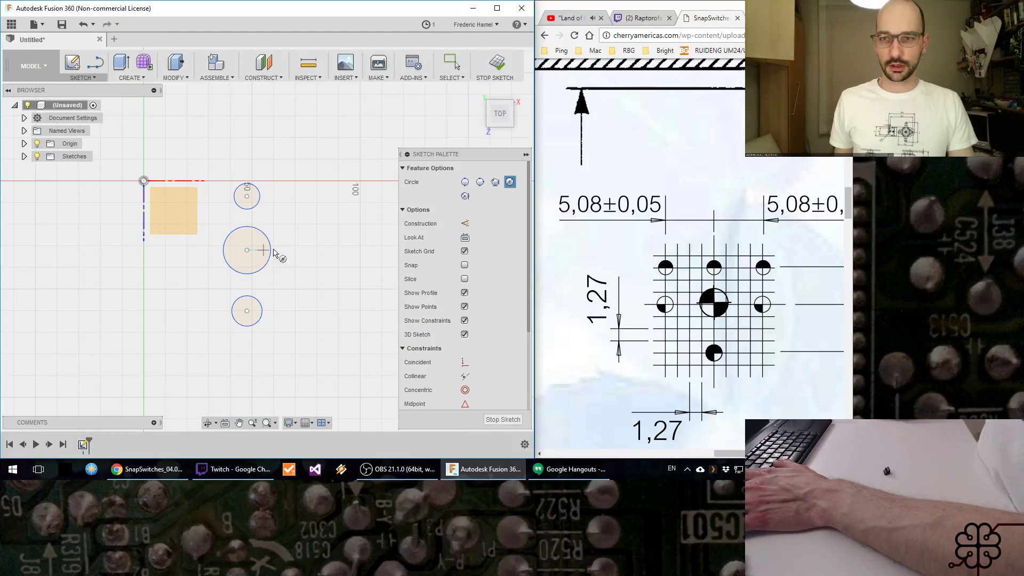
Step: Sketch two smaller circles horizontally aligned with the large circle's center, one on each side, the left one about 28 mm from it
left_click(311, 250)
left_click(321, 258)
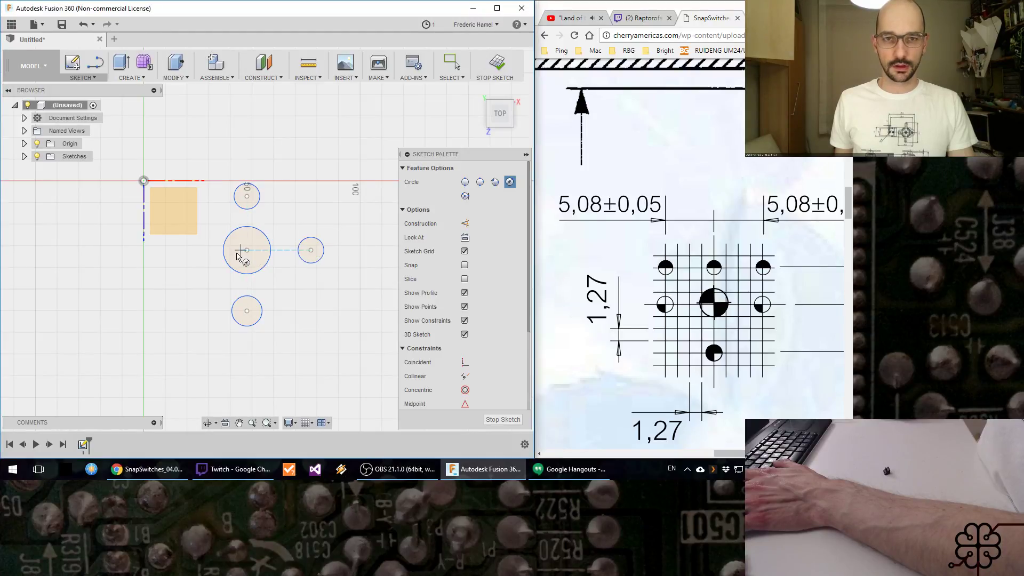
left_click(247, 252)
key("Escape")
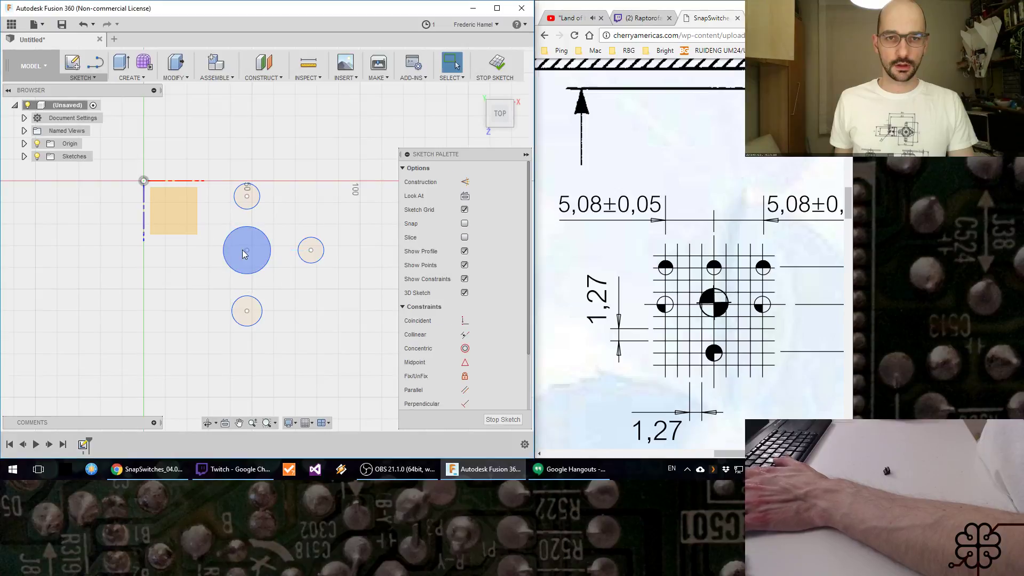
key("c")
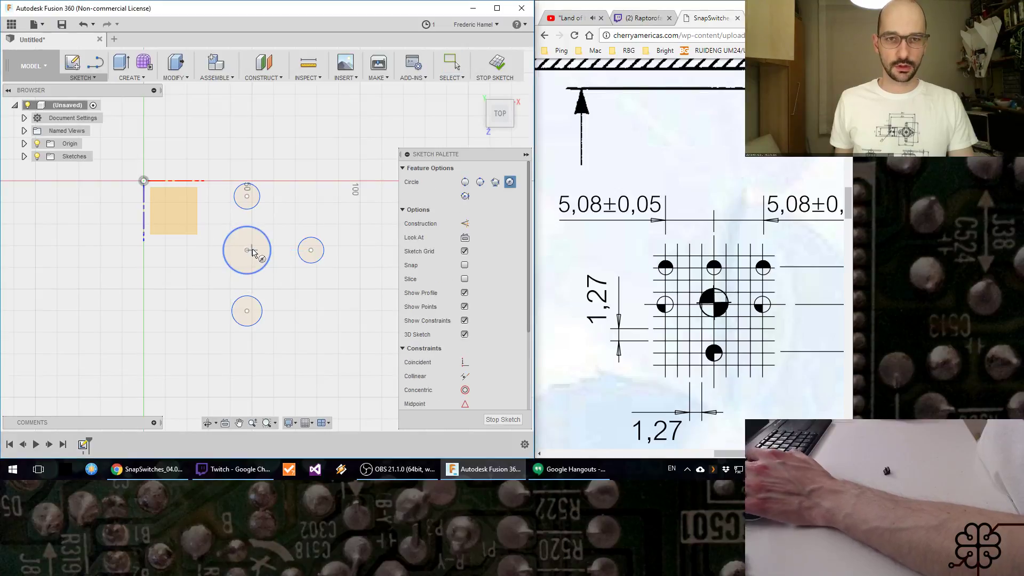
left_click(185, 250)
left_click(196, 258)
key("Escape")
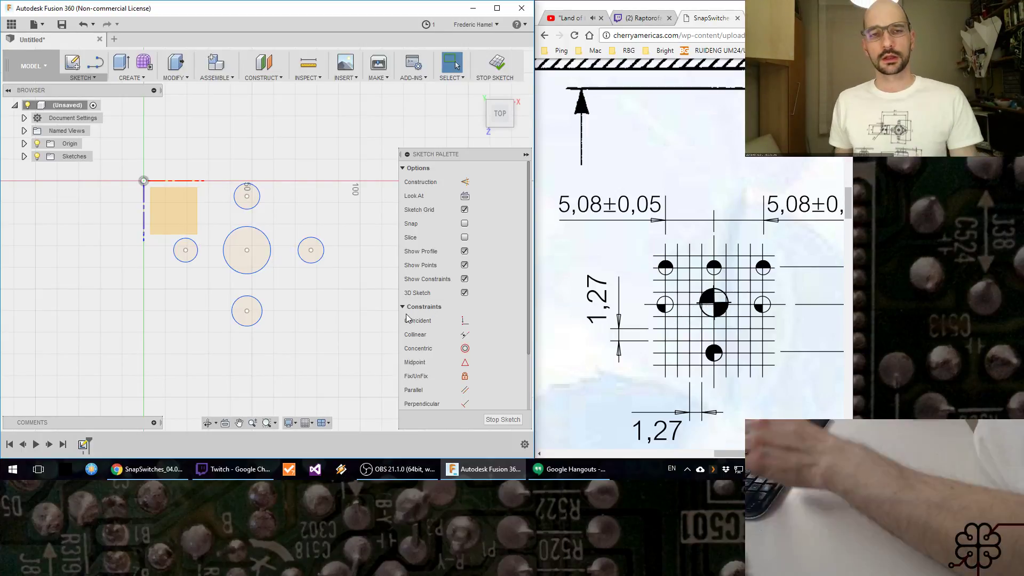
left_click(244, 241)
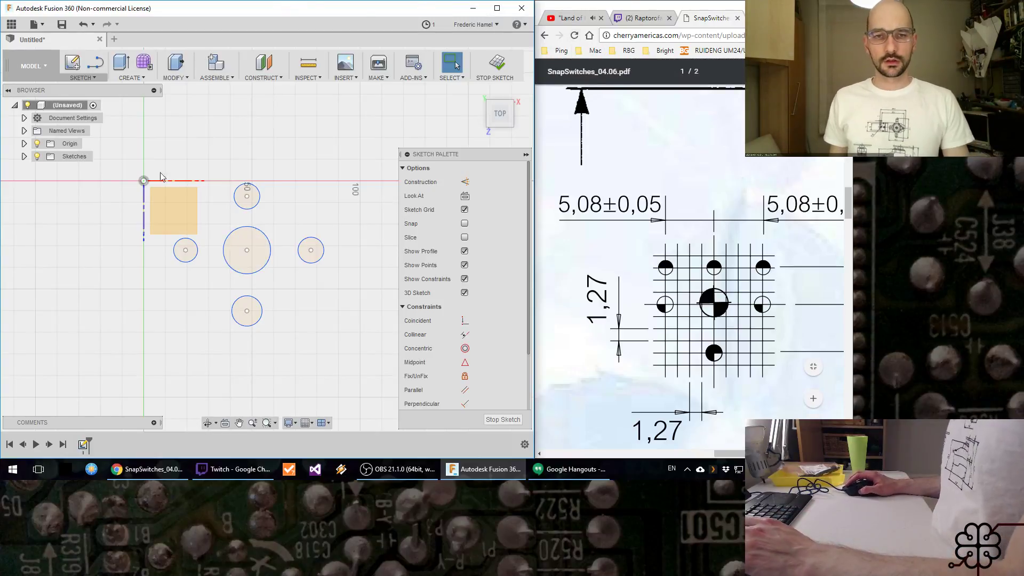
key("d")
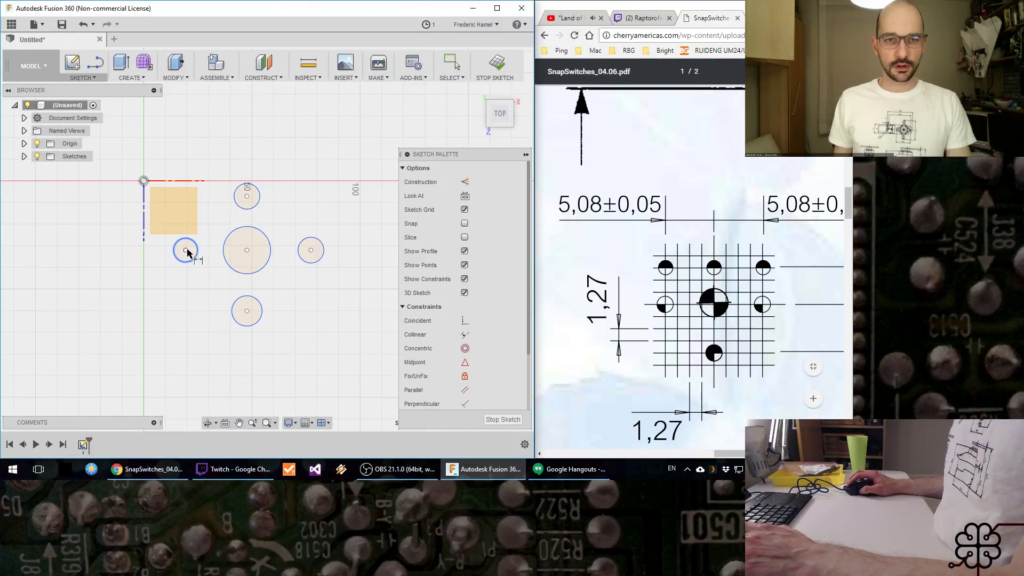
left_click(186, 251)
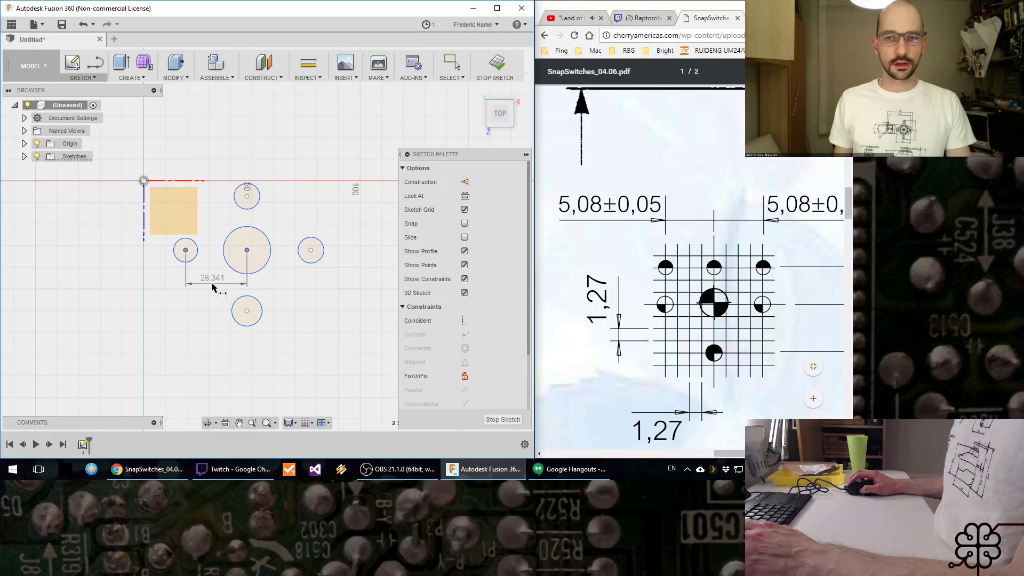
left_click(211, 287)
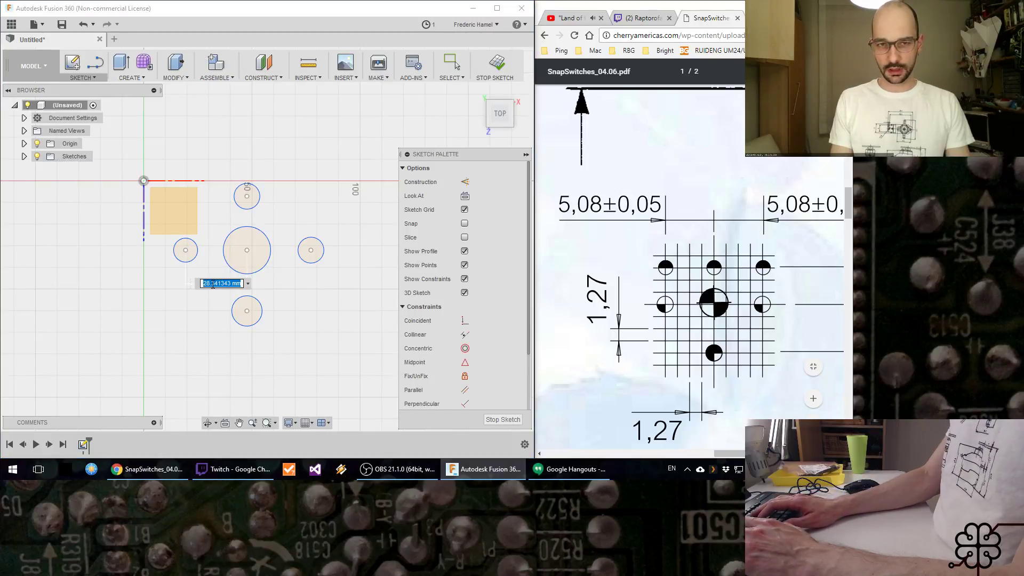
key("Return")
key("Escape")
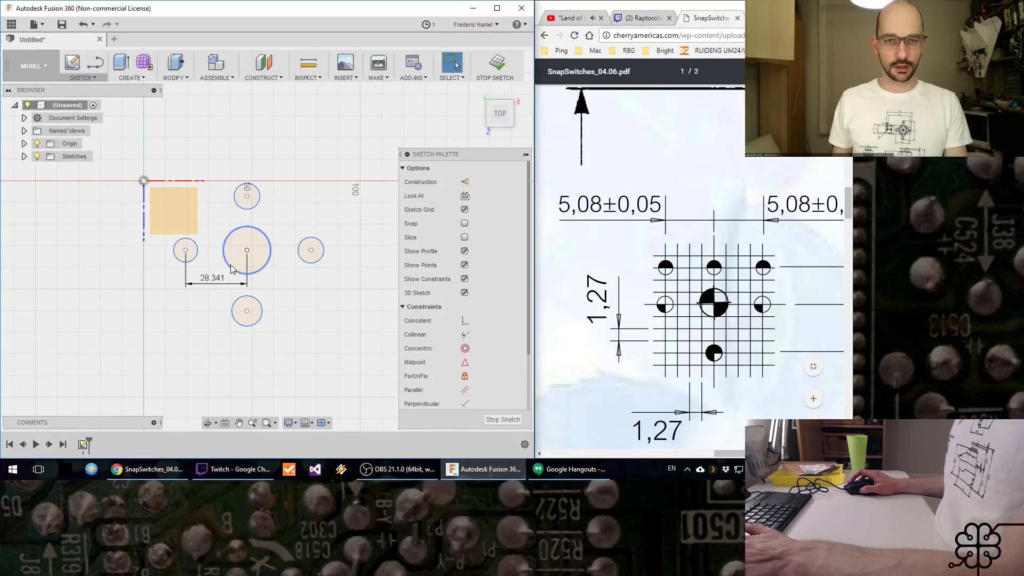
left_click(211, 284)
key("Delete")
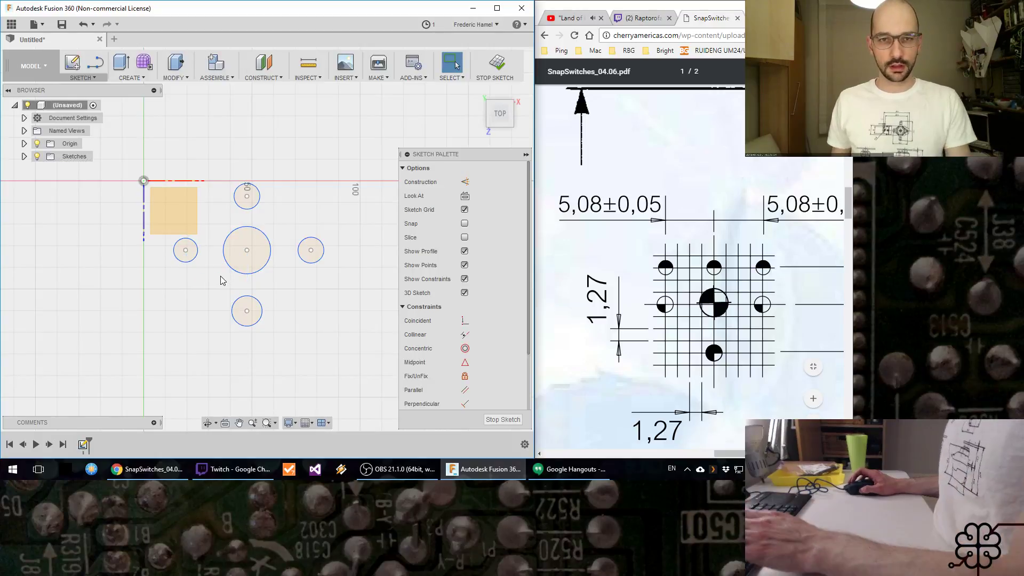
Step: Dimension the central circle's diameter as 2.6 mm, following the datasheet's drilling pattern
scroll(220, 276, "up", 2)
scroll(221, 273, "up", 3)
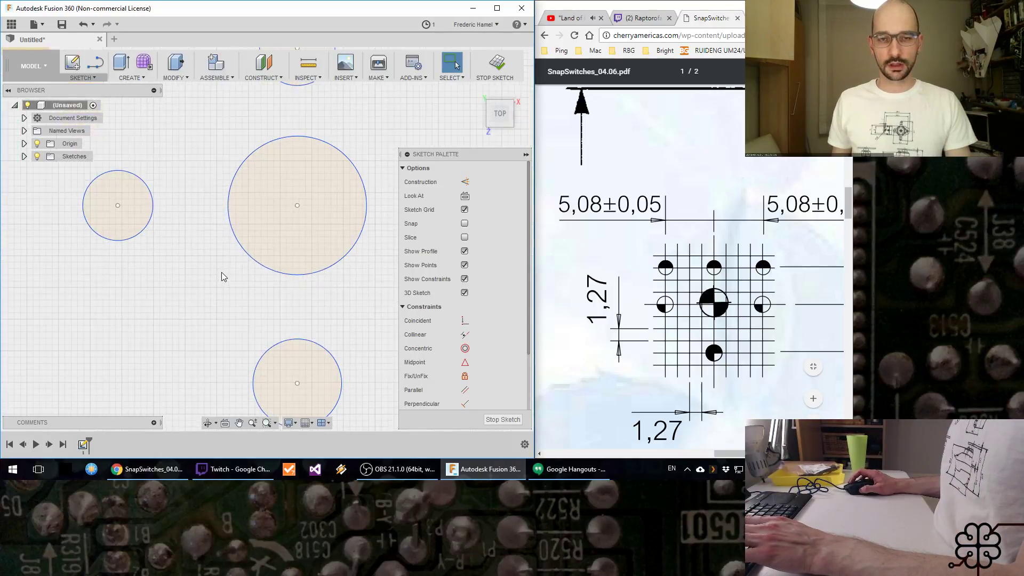
key("d")
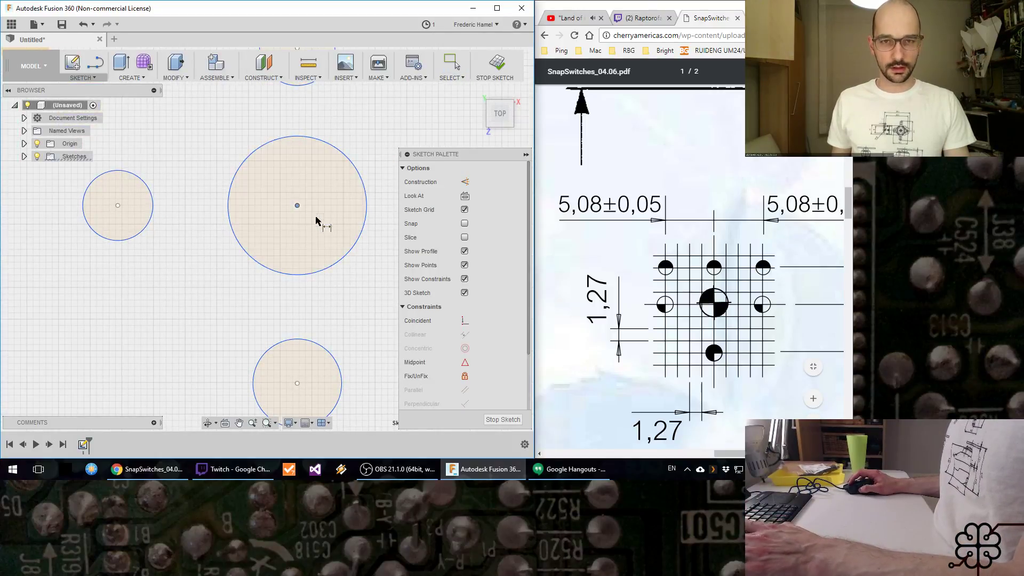
left_click(352, 250)
left_click(341, 226)
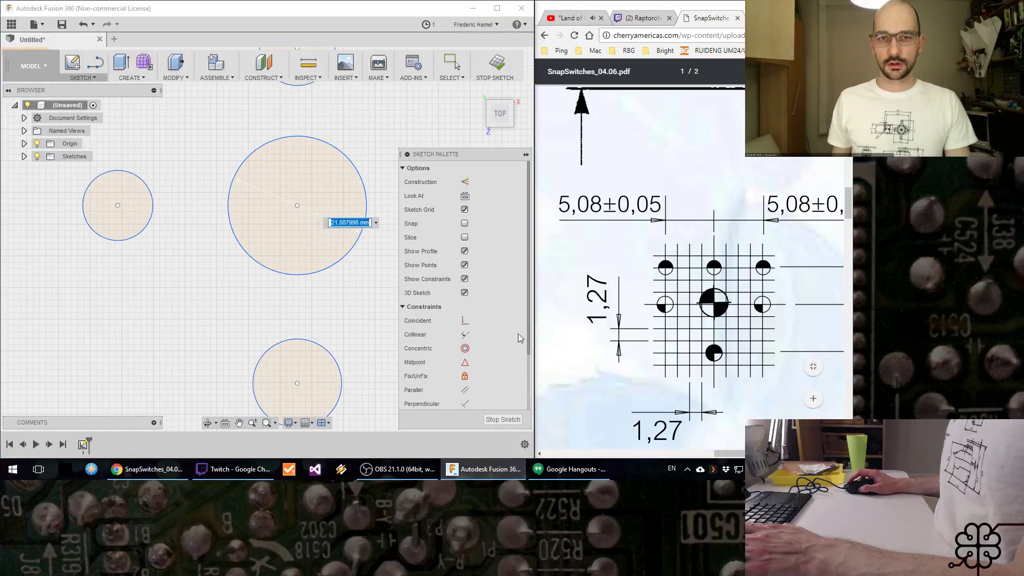
mouse_move(756, 453)
left_mouse_down()
mouse_move(821, 453)
mouse_move(755, 453)
left_mouse_up()
left_click(337, 223)
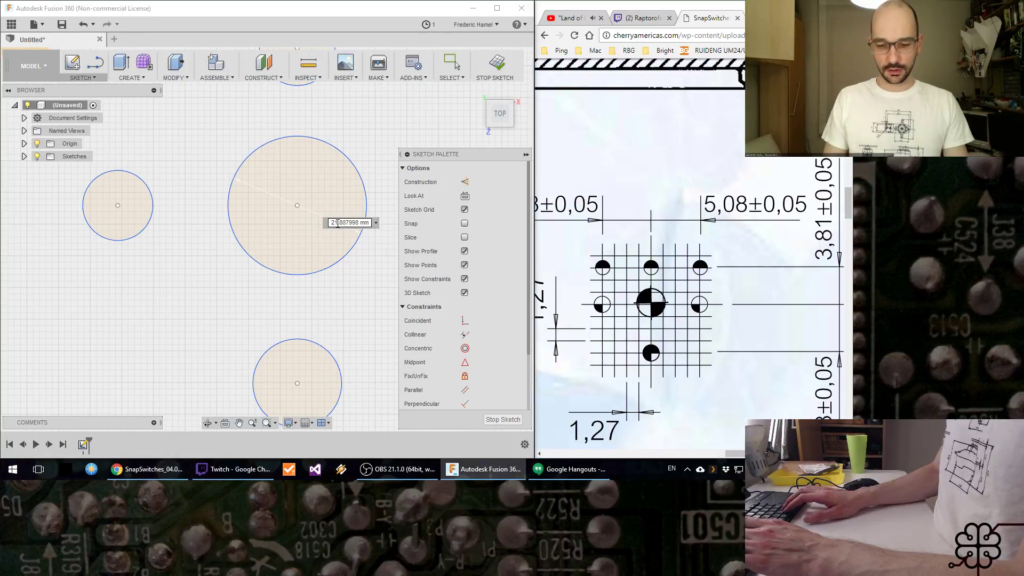
key("ctrl+a")
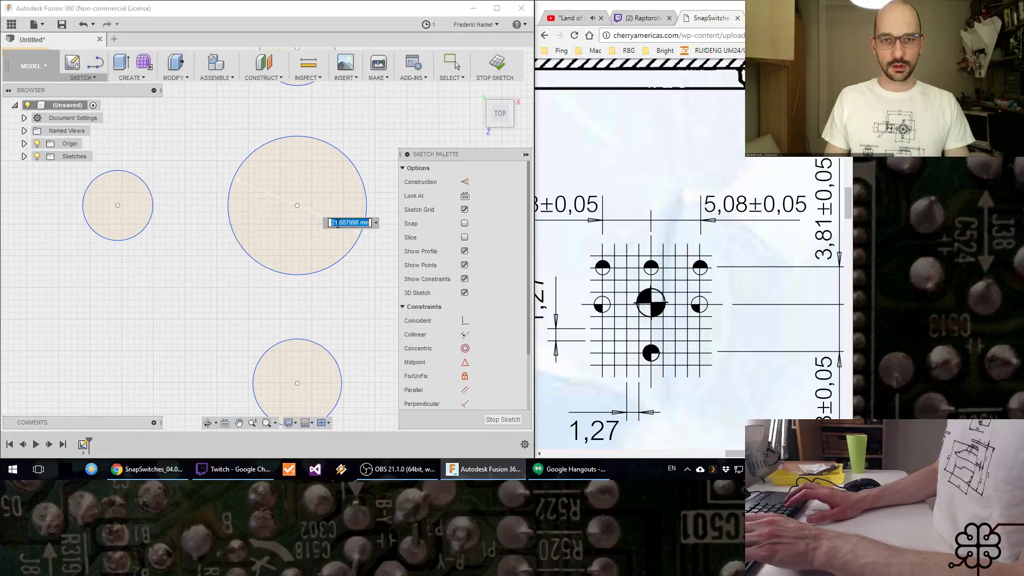
type("2.6")
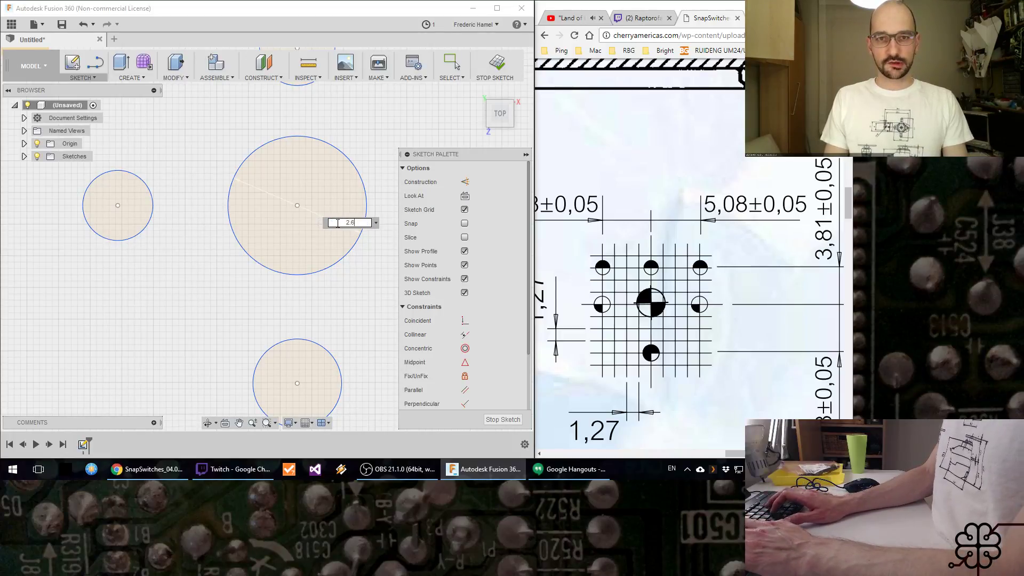
key("Return")
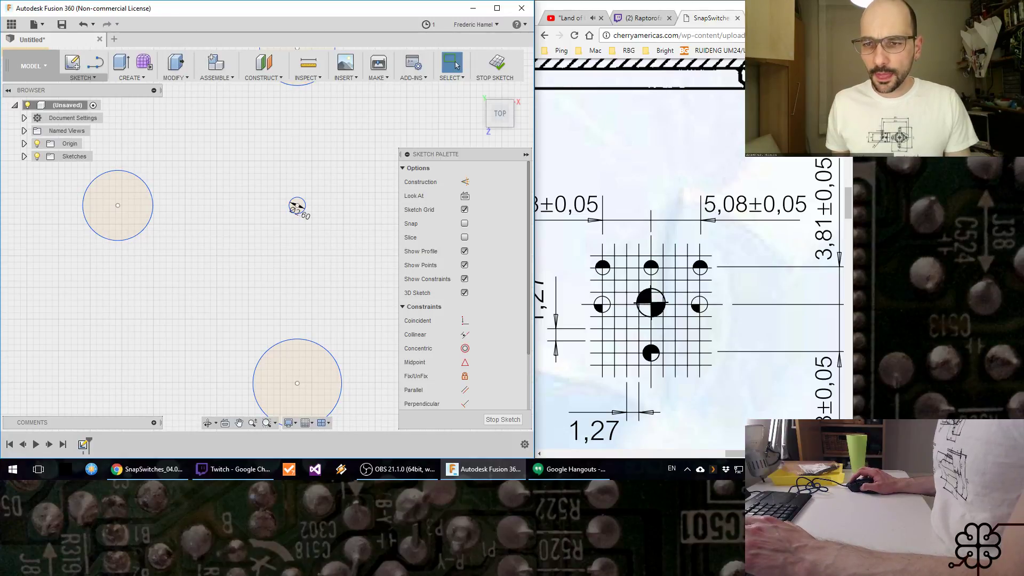
Step: Look up the side holes' diameter in the datasheet legend and dimension the circle left of the central one as 1.55 mm
left_click_drag(763, 453, 766, 454)
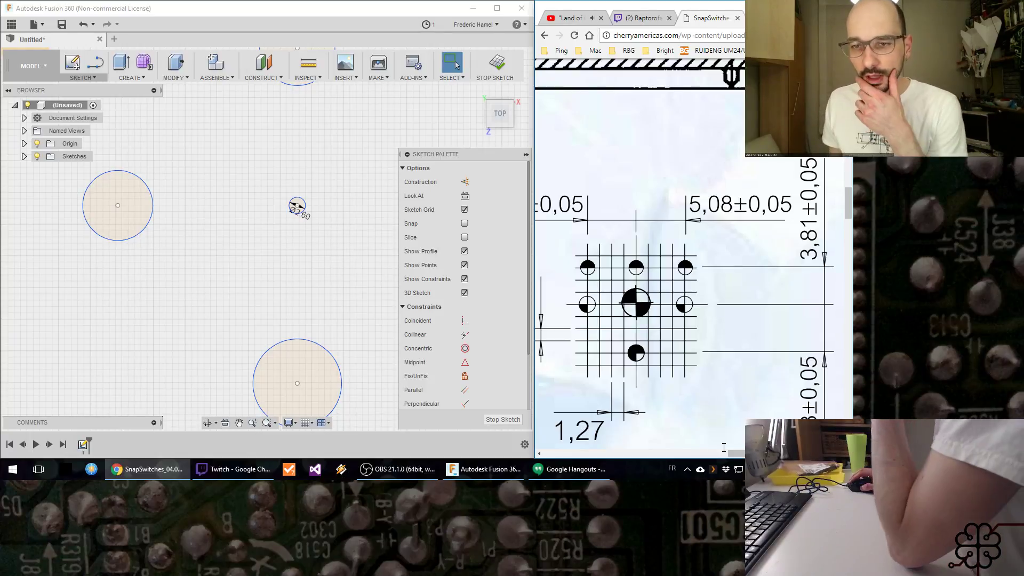
scroll(695, 438, "right", 3)
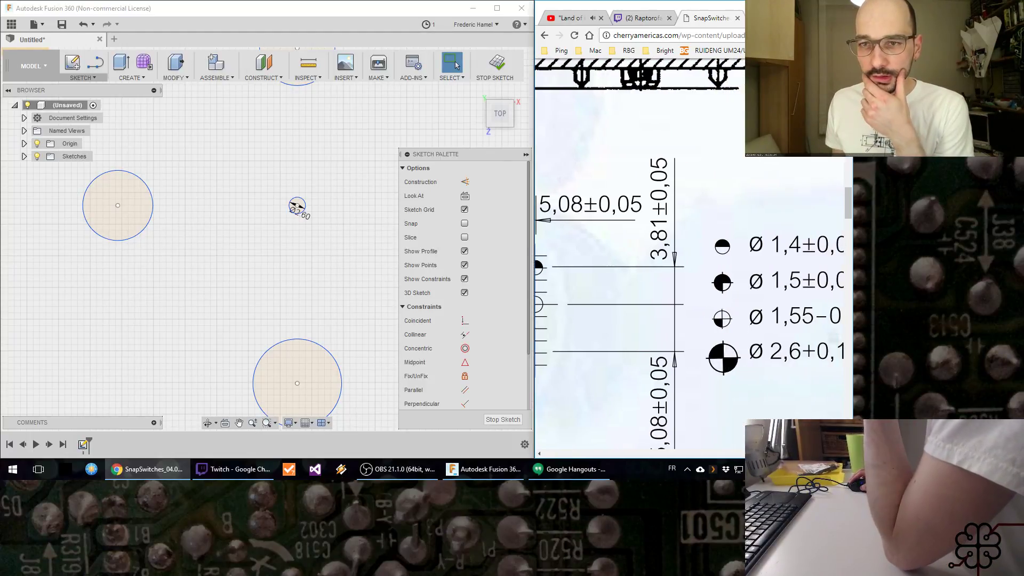
scroll(729, 459, "left", 3)
scroll(731, 461, "left", 1)
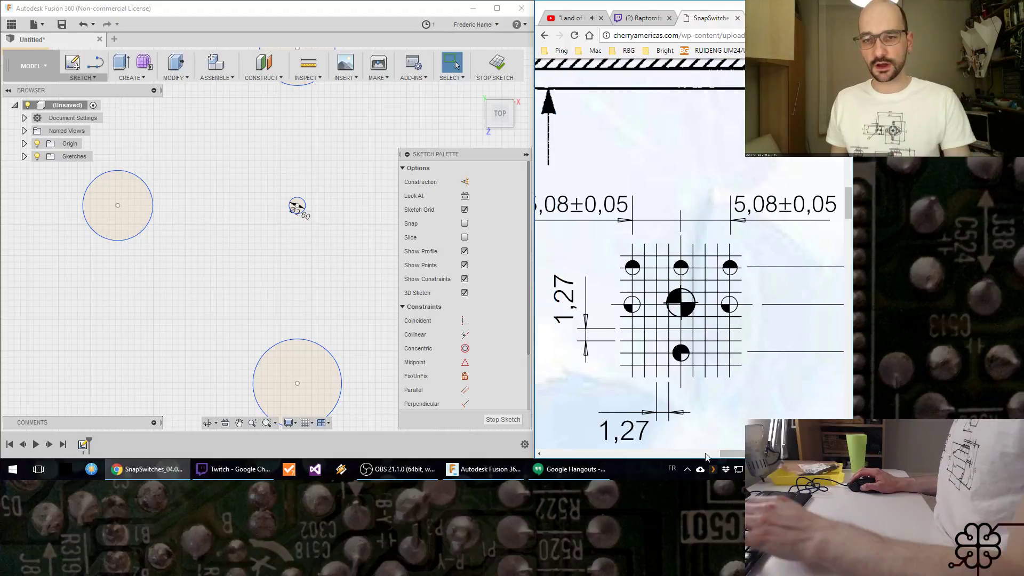
key("d")
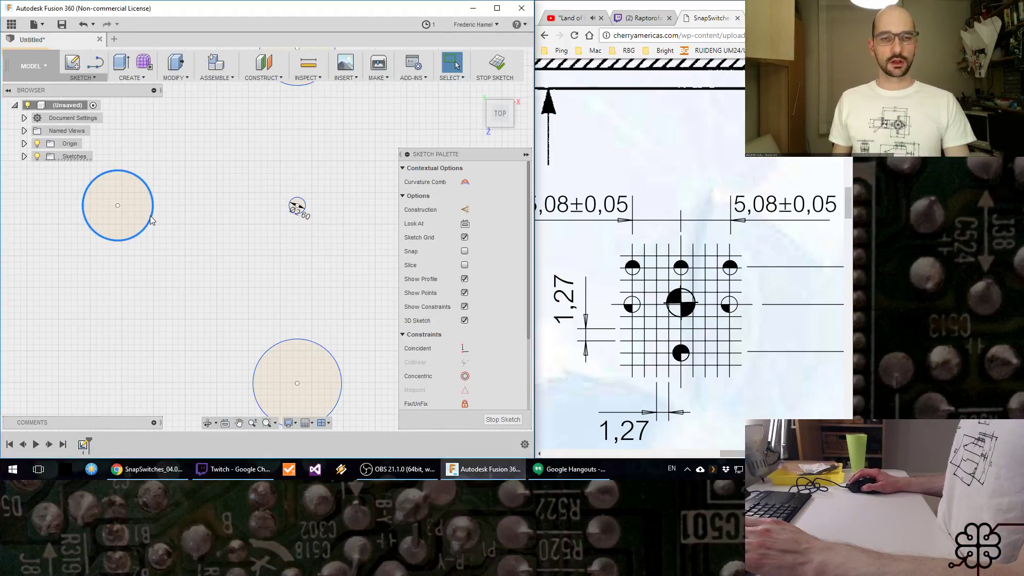
left_click(137, 212)
left_click(131, 202)
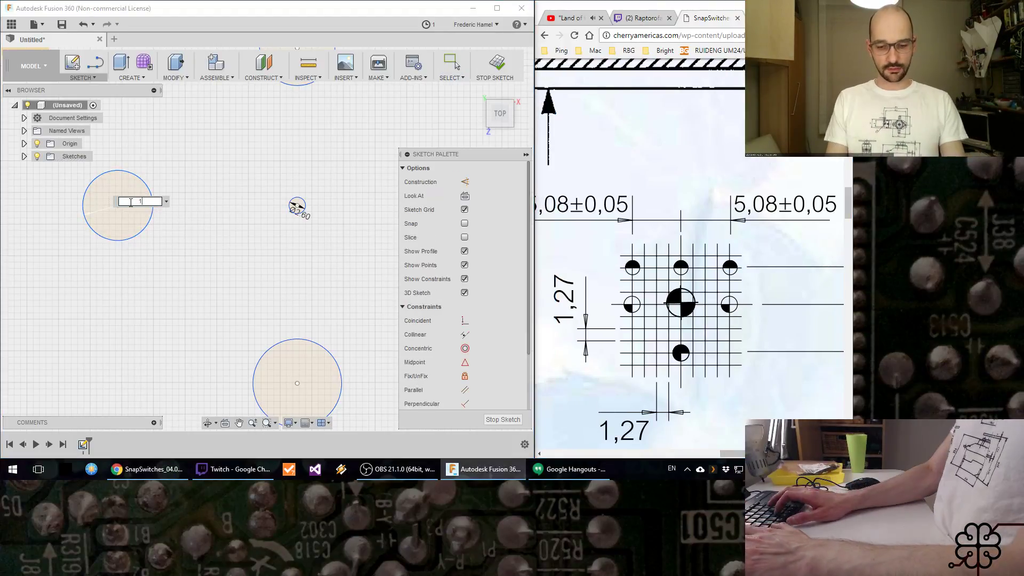
type("1.55")
key("Return")
key("Escape")
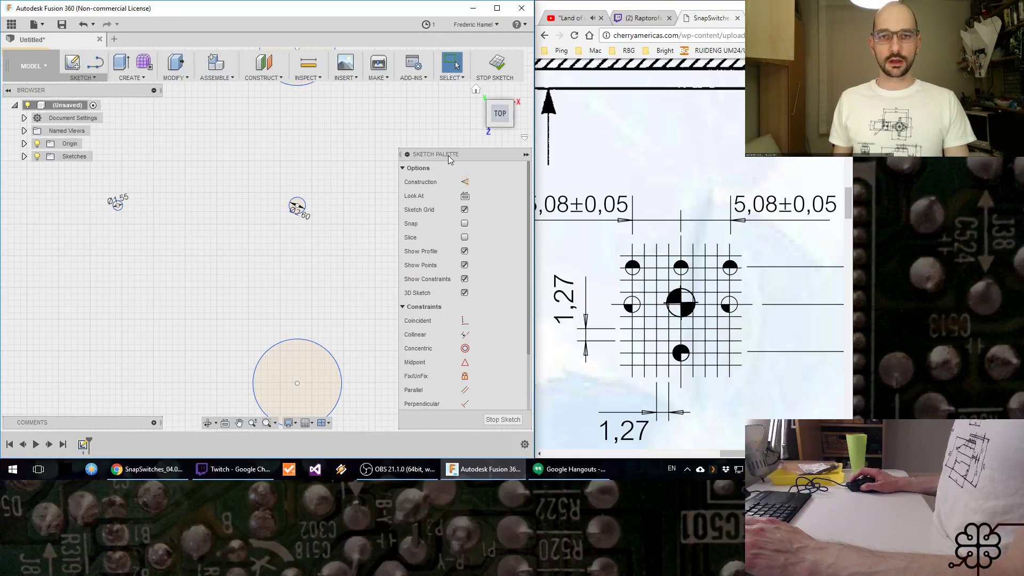
Step: Maximize the Fusion 360 window and apply an Equal constraint between the right circle and the 1.55 mm left circle
left_click(497, 8)
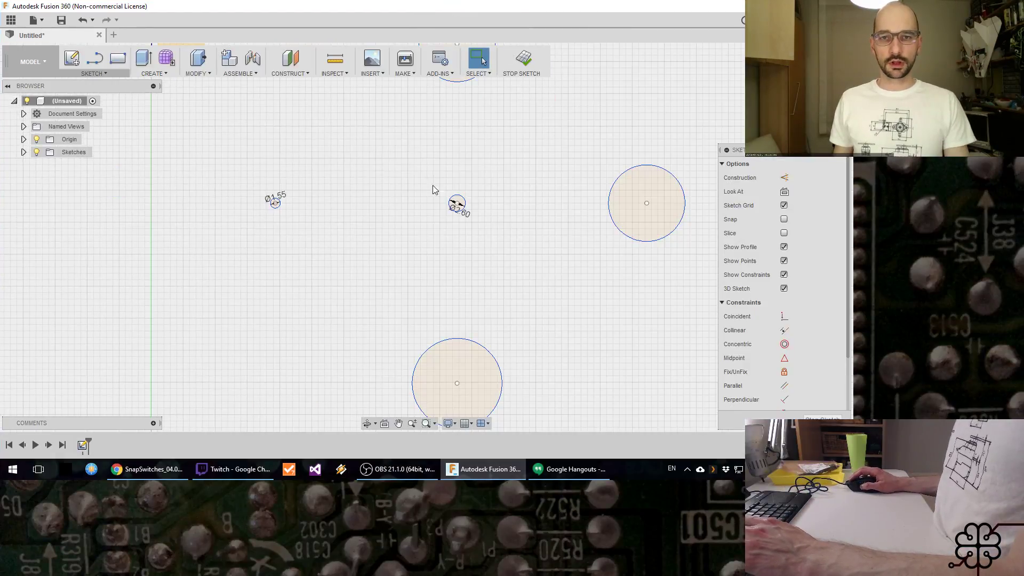
left_click(613, 198)
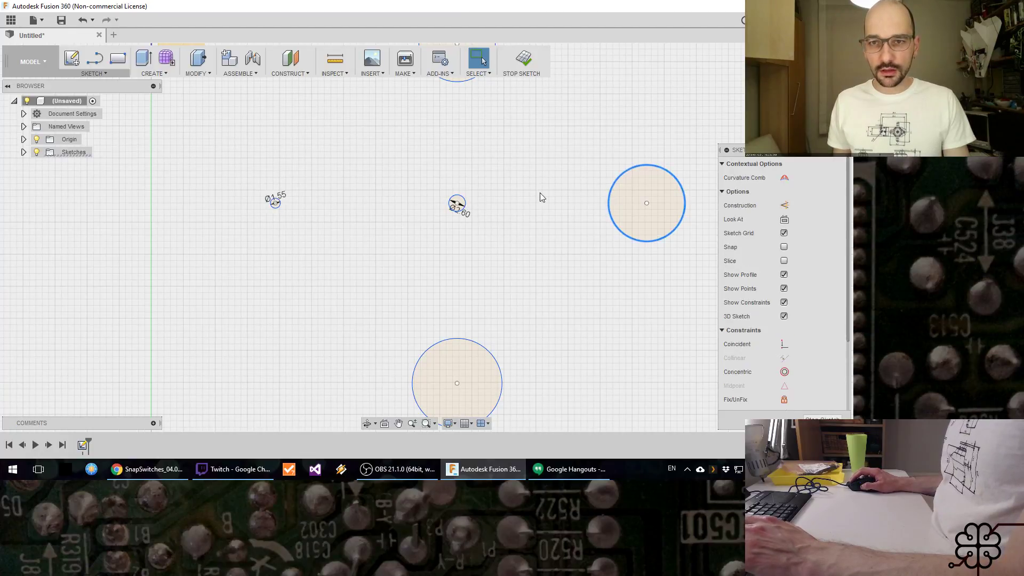
left_click(275, 203, "shift")
scroll(771, 370, "down", 3)
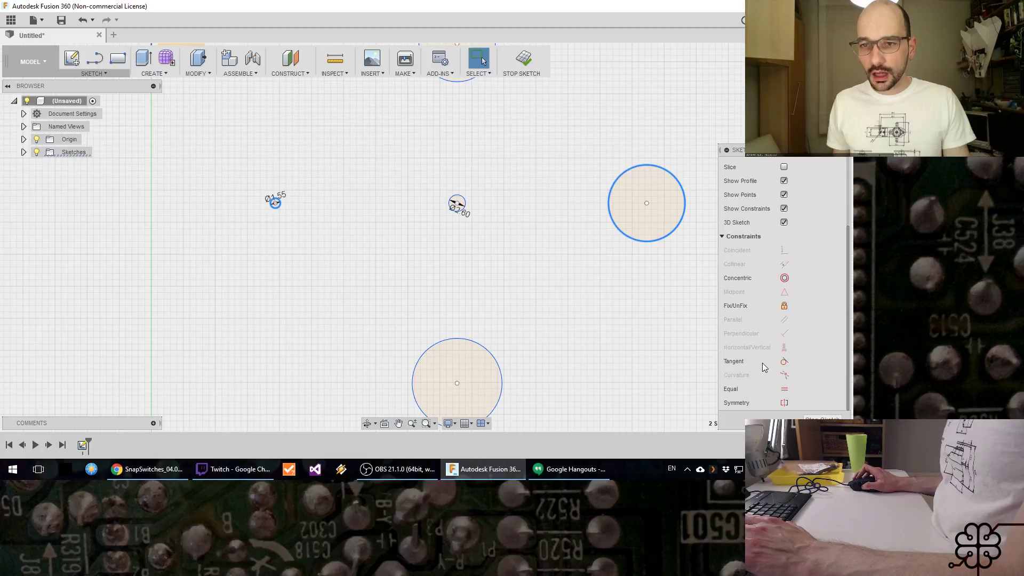
left_click(783, 389)
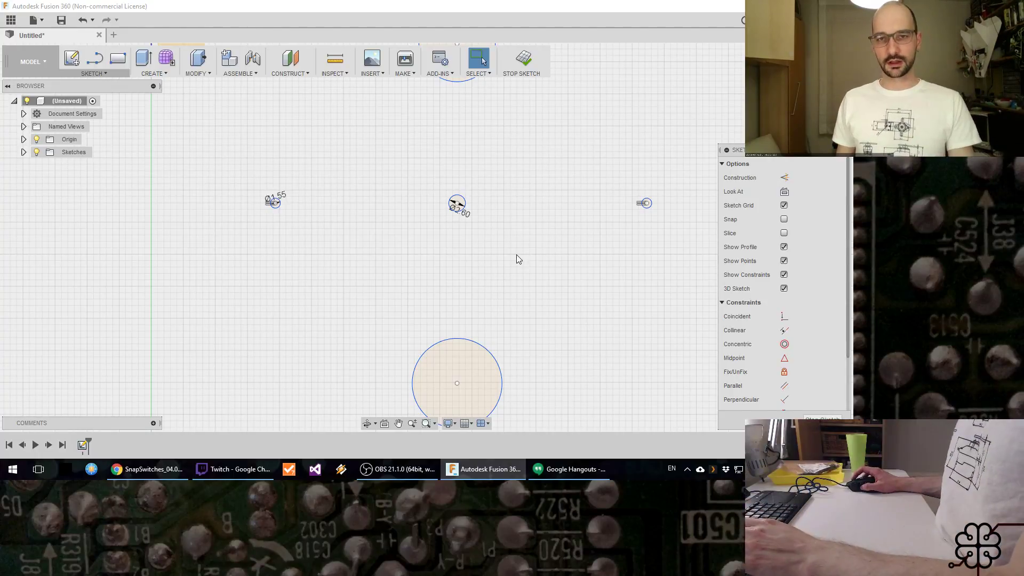
Step: Check the drilling pattern in the datasheet and dimension the diameter of the circle above the central one as 1.4 mm
scroll(496, 233, "up", 1)
middle_click_drag(496, 233, 480, 336)
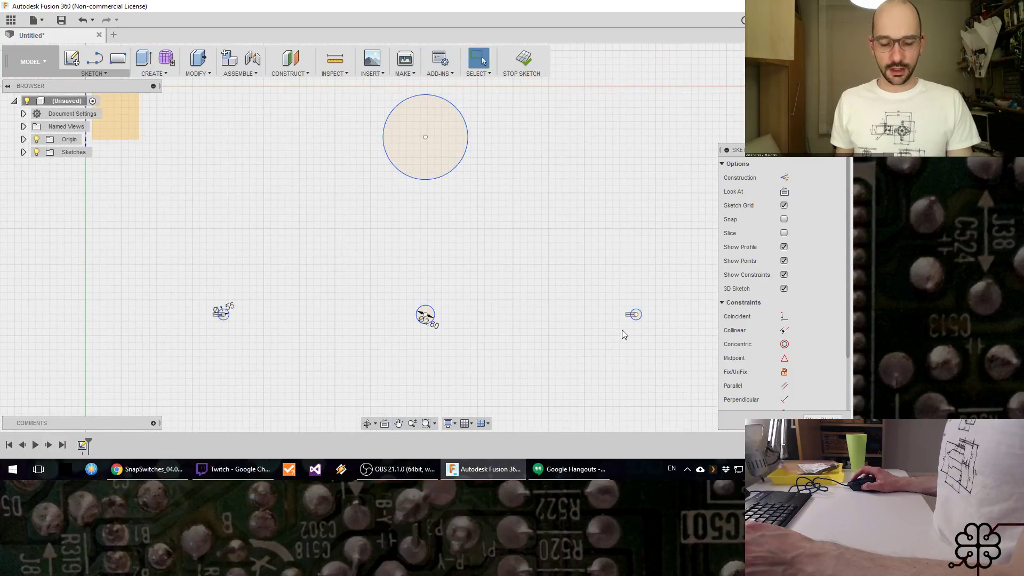
key("alt+Tab")
key("alt+shift")
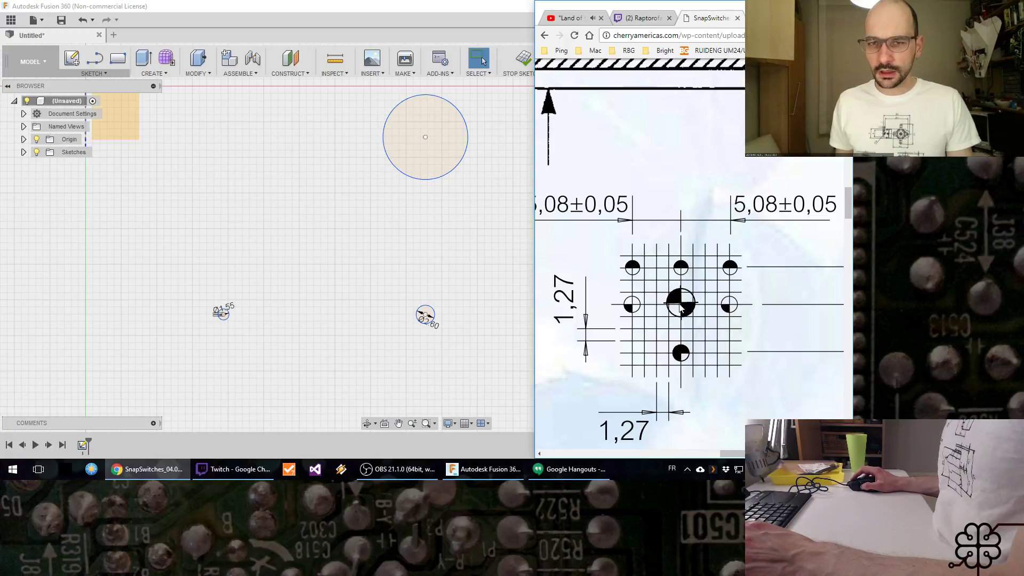
left_click_drag(741, 455, 765, 454)
left_click(478, 161)
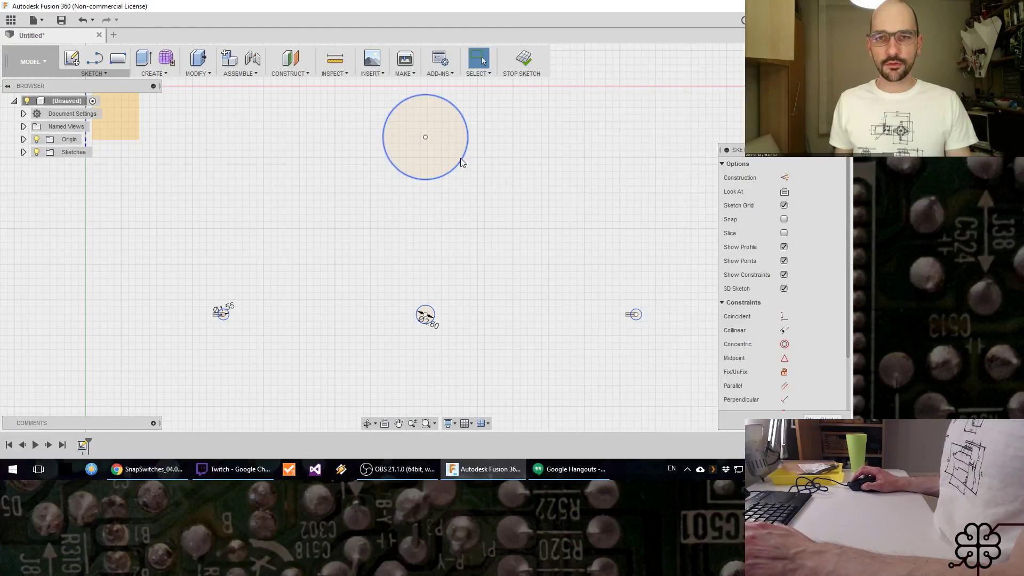
left_click(462, 156)
key("d")
left_click(462, 159)
left_click(444, 155)
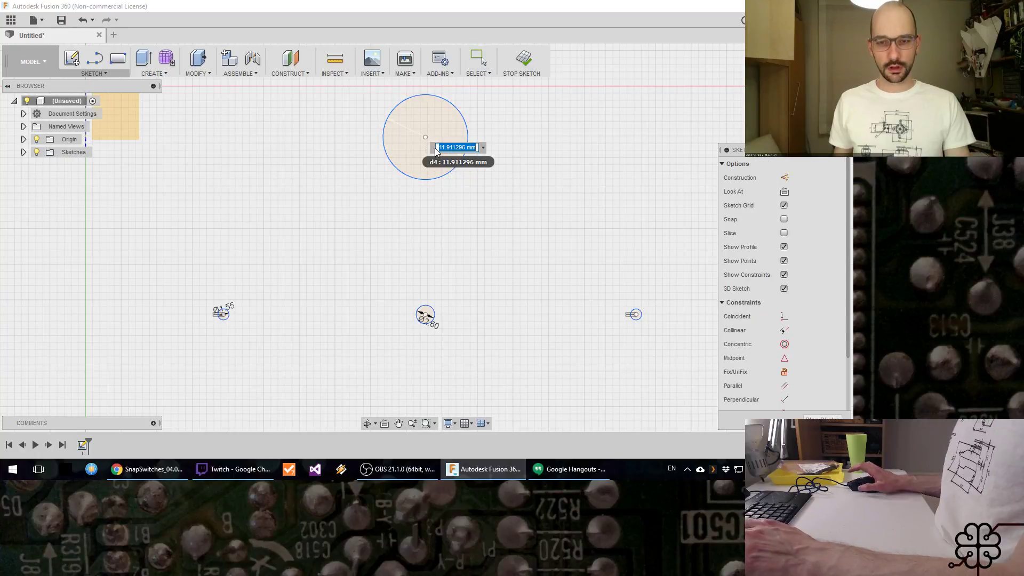
type("1.4")
key("Return")
key("Escape")
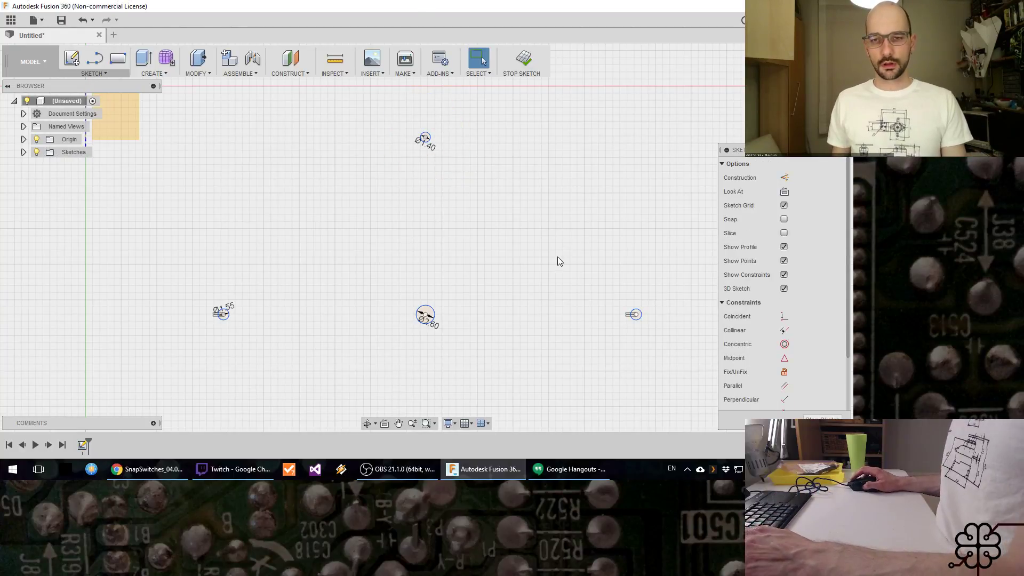
Step: Look up the symbol of the hole below the central one in the datasheet's drilling pattern and its diameter in the legend
scroll(542, 269, "up", 4)
scroll(526, 292, "down", 3)
middle_click_drag(528, 292, 499, 143)
key("alt+Tab")
key("alt+Tab")
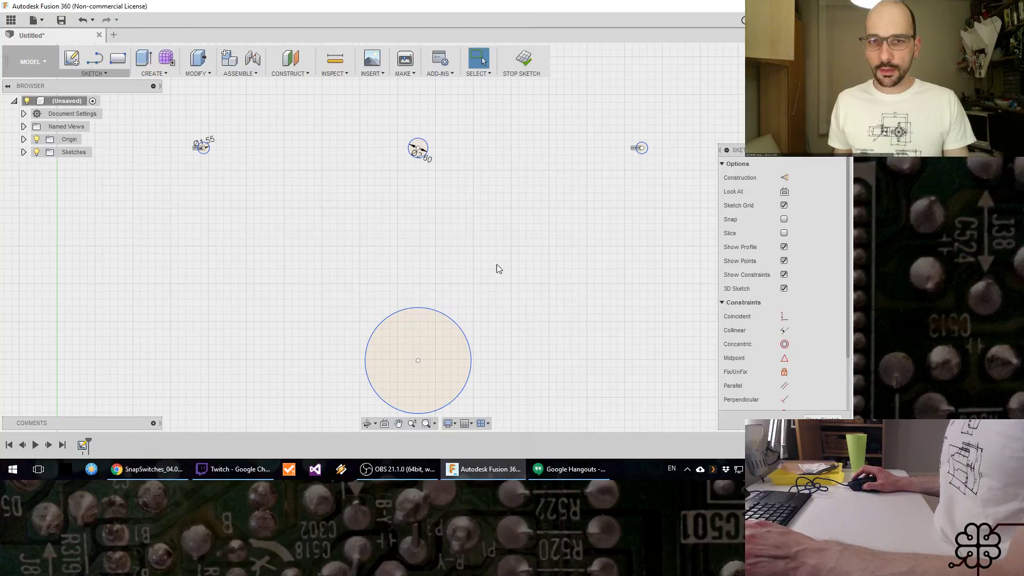
middle_click_drag(525, 288, 510, 274)
key("alt+Tab")
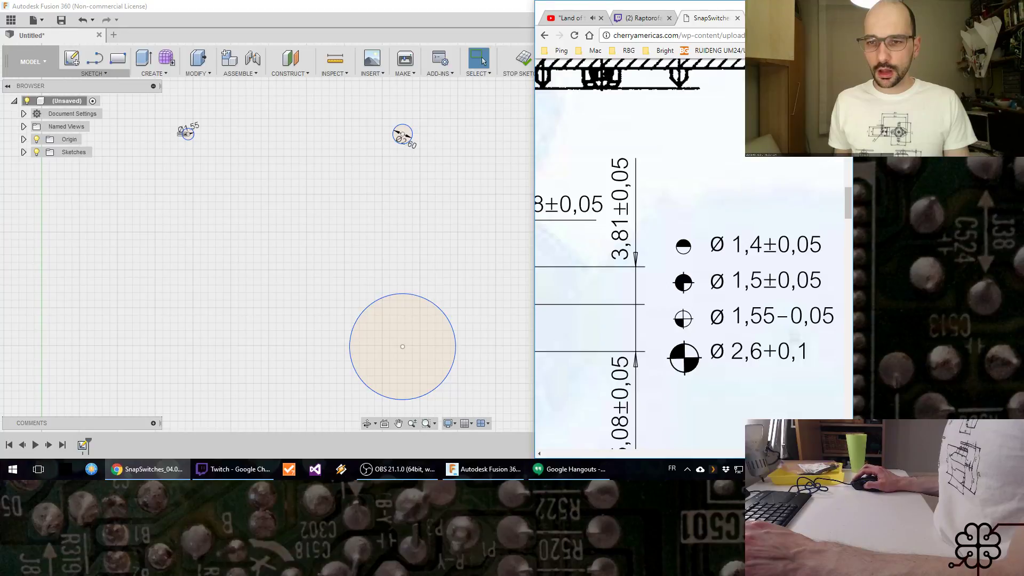
mouse_move(784, 454)
left_mouse_down()
mouse_move(729, 454)
mouse_move(805, 454)
left_mouse_up()
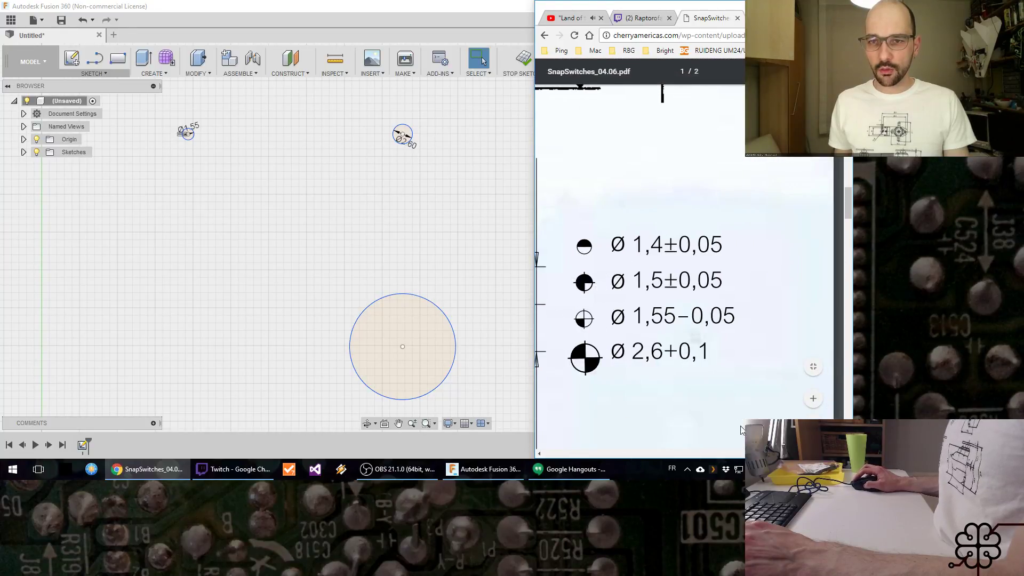
left_click_drag(804, 454, 750, 454)
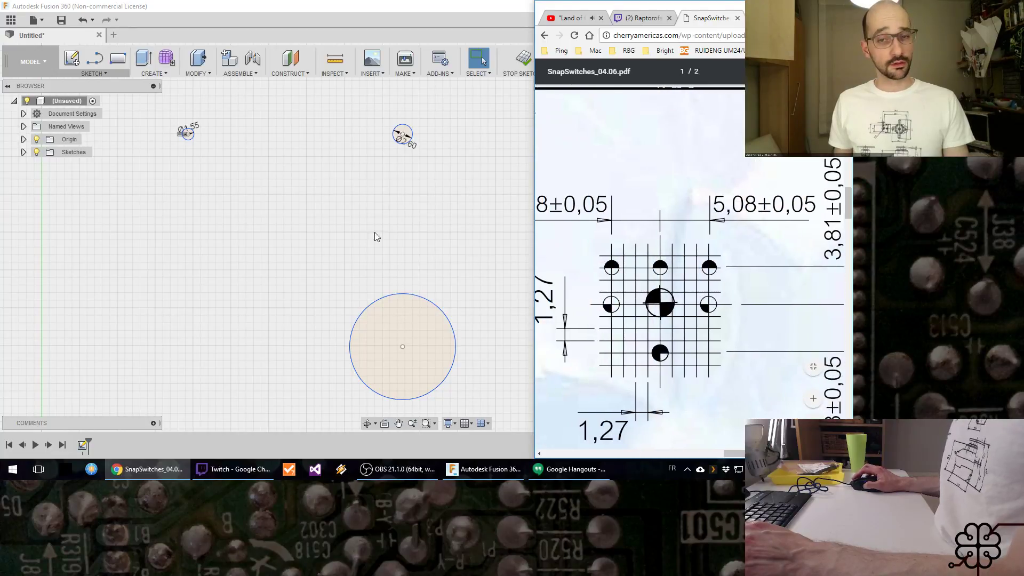
Step: Dimension the diameter of the large circle below the central one as 1.5 mm
left_click(405, 295)
left_click(403, 302)
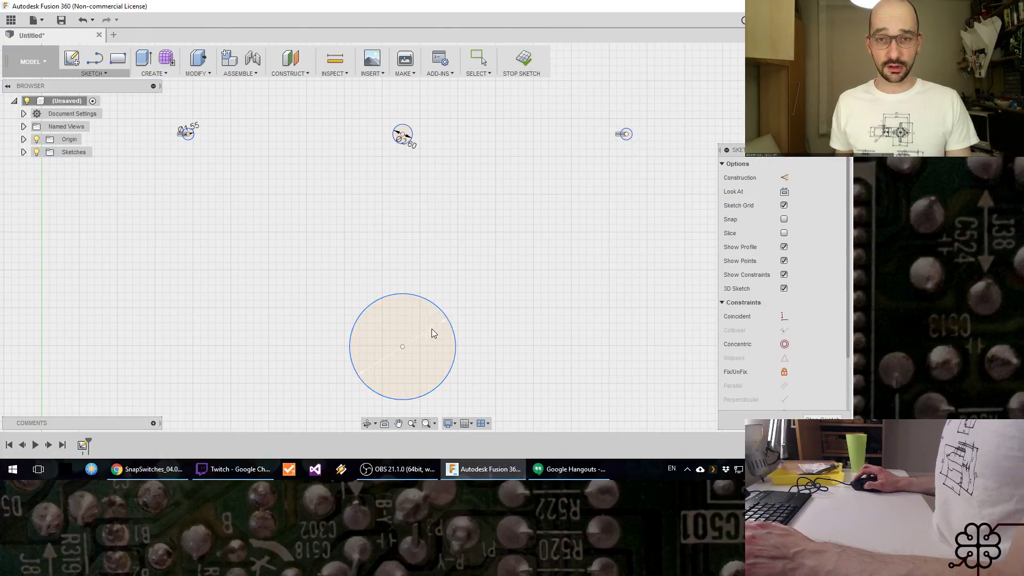
left_click(431, 329)
type("1.5")
key("Return")
key("Escape")
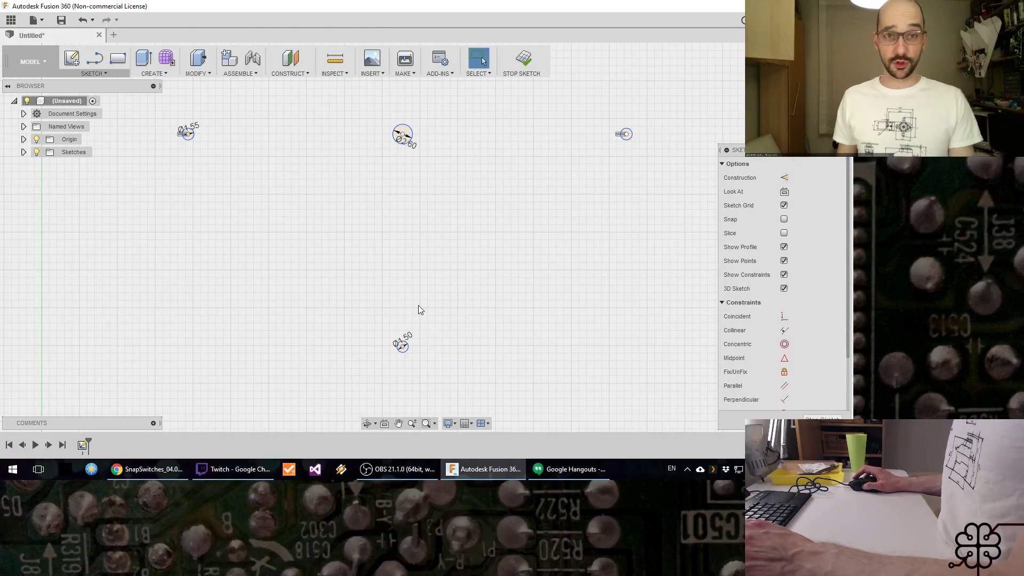
Step: Dimension the horizontal distance between the left 1.55 mm circle and the central circle as 4*1.27, following the datasheet's grid pitch
key("alt+Tab")
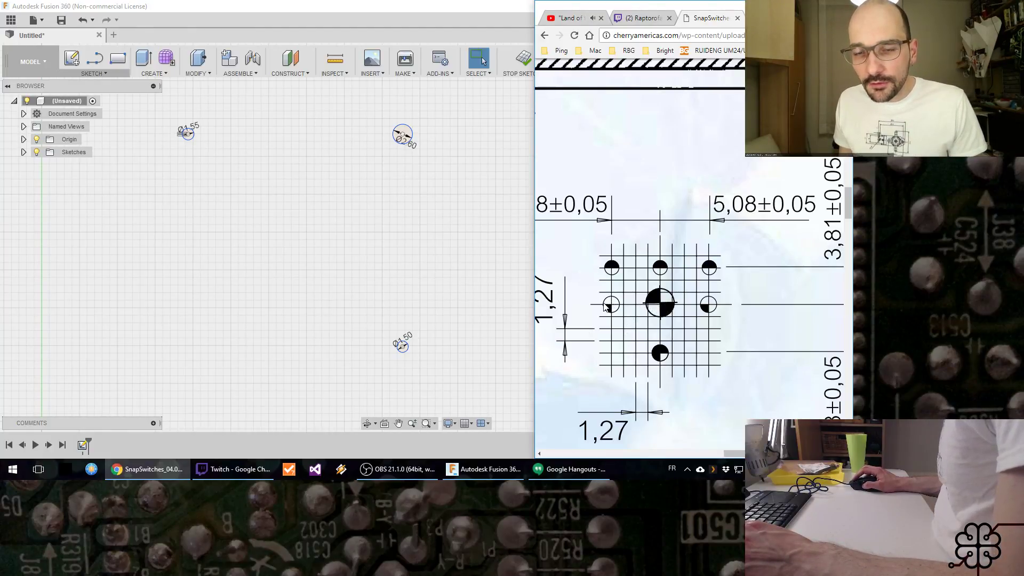
key("alt+Tab")
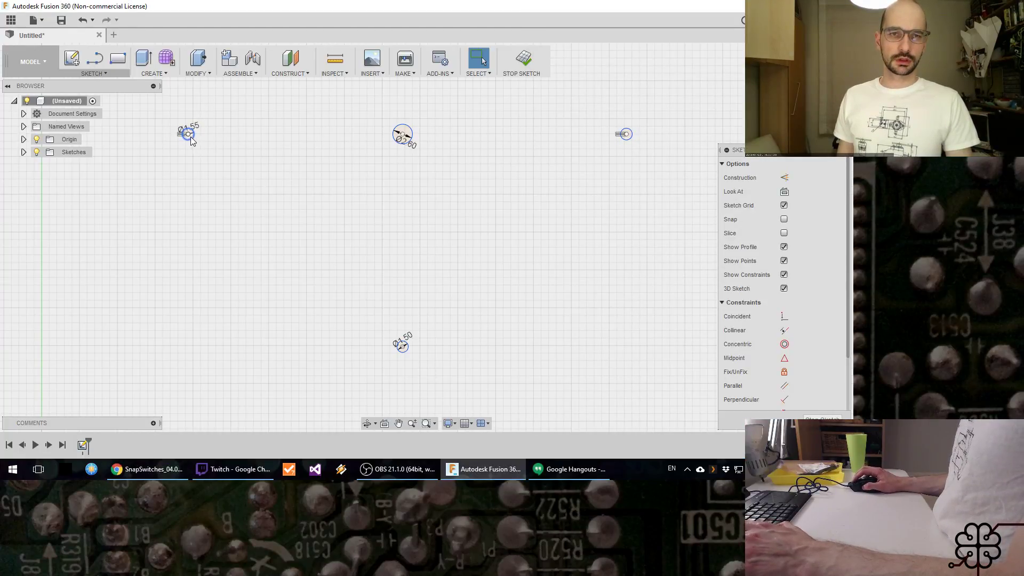
key("d")
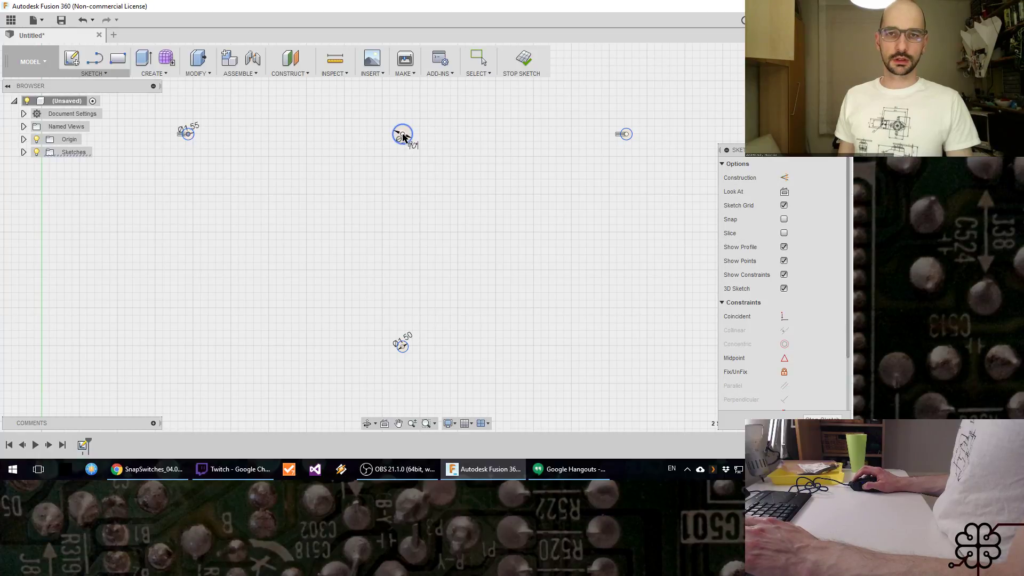
left_click(402, 137)
left_click(353, 195)
type("4")
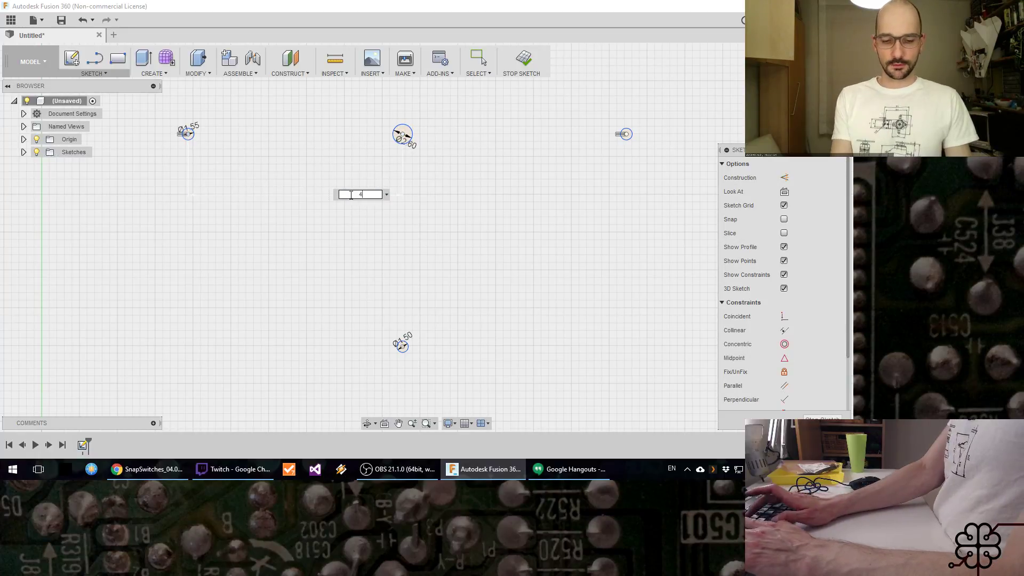
type("*")
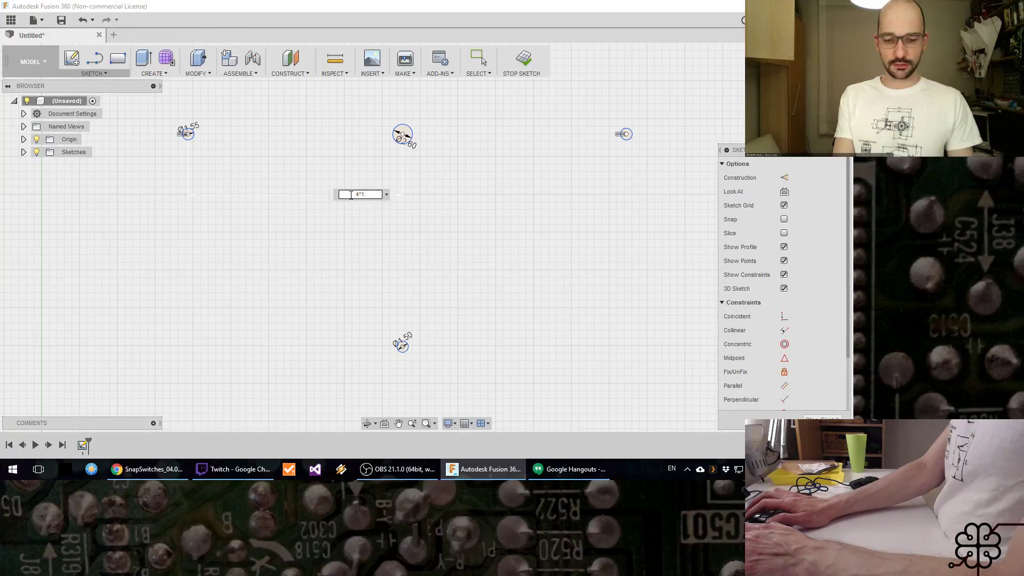
key("alt+Tab")
key("alt+Tab")
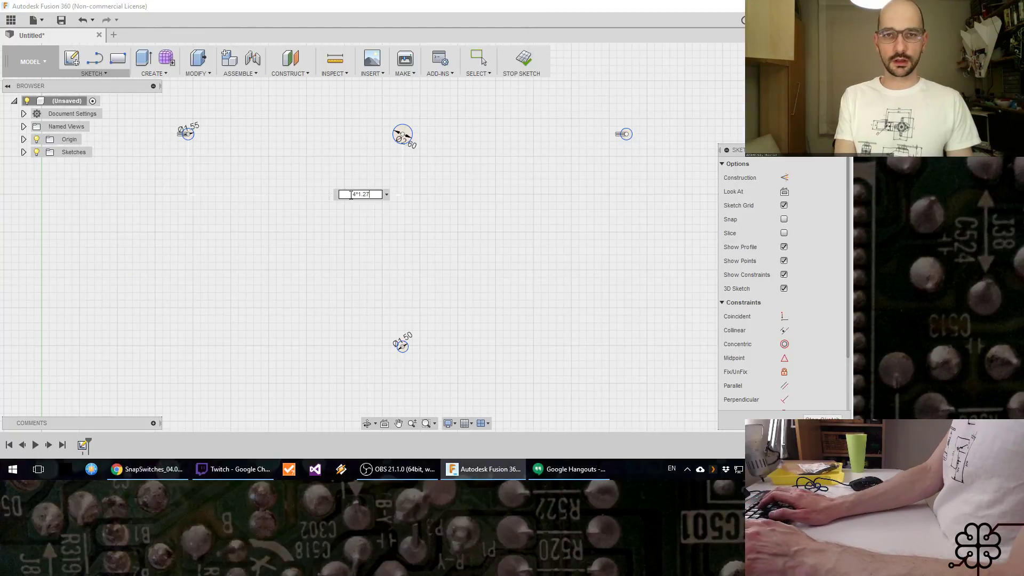
type("4*1.27")
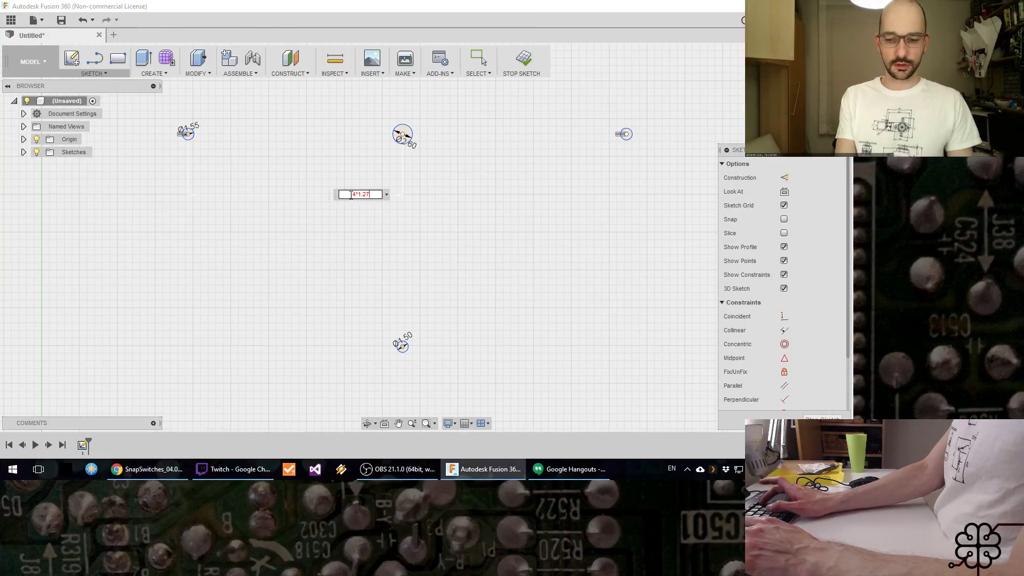
key("Return")
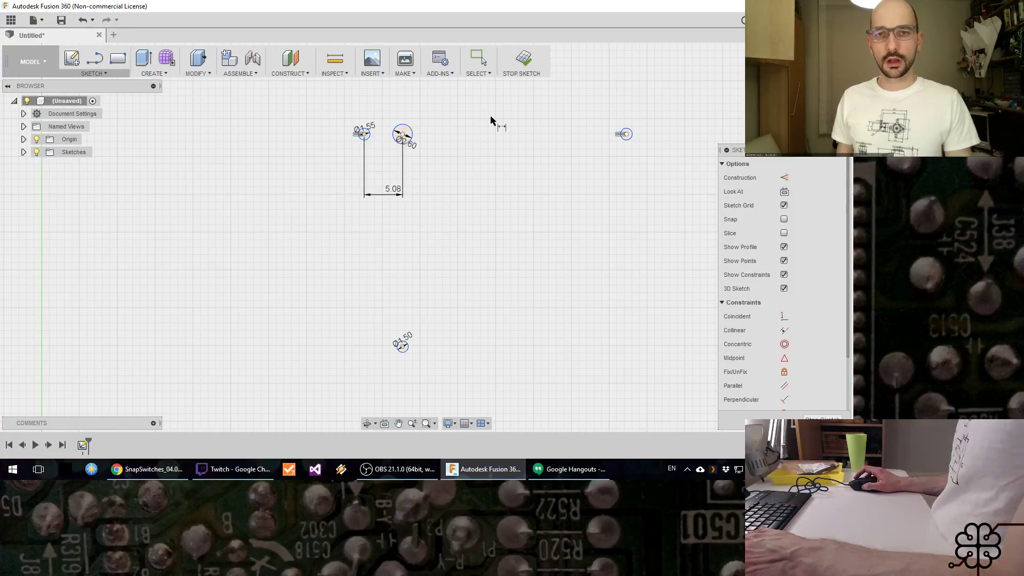
key("Escape")
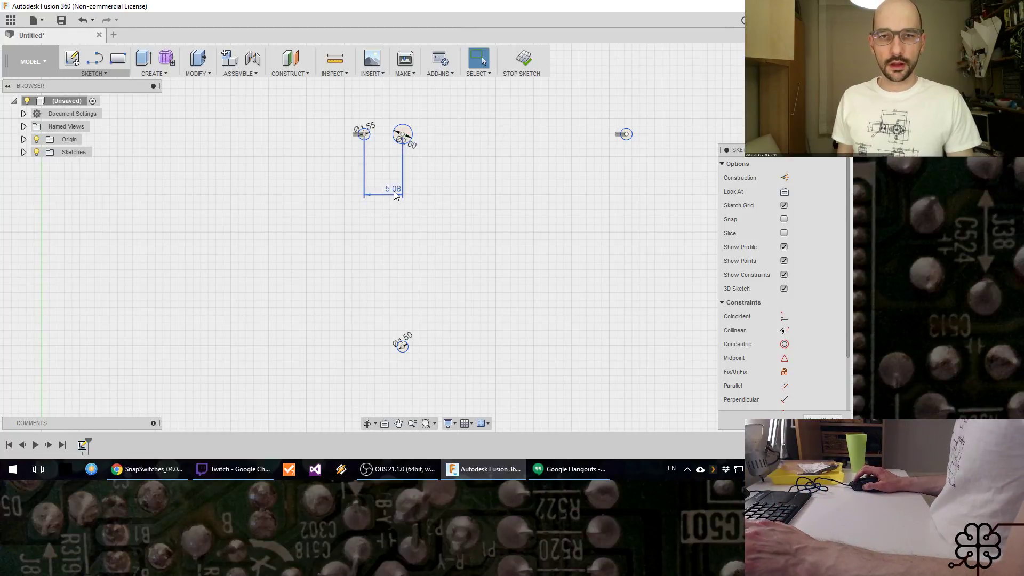
Step: Check the left spacing dimension's parameter name and dimension the central-to-right circle distance with the reference d6
double_click(393, 191)
key("Escape")
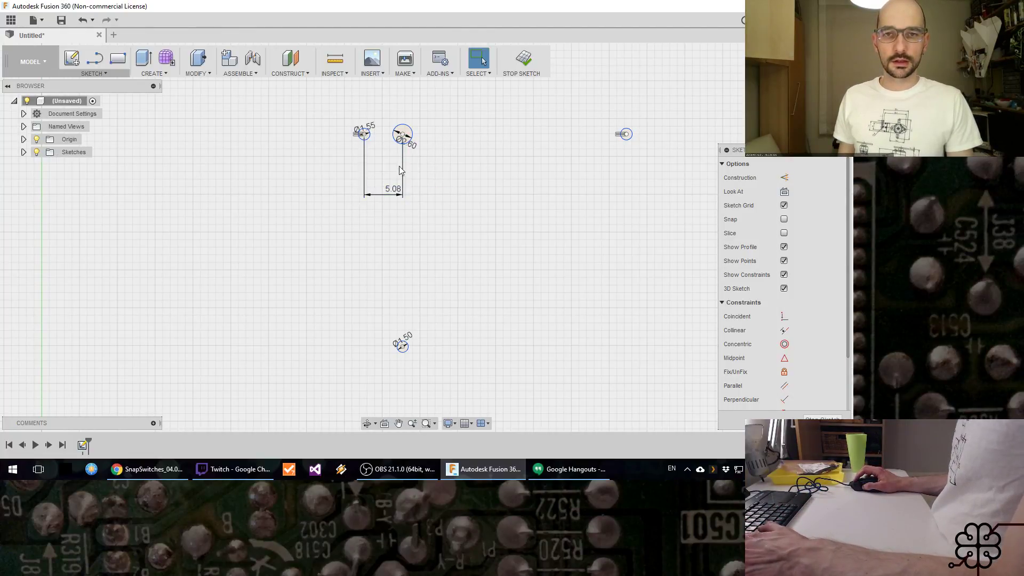
key("d")
left_click(403, 138)
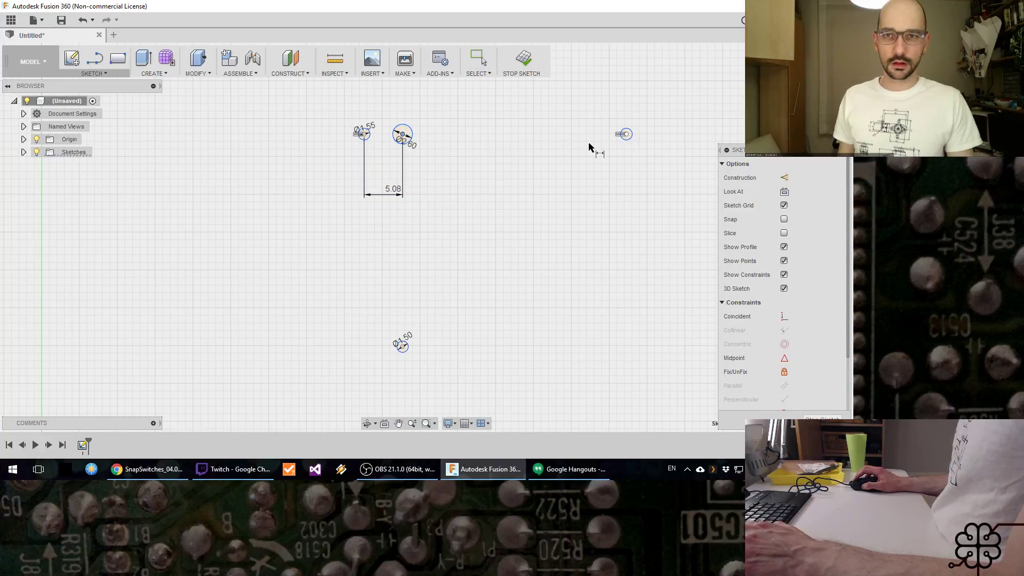
left_click(626, 135)
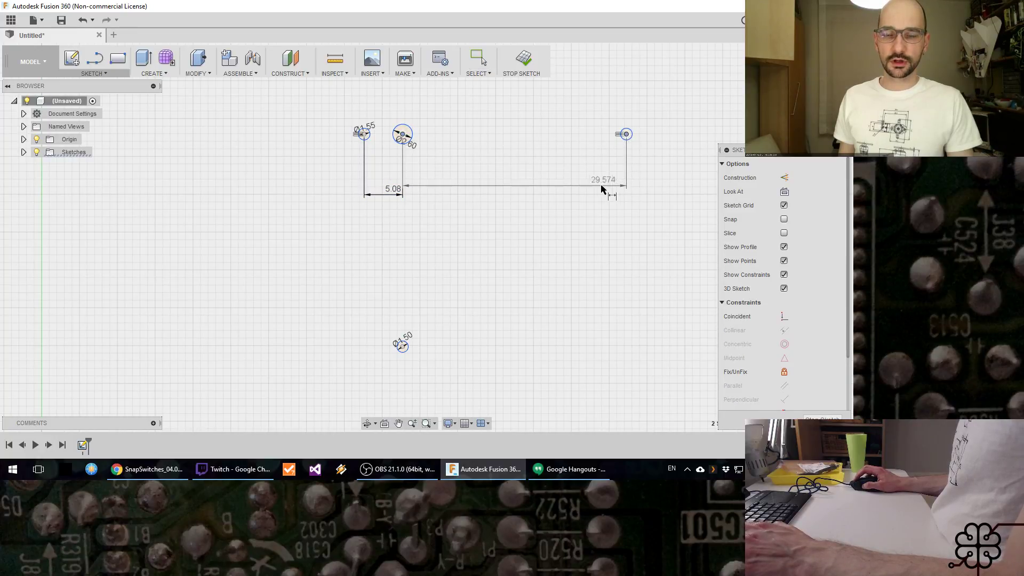
left_click(545, 196)
type("d4")
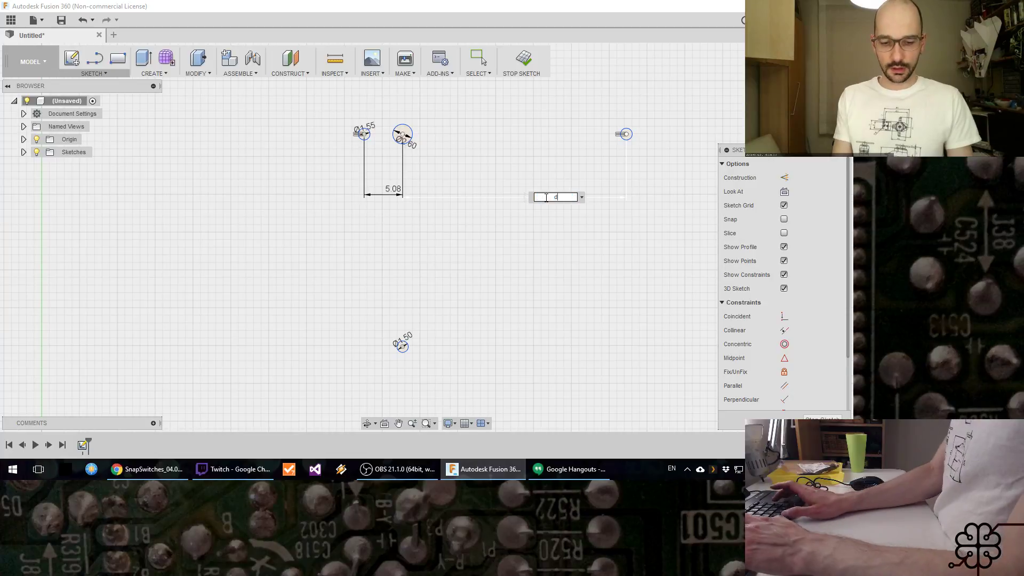
key("Return")
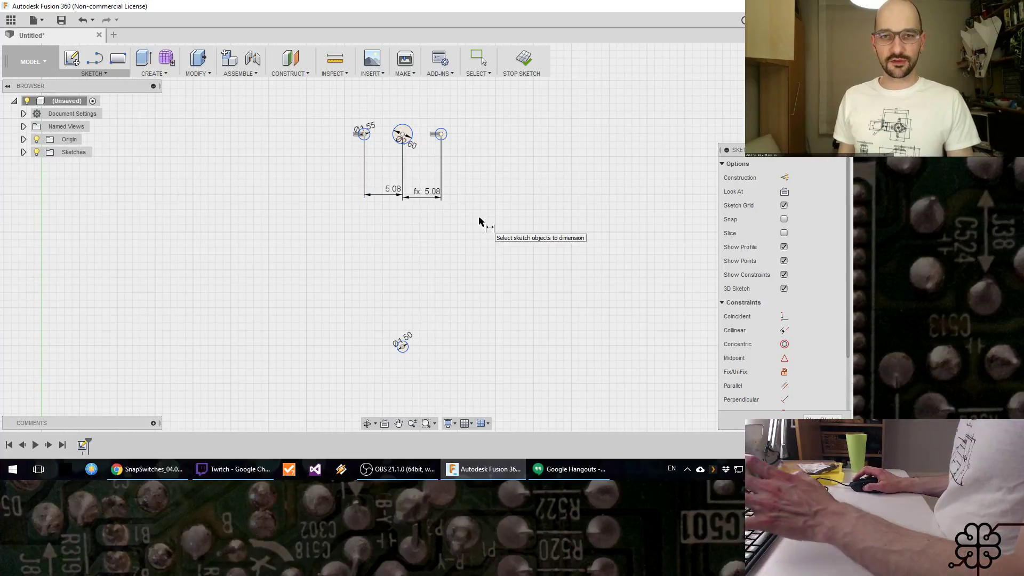
Step: Compare the hole spacing with the datasheet and inspect the expressions behind the two horizontal spacing dimensions
key("alt+Tab")
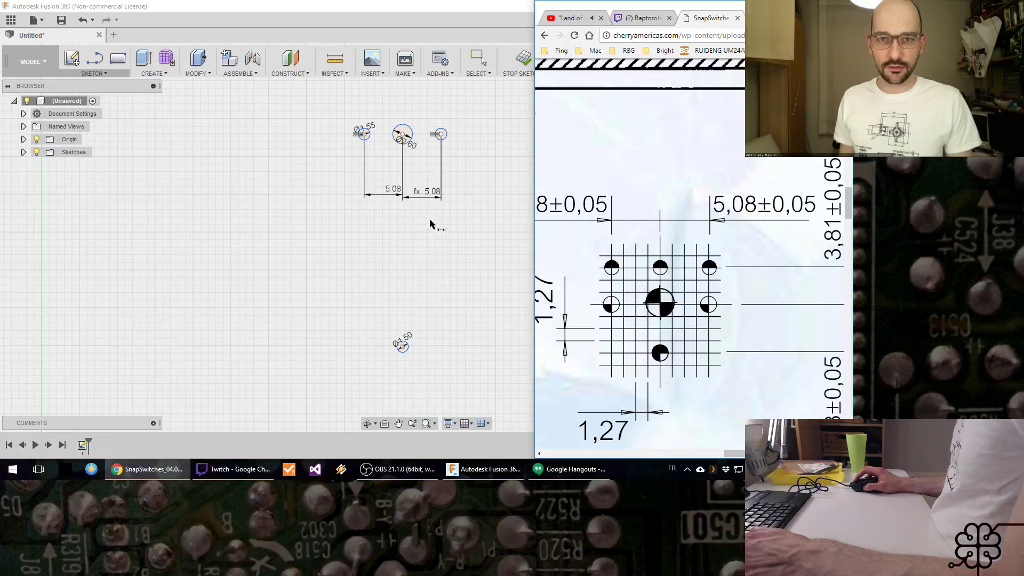
left_click(459, 7)
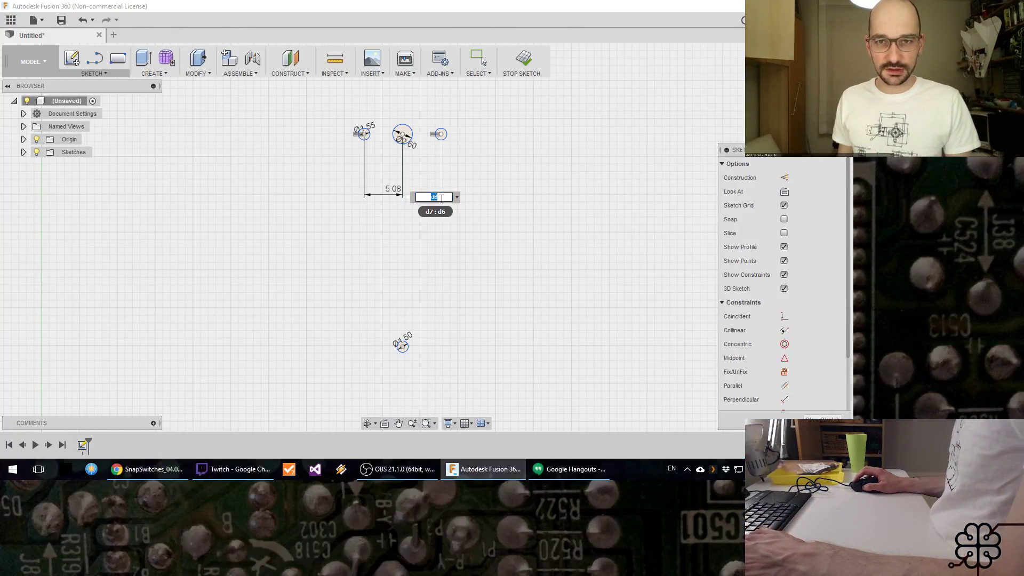
double_click(392, 190)
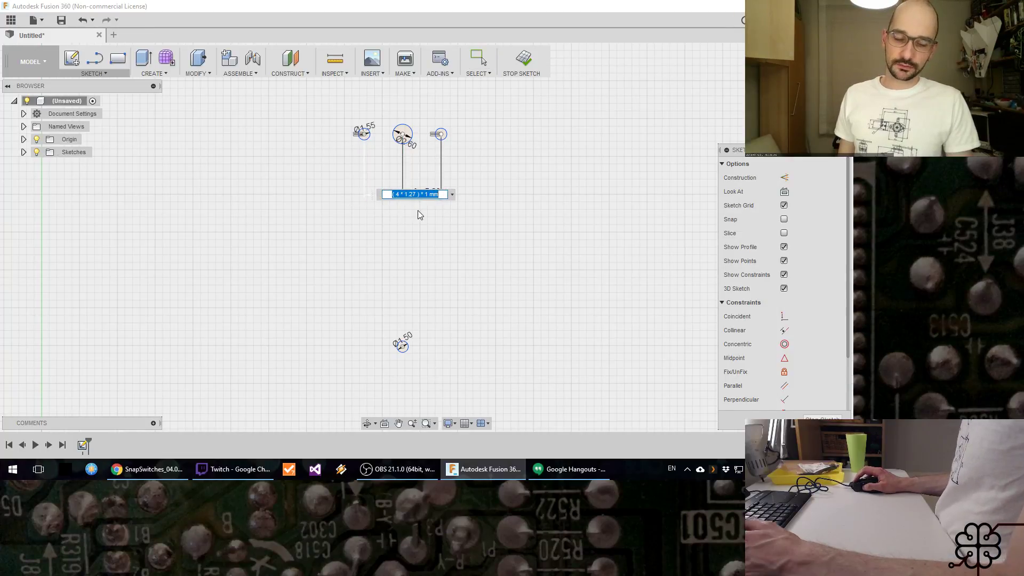
key("Return")
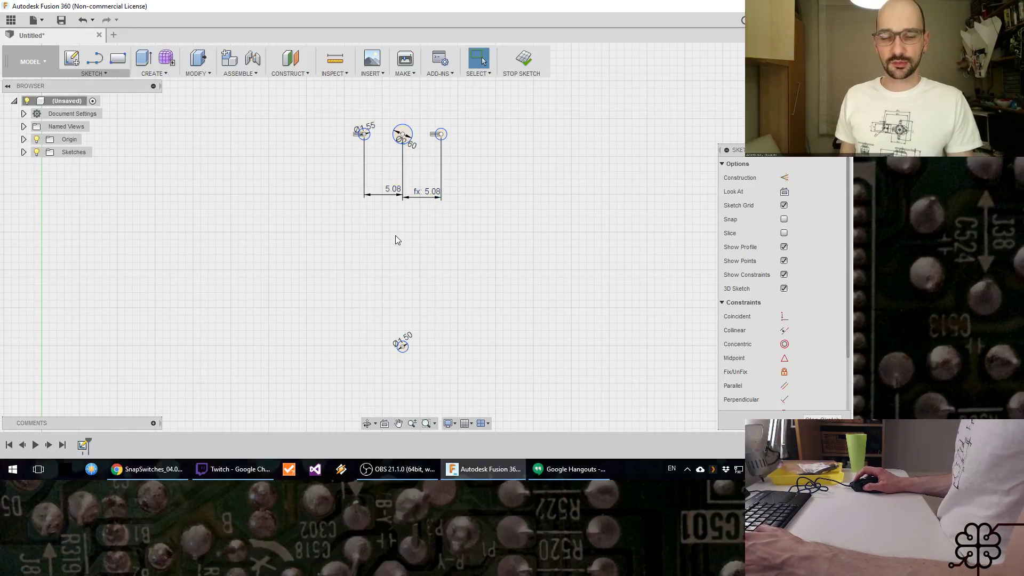
double_click(390, 194)
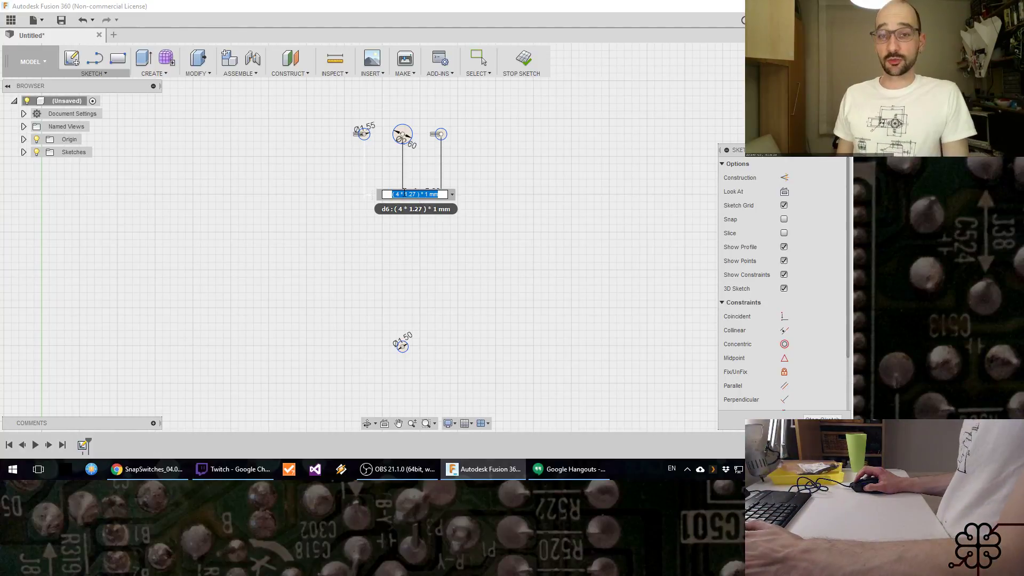
key("Return")
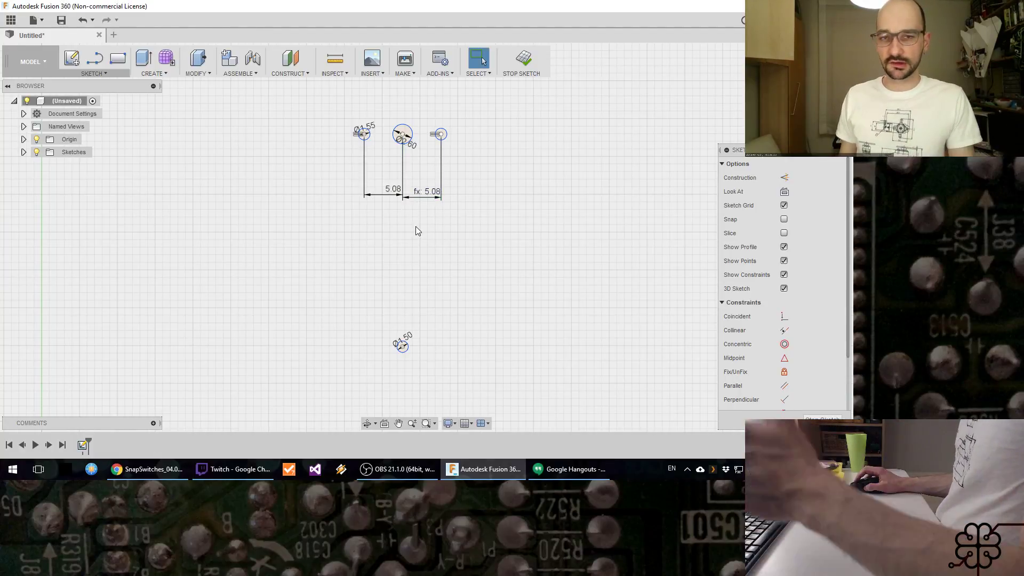
Step: Check the lower hole's position in the datasheet and dimension its vertical distance from the central circle as 5.08 mm, using a parameter reference
key("alt+Tab")
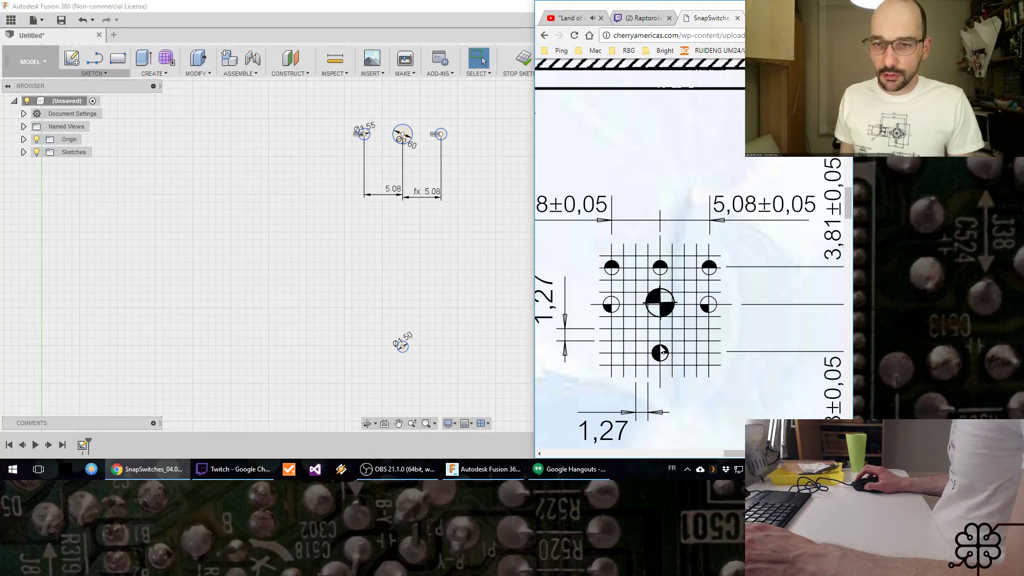
left_click(425, 219)
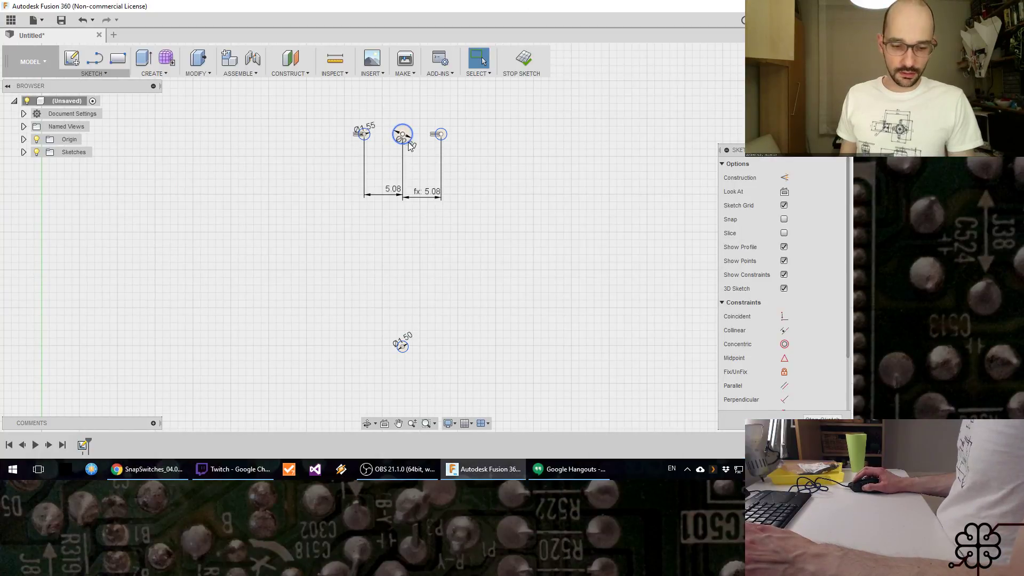
key("d")
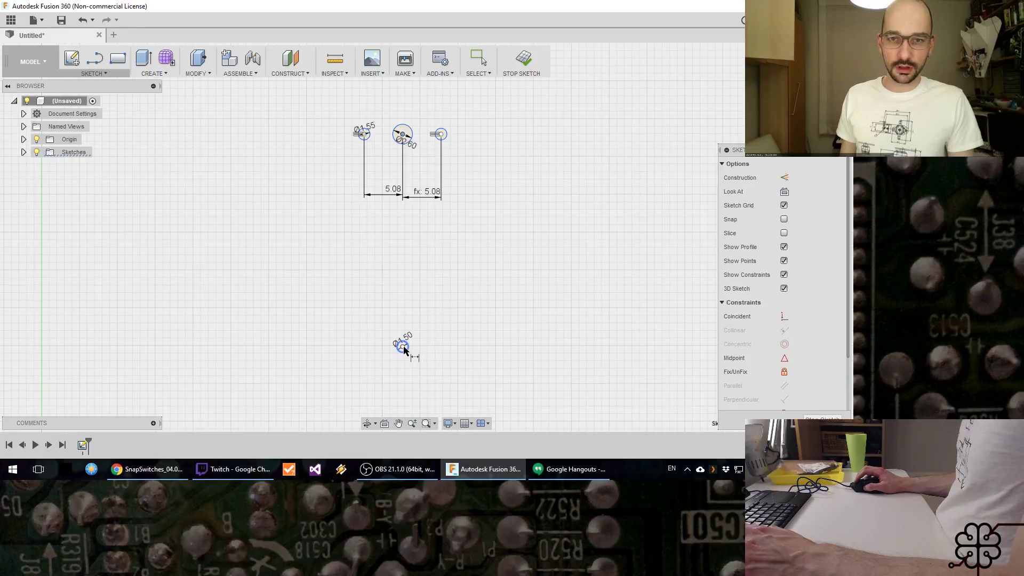
left_click(404, 348)
left_click(420, 271)
type("5.08")
key("Return")
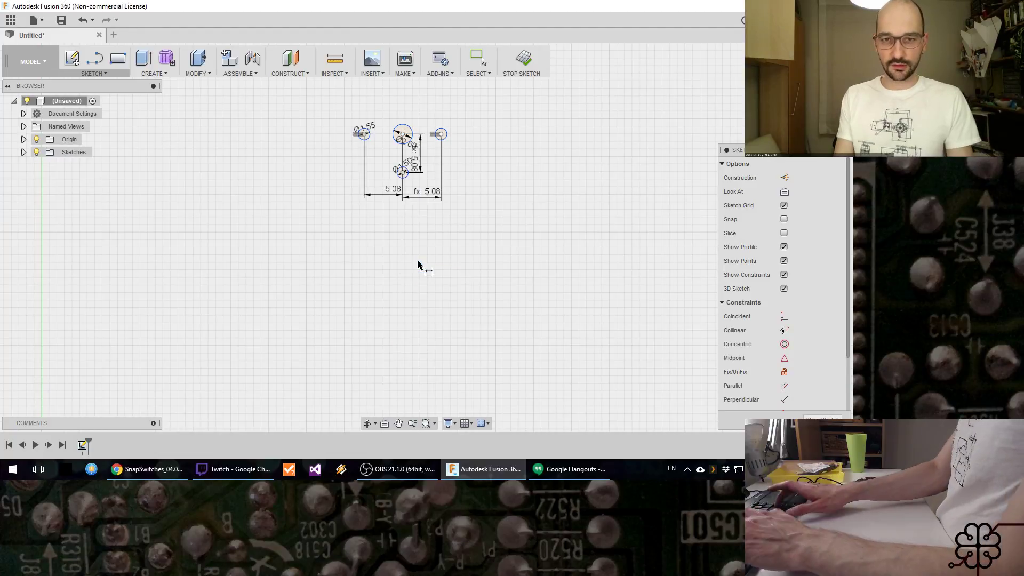
Step: Check the upper hole's vertical spacing from the central hole in the datasheet's drilling pattern
scroll(408, 141, "down", 1)
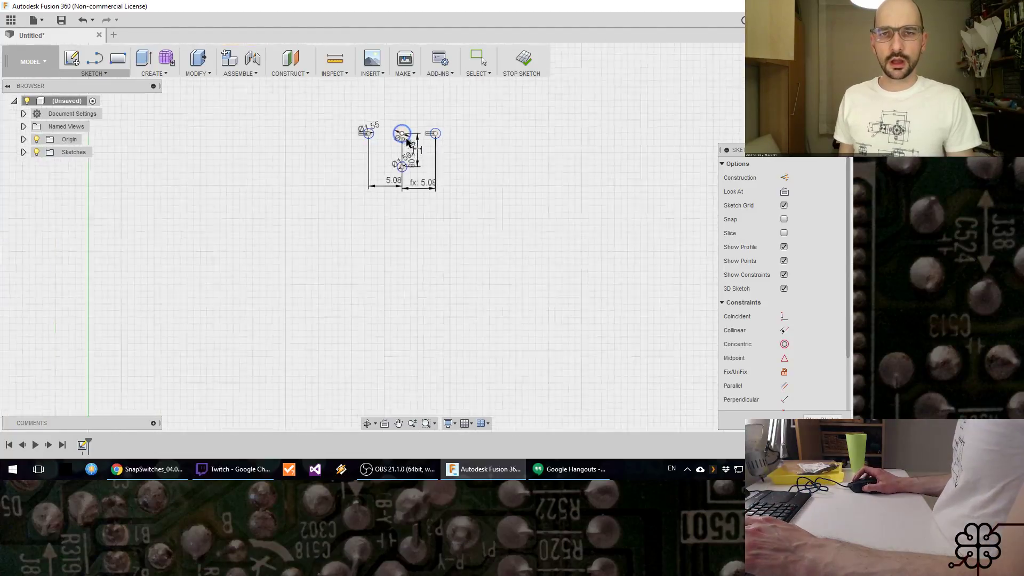
scroll(408, 141, "up", 5)
middle_click_drag(427, 160, 416, 276)
key("alt+Tab")
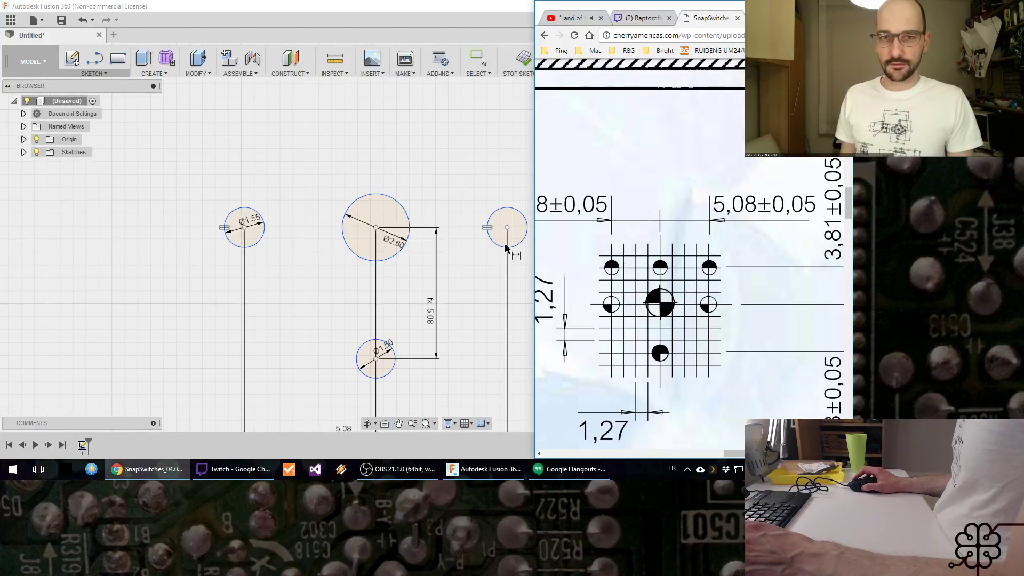
key("alt+Tab")
scroll(414, 350, "down", 5)
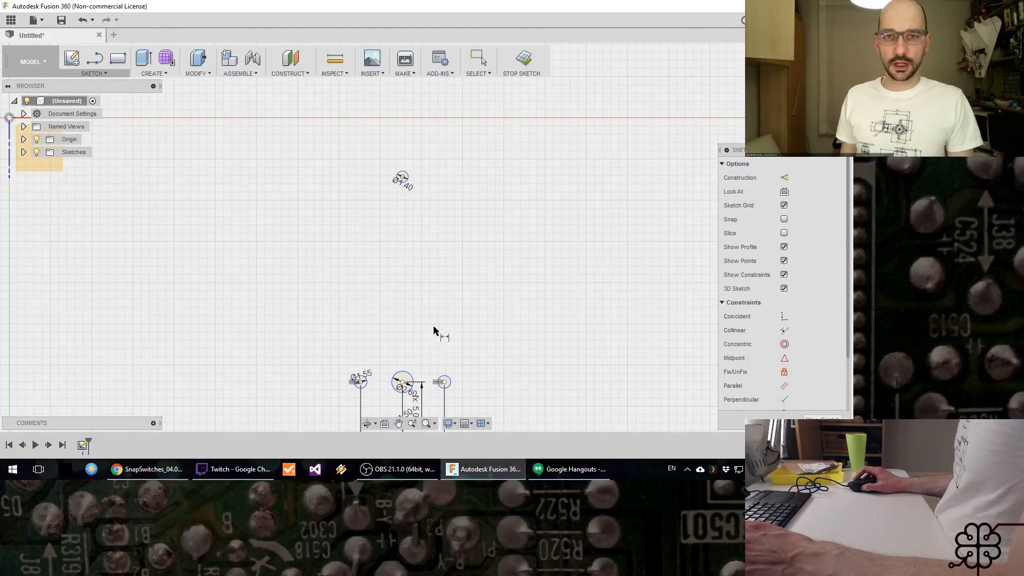
middle_click_drag(434, 327, 434, 292)
key("Escape")
key("alt+Tab")
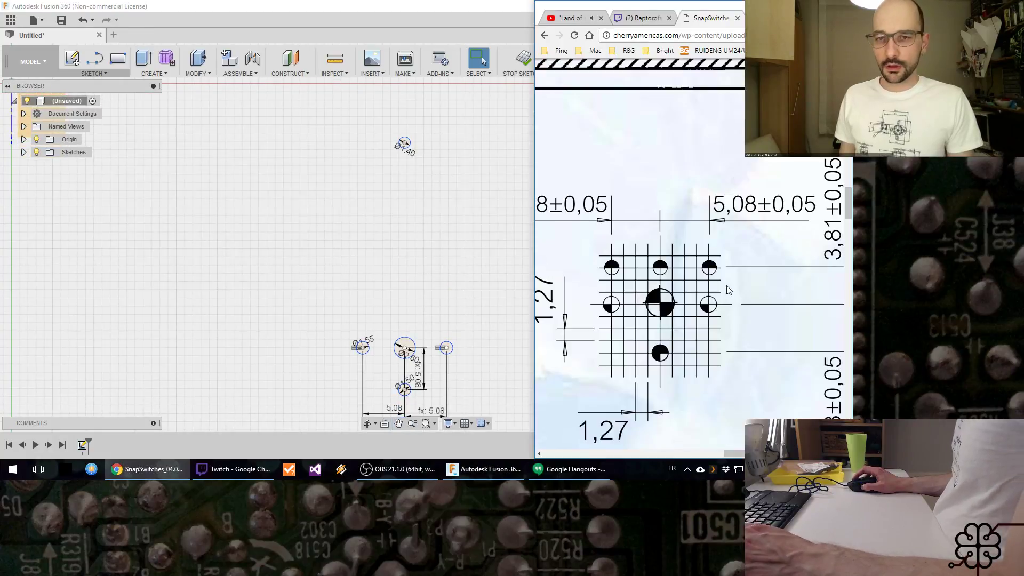
key("alt+Tab")
Step: Dimension the vertical distance between the upper 1.40 mm circle and the central circle as 3*1.27
key("d")
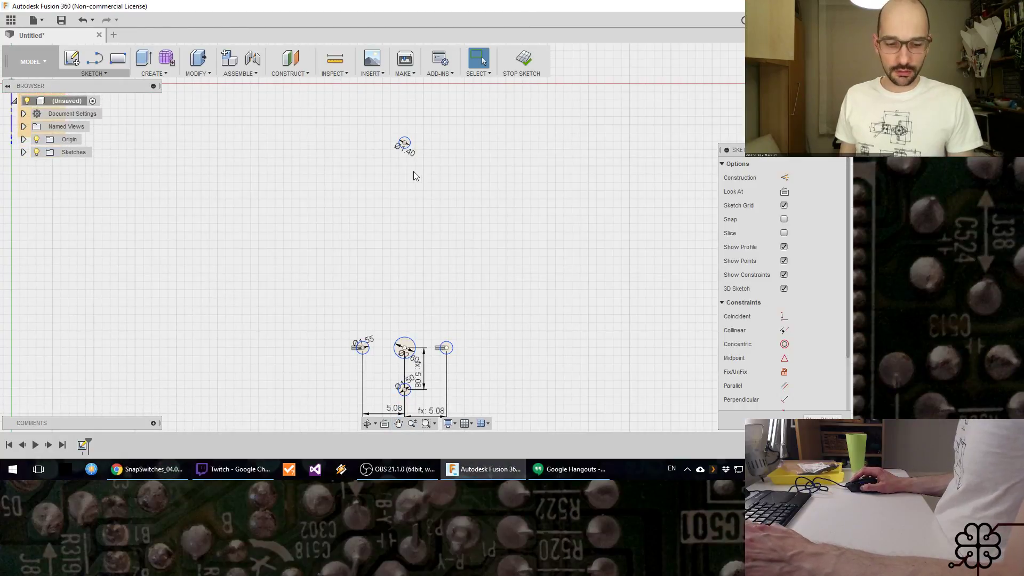
left_click(406, 145)
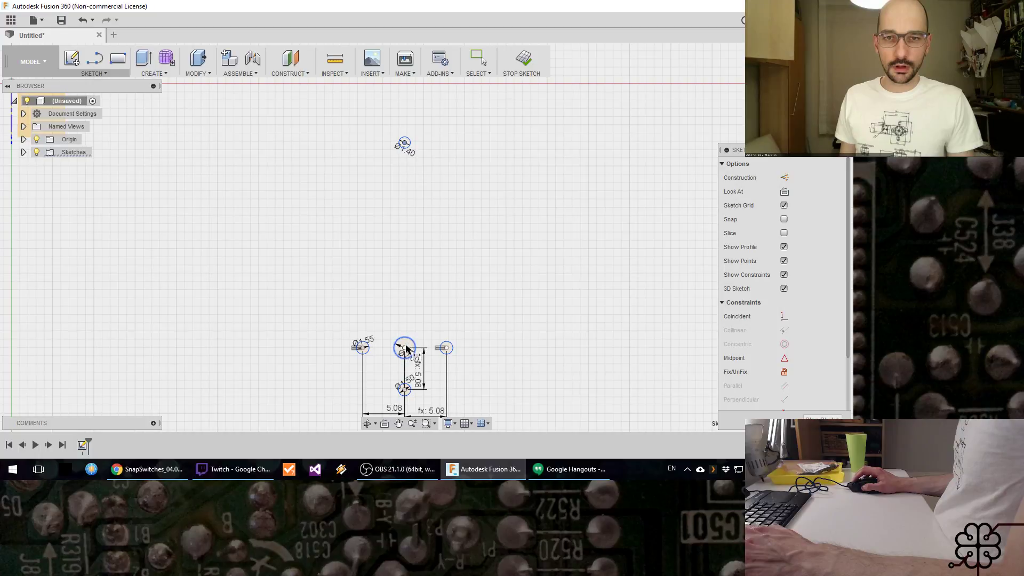
left_click(405, 349)
left_click(419, 311)
type("3")
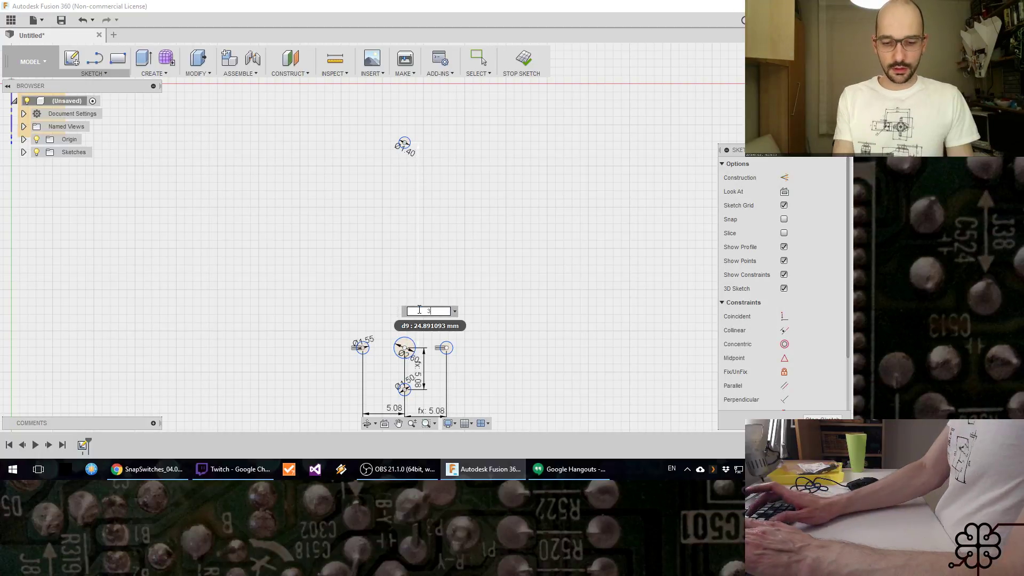
type("*1.27")
key("Return")
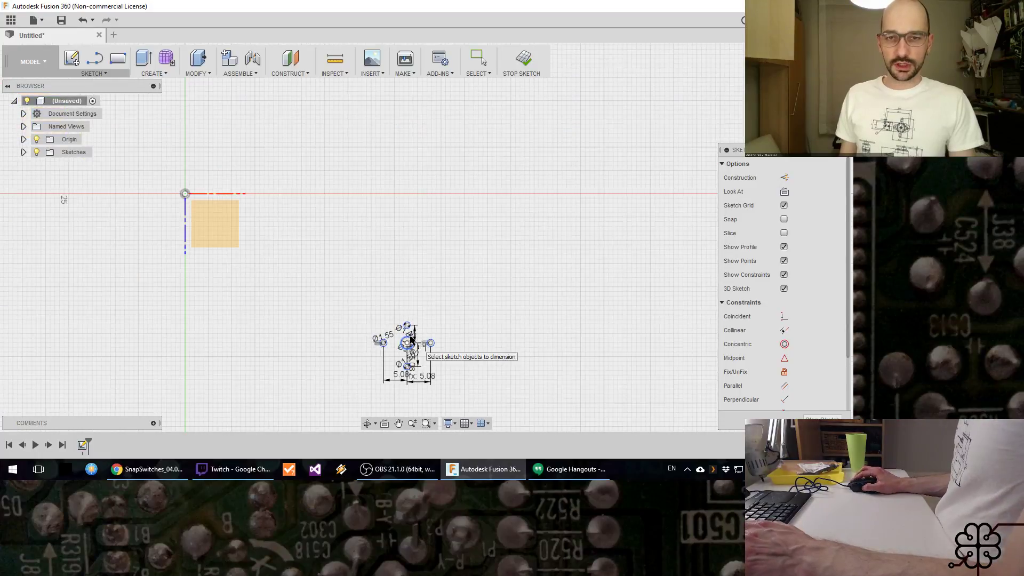
scroll(411, 334, "up", 3)
scroll(410, 330, "up", 1)
key("Escape")
middle_click_drag(486, 345, 513, 200)
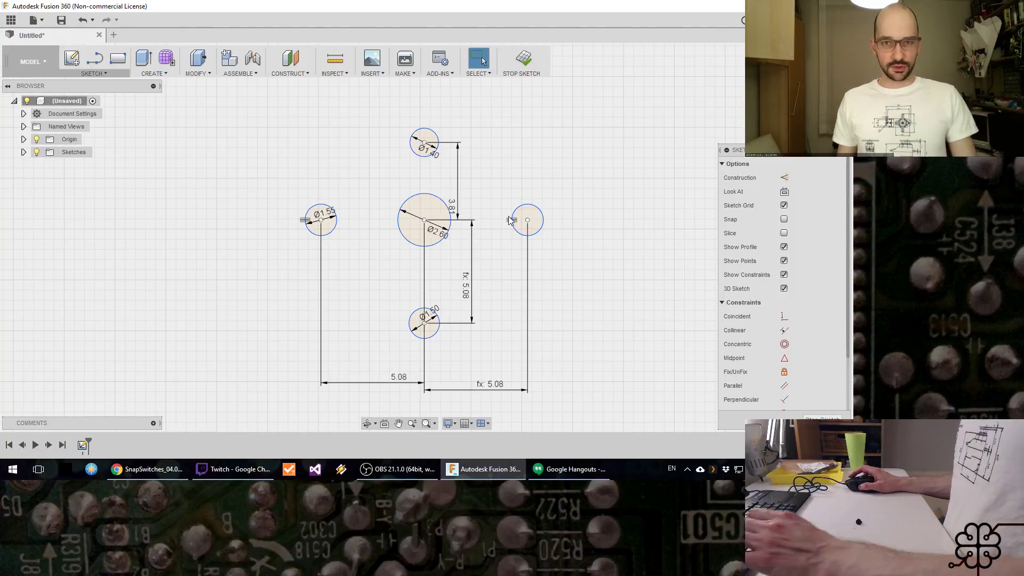
Step: Check the datasheet's hole alignment, then join the left and right circle centres with a construction line and try to constrain it horizontally
key("alt+Tab")
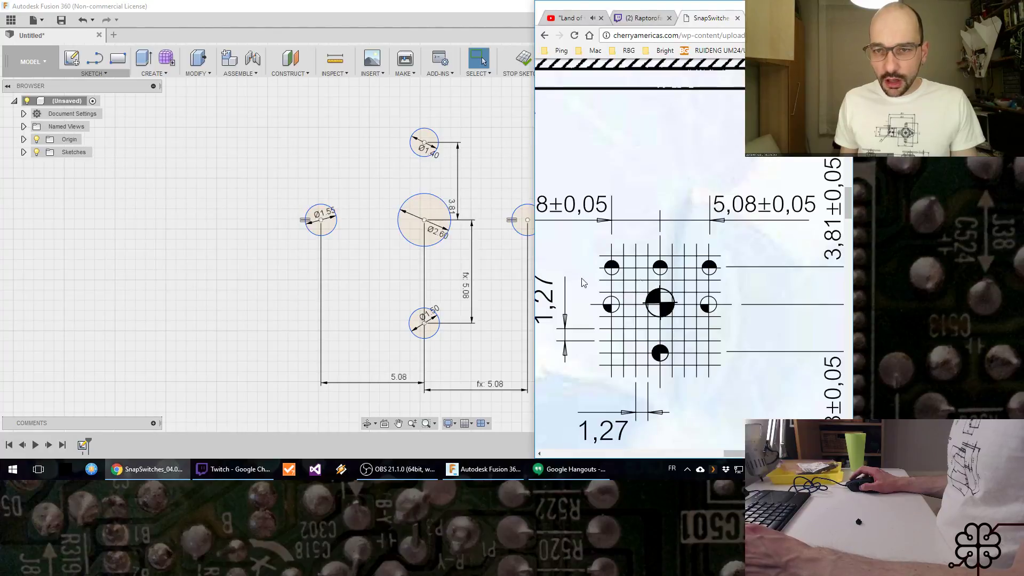
key("alt+Tab")
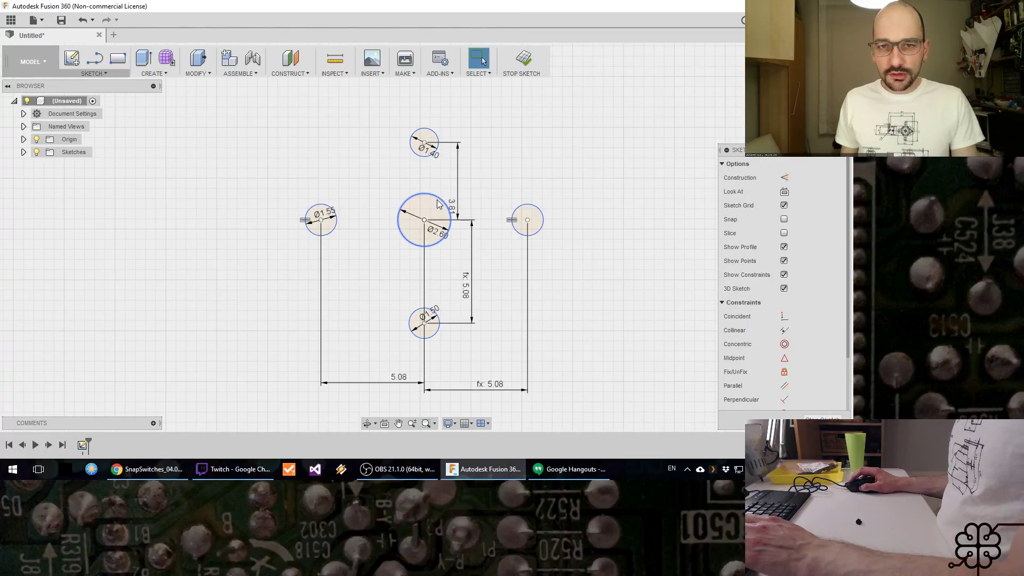
mouse_move(449, 215)
left_mouse_down()
mouse_move(478, 187)
mouse_move(440, 229)
mouse_move(471, 213)
mouse_move(399, 218)
mouse_move(387, 232)
left_mouse_up()
key("l")
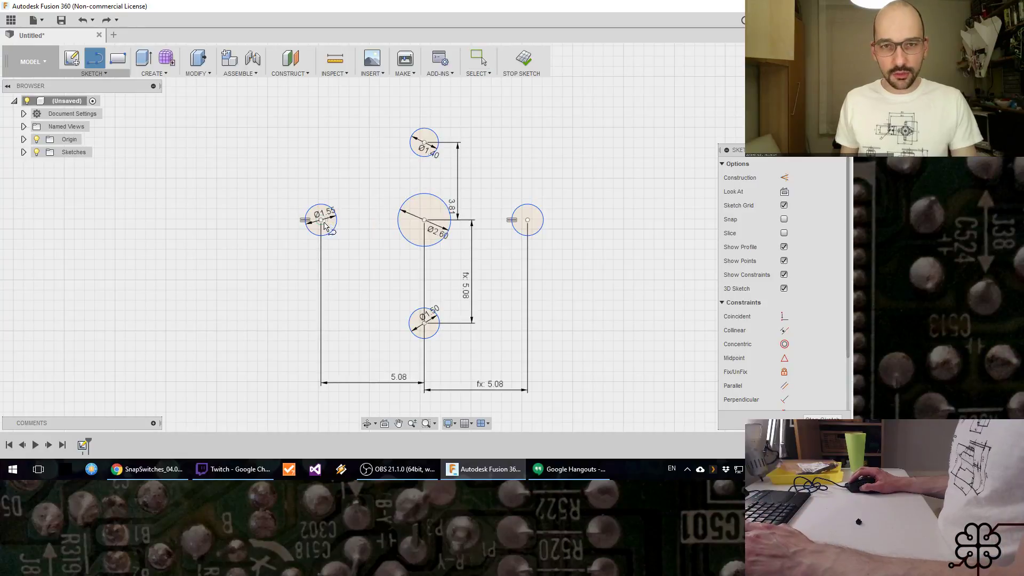
left_click(320, 220)
left_click(527, 221)
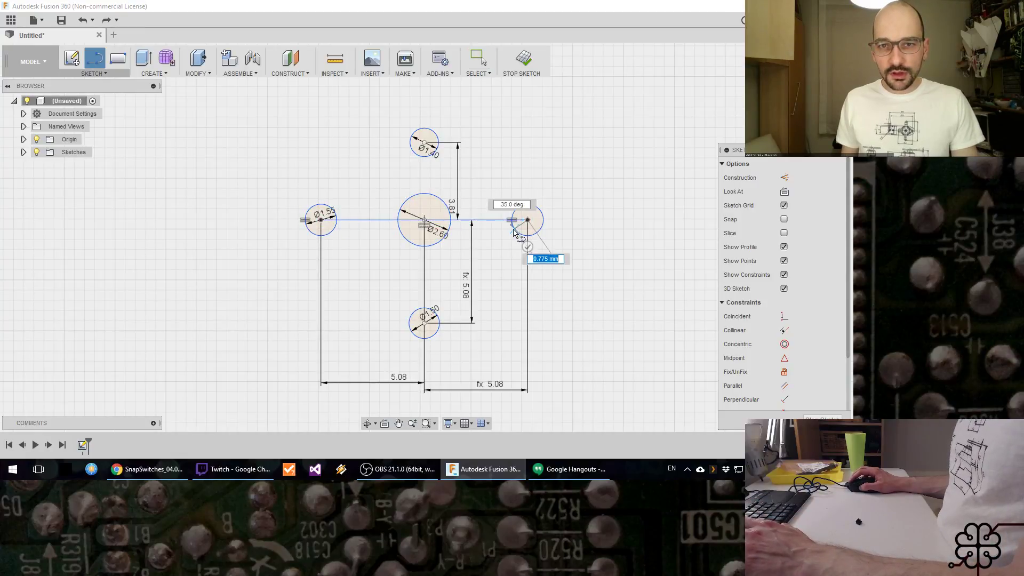
key("Escape")
left_click(472, 222)
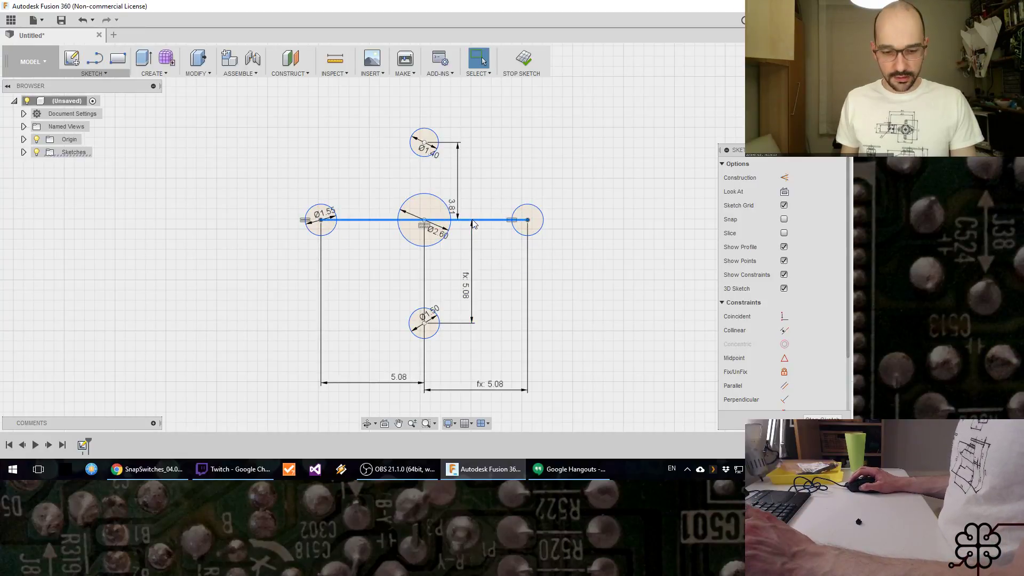
key("x")
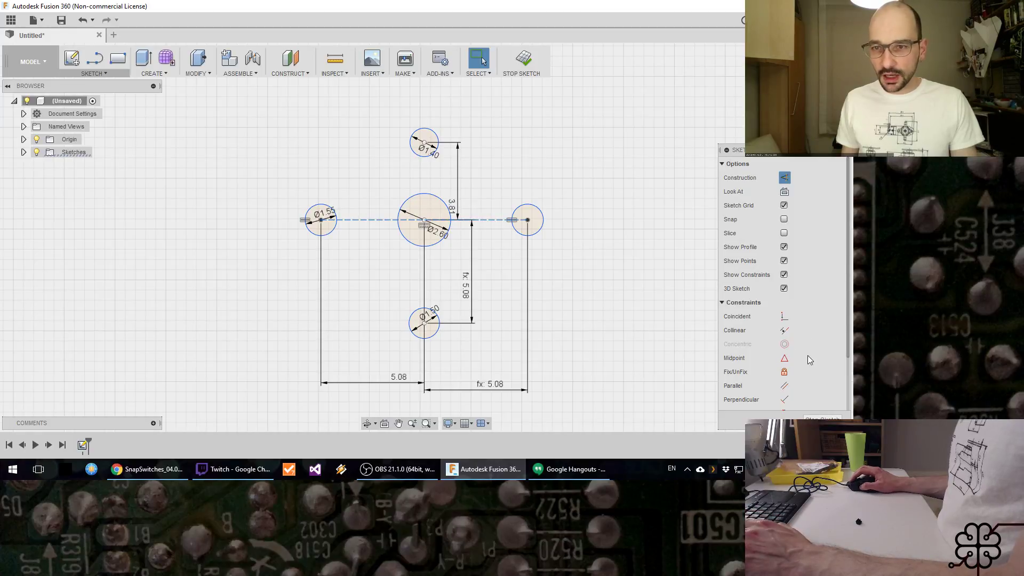
scroll(788, 374, "down", 3)
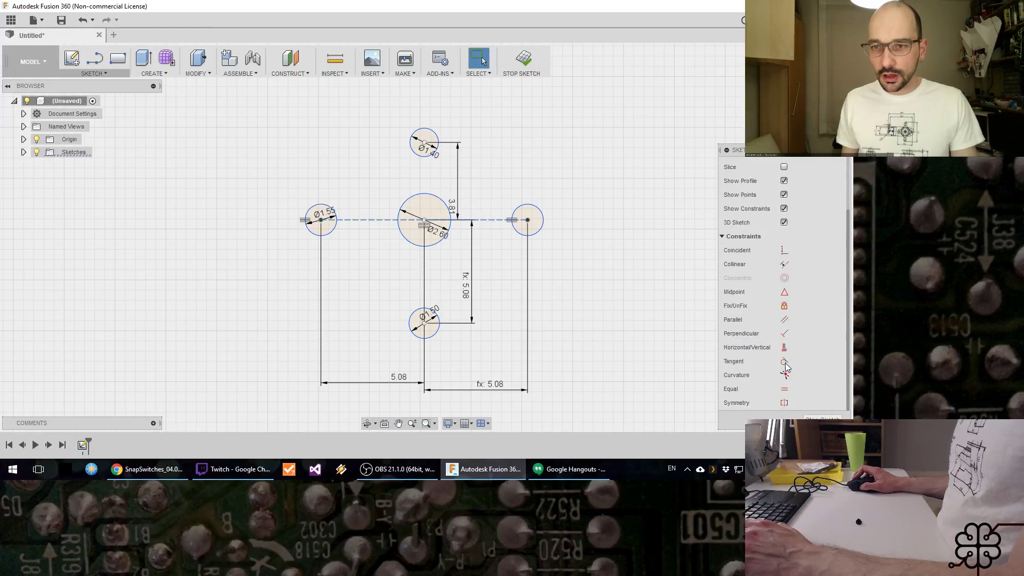
left_click(784, 350)
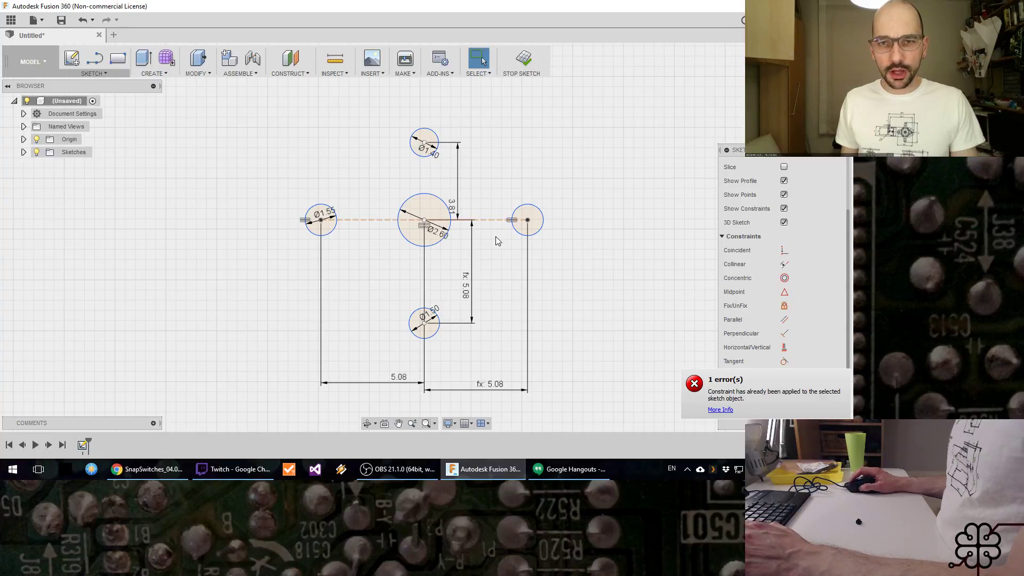
Step: Draw a vertical construction line from the lower circle's centre to the upper circle's centre, undoing the test move of the central circle
key("l")
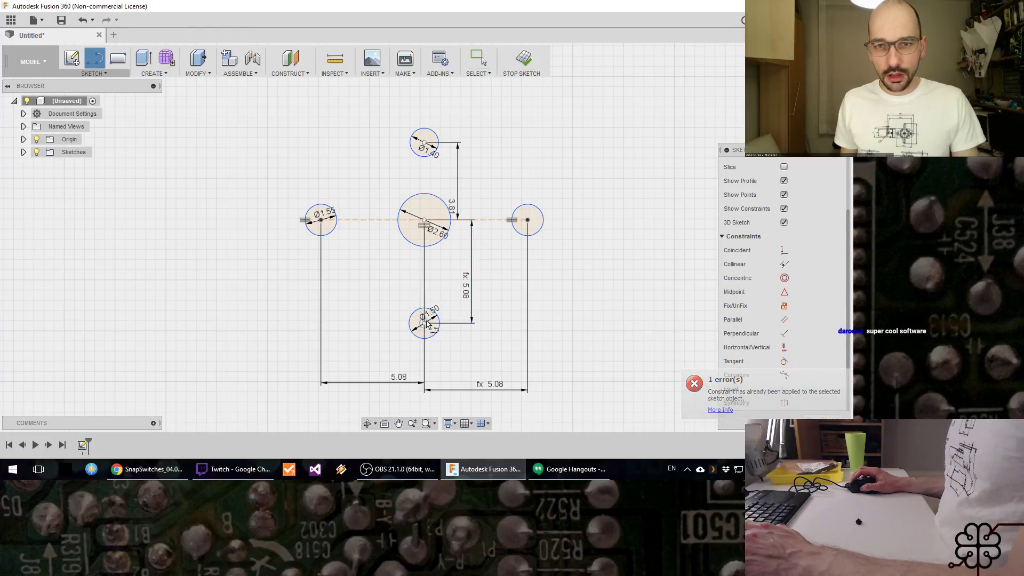
left_click(424, 323)
left_click(425, 142)
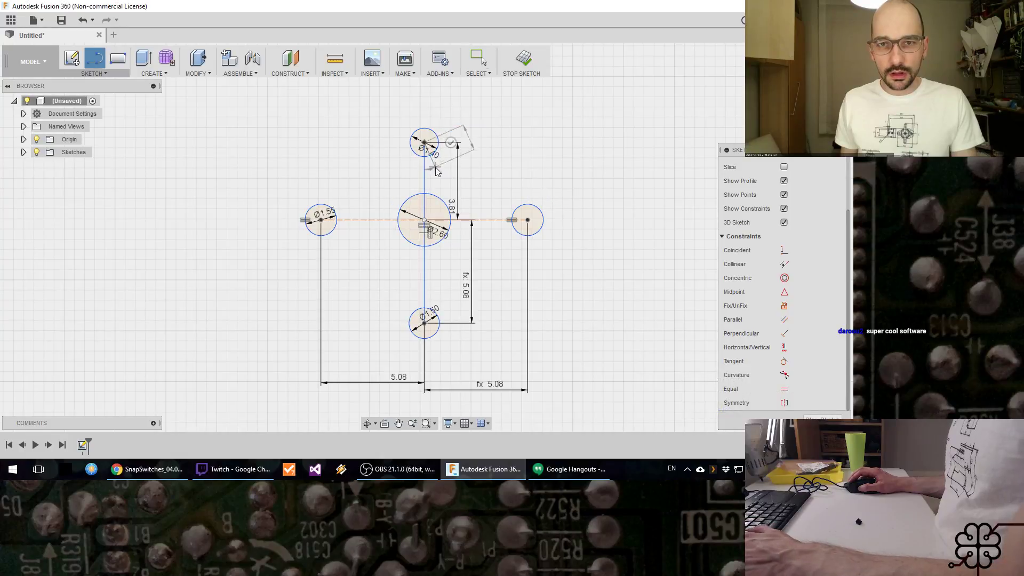
key("Escape")
left_click(425, 177)
key("x")
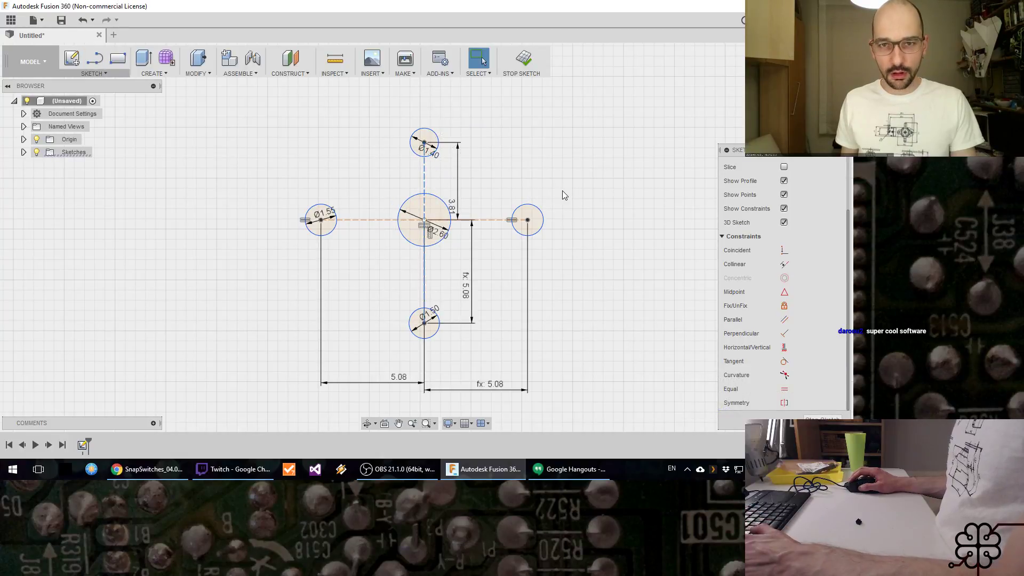
mouse_move(427, 204)
left_mouse_down()
mouse_move(366, 203)
mouse_move(441, 209)
mouse_move(469, 180)
mouse_move(394, 181)
mouse_move(437, 190)
mouse_move(490, 172)
left_mouse_up()
key("ctrl+z")
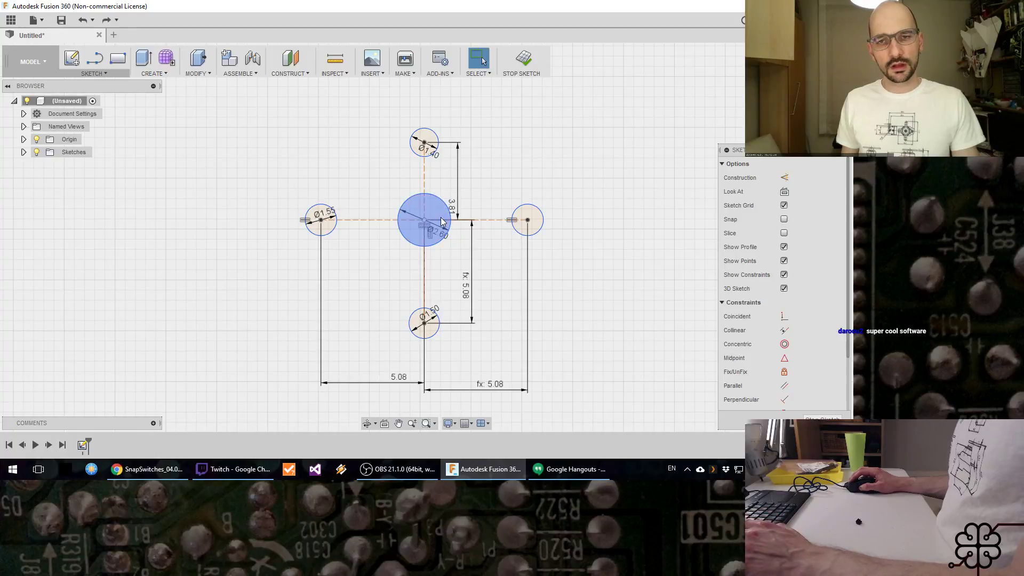
Step: Constrain the central circle's centre coincident with both the vertical and horizontal construction lines, and test the constraints by moving the circle
left_click(425, 221)
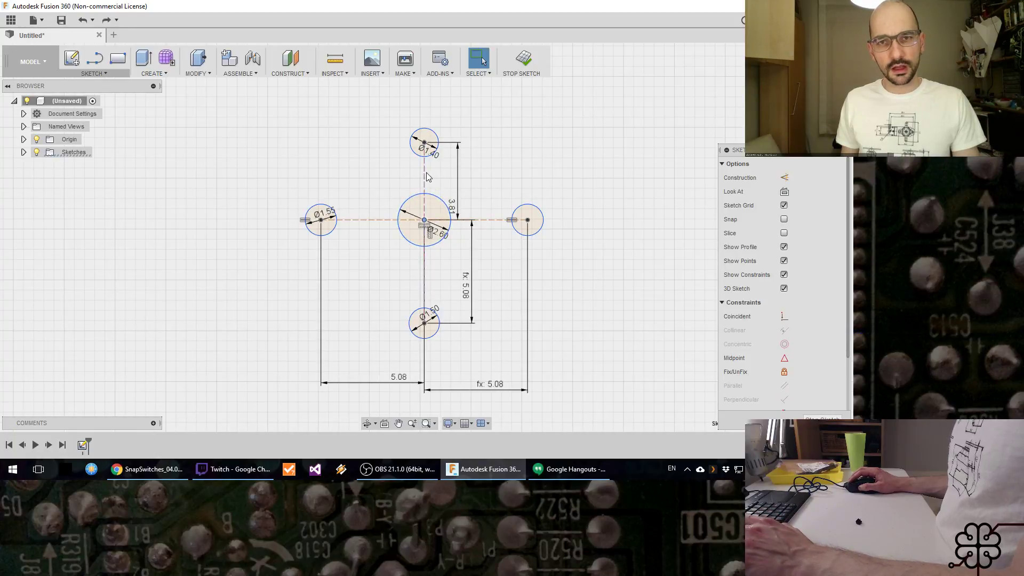
left_click(782, 320)
left_click(427, 222)
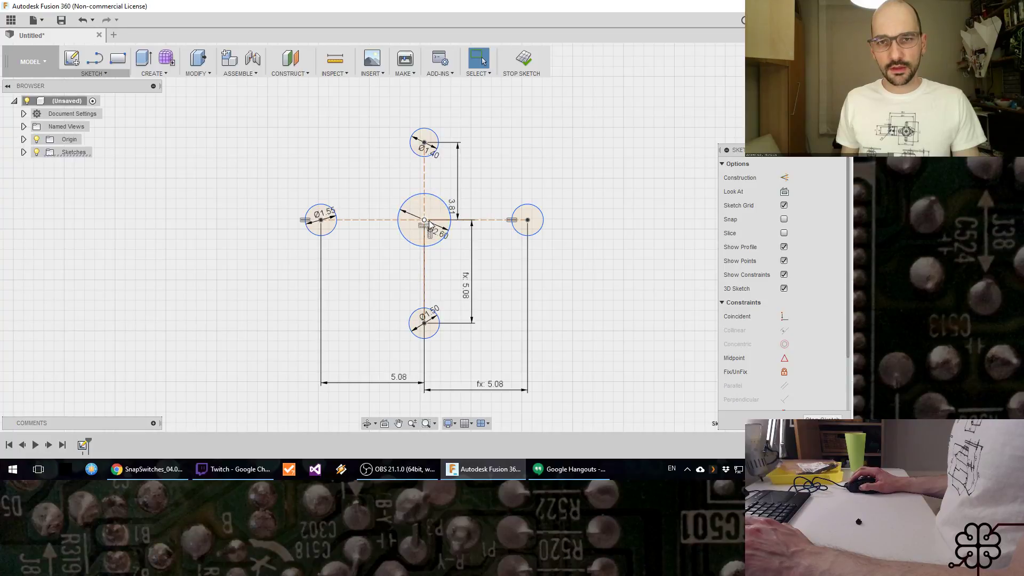
left_click(494, 222)
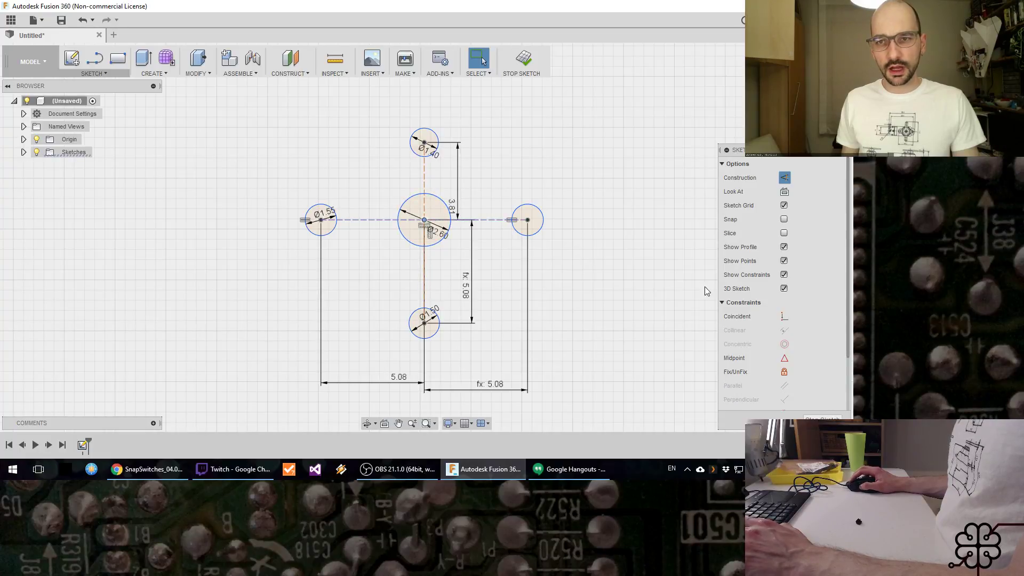
left_click(783, 318)
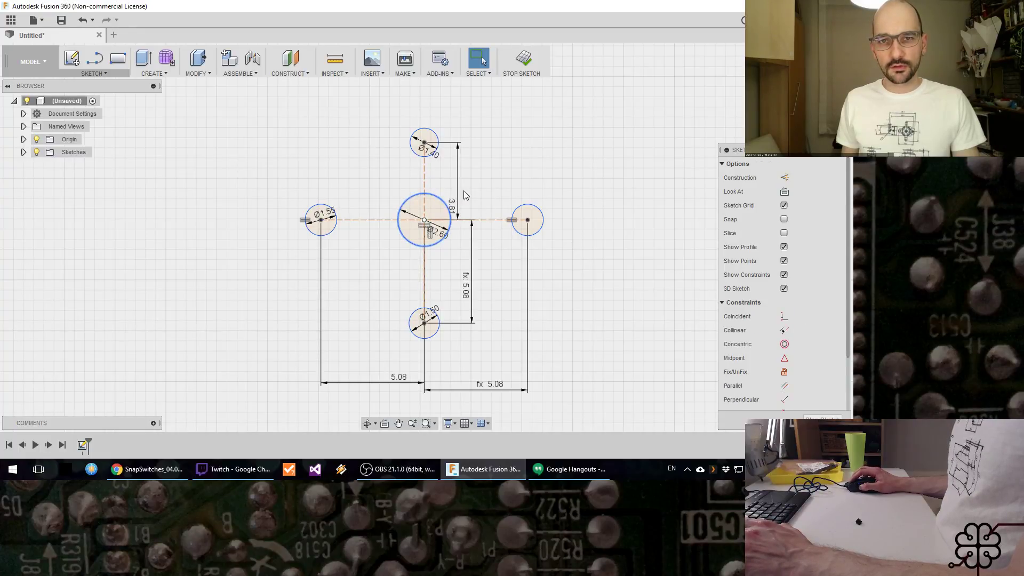
mouse_move(442, 201)
left_mouse_down()
mouse_move(467, 163)
mouse_move(497, 216)
mouse_move(471, 244)
mouse_move(407, 199)
left_mouse_up()
key("Escape")
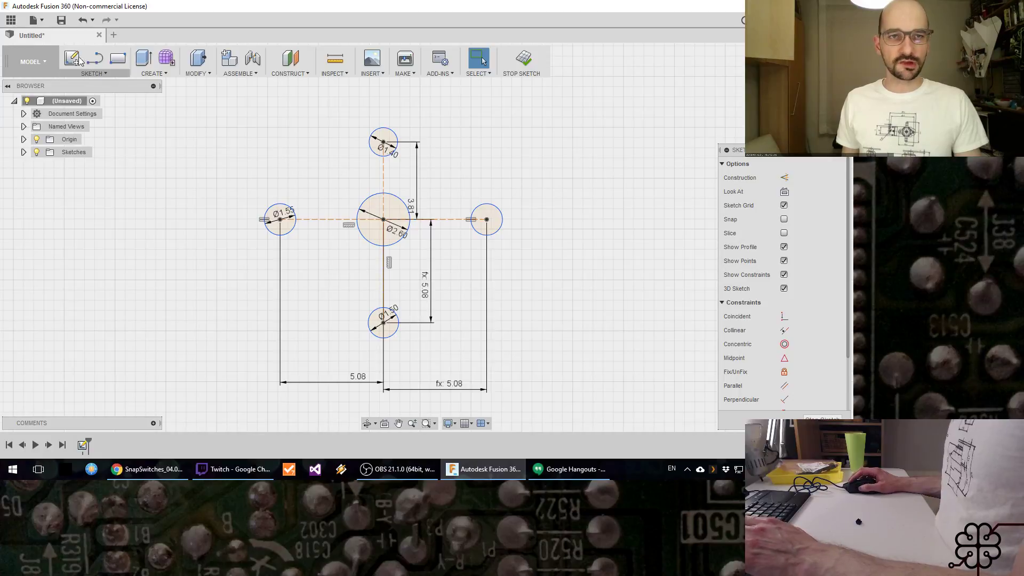
Step: Start saving the design and create a new project named Kinesis Advantage ML as its location
left_click(62, 22)
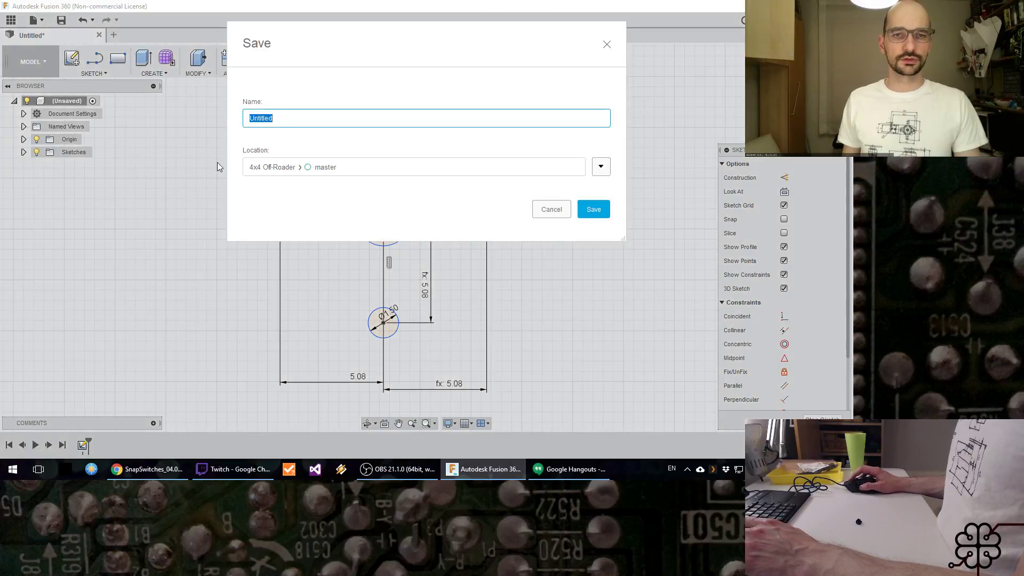
left_click(602, 167)
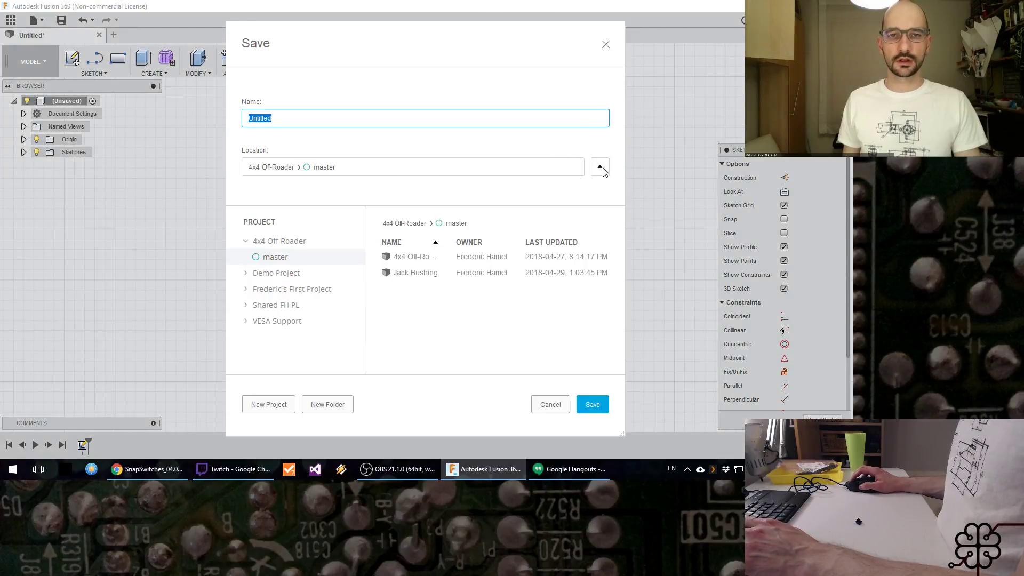
left_click(270, 404)
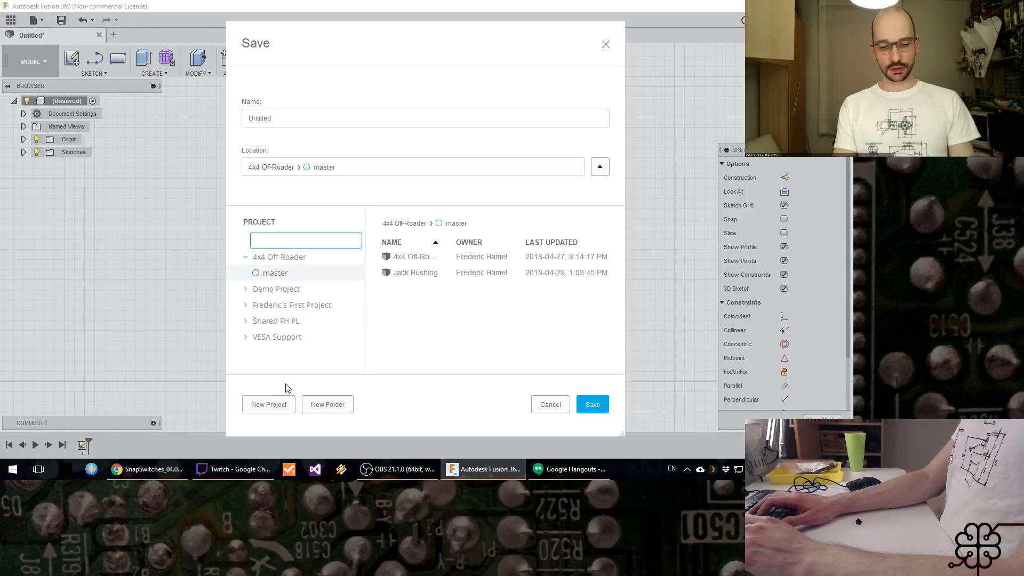
type("Kines")
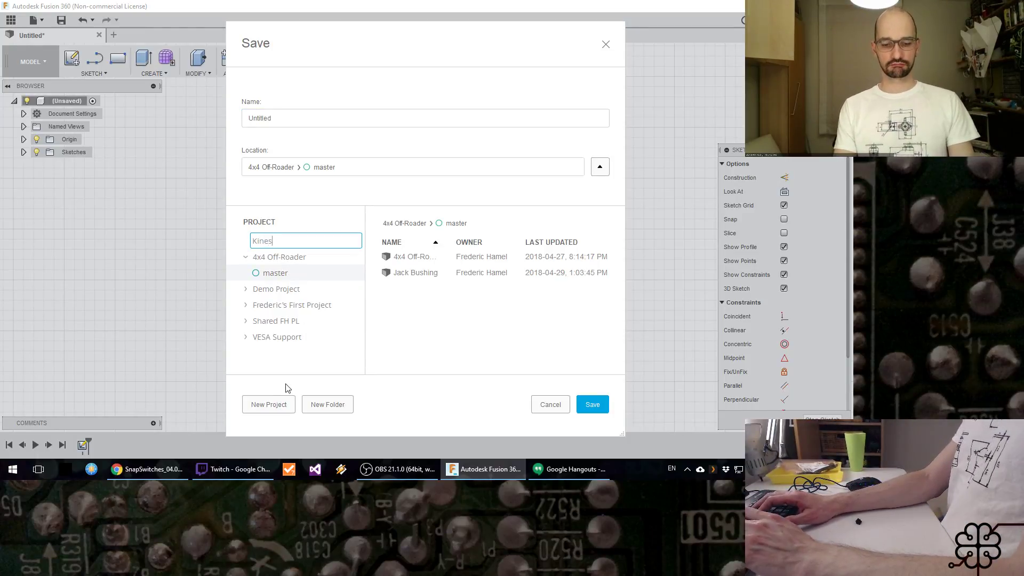
type("is Advantage ")
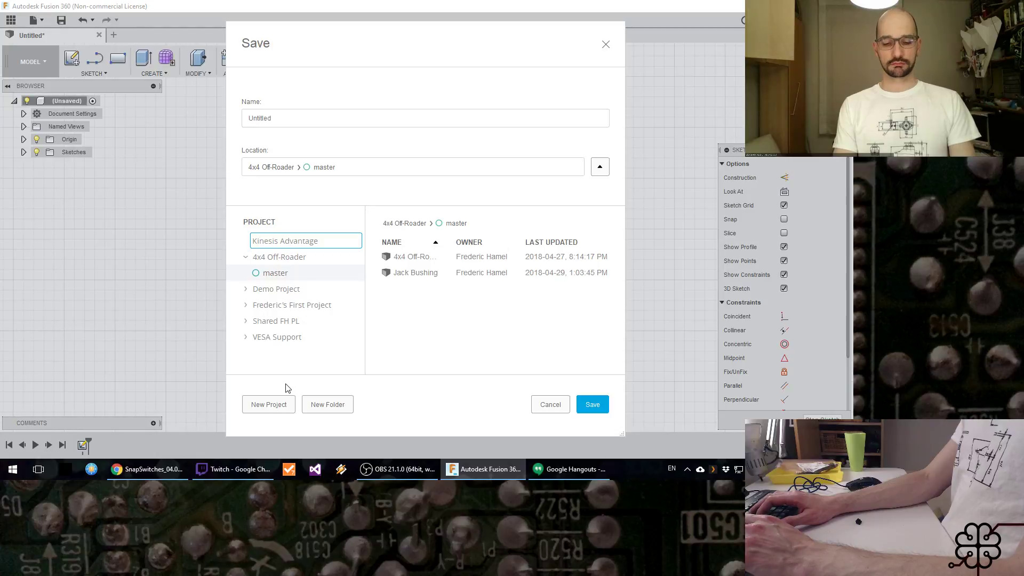
type("ML")
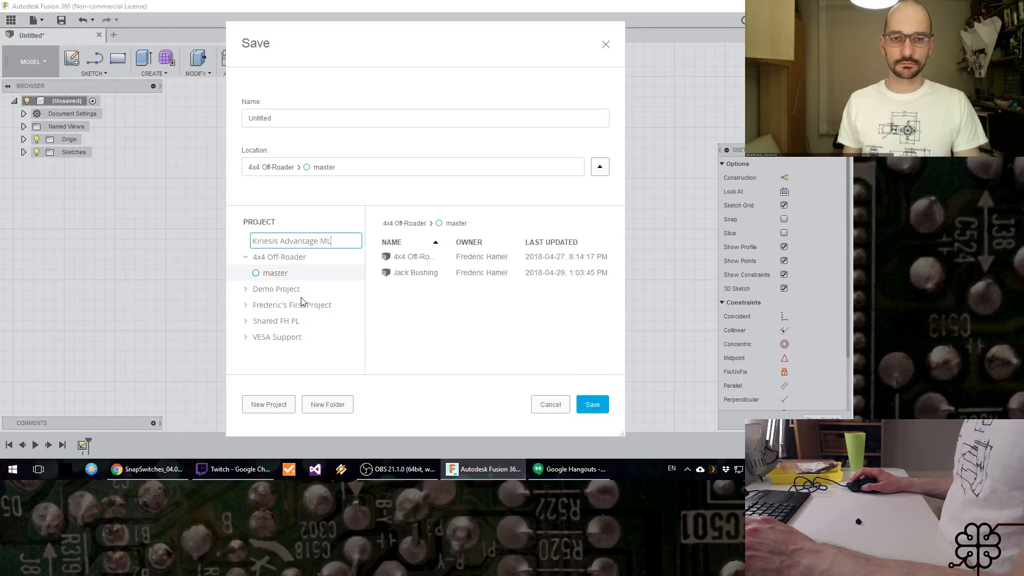
key("Return")
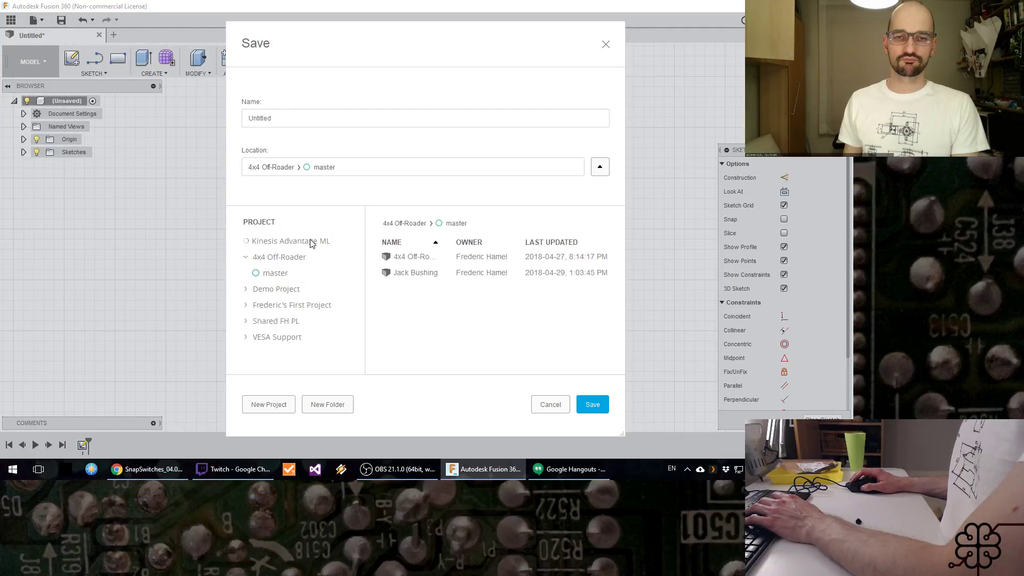
left_click(302, 291)
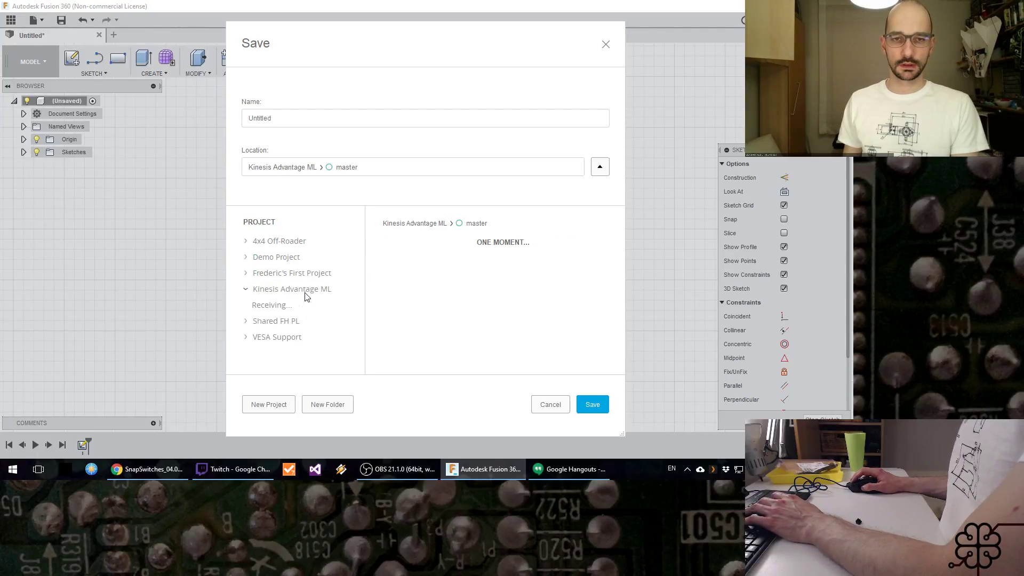
Step: Name the design PCB and save it in the Kinesis Advantage ML project
left_click(329, 118)
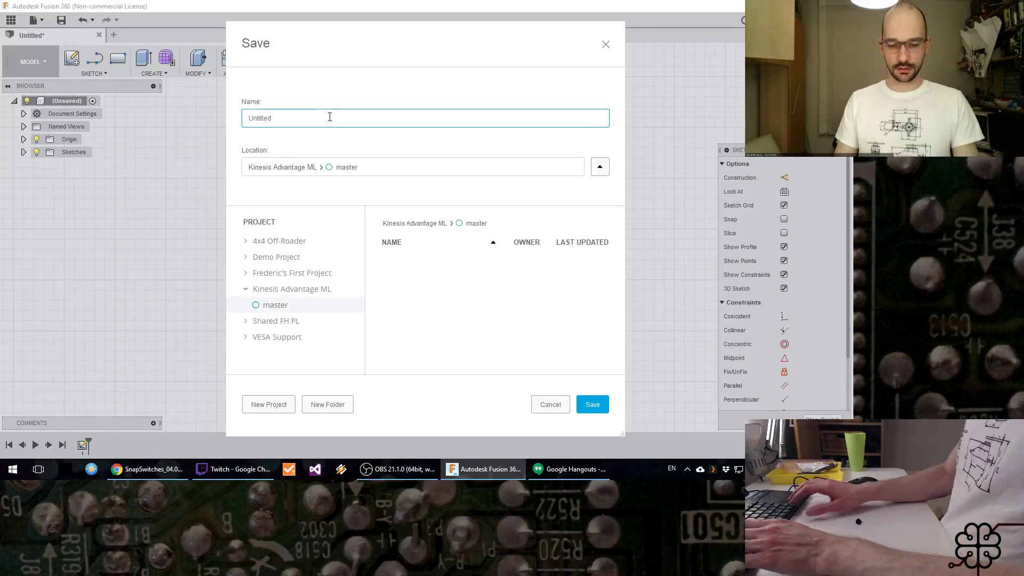
key("ctrl+a")
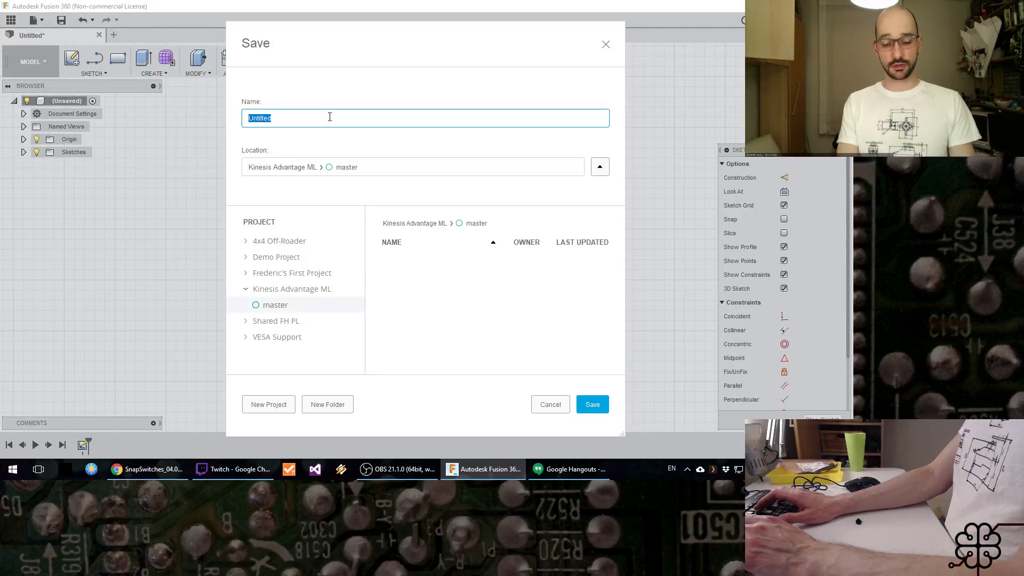
type("PCB")
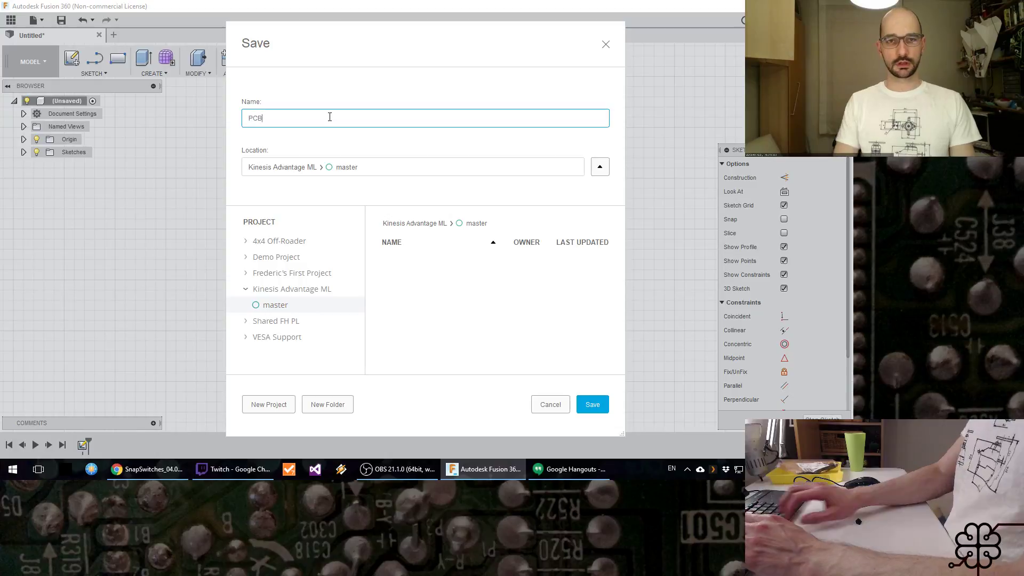
left_click(591, 406)
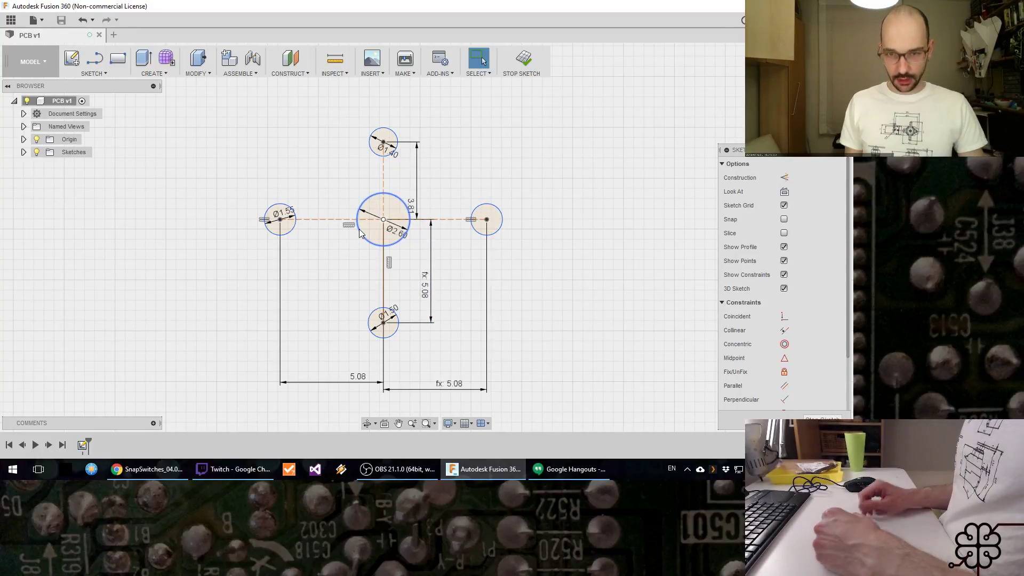
Step: Switch to the datasheet in Chrome and examine the keyswitch's side and plan views for its outline dimensions, glancing at the stream chat
key("alt+Tab")
scroll(656, 314, "up", 6)
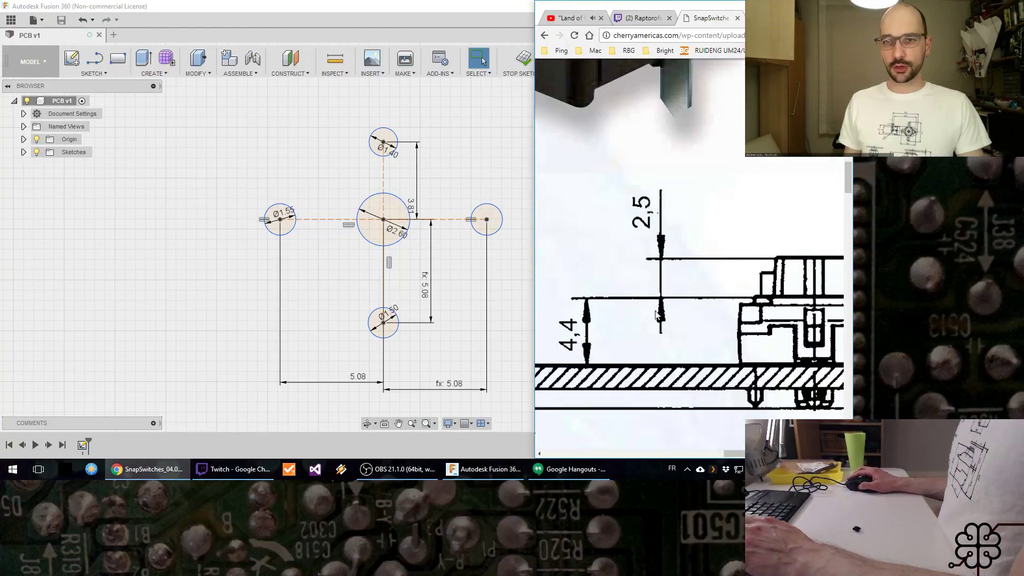
scroll(656, 314, "down", 6)
scroll(660, 315, "down", 5, "ctrl")
scroll(659, 315, "down", 4, "ctrl")
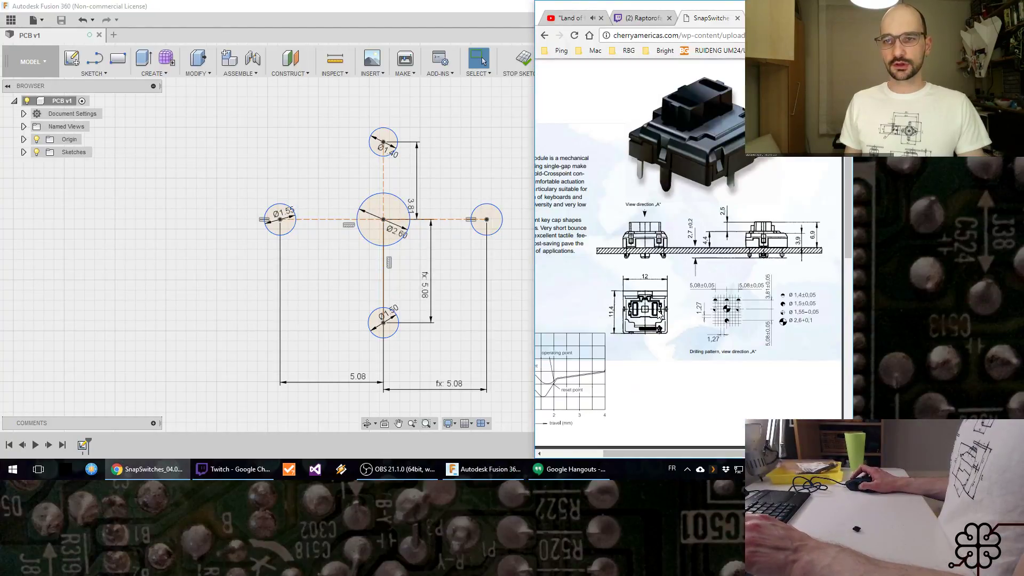
scroll(626, 307, "up", 4, "ctrl")
scroll(627, 306, "up", 3, "ctrl")
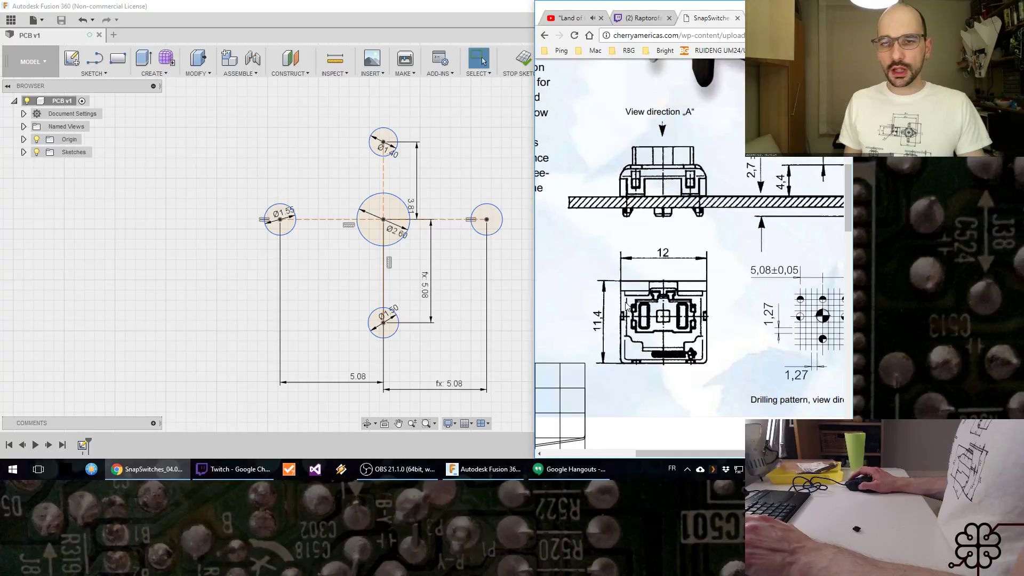
left_click(267, 469)
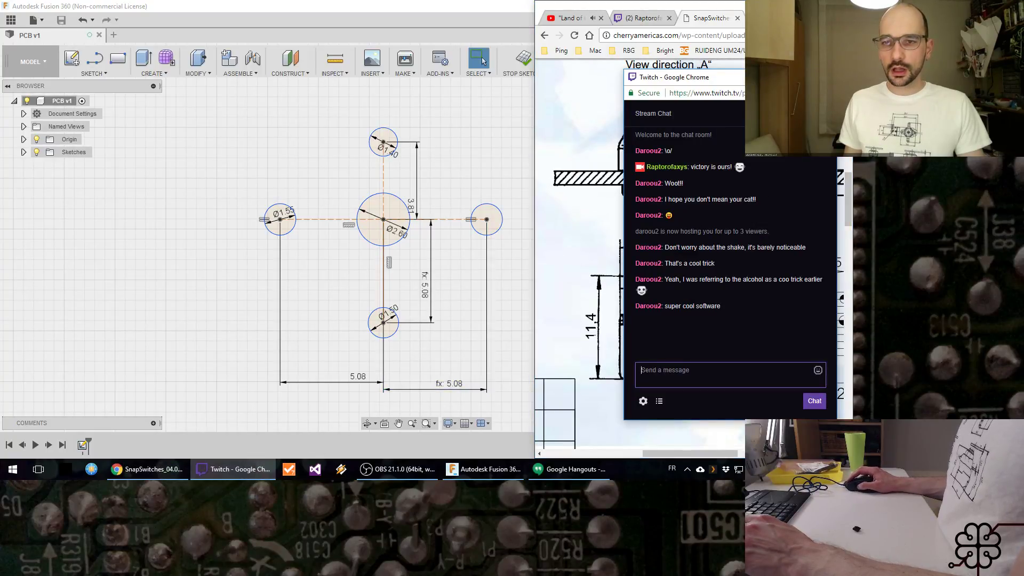
left_click(776, 77)
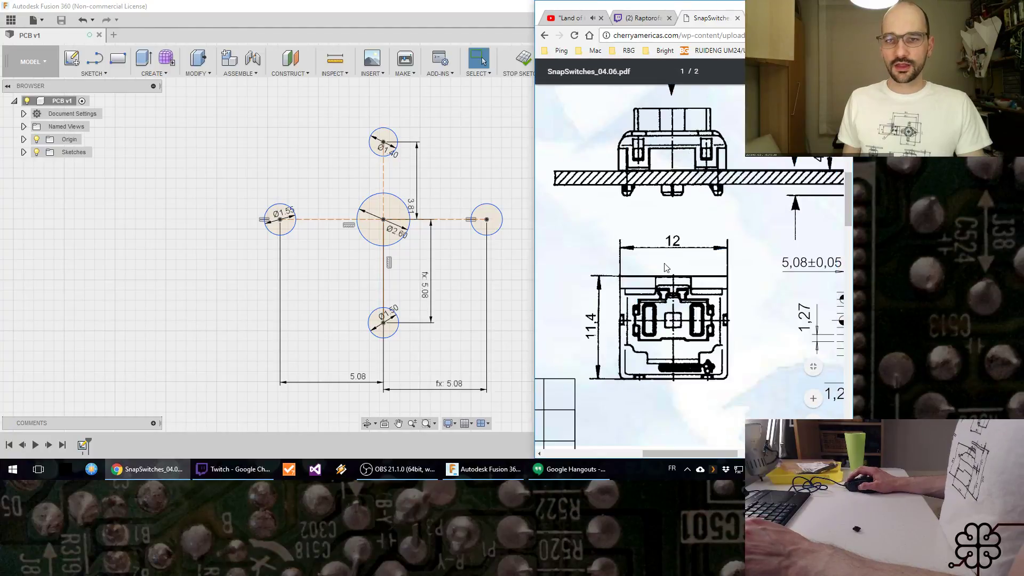
scroll(712, 303, "down", 2)
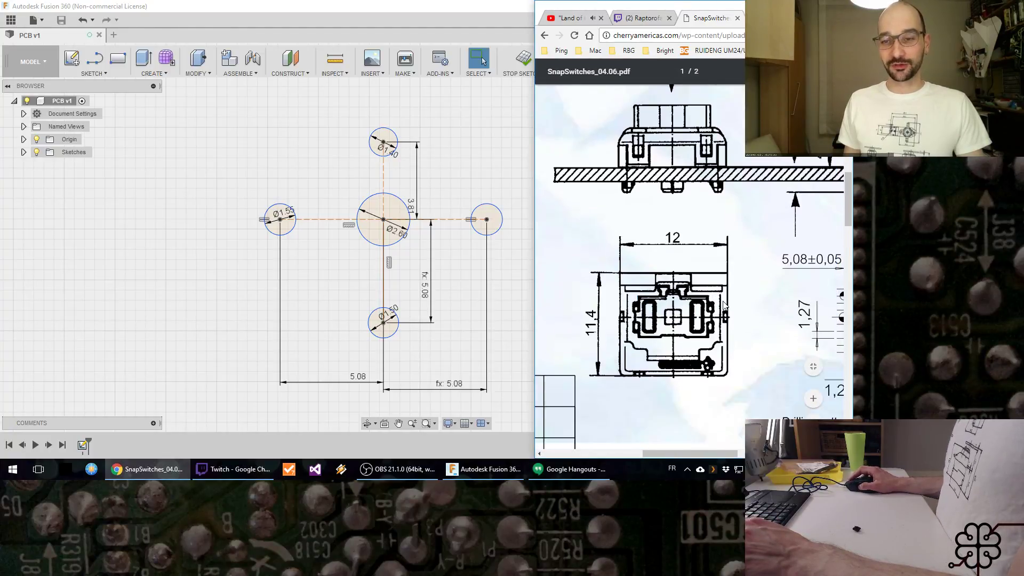
scroll(728, 293, "up", 2)
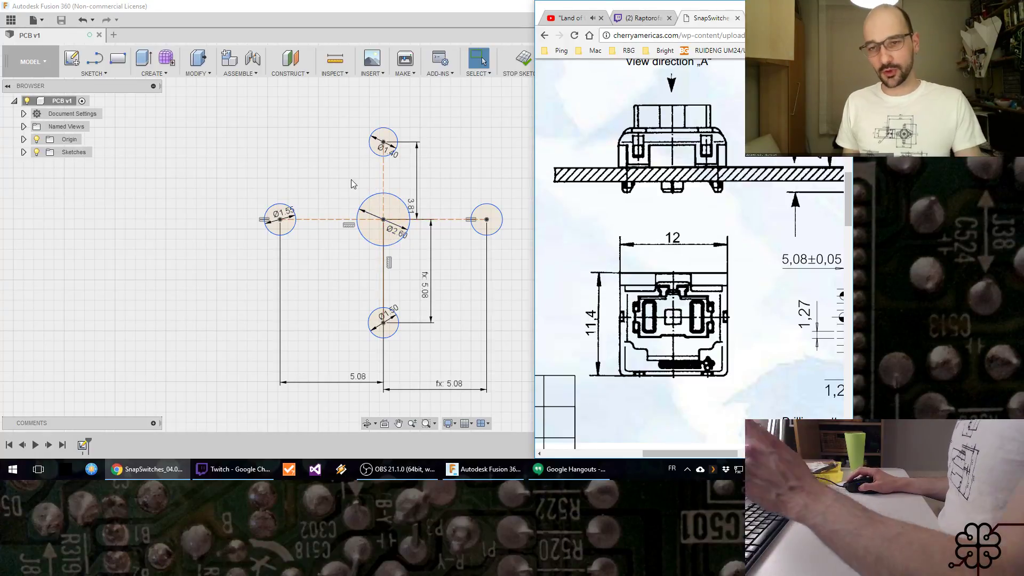
Step: Back in Fusion 360, draw a rectangle about 16.4 mm by 12.7 mm enclosing all five circles of the footprint
left_click(233, 107)
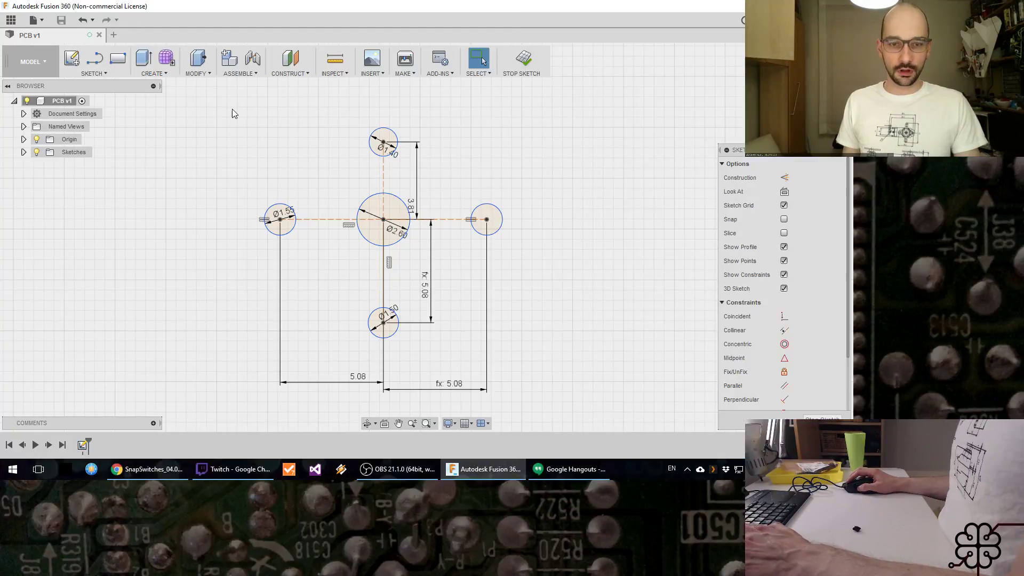
key("r")
left_click(223, 110)
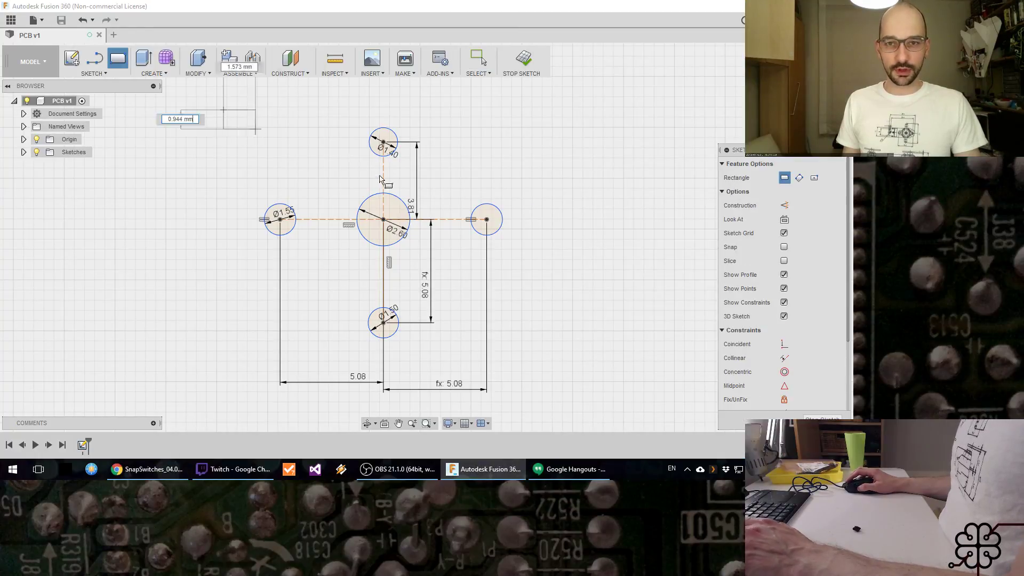
left_click(557, 368)
key("Escape")
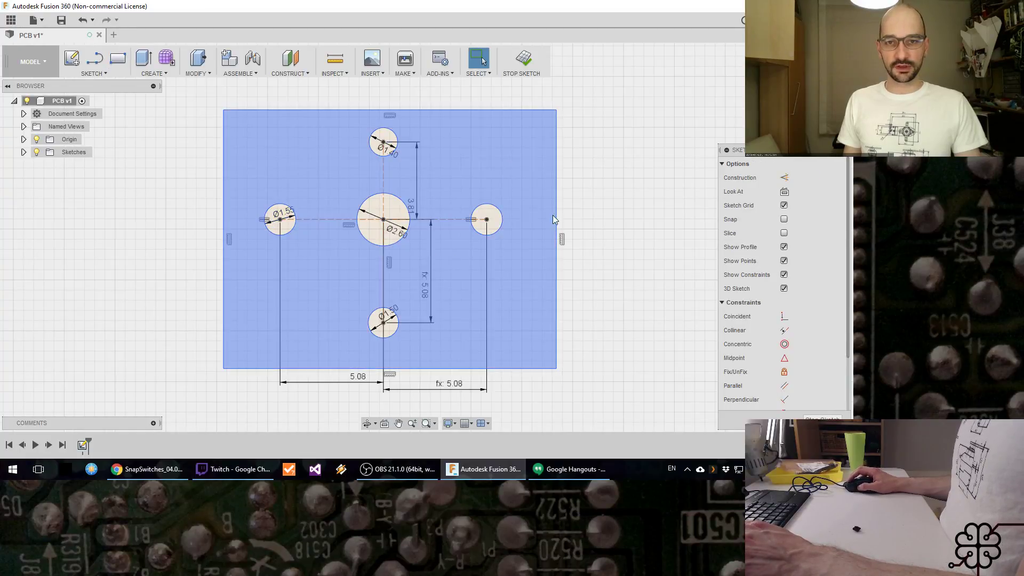
Step: Compare the datasheet's switch outline with its drilling pattern and calculate 11.4/1.27 in Calculator
key("alt+Tab")
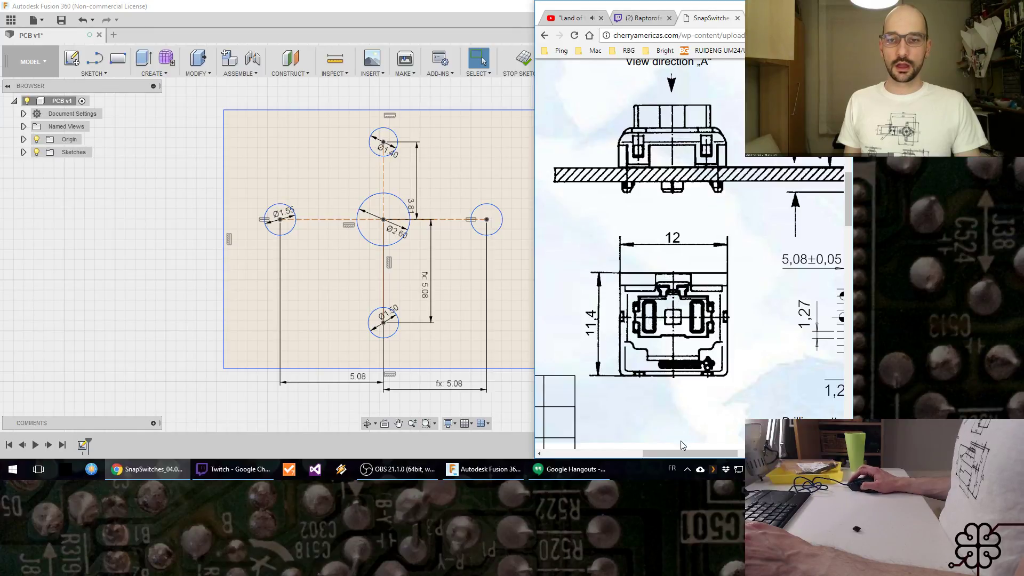
left_click_drag(685, 453, 693, 427)
scroll(688, 278, "up", 3)
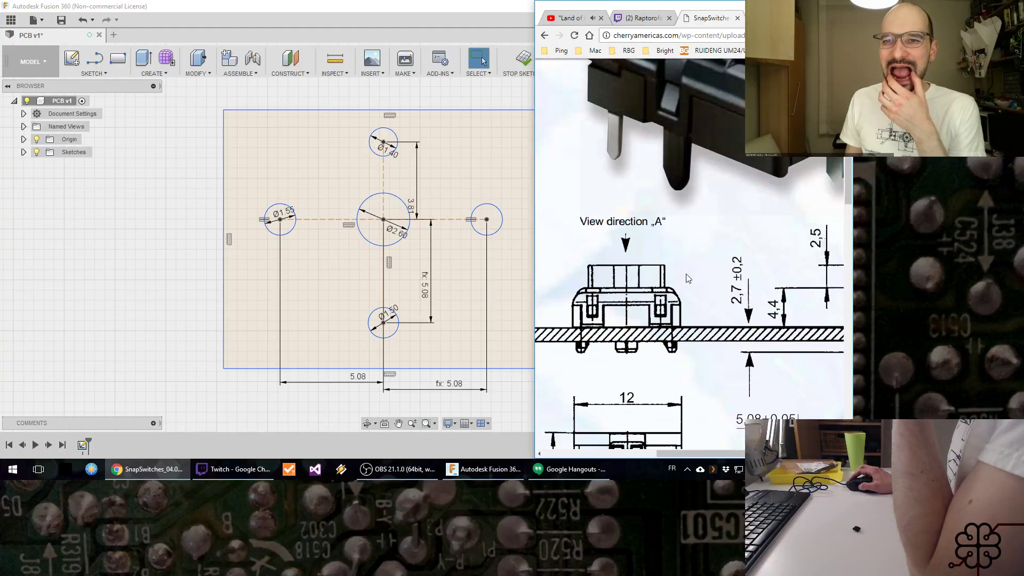
scroll(687, 278, "down", 4)
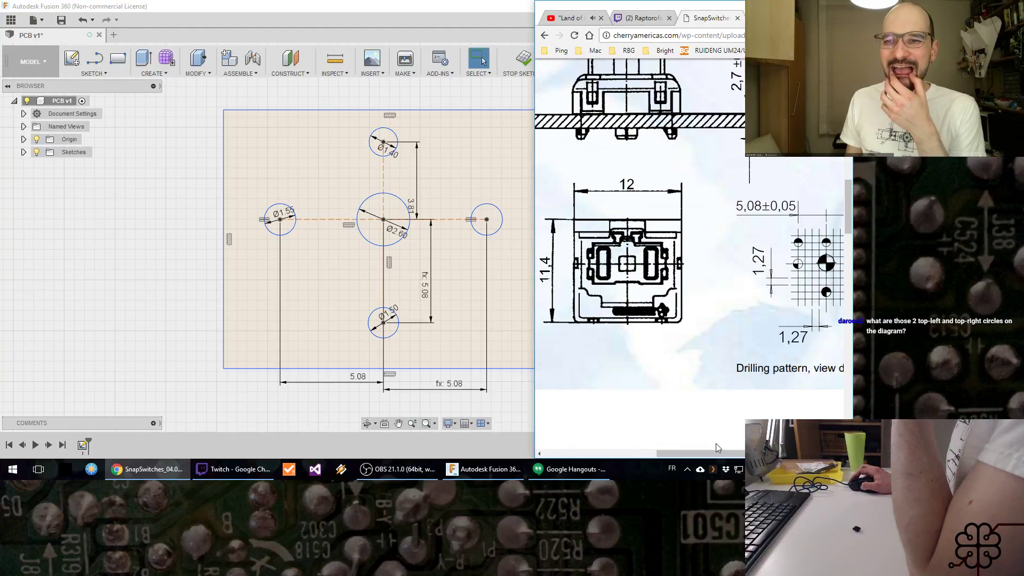
mouse_move(717, 448)
left_mouse_down()
mouse_move(729, 452)
mouse_move(718, 450)
left_mouse_up()
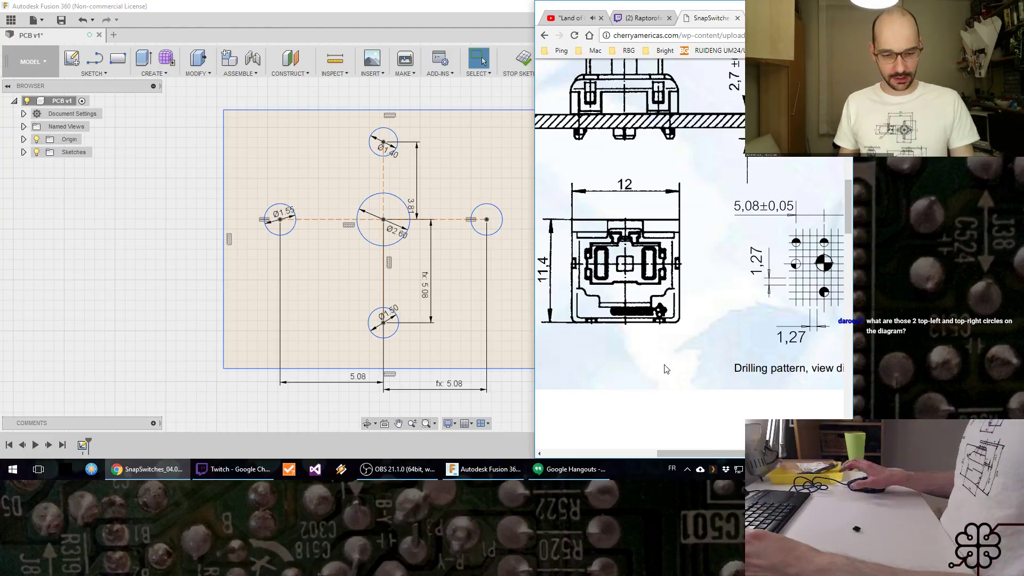
key("super")
type("calc")
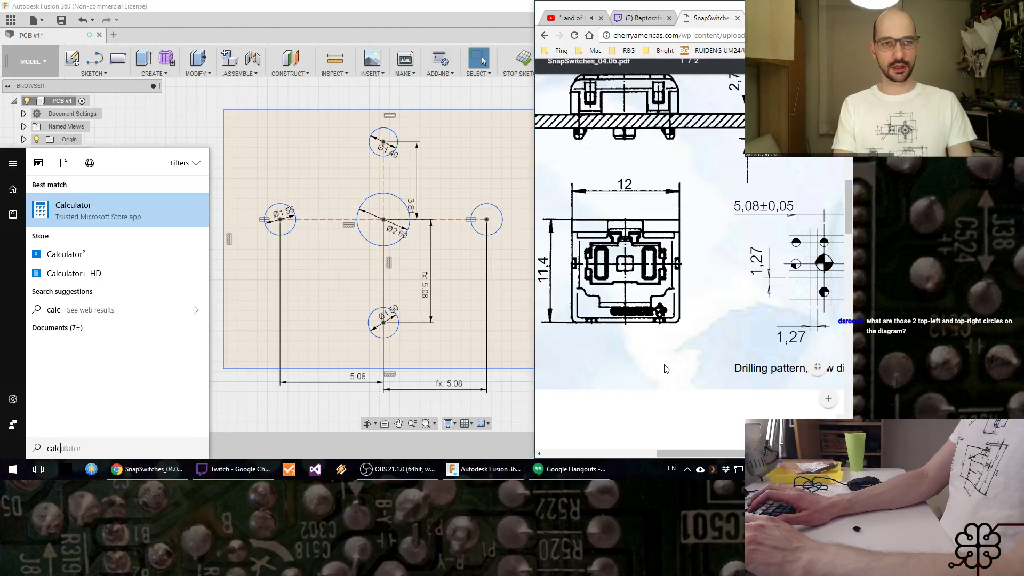
key("Return")
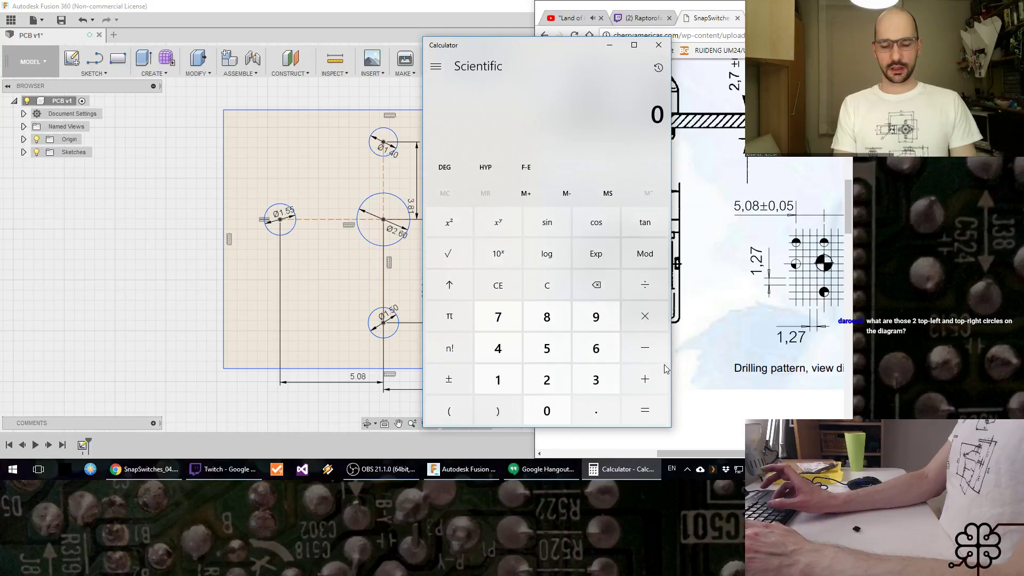
type("11.4")
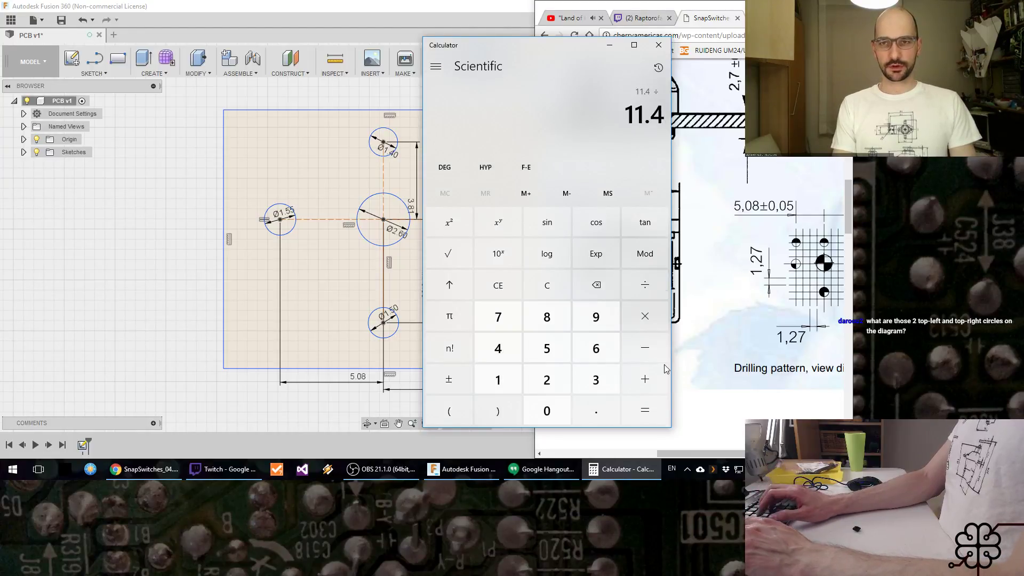
type("/1.27")
key("Return")
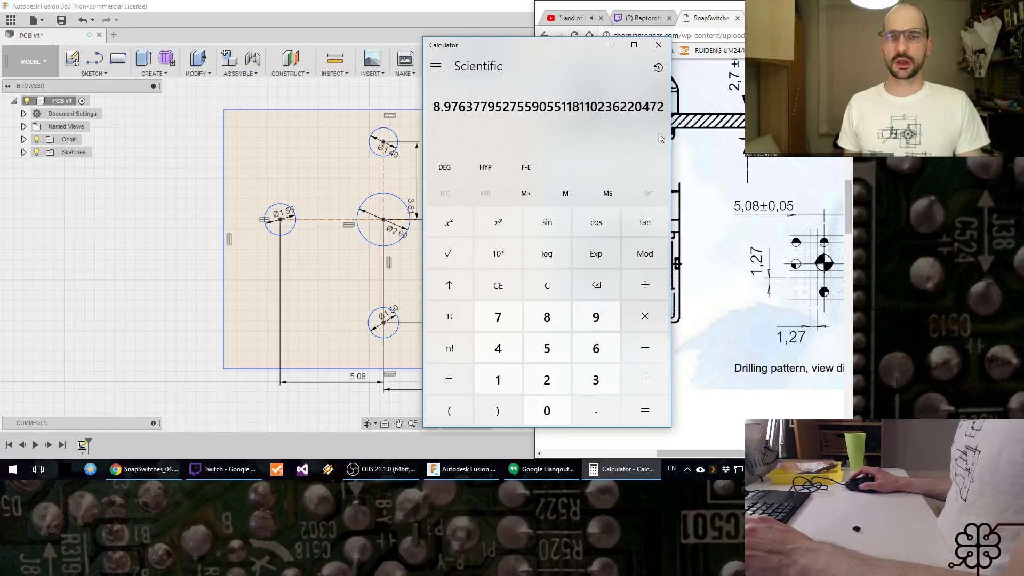
left_click(660, 45)
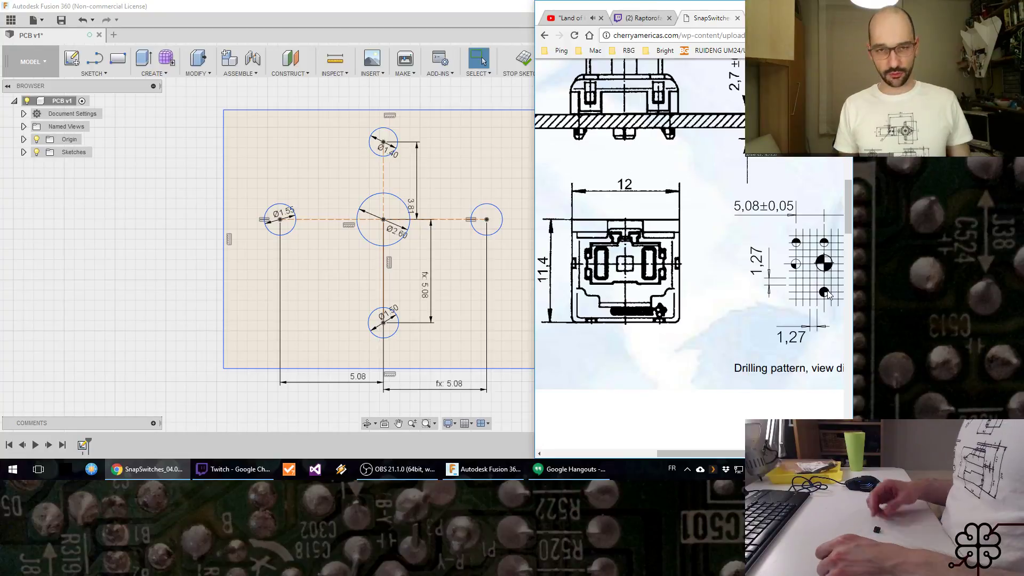
Step: Return to the sketch in Fusion 360 and dimension the rectangle's upper edge as 12 mm
middle_click_drag(186, 193, 164, 200)
key("d")
left_click(235, 118)
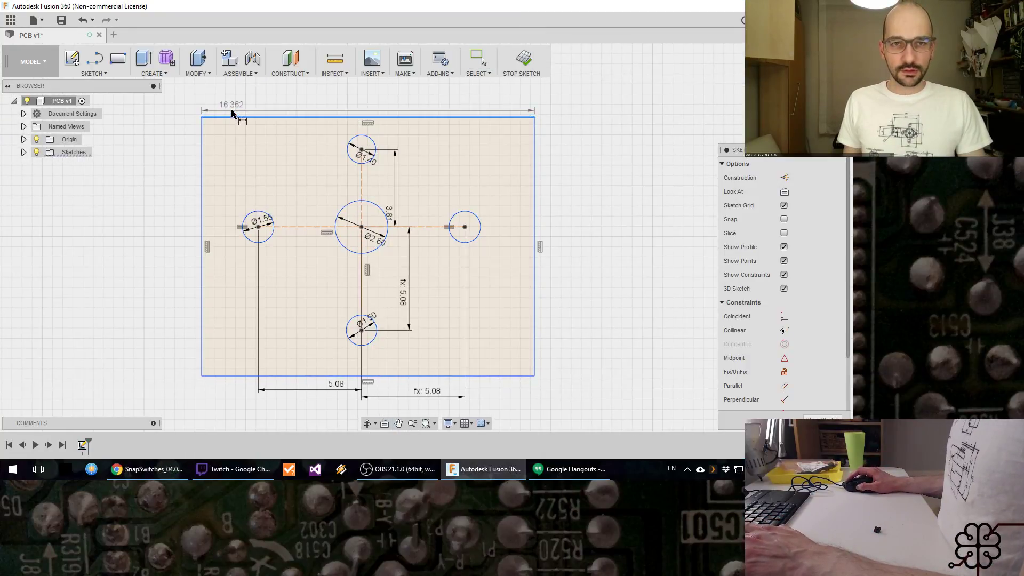
left_click(234, 105)
type("12")
key("Return")
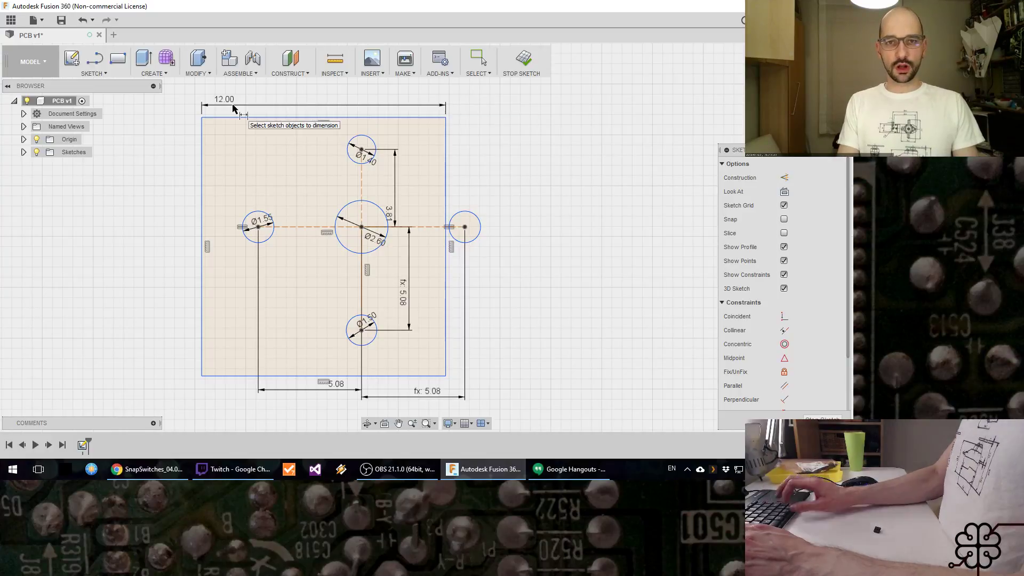
Step: Dimension the rectangle's left edge as 11.4 mm
left_click(202, 179)
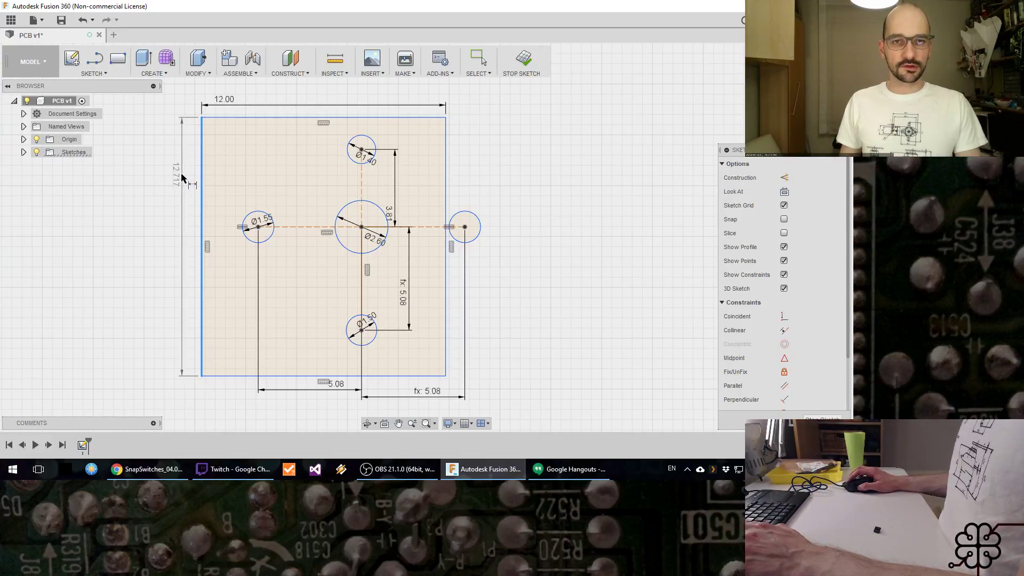
left_click(179, 155)
type("11.4")
key("Return")
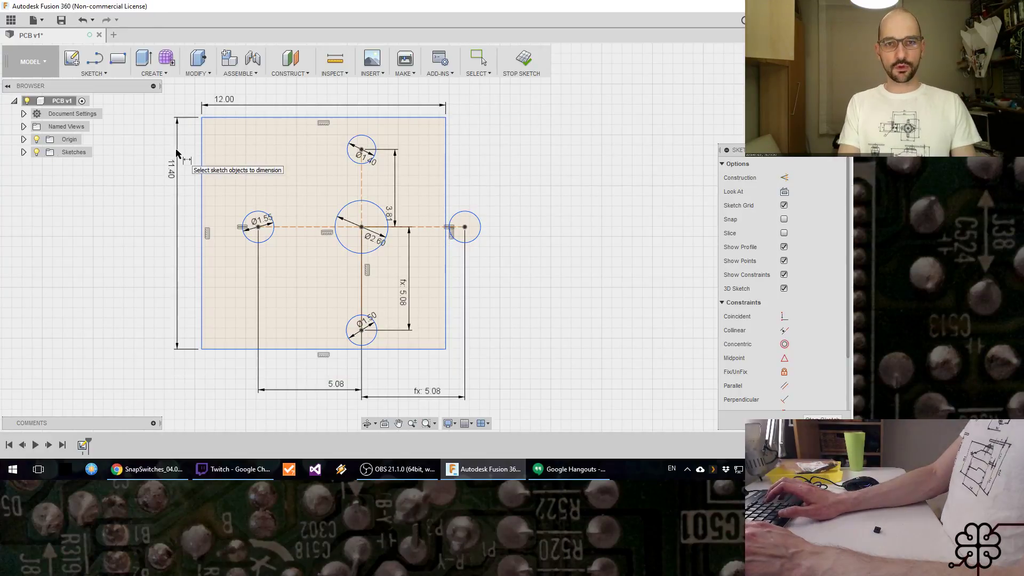
Step: Extend the vertical construction line from the center of the 1.40 mm circle to that circle's upper edge
key("alt+Tab")
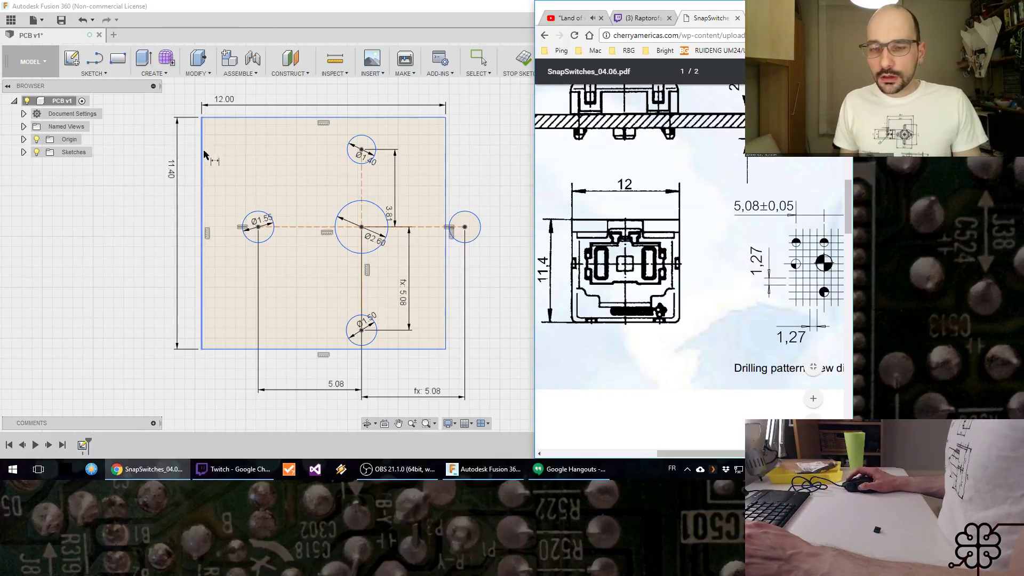
key("alt+Tab")
key("Escape")
left_click(376, 171)
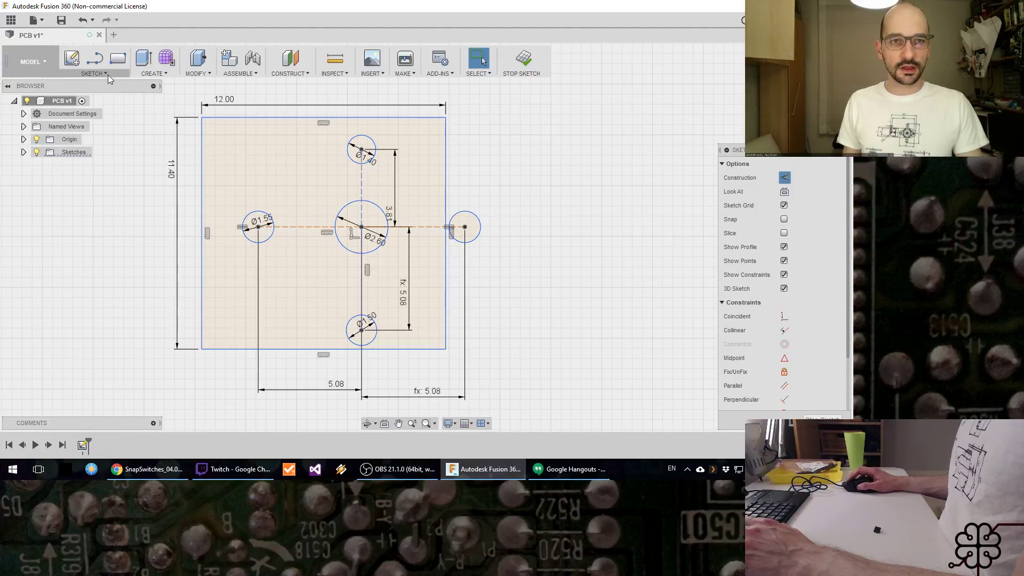
left_click(108, 74)
left_click(117, 262)
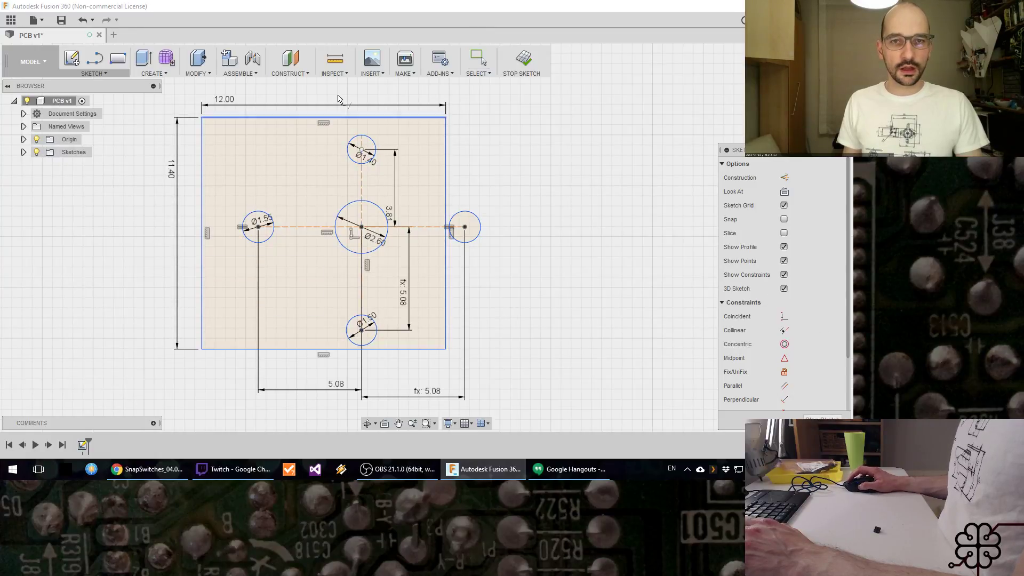
left_click(362, 142)
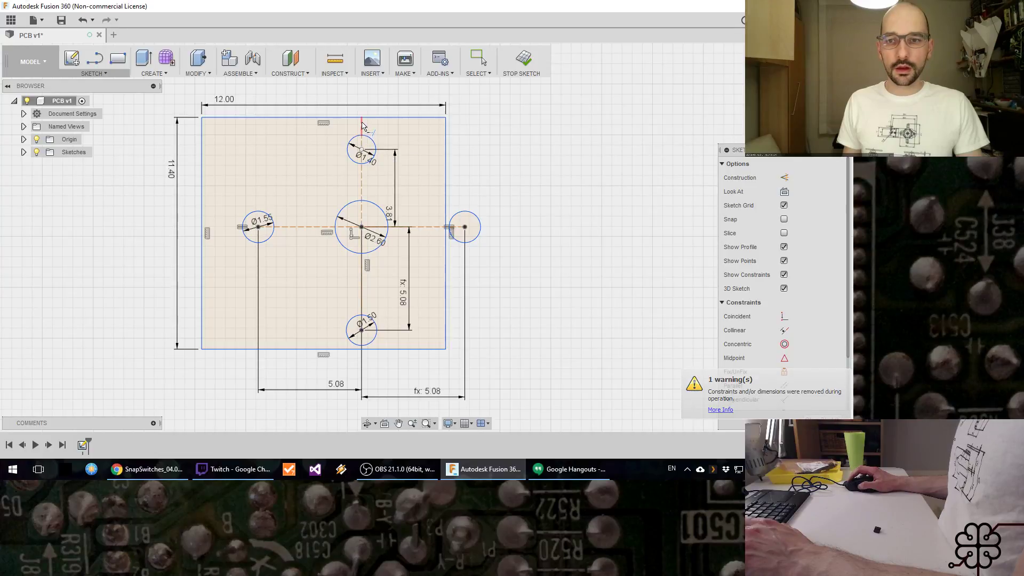
key("Escape")
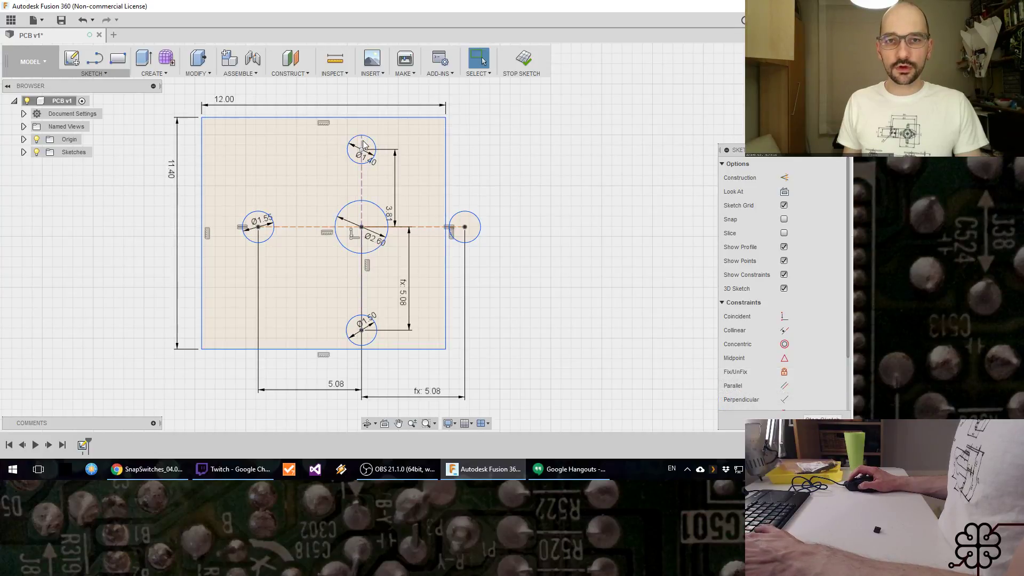
Step: Extend the vertical construction line further, from the 1.40 mm circle to the rectangle's upper edge
left_click(370, 148)
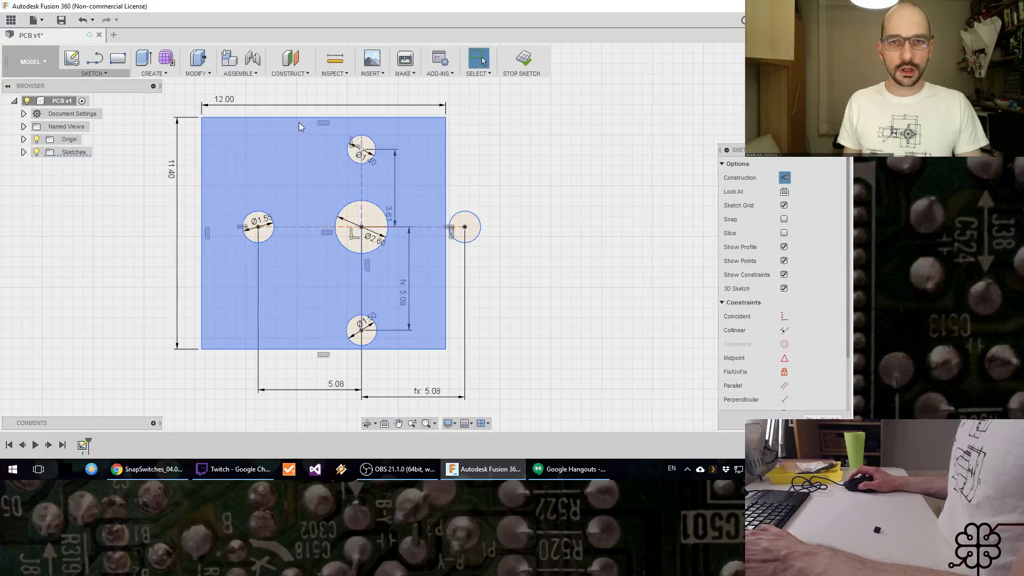
key("Escape")
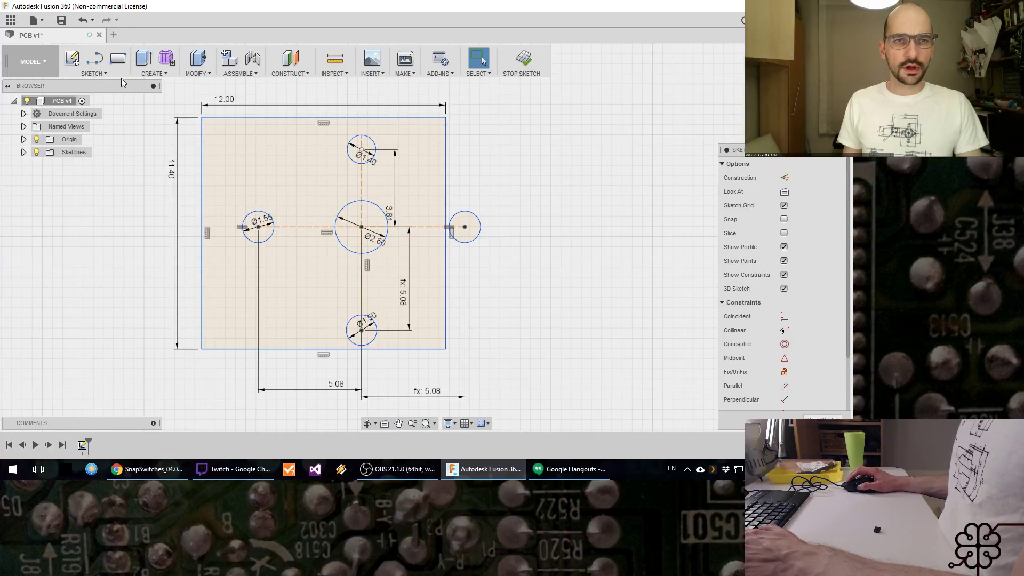
left_click(96, 74)
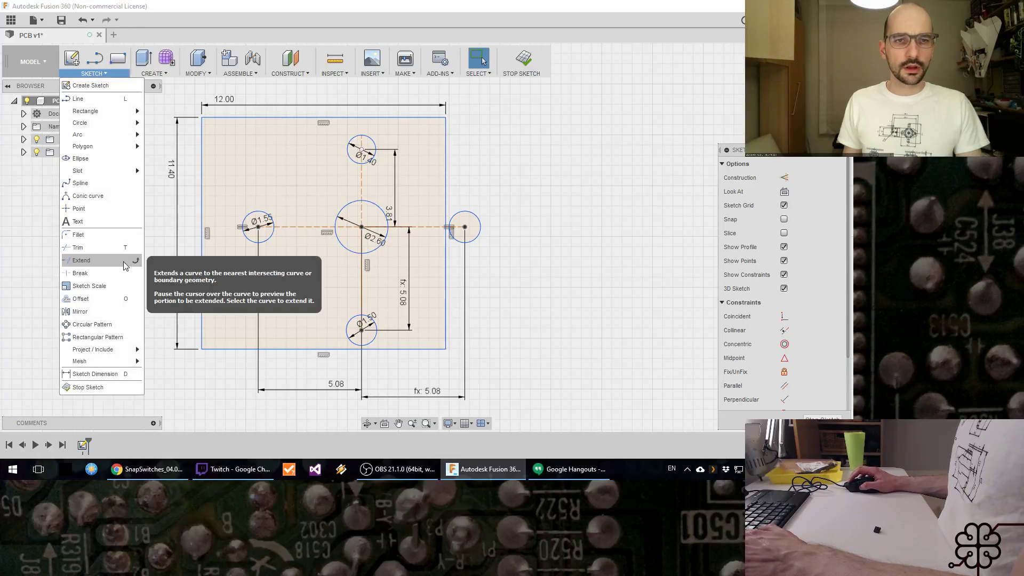
left_click(86, 261)
left_click(362, 140)
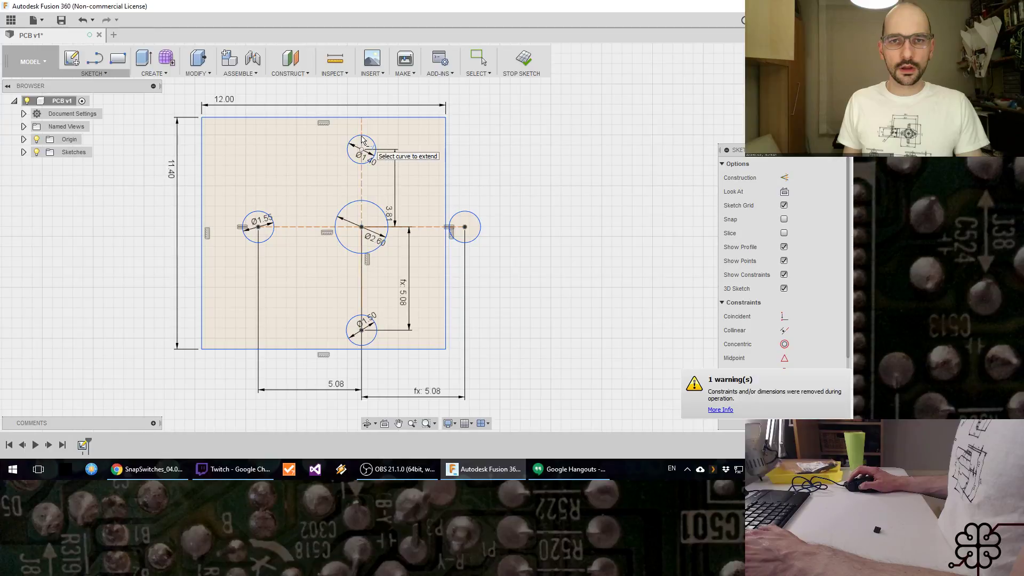
key("Escape")
Step: Apply a Midpoint constraint between the construction line's upper endpoint and the rectangle's upper edge, and reposition the constrained outline slightly
left_click(362, 126)
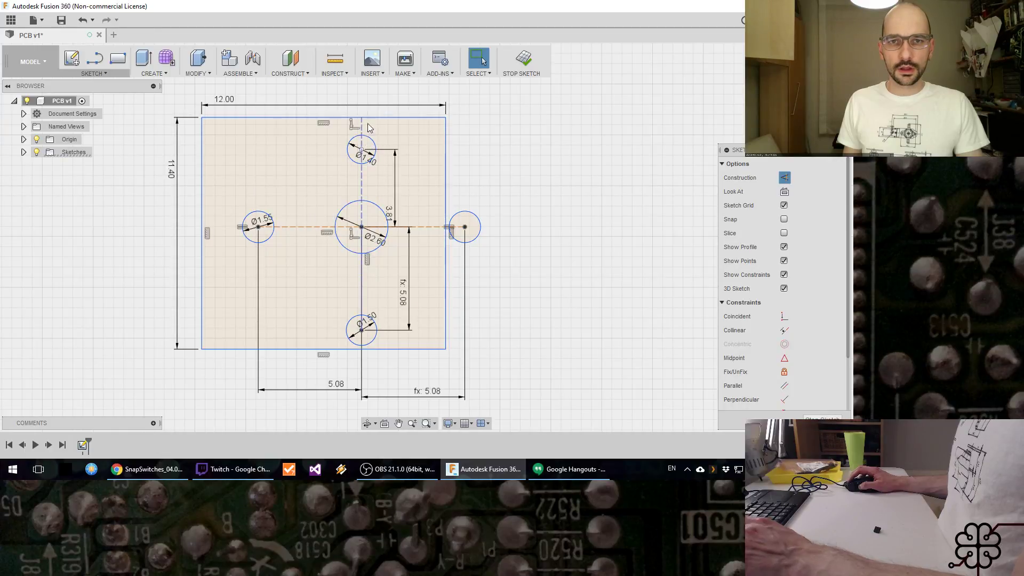
left_click(361, 117)
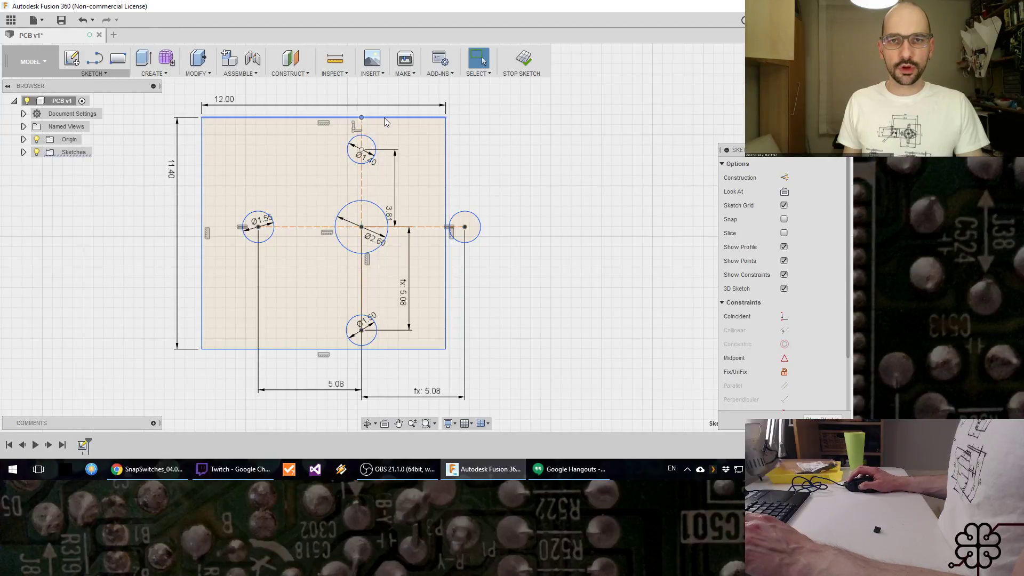
left_click(385, 117, "ctrl")
left_click(785, 358)
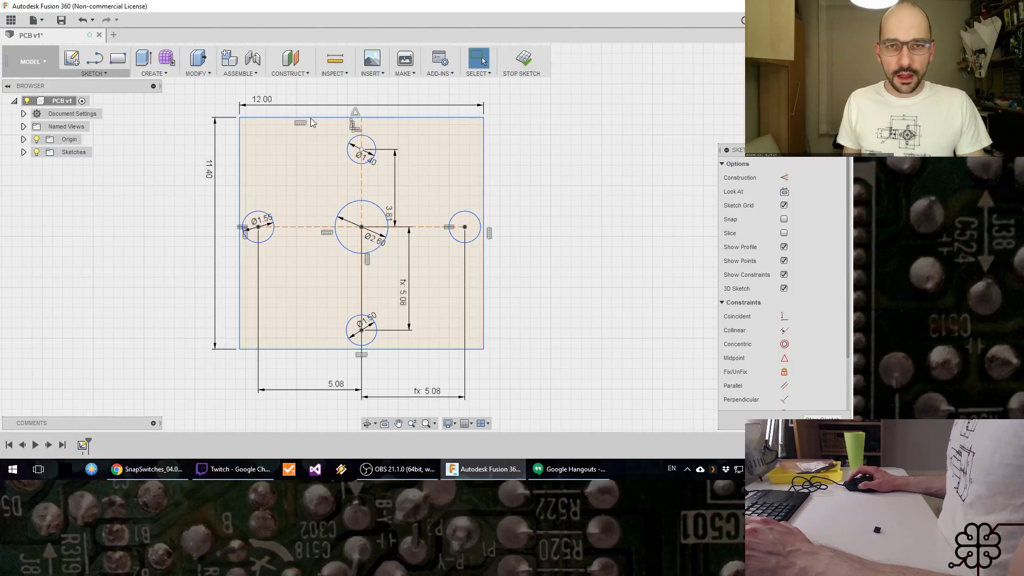
mouse_move(312, 122)
left_mouse_down()
mouse_move(278, 120)
mouse_move(348, 118)
mouse_move(371, 107)
mouse_move(341, 128)
left_mouse_up()
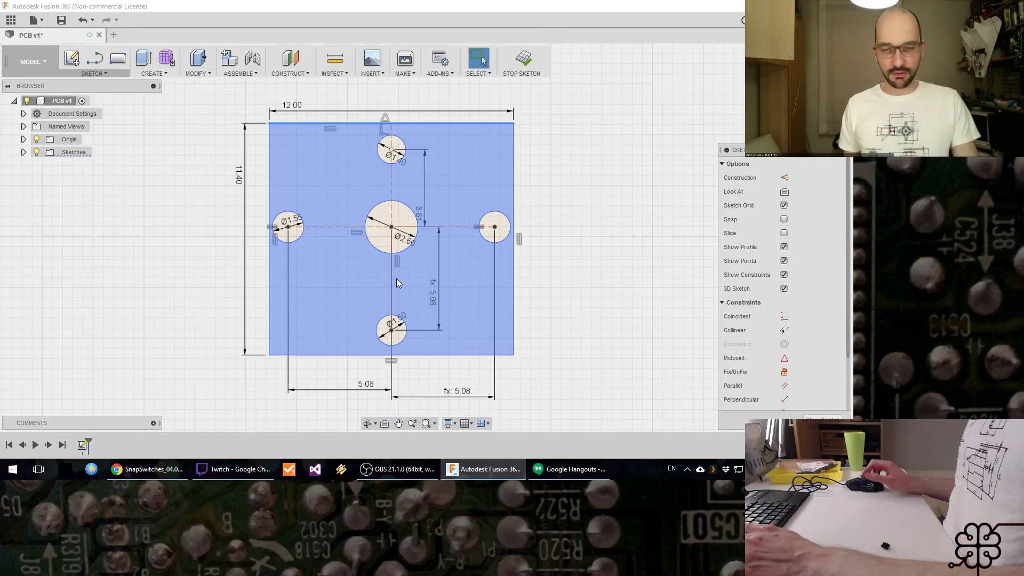
Step: Switch to the Keymodule ML datasheet in Chrome and examine the drilling pattern's grid, hole positions and 1.27 spacing
key("alt+Tab")
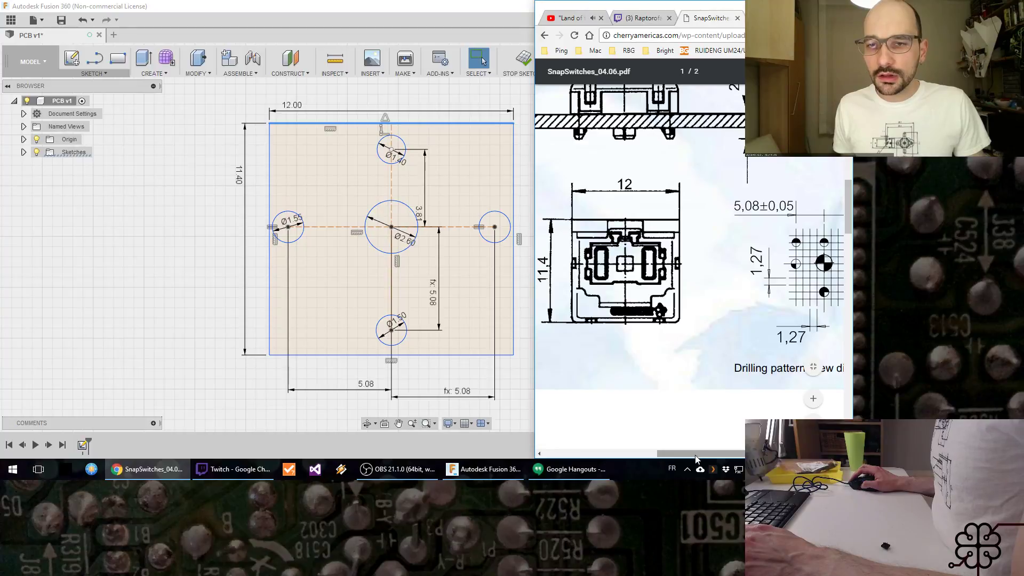
scroll(663, 357, "down", 5, "ctrl")
scroll(662, 353, "down", 1, "ctrl")
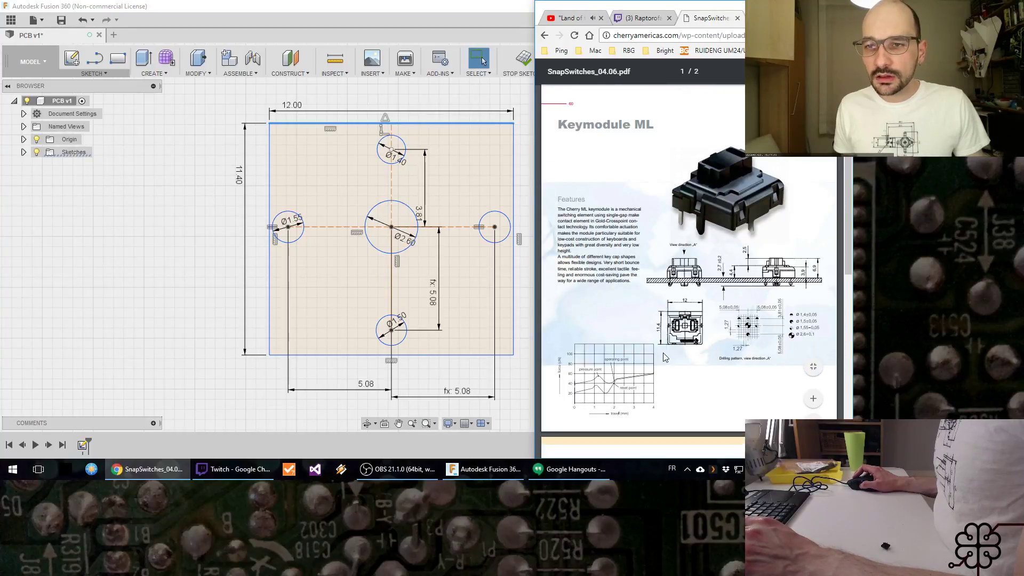
scroll(748, 353, "up", 4, "ctrl")
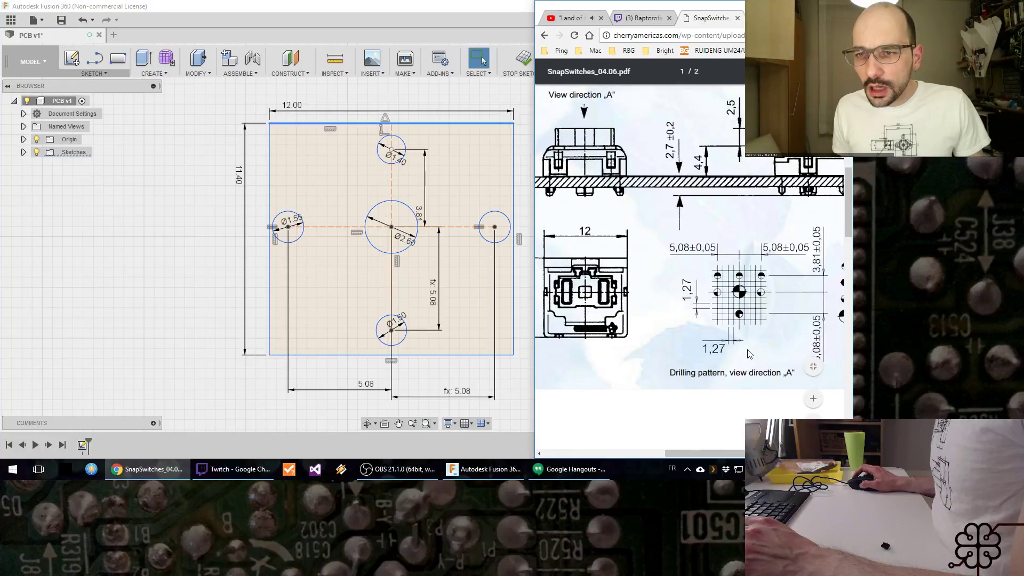
scroll(750, 354, "up", 1, "ctrl")
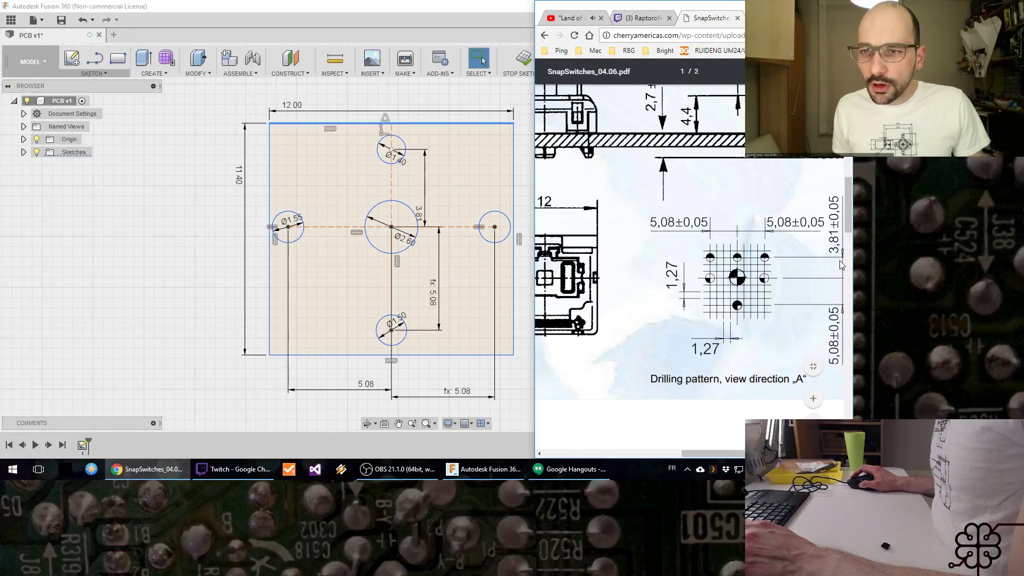
scroll(790, 352, "right", 1, "shift")
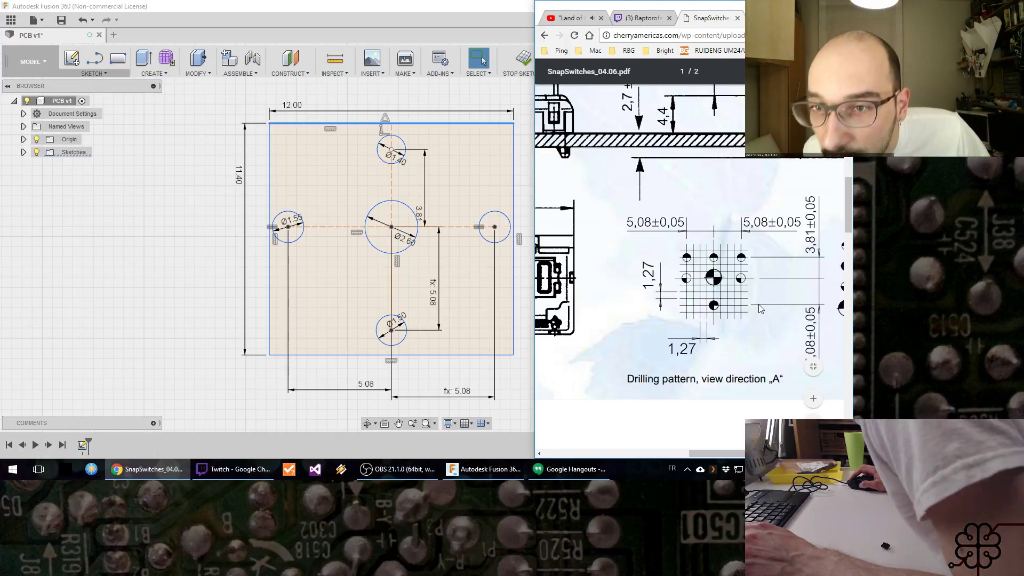
scroll(793, 301, "up", 1, "ctrl")
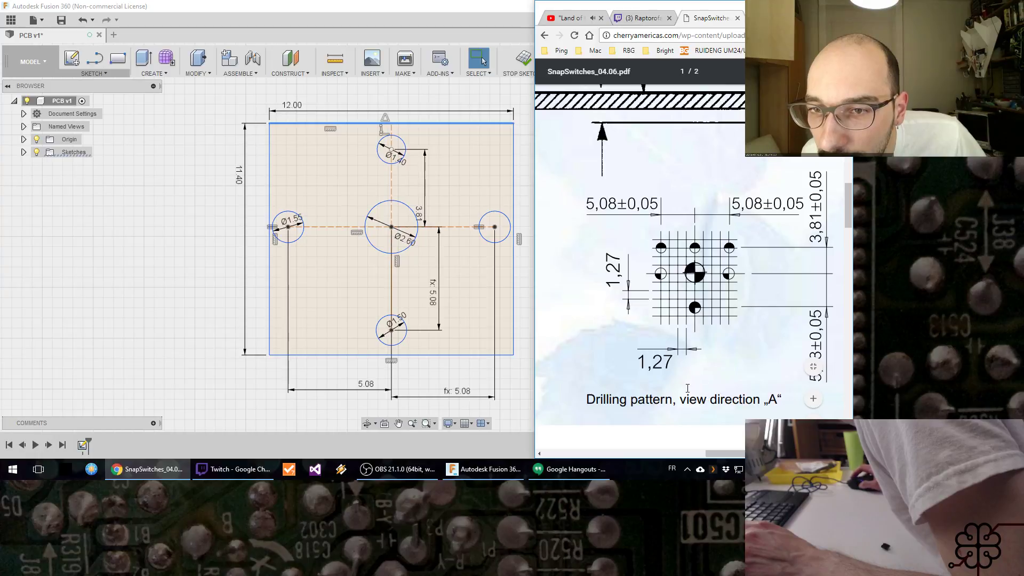
left_click_drag(713, 453, 725, 455)
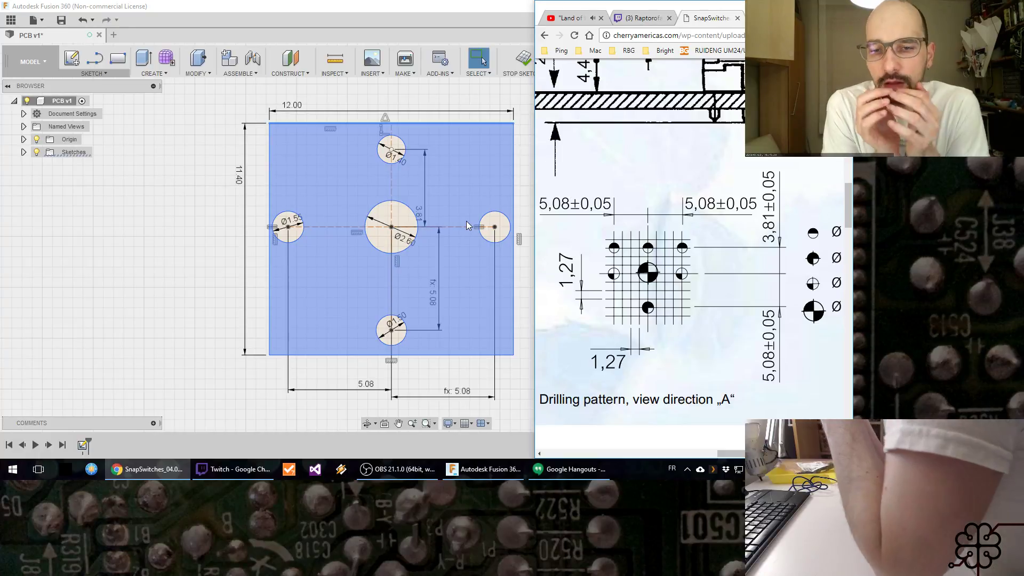
Step: Calculate 5.08/1.27 in Calculator to convert the hole spacing into grid units, and close Calculator
key("super+r")
key("Return")
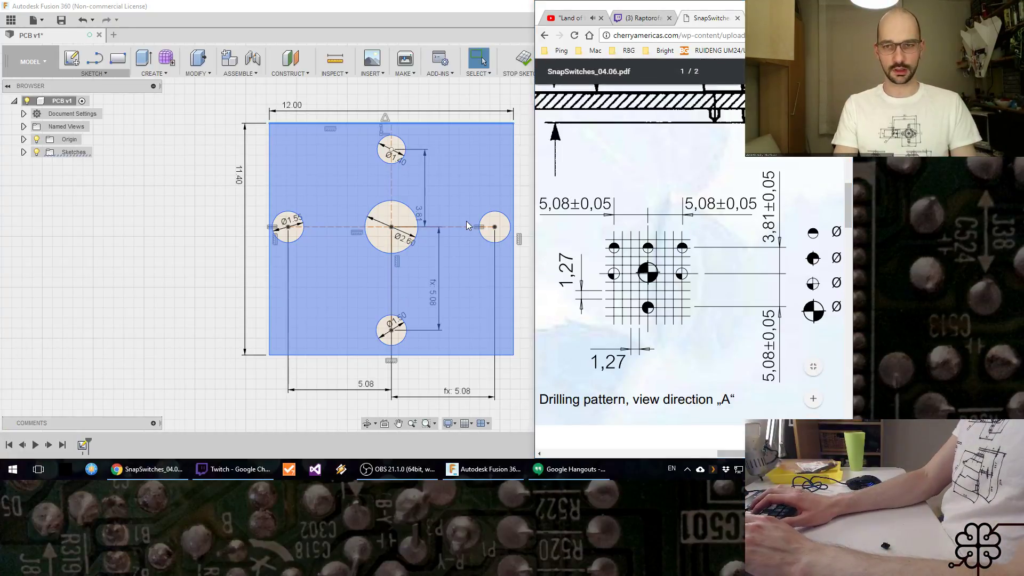
type("5.08/")
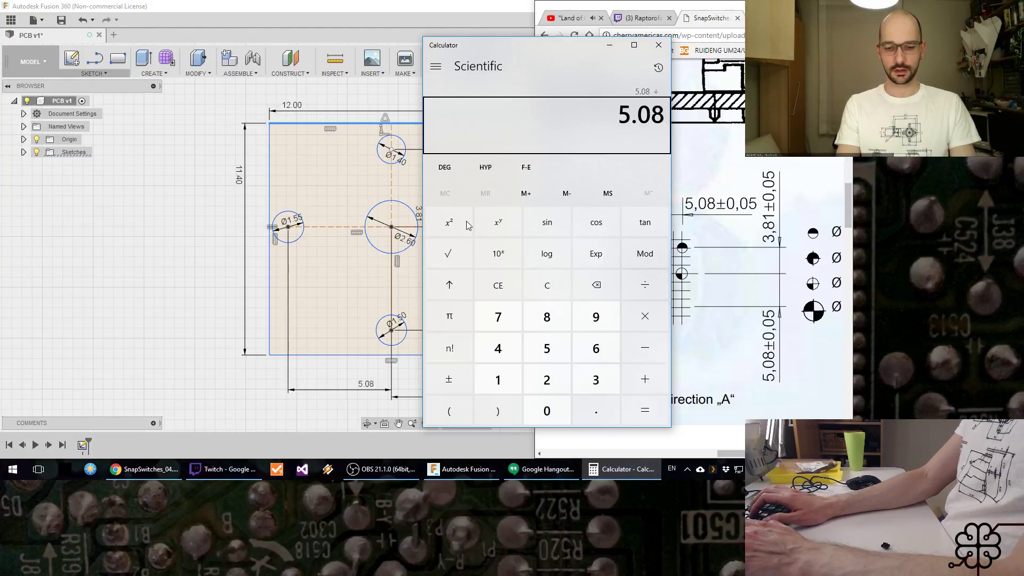
type("1.27")
key("Return")
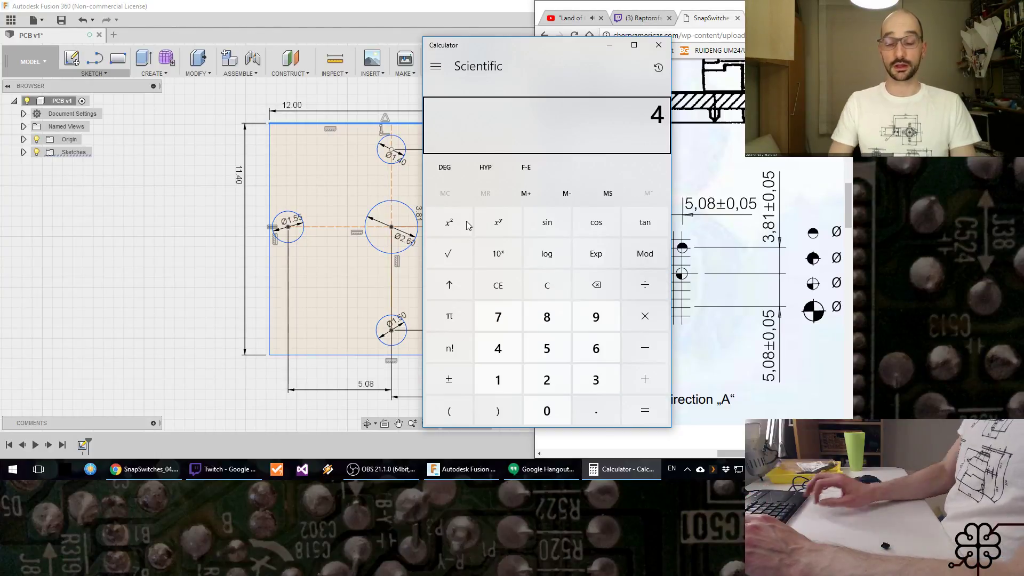
left_click(657, 46)
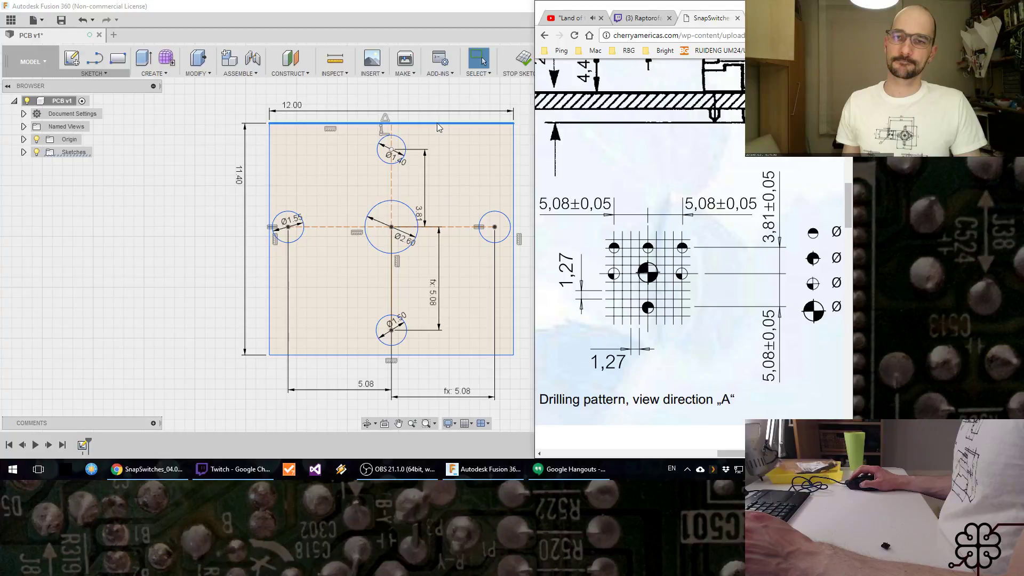
Step: Return to the sketch in Fusion 360 and shift the rectangle's upper edge slightly closer to the 1.40 mm circle
left_click_drag(437, 124, 437, 124)
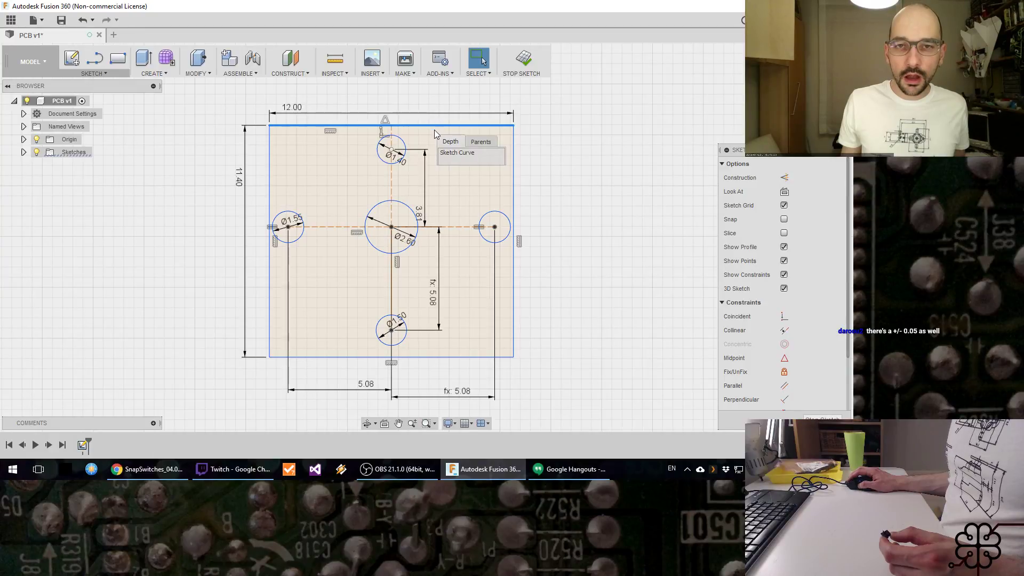
left_click_drag(513, 126, 503, 126)
Step: Check the Twitch stream chat and the datasheet's drilling pattern, and switch OBS to the Using Workbench scene
left_click(253, 473)
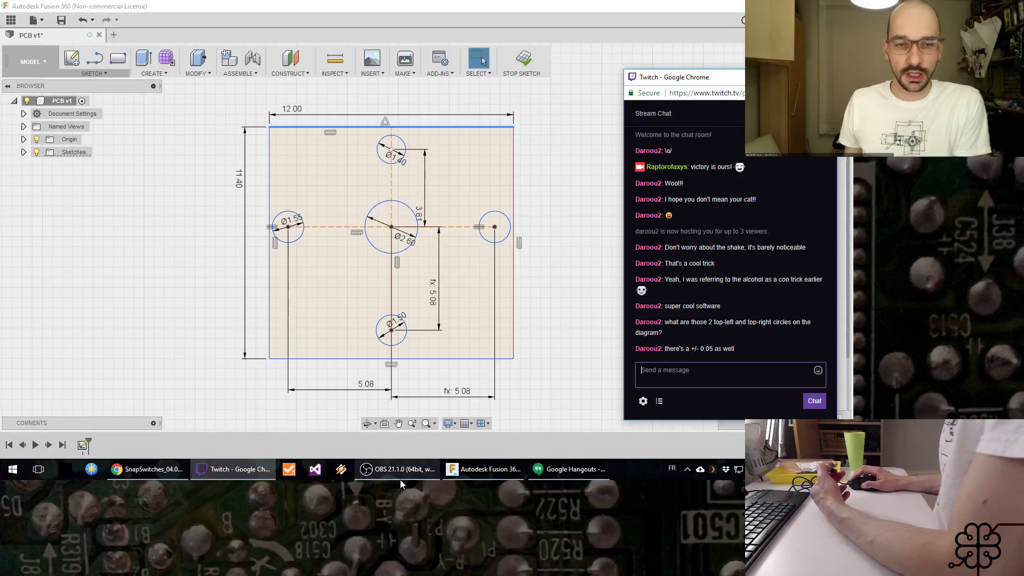
left_click(152, 472)
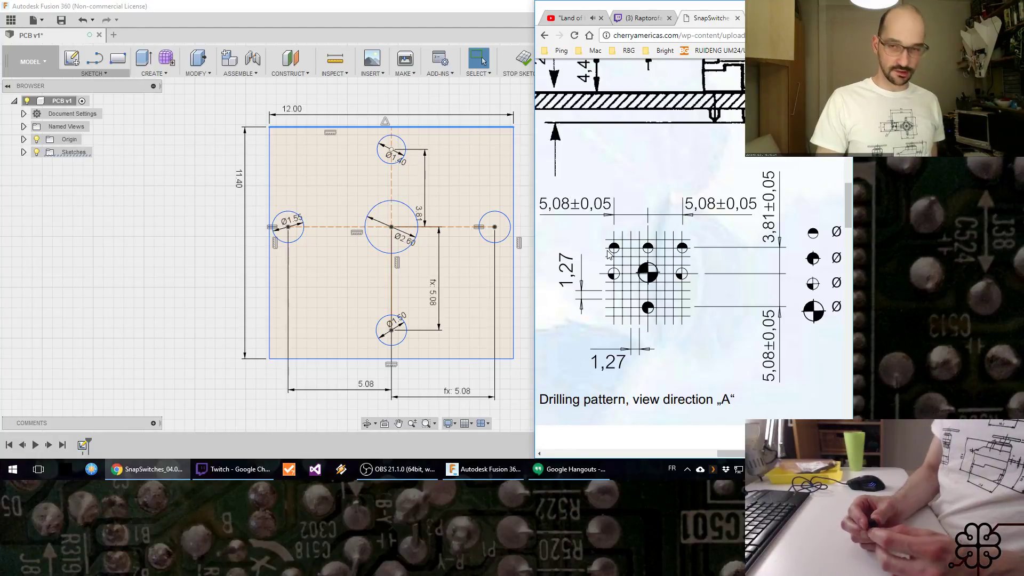
left_click(398, 469)
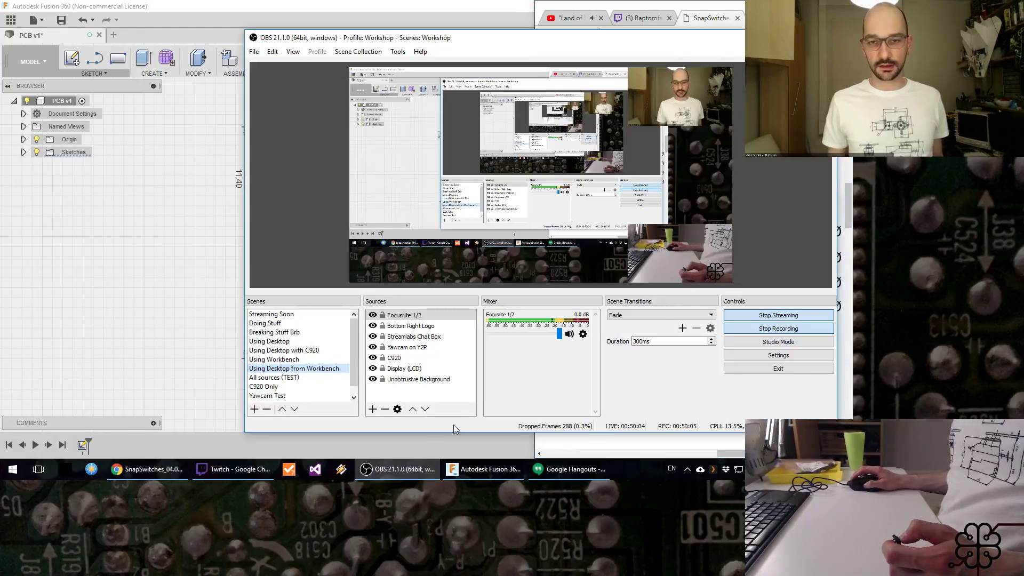
left_click(307, 360)
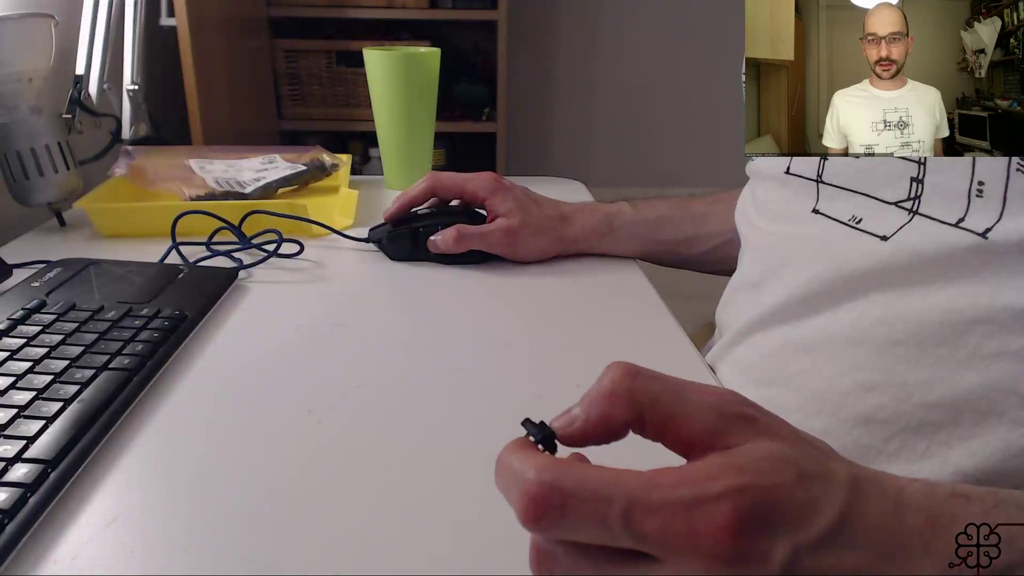
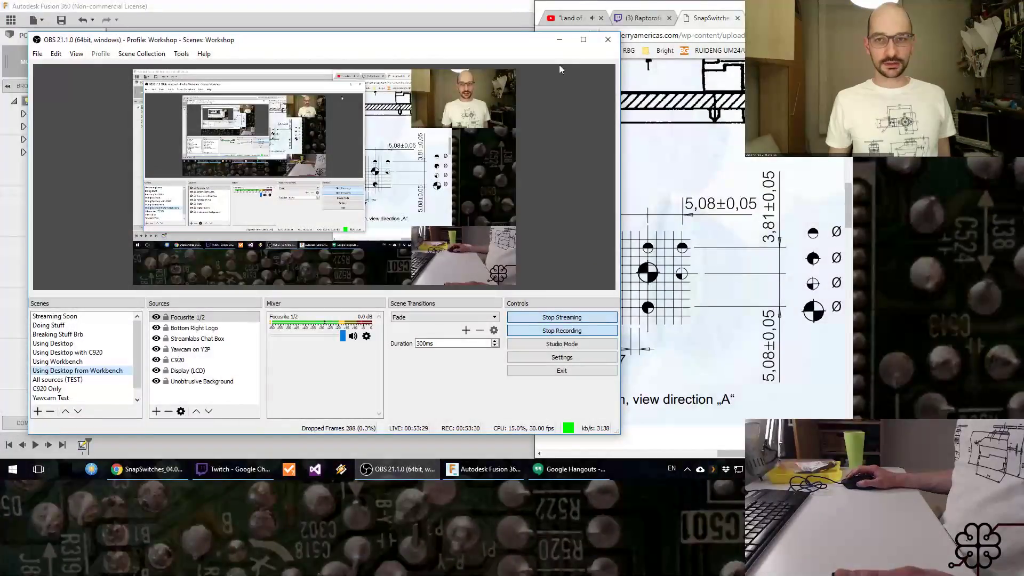
Step: Return to the sketch in Fusion 360 and draw a larger rectangle enclosing the 12 by 11.4 mm outline
left_click(559, 39)
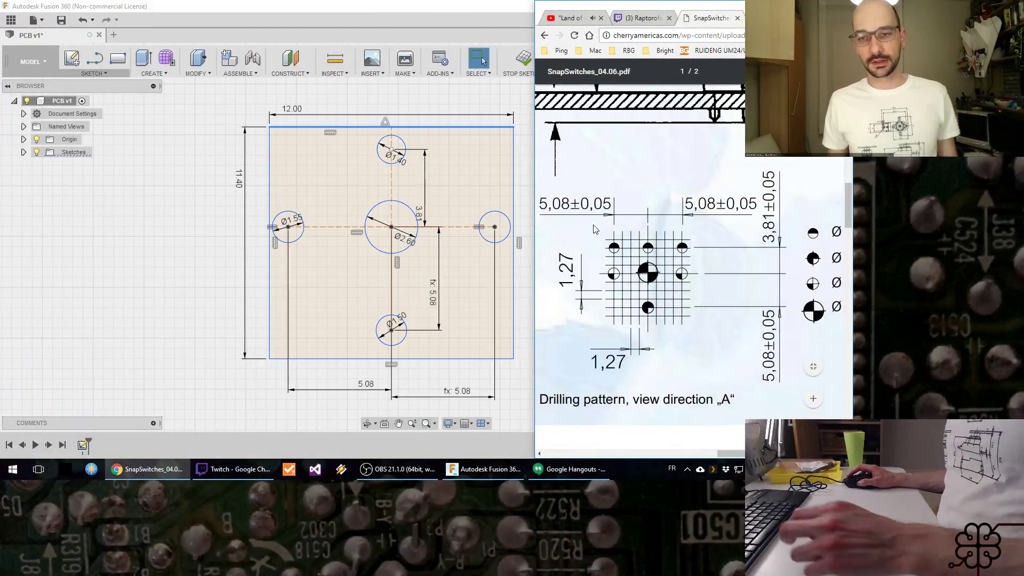
left_click(173, 234)
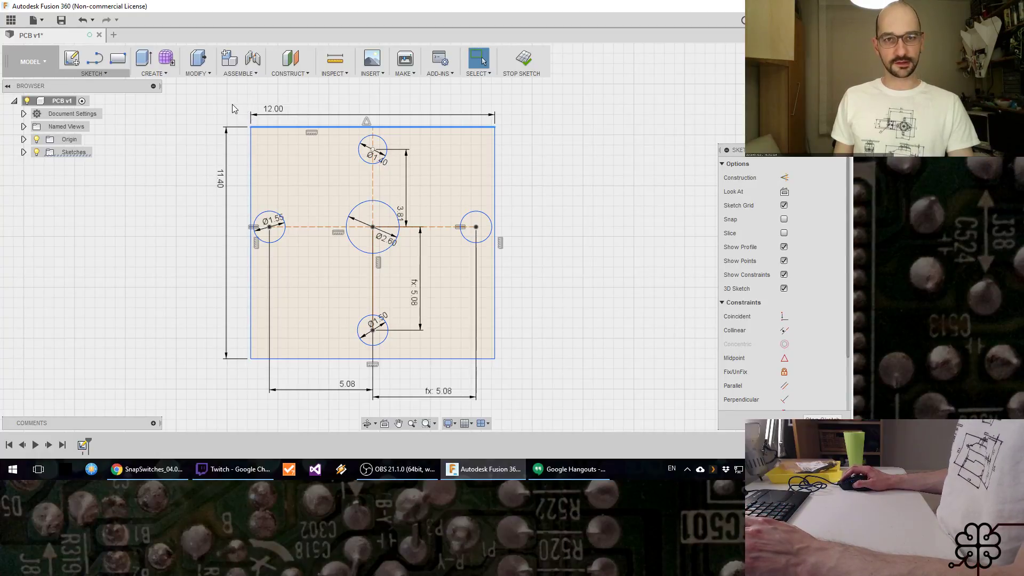
key("r")
left_click(169, 101)
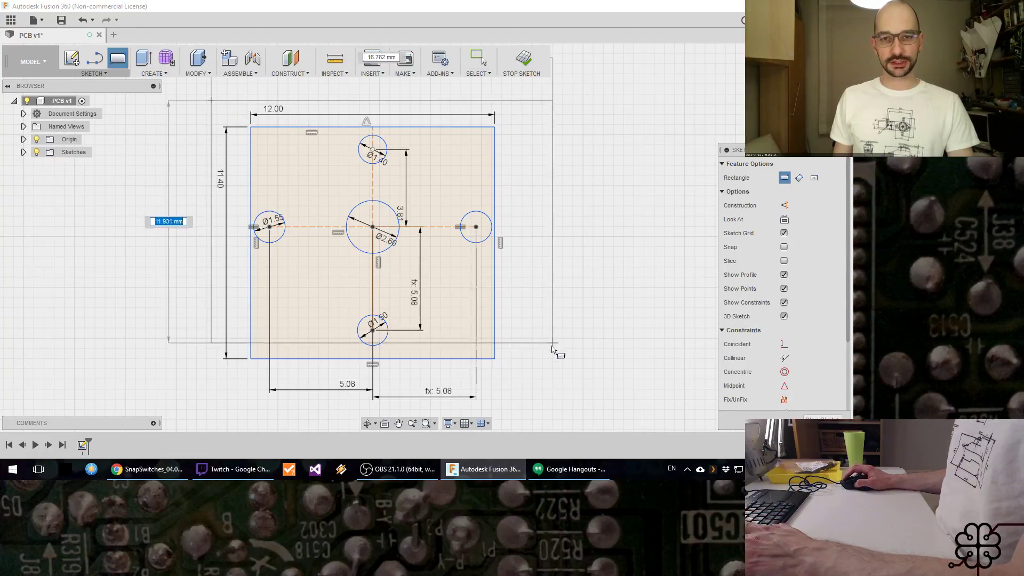
left_click(517, 380)
key("Escape")
Step: Dimension the gap between the right-hand edges of the inner and outer rectangles
key("d")
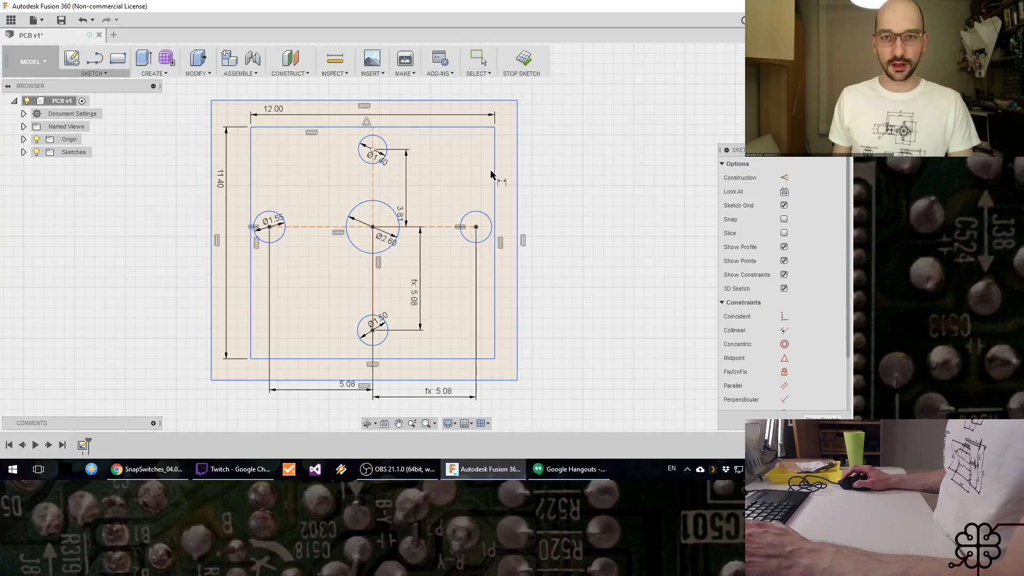
left_click(516, 181)
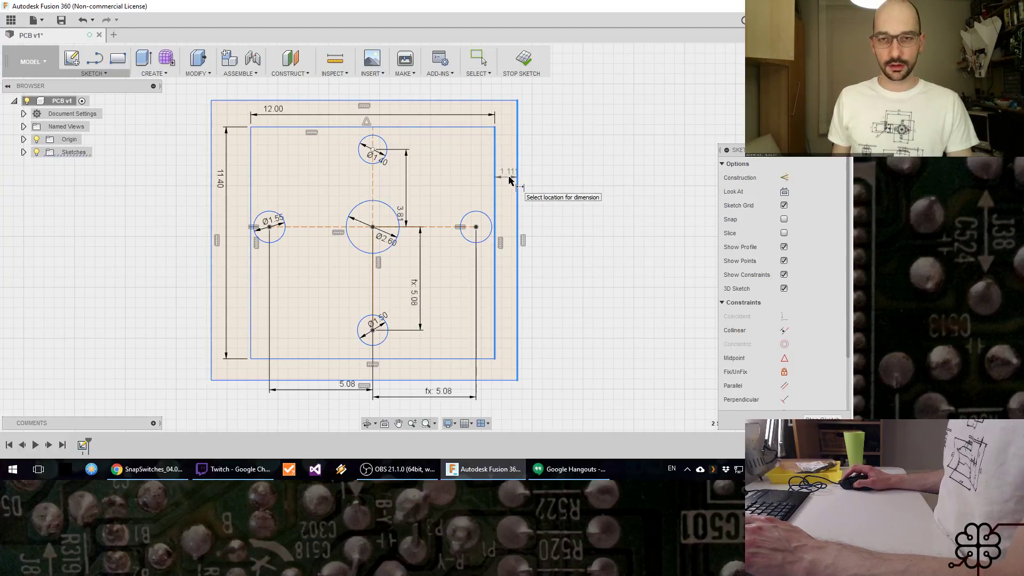
left_click(509, 180)
key("Return")
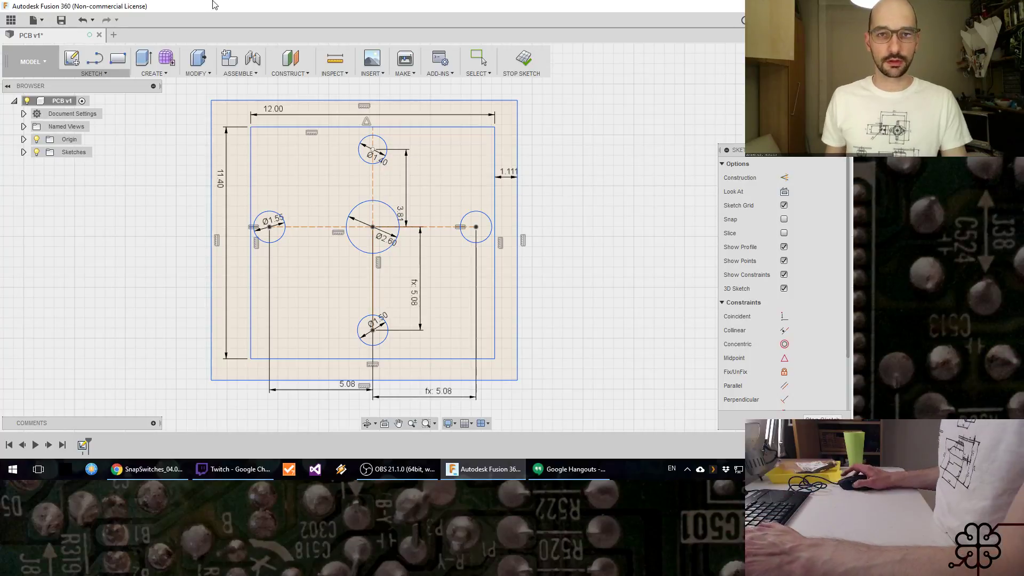
Step: Add a user parameter named TestBorderWidth with a value of 2 mm
left_click(198, 67)
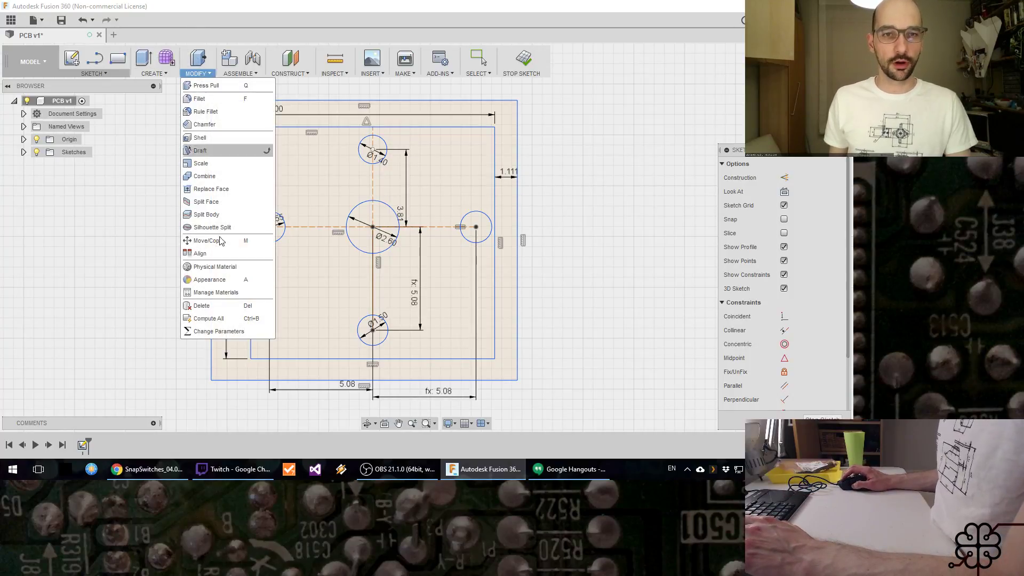
left_click(232, 331)
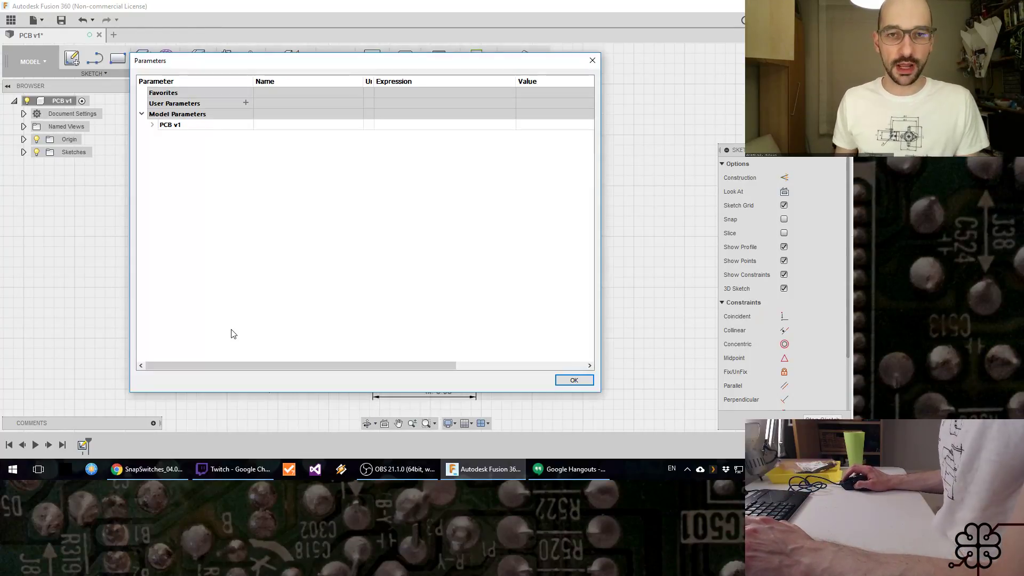
left_click(245, 103)
type("Test")
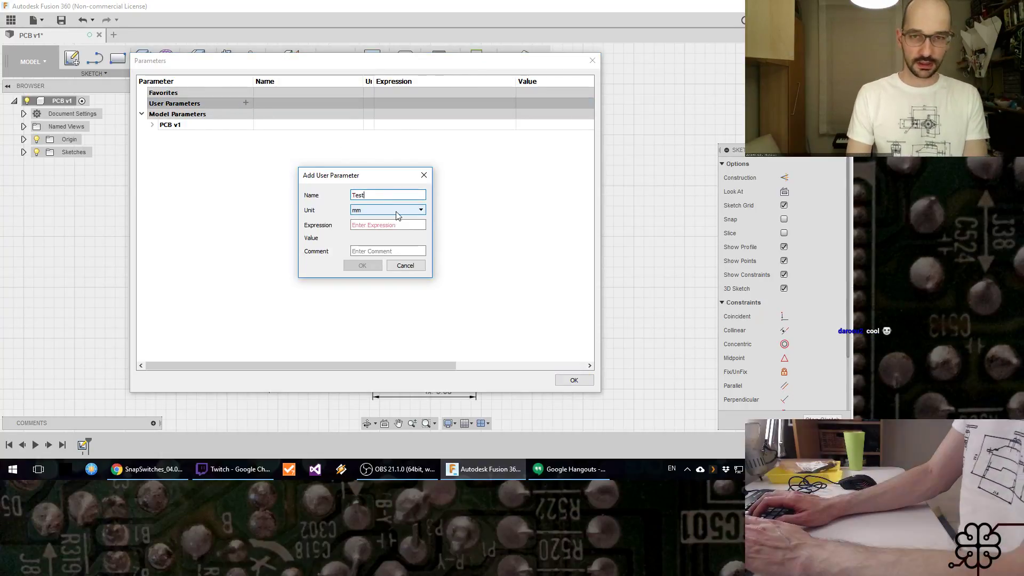
type("SB")
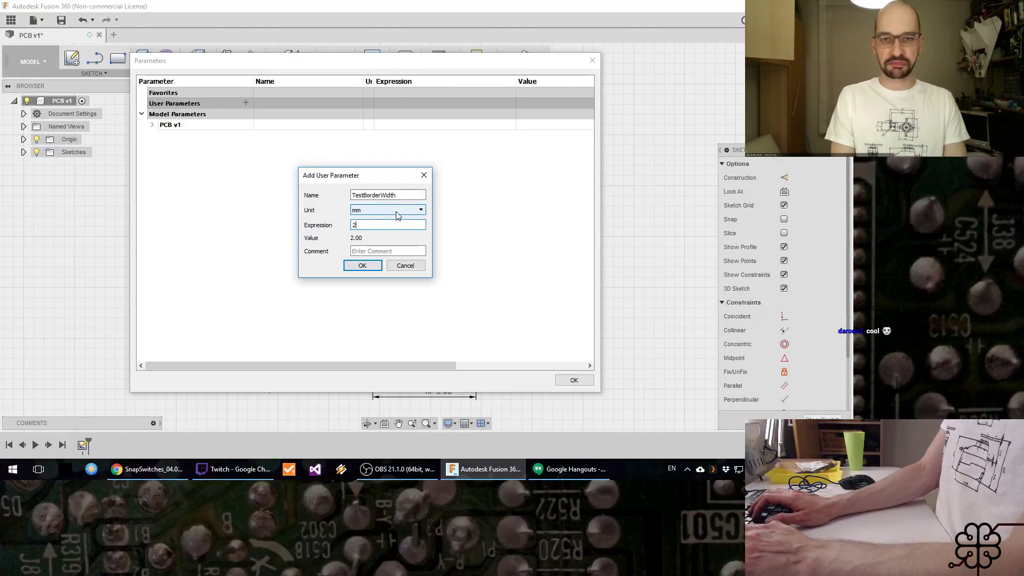
key("Return")
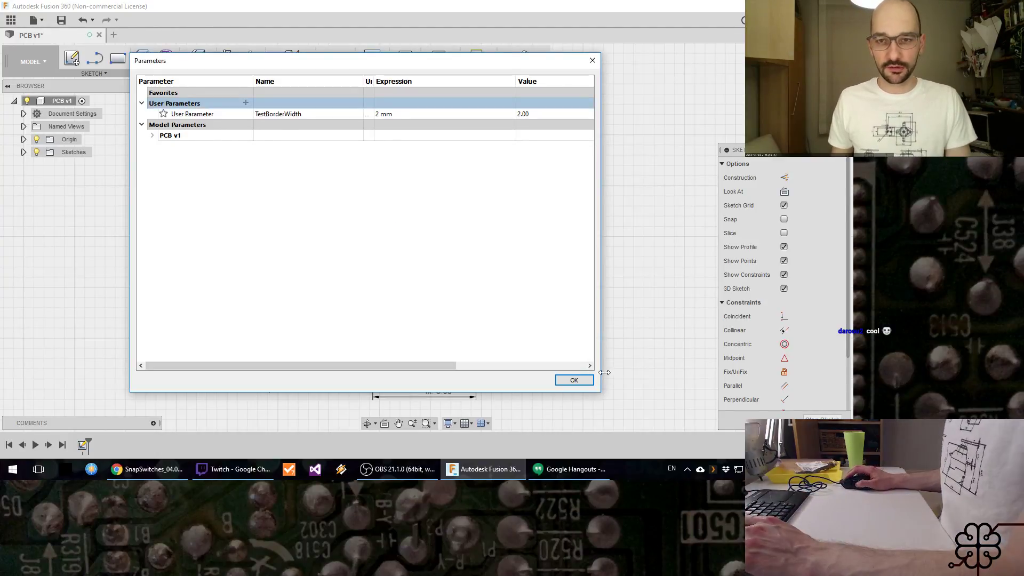
left_click(574, 380)
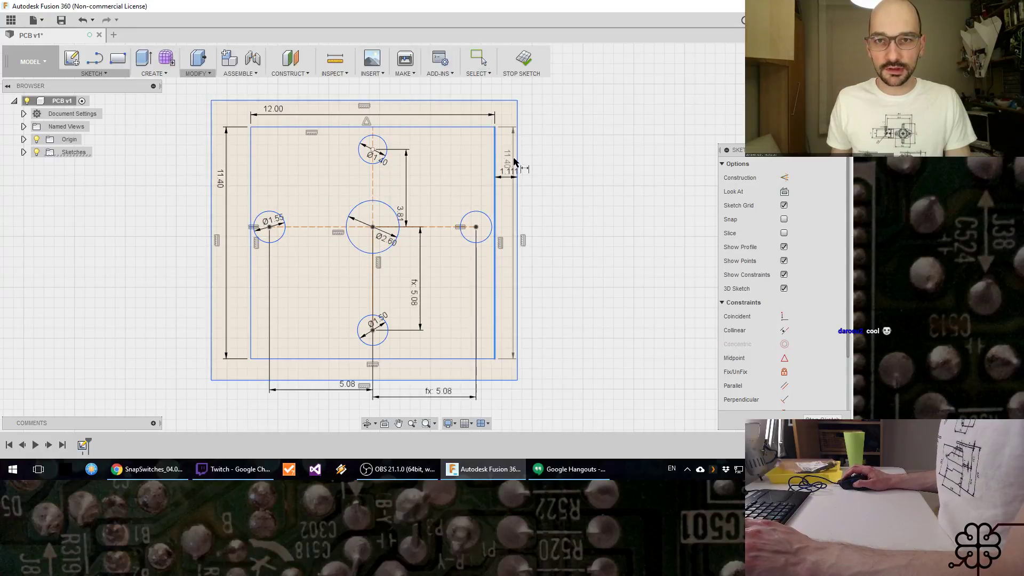
Step: Set the existing gap dimension between the rectangles' right-hand edges to the TestBorderWidth parameter
left_click(511, 162)
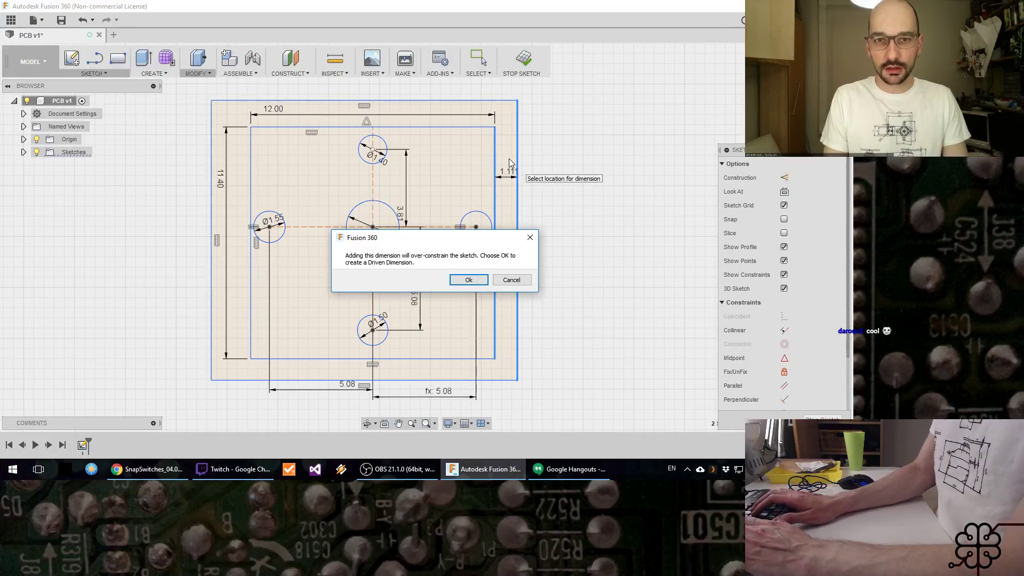
key("Return")
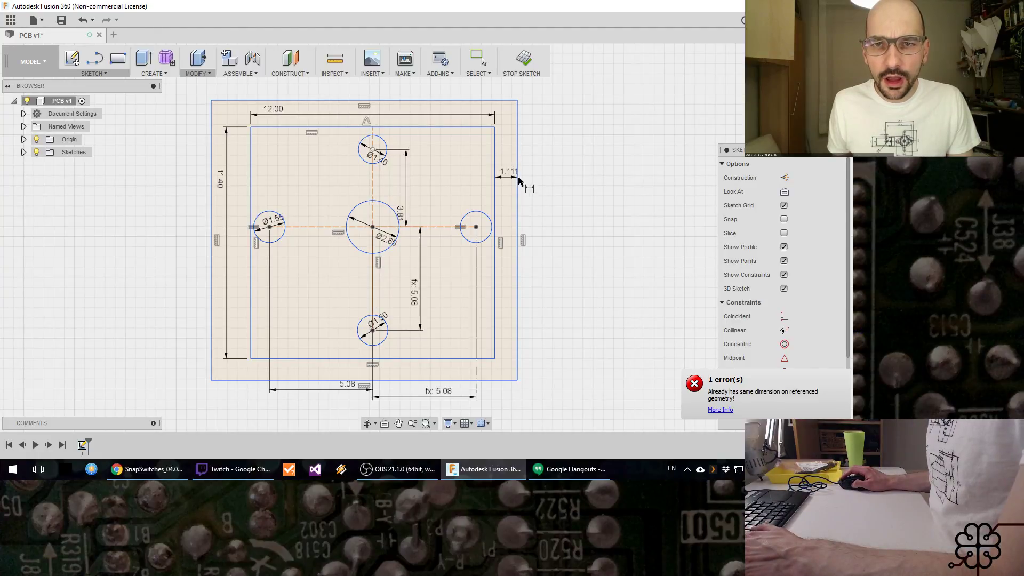
double_click(511, 178)
type("margin")
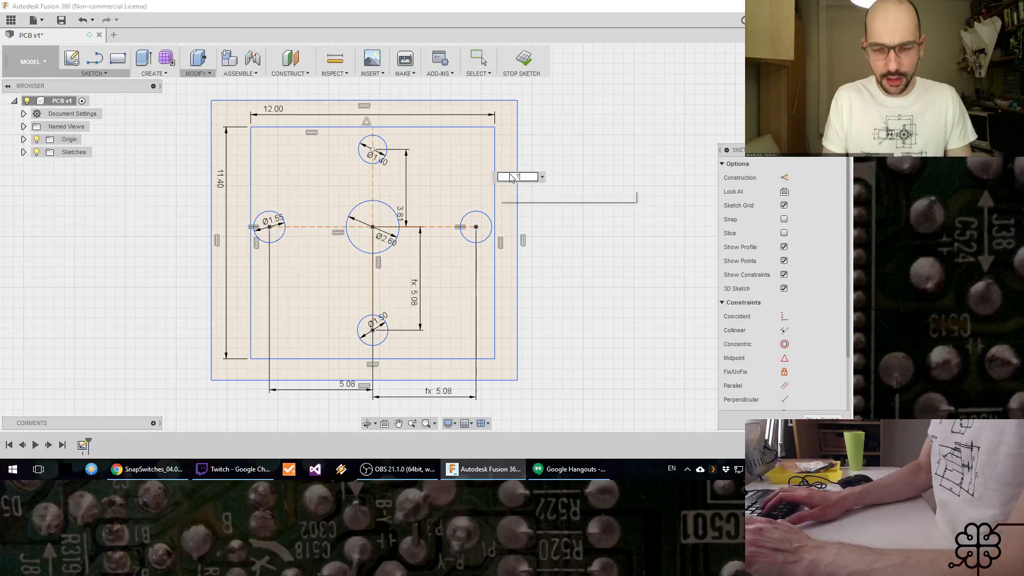
key("Return")
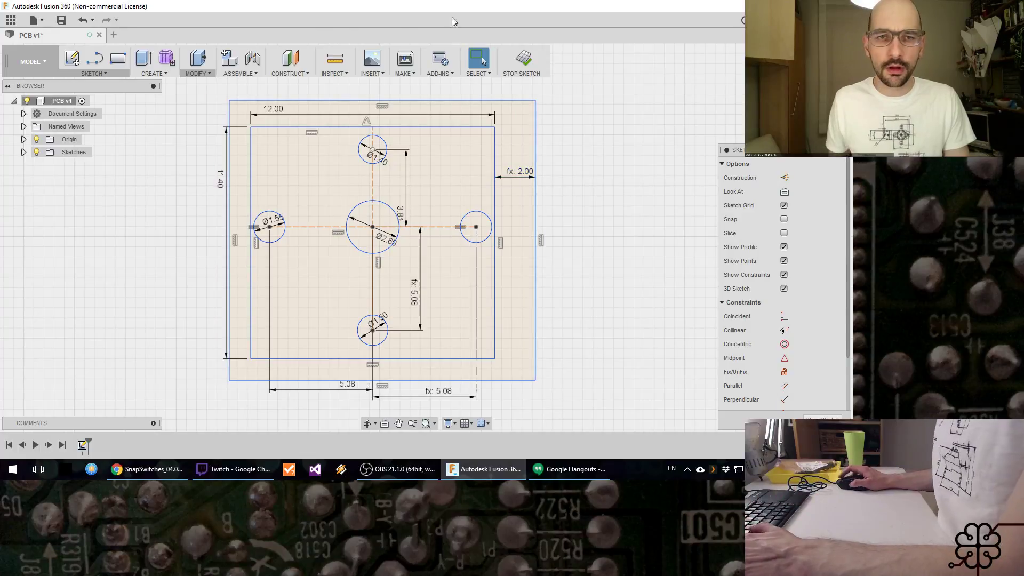
Step: Dimension the gap between the rectangles' left-hand edges and set it to TestBorderWidth
key("d")
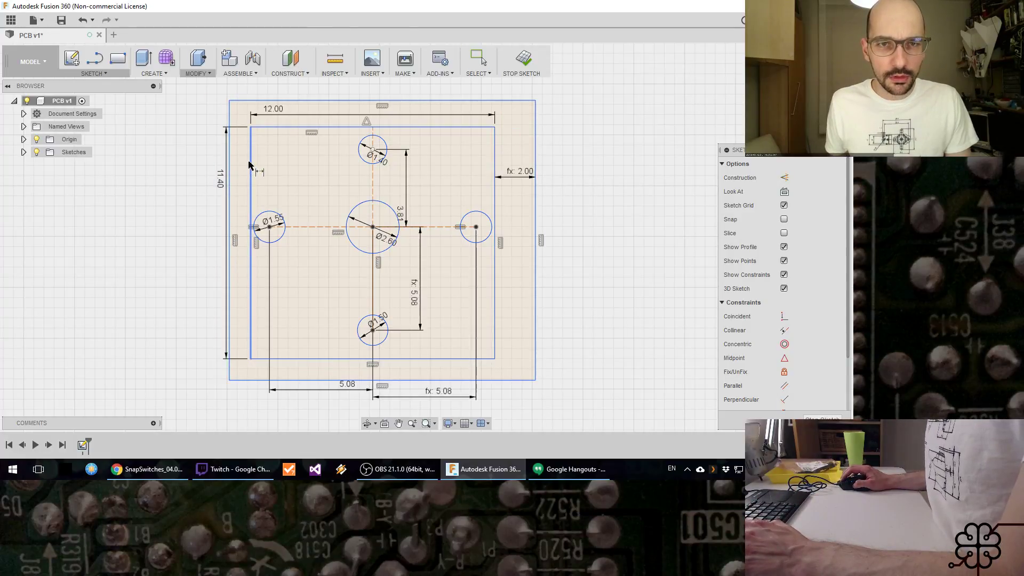
left_click(248, 165)
left_click(189, 164)
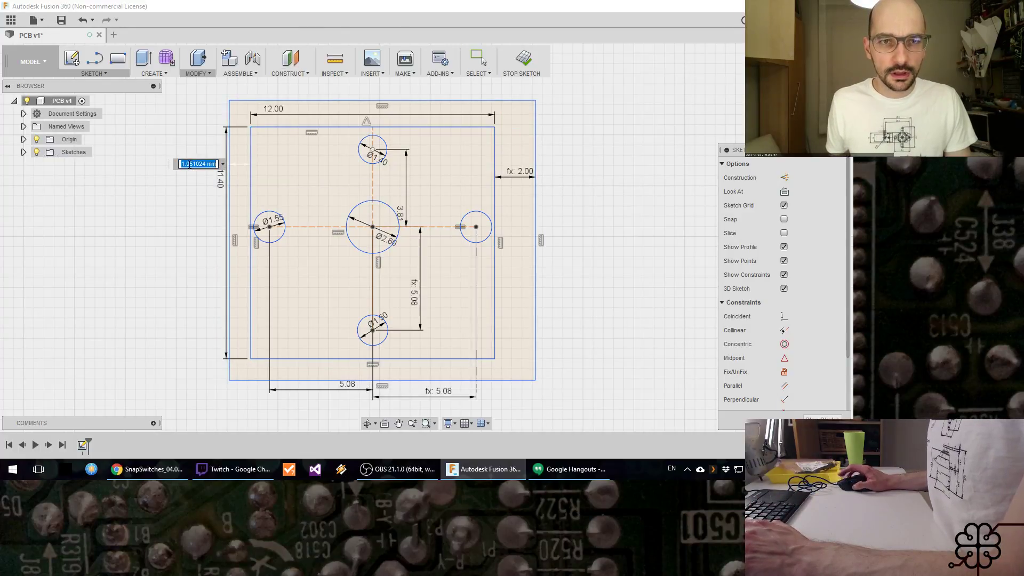
type("RailGuideWidth")
key("Return")
key("Return")
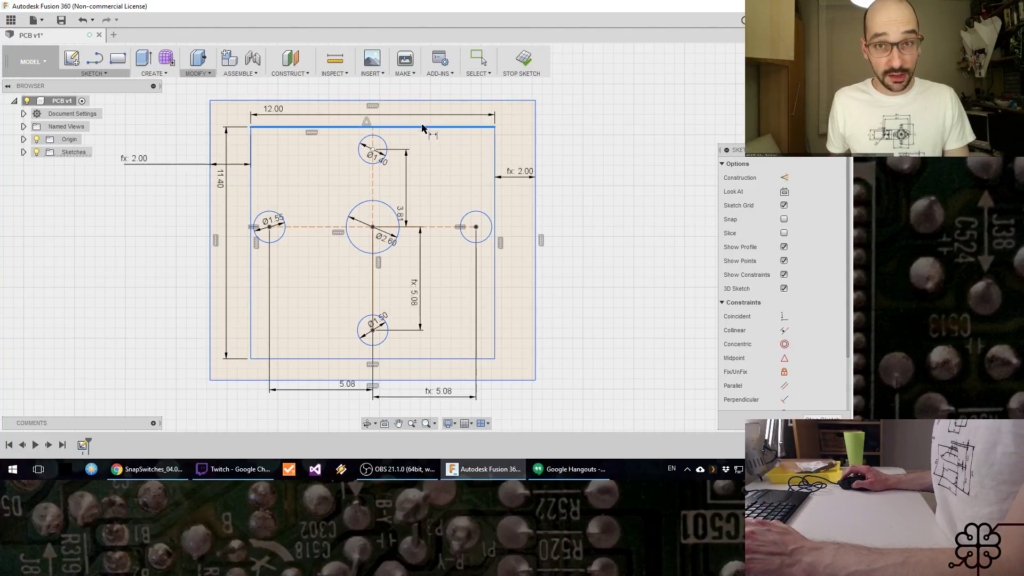
Step: Dimension the gap between the rectangles' upper edges and set it to TestBorderWidth
left_click(422, 128)
left_click(555, 106)
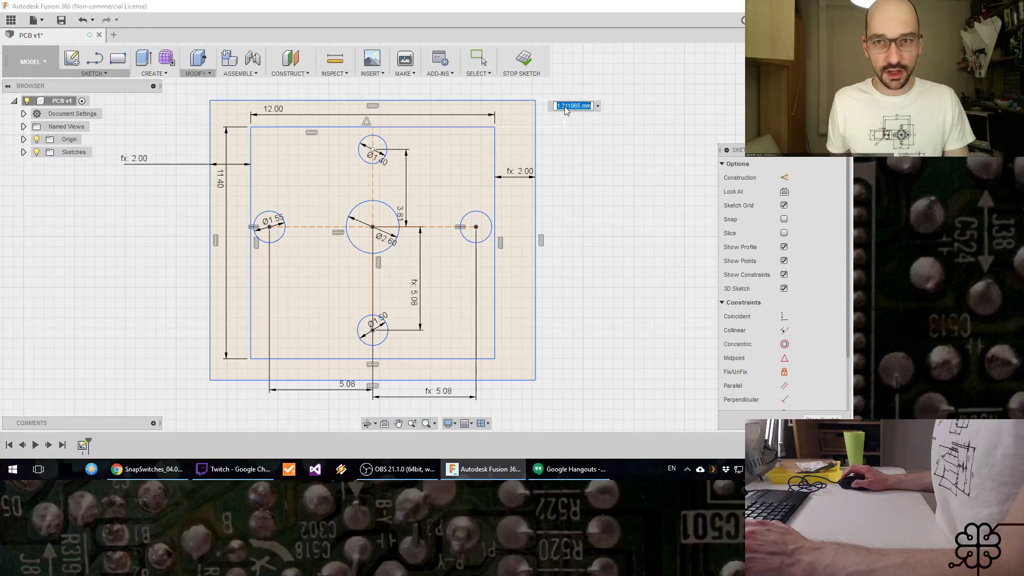
type("RailGuideWidth")
key("Return")
key("Return")
key("Escape")
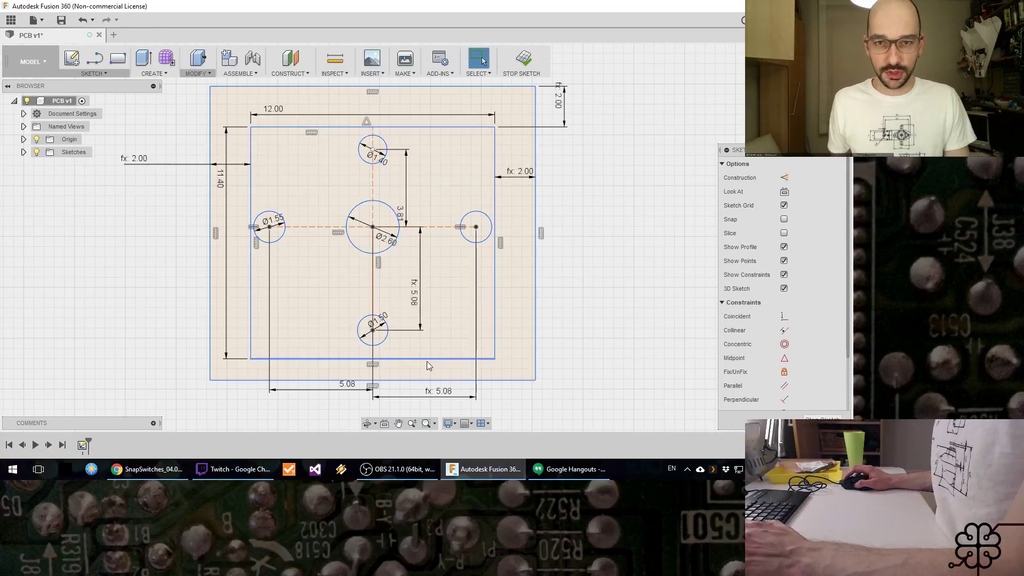
Step: Dimension the gap between the rectangles' lower edges and set it to TestBorderWidth
left_click(432, 359)
left_click(461, 381)
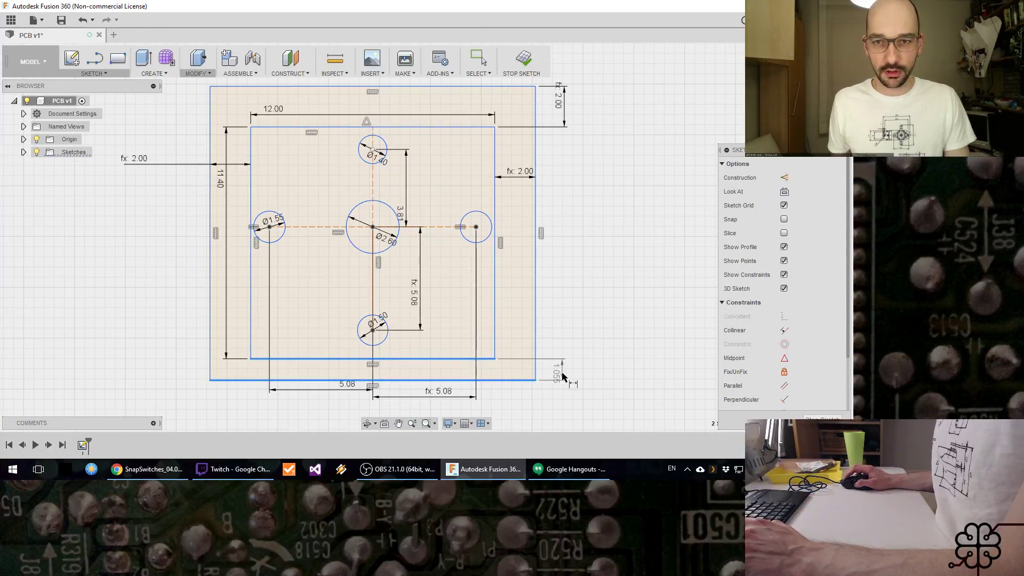
left_click(563, 373)
type("RailGuideWidth")
key("Return")
key("Return")
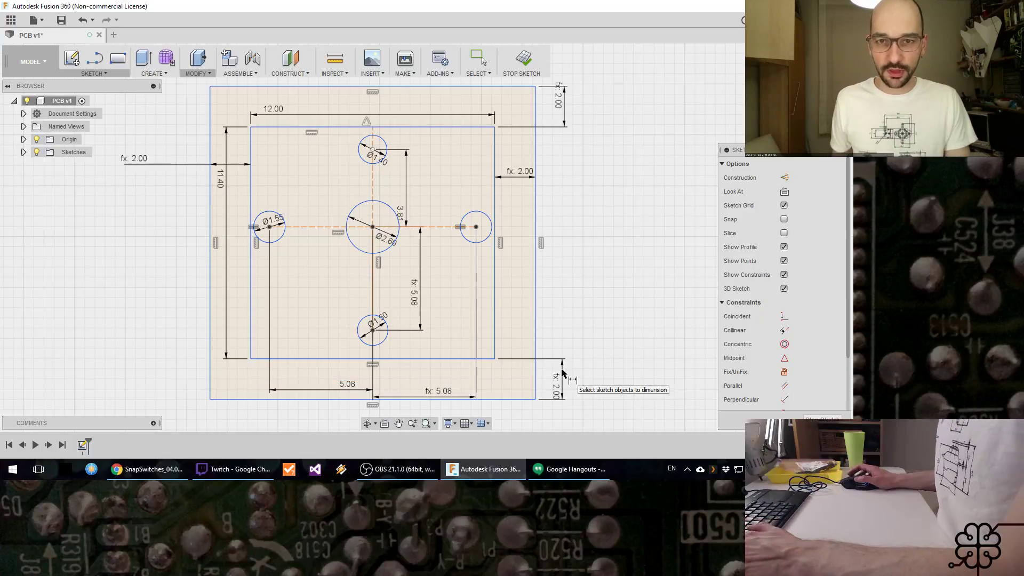
key("Escape")
Step: Test the parametric border by setting TestBorderWidth to 1 mm and 5 mm, and restore it to 2 mm
left_click(197, 73)
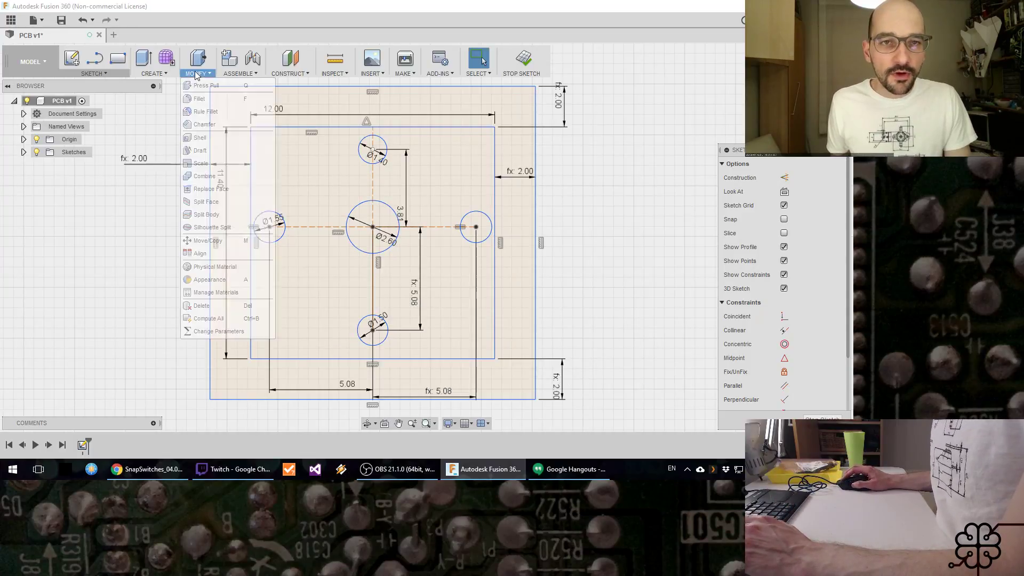
left_click(222, 332)
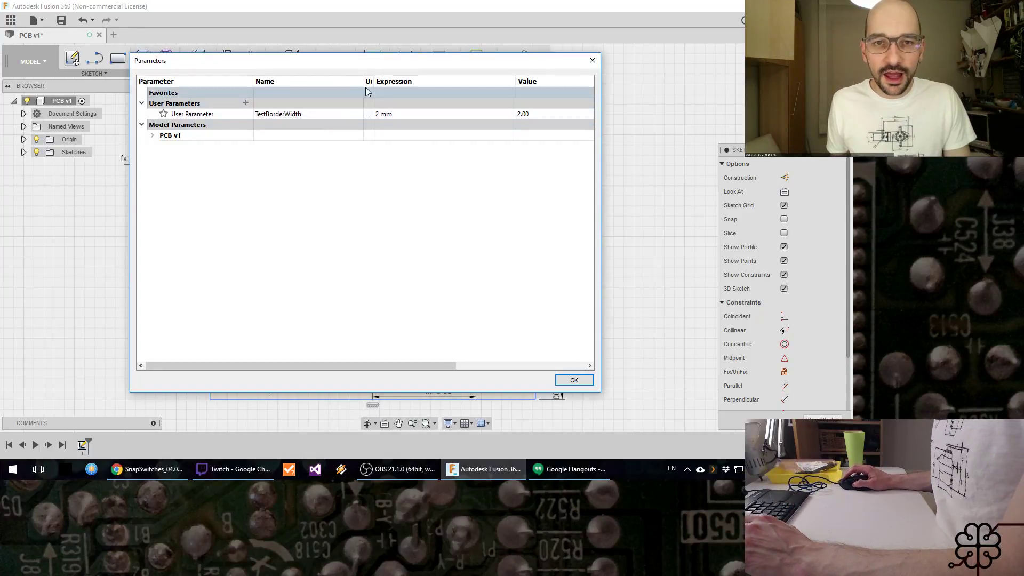
left_click_drag(390, 63, 711, 85)
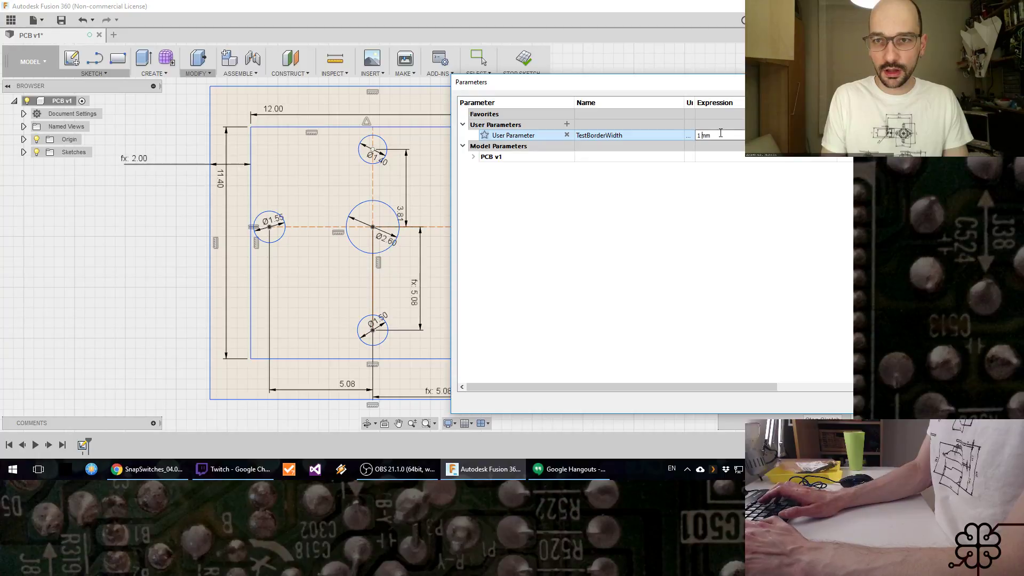
key("Return")
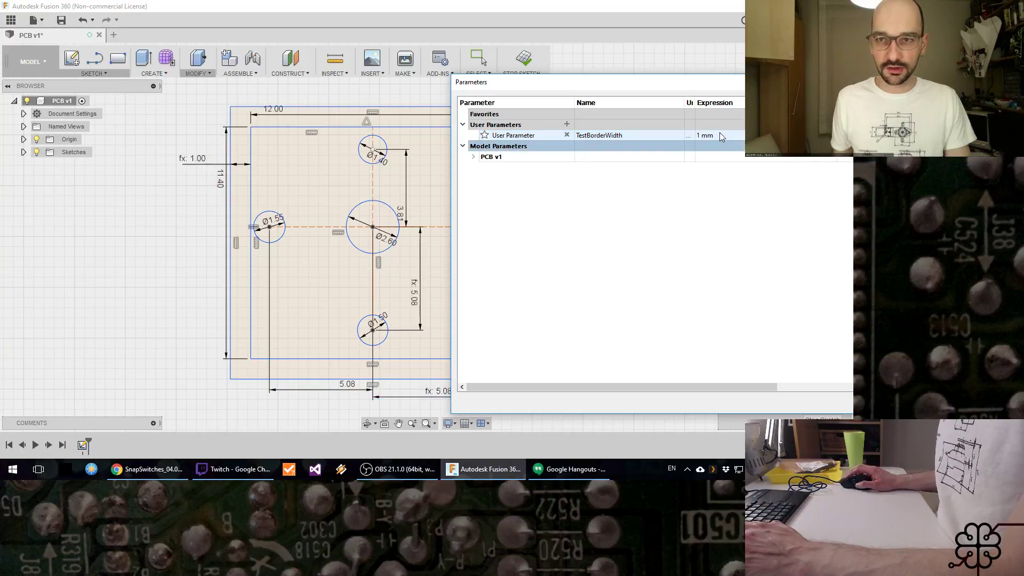
double_click(720, 136)
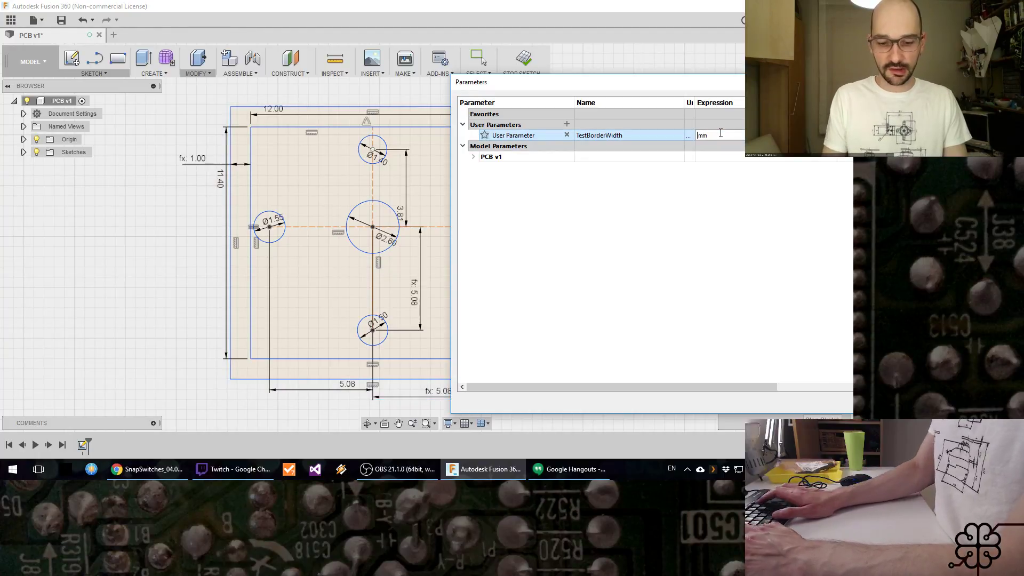
type("5")
key("Return")
left_click(721, 136)
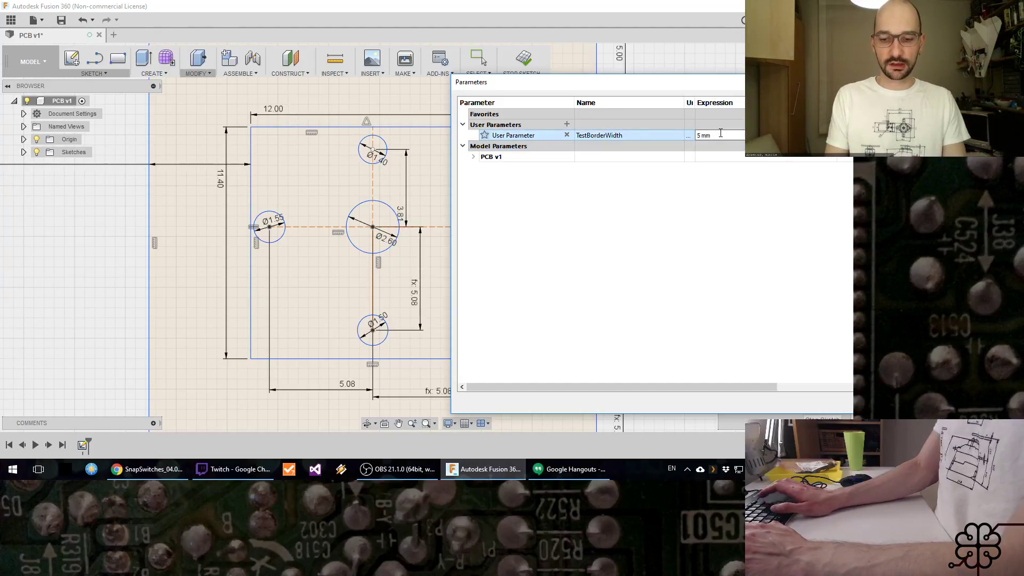
key("Return")
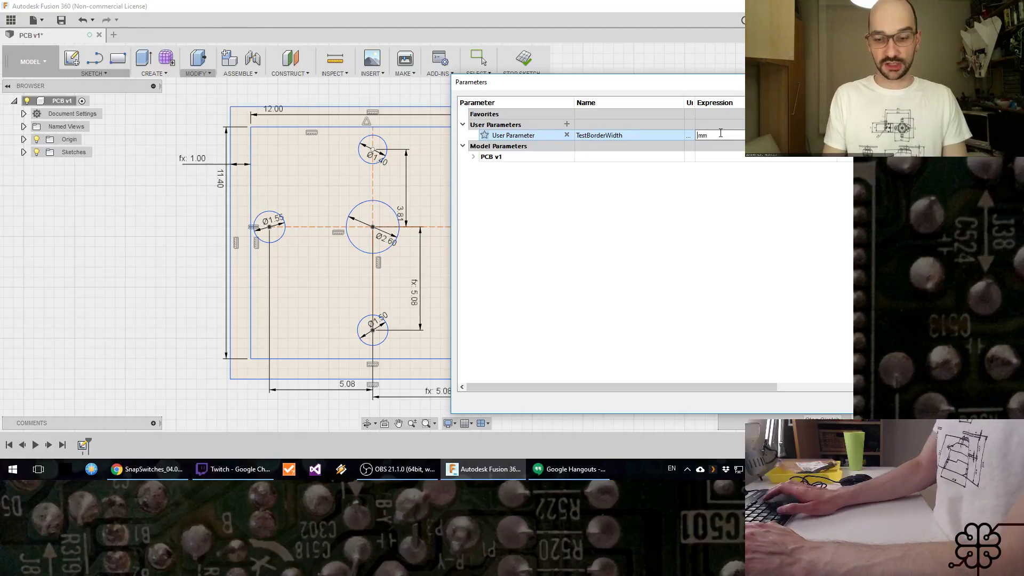
key("Return")
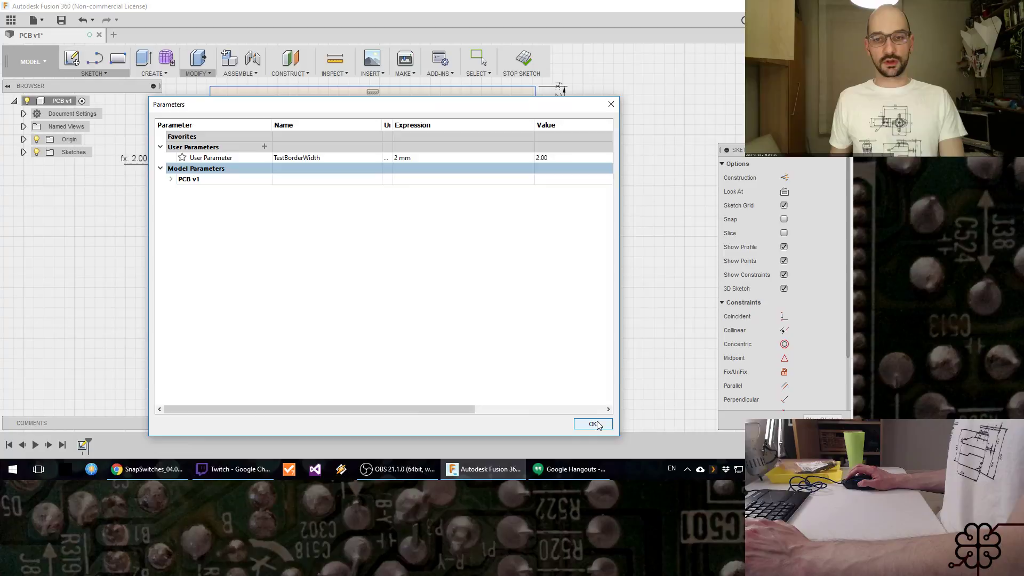
left_click(598, 423)
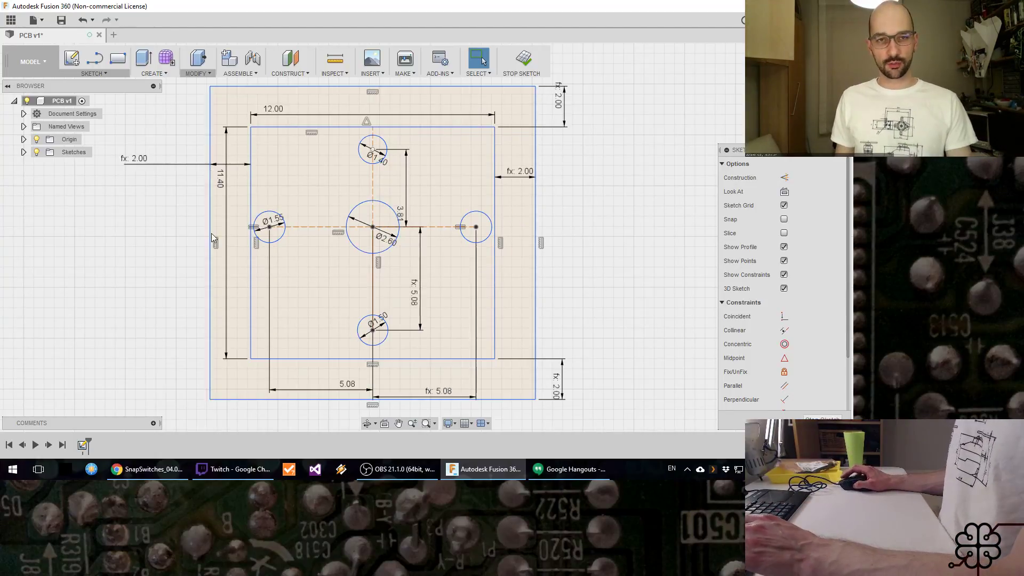
Step: Save the PCB design as a new version and finish the sketch
key("ctrl+s")
left_click(443, 245)
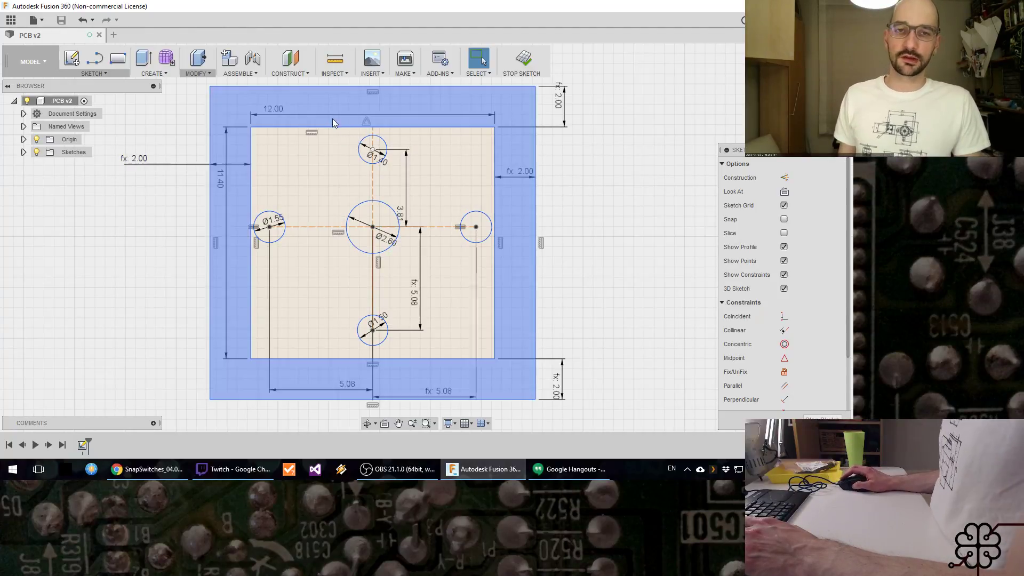
left_click(527, 60)
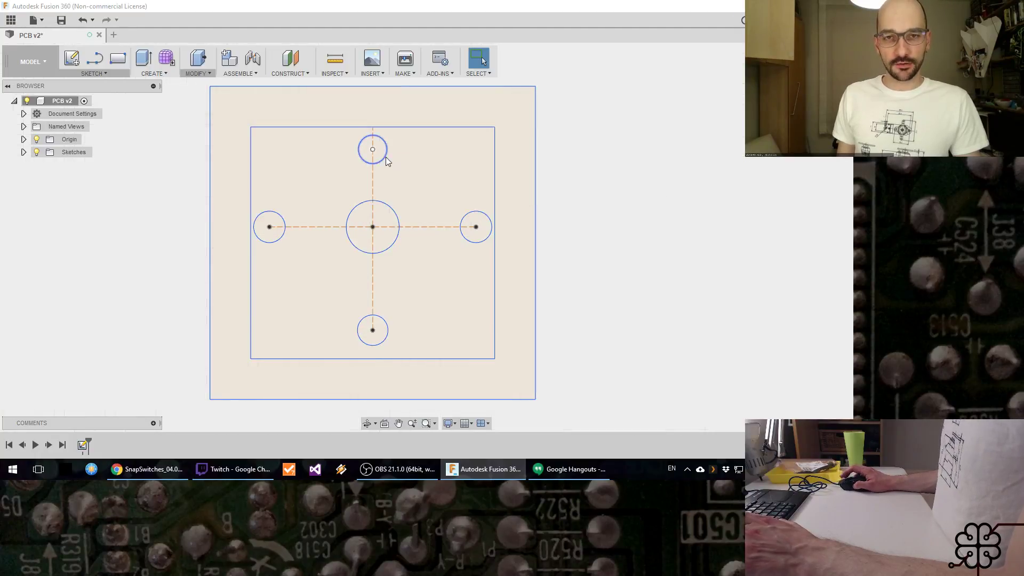
Step: Extrude the border and the inner area around the five holes upward as a new body, about 1 mm thick
mouse_move(578, 274)
middle_mouse_down("shift")
mouse_move(558, 284)
mouse_move(533, 244)
mouse_move(547, 259)
middle_mouse_up("shift")
key("e")
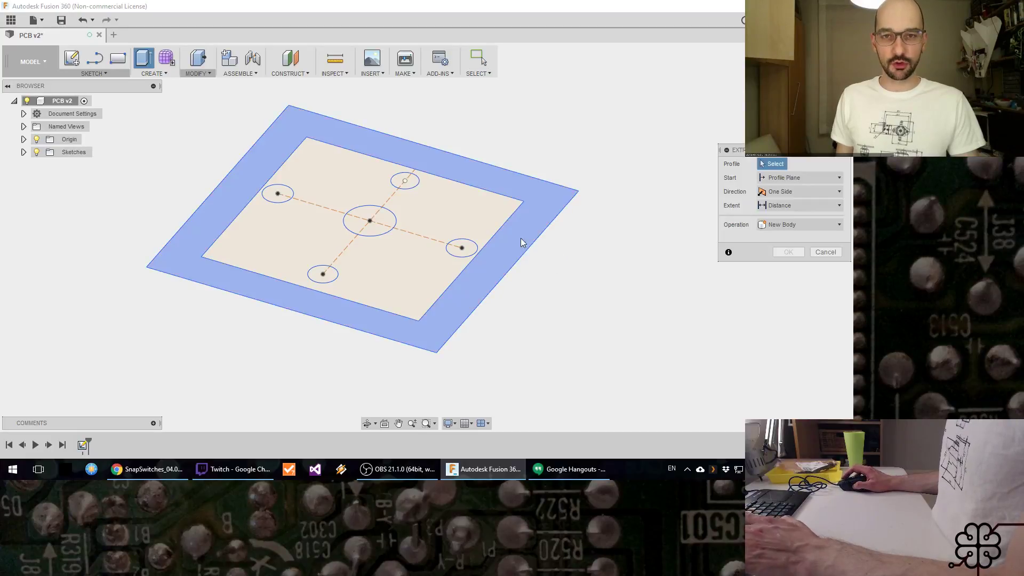
left_click(510, 243)
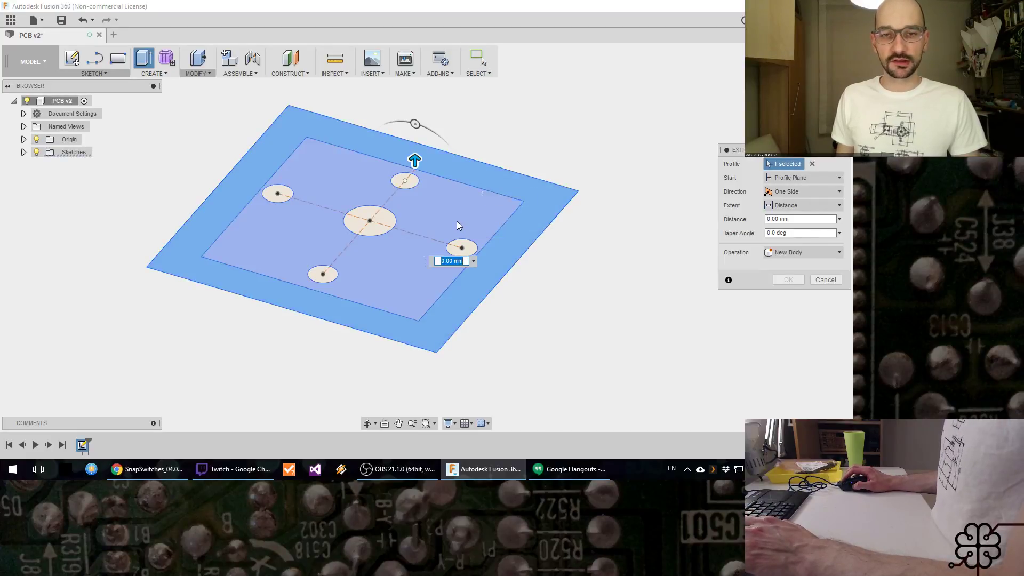
left_click(457, 221)
left_click_drag(357, 227, 357, 209)
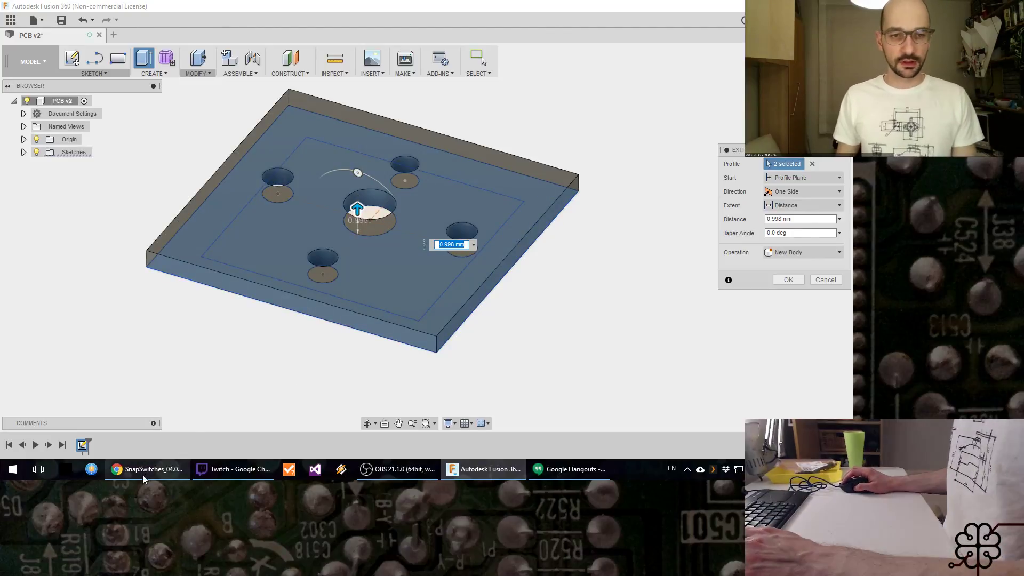
Step: Switch to the Cherry datasheet in Chrome and examine the switch's side-view drawing for the circuit board thickness
key("alt+Tab")
scroll(715, 299, "up", 3)
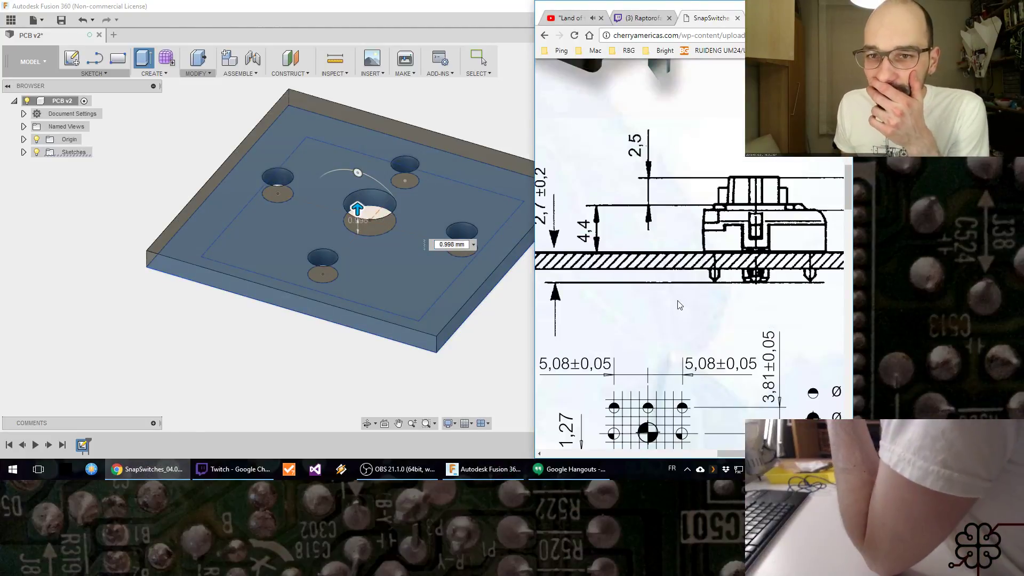
scroll(693, 443, "left", 5)
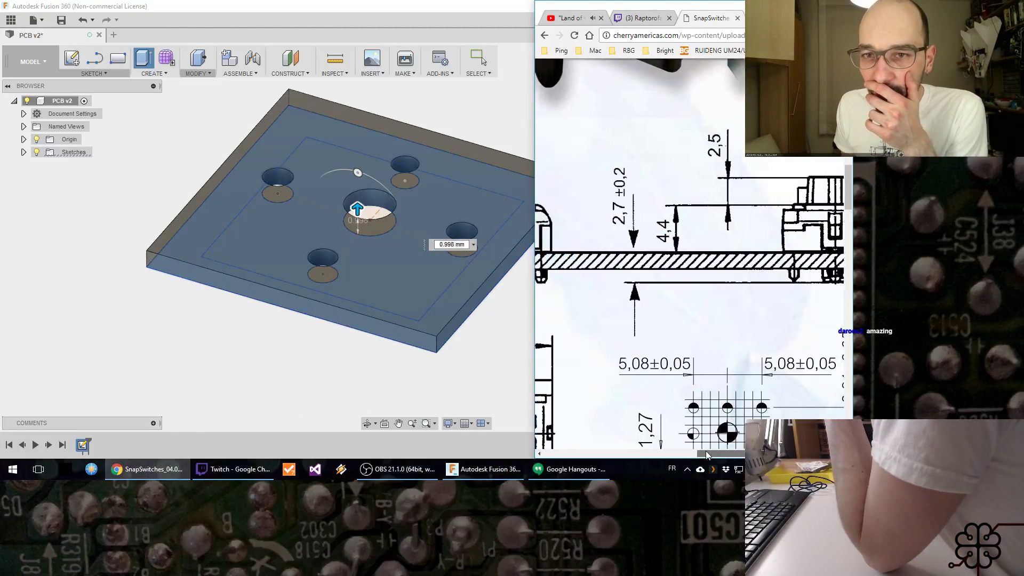
scroll(719, 439, "right", 5)
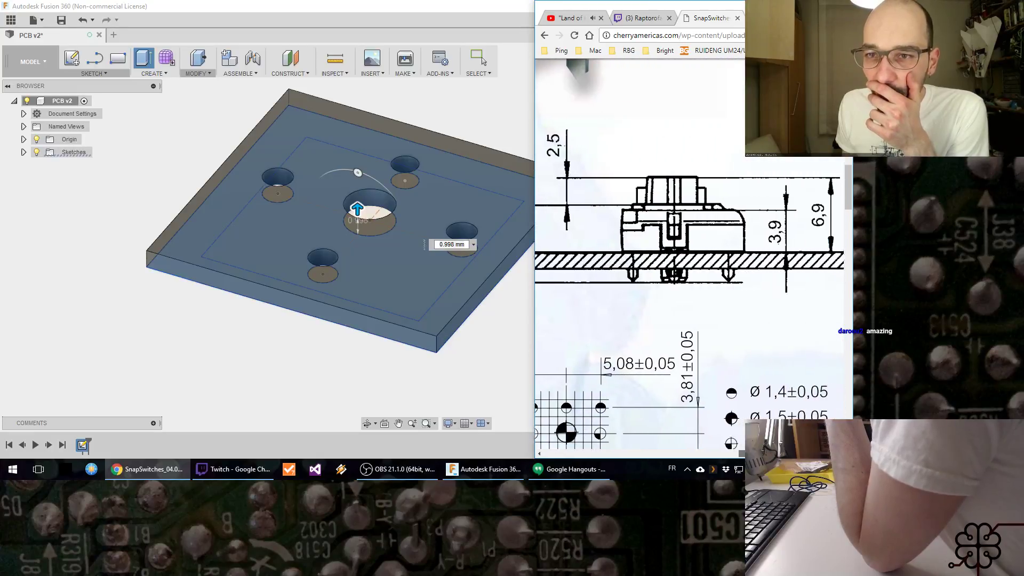
scroll(693, 266, "left", 2)
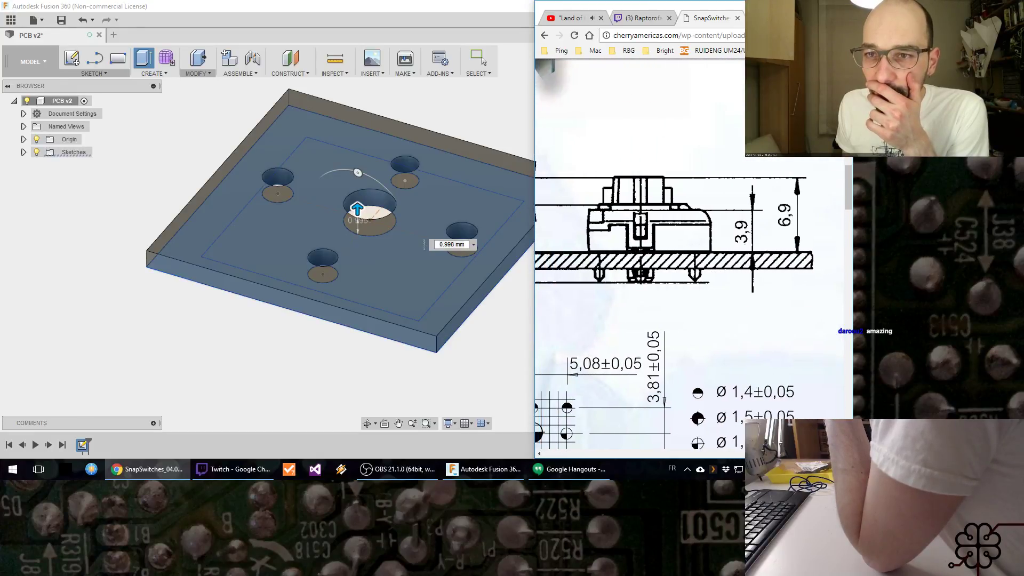
scroll(732, 441, "left", 5)
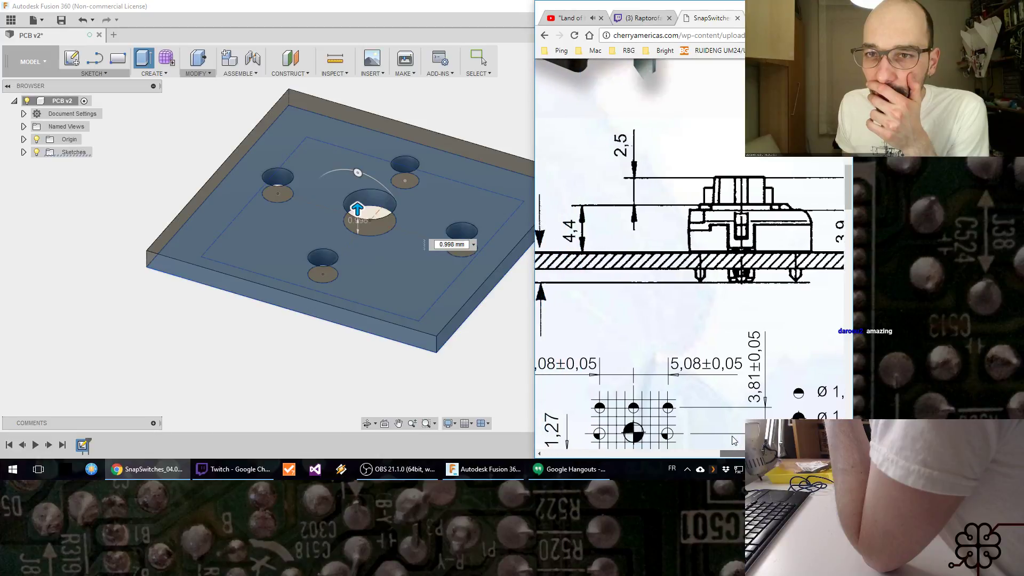
scroll(731, 440, "left", 1)
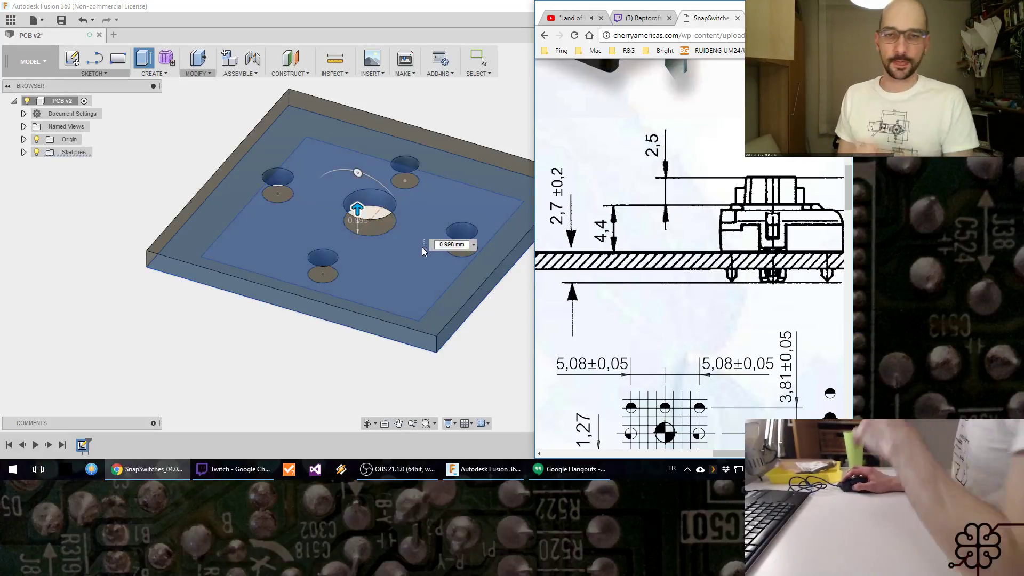
Step: Switch back to Fusion 360 and complete the plate's extrusion with a distance of exactly 1 mm
left_click(496, 248)
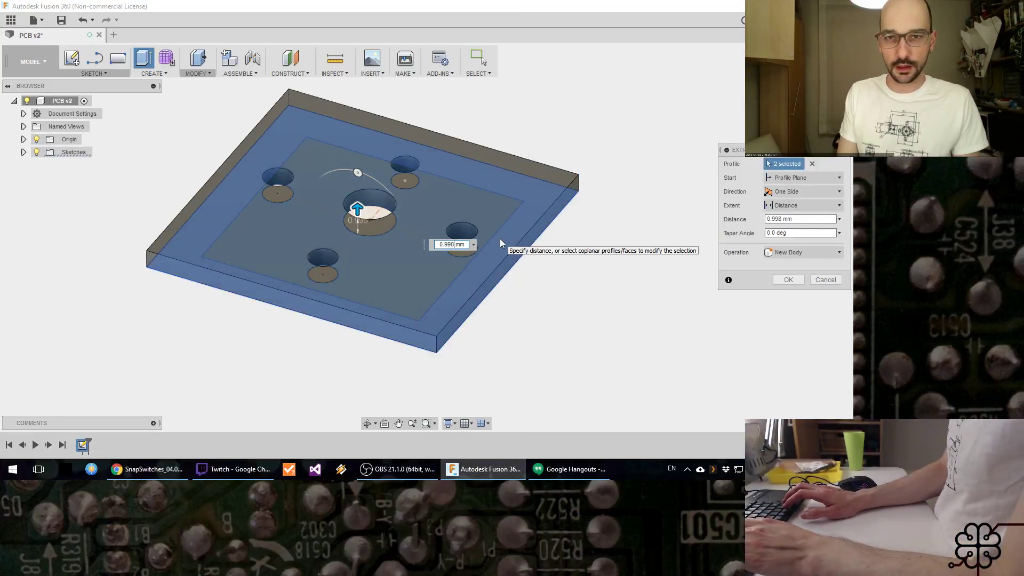
type("01")
key("Tab")
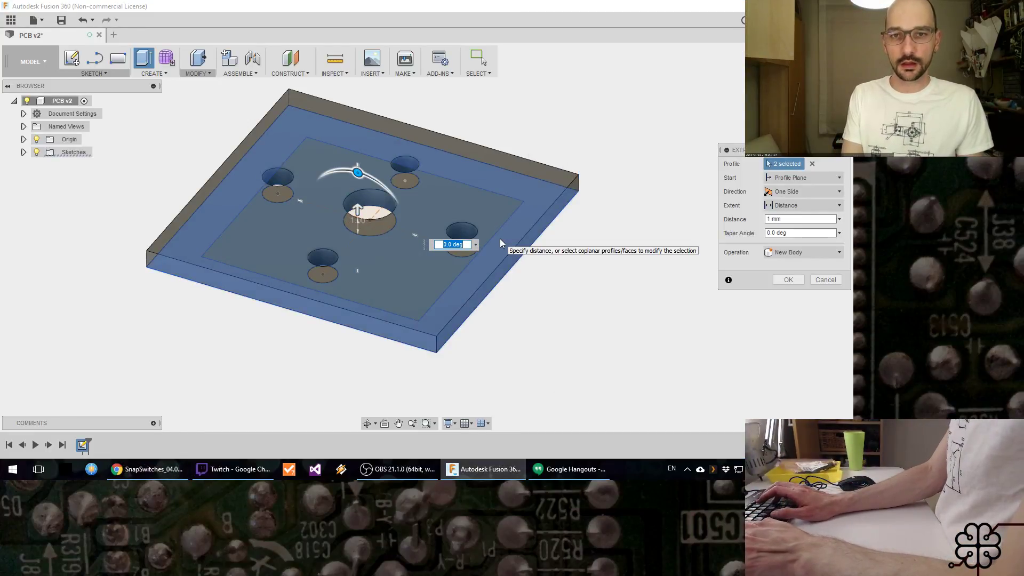
key("Return")
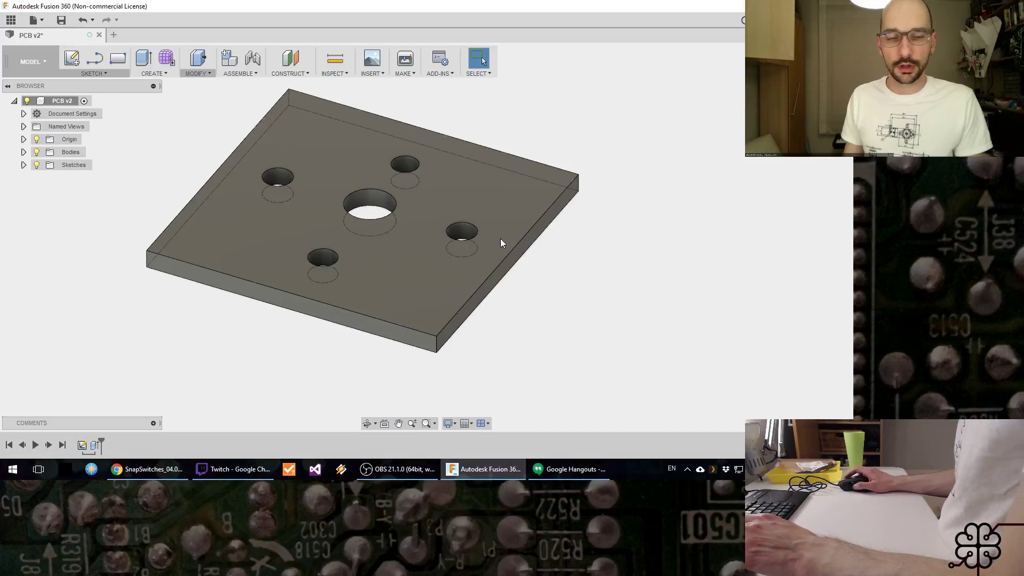
middle_click_drag(430, 286, 517, 323)
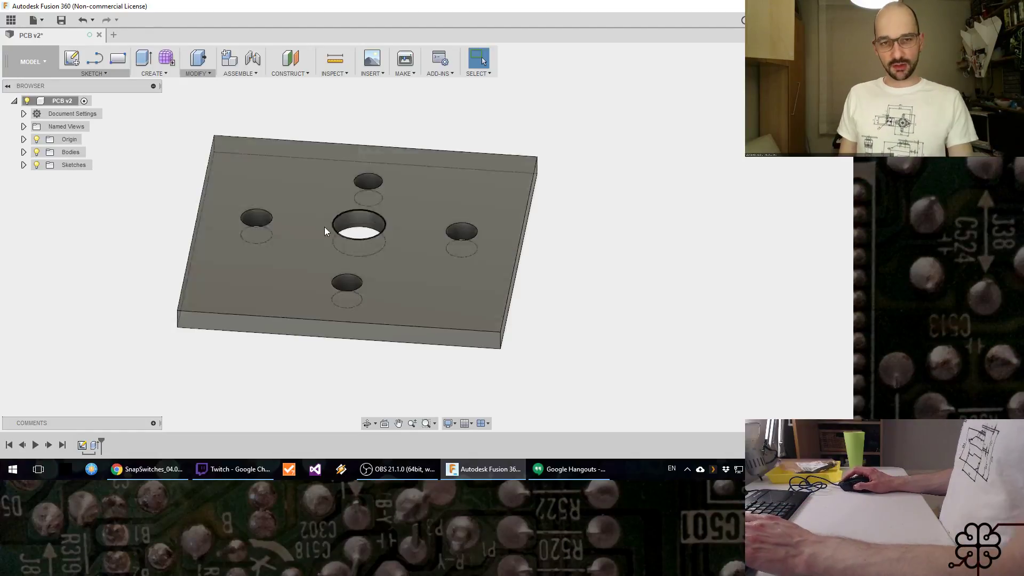
middle_click_drag(411, 231, 457, 260, "shift")
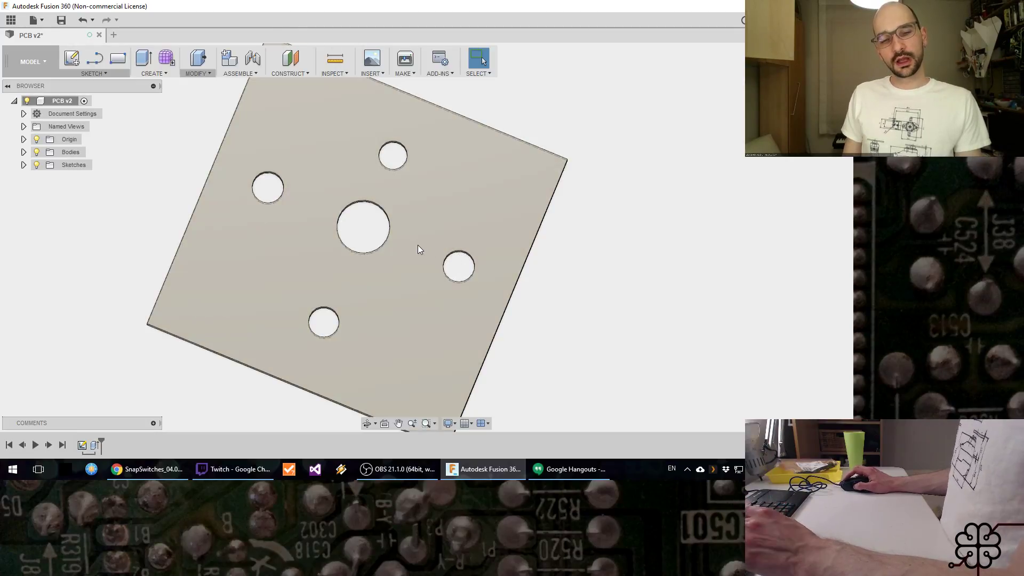
middle_click_drag(423, 297, 420, 276, "shift")
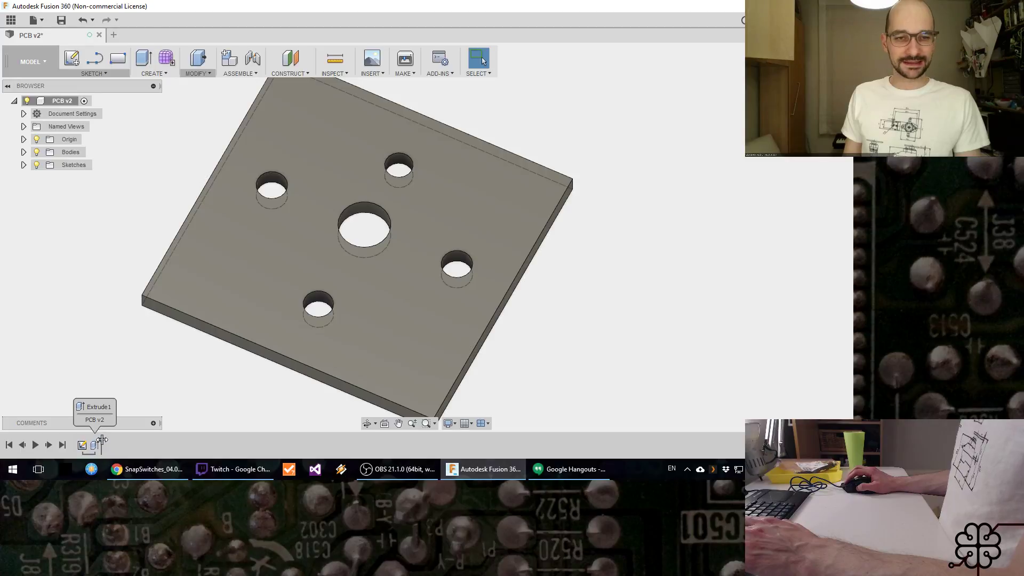
Step: Roll the design history back to before the extrusion, make the footprint sketch visible, and roll the history forward again
left_click_drag(101, 443, 89, 441)
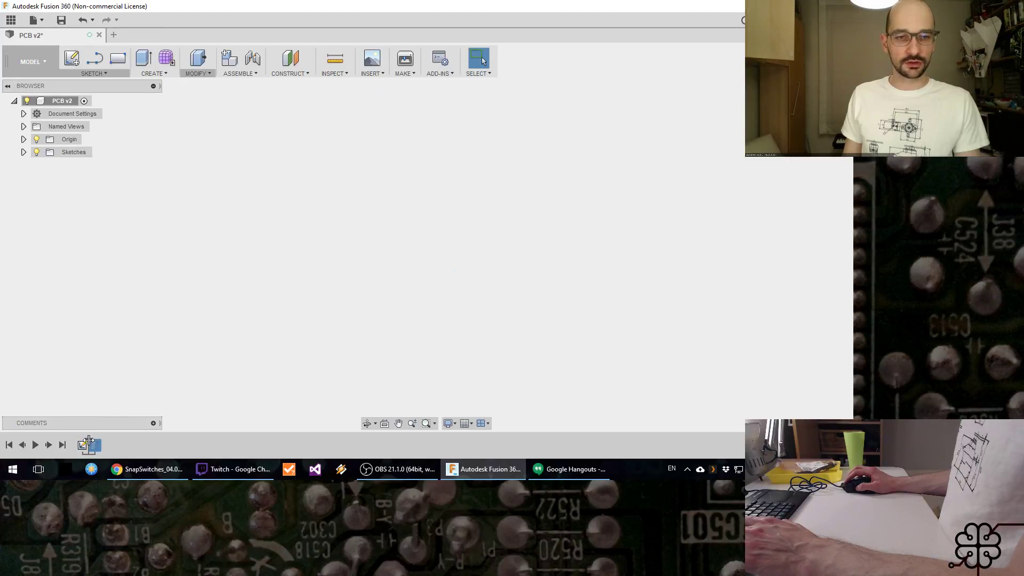
left_click(23, 153)
left_click(45, 166)
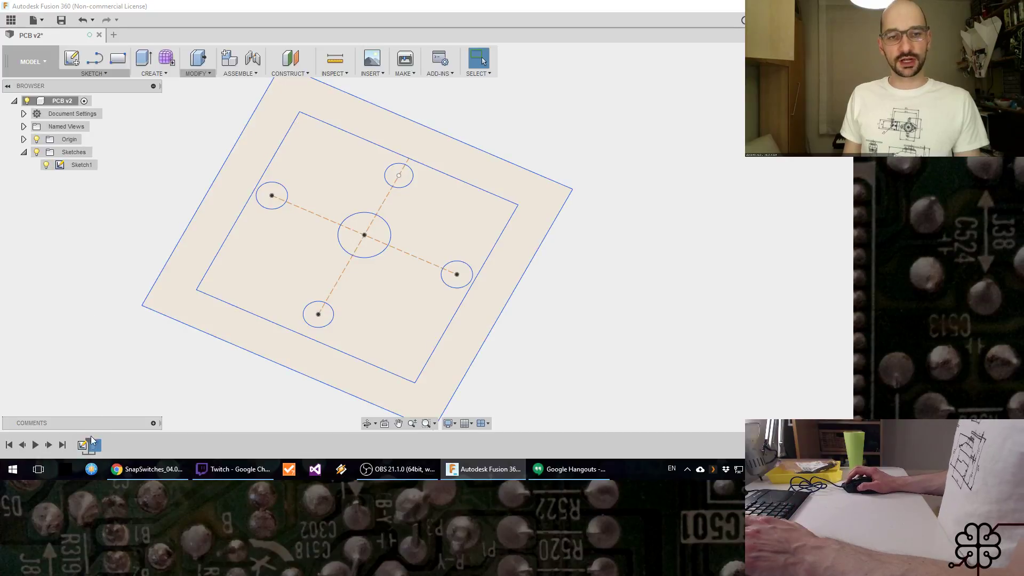
left_click_drag(91, 442, 119, 427)
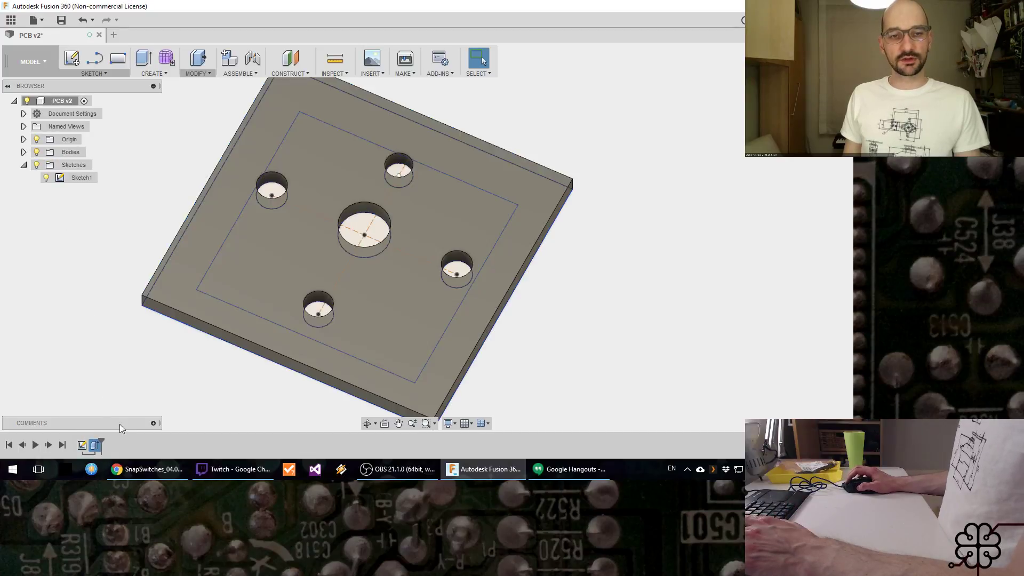
Step: Reopen the footprint sketch for editing and add a user parameter named MLHoleTol with the expression 0.2 mm
right_click(81, 447)
left_click(106, 338)
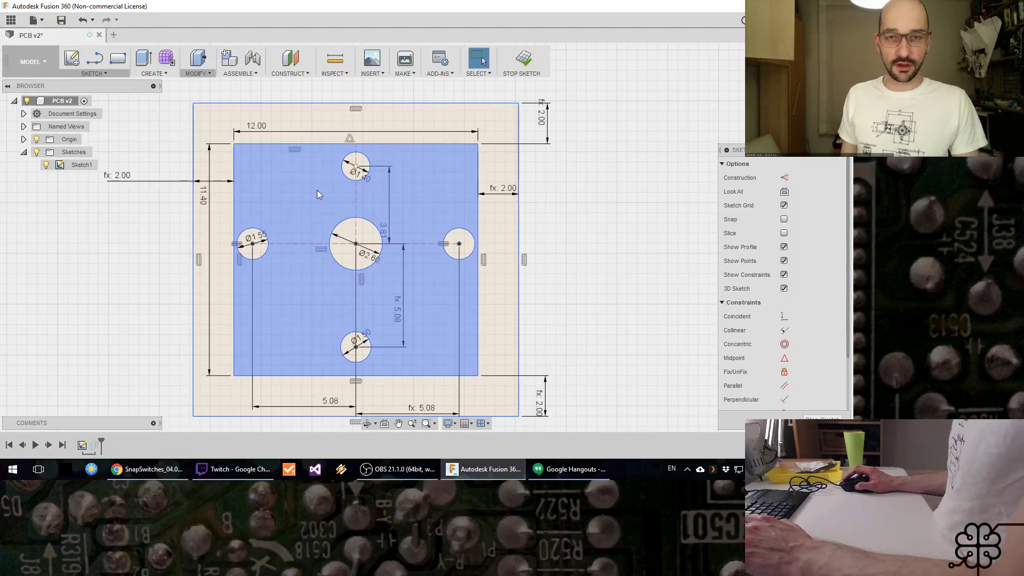
left_click(196, 73)
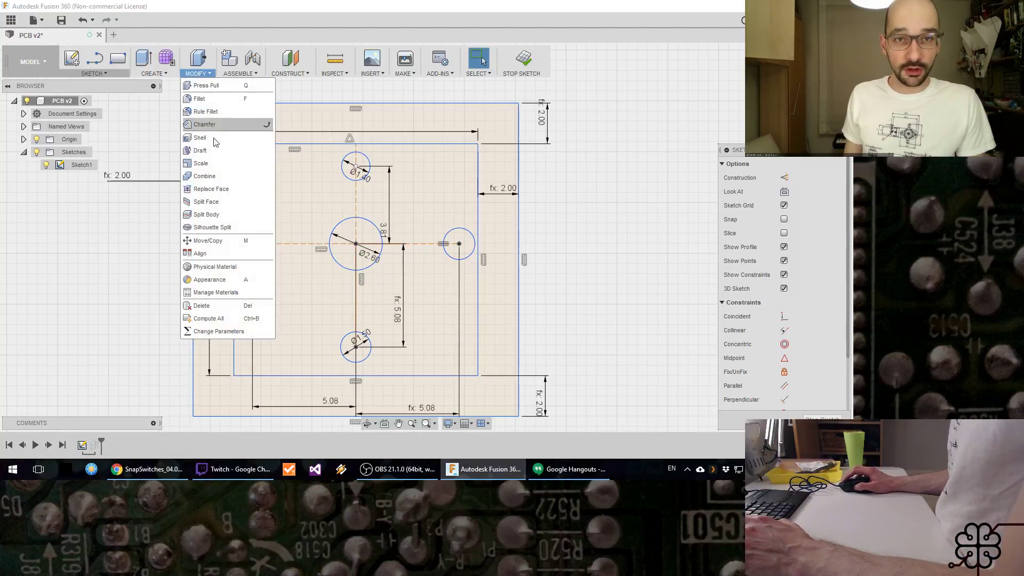
left_click(224, 332)
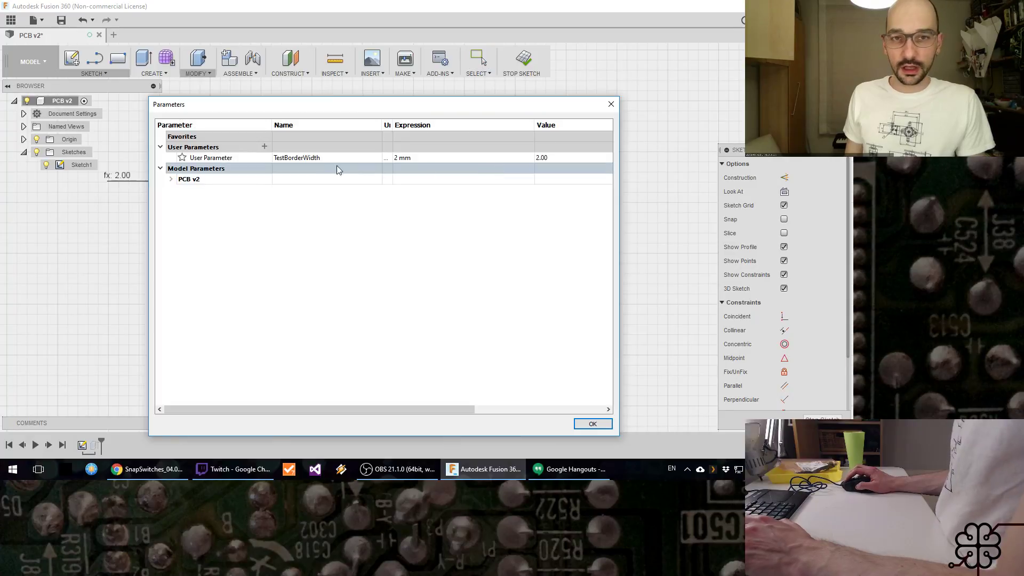
left_click(264, 146)
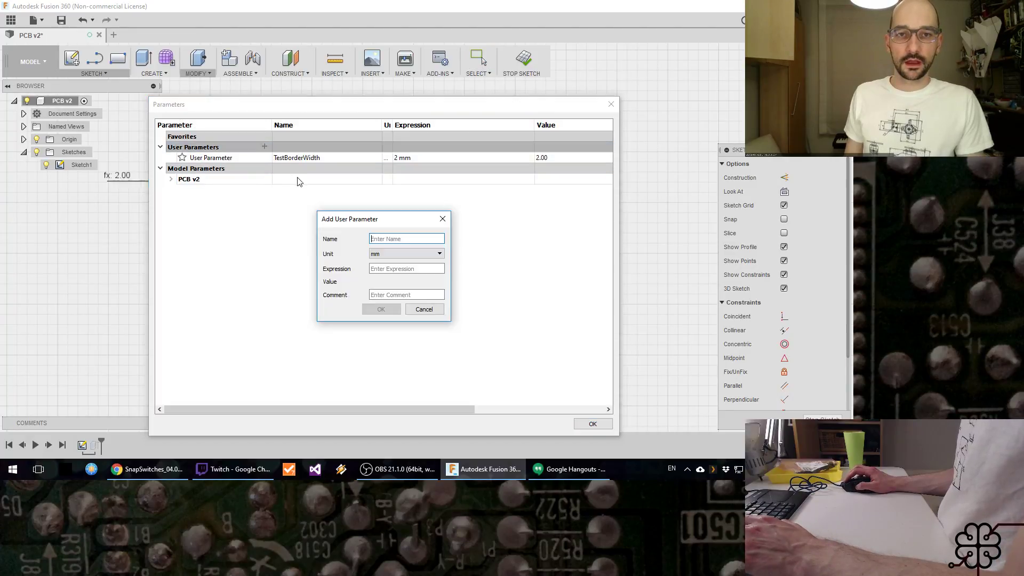
type("Switc")
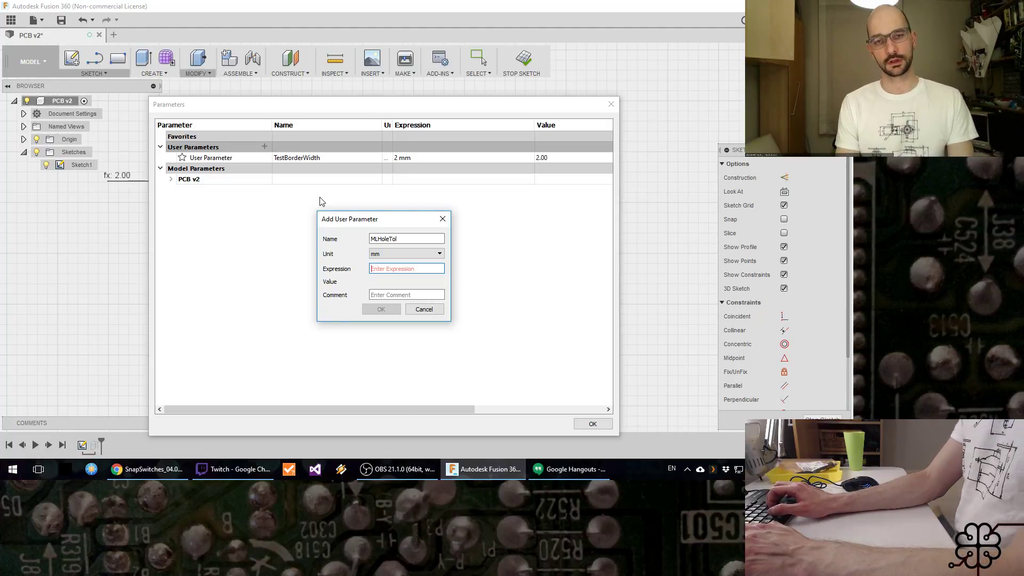
type(".2")
key("Tab")
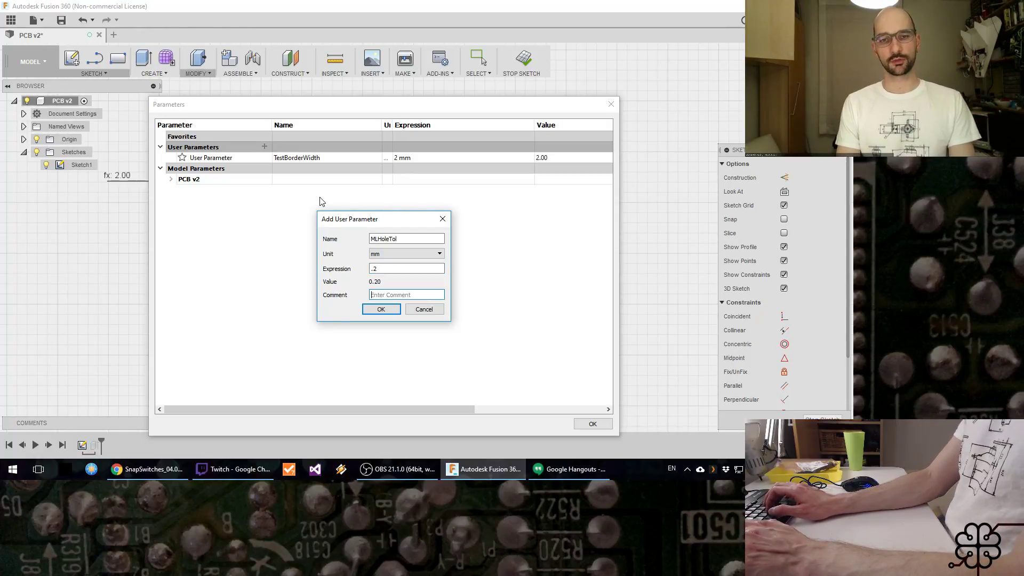
key("Return")
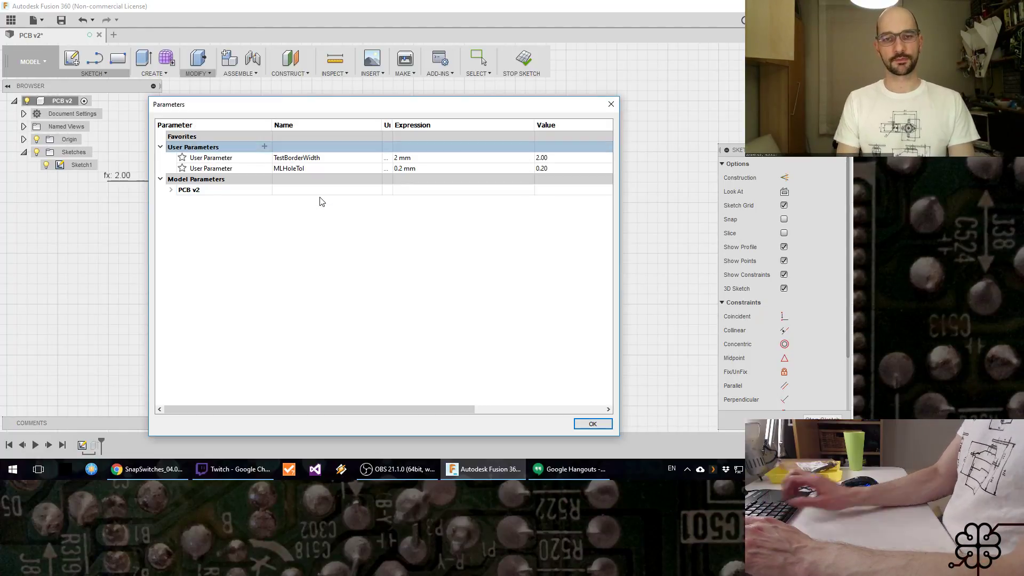
left_click(609, 423)
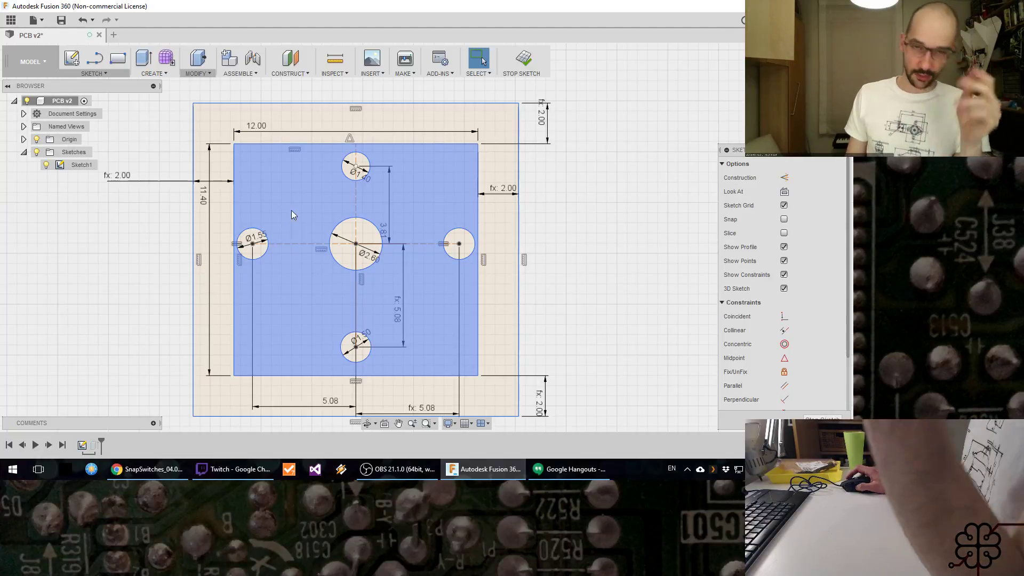
Step: Set the diameter of the left hole in the sketch to 1.55 mm+MLHoleTol
double_click(261, 244)
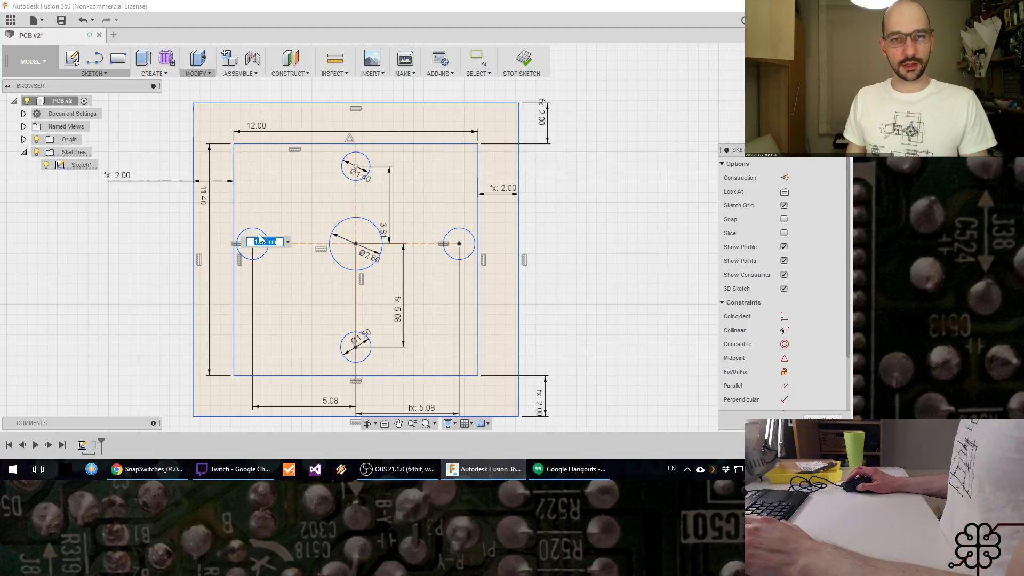
type("+ML")
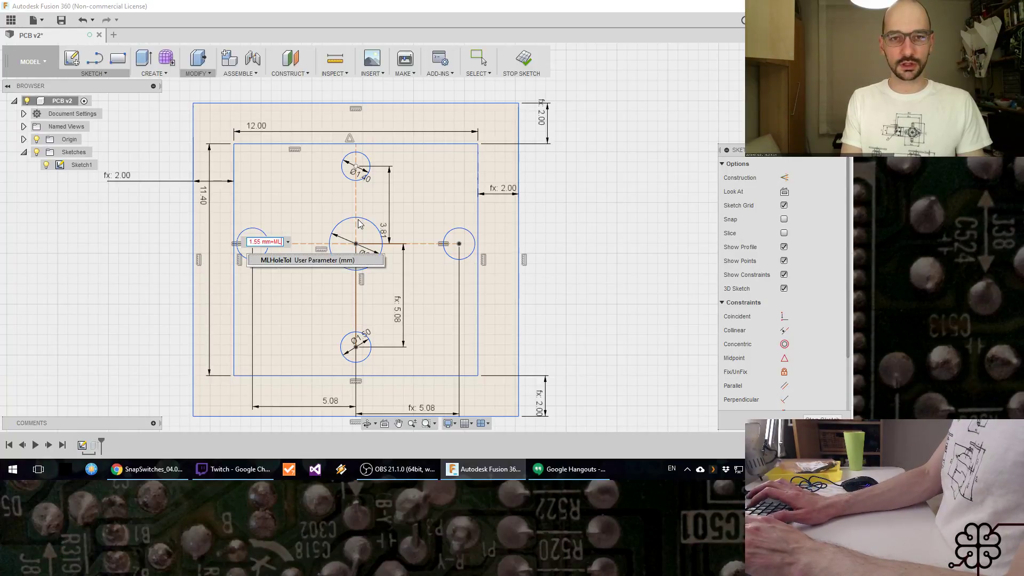
key("Return")
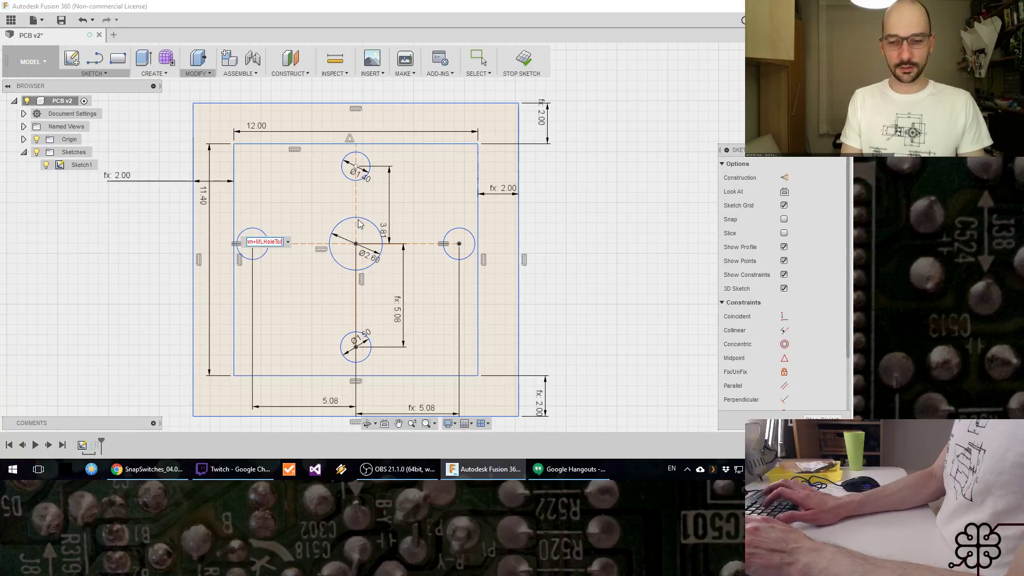
key("Return")
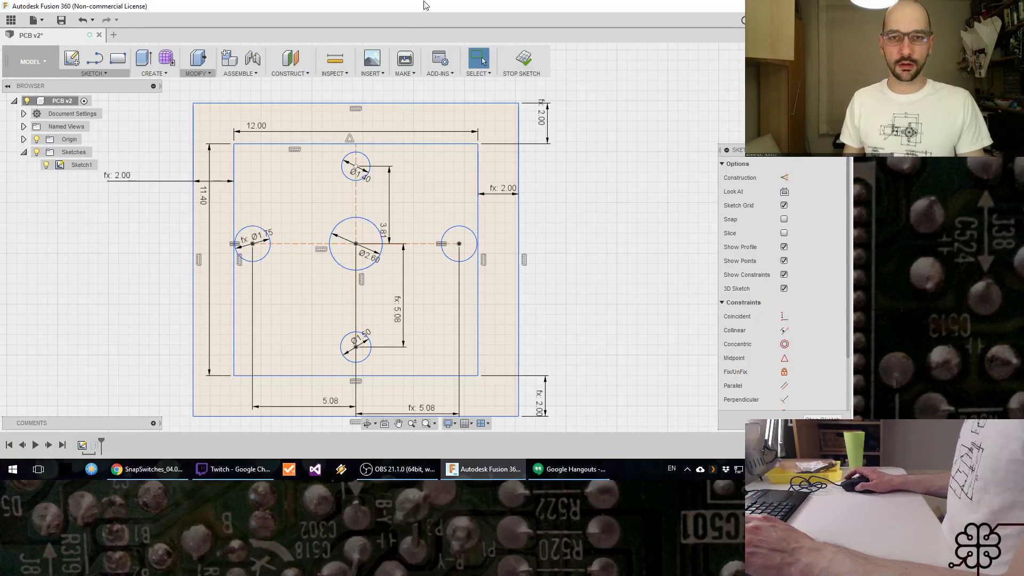
Step: Set the diameter of the upper hole in the sketch to 1.4 mm+MLHoleTol
left_click(362, 176)
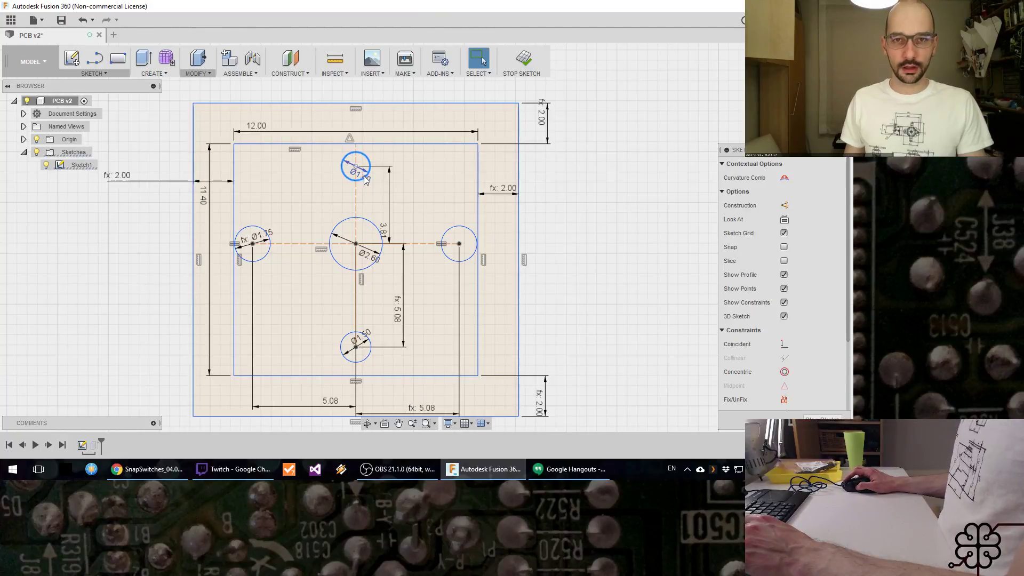
double_click(368, 180)
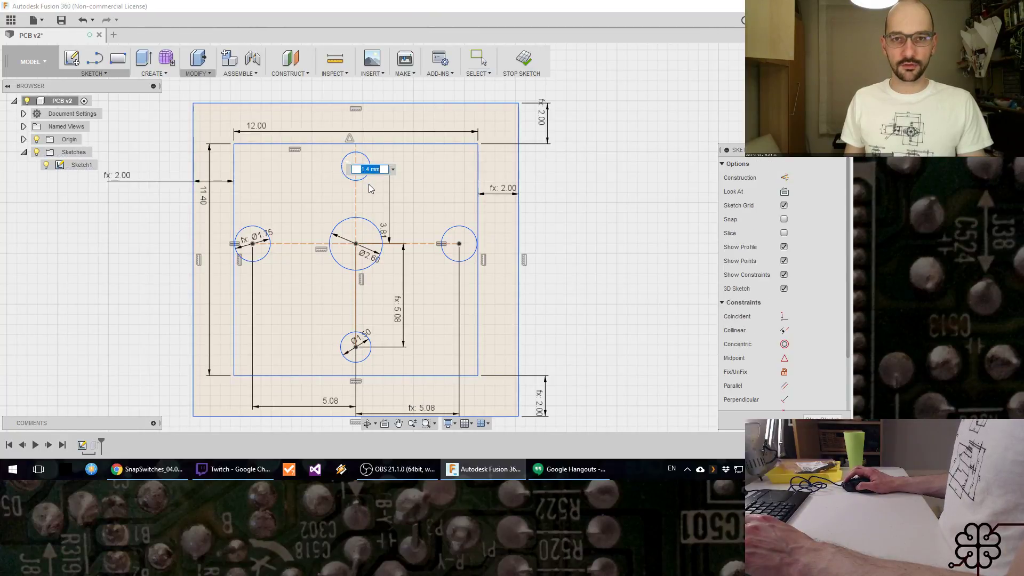
type("1.6")
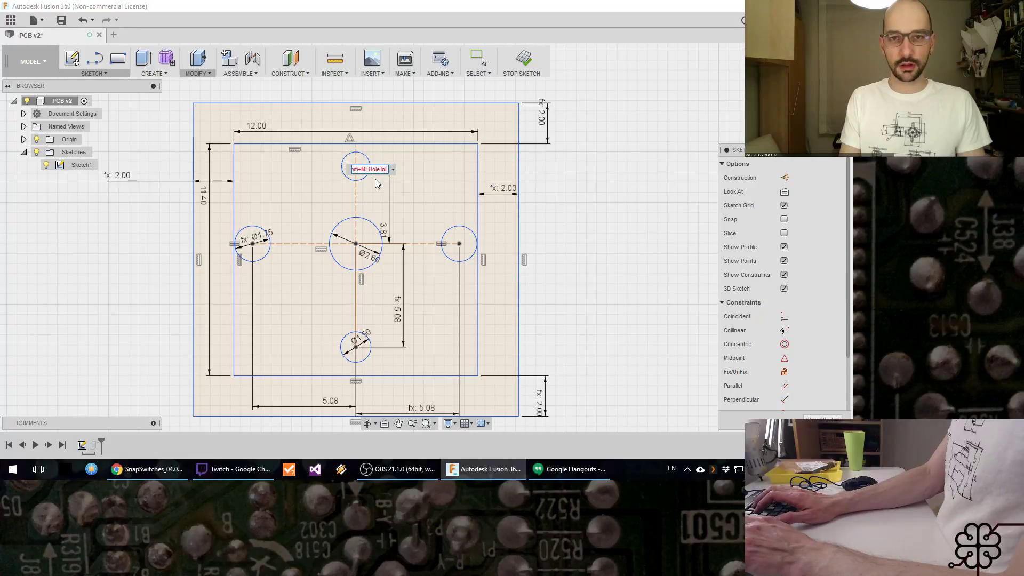
key("Return")
Step: Set the diameter of the central hole in the sketch to 2.6 mm+MLHoleTol
double_click(369, 257)
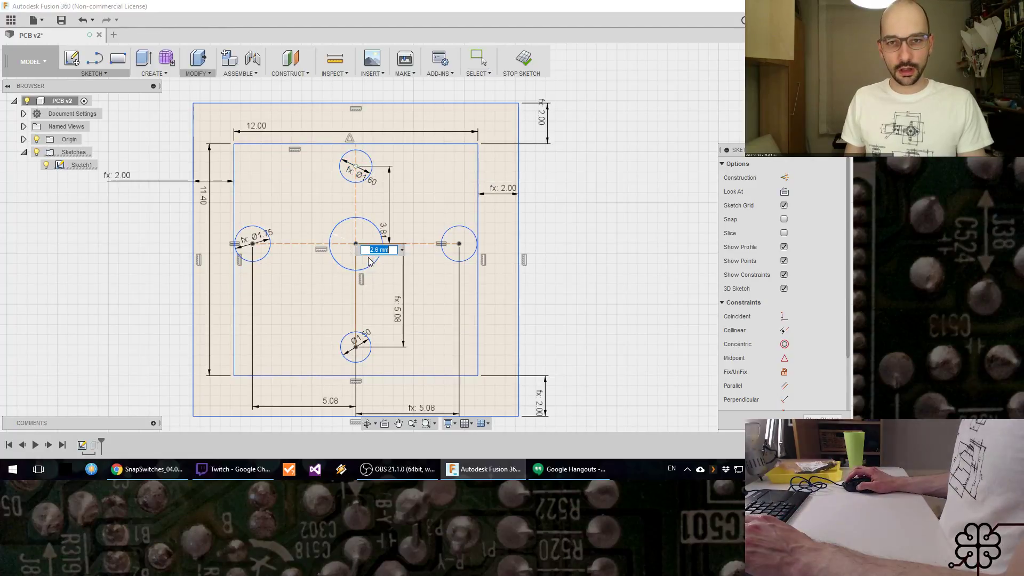
key("End")
type("+M")
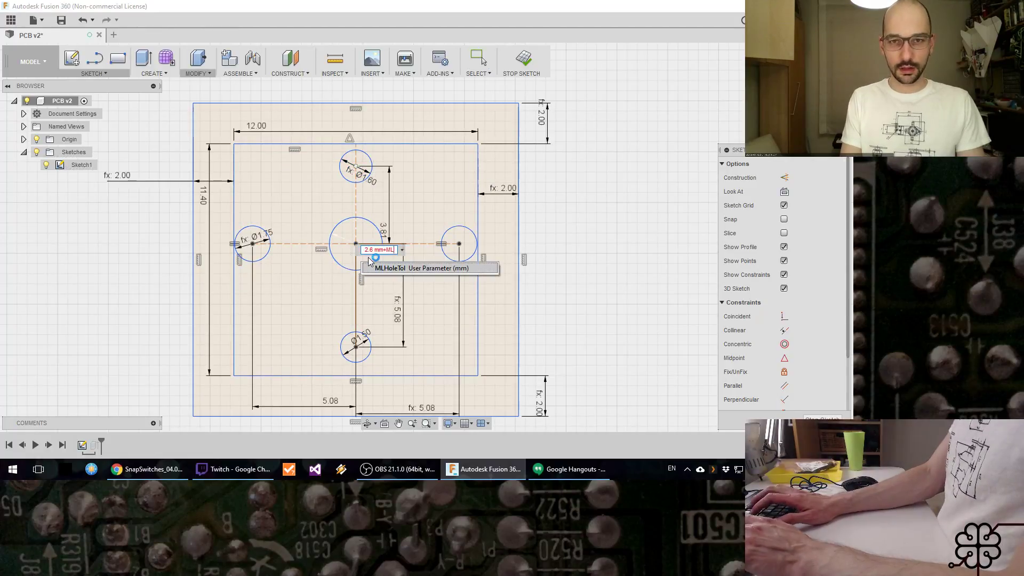
type("L")
key("Return")
key("Return")
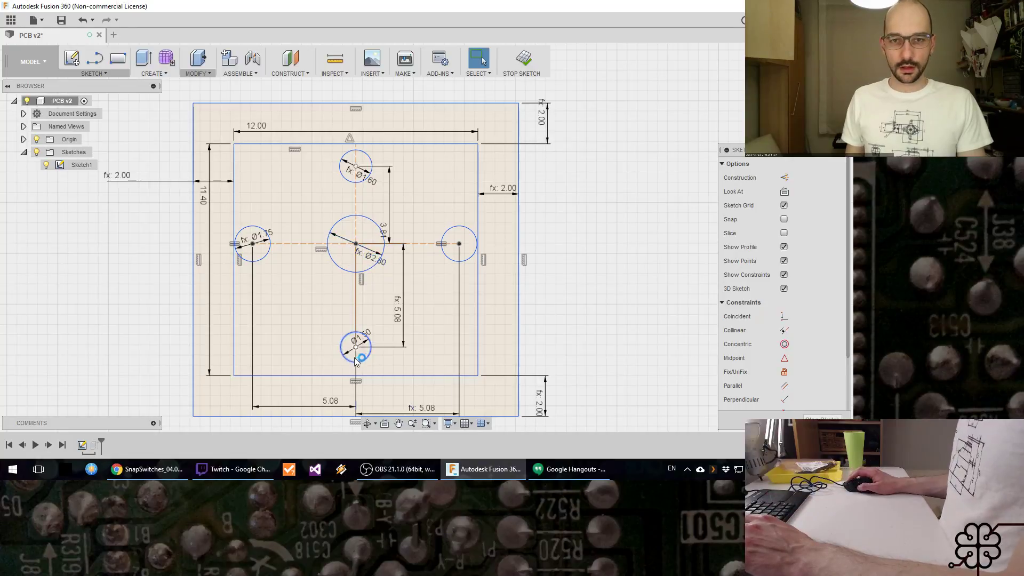
Step: Set the diameter of the lower hole in the sketch to 1.5 mm+MLHoleTol
double_click(367, 335)
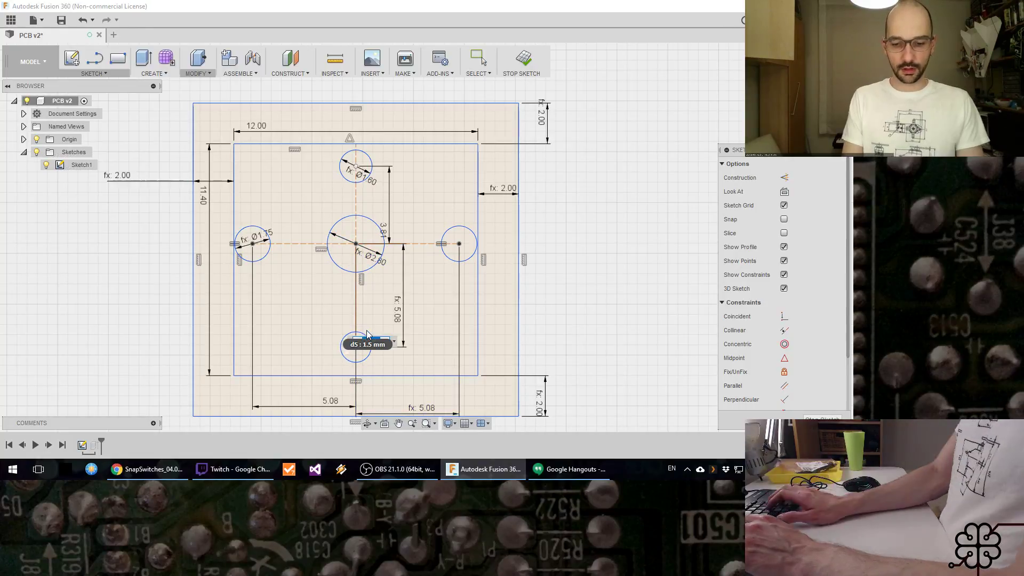
type("1.7")
key("Return")
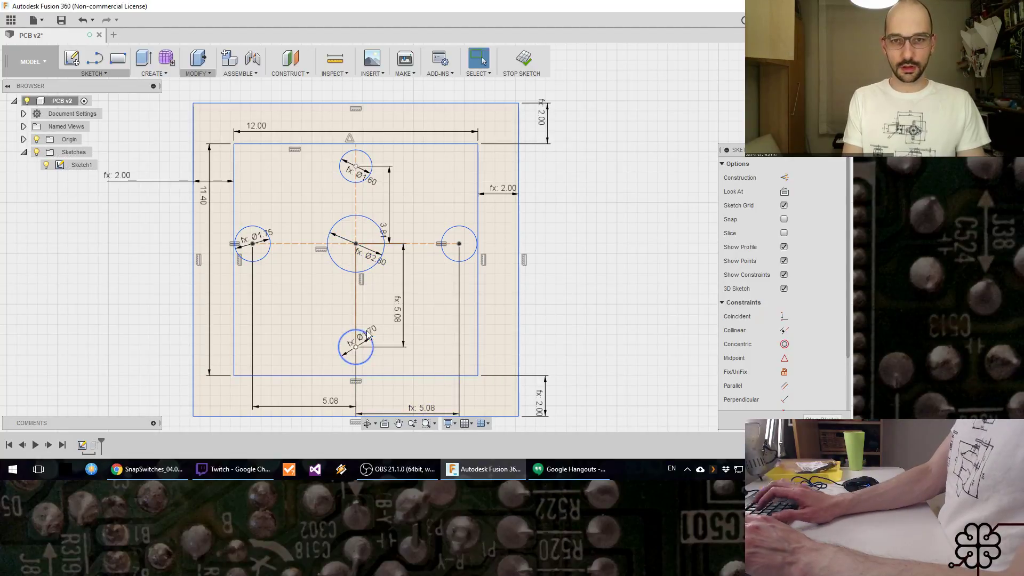
left_click(235, 469)
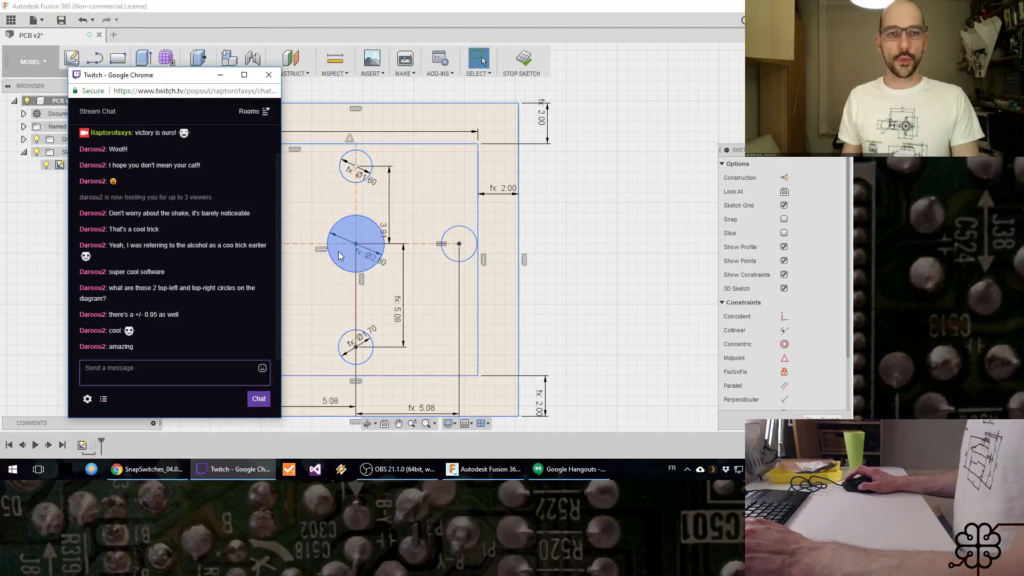
left_click(219, 75)
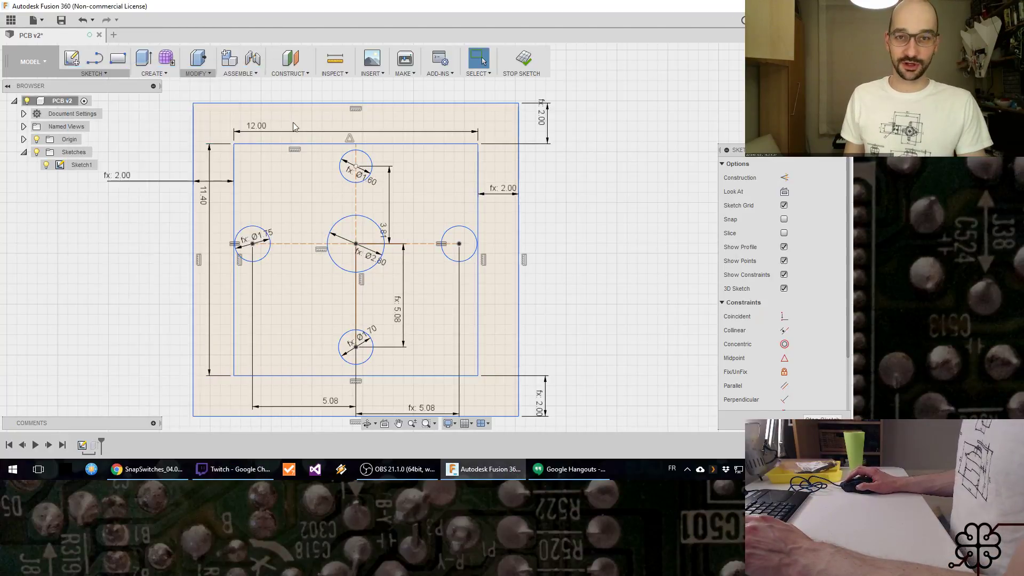
Step: Finish editing the footprint sketch and save the design as a new version
left_click(521, 60)
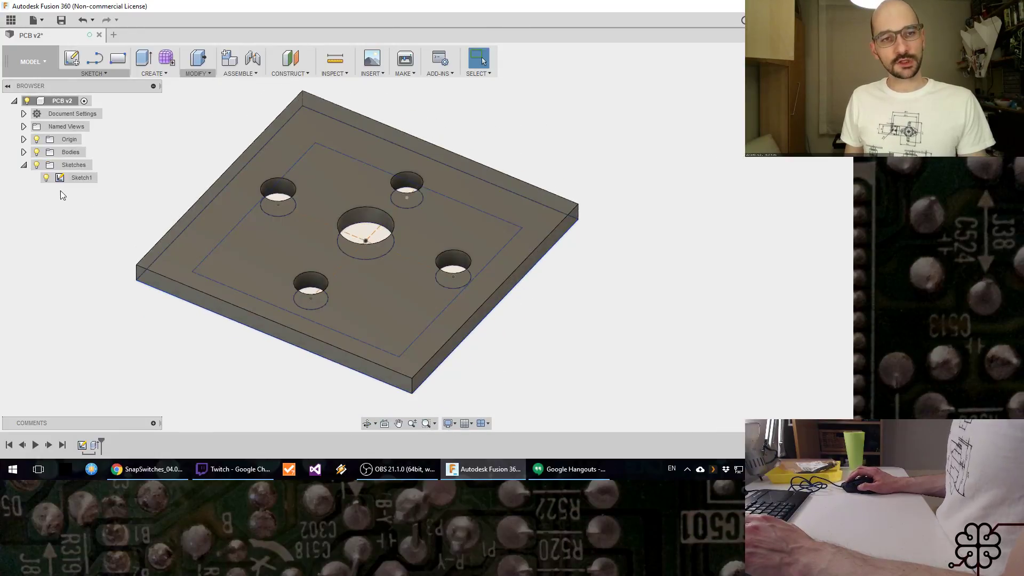
left_click(46, 177)
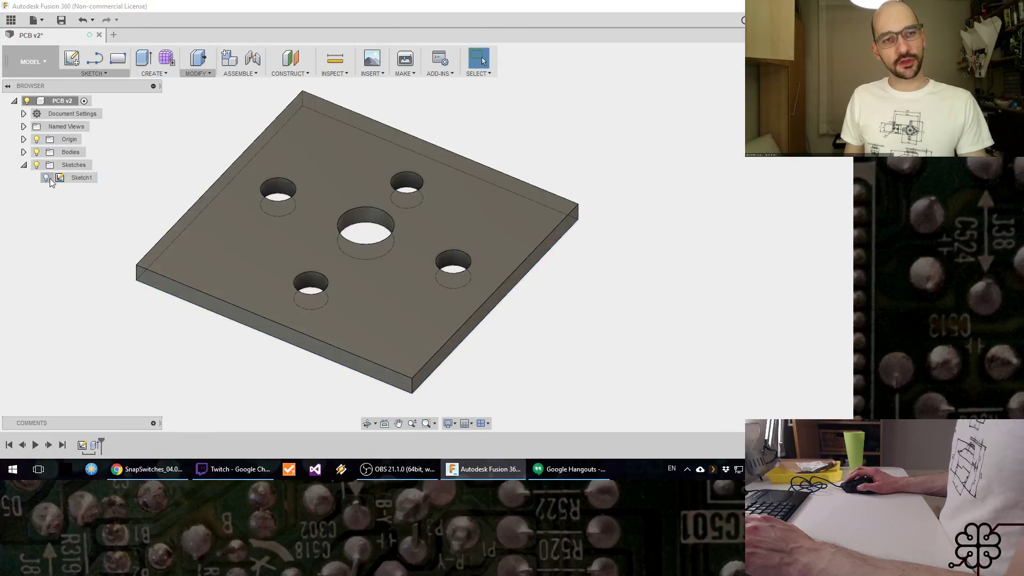
left_click(50, 179)
mouse_move(211, 213)
middle_mouse_down("shift")
mouse_move(229, 237)
mouse_move(249, 241)
middle_mouse_up("shift")
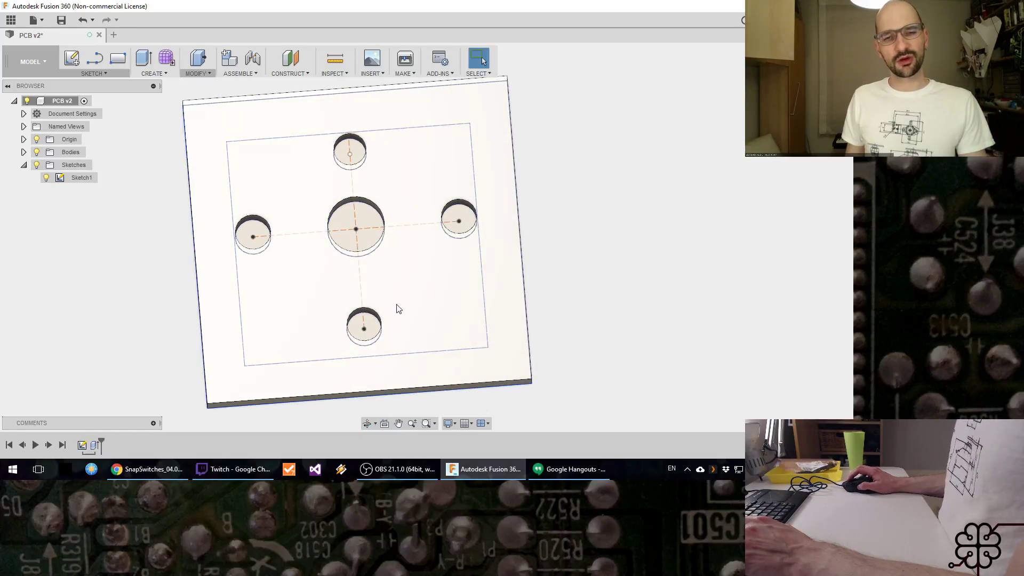
middle_click_drag(536, 325, 528, 250, "shift")
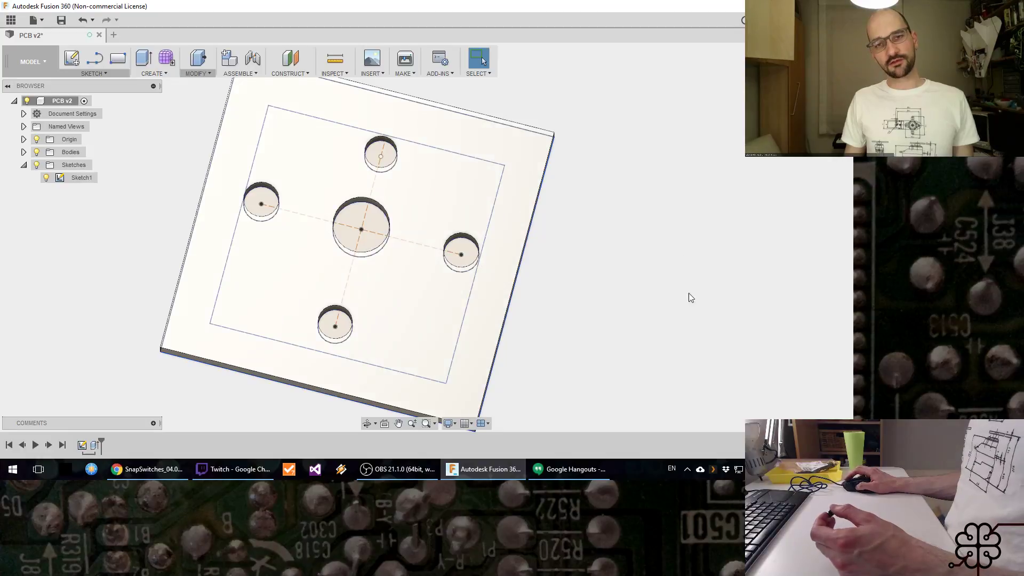
left_click(62, 20)
left_click(426, 244)
Step: Suppress the extrusion feature of the small test plate in the design history
scroll(587, 293, "down", 3)
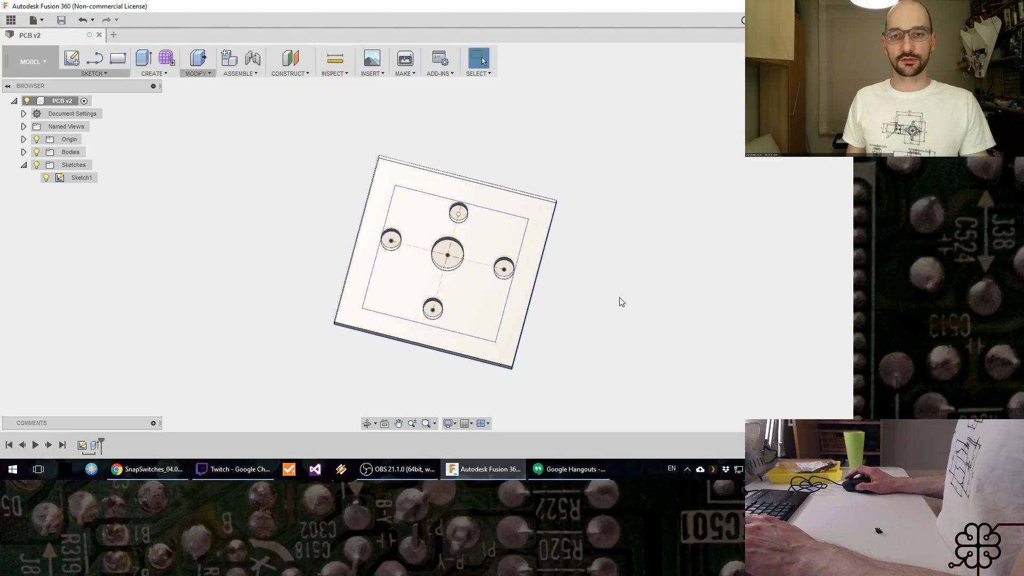
middle_click_drag(619, 296, 467, 257)
scroll(504, 218, "down", 3)
scroll(466, 258, "down", 3)
scroll(465, 258, "up", 5)
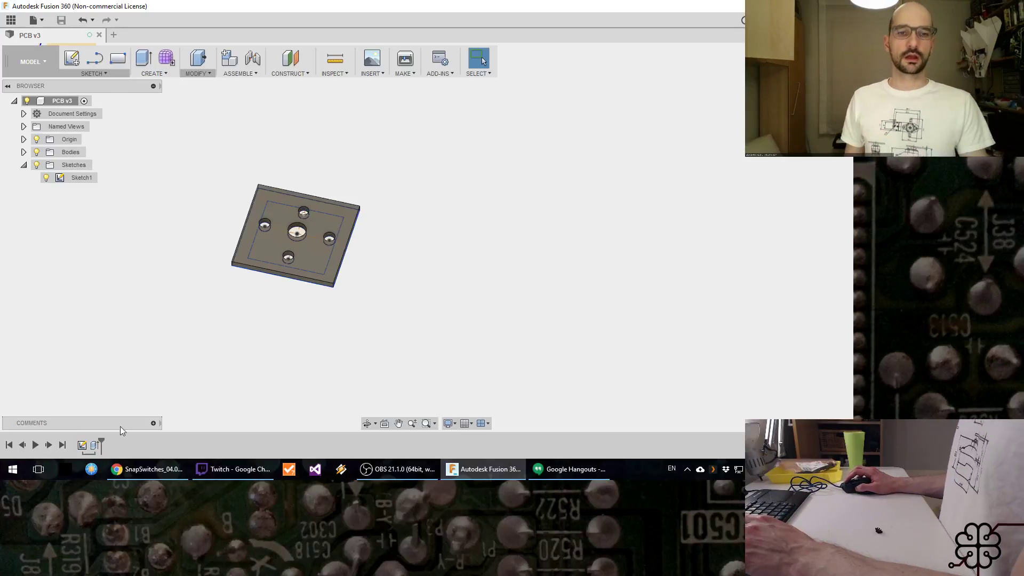
right_click(95, 446)
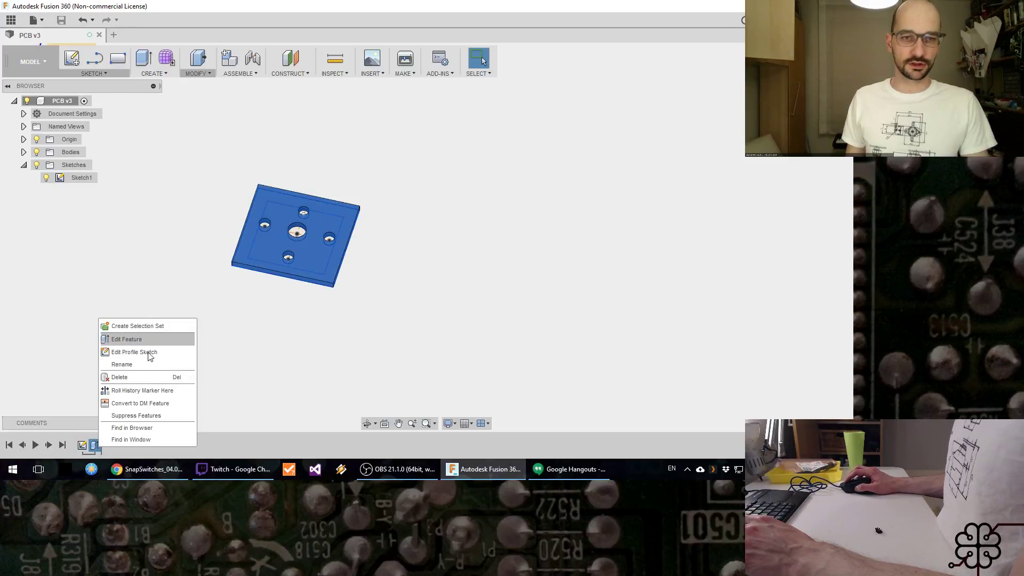
left_click(143, 415)
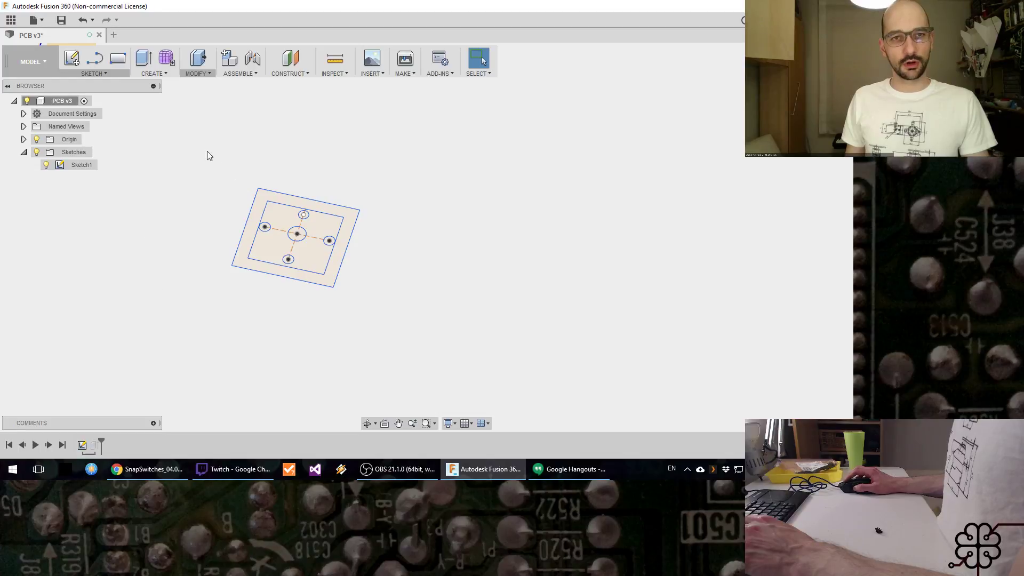
Step: Create a box on the footprint sketch's plane, enclosing the footprint at one end, about 95.8 mm by 24.8 mm and 1 mm high
left_click(151, 66)
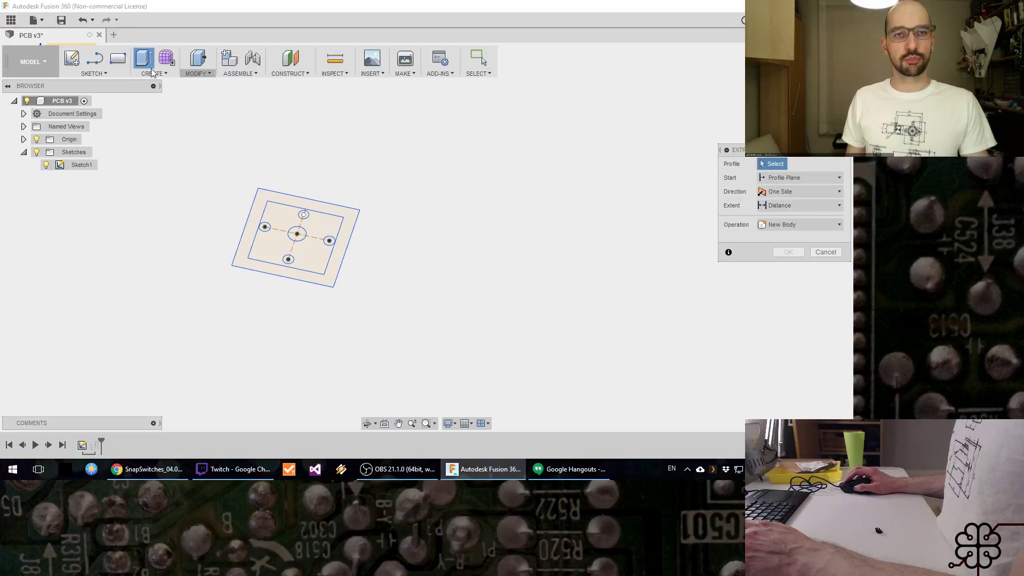
key("Escape")
left_click(154, 73)
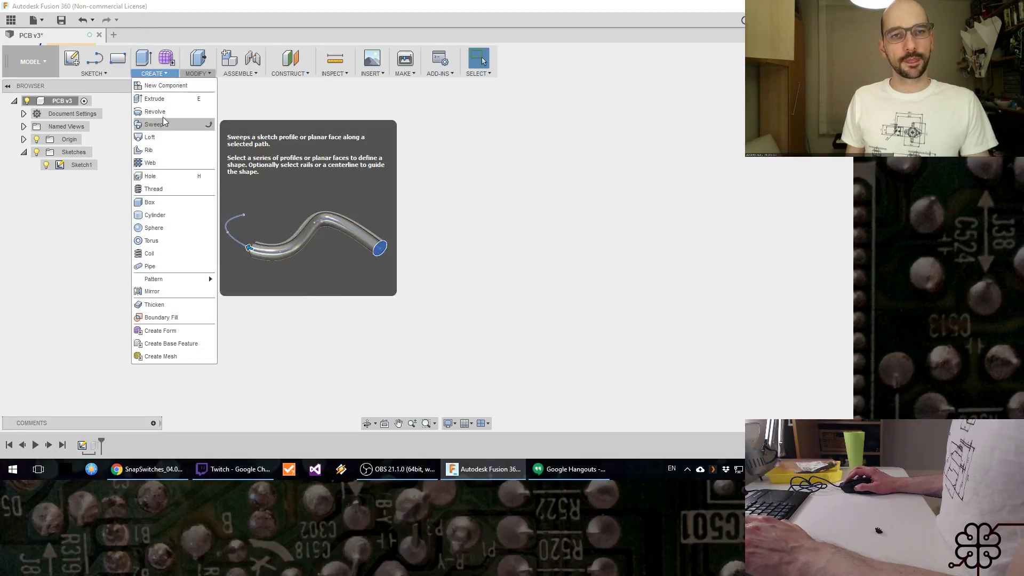
left_click(169, 201)
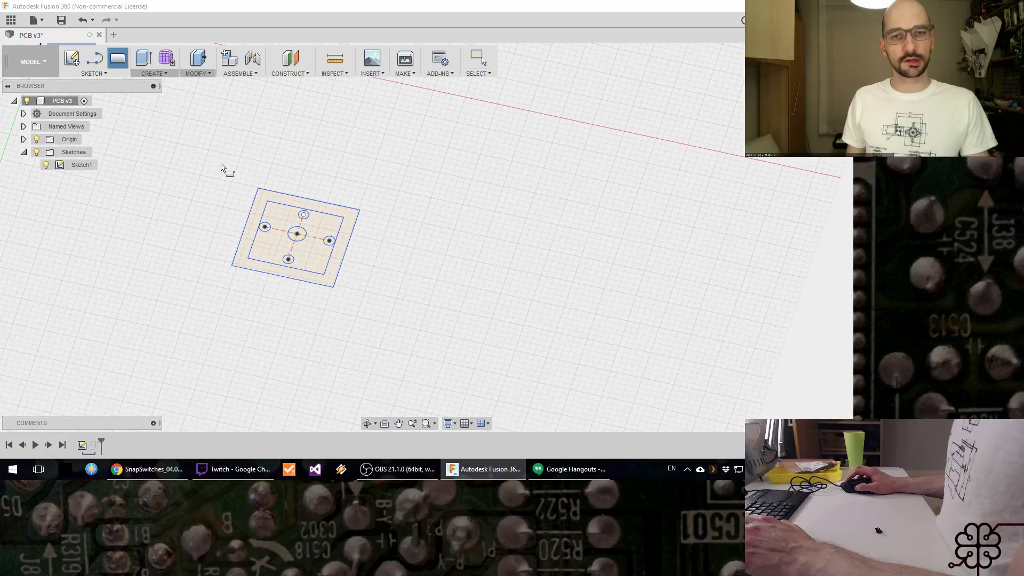
left_click(219, 153)
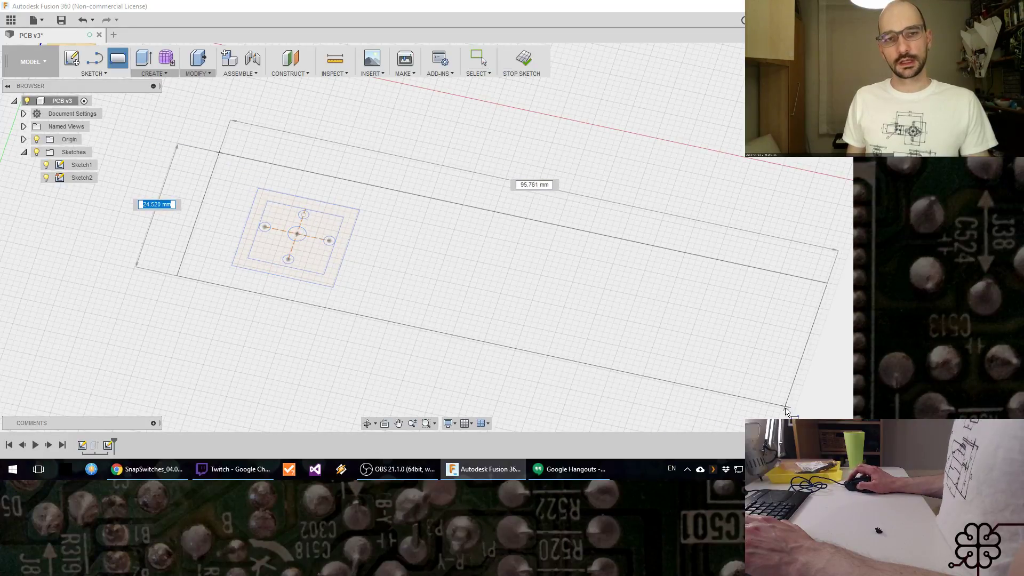
left_click(787, 406)
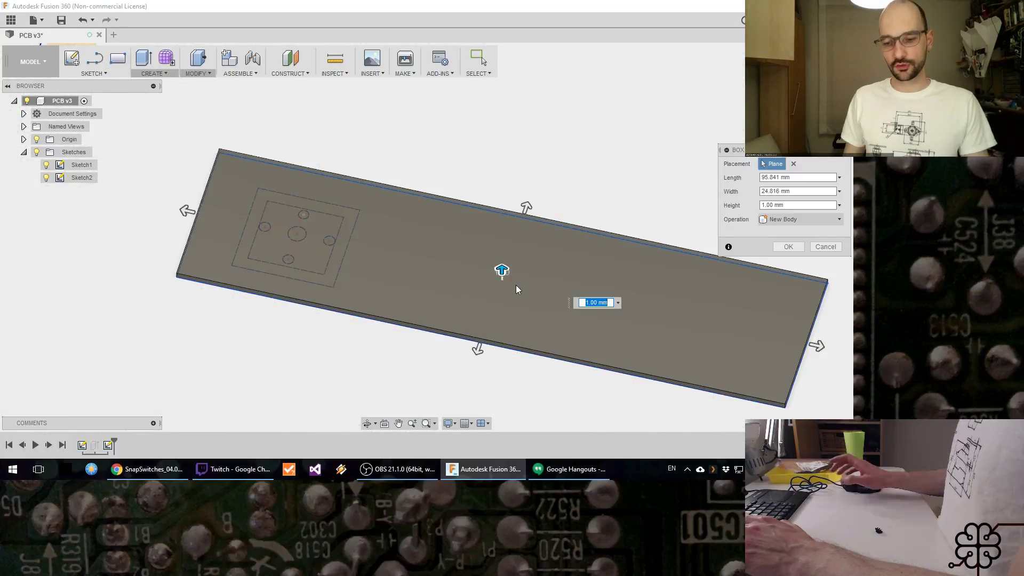
key("Return")
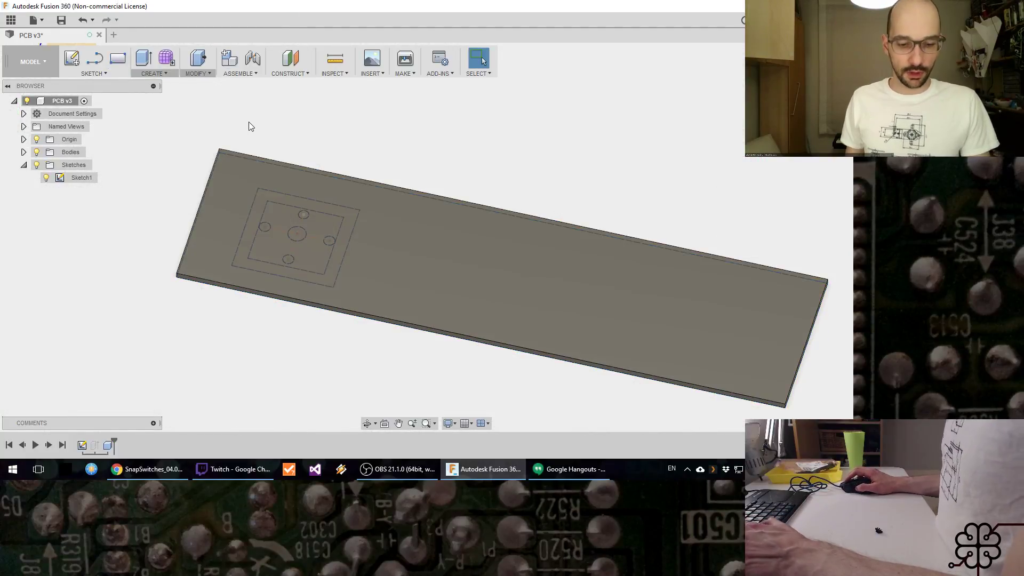
Step: Set up an extrusion of the four outer hole circles of the footprint sketch, about 19 mm upward as a cut through the plate
key("e")
left_click(37, 153)
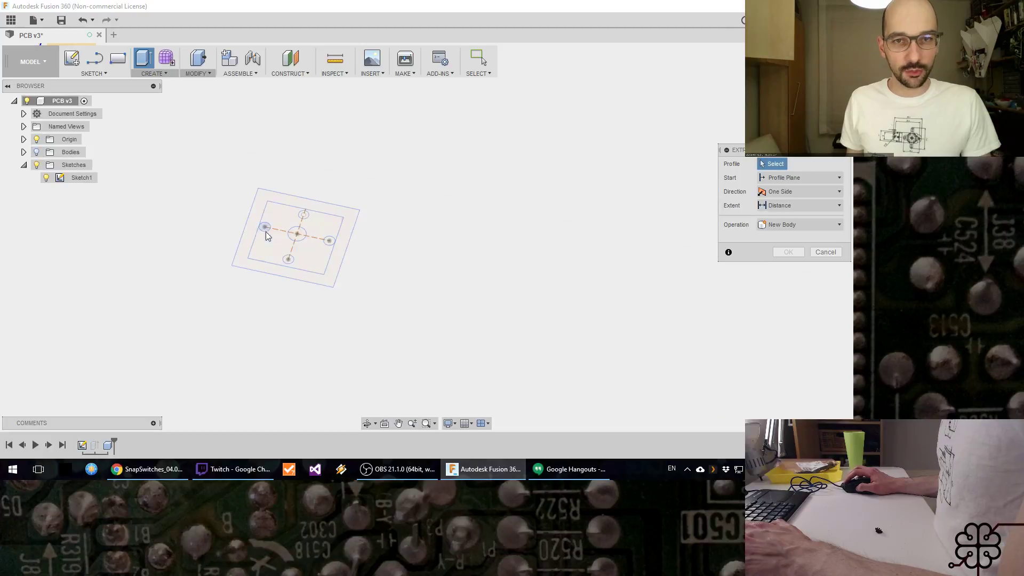
left_click(264, 229)
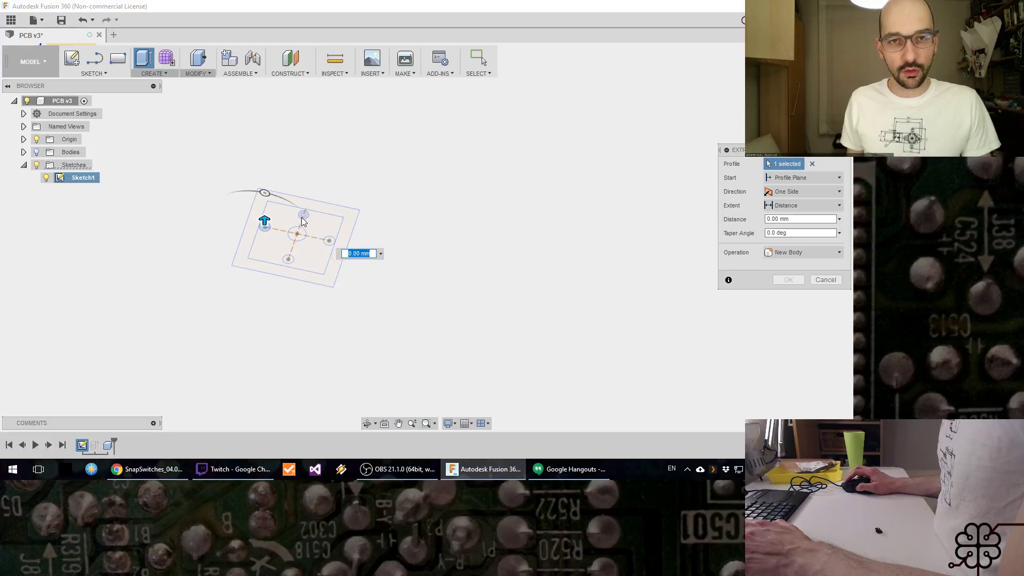
left_click(304, 214)
left_click(328, 240)
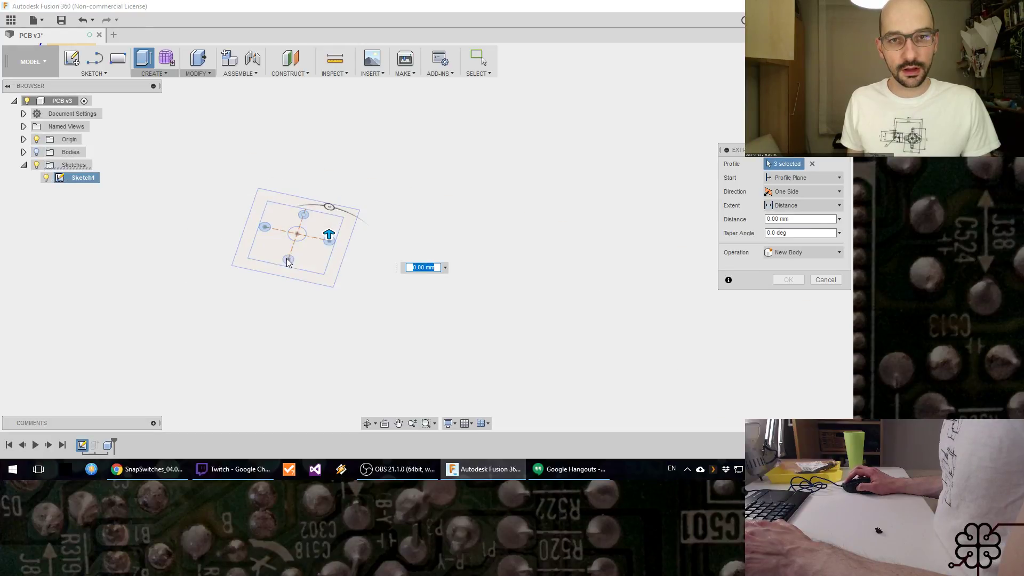
left_click(288, 259)
left_click(37, 152)
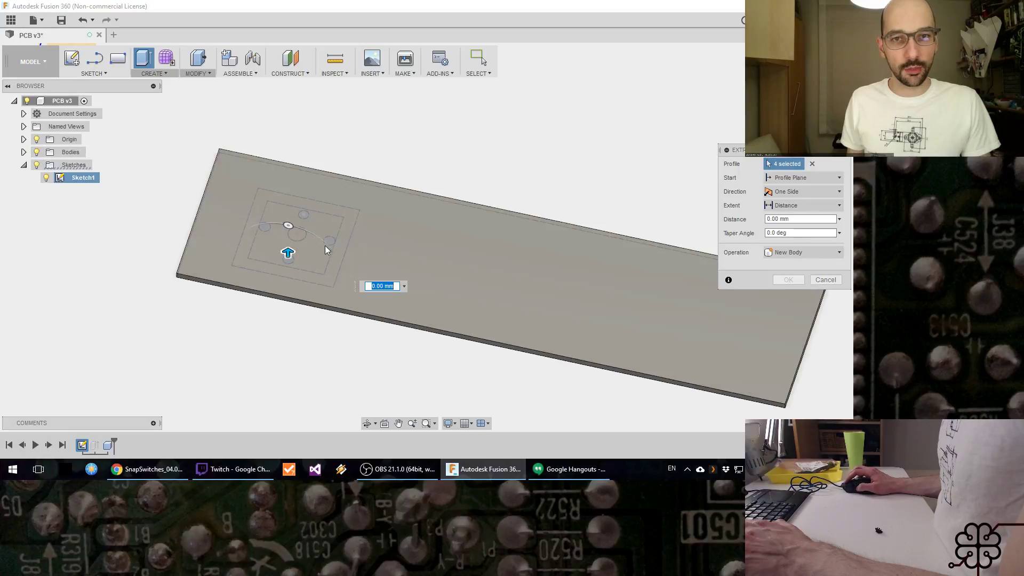
left_click_drag(288, 253, 288, 177)
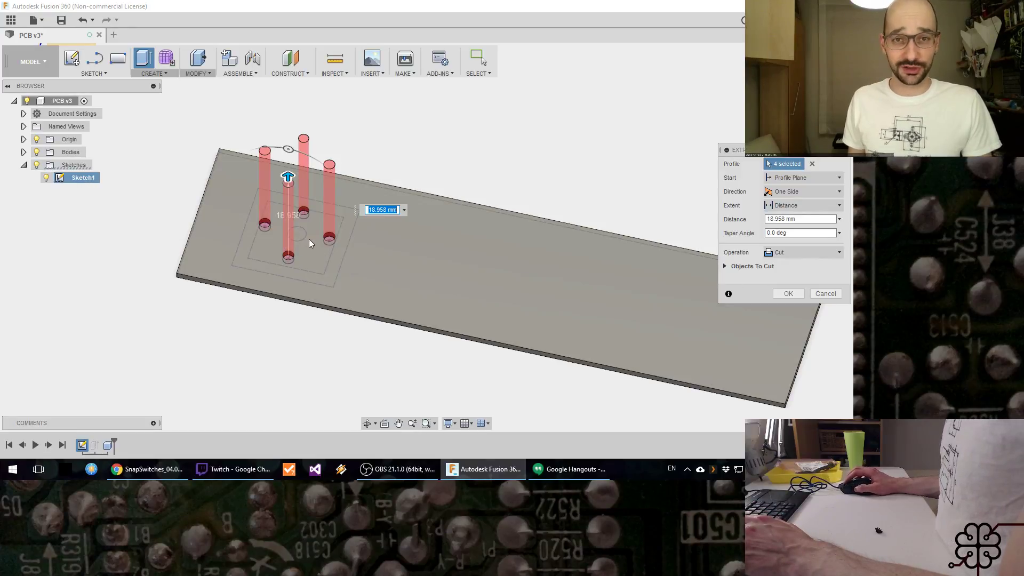
Step: Add the central hole circle to the extrusion and cut all five holes through the plate
left_click(36, 152)
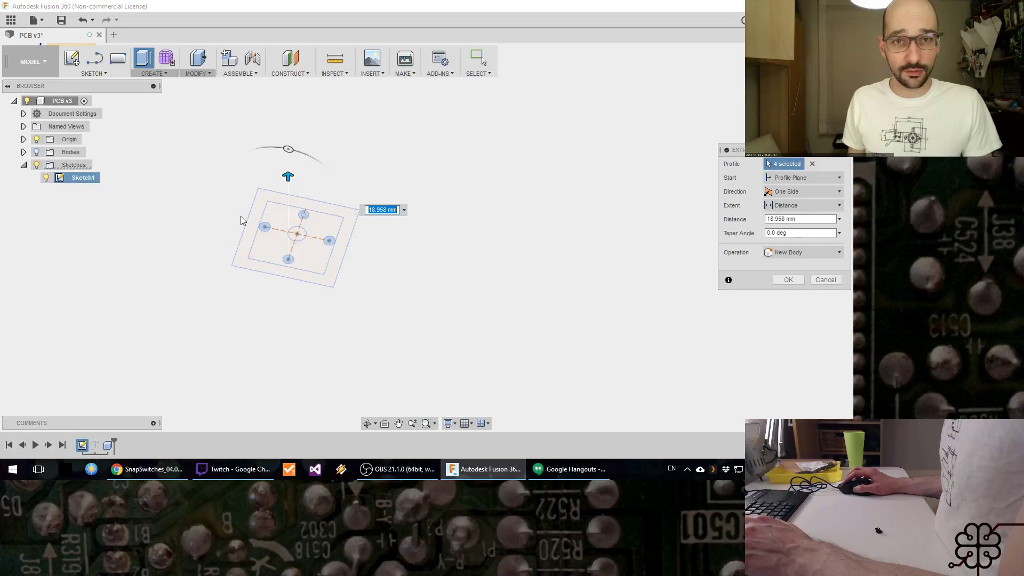
left_click(297, 233)
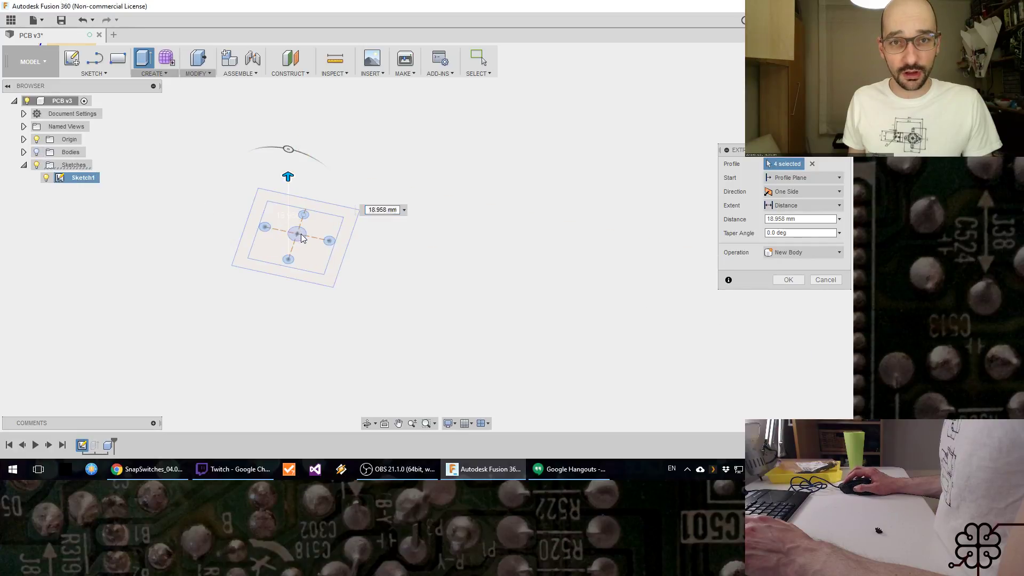
left_click(36, 152)
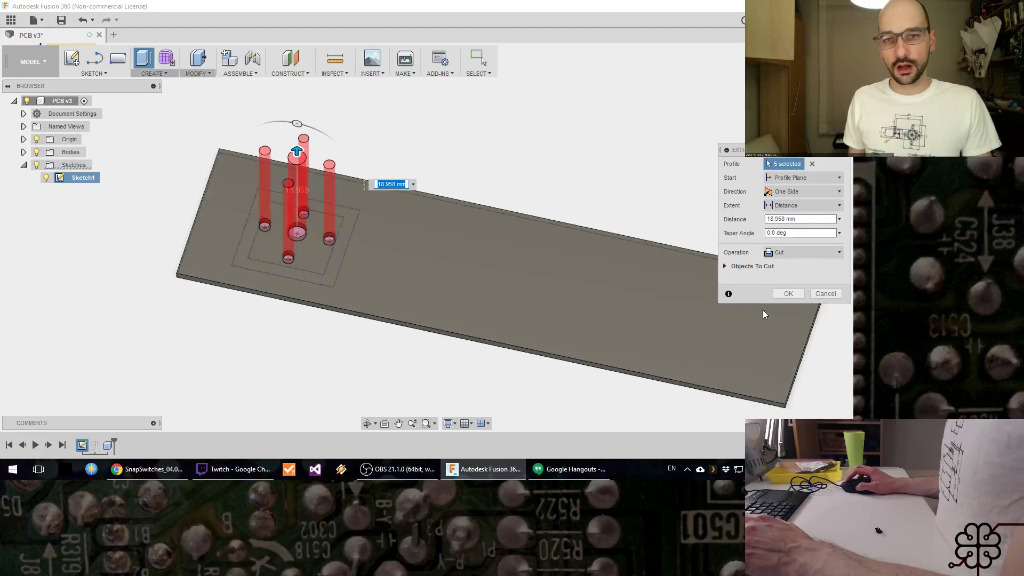
left_click(786, 297)
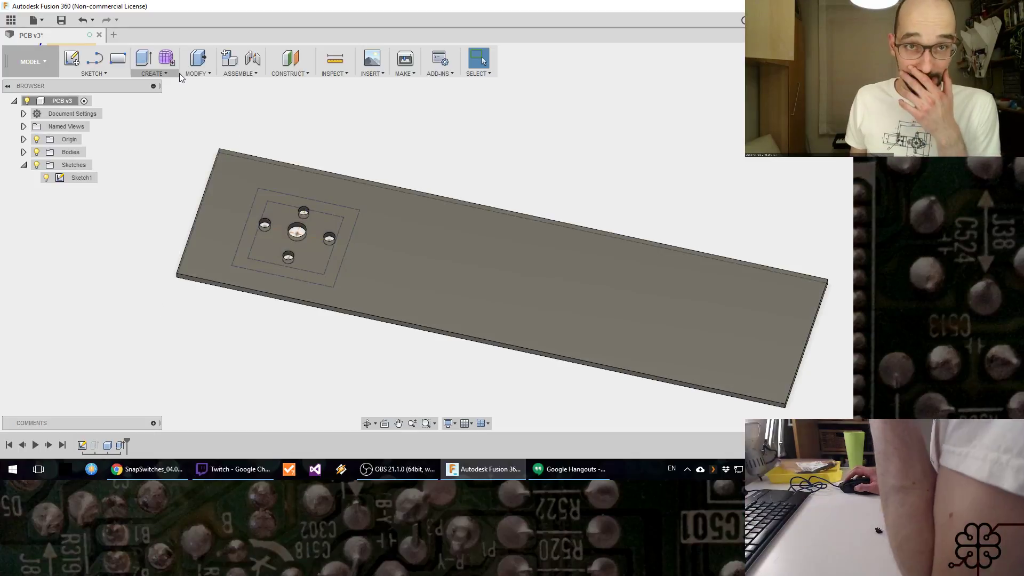
Step: Start a rectangular pattern of the Features type and select the extruded cut of the five footprint holes as its object
left_click(184, 73)
left_click(178, 73)
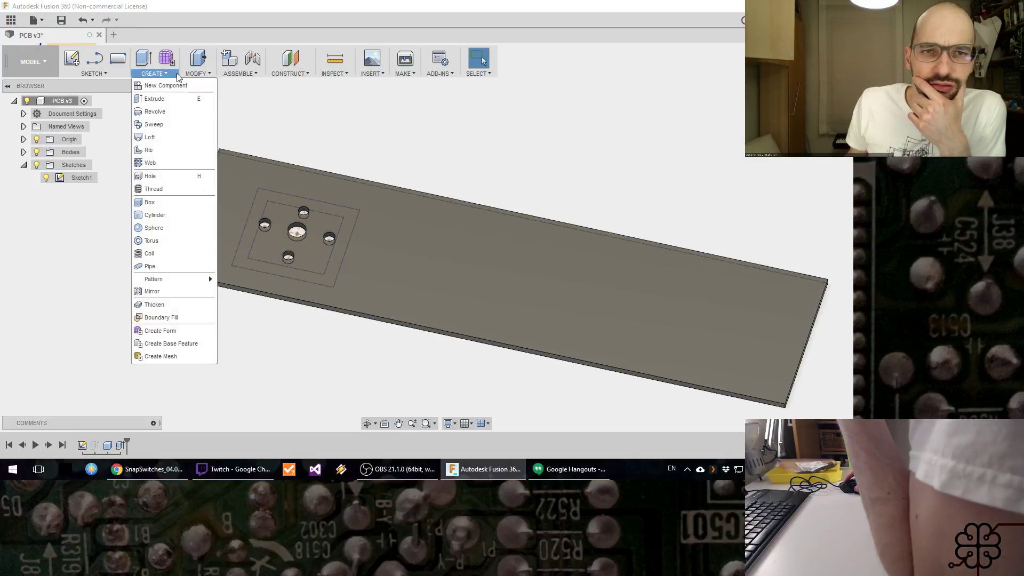
mouse_move(179, 289)
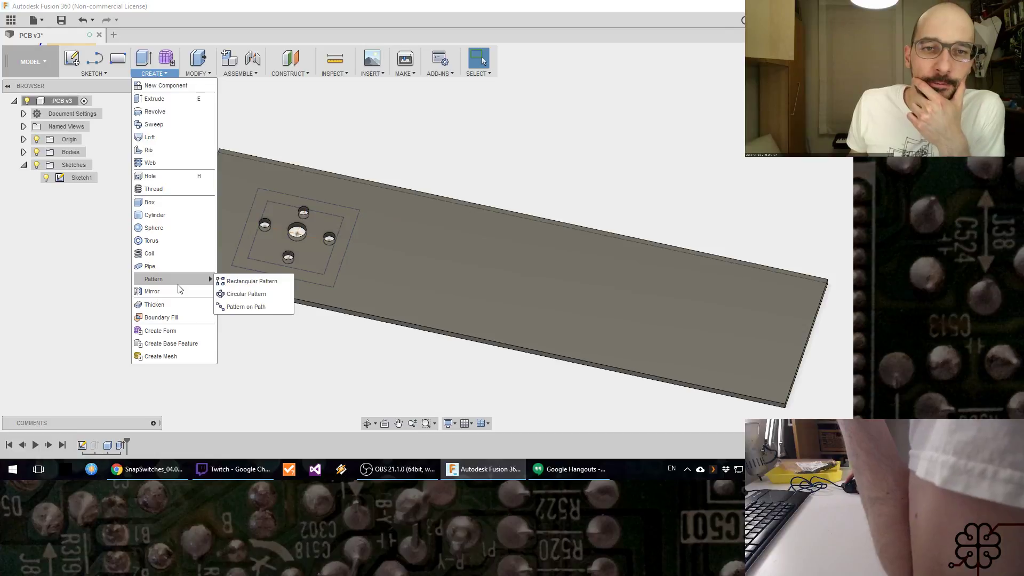
left_click(238, 277)
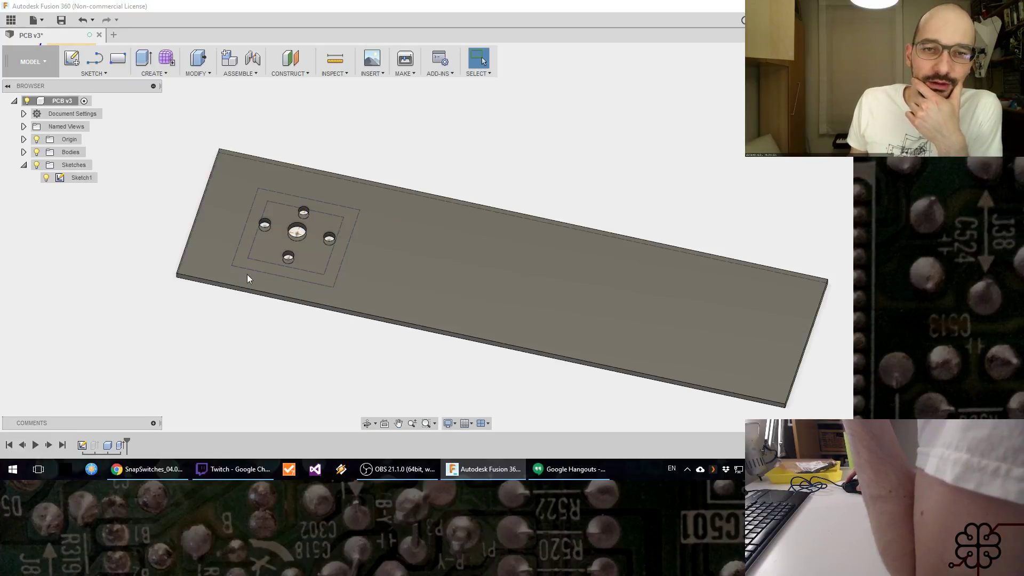
left_click(793, 165)
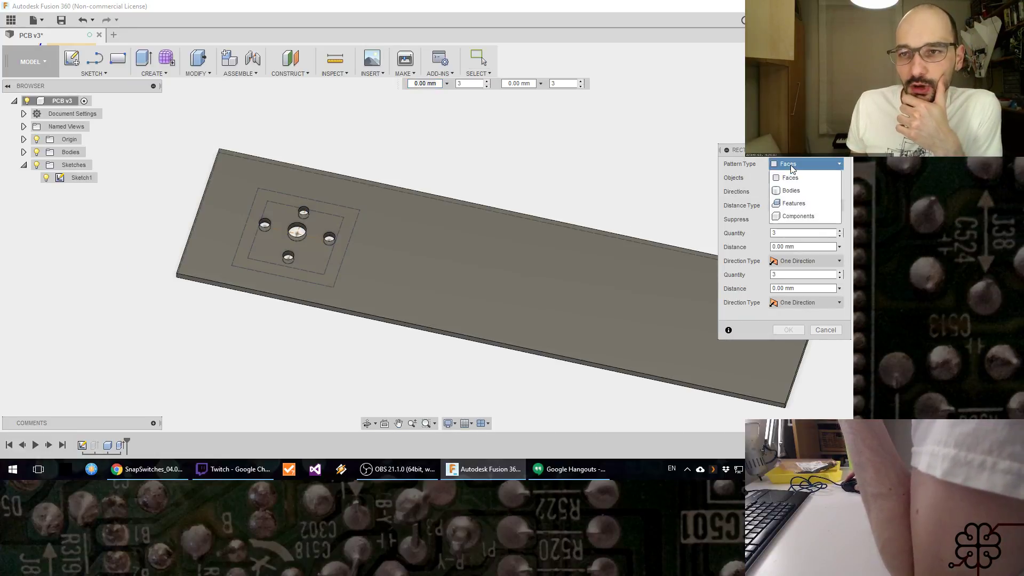
left_click(808, 206)
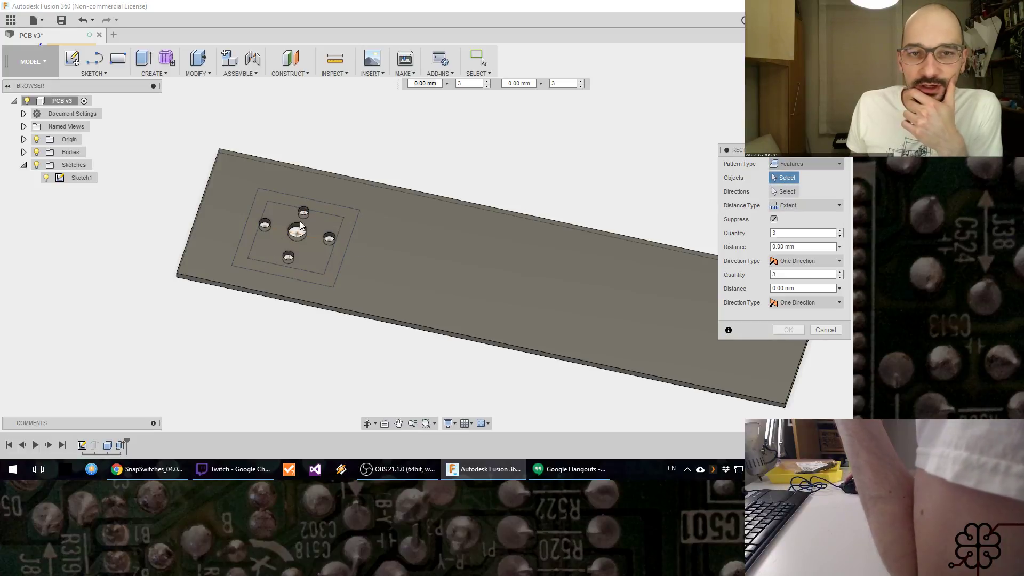
left_click(305, 208)
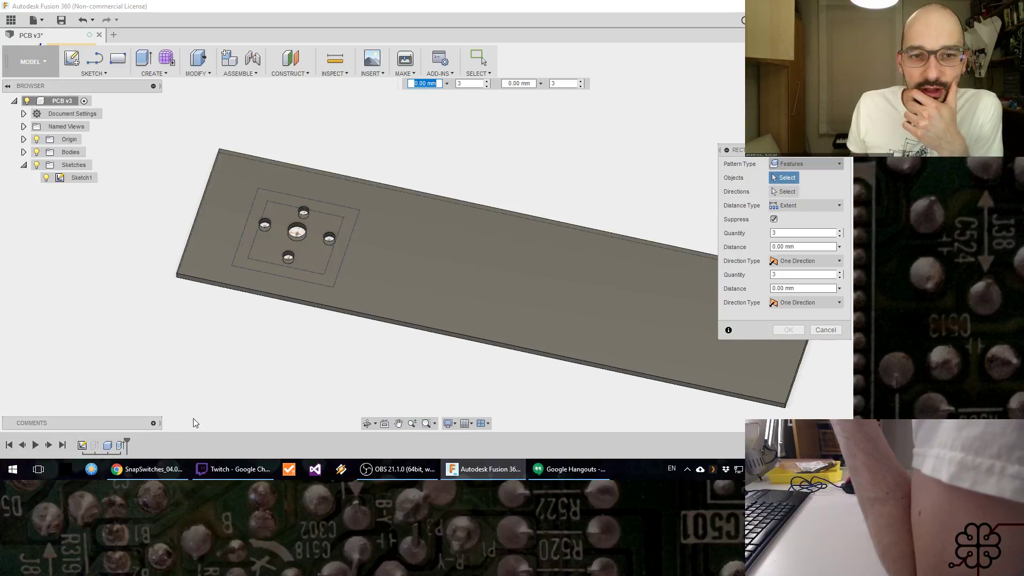
left_click(122, 445)
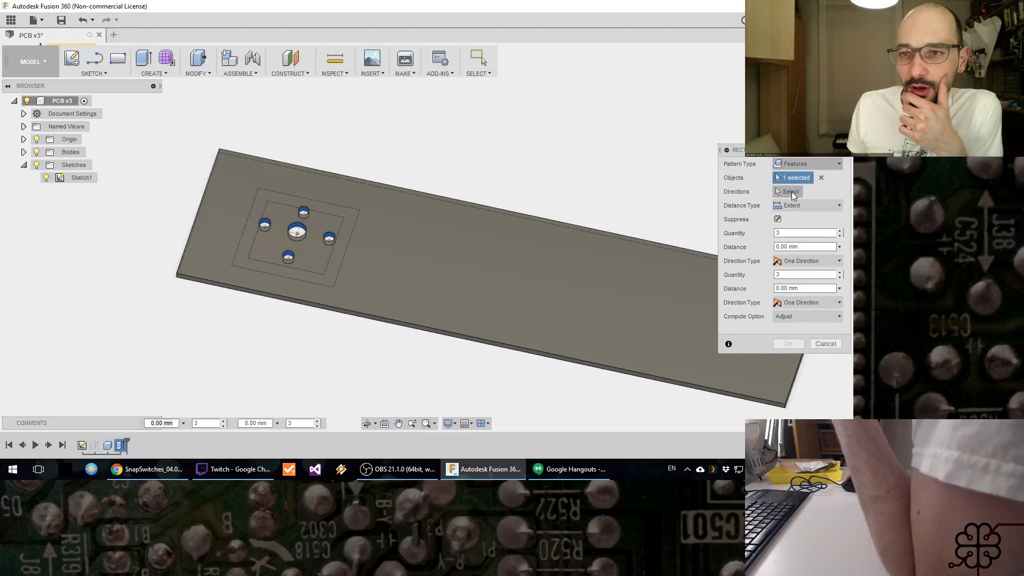
Step: Set the pattern direction along the plate's long edge and place its extent at about 39.7 mm
left_click(793, 193)
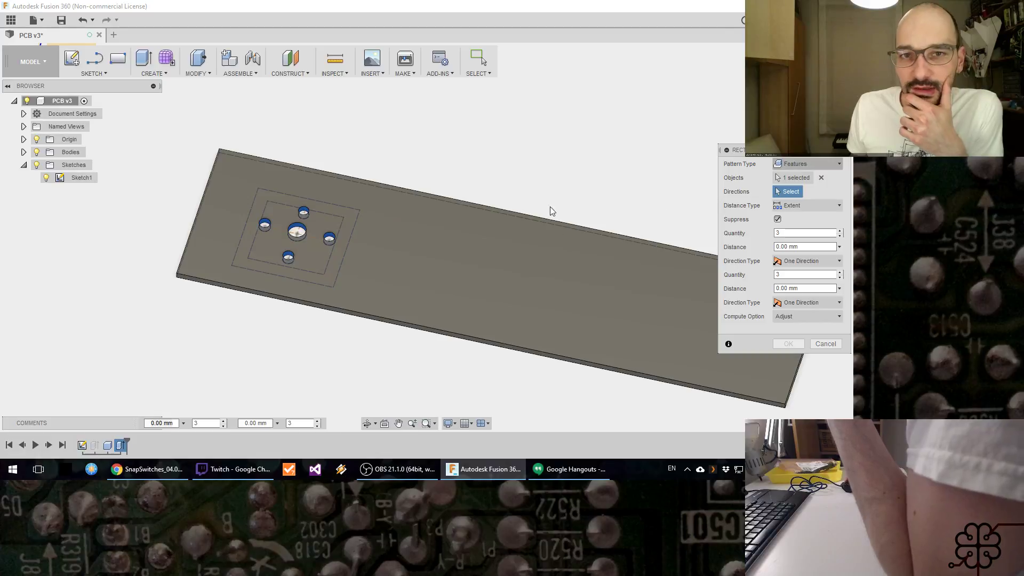
scroll(398, 144, "down", 5)
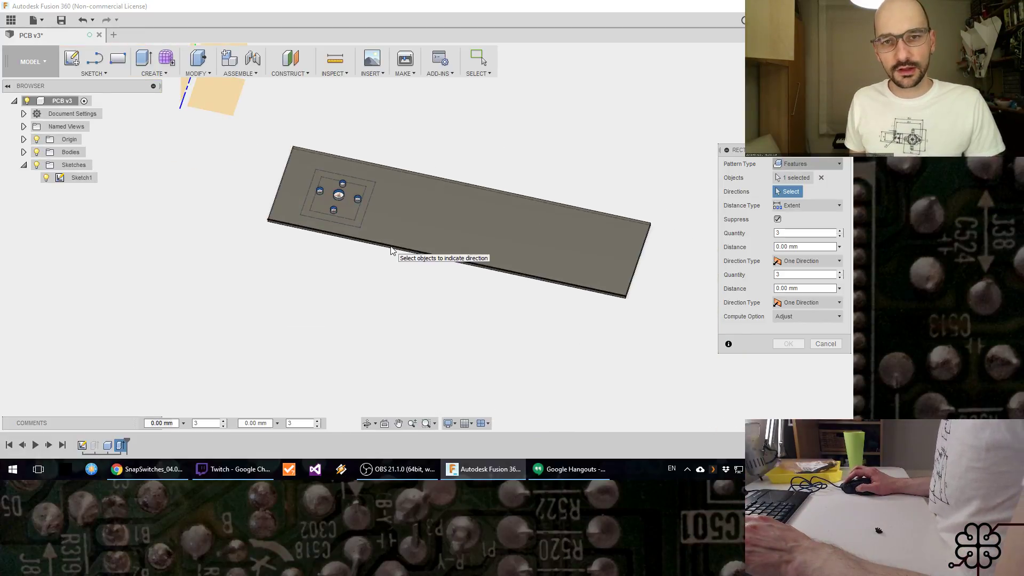
left_click(391, 253)
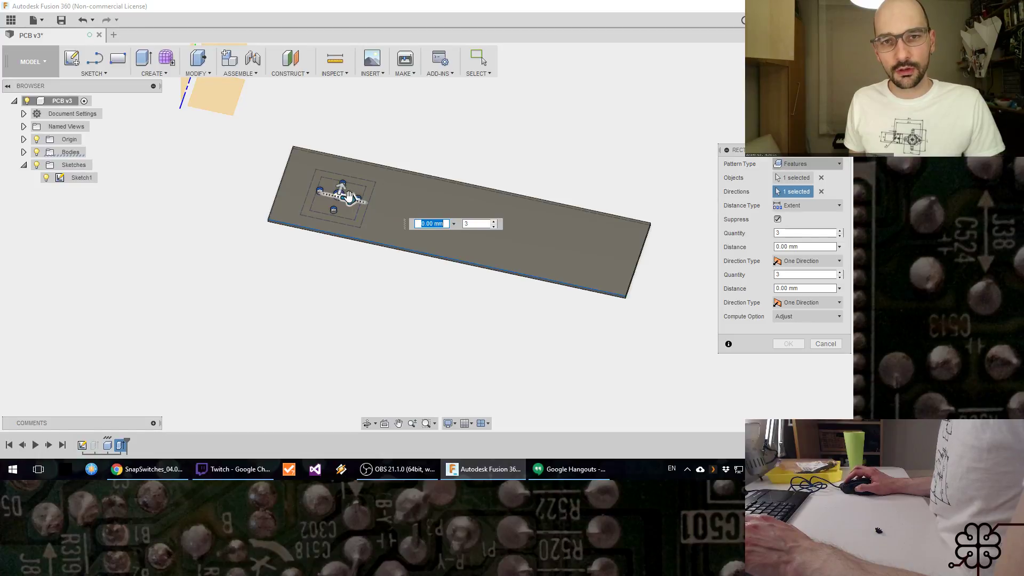
left_click_drag(348, 197, 641, 261)
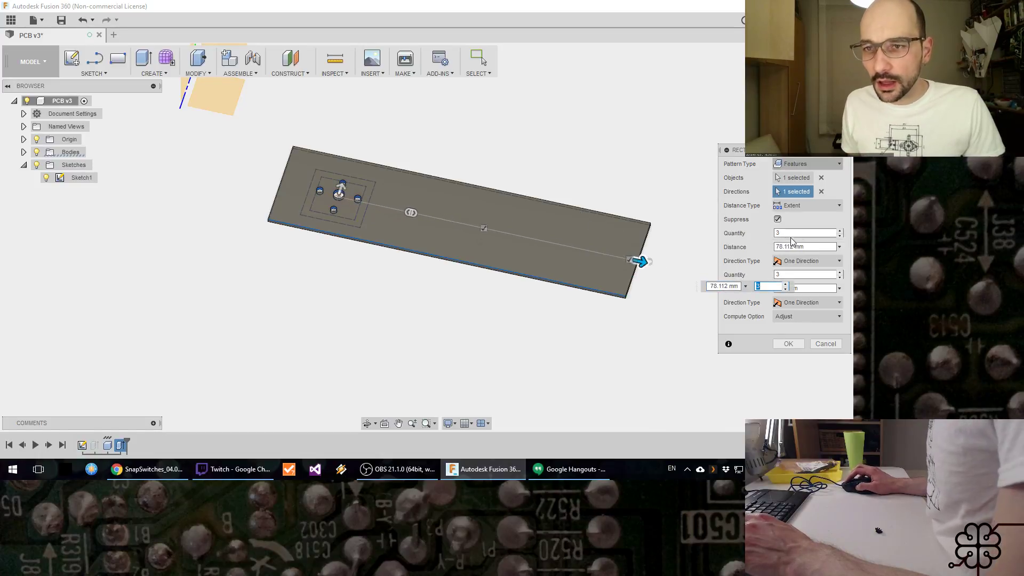
left_click(643, 263)
left_click_drag(643, 262, 497, 231)
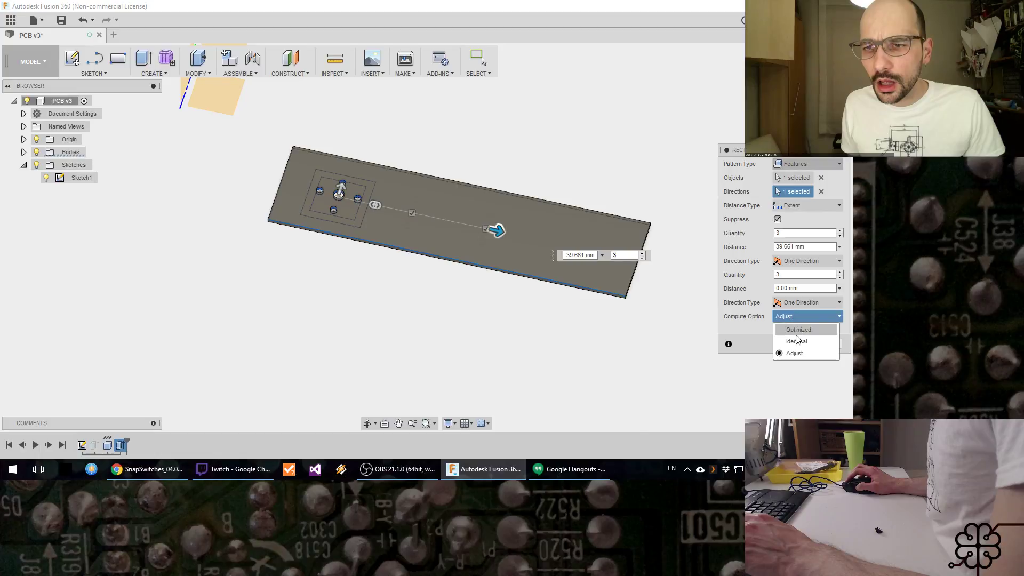
left_click(797, 341)
left_click(802, 315)
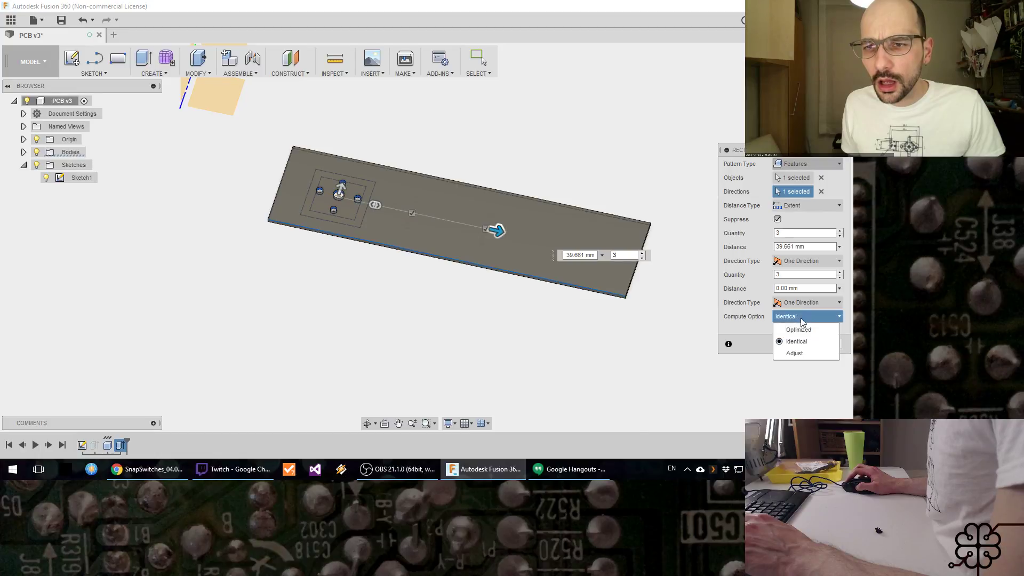
left_click(793, 348)
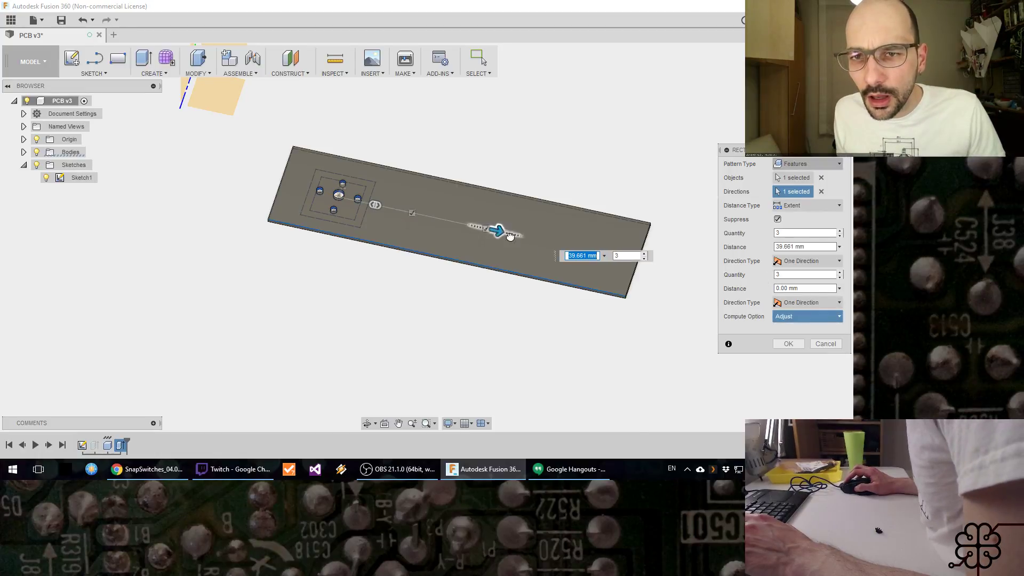
Step: Stretch the pattern's extent to about 70.5 mm and create it with three instances
left_click_drag(496, 231, 612, 256)
key("Tab")
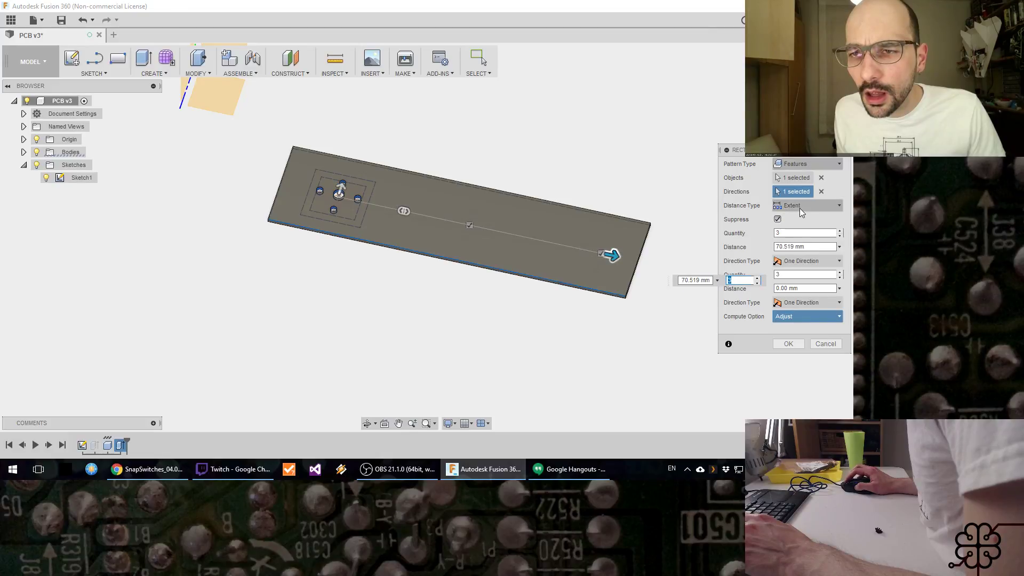
left_click(777, 220)
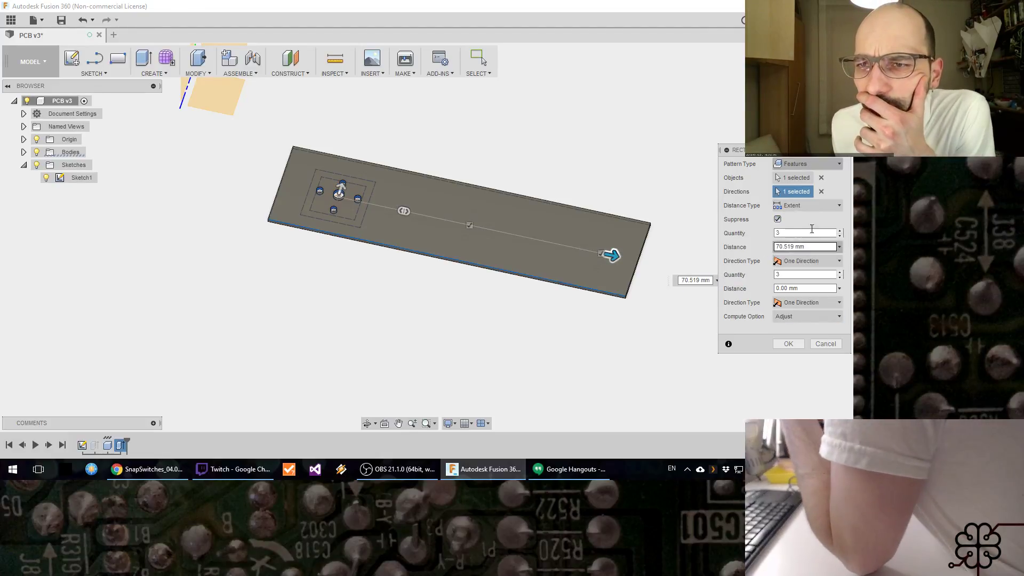
left_click(788, 344)
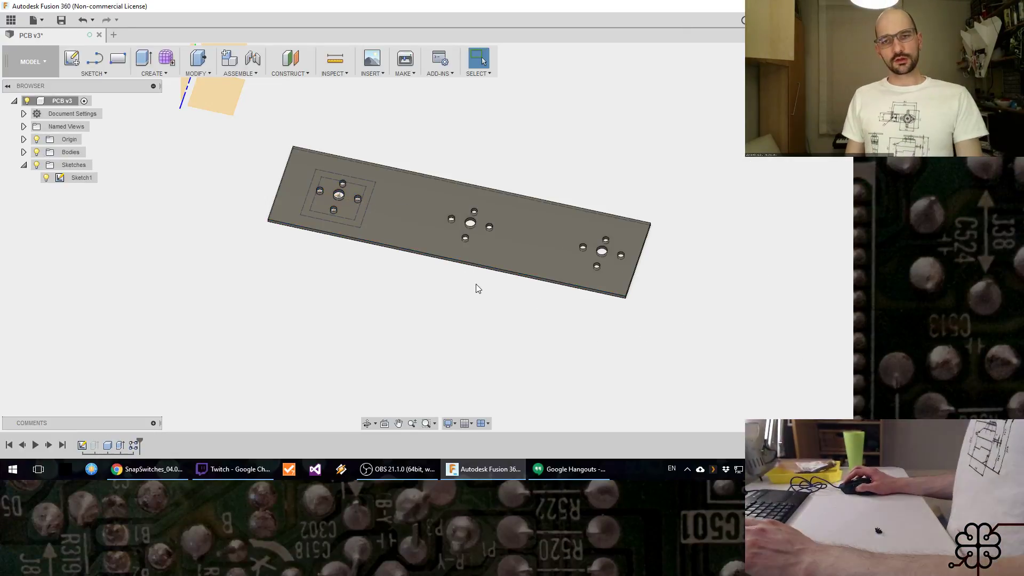
Step: Edit the hole pattern to five instances over an extent of about 48 mm
right_click(134, 446)
left_click(176, 353)
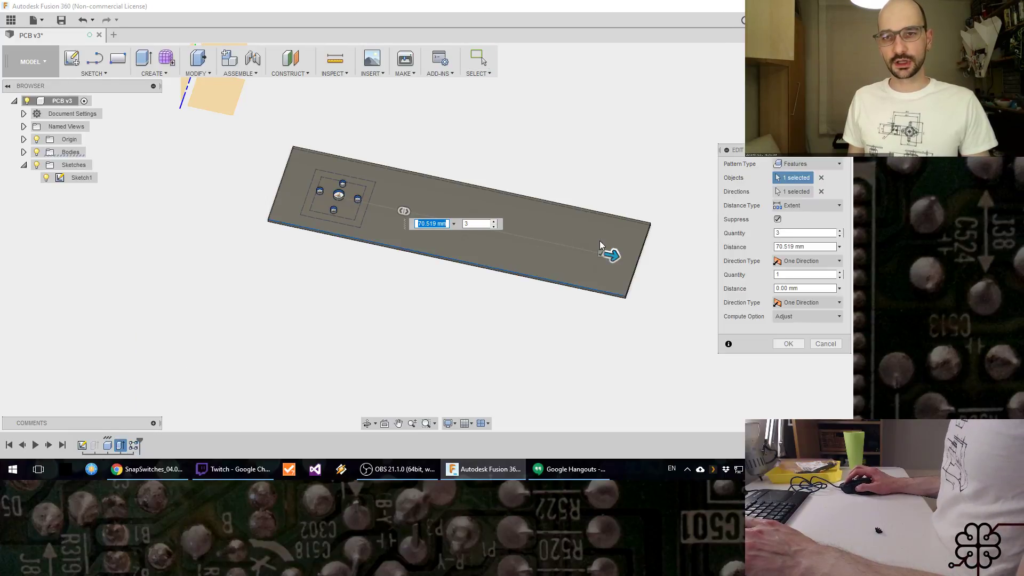
left_click_drag(616, 255, 532, 239)
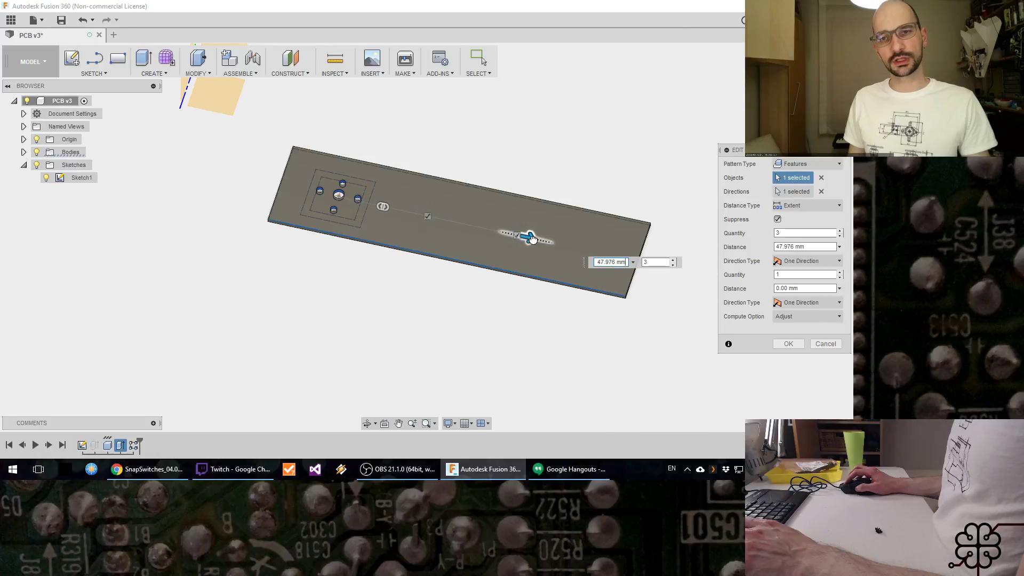
key("Return")
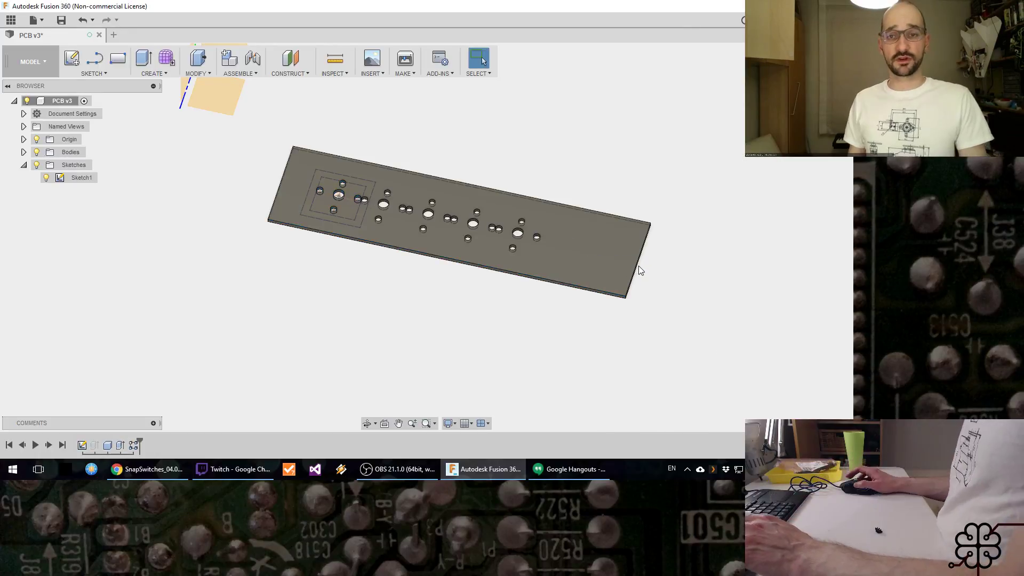
Step: Edit the hole pattern again and stretch its extent along the plate to about 65.1 mm
right_click(134, 445)
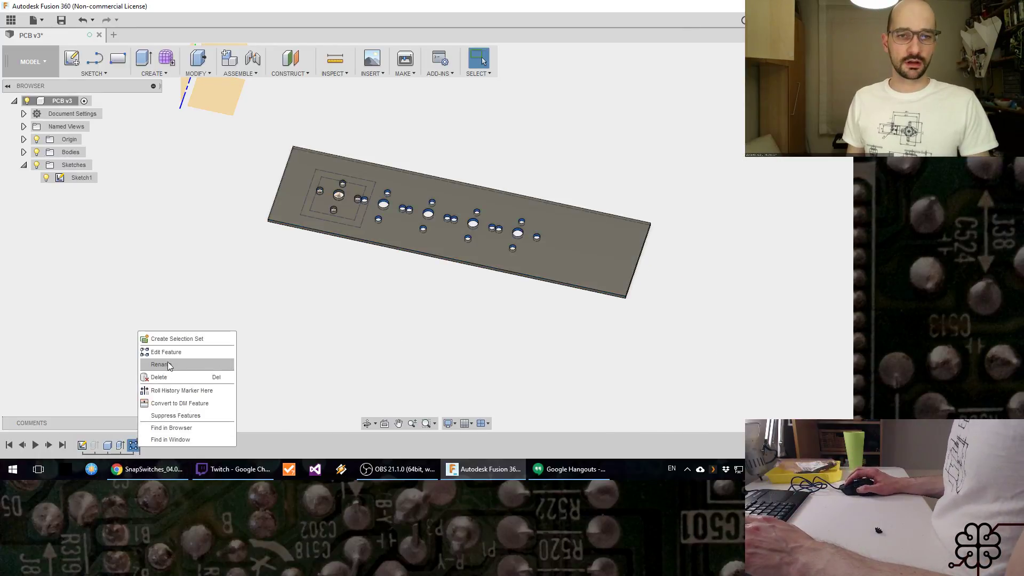
left_click(169, 354)
left_click_drag(526, 240, 627, 260)
key("Return")
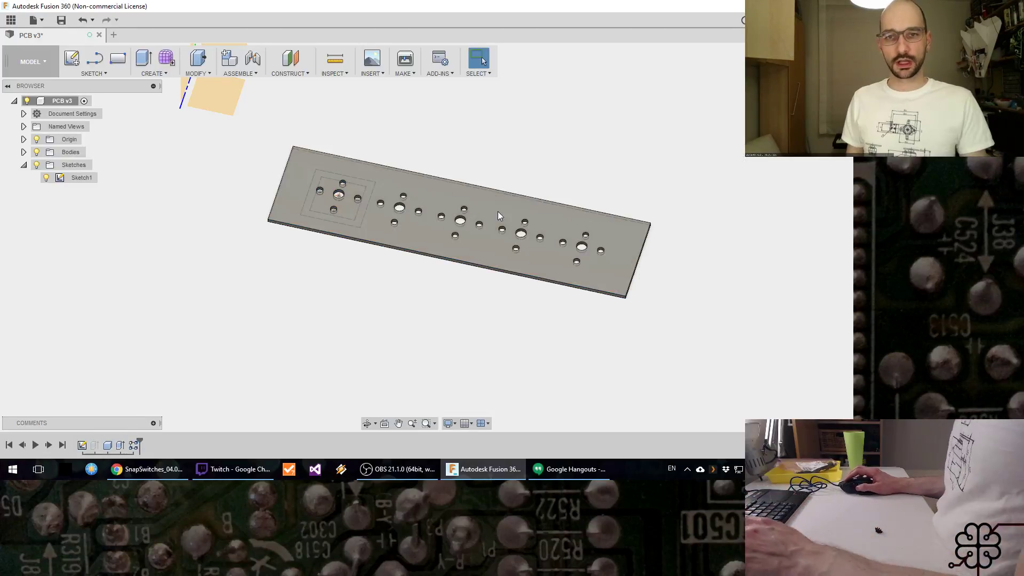
Step: Add a user parameter named NumKeys with no units and the expression 5
left_click(197, 64)
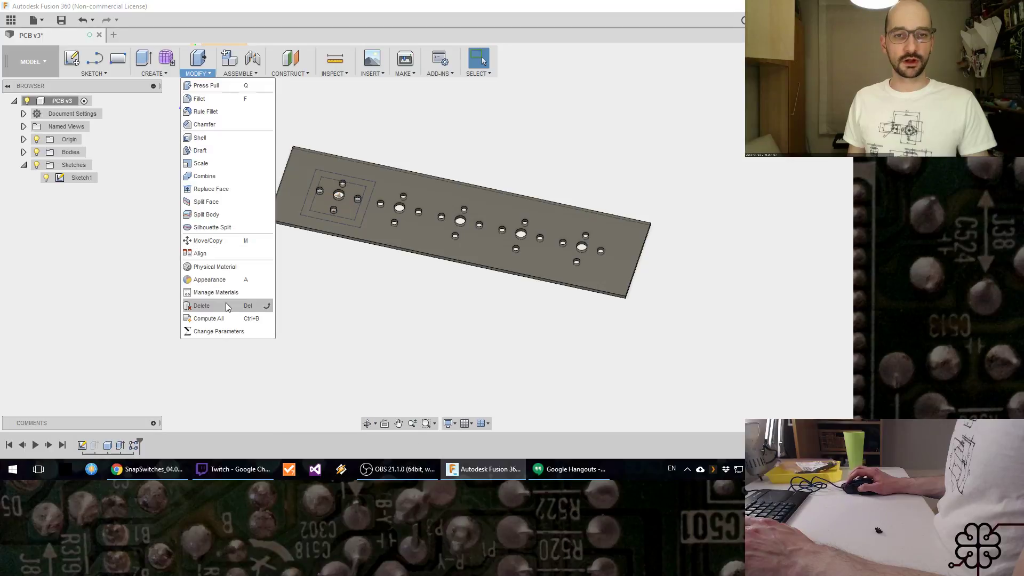
left_click(224, 331)
left_click(264, 147)
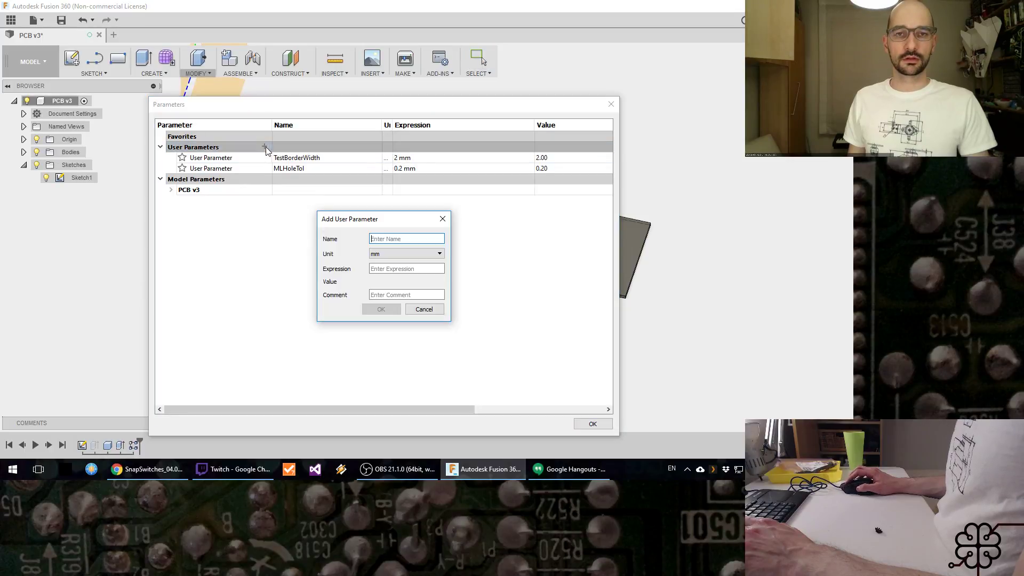
type("NumKeys")
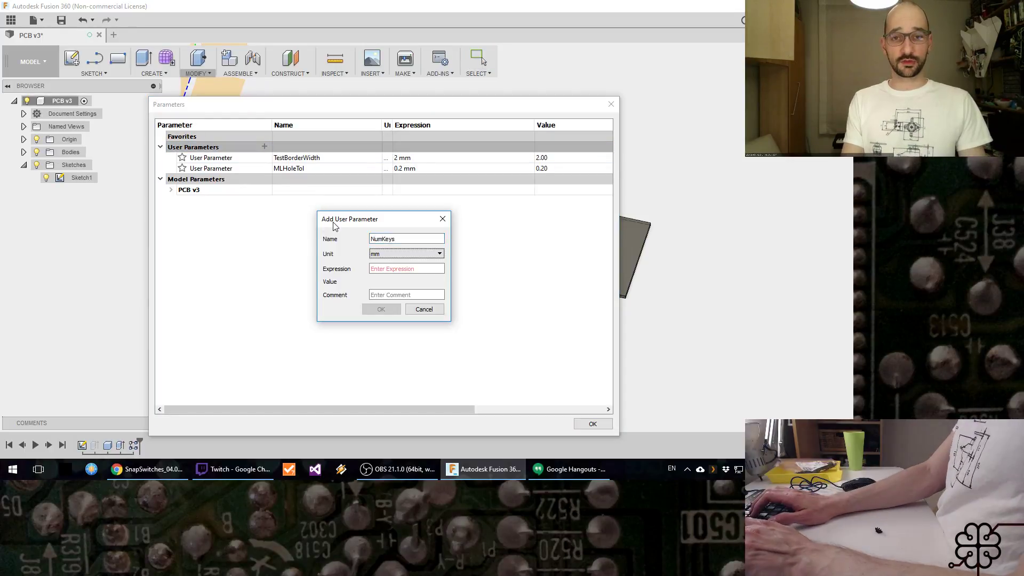
key("Tab")
left_click(390, 259)
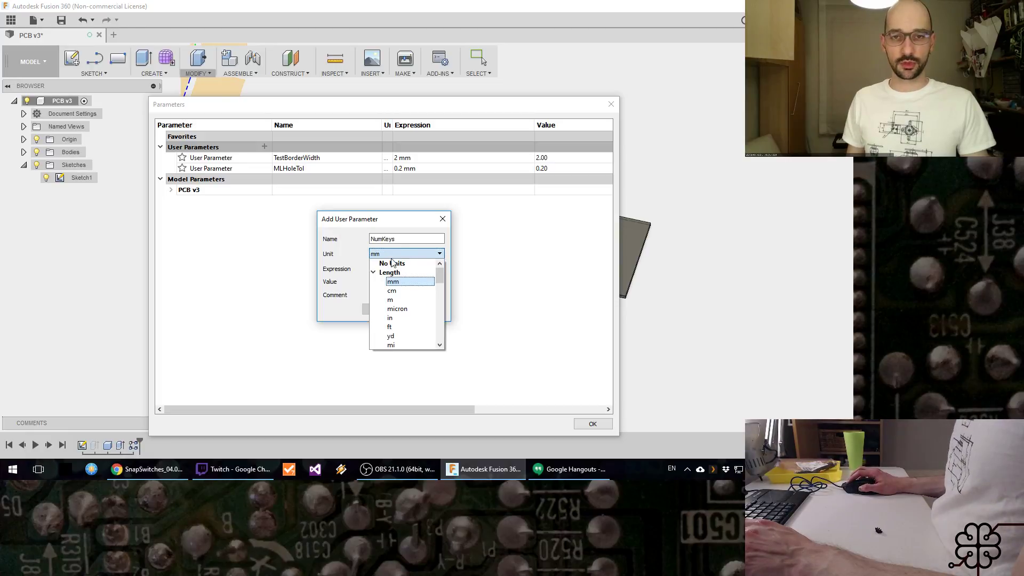
left_click(393, 266)
key("Tab")
type("5")
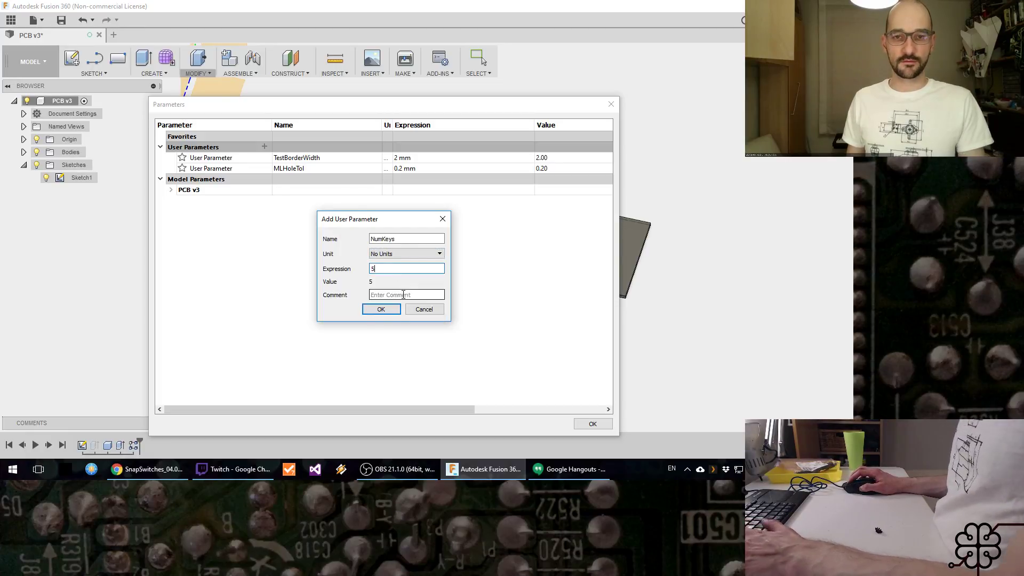
left_click(386, 310)
left_click(593, 424)
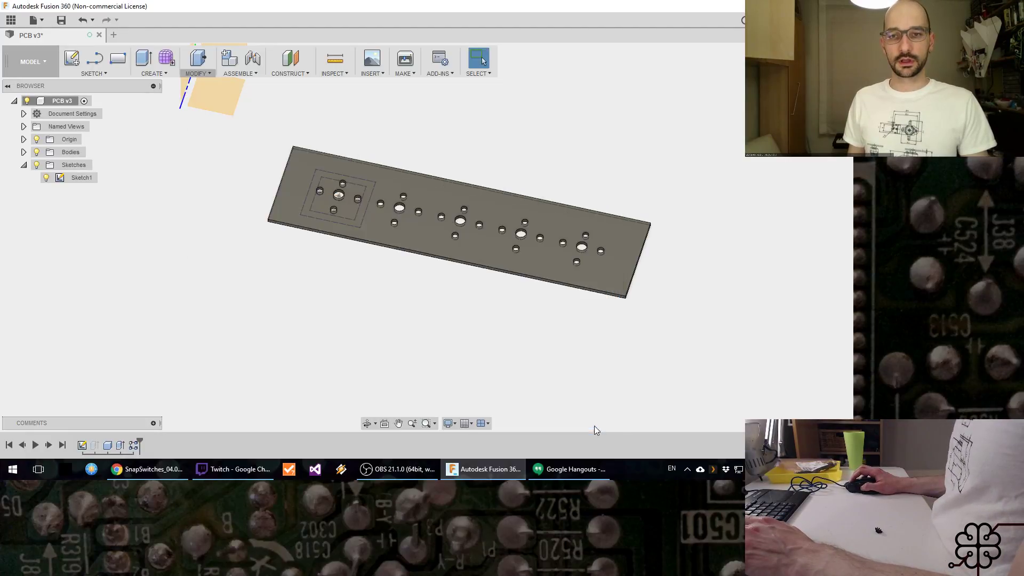
Step: Edit the hole pattern so its quantity along the plate is driven by the NumKeys parameter
right_click(134, 447)
left_click(167, 362)
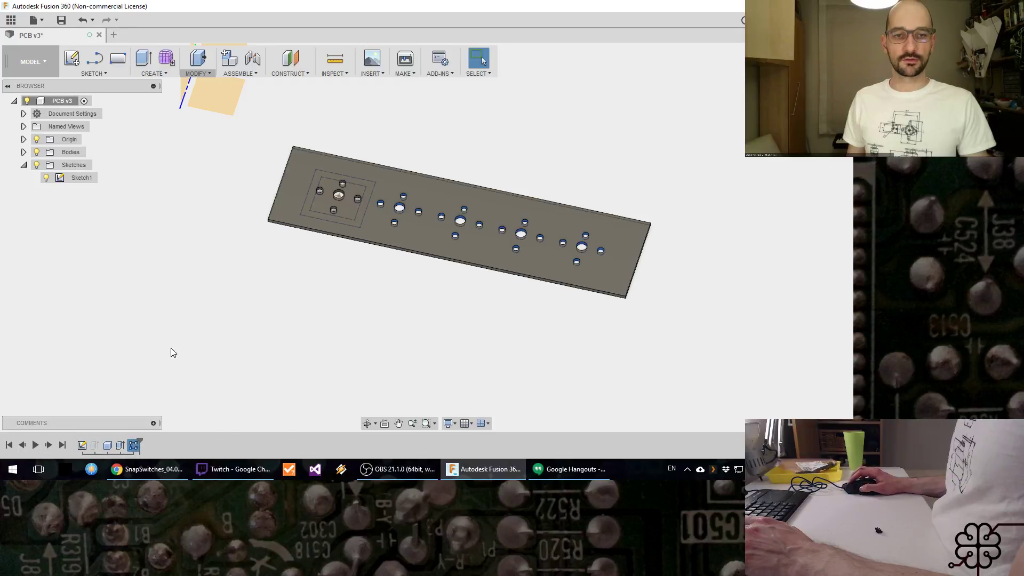
left_click_drag(805, 232, 753, 215)
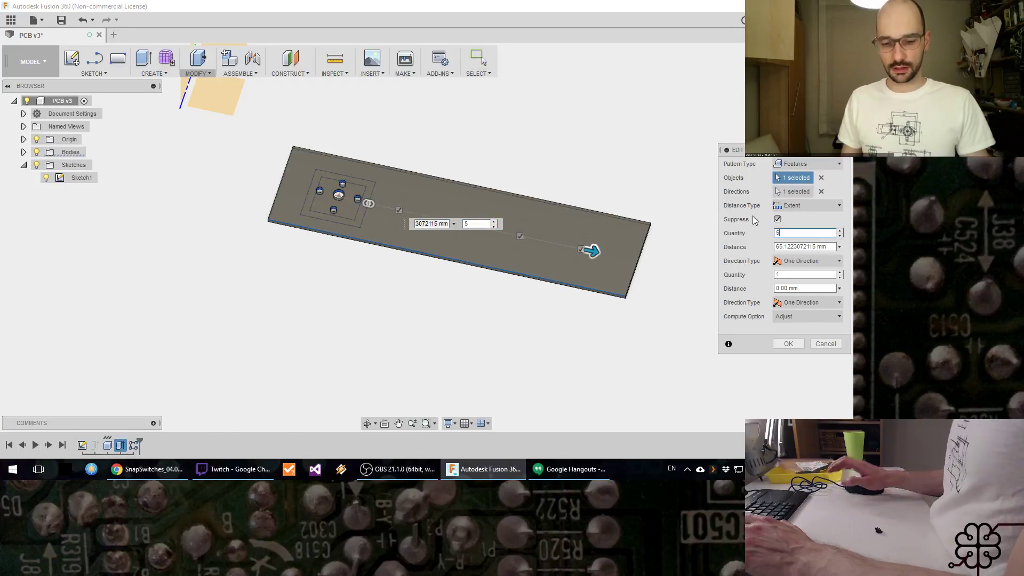
type("Num")
key("Return")
key("Return")
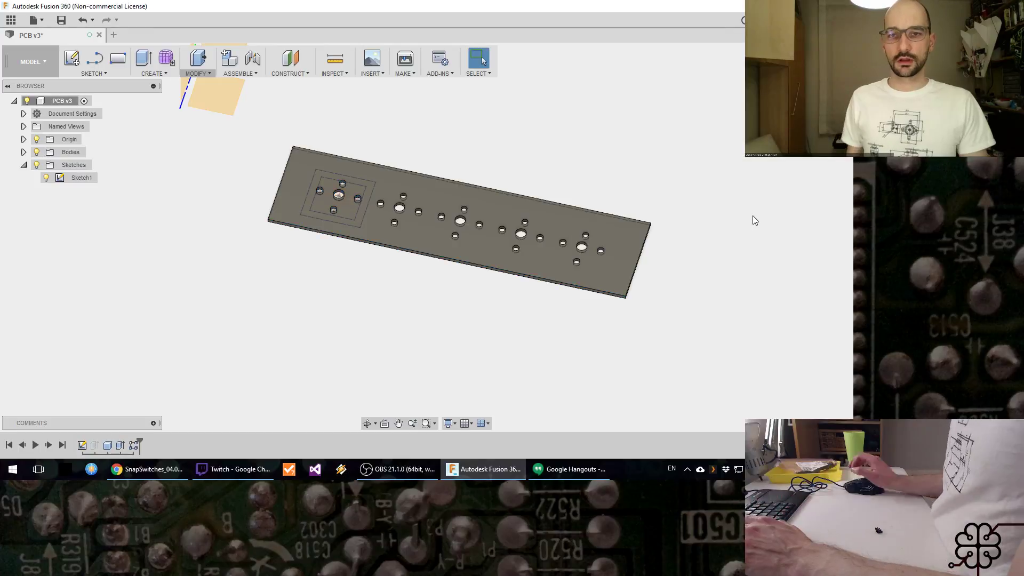
Step: Set the NumKeys user parameter to 4 and move the parameters dialog off the plate
left_click(198, 73)
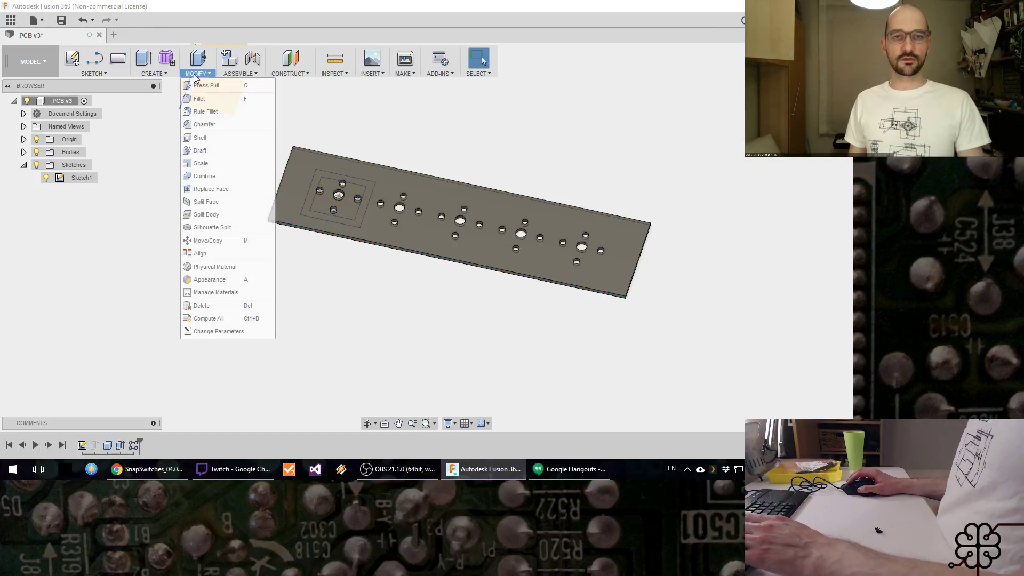
left_click(231, 336)
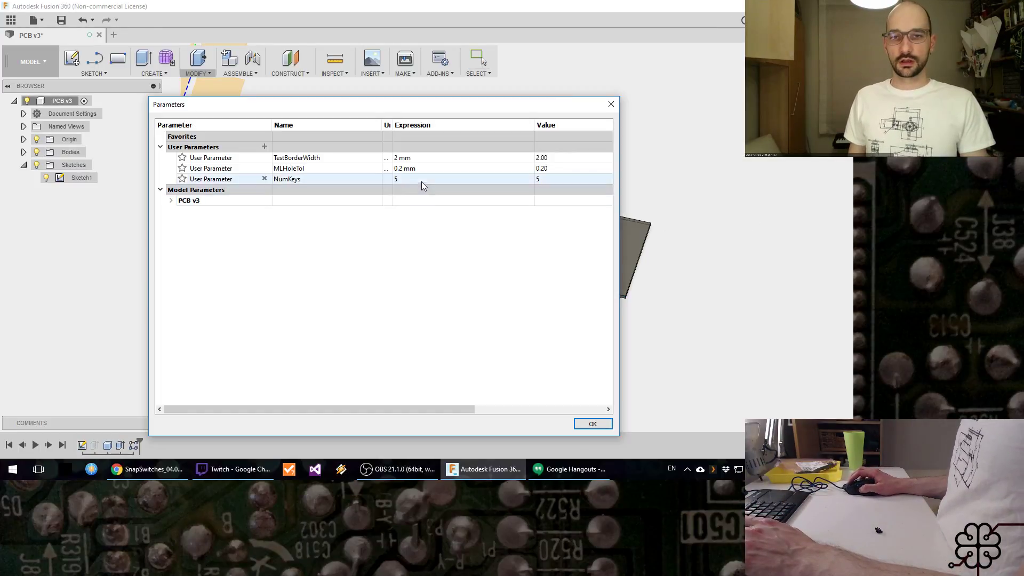
double_click(401, 178)
type("4")
key("Return")
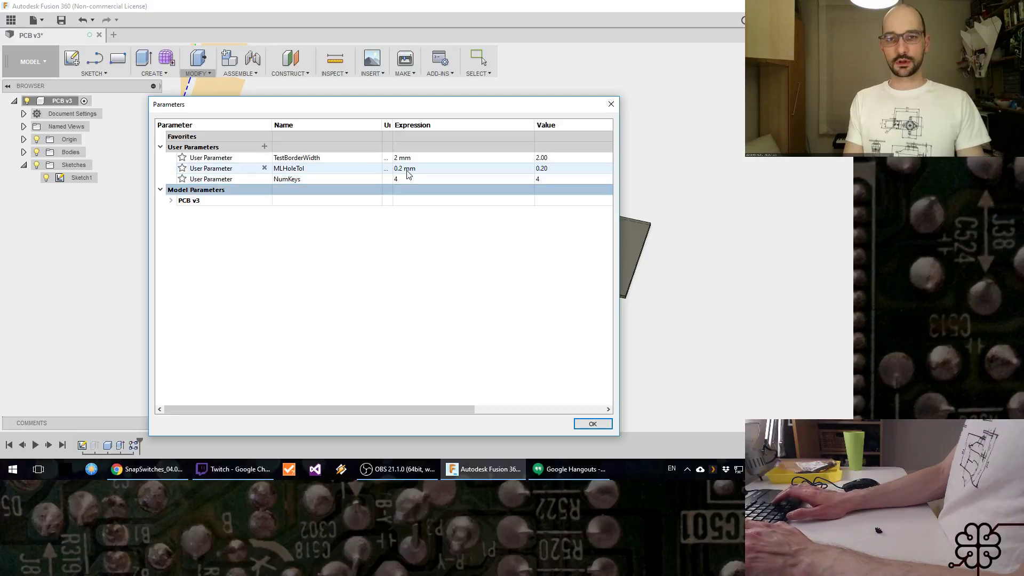
left_click_drag(432, 114, 318, 299)
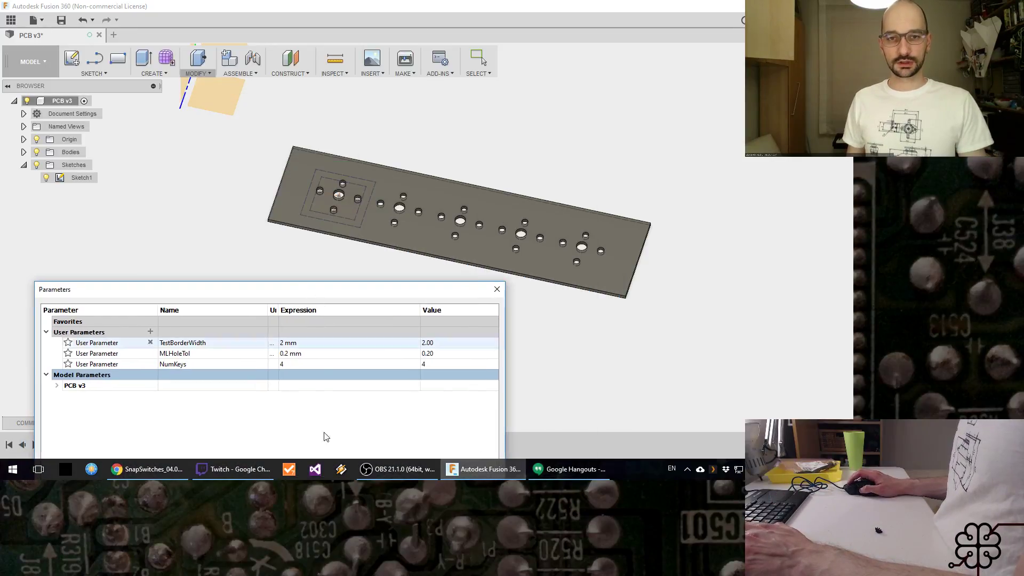
Step: Set the NumKeys user parameter to 3, move the parameters dialog clear of the plate and close it
left_click(356, 365)
double_click(356, 365)
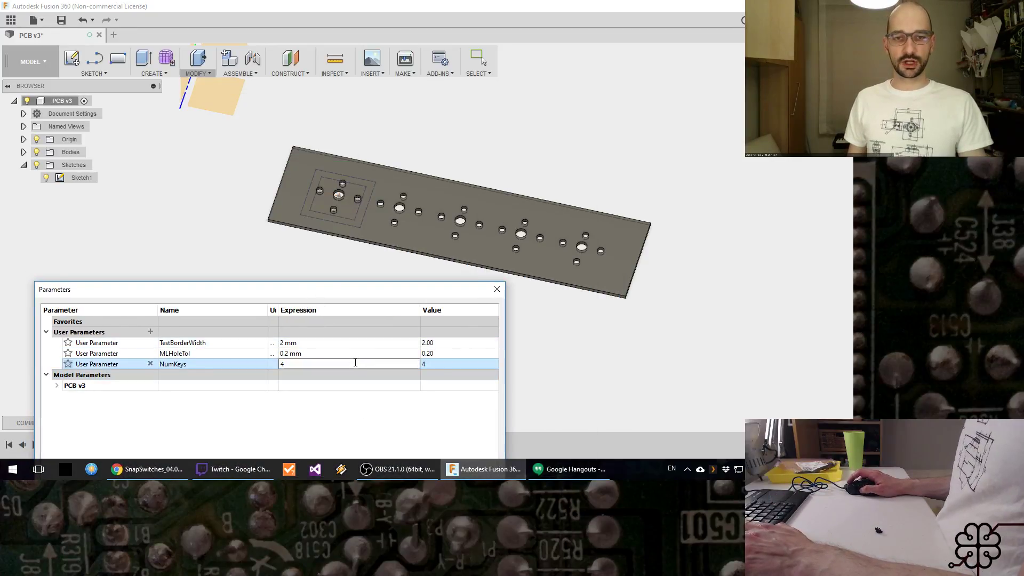
type("3")
key("Return")
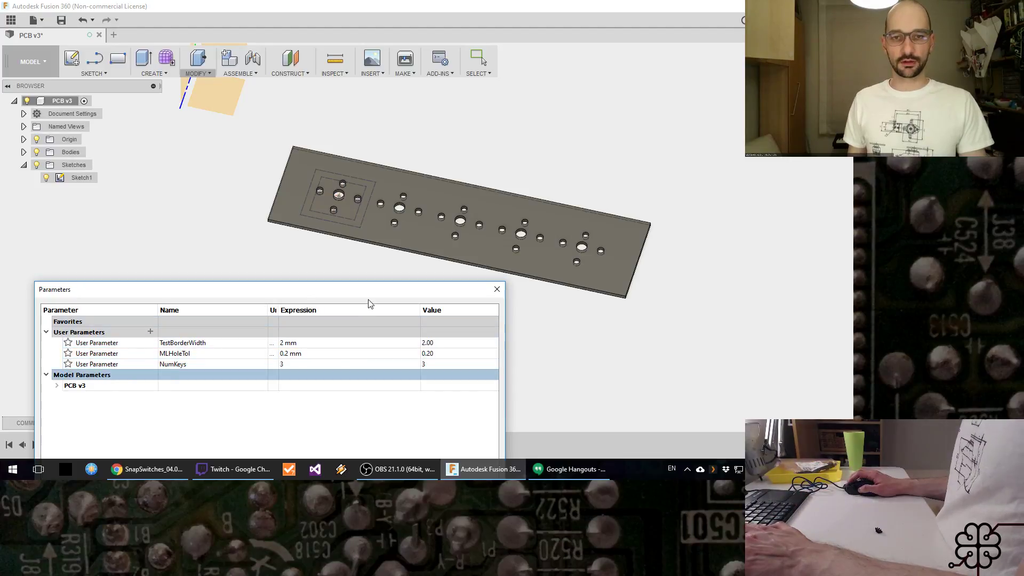
left_click_drag(368, 291, 354, 87)
left_click(465, 406)
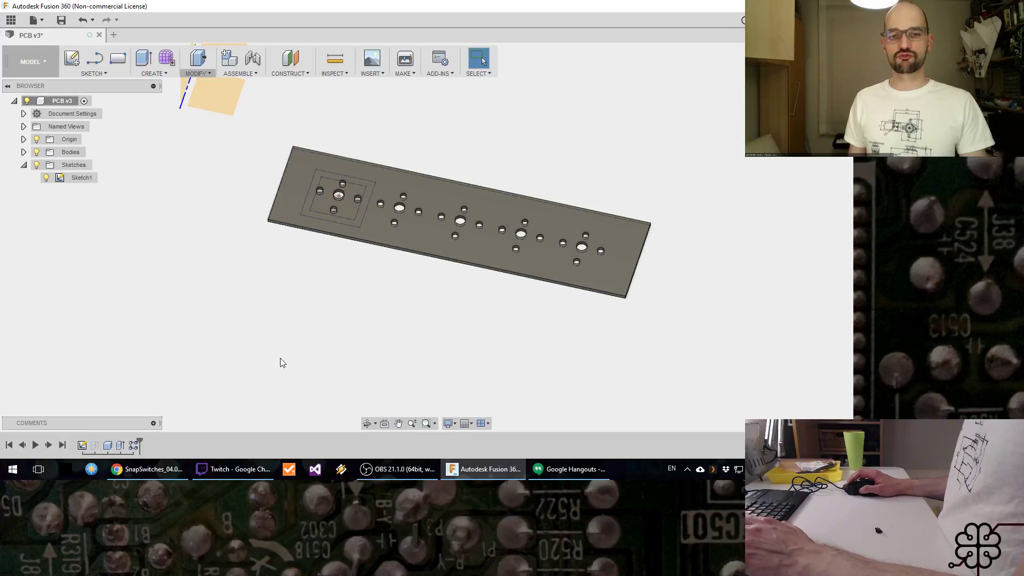
Step: Edit the hole pattern so its quantity along the plate uses the NumKeys parameter
right_click(133, 447)
left_click(191, 354)
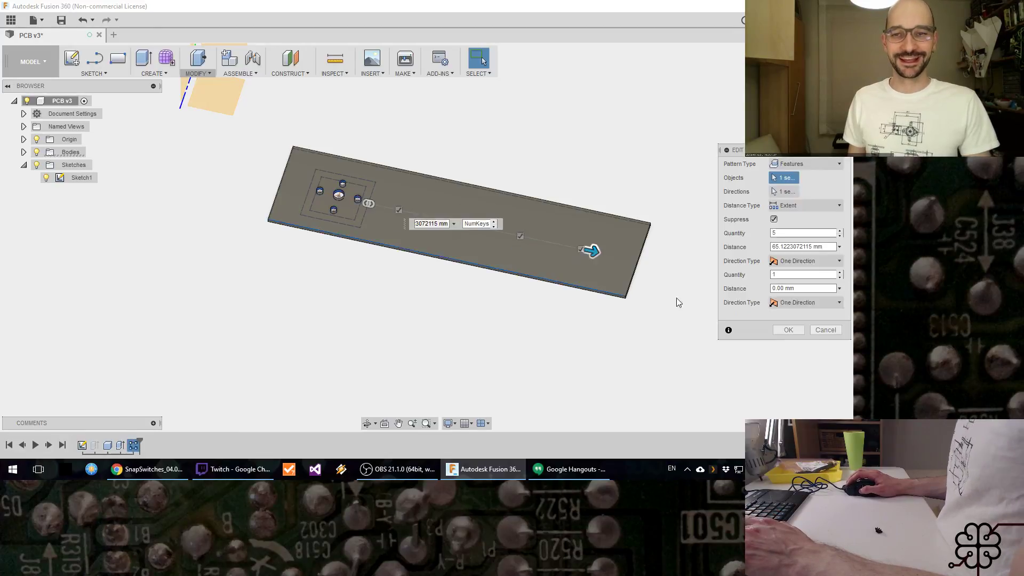
left_click(786, 234)
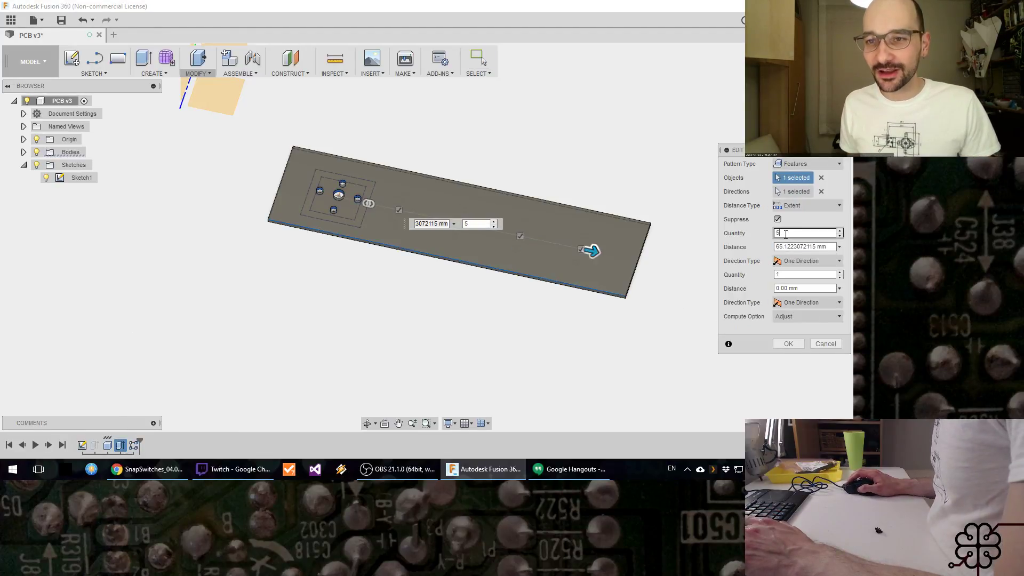
type("Num")
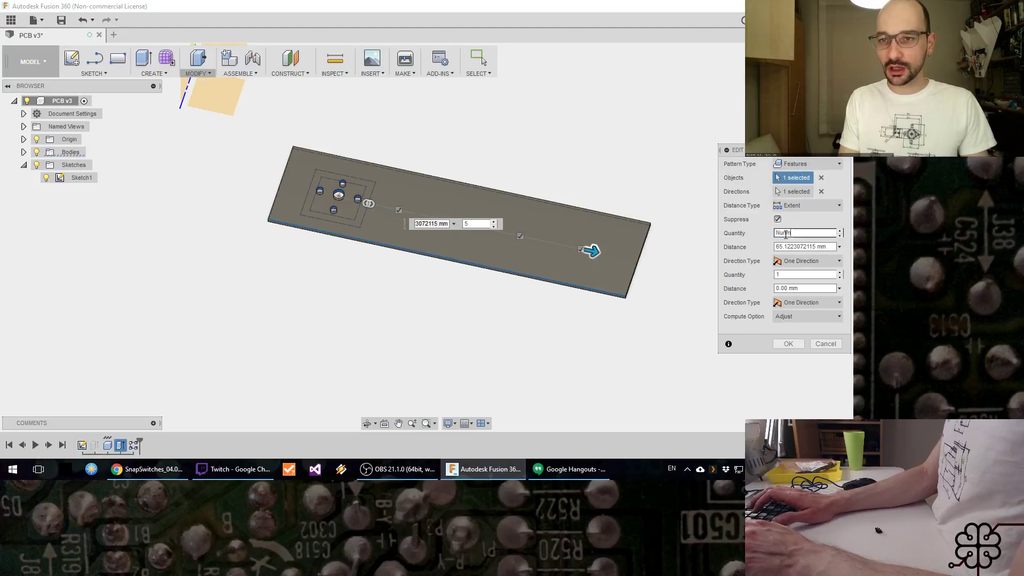
type("Keys")
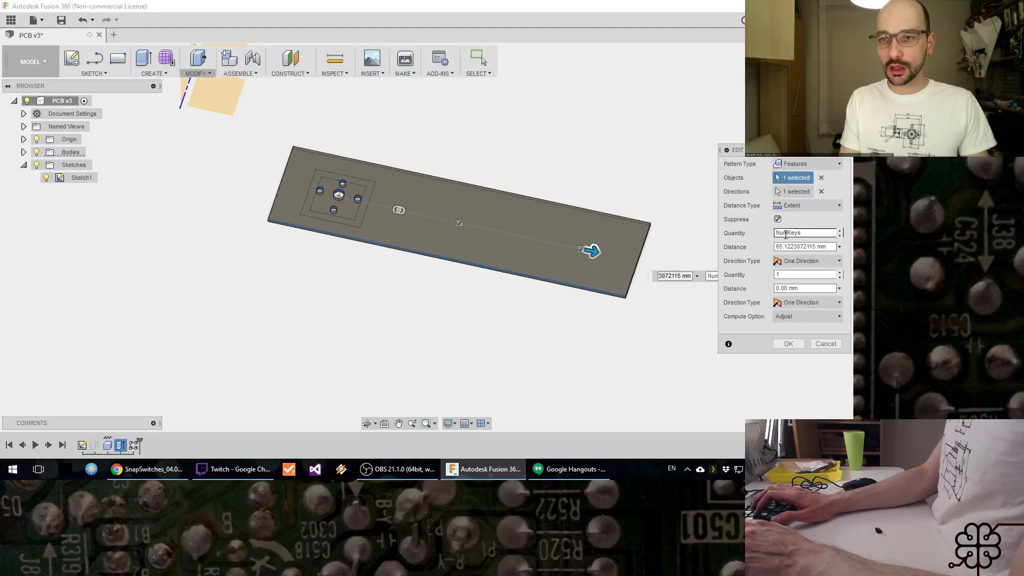
key("Return")
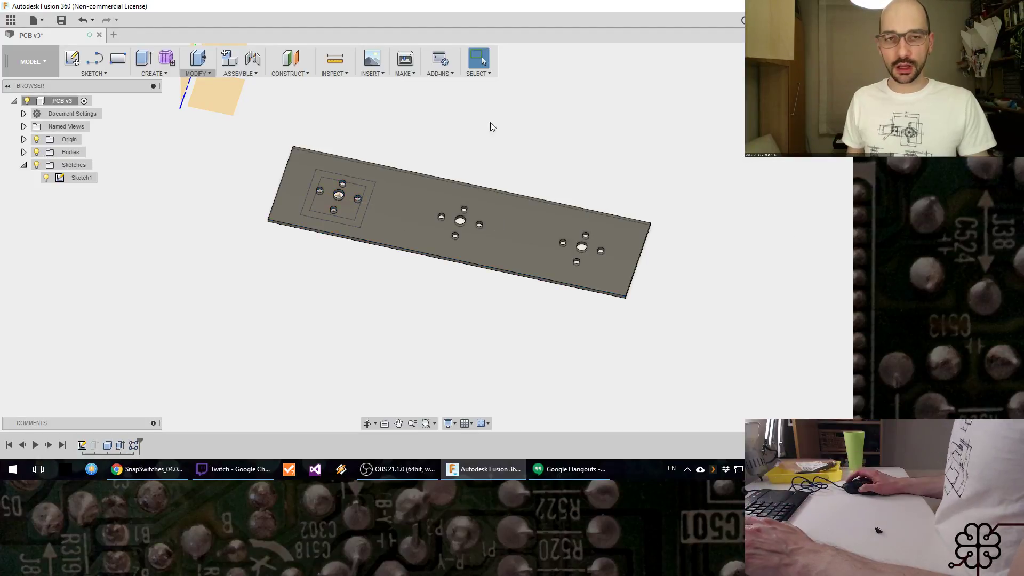
Step: Try the NumKeys user parameter at 5, set it to 4 and close the parameters dialog
left_click(213, 70)
left_click(222, 329)
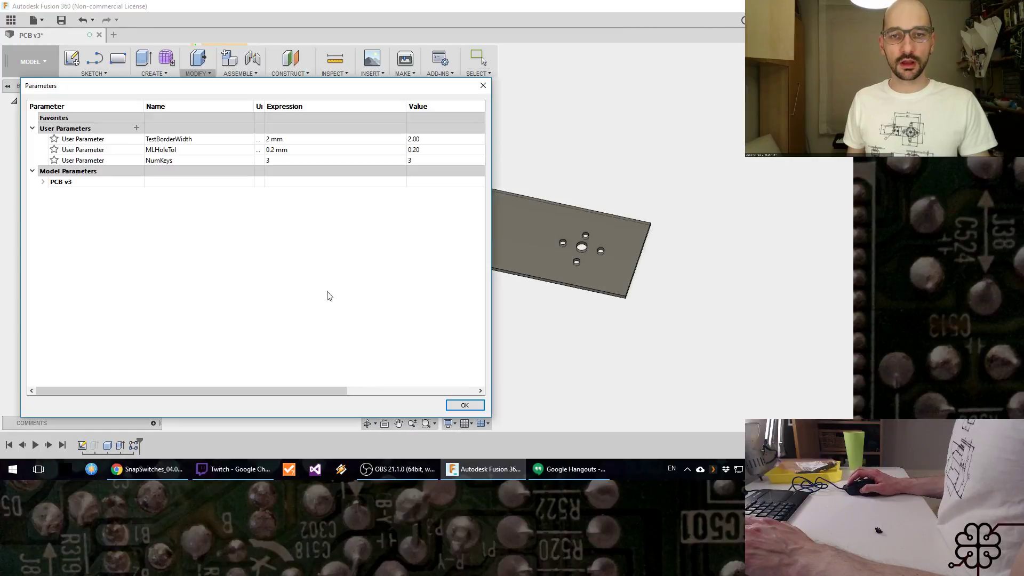
left_click(293, 161)
left_click(293, 161)
type("5")
key("Return")
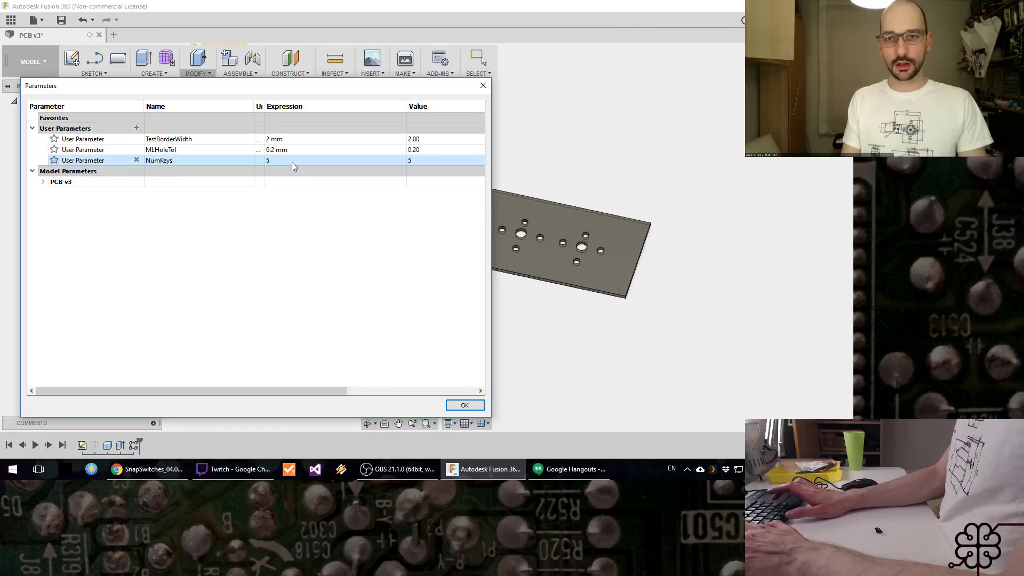
type("4")
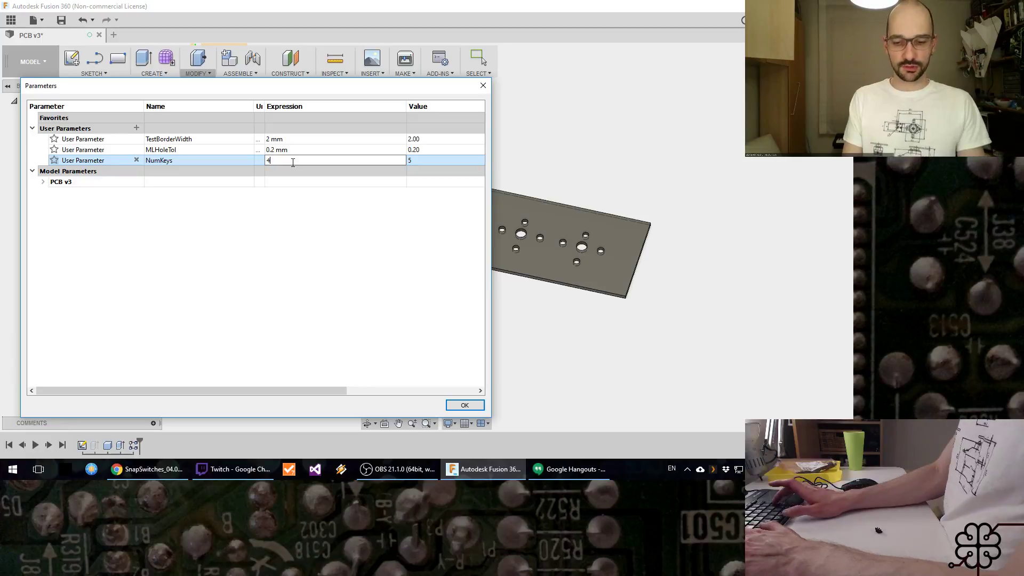
key("Return")
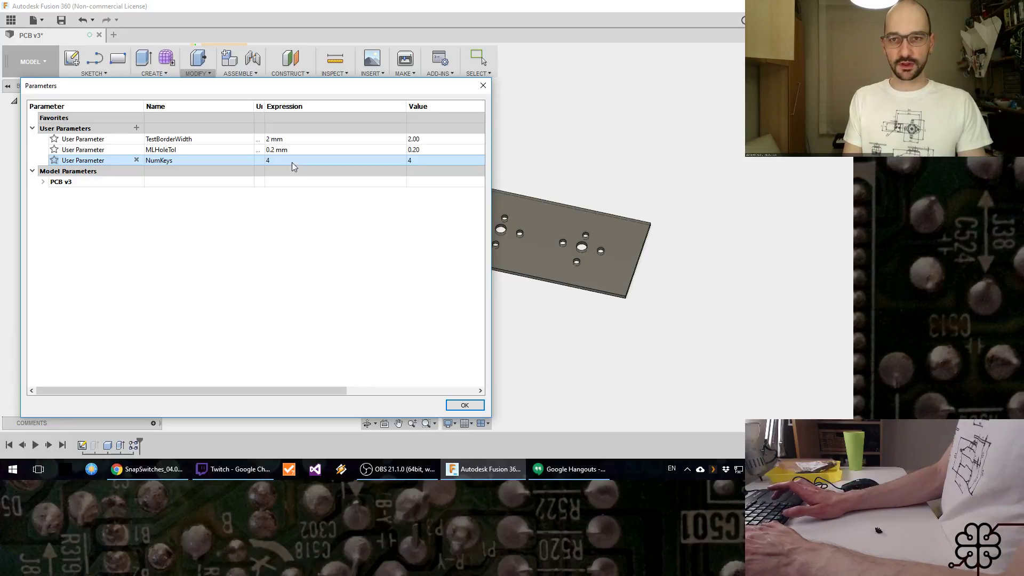
left_click(465, 405)
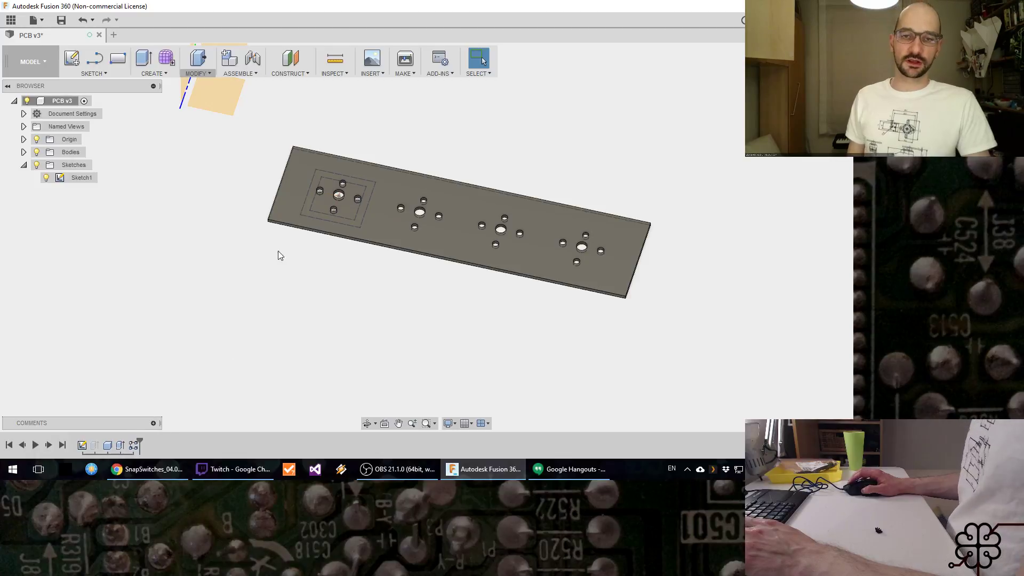
Step: Roll the timeline back, unsuppress the single-key plate extrusion and delete the long-plate, hole-cut and pattern features following it
left_click(387, 222)
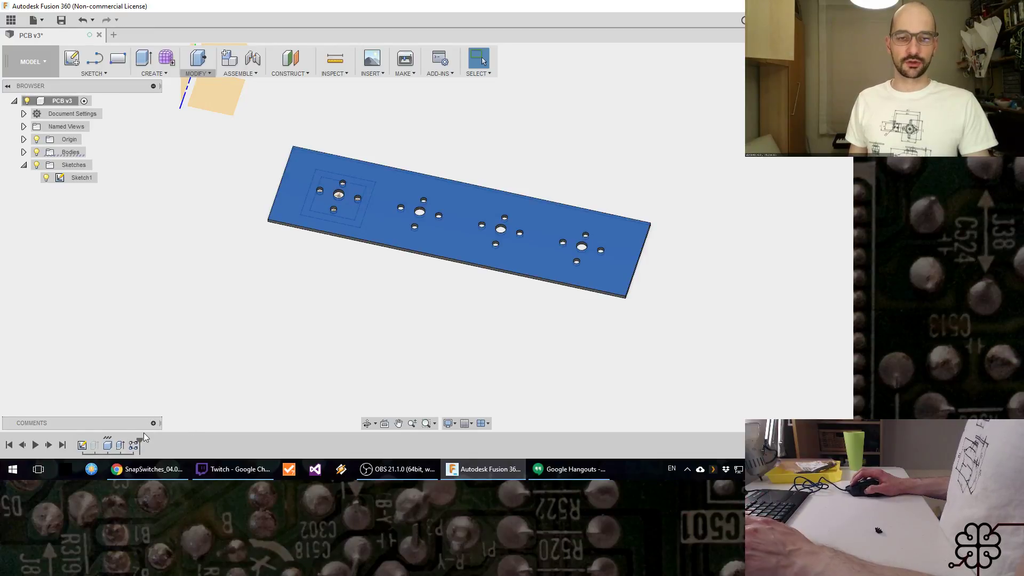
left_click(356, 288)
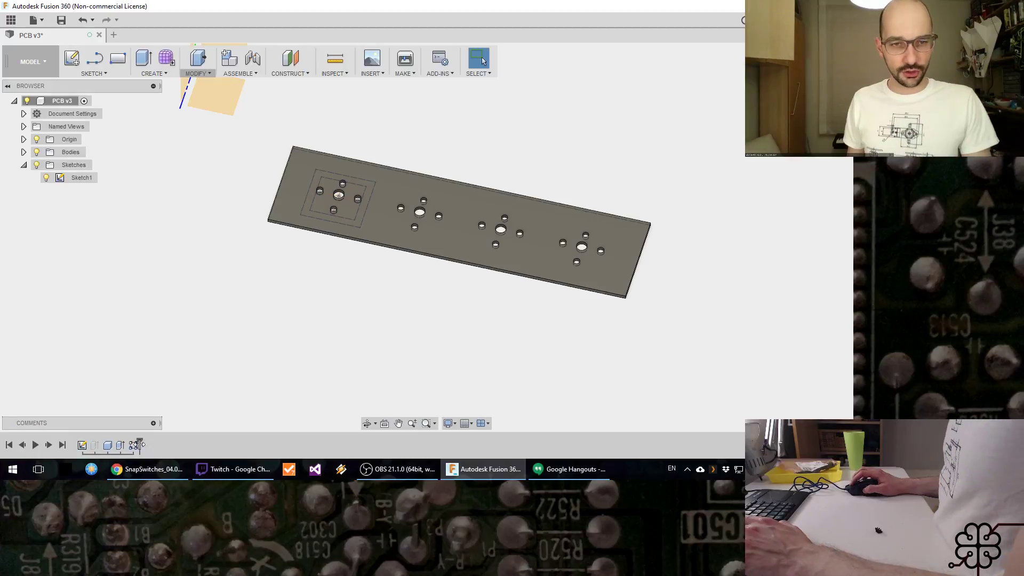
left_click_drag(139, 439, 97, 444)
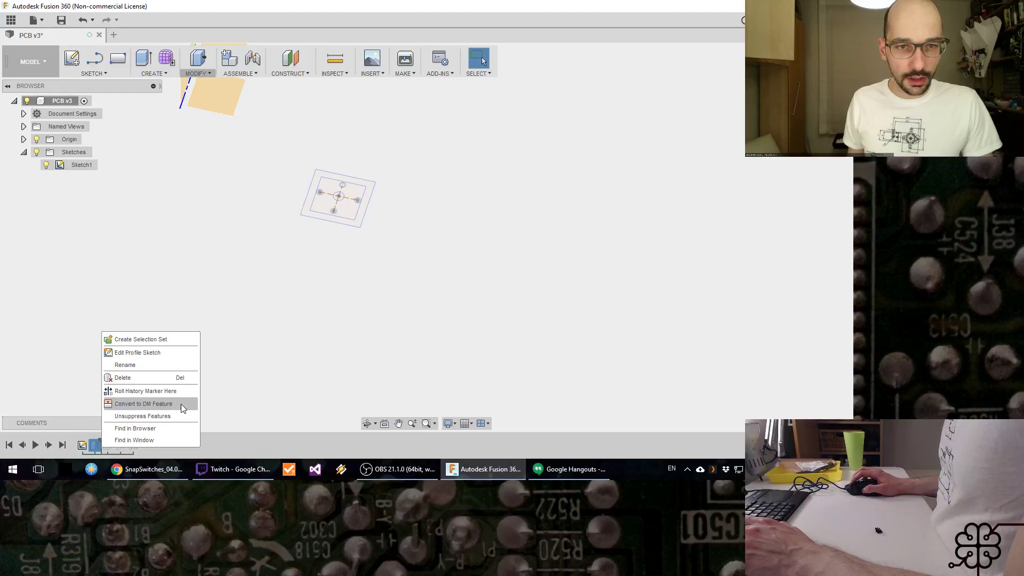
left_click(170, 417)
right_click(110, 447)
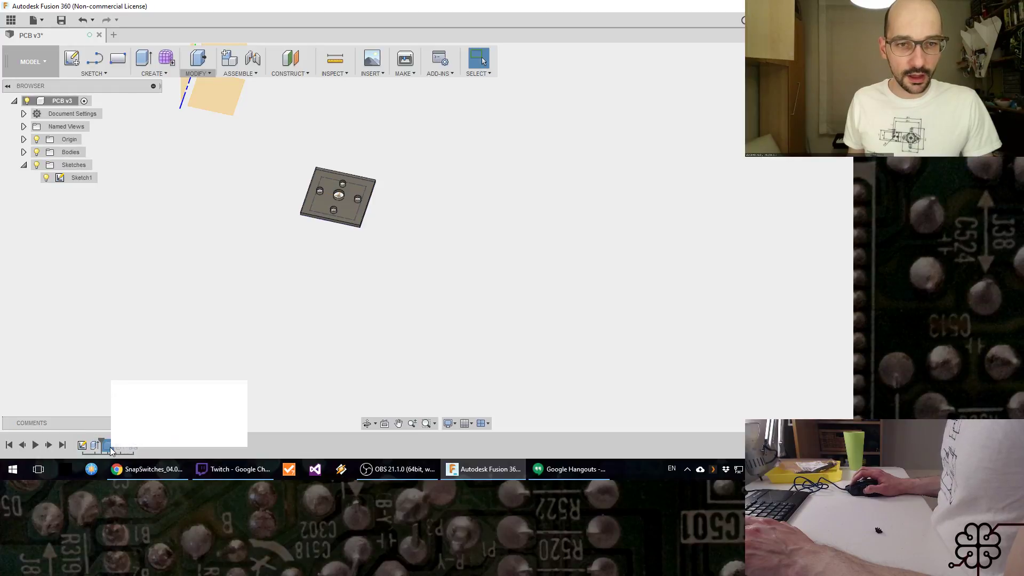
left_click(147, 417)
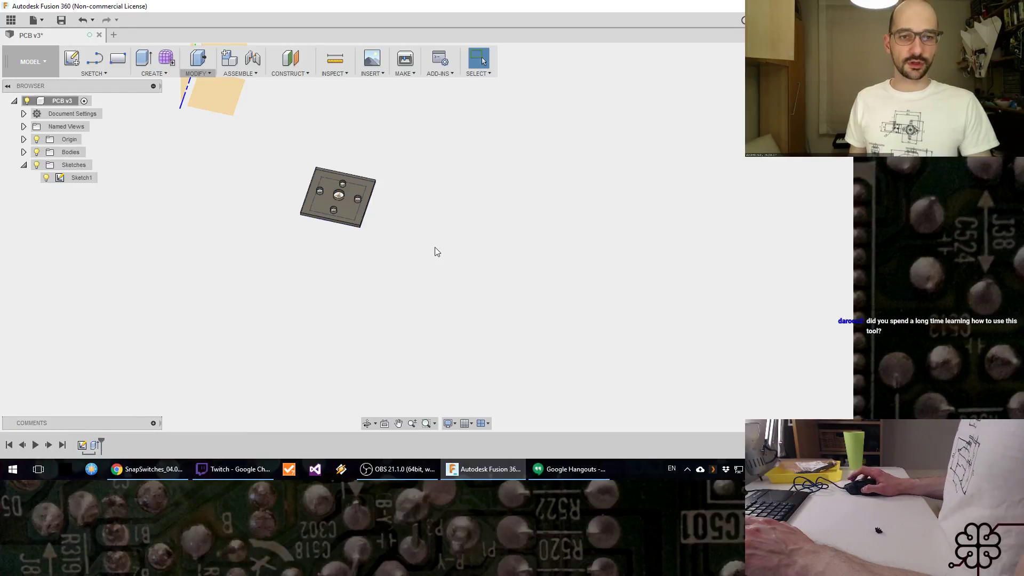
Step: Save the design with the version description User Saved and hide the origin geometry
middle_click_drag(419, 250, 436, 297)
key("ctrl+s")
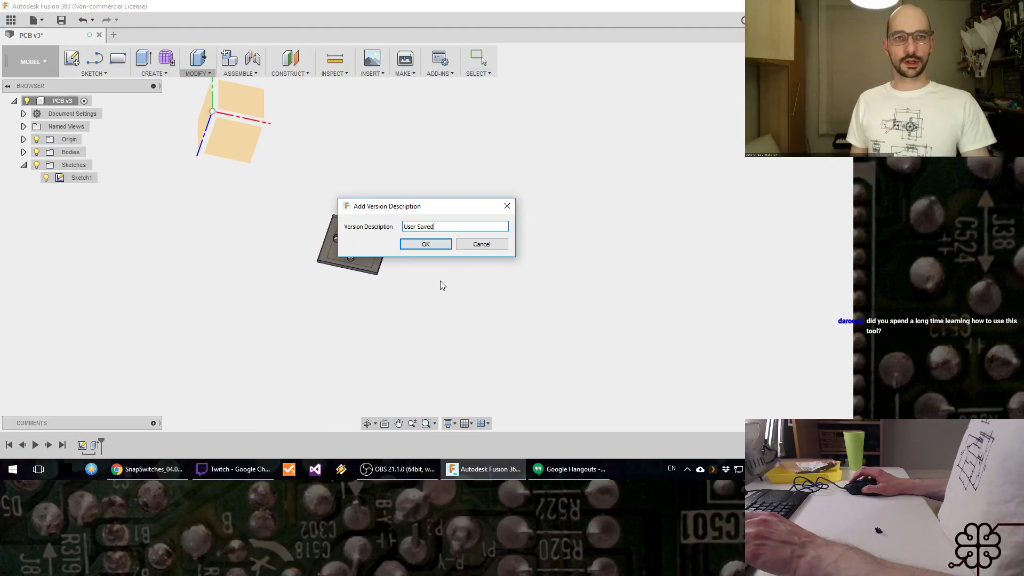
key("Return")
scroll(395, 256, "up", 5)
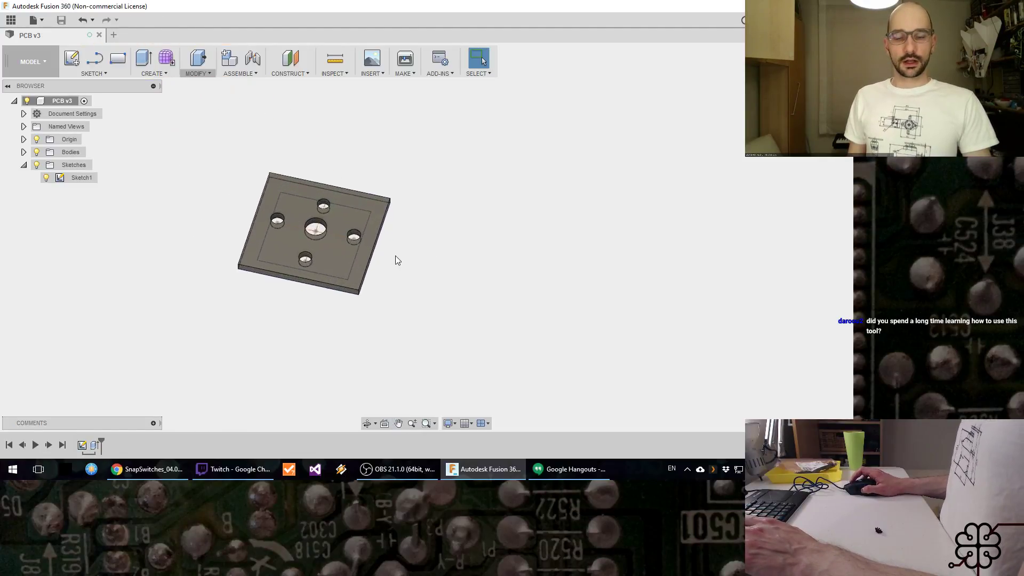
left_click(37, 139)
Step: Check the stream chat and search the web for wintergartan in a new Chrome tab
left_click(233, 470)
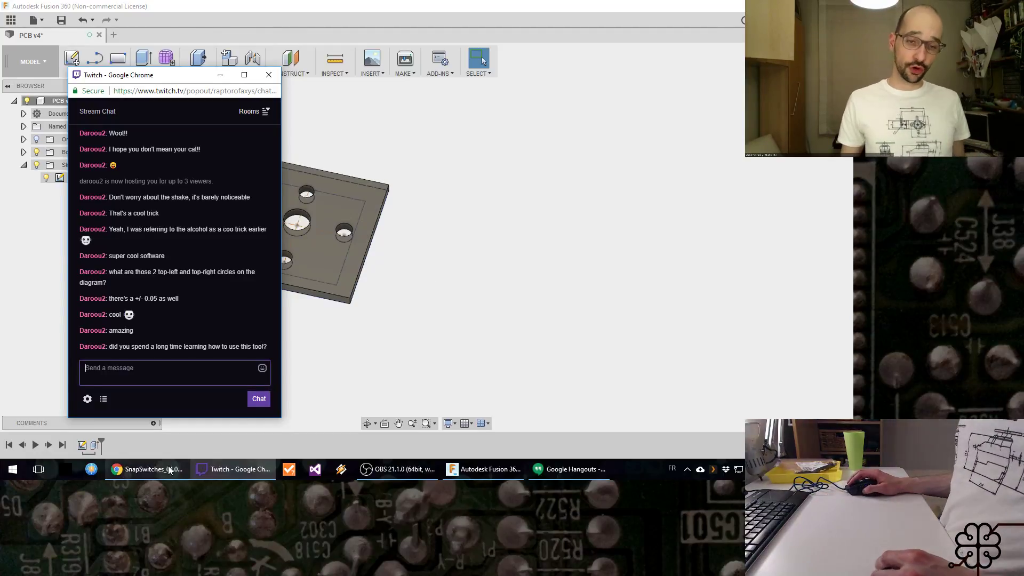
left_click(147, 469)
key("ctrl+t")
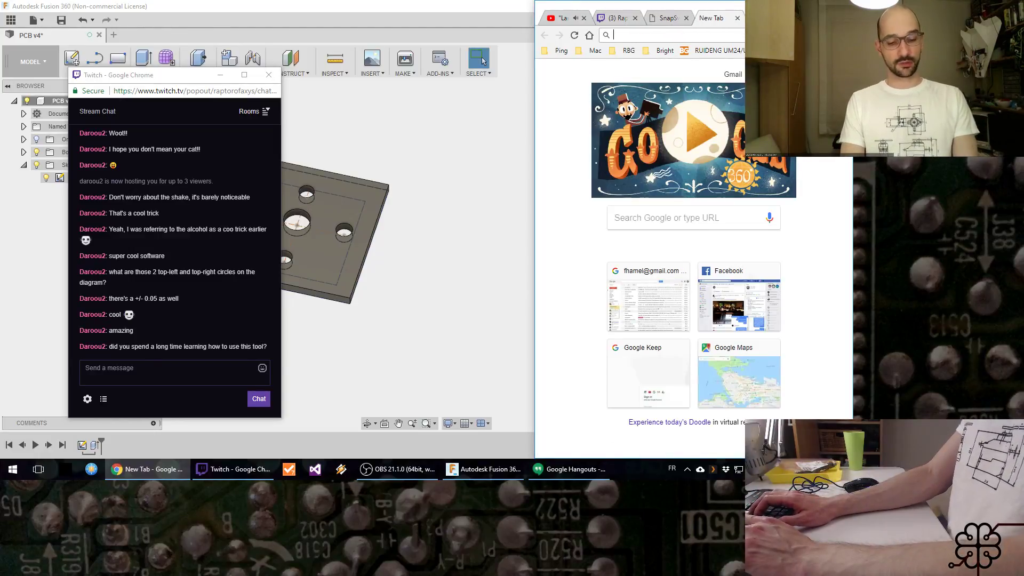
type("wintergat")
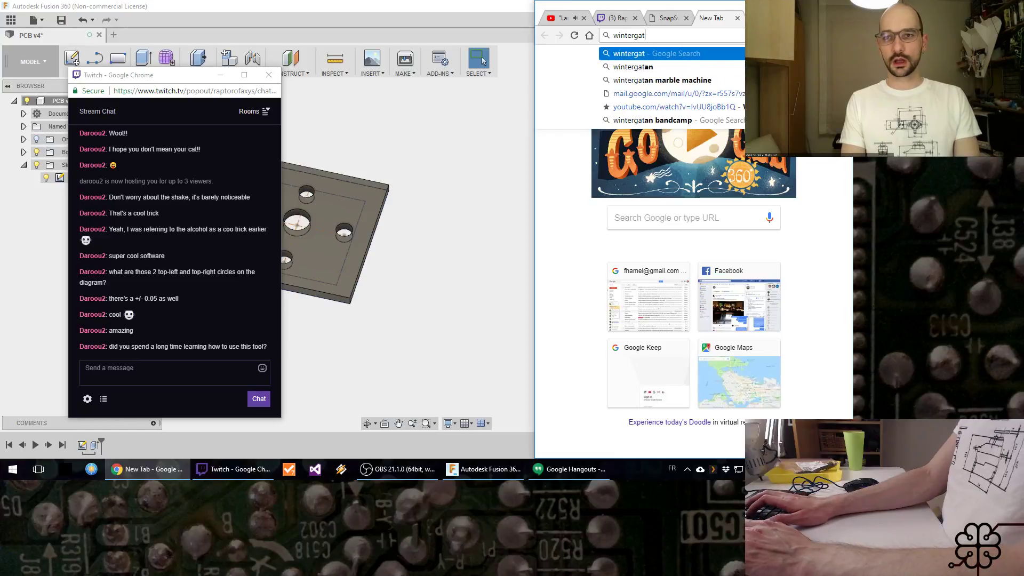
key("BackSpace")
type("rtan")
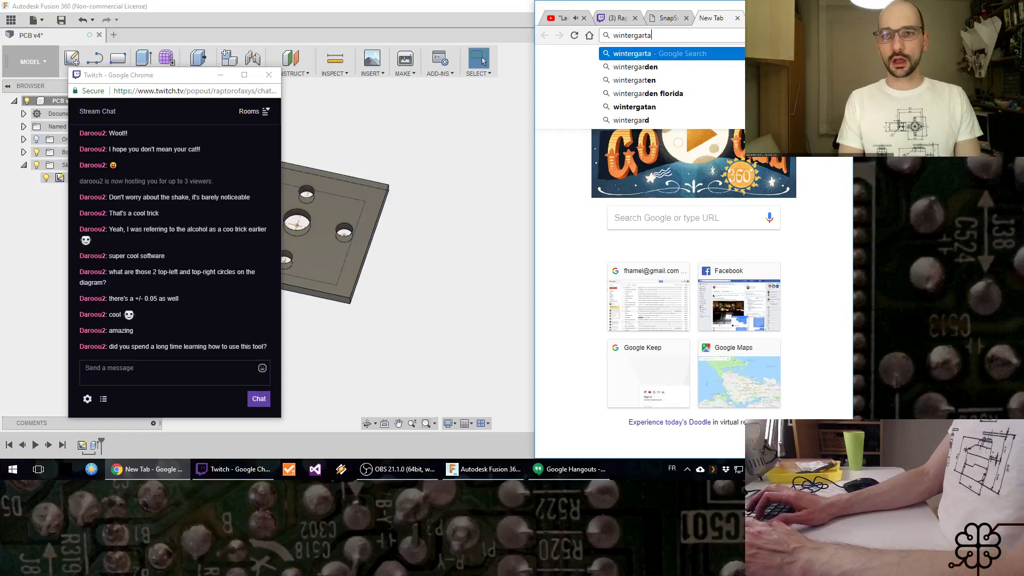
key("Return")
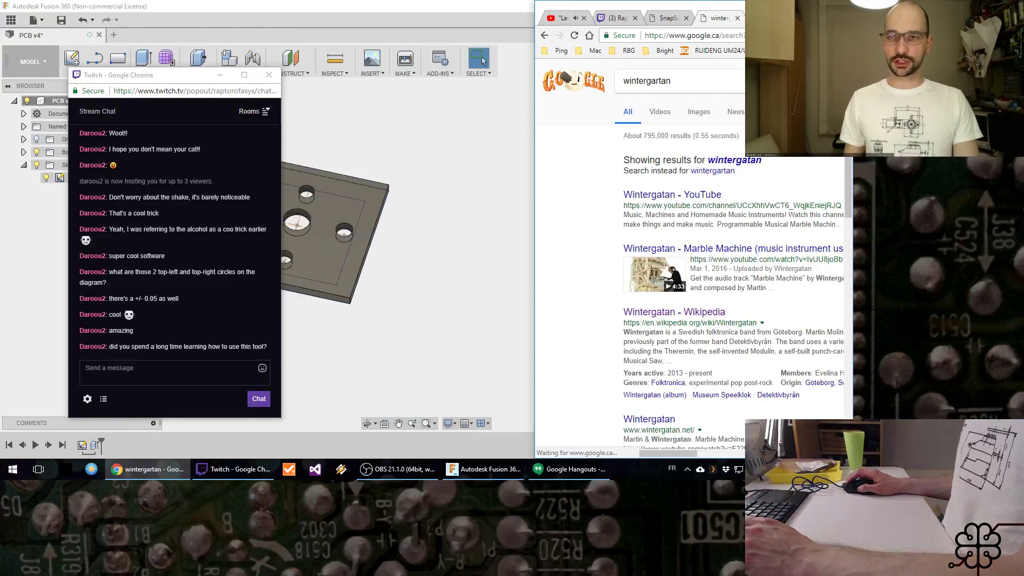
Step: Maximize the browser, open the Wintergatan Marble Machine video, skip to 1:49 and pause it
left_click(816, 7)
left_click(124, 264)
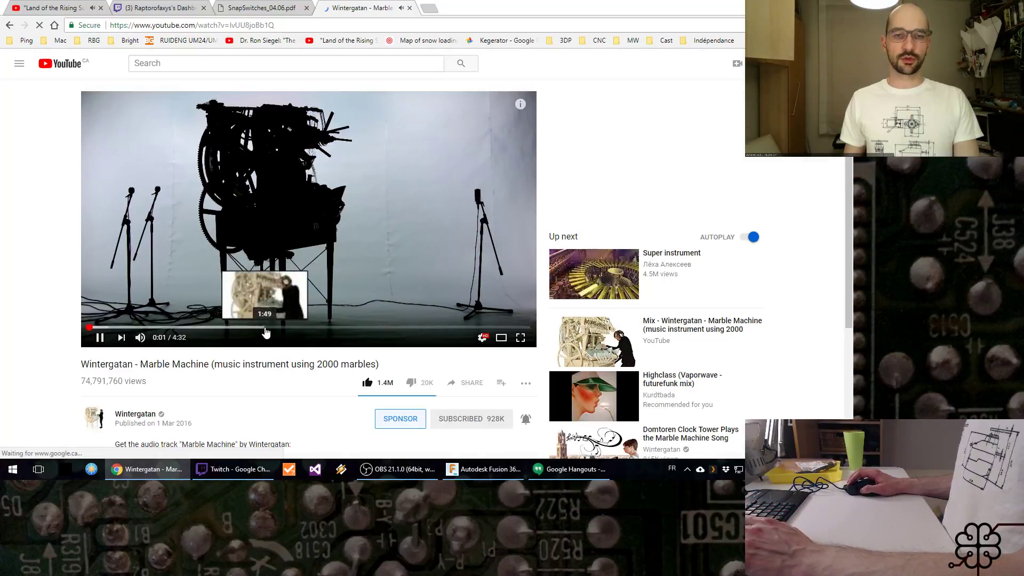
left_click(265, 327)
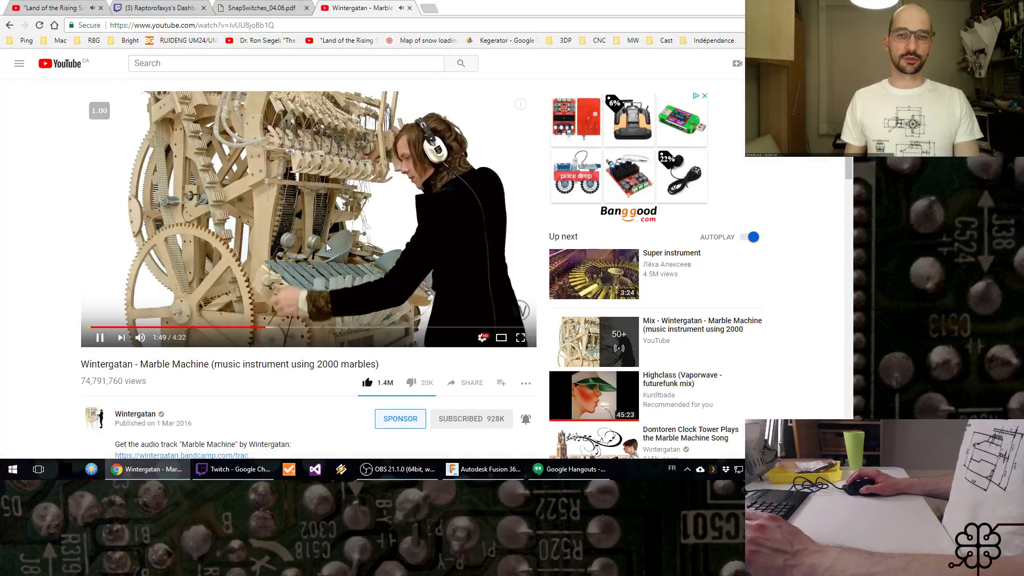
left_click(382, 209)
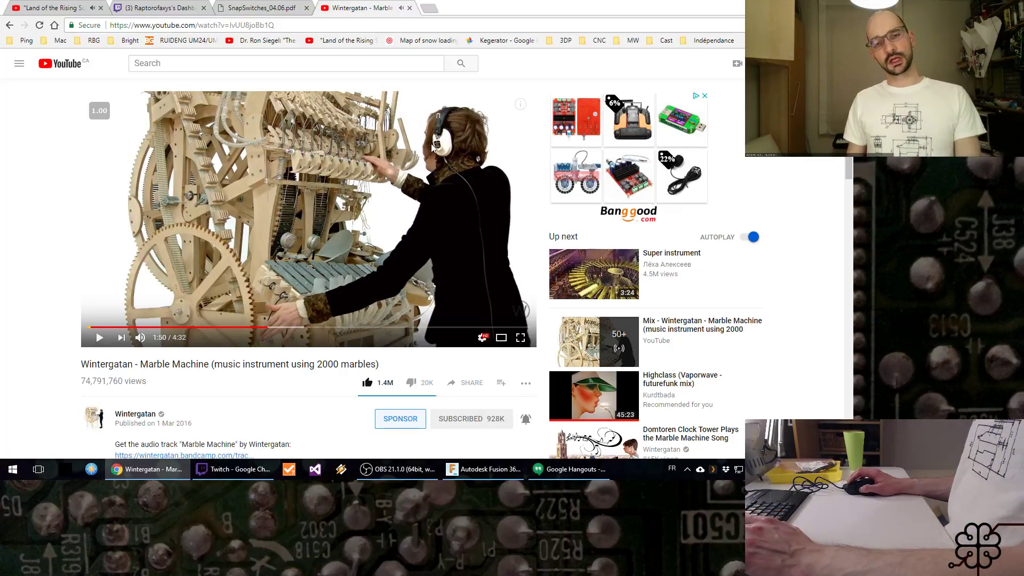
Step: Open the Wintergatan channel's list of uploaded videos and browse through it
left_click(149, 412)
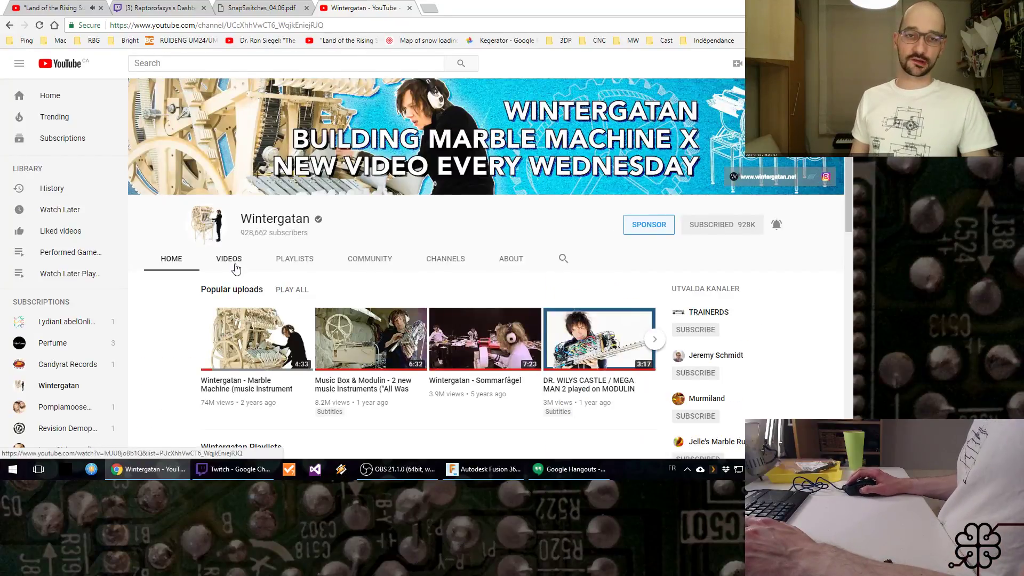
left_click(230, 260)
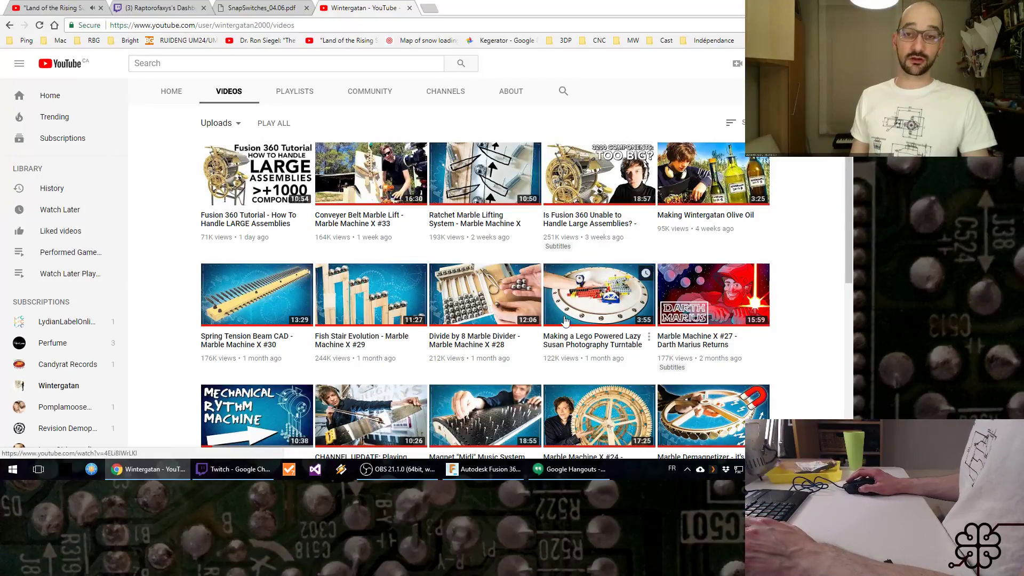
scroll(565, 320, "down", 4)
scroll(527, 338, "up", 2)
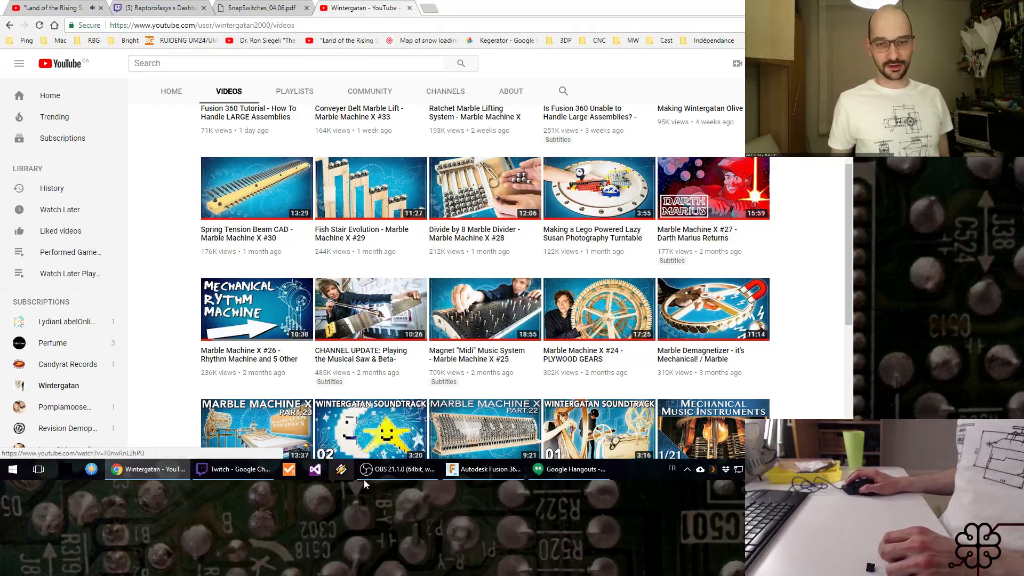
Step: Switch back to Fusion 360 and look at the available workspaces, including CAM, without changing workspace
left_click(486, 470)
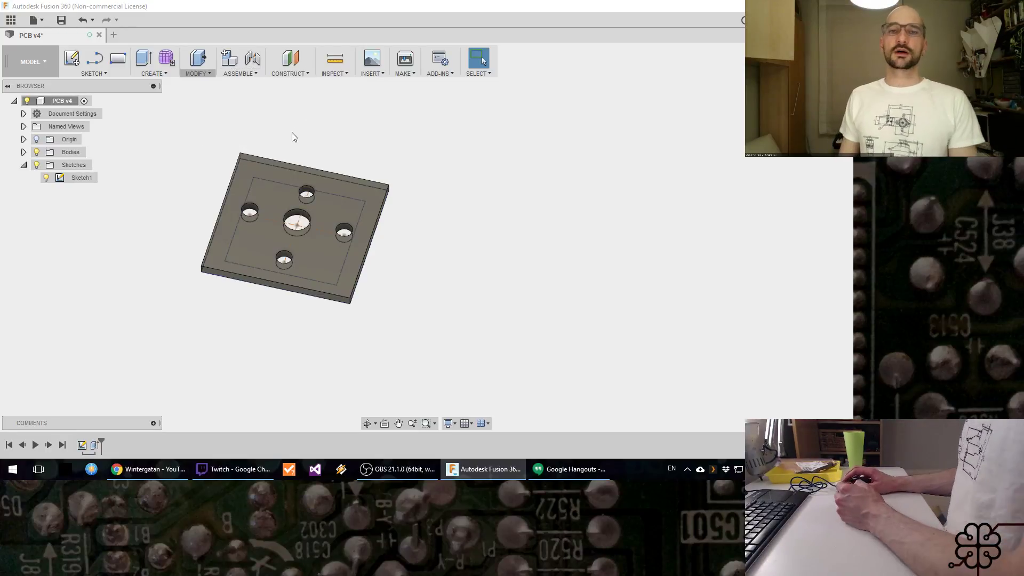
left_click(46, 62)
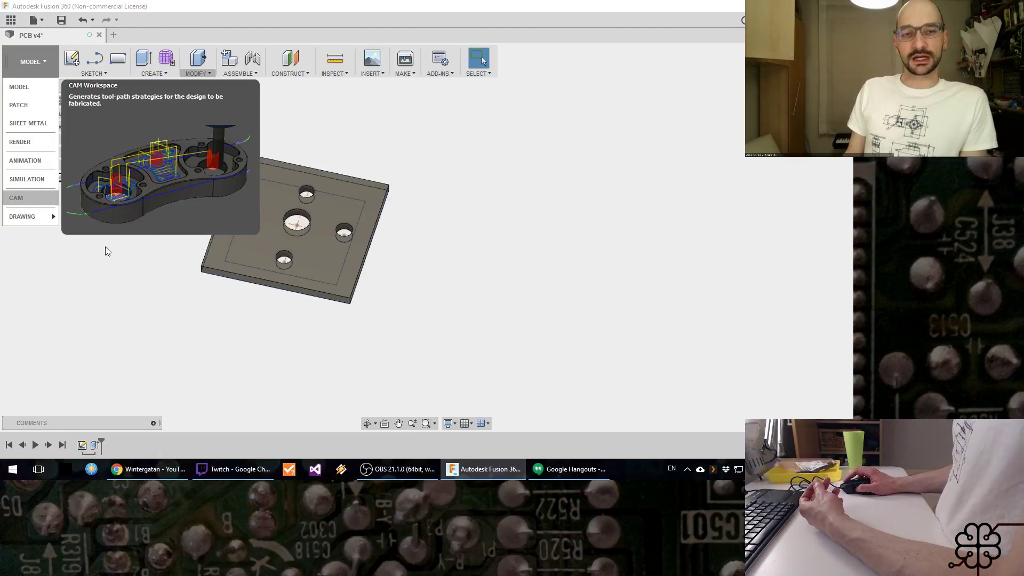
left_click(147, 280)
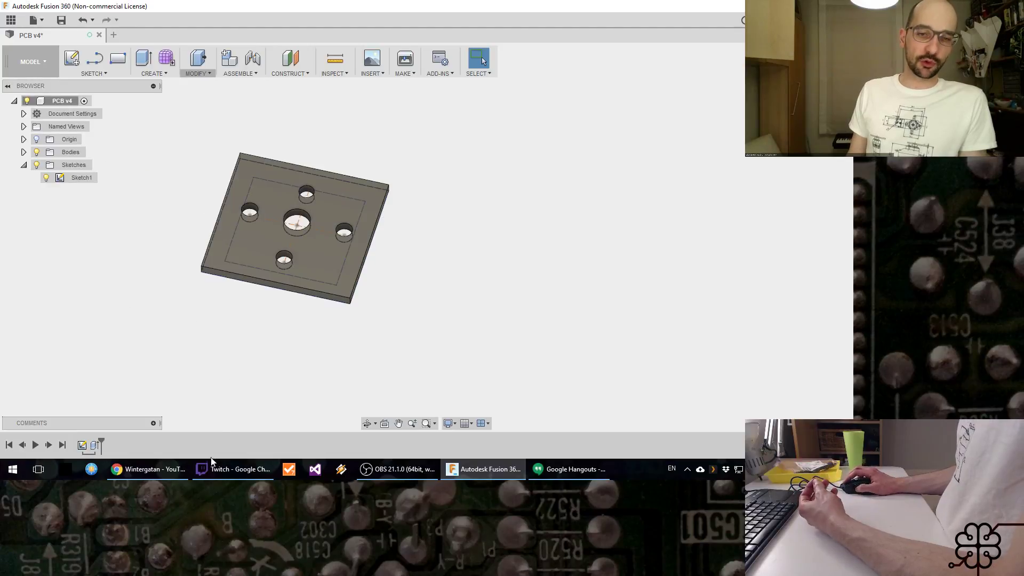
Step: Check the stream chat, and switch to OBS to show the full-size desk camera scene
left_click(234, 469)
left_click(380, 342)
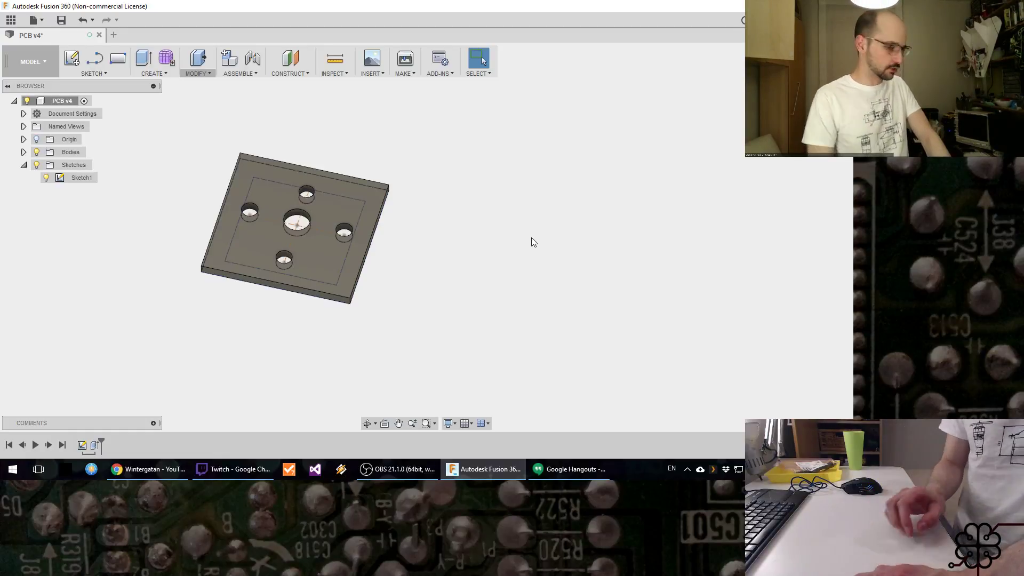
left_click(398, 469)
left_click(107, 381)
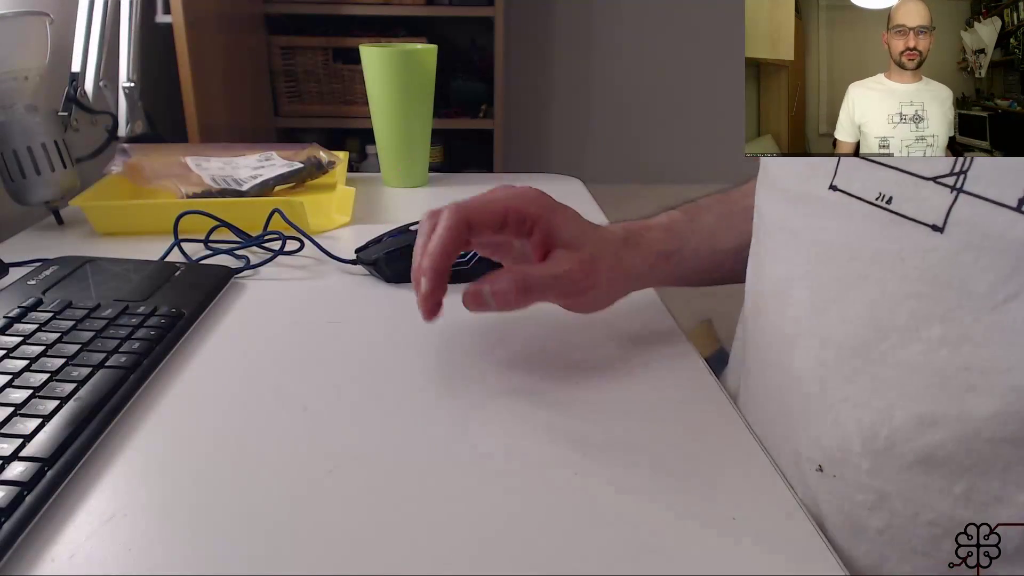
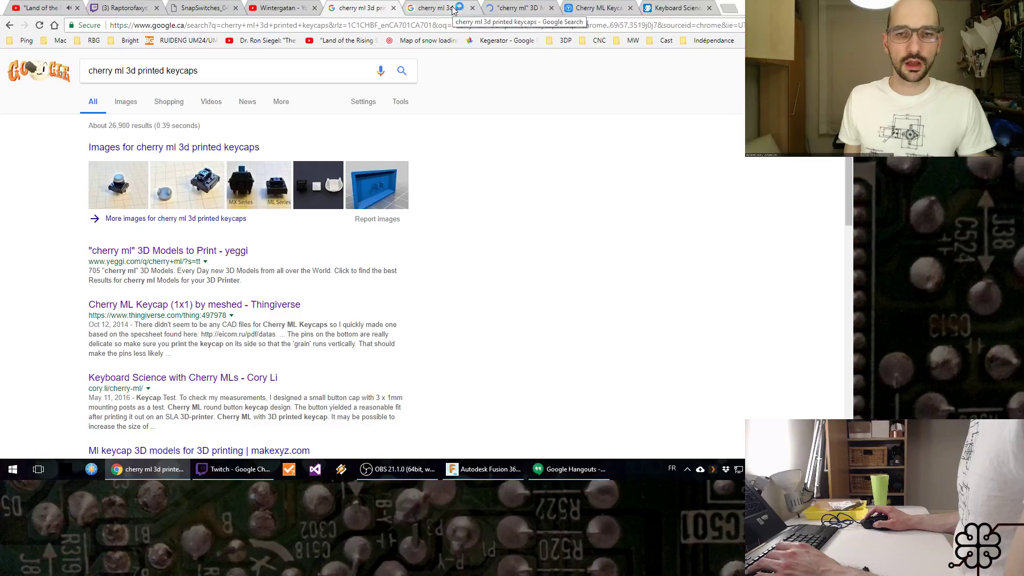
Step: Open the Keyboard Science with Cherry MLs article and study its switch specifications, hole schematic and mechanical dimension drawings
left_click(698, 6)
scroll(543, 185, "down", 7)
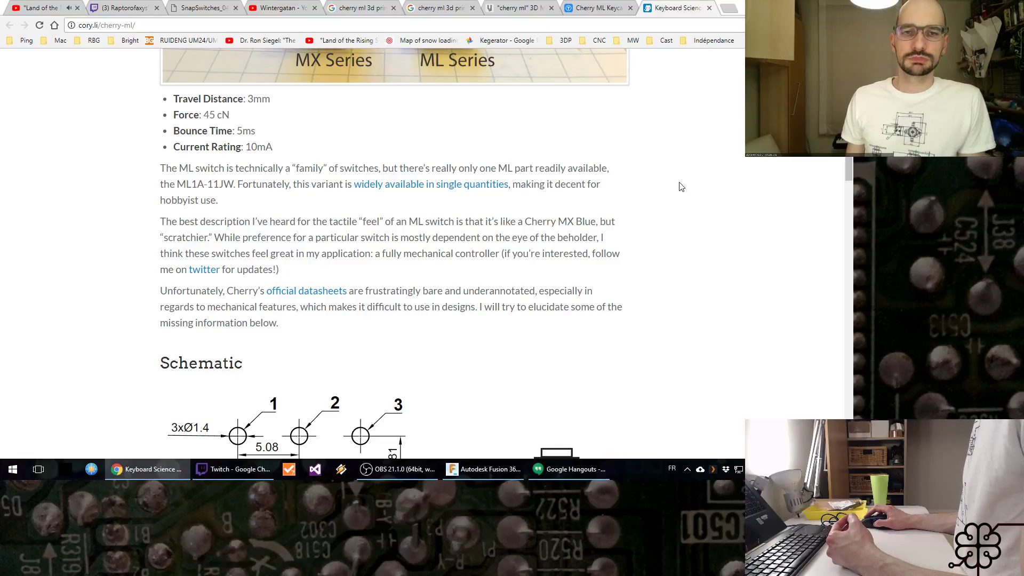
scroll(681, 186, "up", 2)
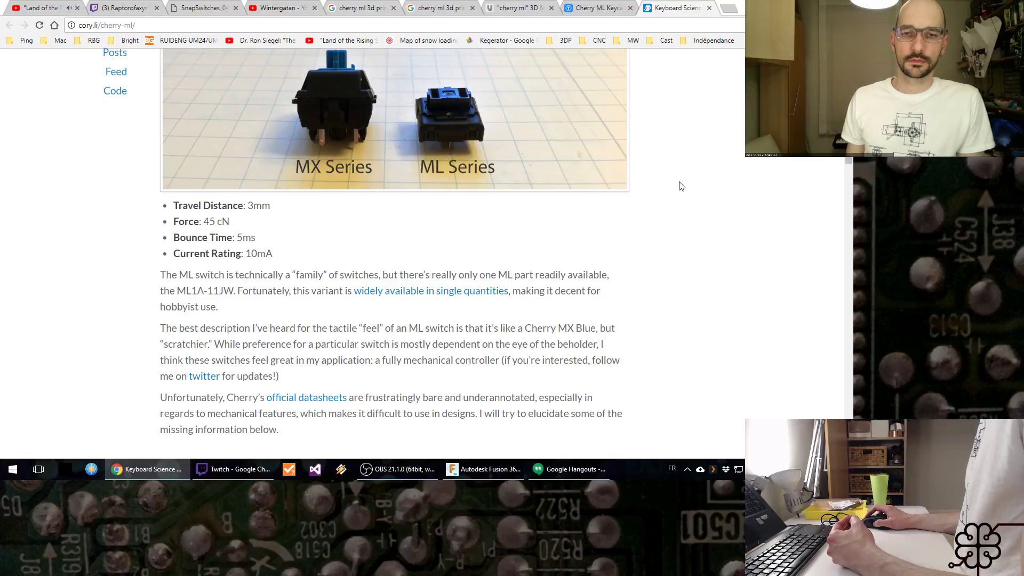
scroll(681, 187, "down", 1)
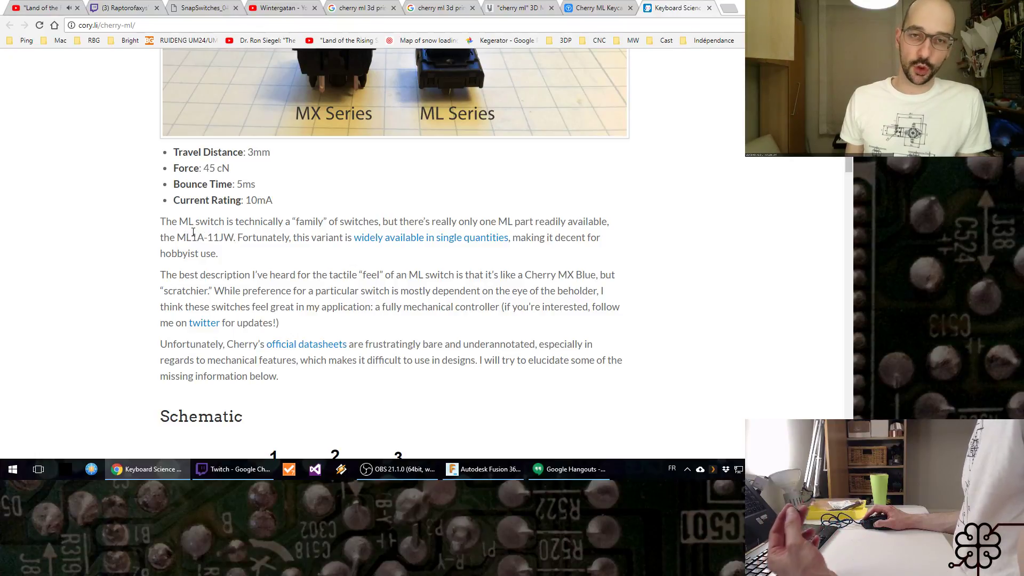
scroll(188, 235, "down", 2)
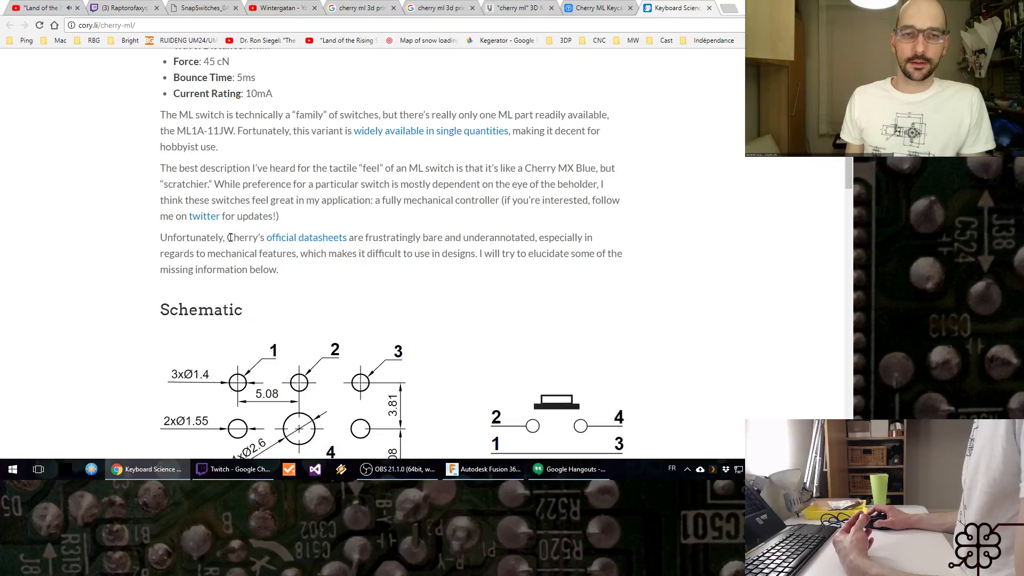
scroll(230, 238, "down", 1)
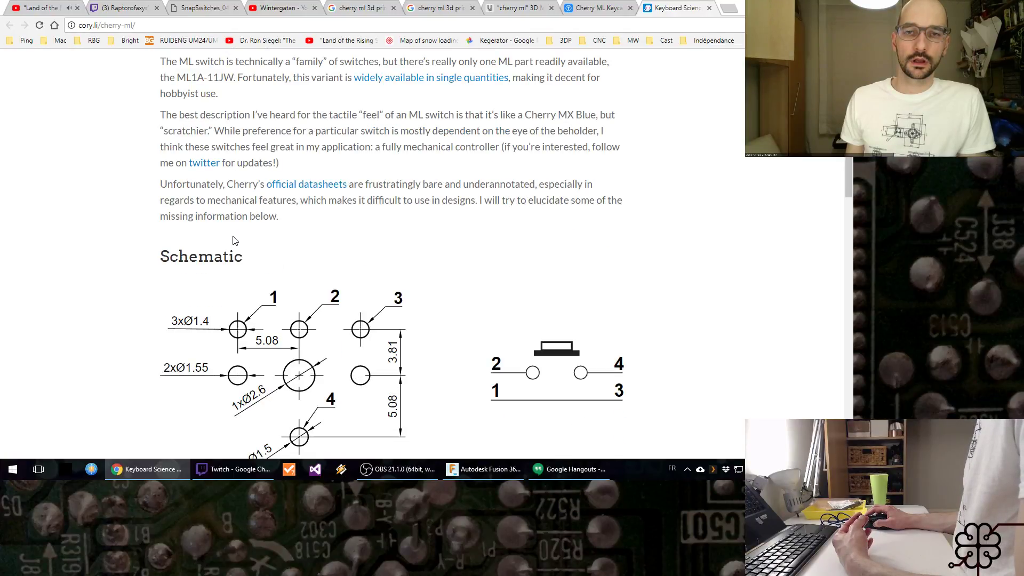
scroll(233, 240, "down", 2)
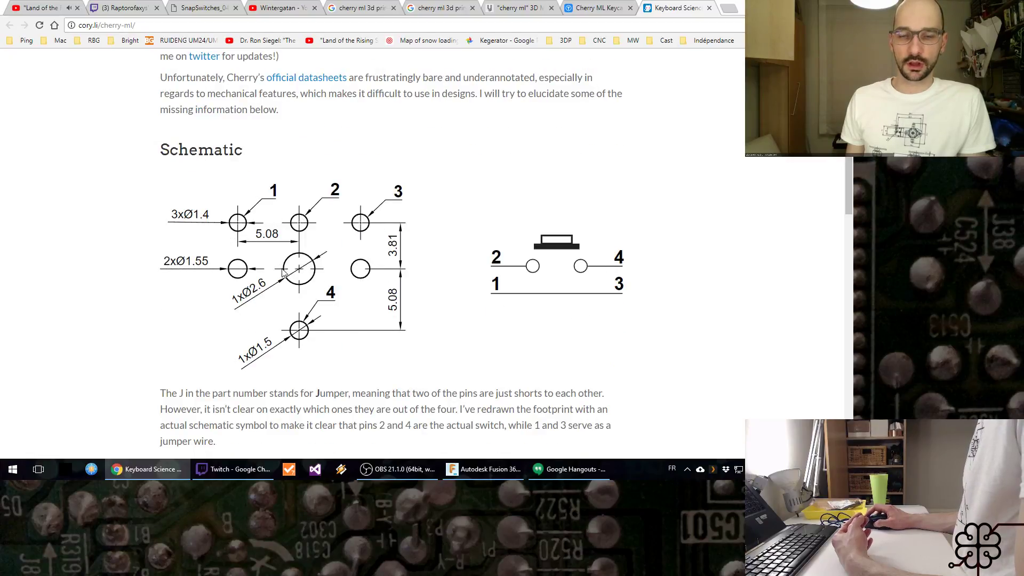
scroll(285, 271, "down", 1)
scroll(293, 260, "down", 3)
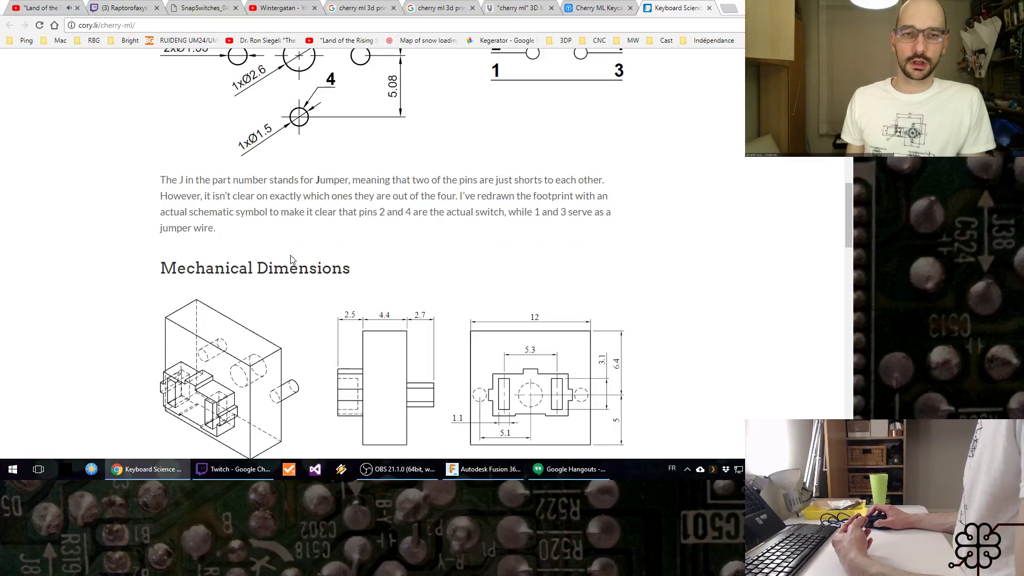
scroll(296, 254, "down", 3)
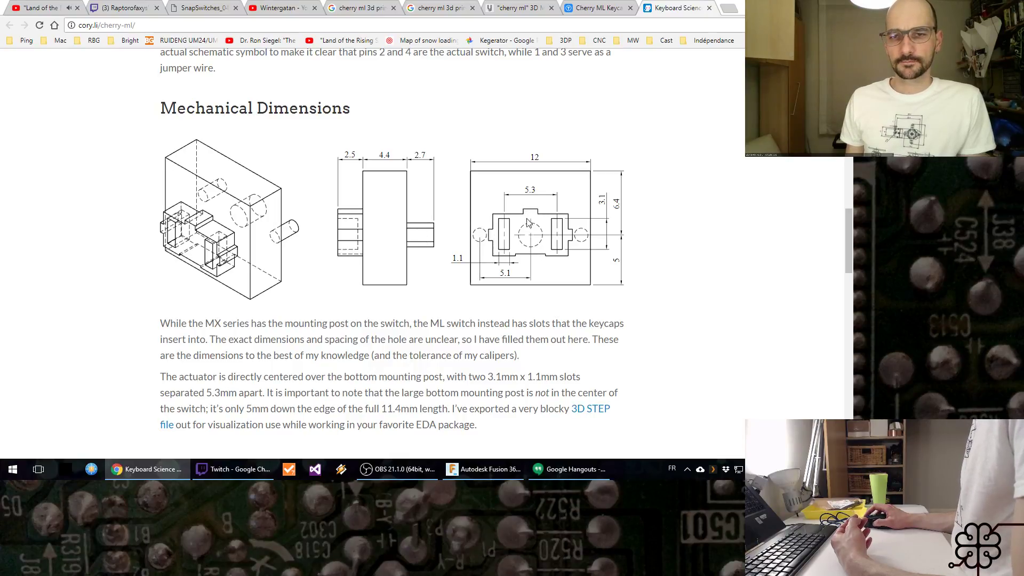
scroll(524, 255, "down", 2)
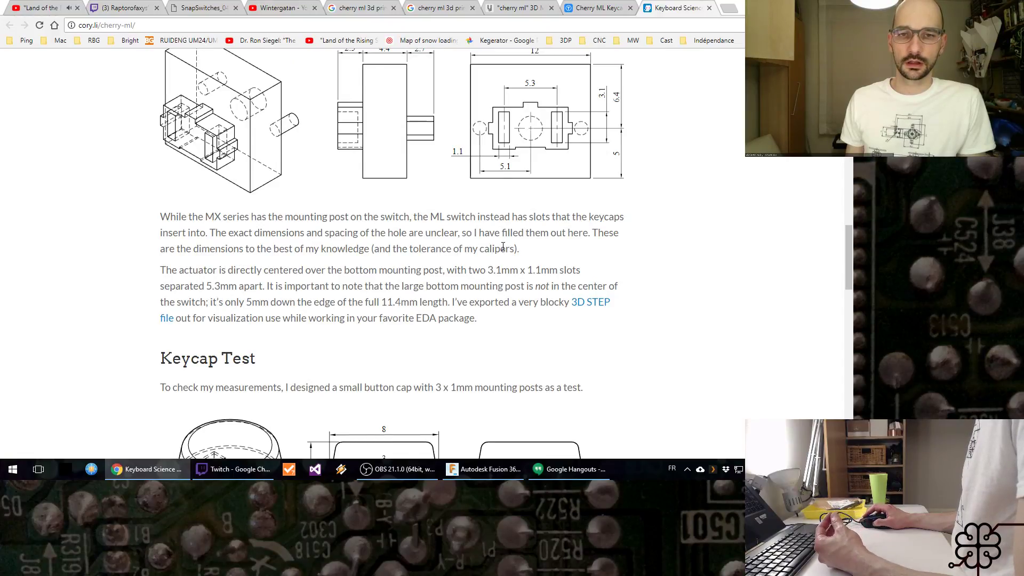
scroll(502, 250, "up", 1)
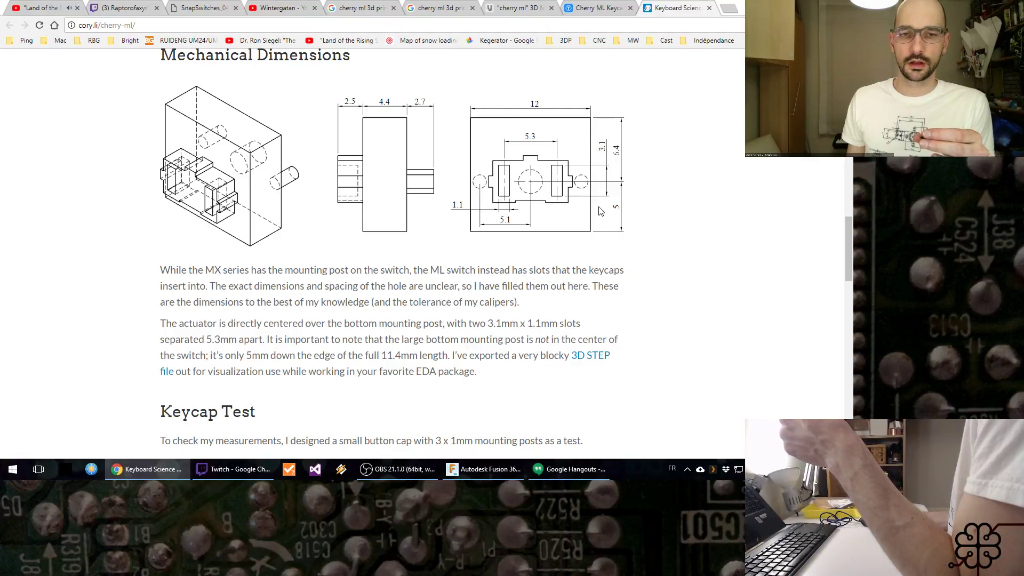
Step: Read the article's Keycap Test section and its remaining photos and notes, then return to the article's beginning
scroll(600, 211, "down", 5)
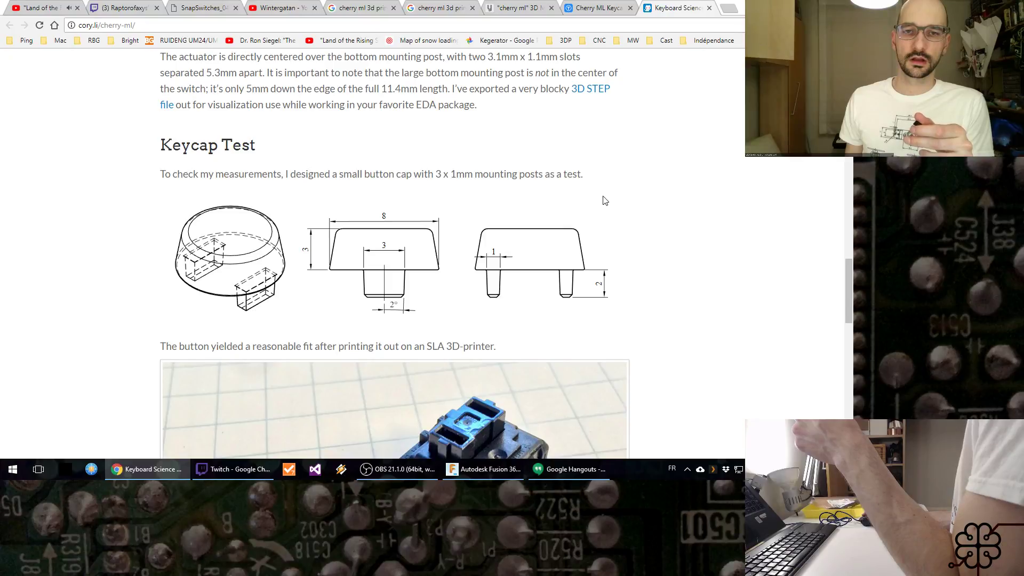
scroll(605, 200, "down", 4)
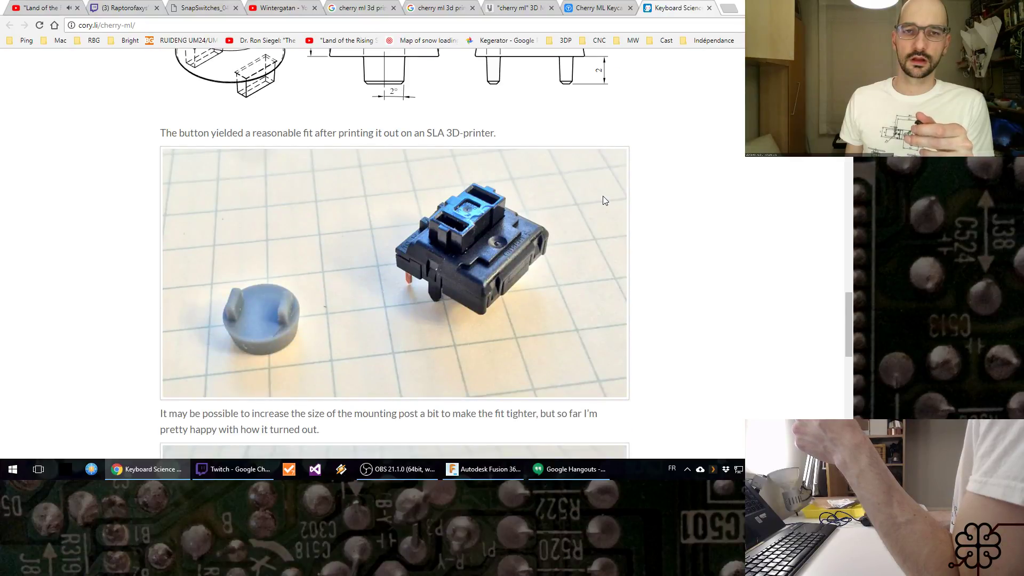
scroll(605, 200, "down", 5)
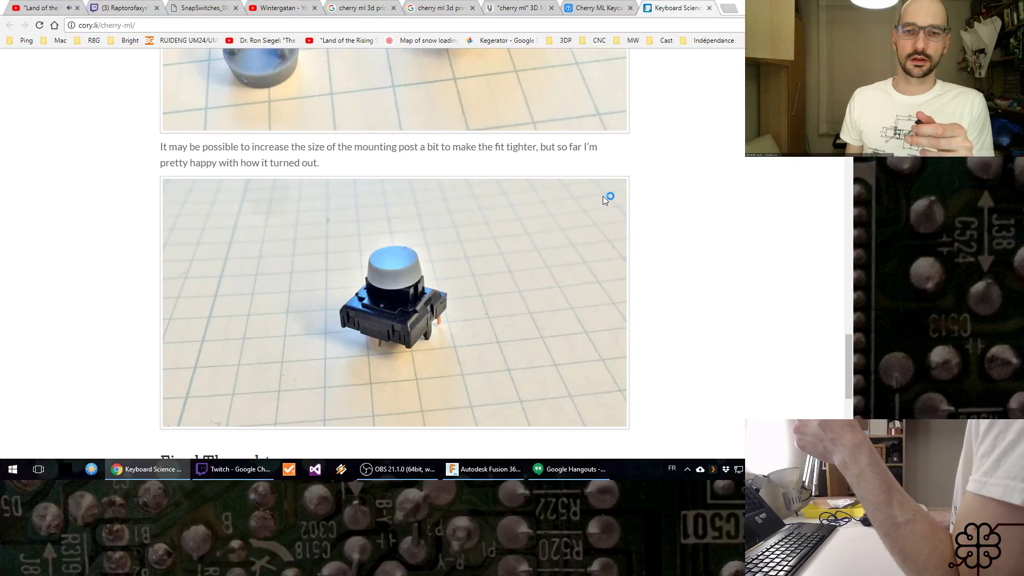
scroll(605, 200, "down", 3)
scroll(603, 200, "down", 2)
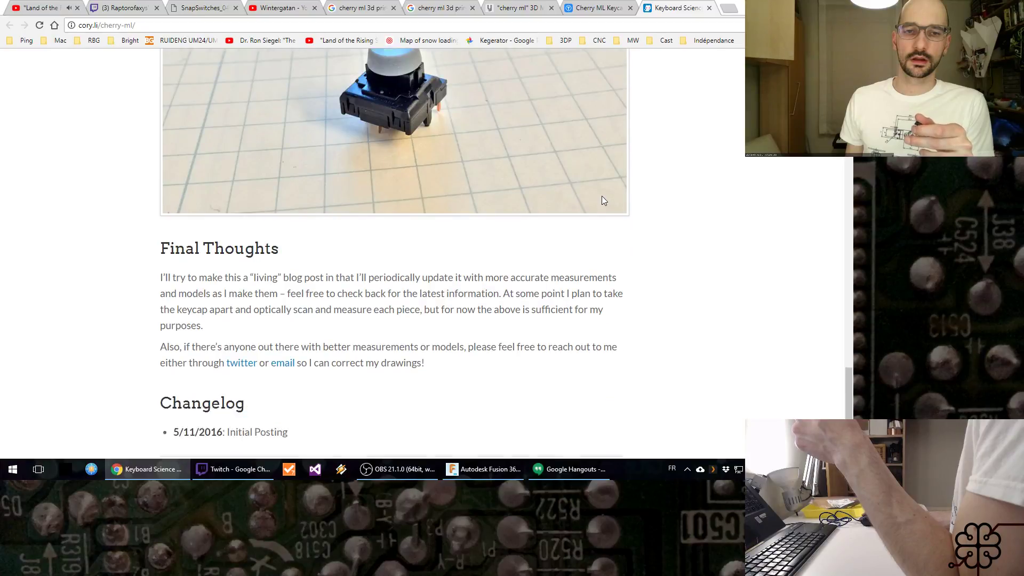
scroll(602, 192, "up", 4)
scroll(605, 195, "down", 3)
scroll(607, 197, "down", 1)
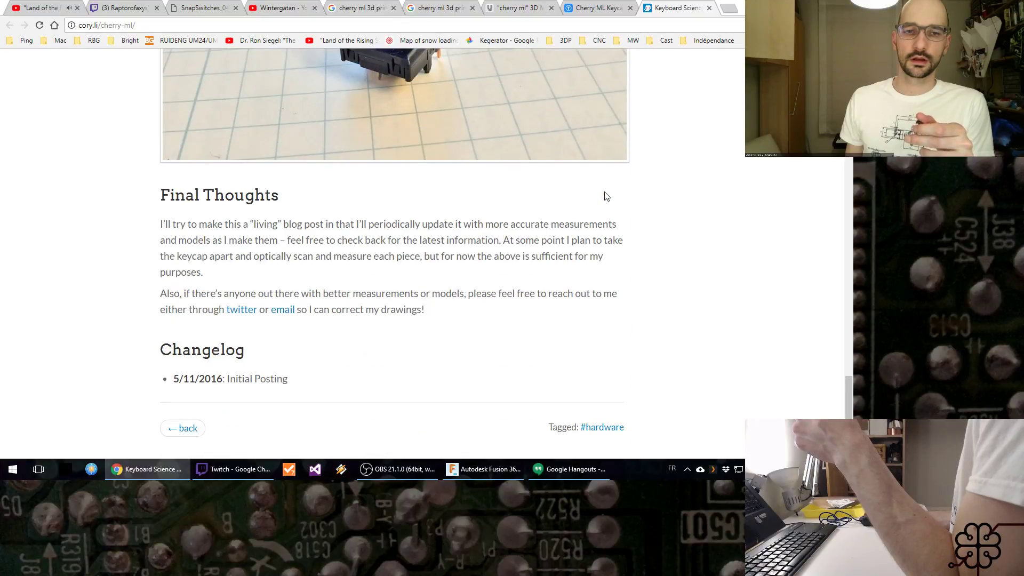
scroll(607, 196, "up", 20)
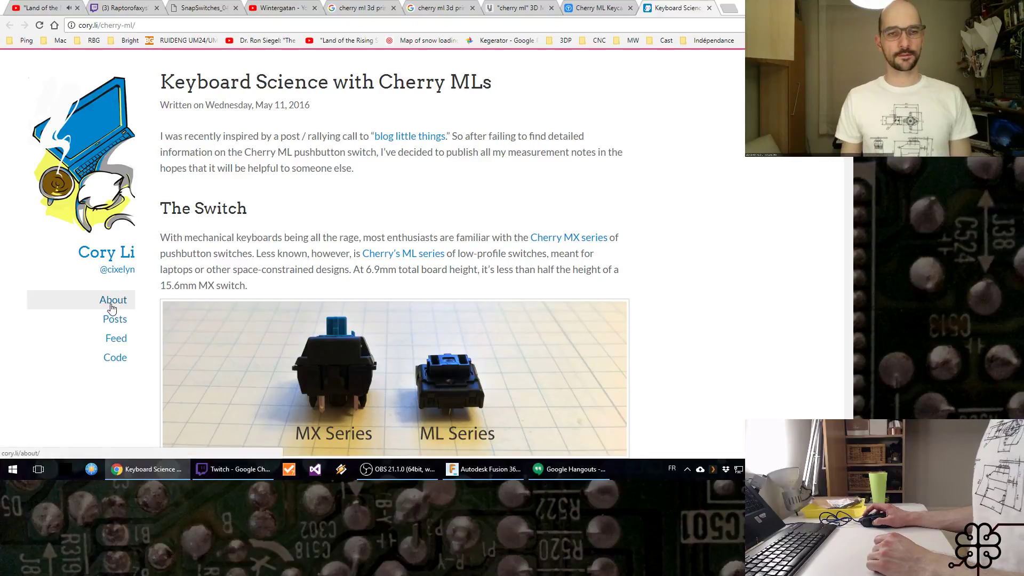
Step: Arrange Fusion 360 and the browser side by side, with the article's Mechanical Dimensions drawing in view
scroll(645, 246, "down", 13)
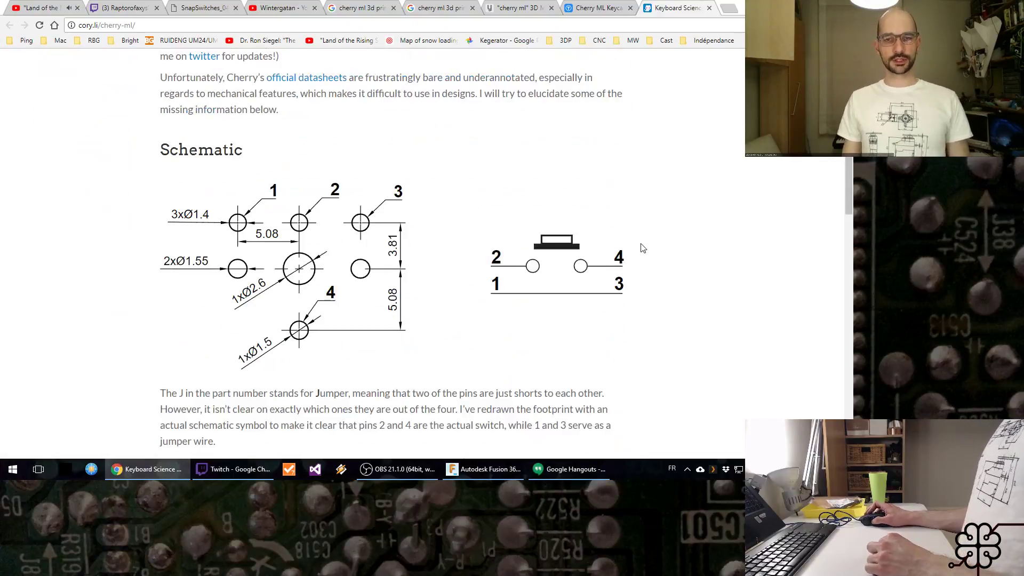
scroll(643, 248, "down", 6)
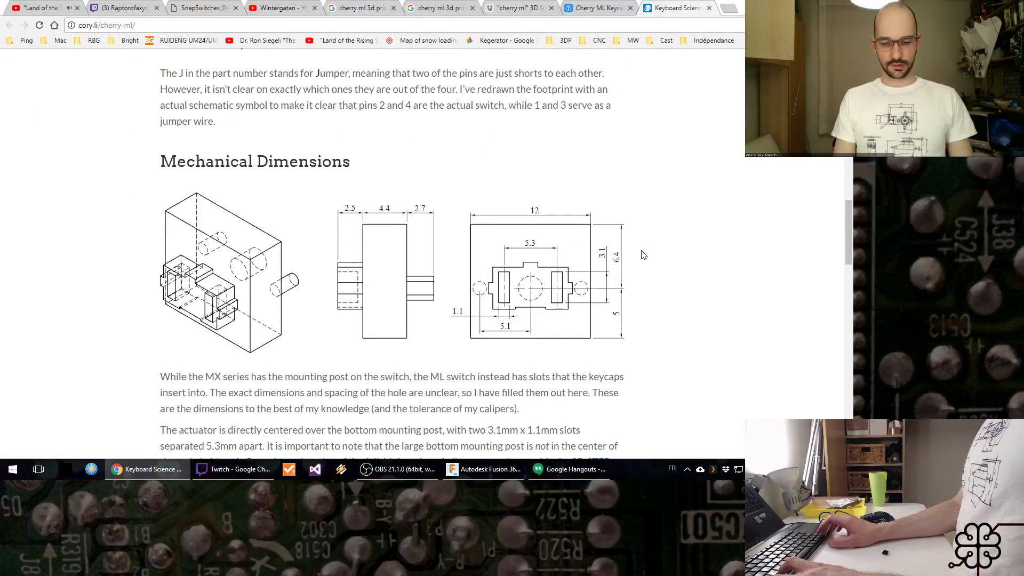
key("super+Right")
left_click(370, 197)
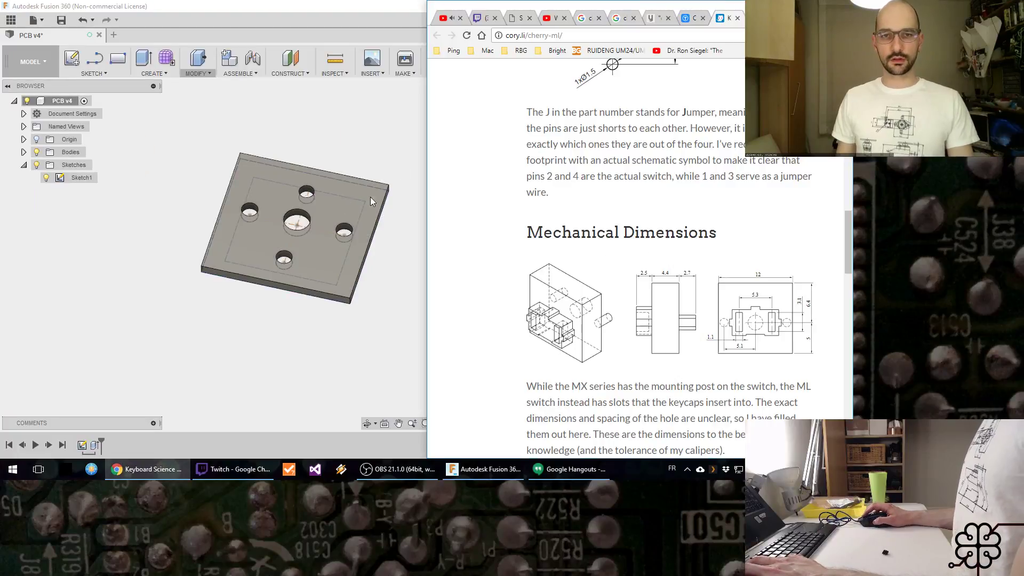
key("super+Up")
key("super+Left")
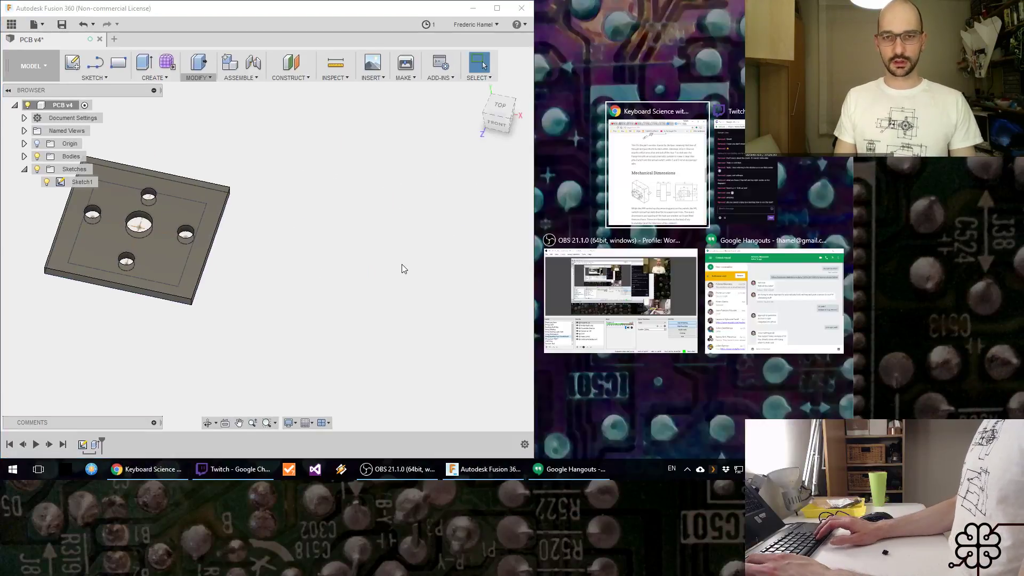
left_click(657, 165)
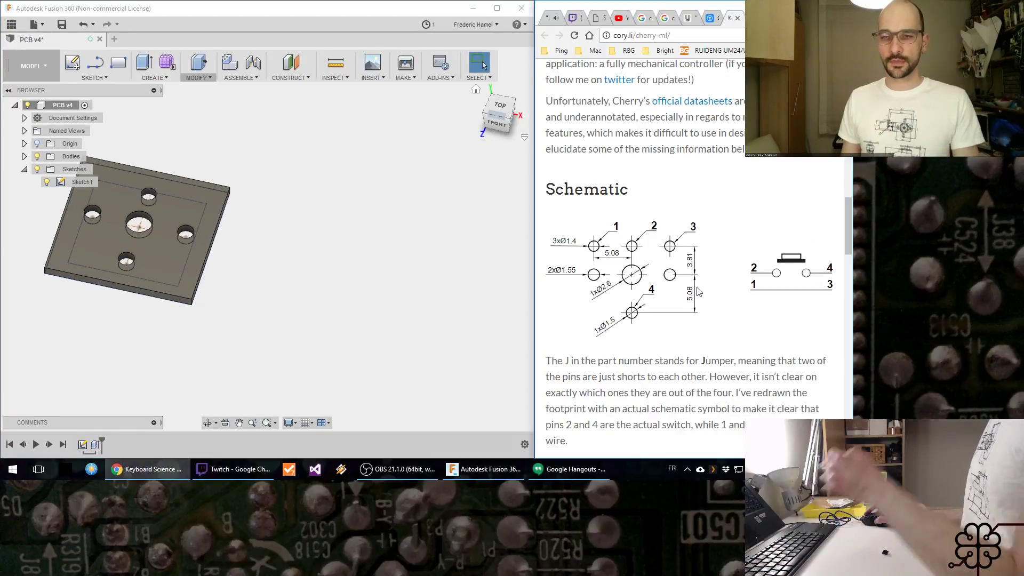
scroll(698, 292, "down", 2)
scroll(698, 284, "down", 2)
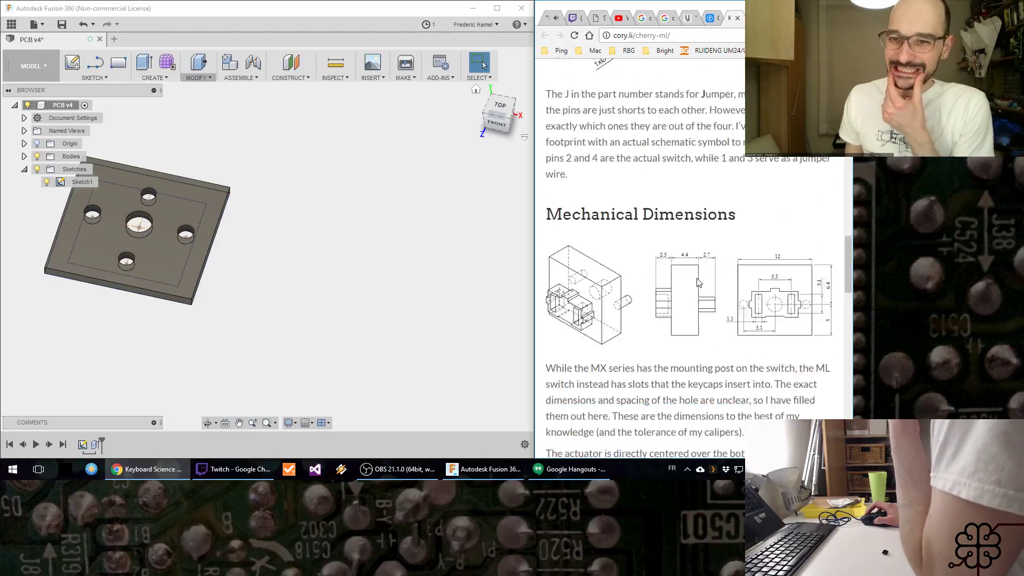
scroll(699, 283, "down", 2)
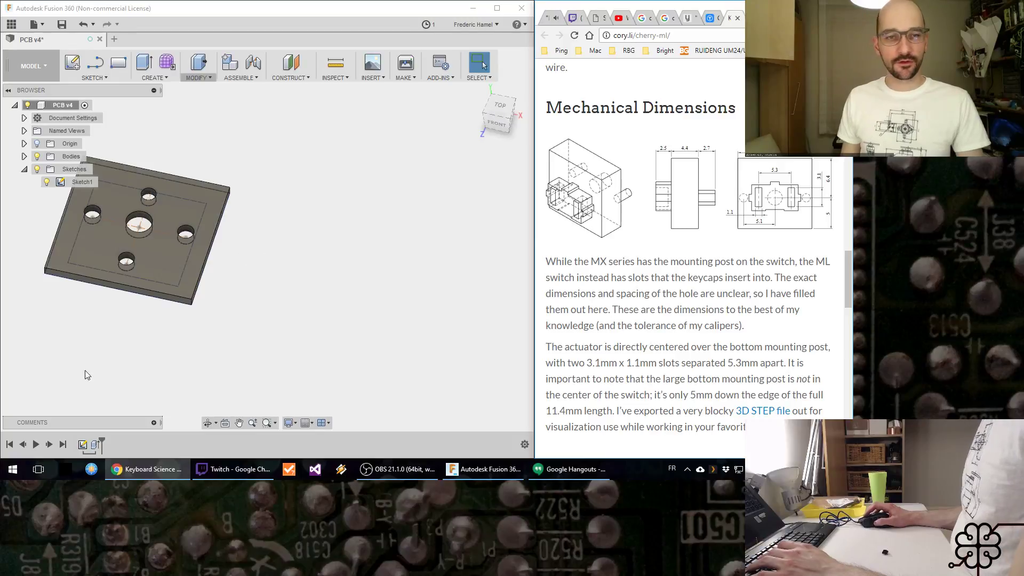
Step: Open the plate's hole-pattern sketch, Sketch1, for editing
left_click(82, 445)
right_click(82, 445)
left_click(122, 341)
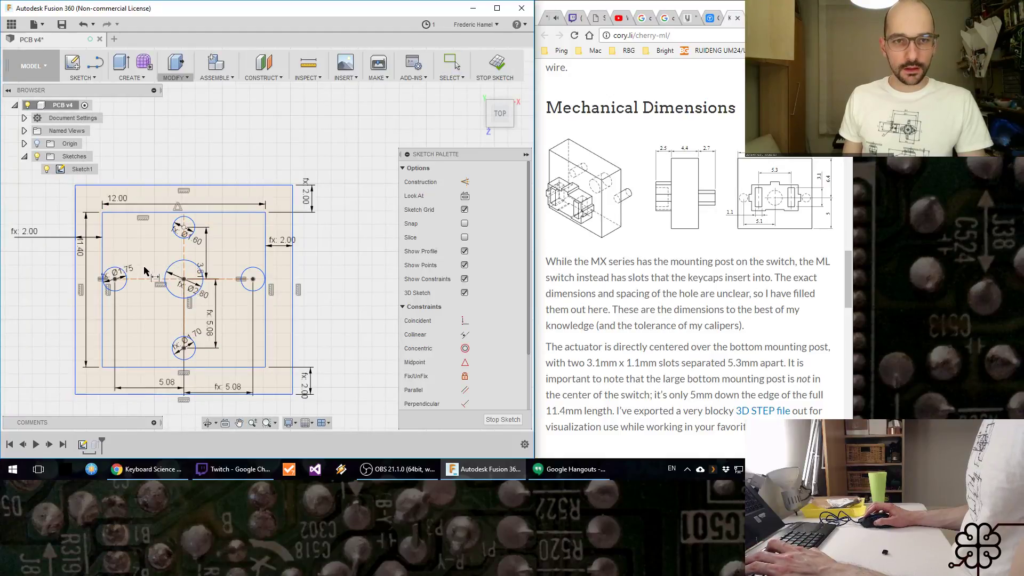
key("d")
left_click(140, 280)
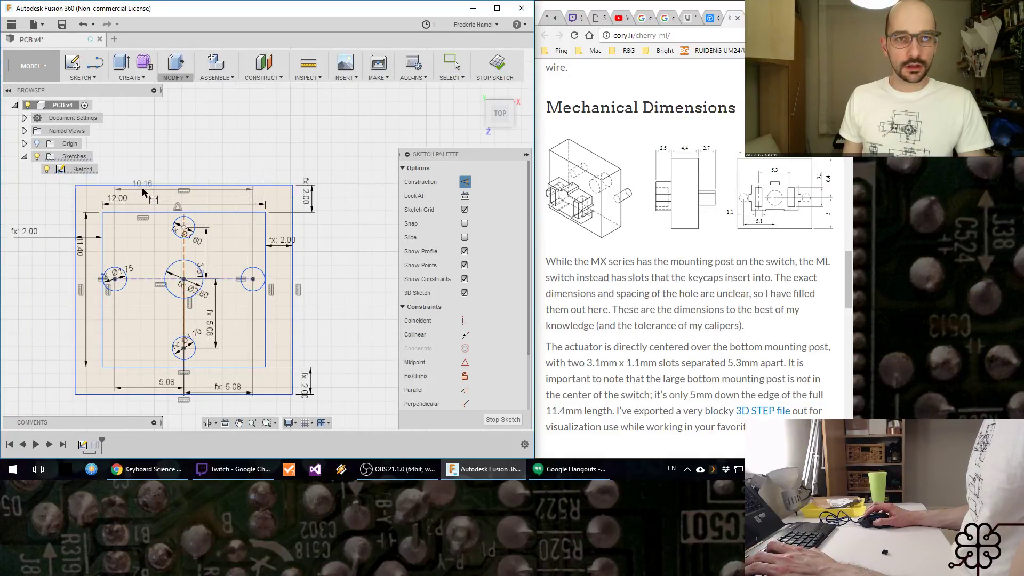
left_click(142, 185)
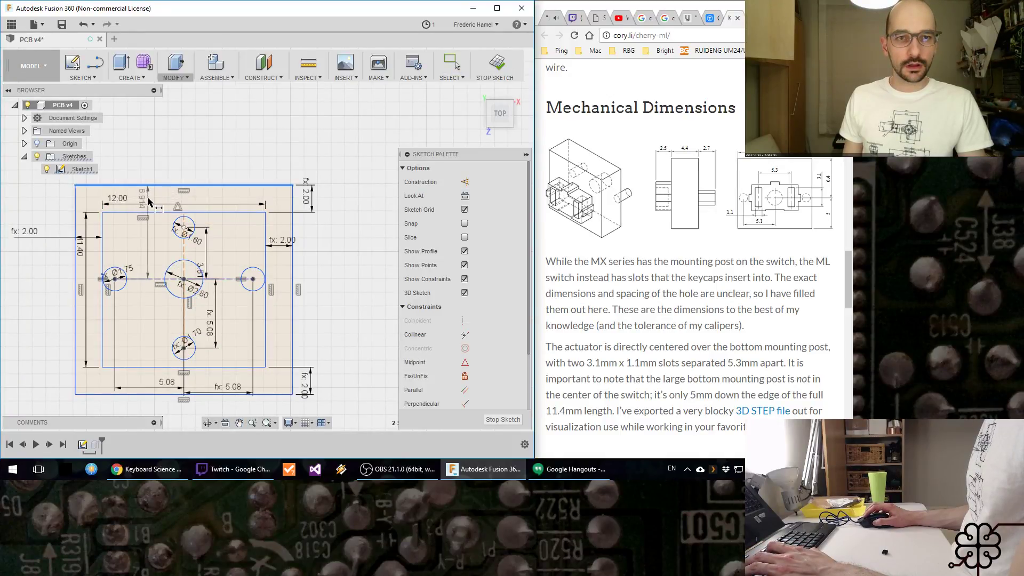
left_click(152, 199)
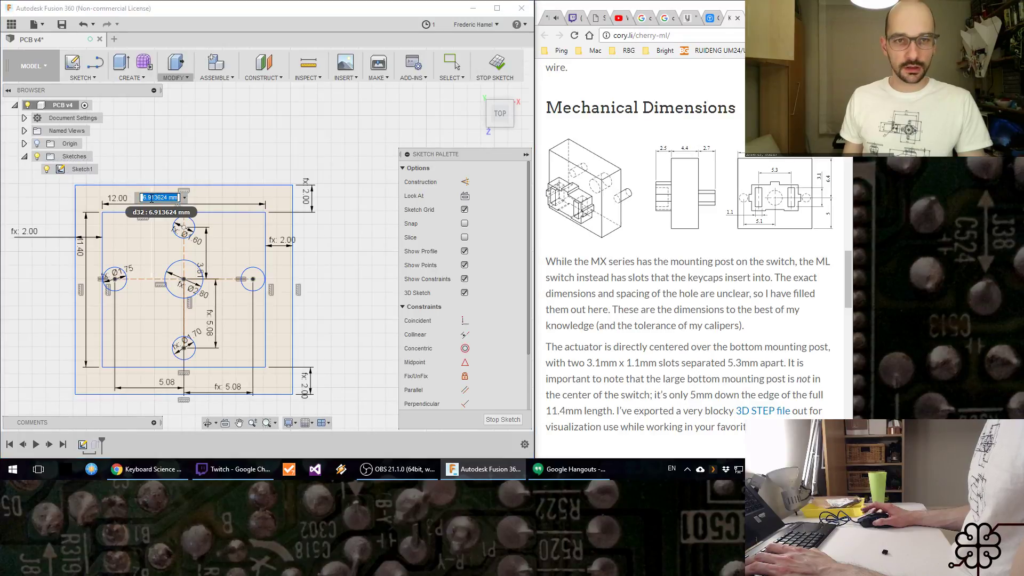
key("Return")
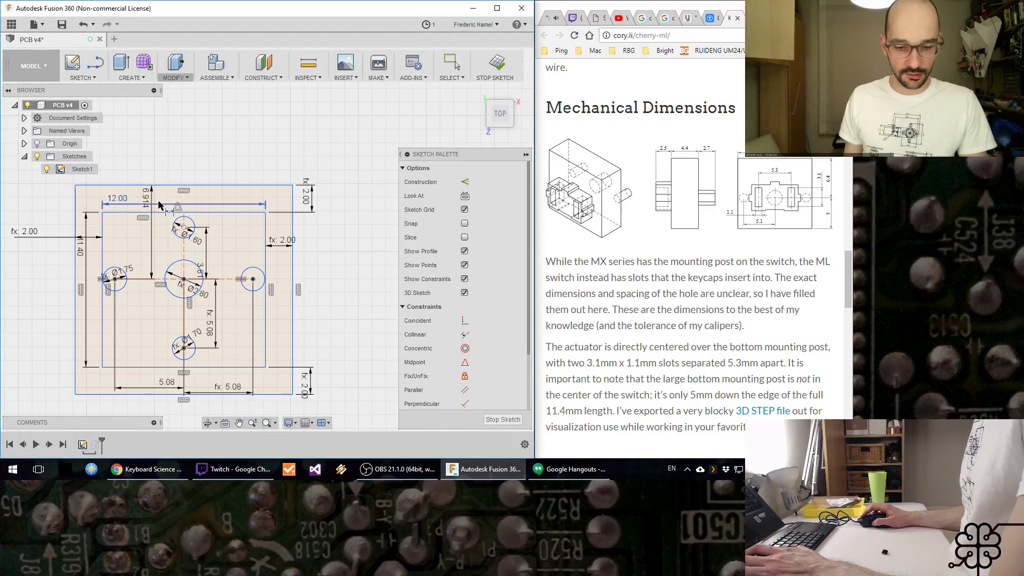
key("Escape")
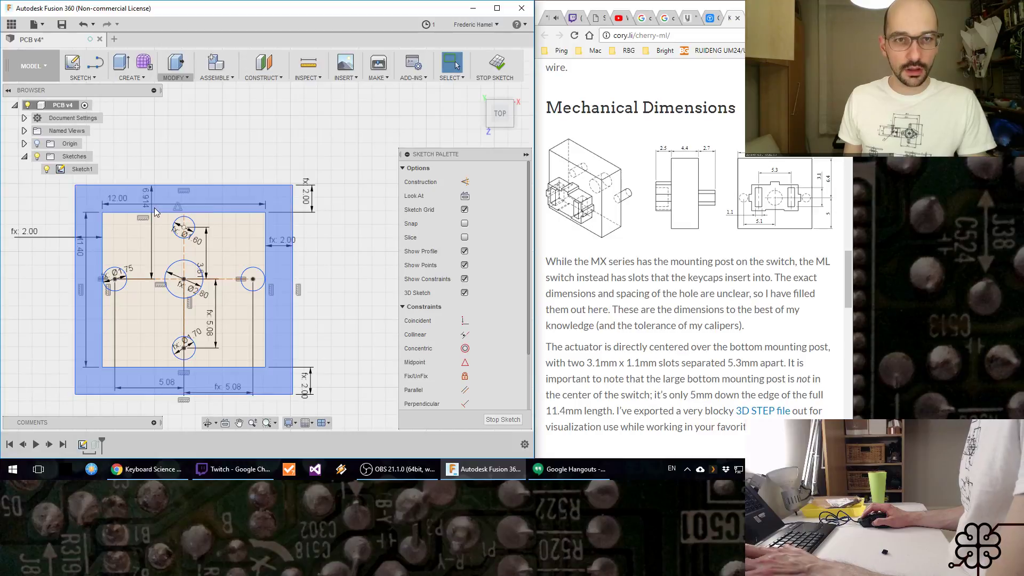
left_click(150, 195)
key("Delete")
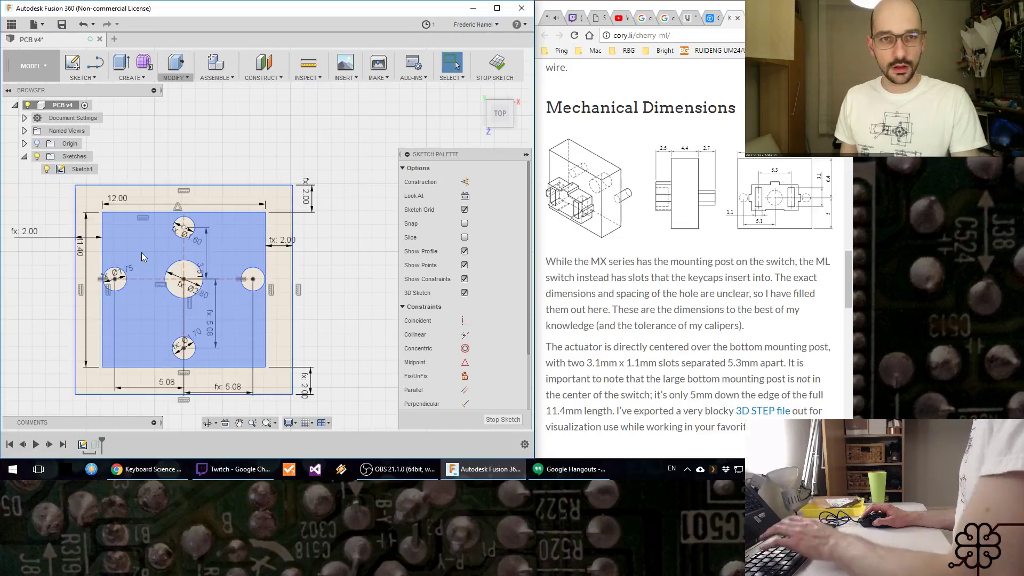
Step: Dimension the horizontal hole centerline to the upper edge of the inner 12 mm wide rectangle at 5 mm
key("d")
left_click(136, 279)
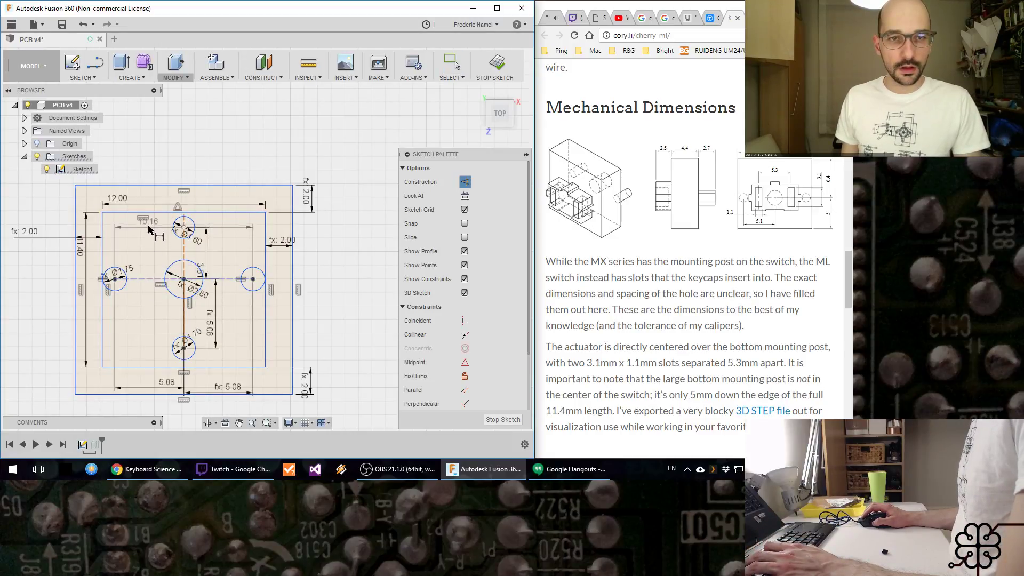
left_click(137, 212)
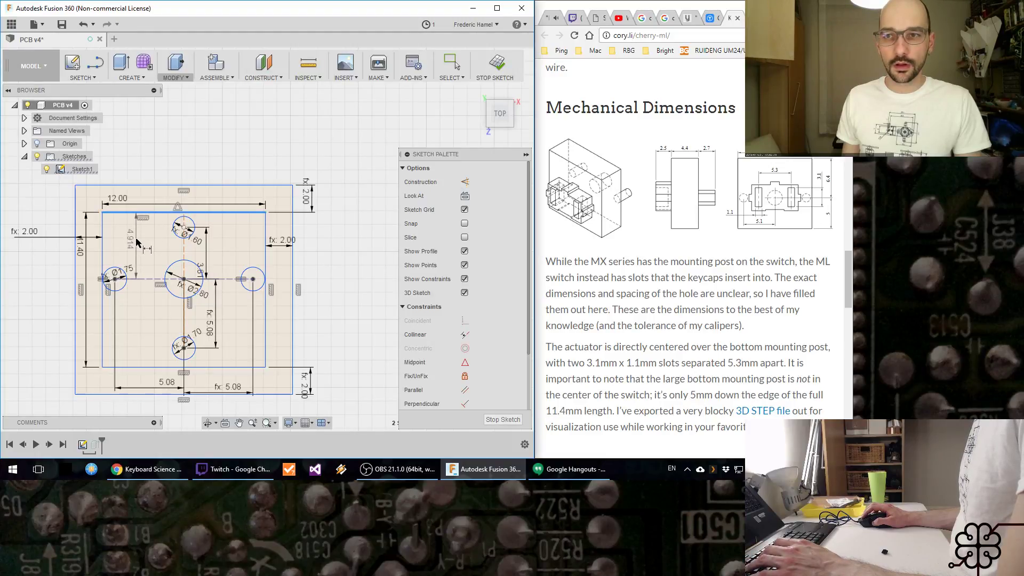
left_click(140, 241)
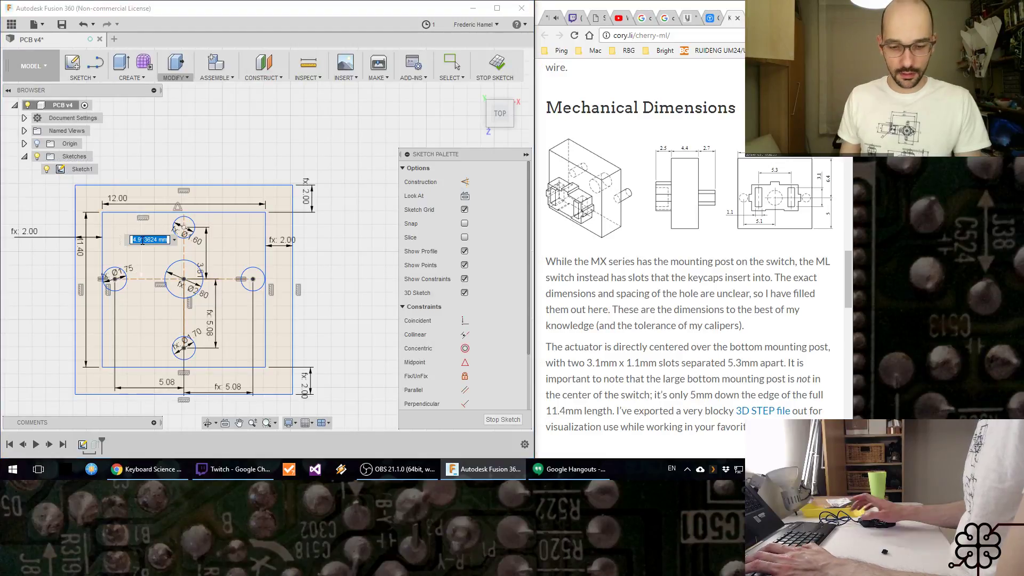
type("5")
key("Return")
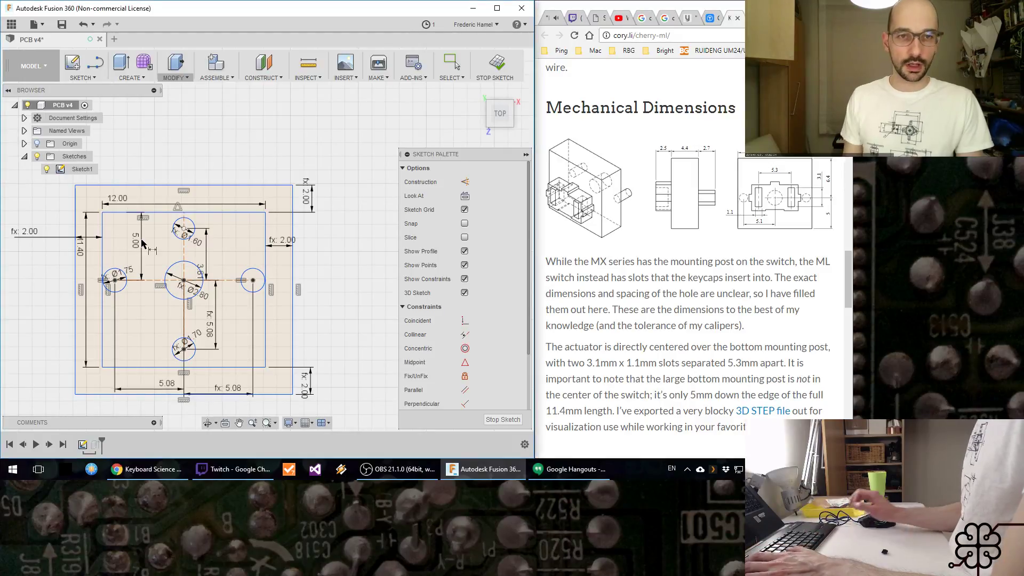
Step: Save the PCB design with the default version description, both before and after finishing the sketch
left_click(62, 24)
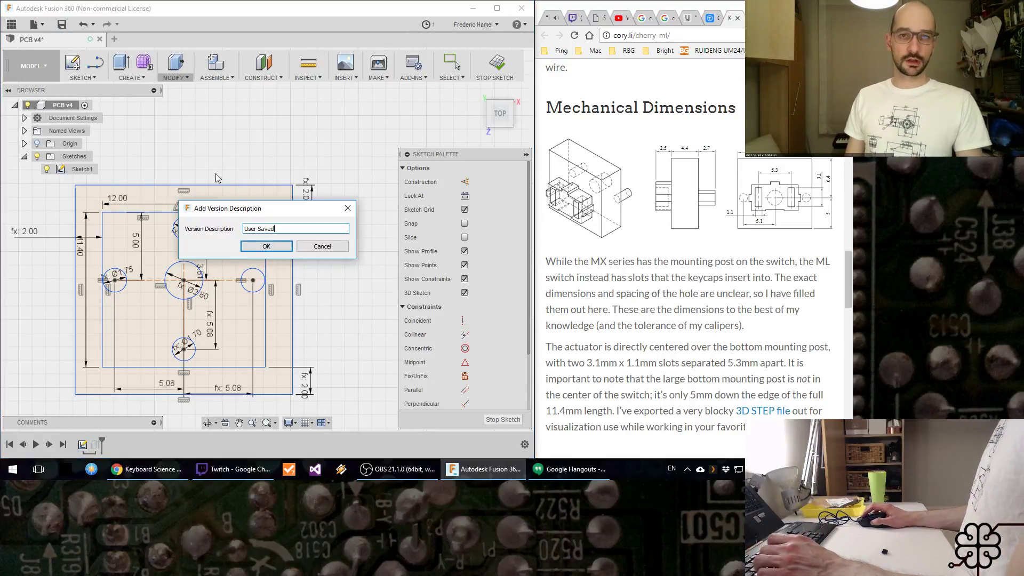
left_click(266, 246)
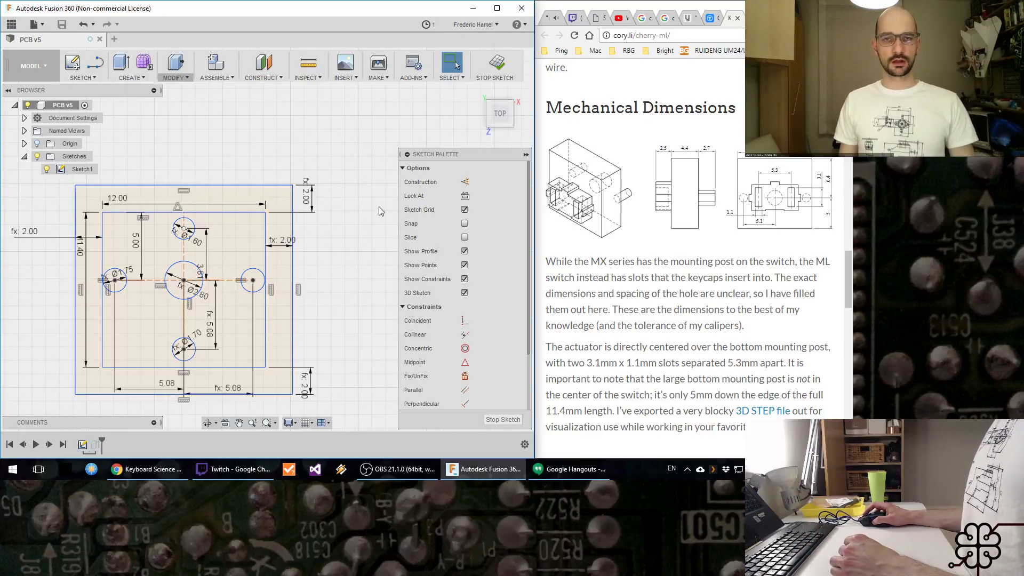
left_click(496, 74)
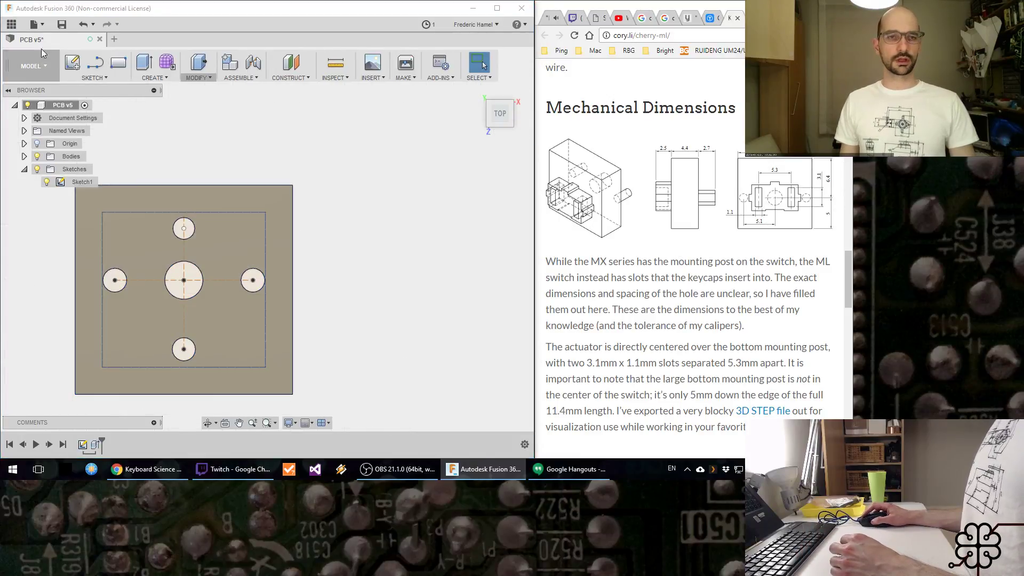
left_click(59, 26)
left_click(252, 247)
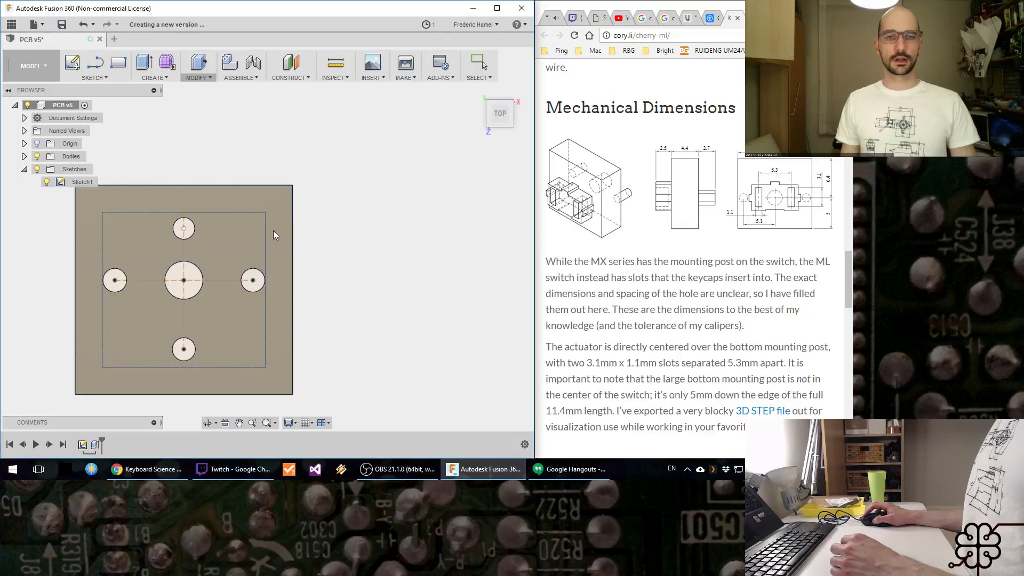
Step: Create a new, empty design
left_click(12, 30)
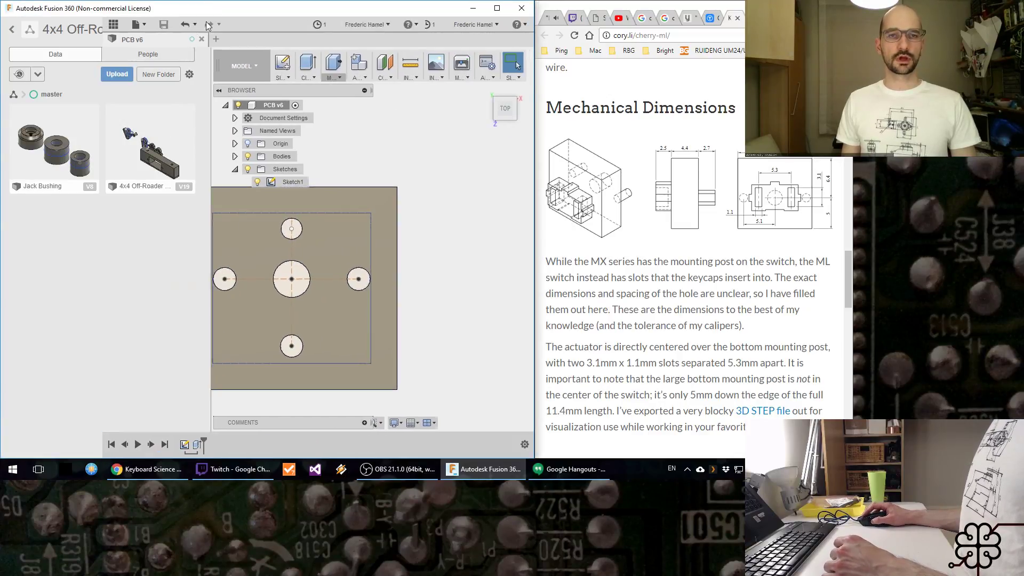
left_click(207, 23)
left_click(36, 24)
left_click(52, 40)
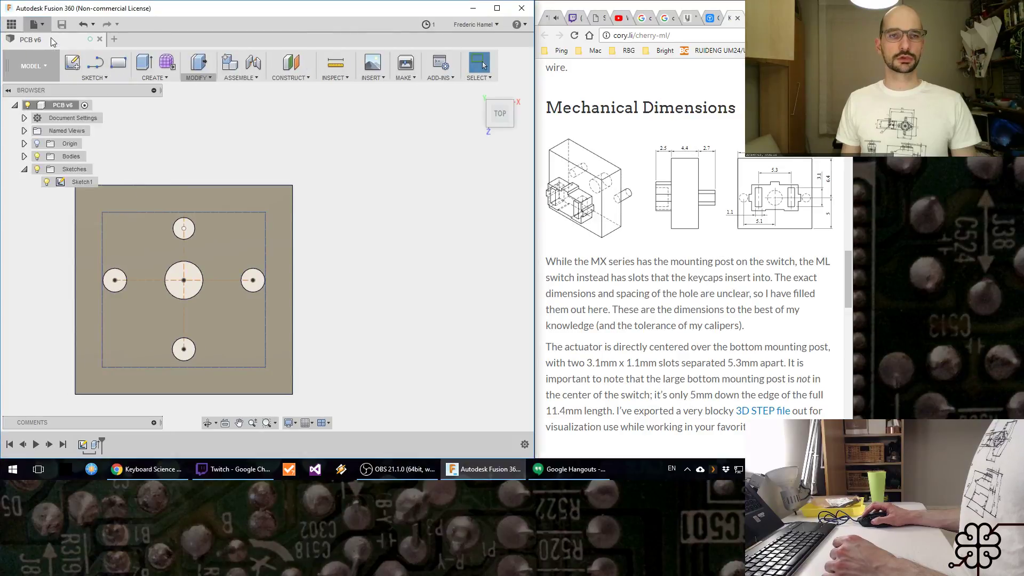
left_click(37, 144)
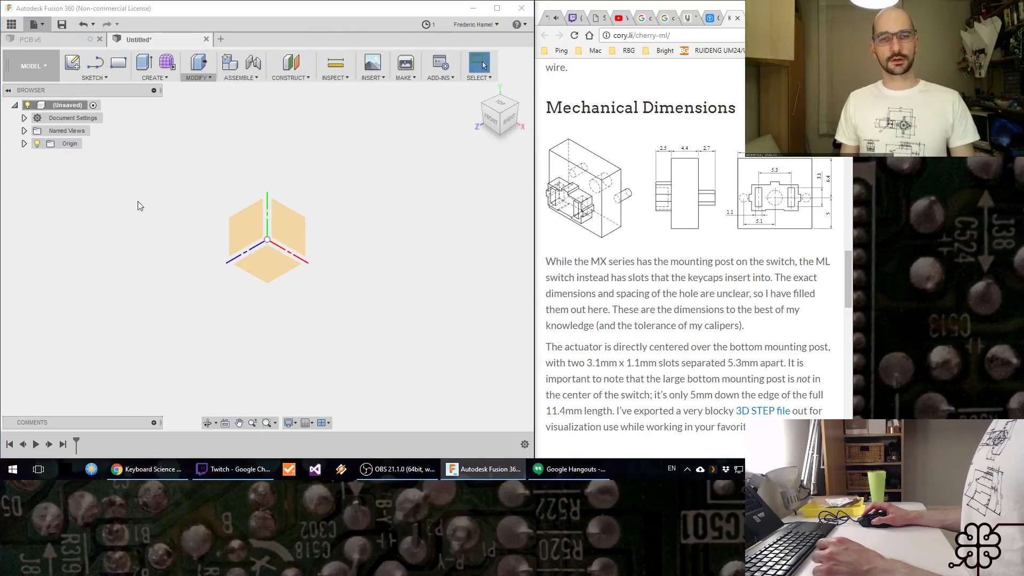
Step: Check the Twitch stream chat for new messages, and minimize its window again
middle_click_drag(251, 272, 282, 303, "shift")
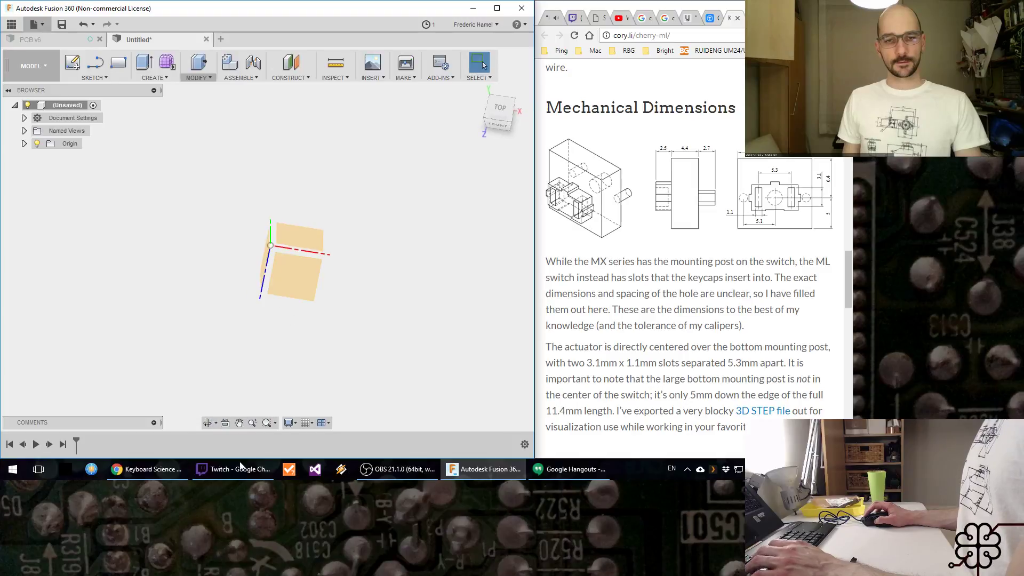
left_click(240, 468)
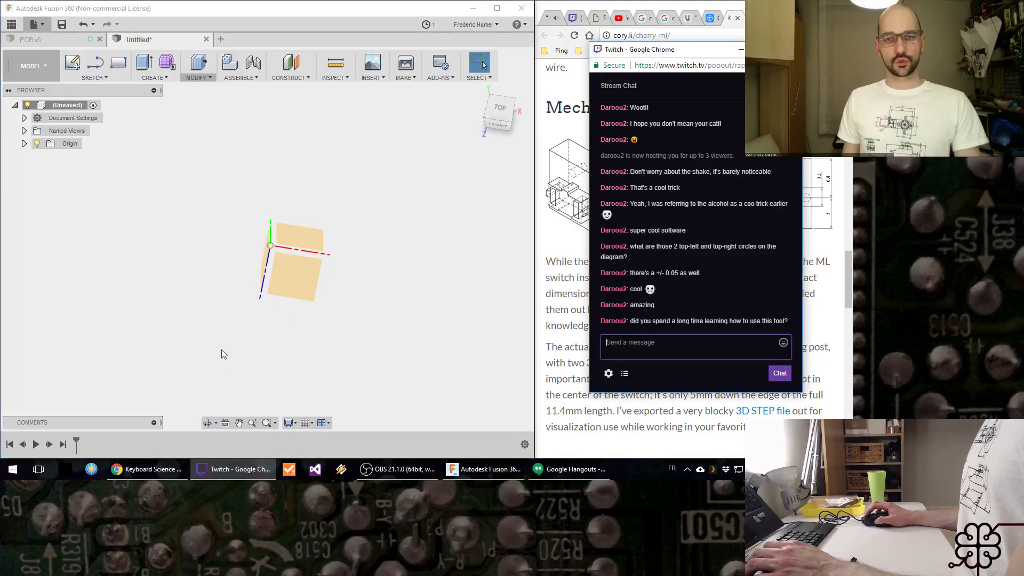
left_click(741, 49)
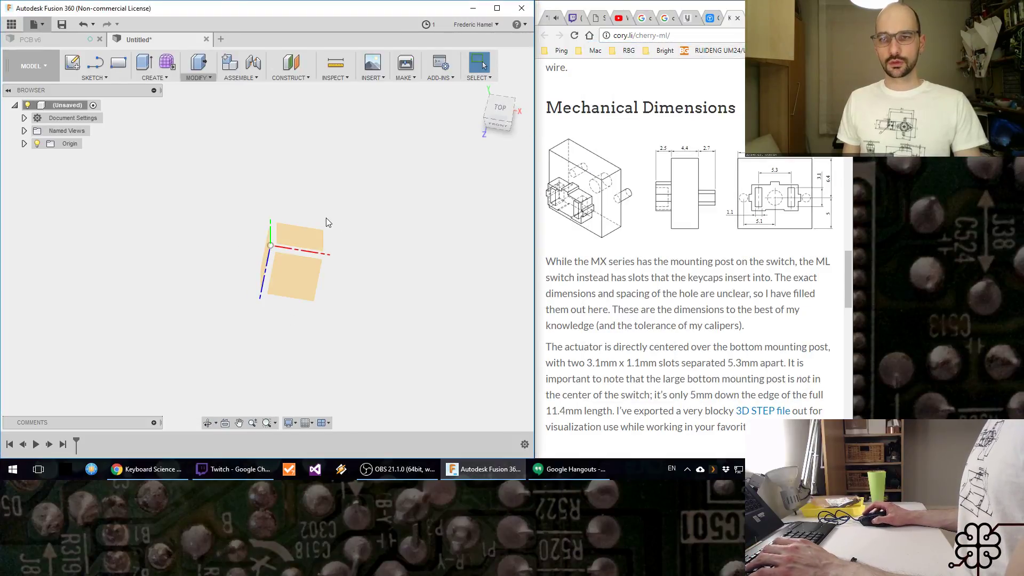
Step: Start a sketch on the horizontal origin plane and try to draw a two-point rectangle in it
mouse_move(344, 300)
middle_mouse_down("shift")
mouse_move(310, 260)
mouse_move(357, 295)
middle_mouse_up("shift")
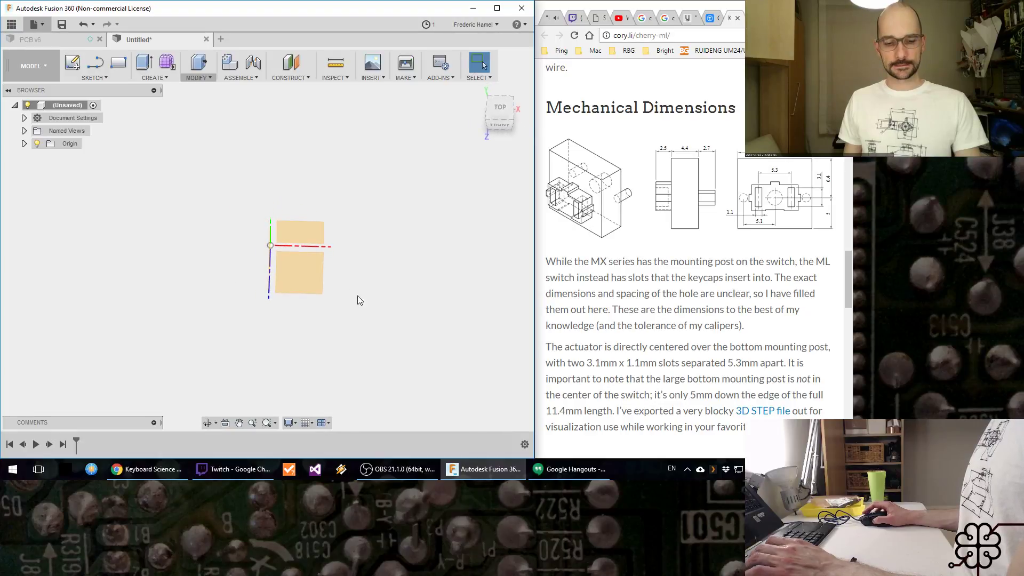
key("r")
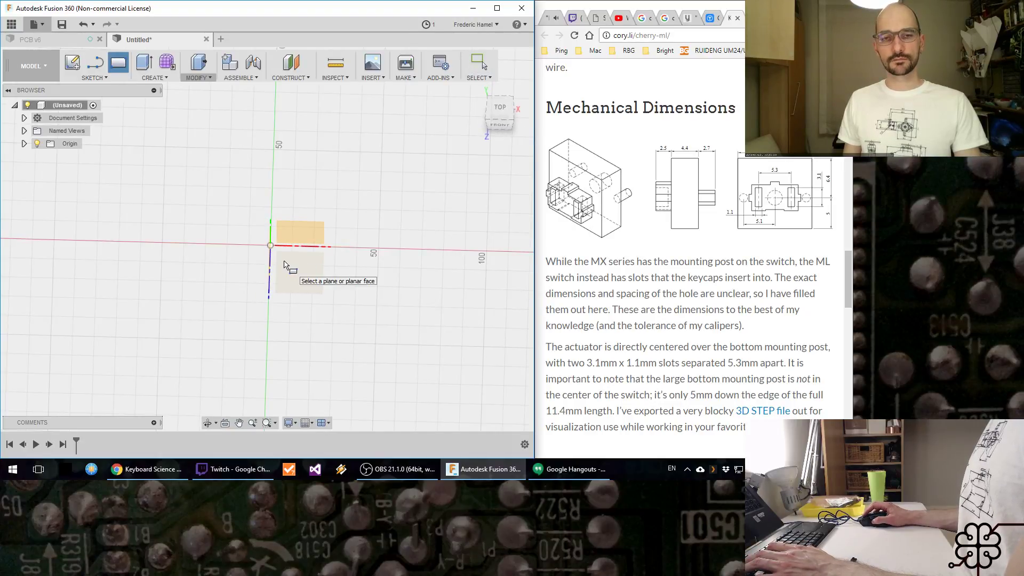
left_click(285, 265)
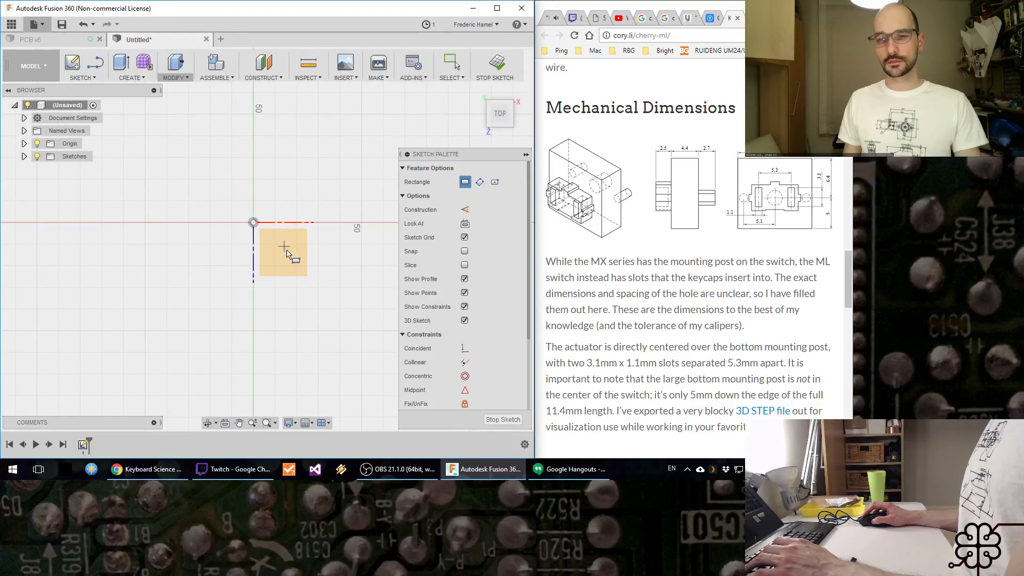
left_click(285, 247)
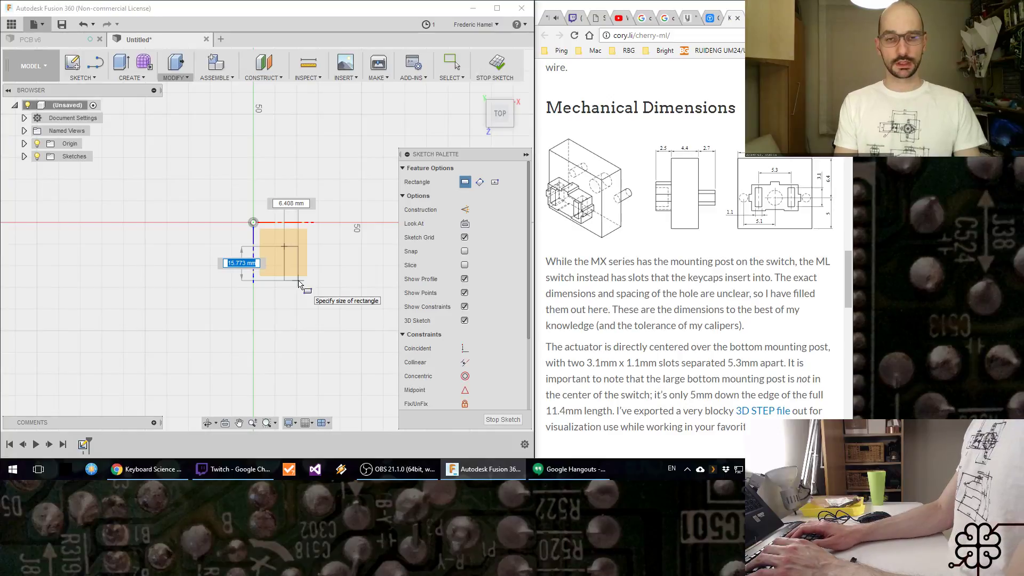
left_click(299, 284)
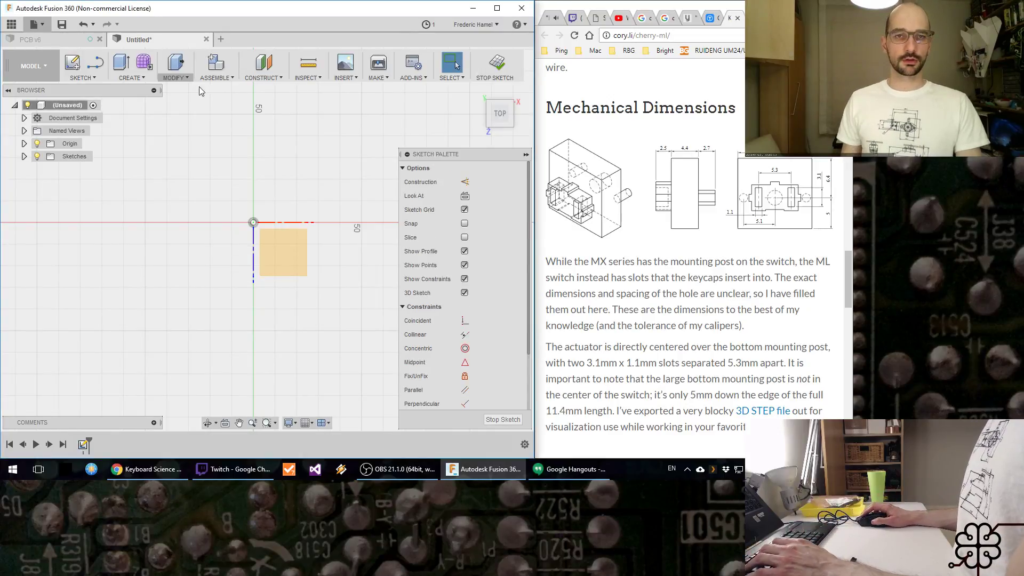
Step: Add a user parameter named PostW with unit mm and the expression 1
left_click(179, 76)
left_click(196, 335)
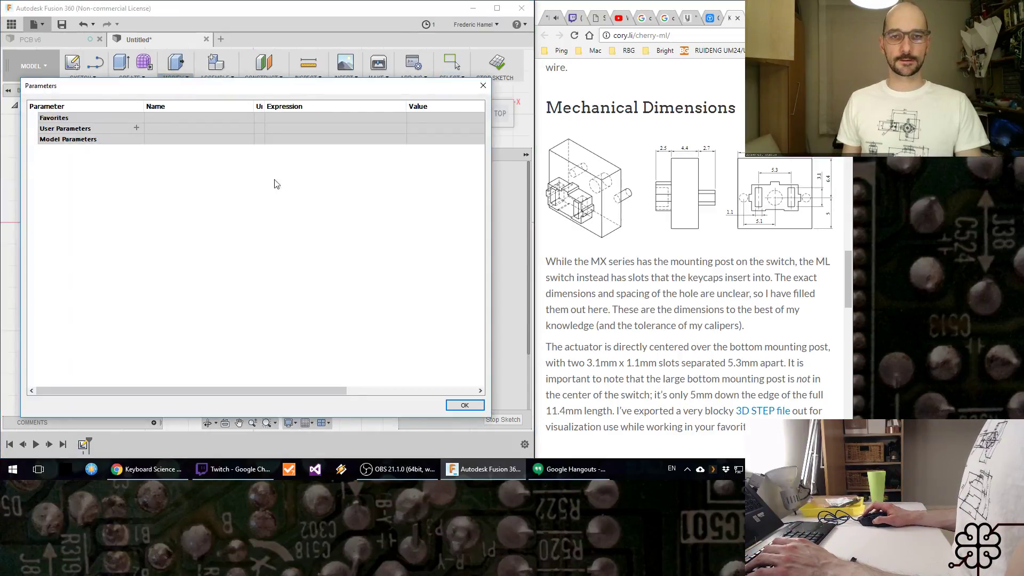
left_click(137, 128)
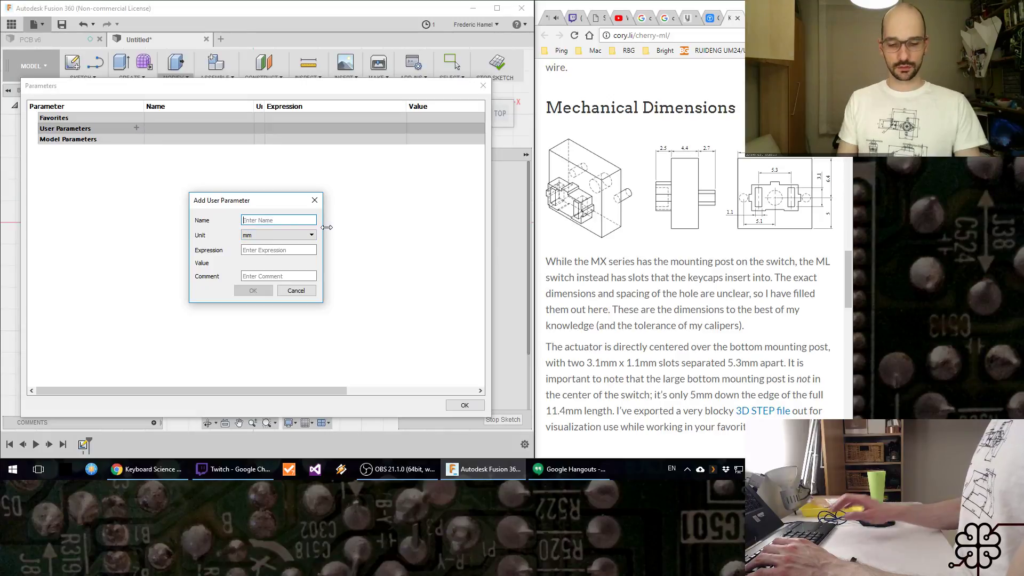
type("1")
key("Tab")
key("Tab")
key("shift+Tab")
key("shift+Tab")
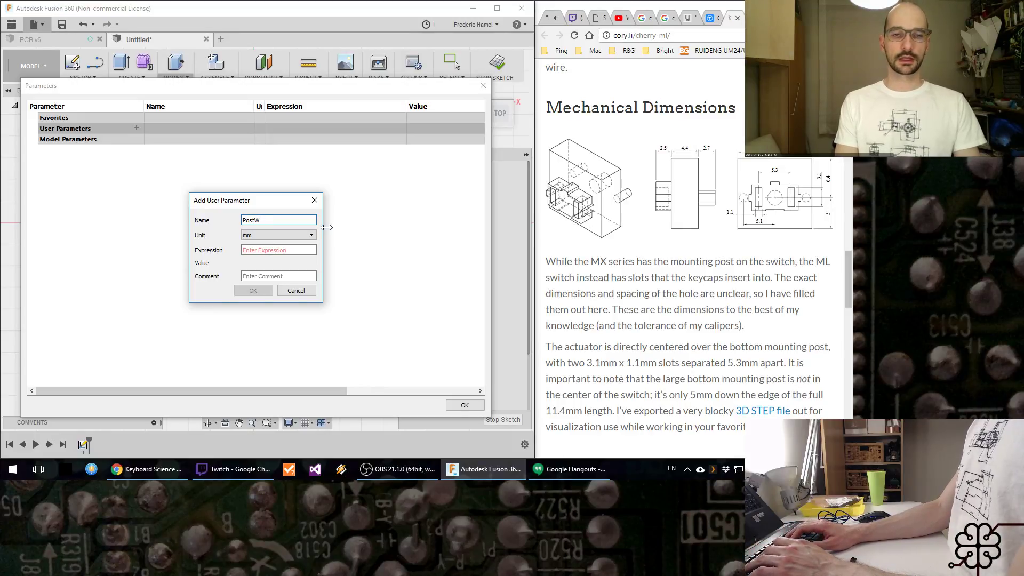
key("Tab")
key("Tab")
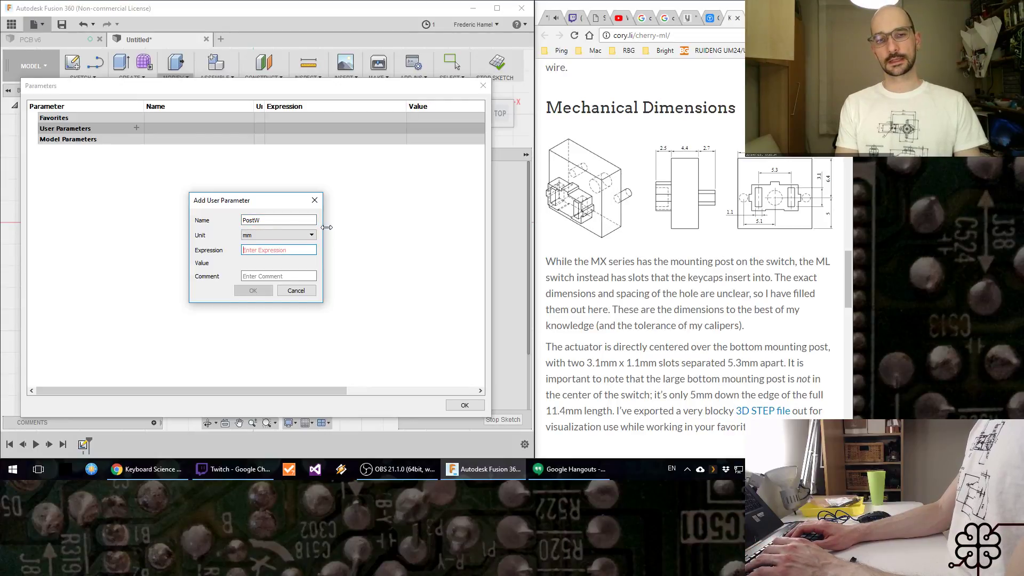
type("1")
key("Return")
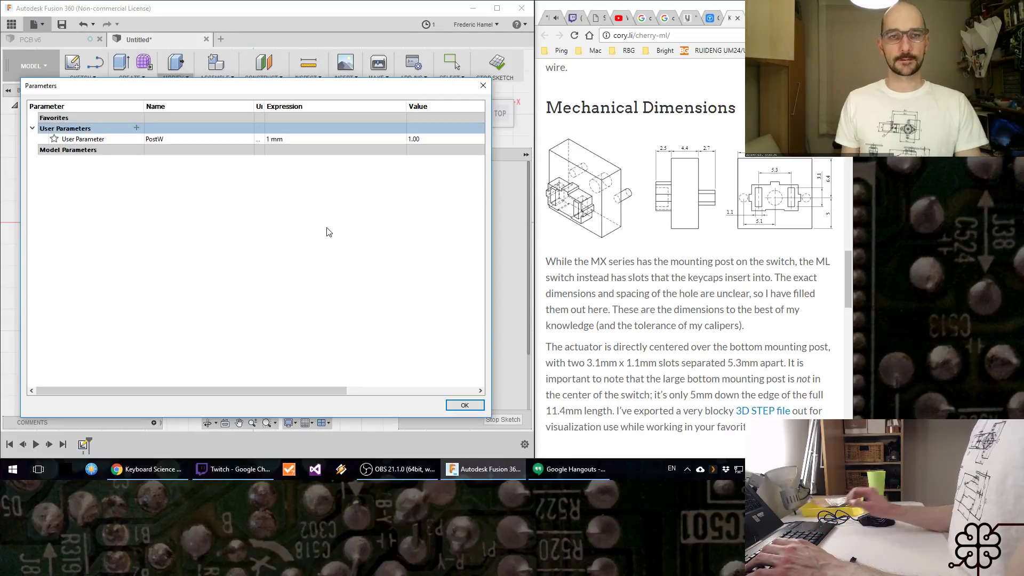
Step: Add a second user parameter named PostH with unit mm and the expression 3, and accept the parameters
left_click(137, 128)
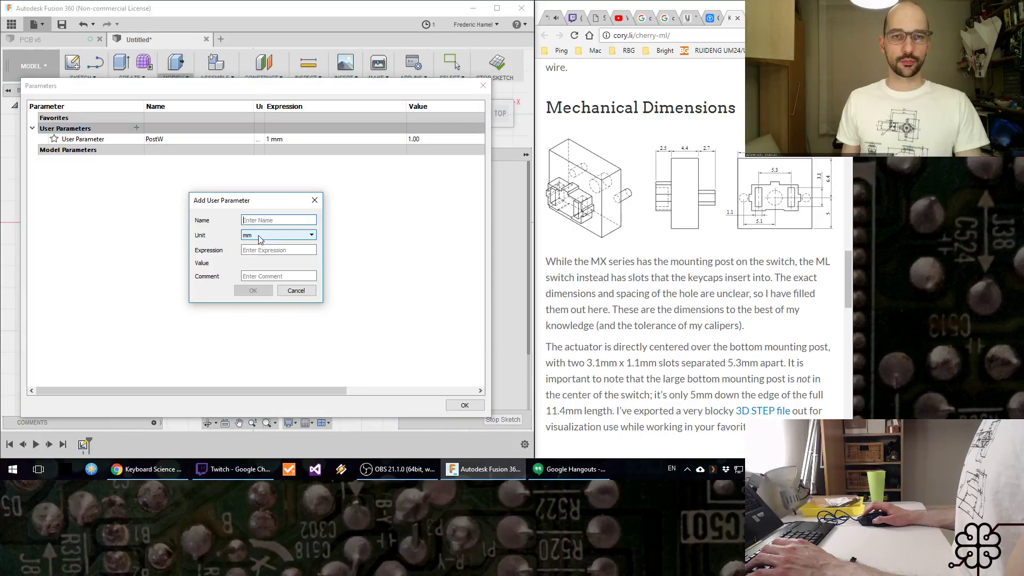
type("PostH")
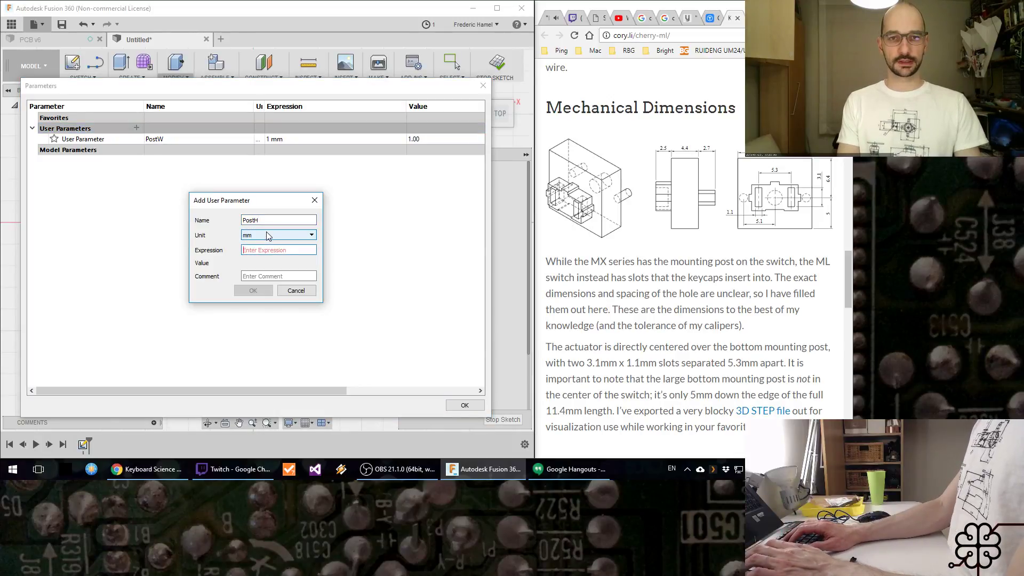
type("3")
key("Return")
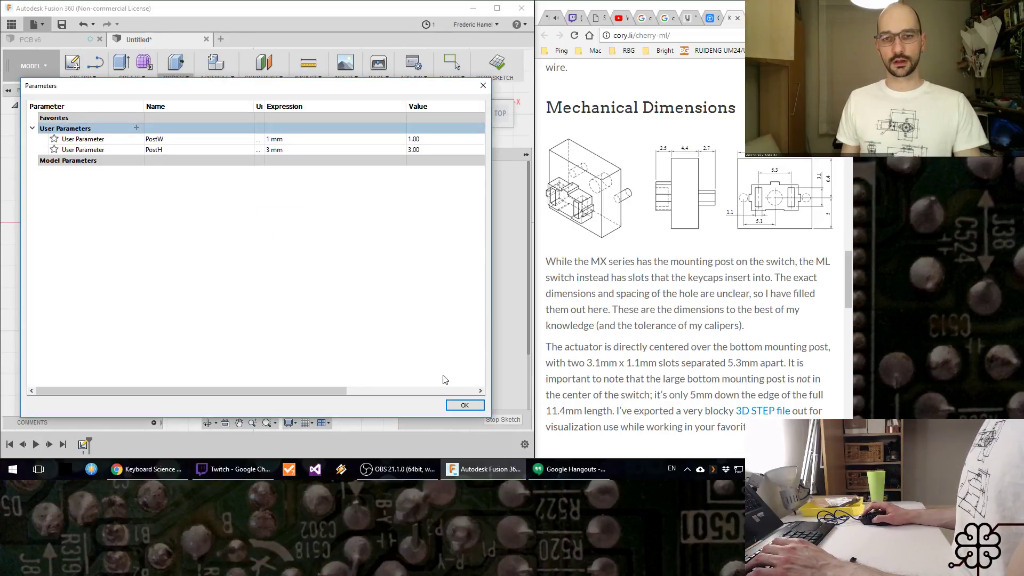
left_click(463, 406)
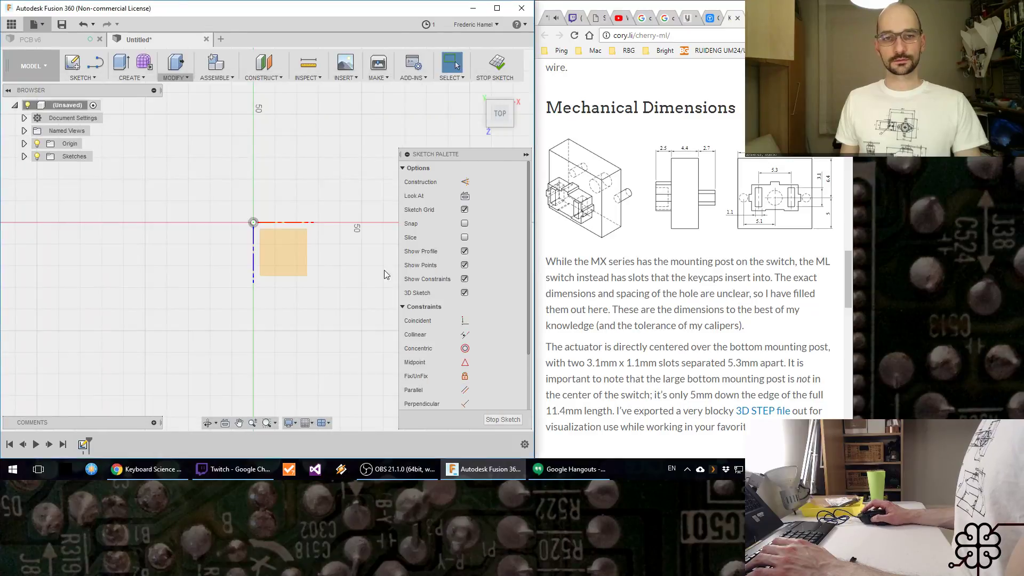
Step: Draw a rectangle near the origin with its height set to PostH and its width to PostW
key("r")
left_click(277, 249)
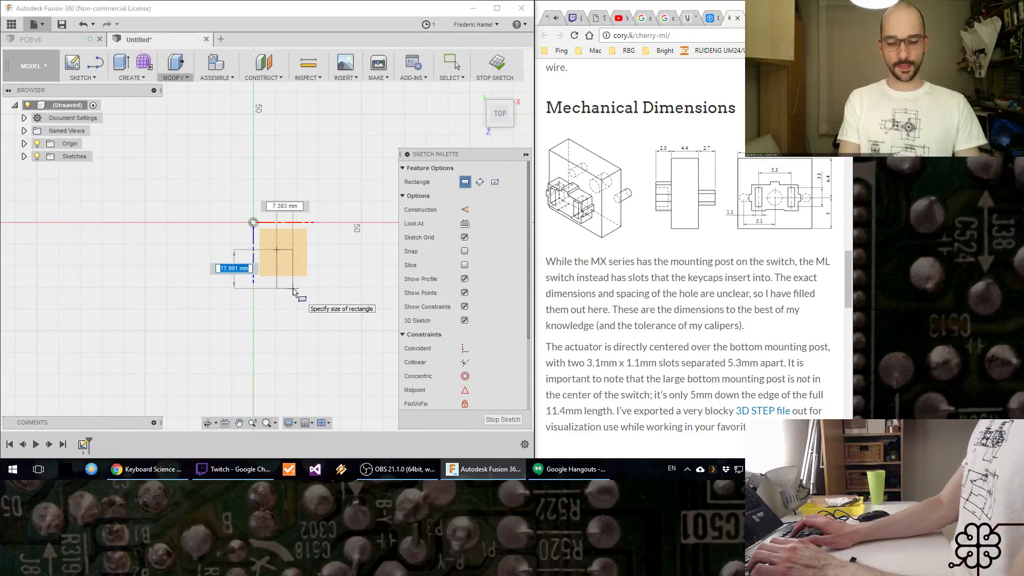
type("PostH")
key("Tab")
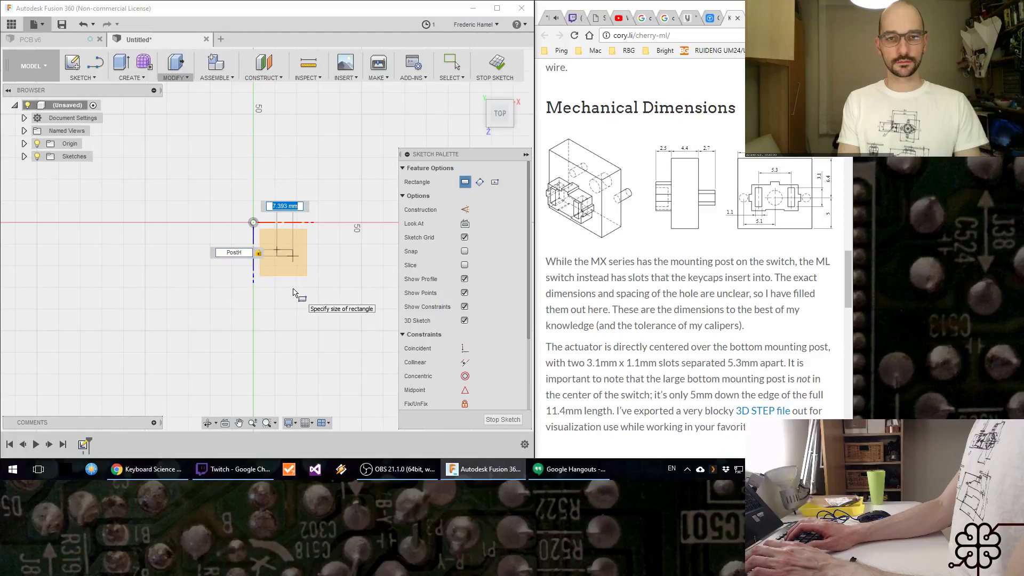
type("PostW")
key("Return")
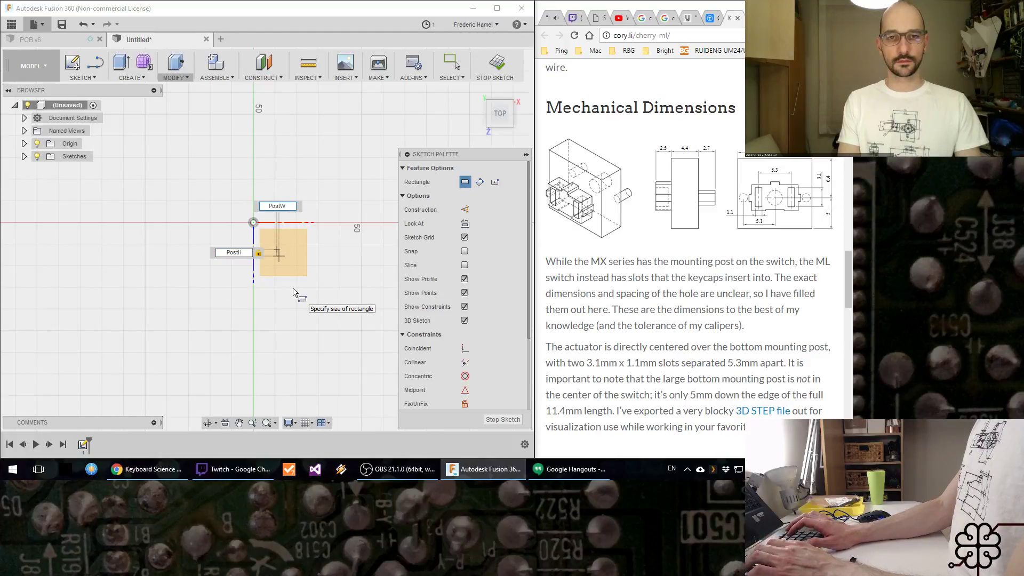
key("Escape")
Step: Draw vertical and horizontal lines between the midpoints of the post rectangle's opposite edges, and make both construction lines
scroll(283, 261, "down", 1)
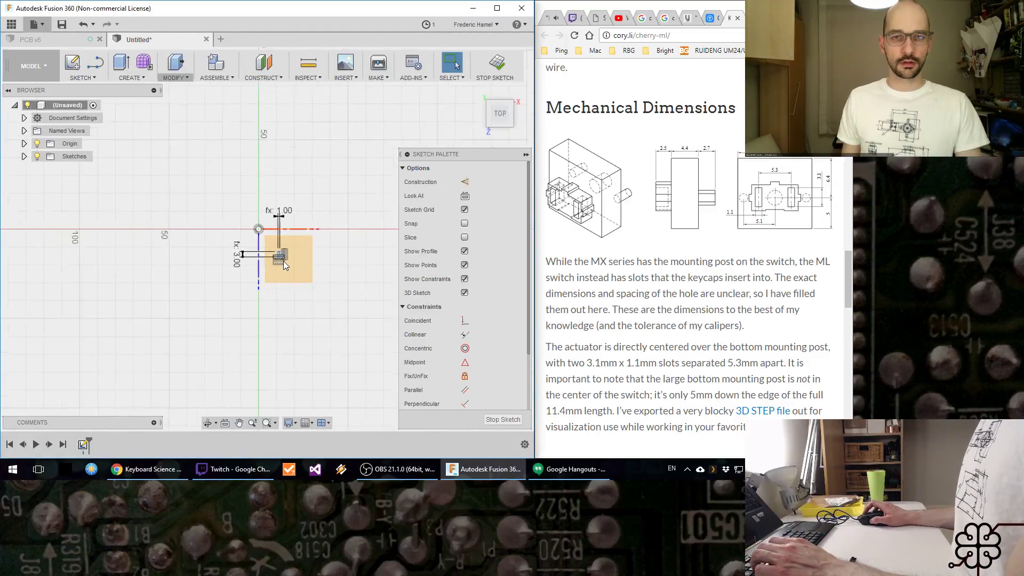
scroll(283, 263, "up", 8)
scroll(293, 240, "up", 2)
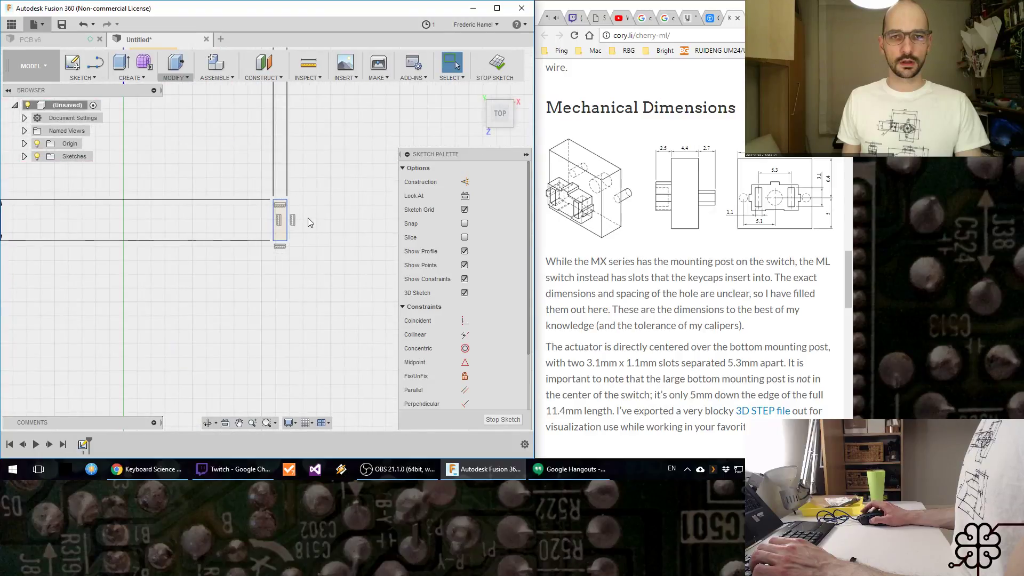
scroll(308, 219, "up", 2)
mouse_move(333, 230)
middle_mouse_down()
mouse_move(305, 258)
mouse_move(198, 277)
middle_mouse_up()
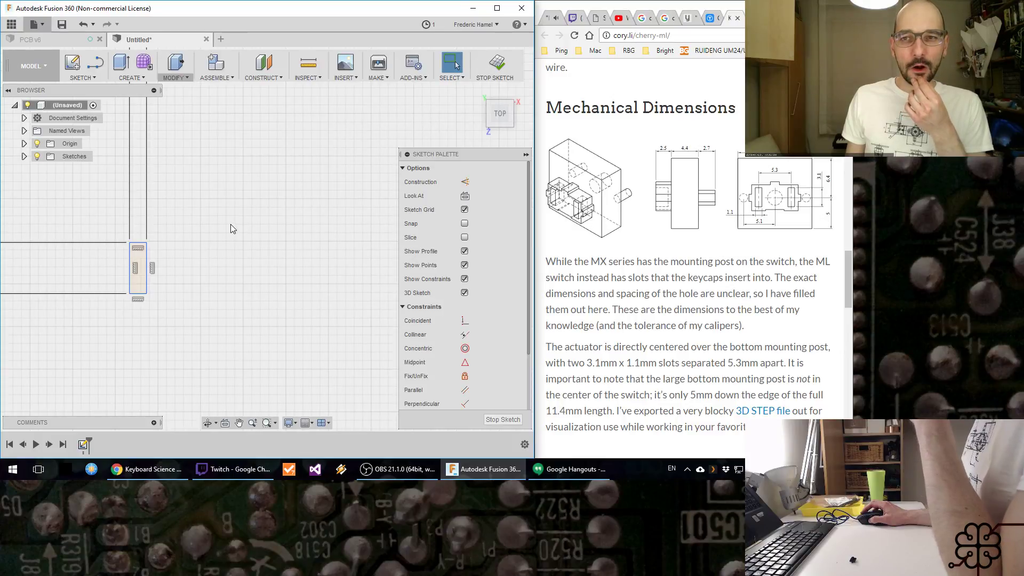
scroll(188, 268, "up", 5)
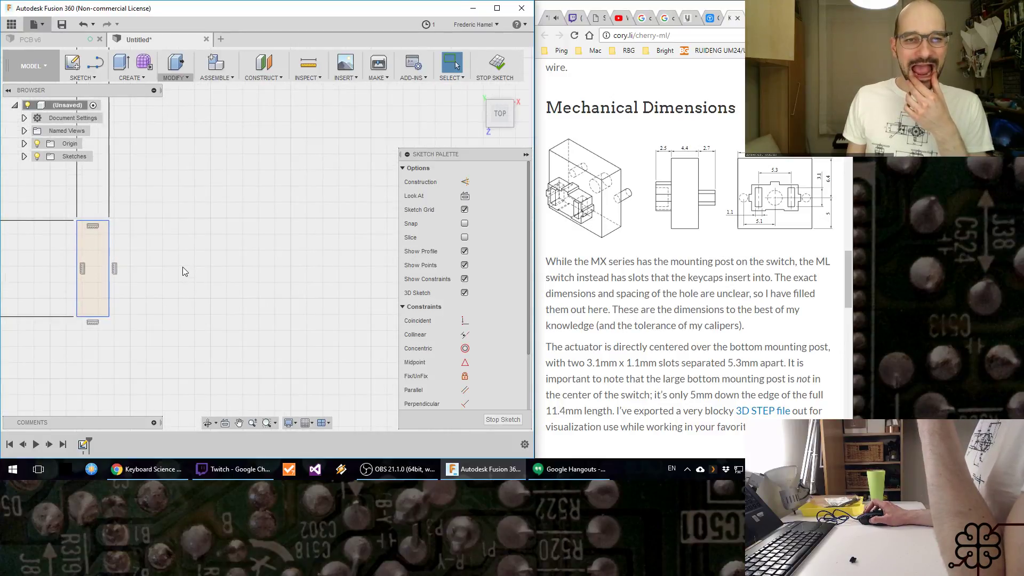
key("l")
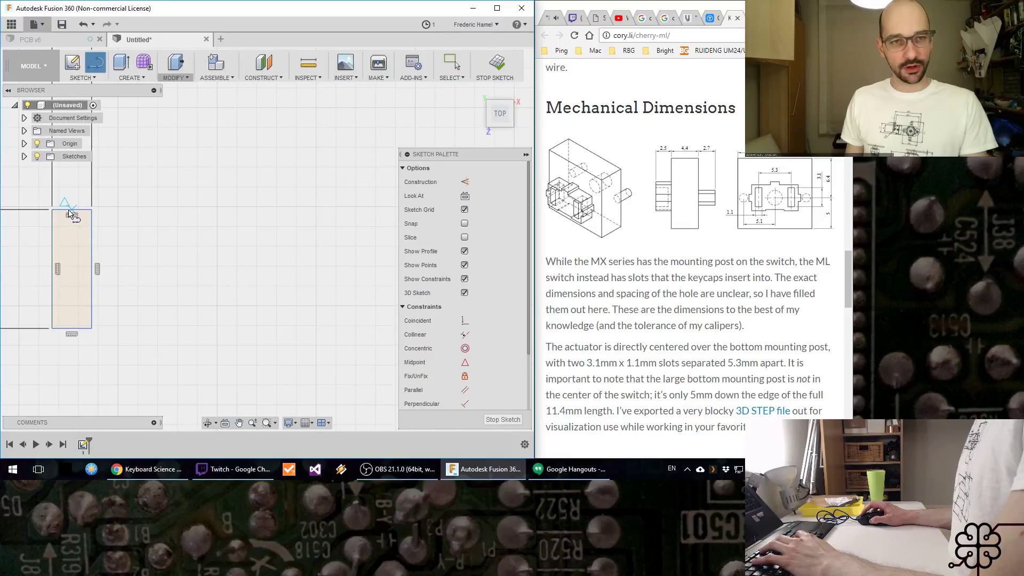
left_click(69, 214)
left_click(72, 327)
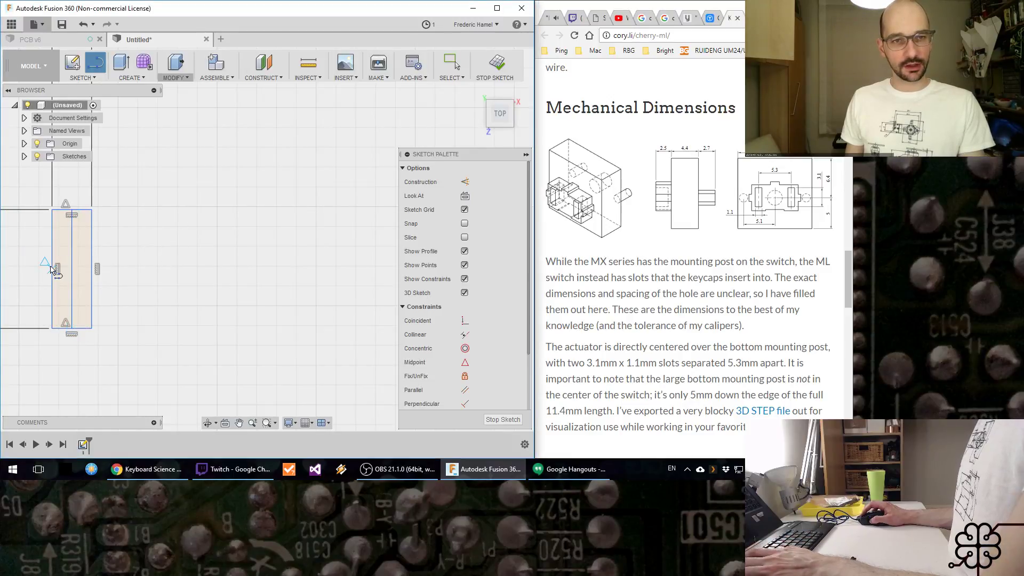
key("Escape")
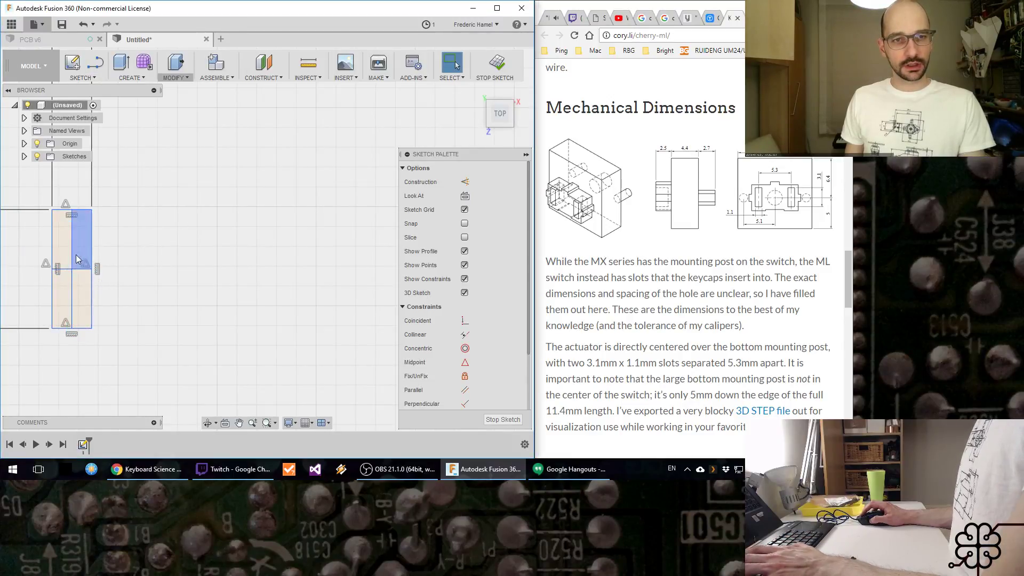
left_click(75, 270)
key("x")
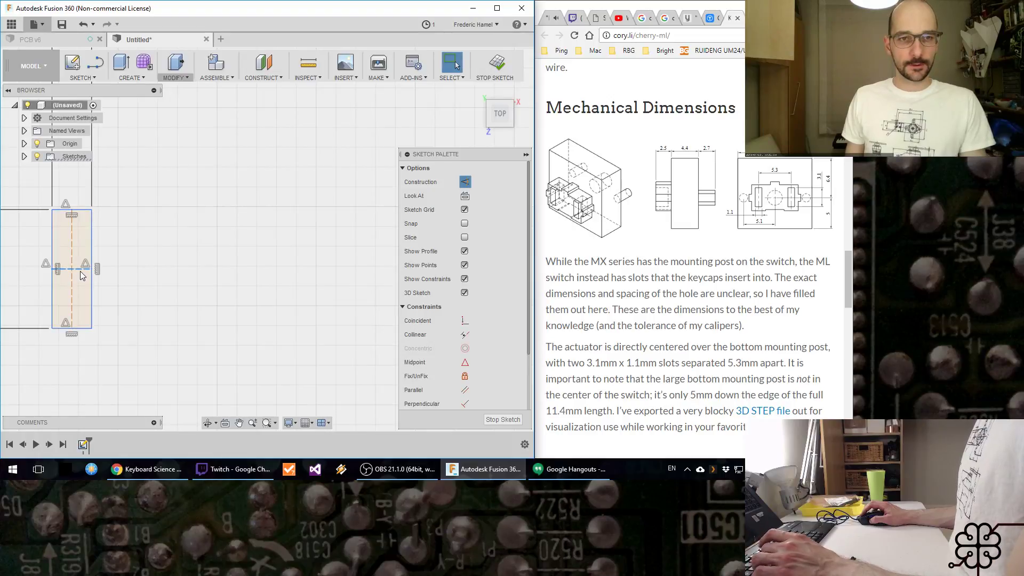
left_click(191, 268)
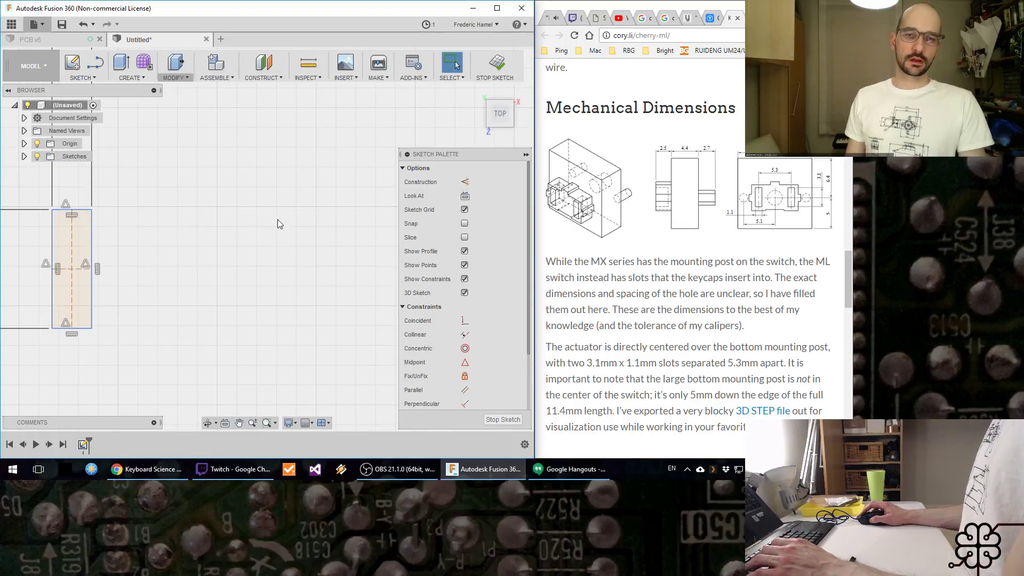
key("r")
left_click(283, 206)
left_click(319, 320)
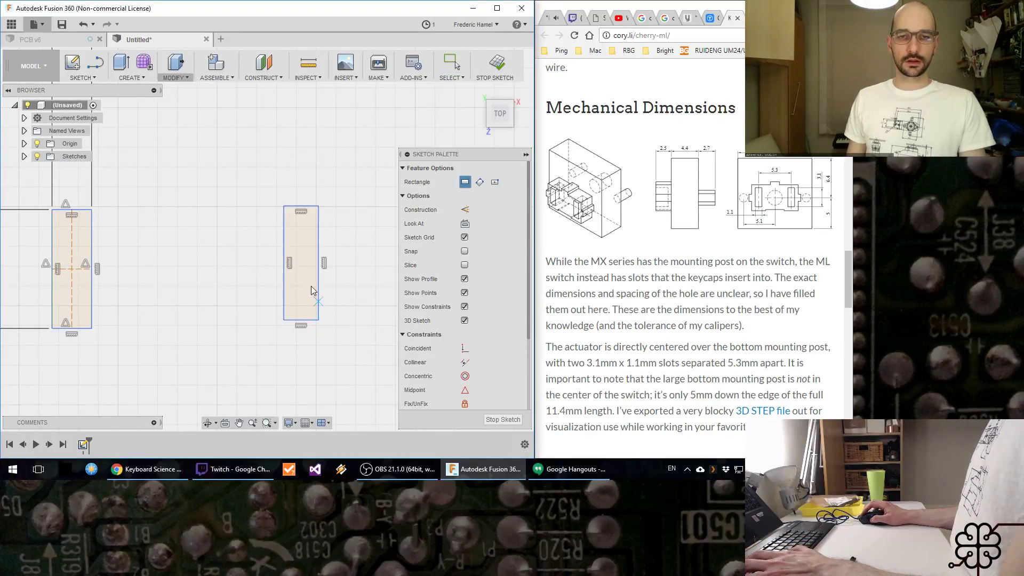
key("Escape")
left_click(283, 239)
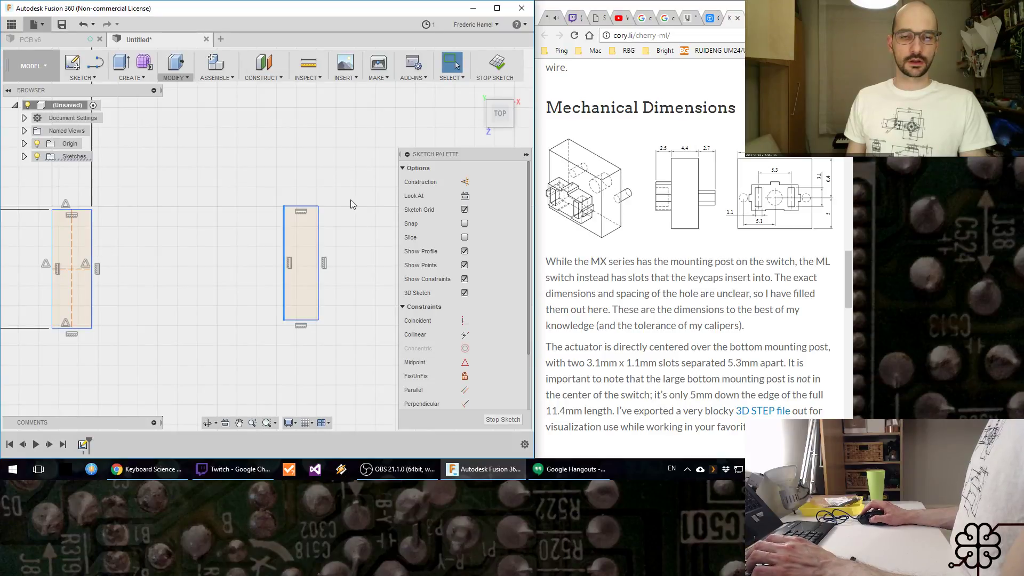
left_click(315, 264)
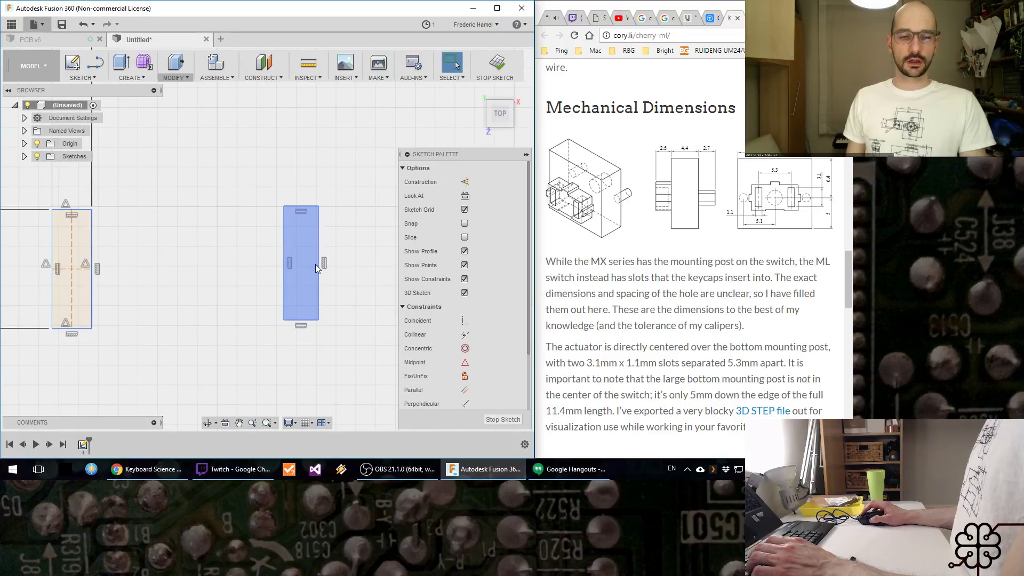
left_click_drag(267, 194, 386, 384)
key("Delete")
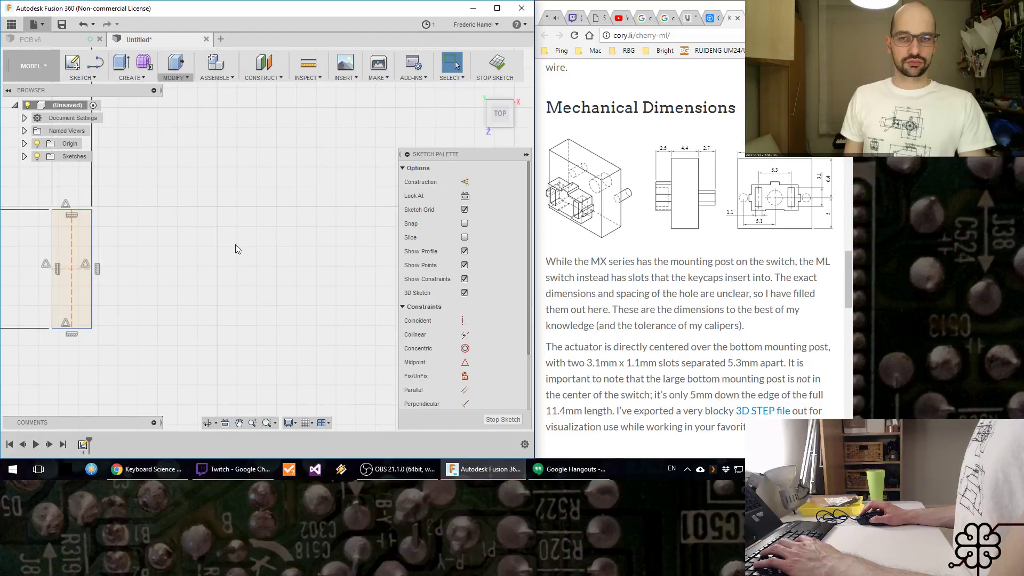
left_click(83, 77)
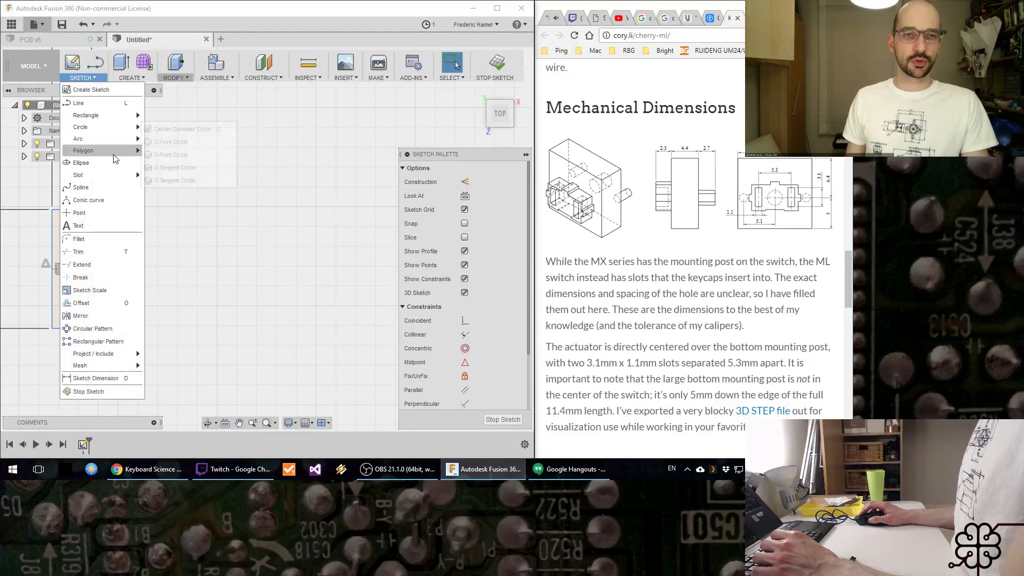
left_click(115, 215)
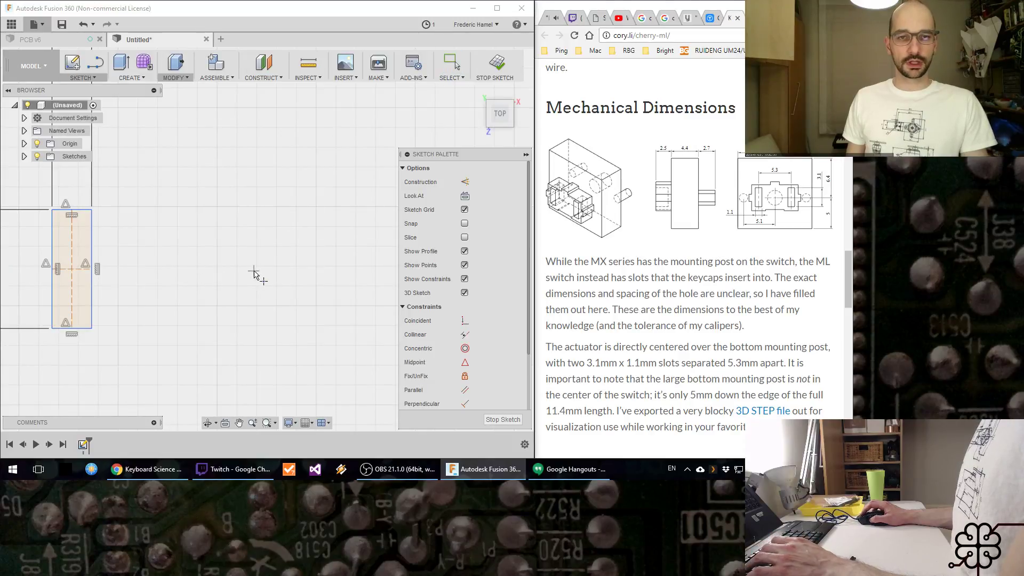
key("Escape")
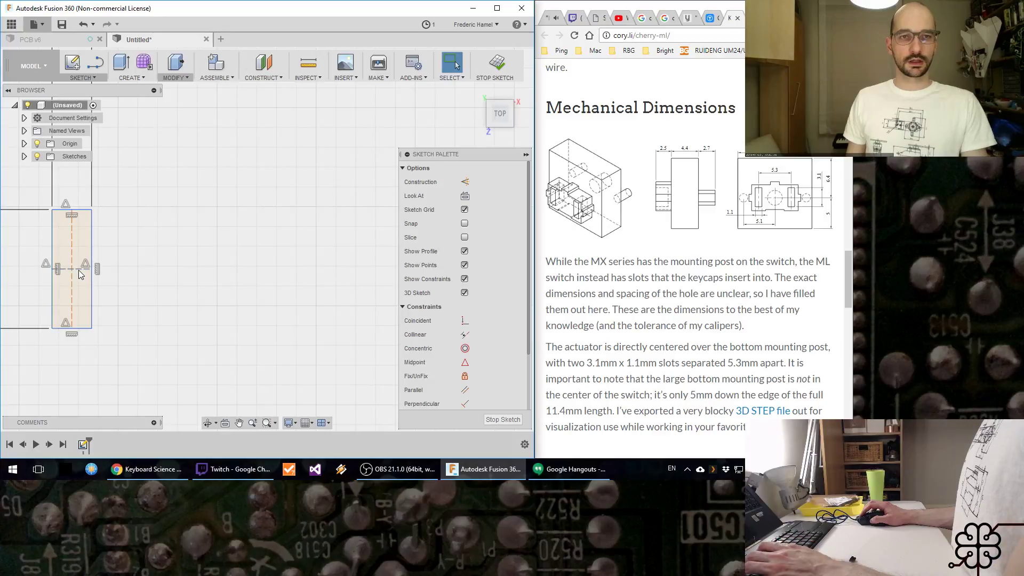
left_click(83, 77)
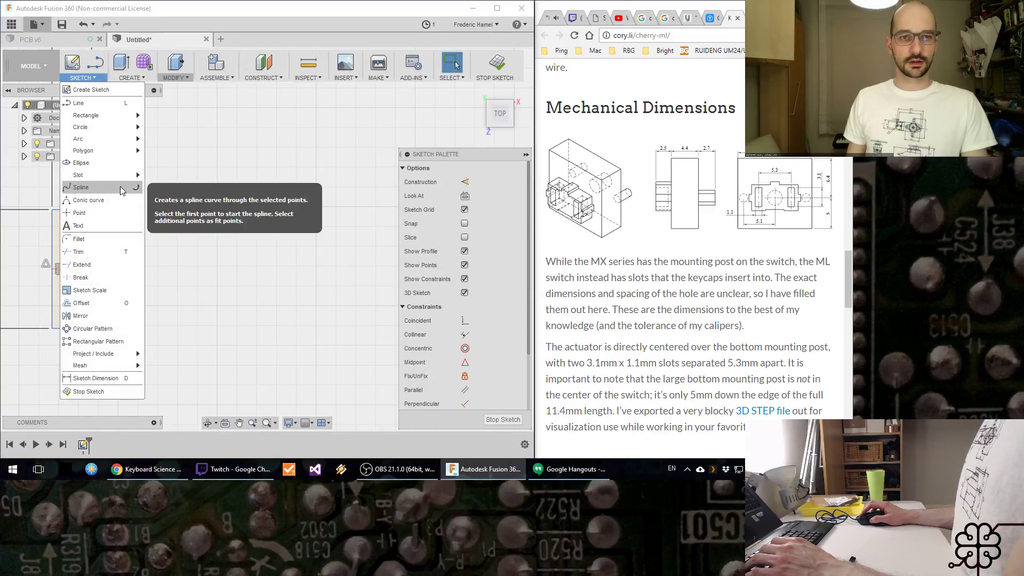
left_click(106, 264)
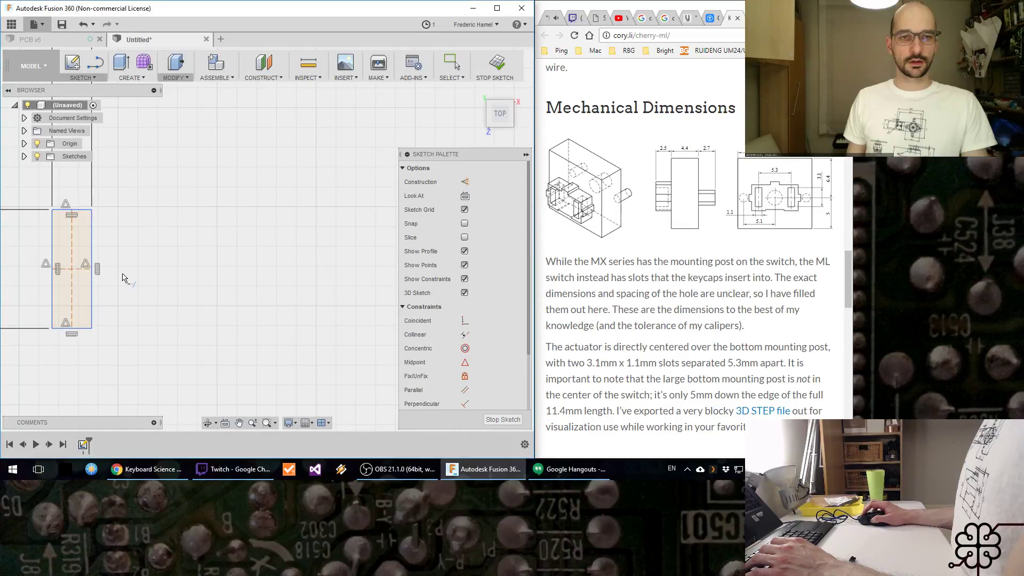
key("Escape")
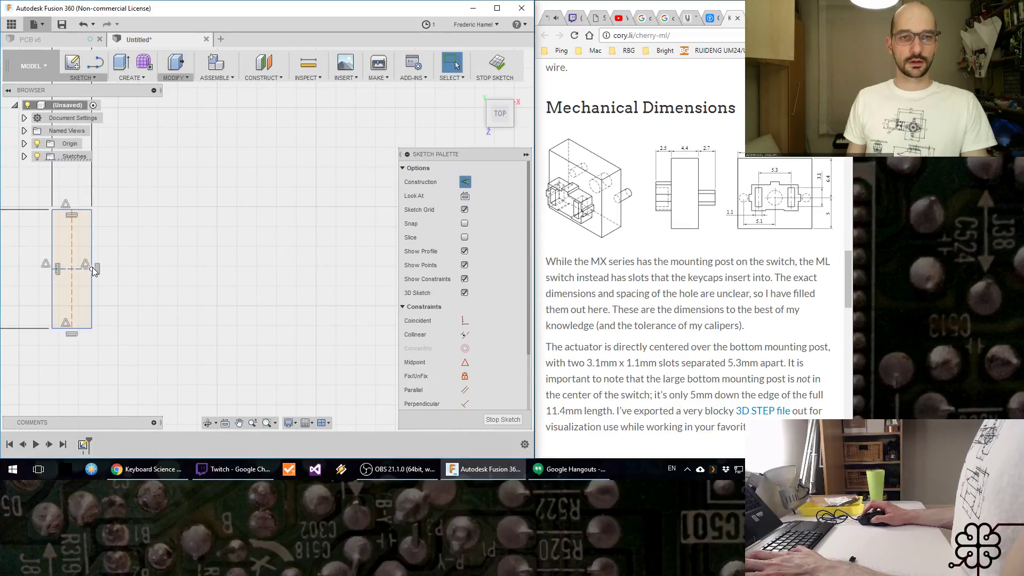
Step: Draw a horizontal line about 4.4 mm long outward from the midpoint of the post rectangle's right edge and make it construction
mouse_move(91, 267)
left_mouse_down()
mouse_move(187, 271)
mouse_move(85, 267)
mouse_move(107, 264)
left_mouse_up()
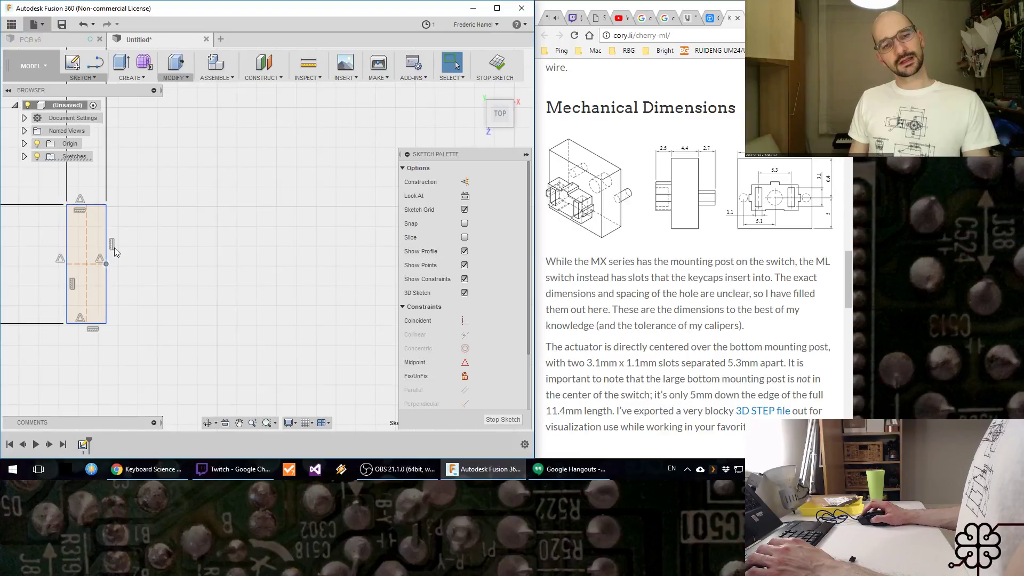
key("l")
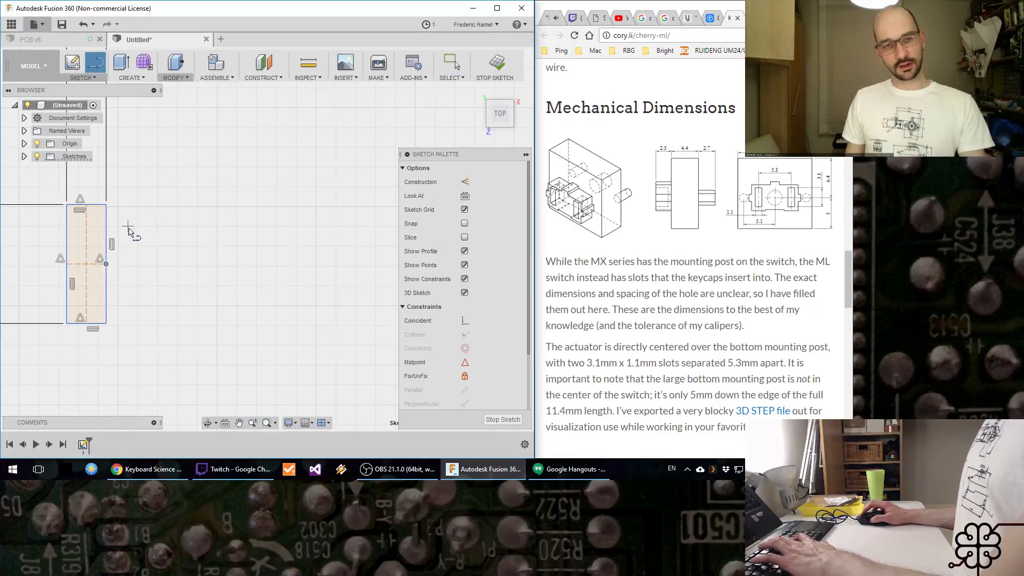
left_click(107, 263)
left_click(280, 264)
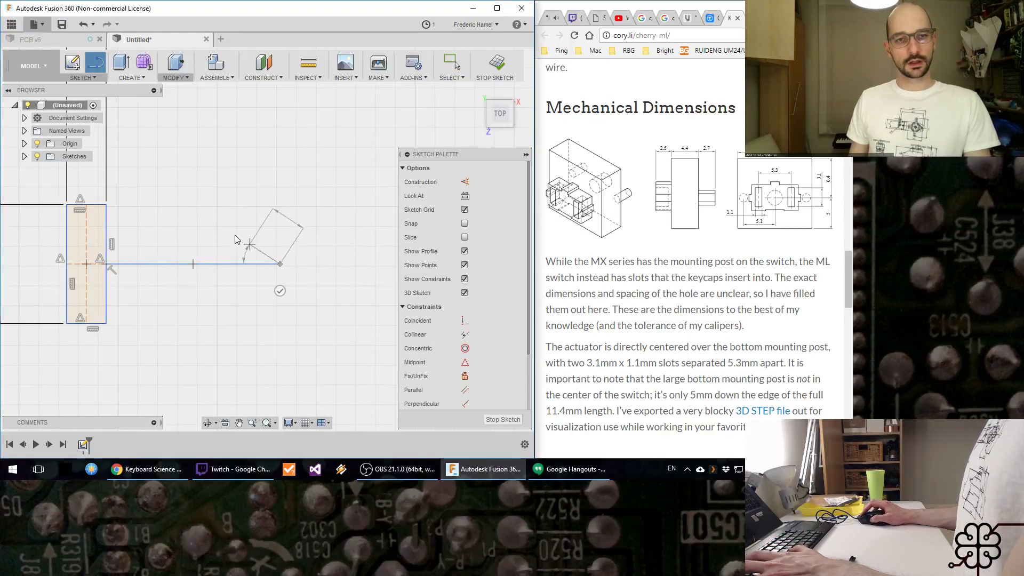
key("Escape")
left_click(248, 265)
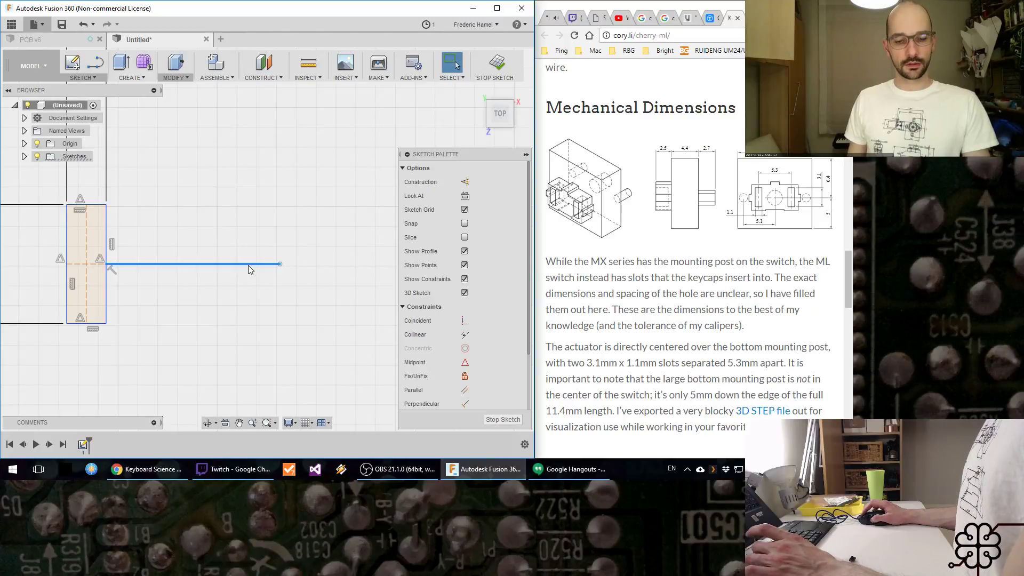
key("x")
Step: Dimension the horizontal construction line extending from the post to a length of 5.3 mm
key("d")
left_click(191, 264)
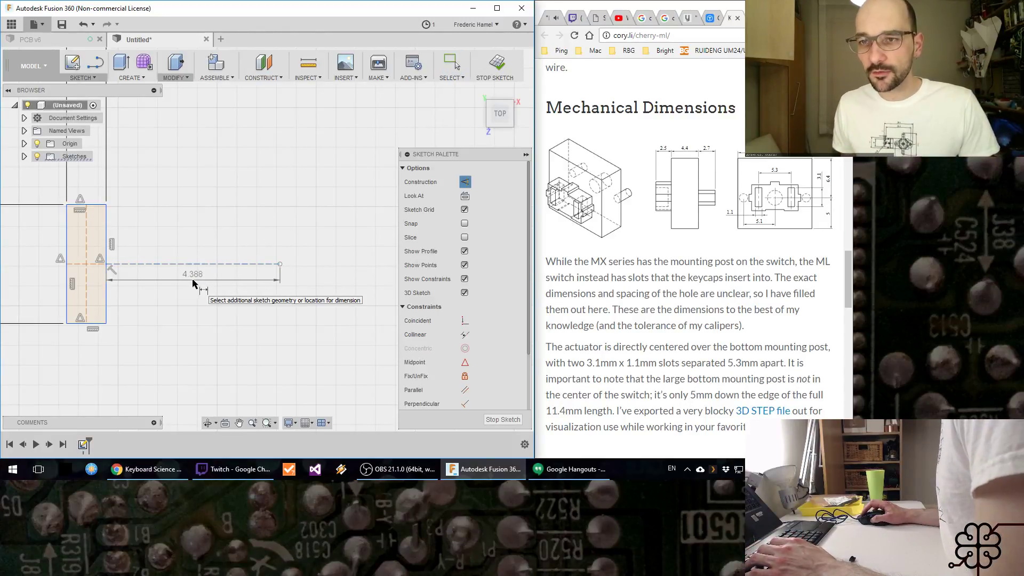
left_click(192, 283)
type("5.3")
key("Return")
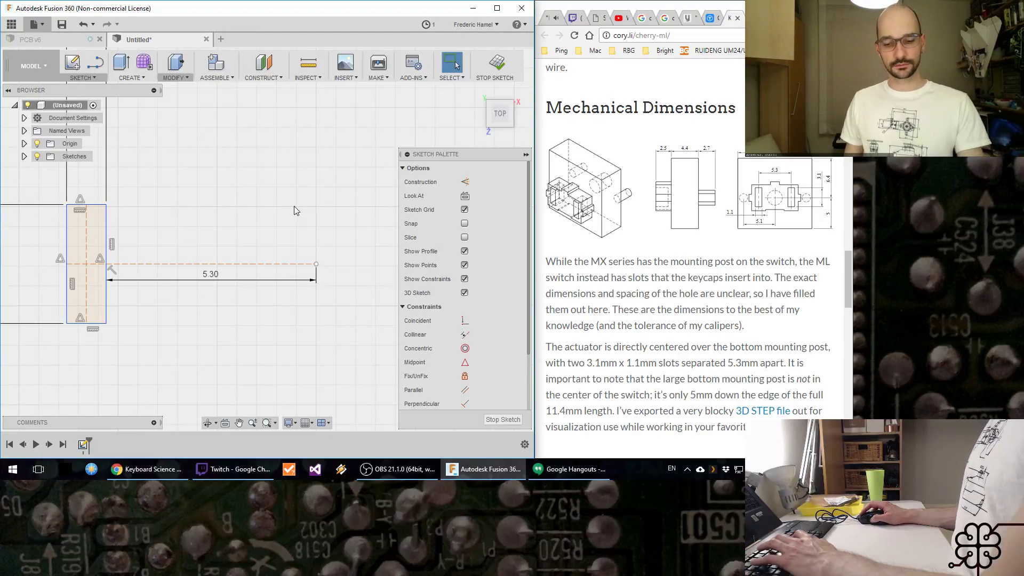
Step: Draw a vertical line about 5.2 mm long across the horizontal line's free end and make it construction
key("l")
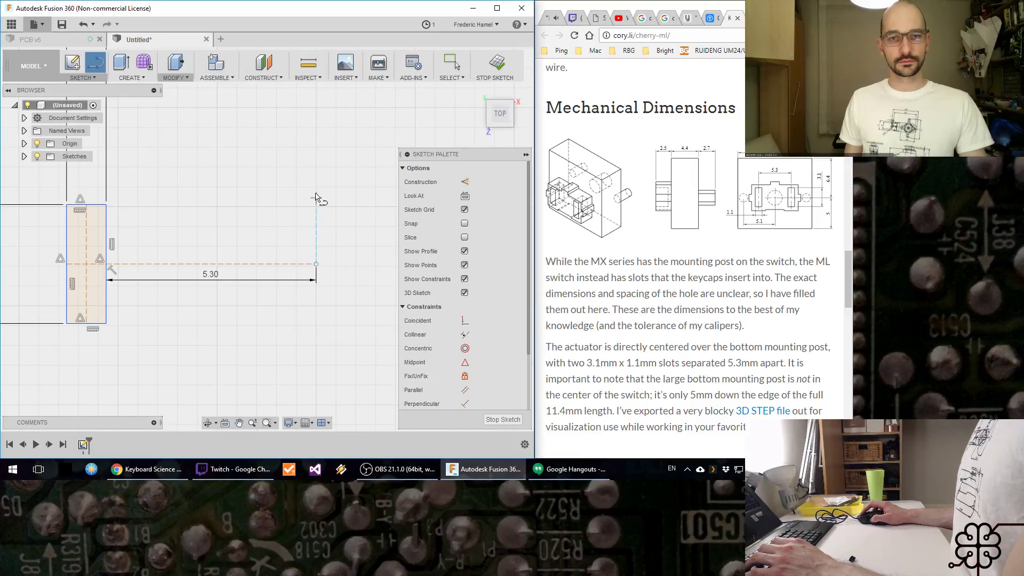
left_click(317, 169)
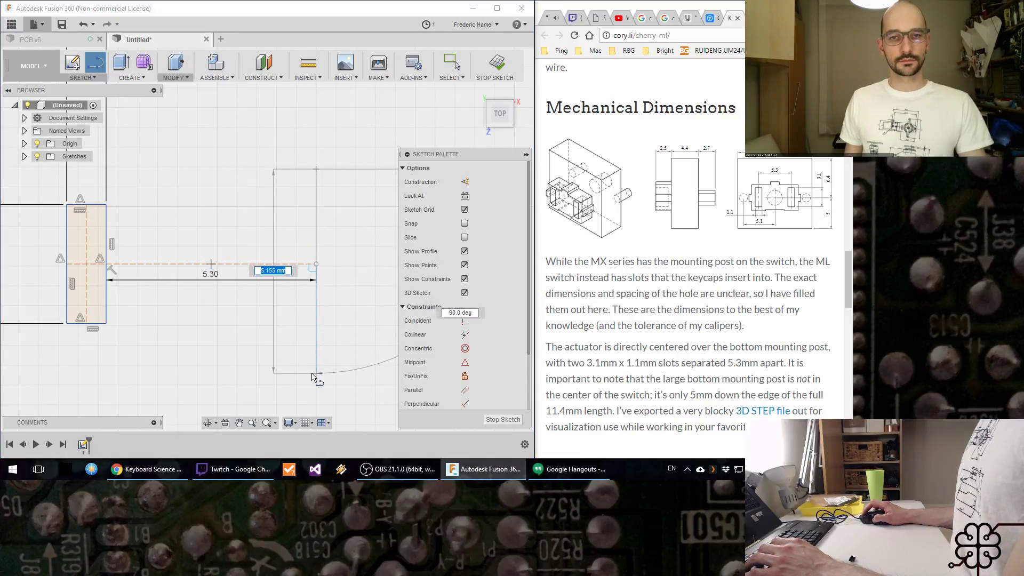
left_click(316, 376)
key("Escape")
left_click(315, 229)
key("x")
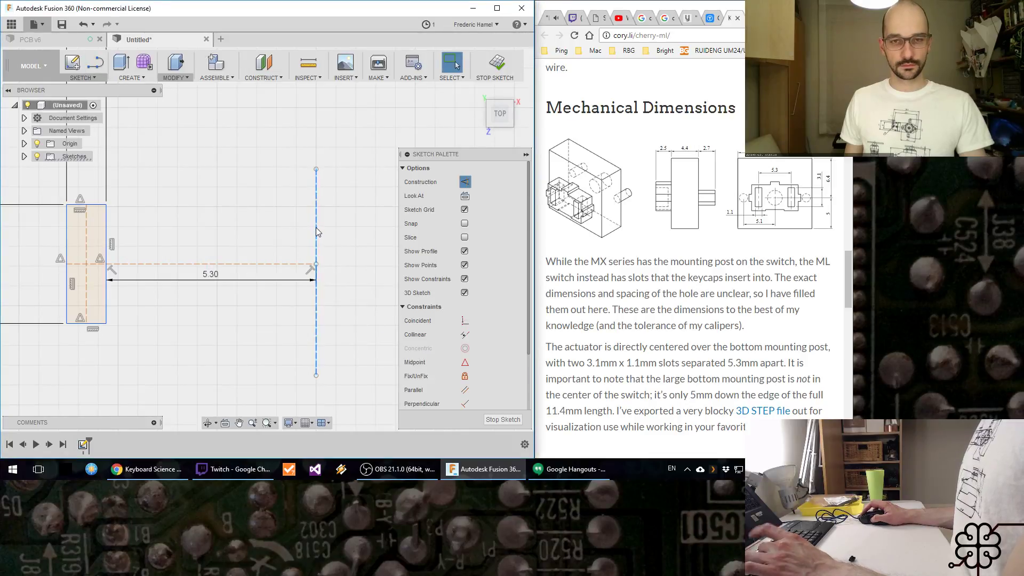
key("r")
left_click(301, 206)
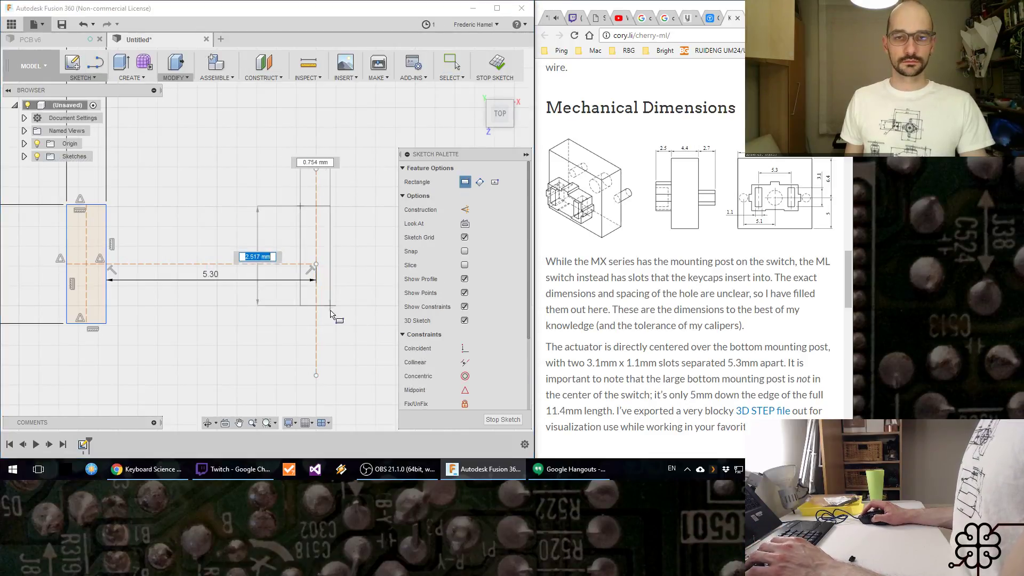
left_click(348, 352)
key("Escape")
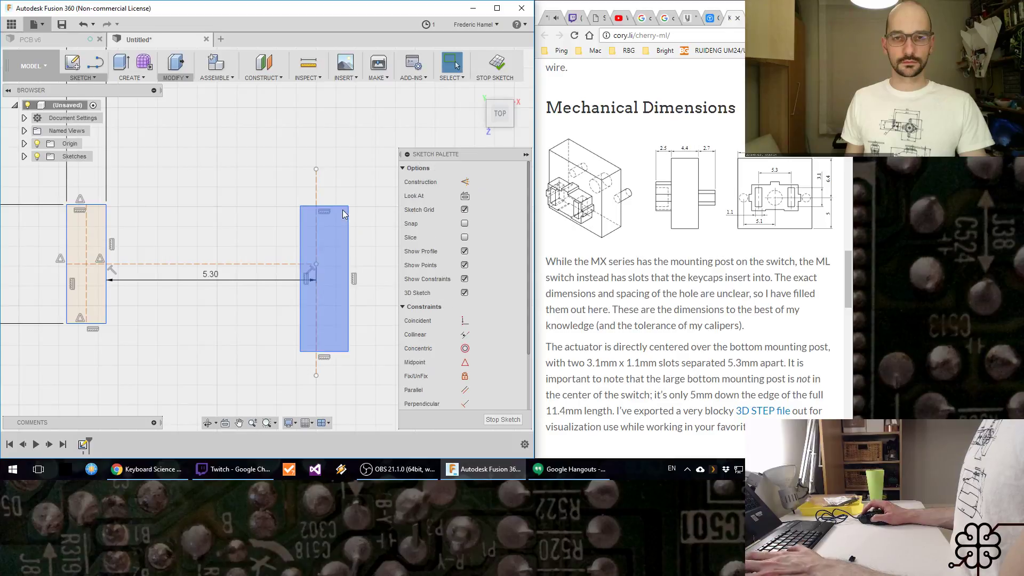
key("Delete")
Step: Draw a second post rectangle around the vertical construction line with its height set to PostH and its width to PostW
key("r")
left_click(291, 209)
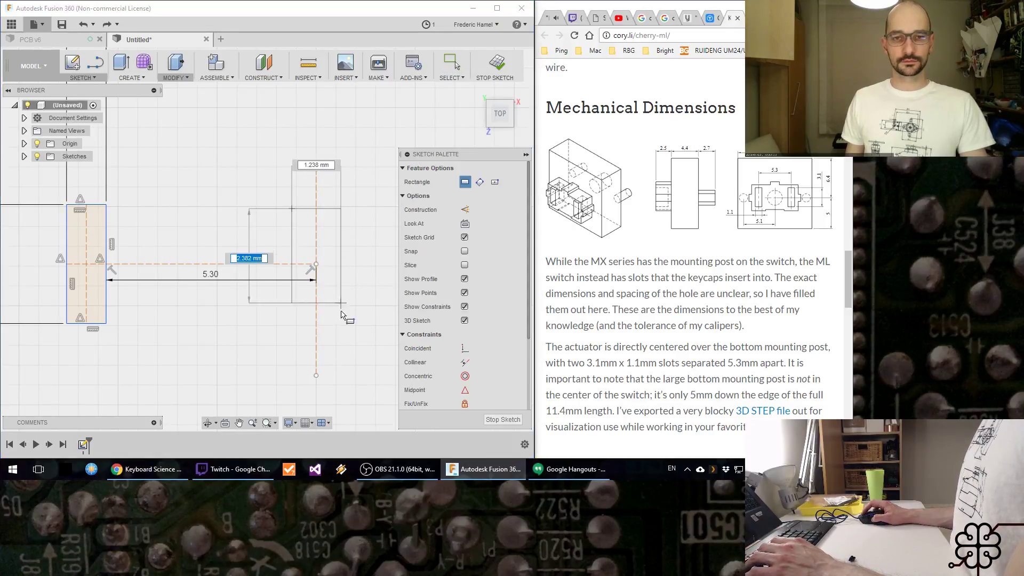
type("PostH")
key("Tab")
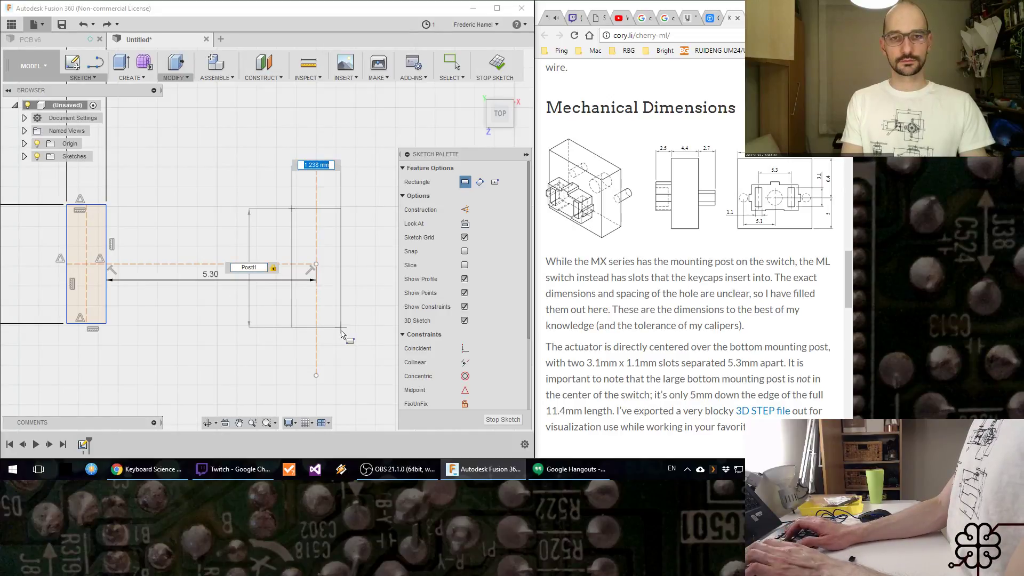
type("PostW")
key("Return")
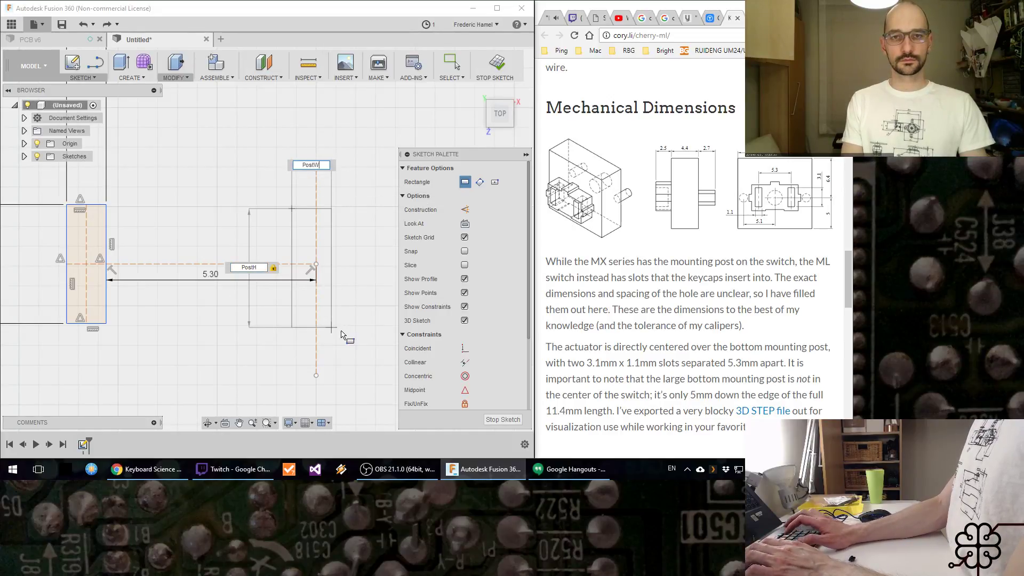
key("Return")
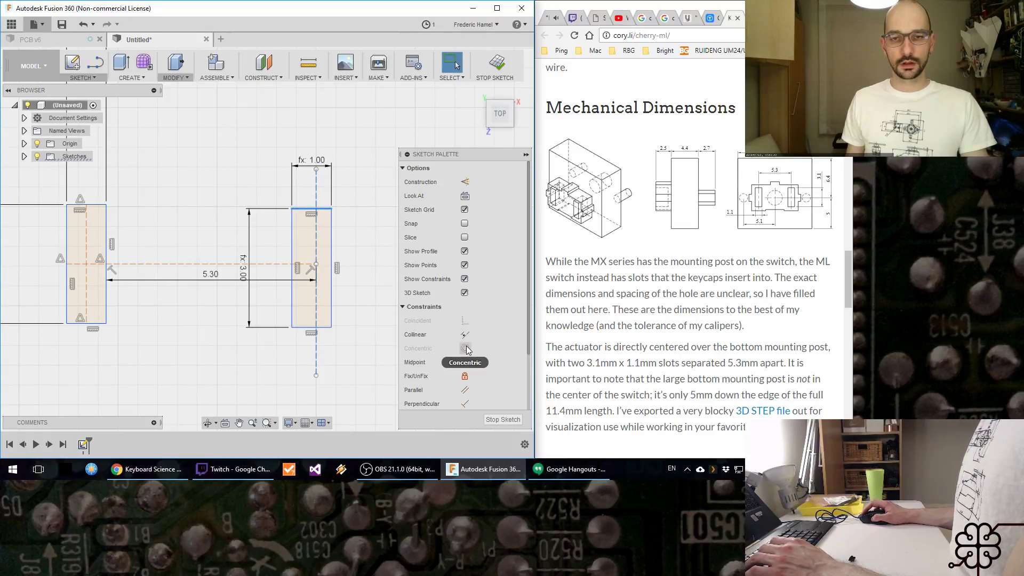
Step: Constrain the vertical construction line's endpoints to the midpoints of the second rectangle's top and bottom edges
left_click(316, 169)
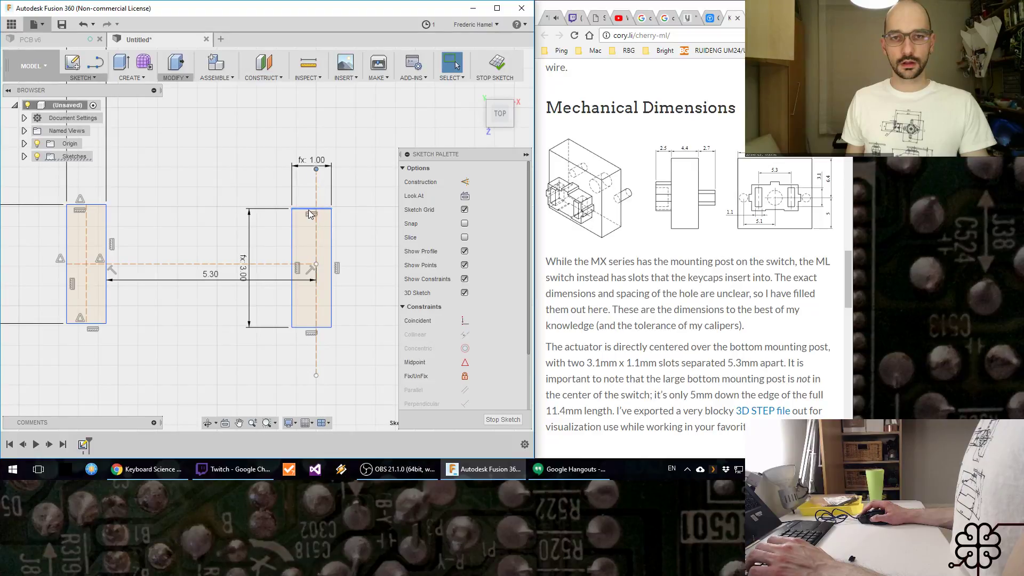
left_click(465, 362)
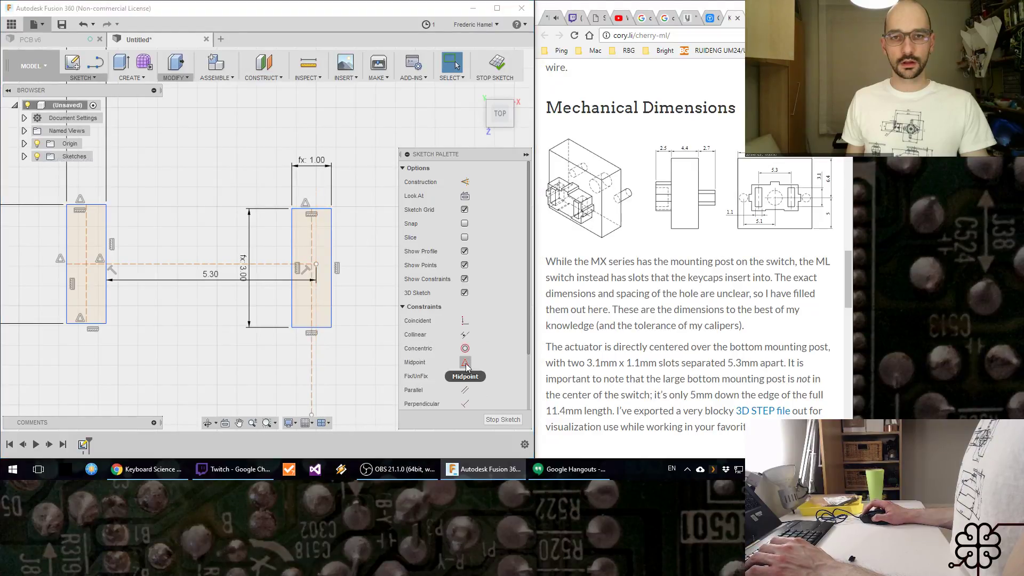
left_click(313, 329)
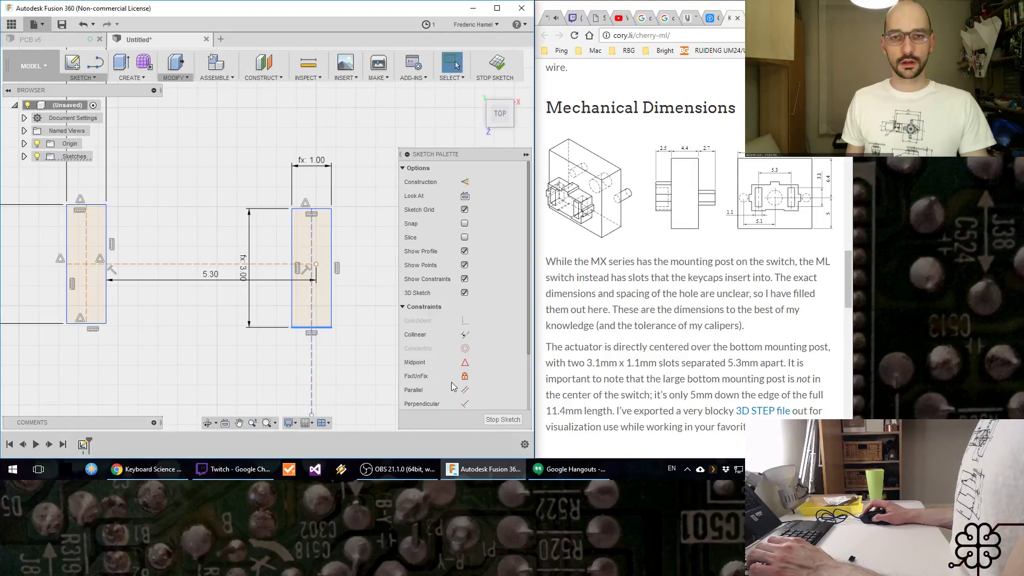
left_click(311, 414)
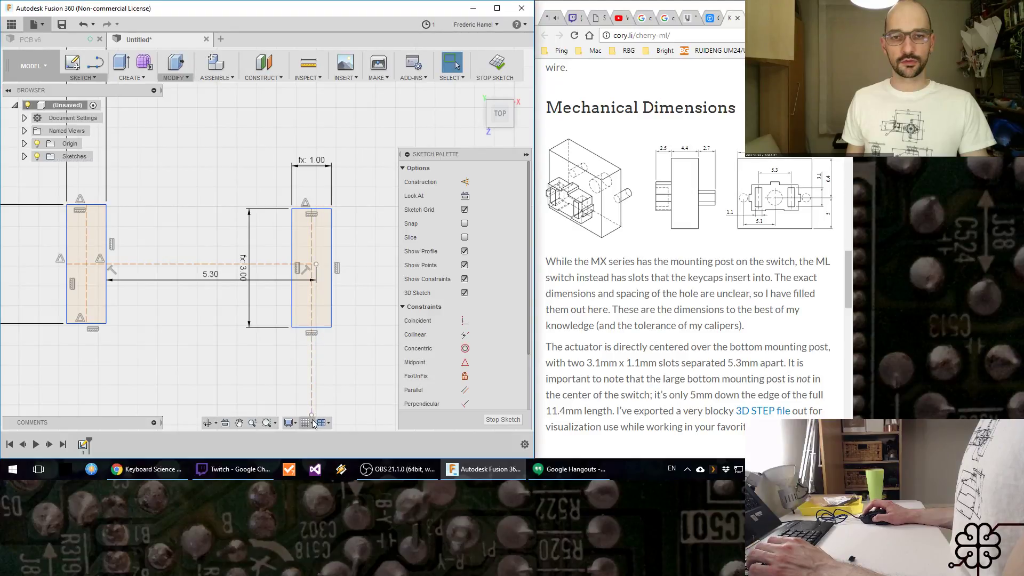
left_click(325, 327)
left_click(465, 362)
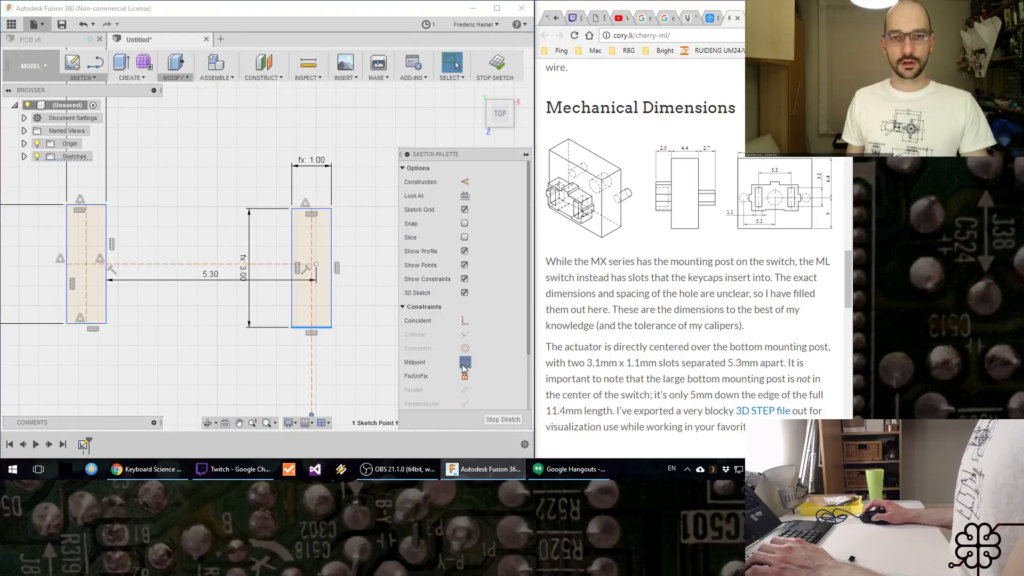
left_click(329, 283)
Step: Apply a midpoint constraint between the horizontal construction line's free end and the second post's vertical centre line
scroll(327, 291, "up", 5)
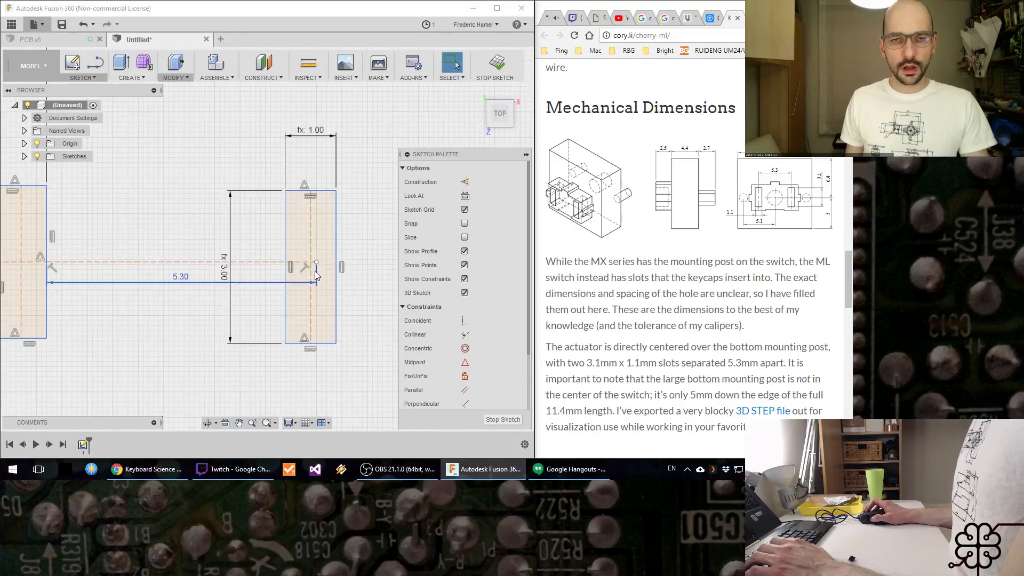
left_click(309, 326)
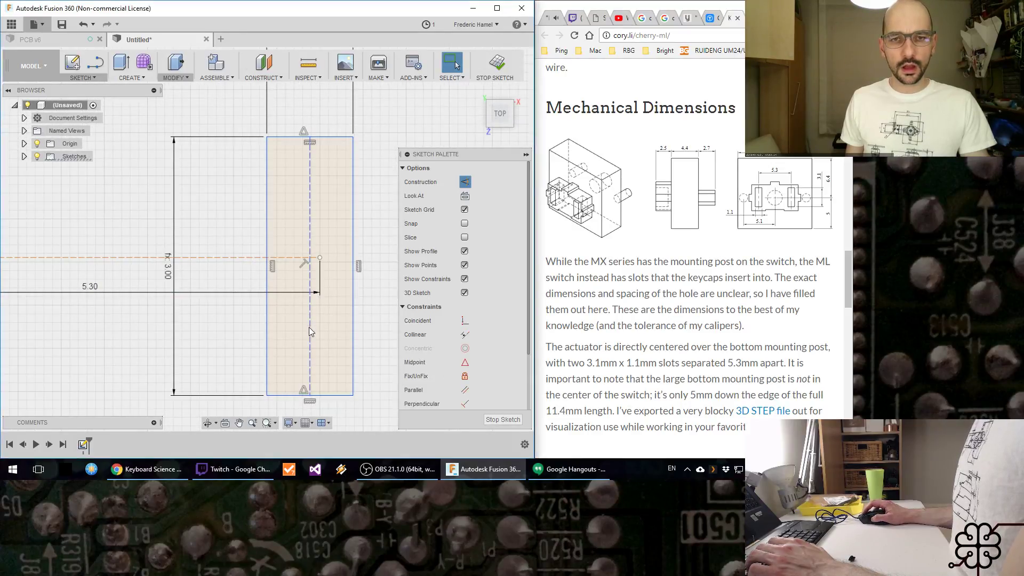
left_click(319, 258, "ctrl")
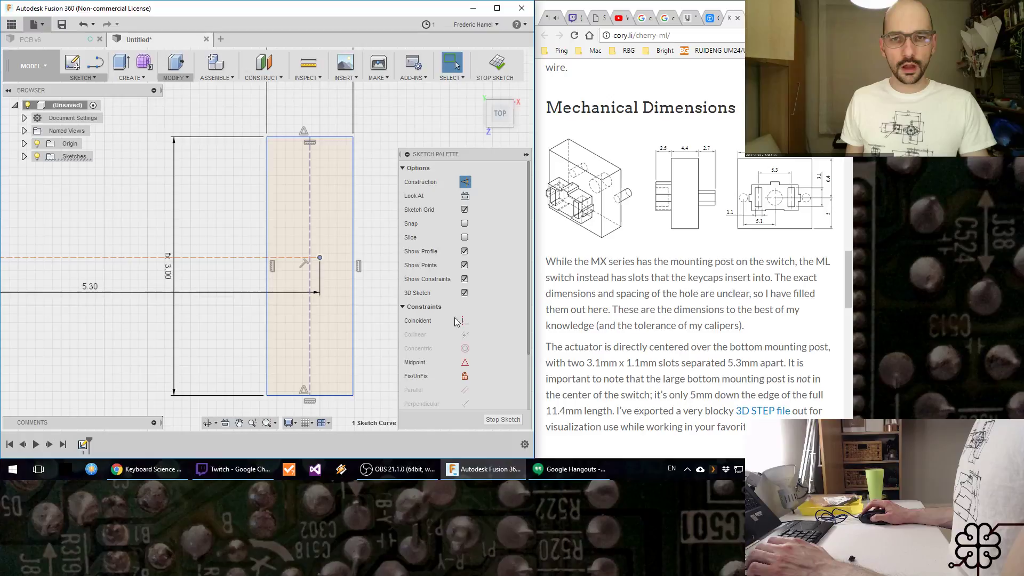
left_click(467, 365)
scroll(338, 306, "down", 5)
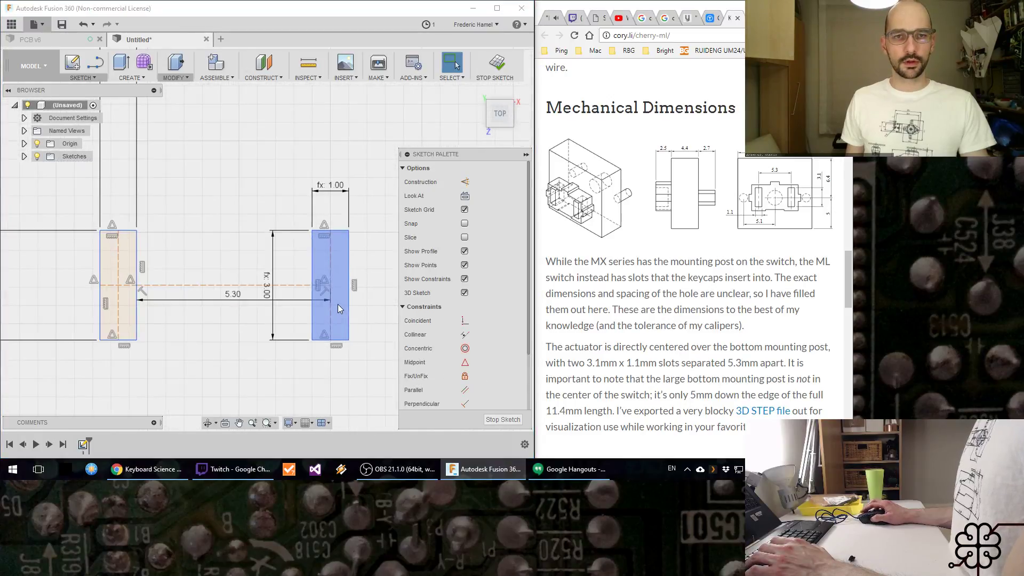
Step: Reposition the second post's height dimension closer to the post and save the design as Key Cap
scroll(245, 220, "up", 1)
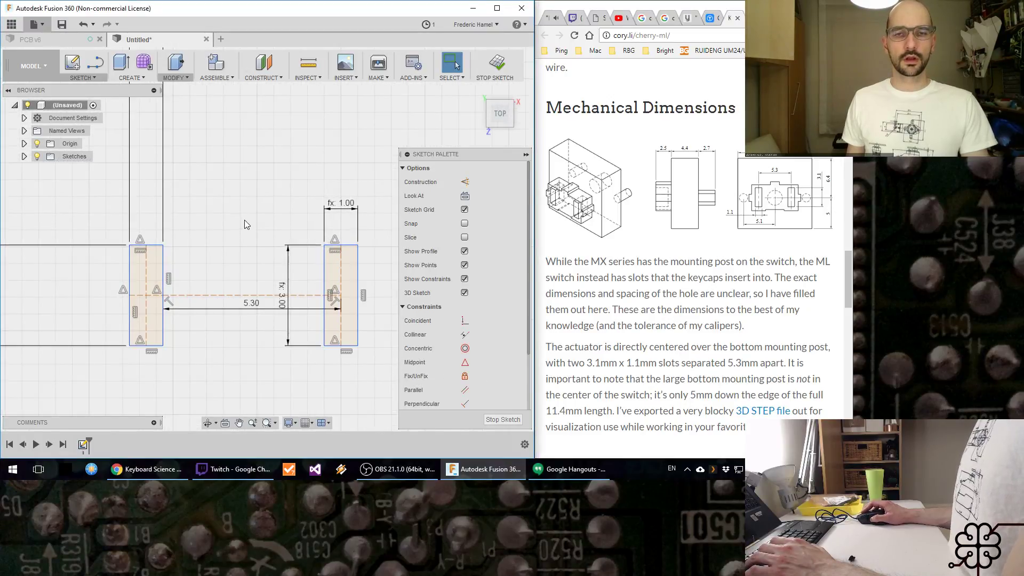
left_click_drag(295, 289, 304, 290)
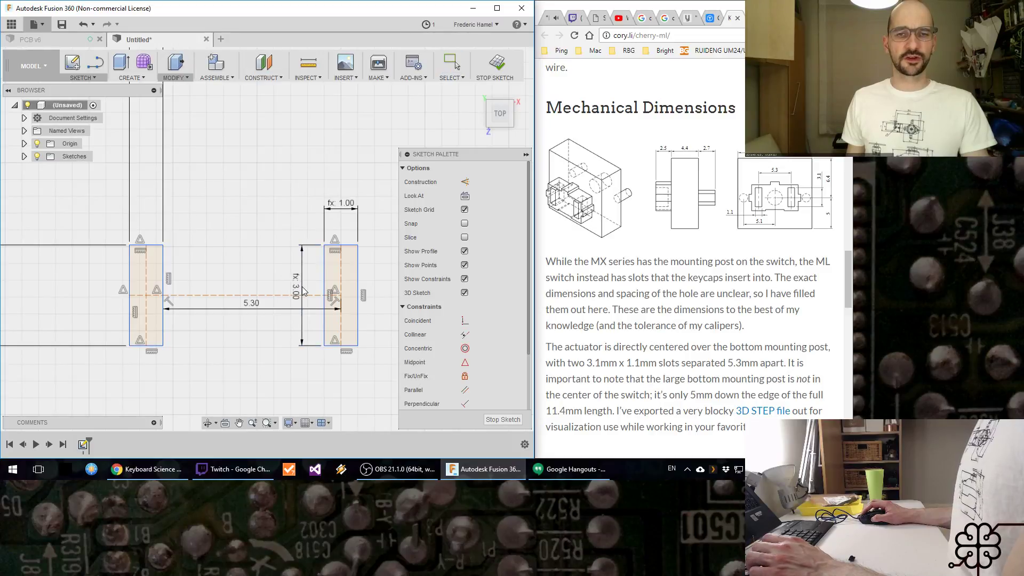
key("ctrl+s")
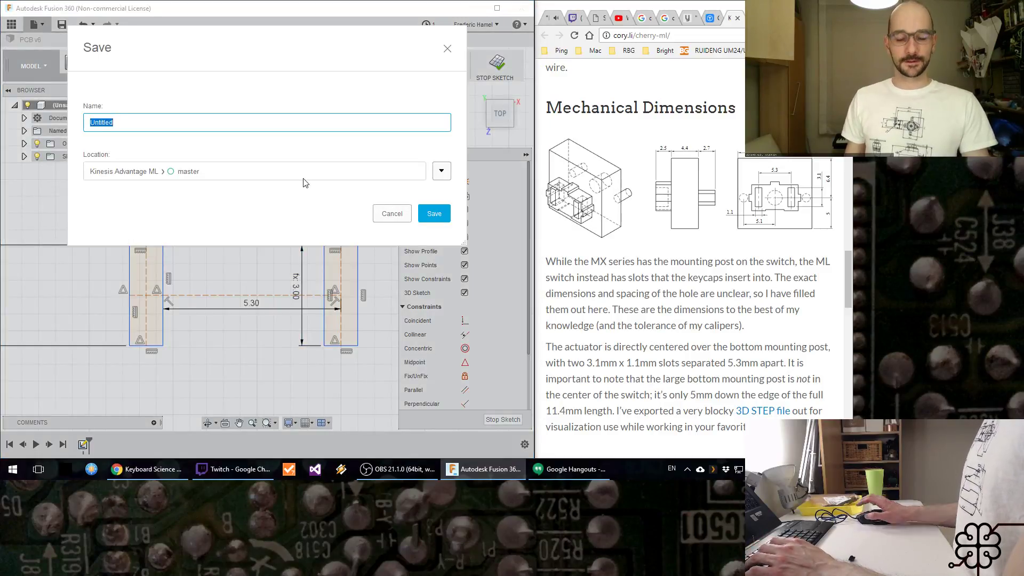
type("KeyC")
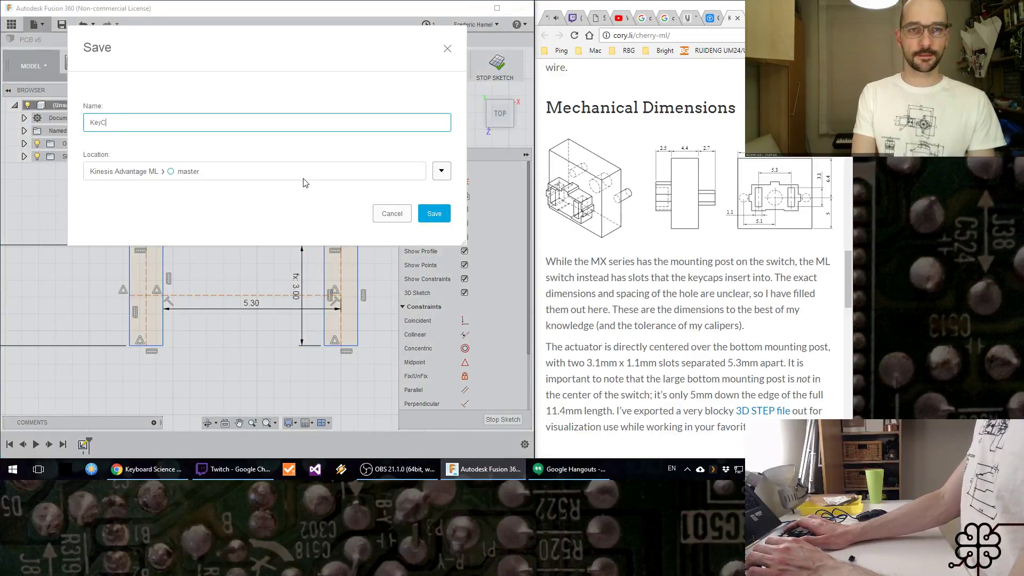
key("BackSpace")
type("Cap")
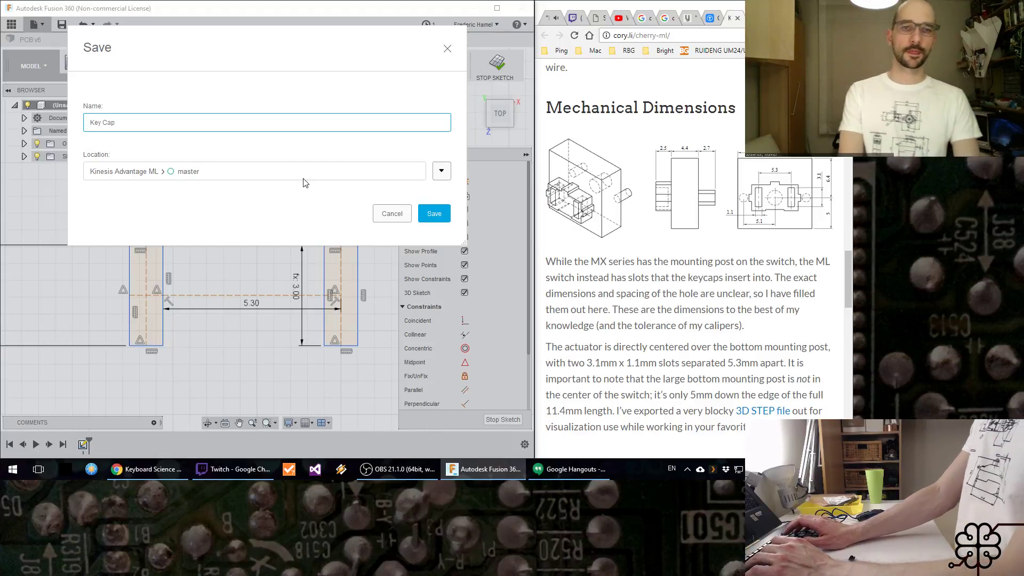
key("Return")
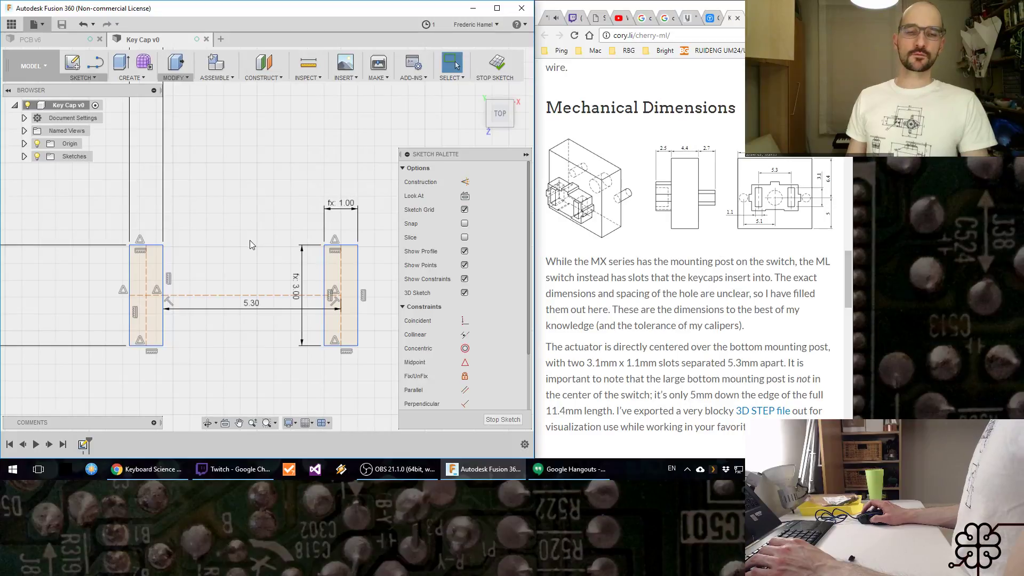
Step: Replace the spacing dimension with a 5.3 mm dimension between the two posts' vertical centre lines
scroll(252, 241, "down", 3)
scroll(253, 242, "up", 3)
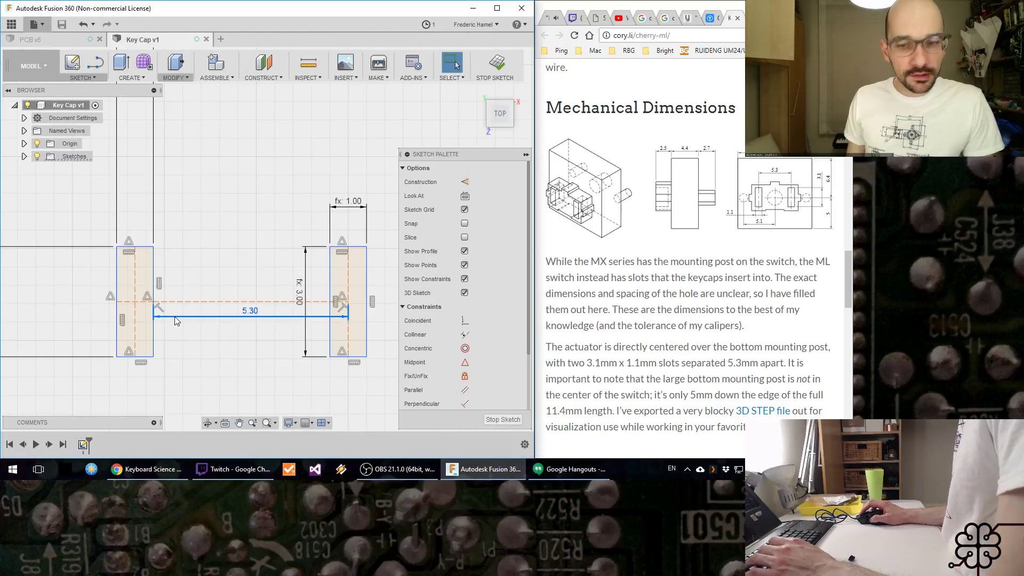
key("d")
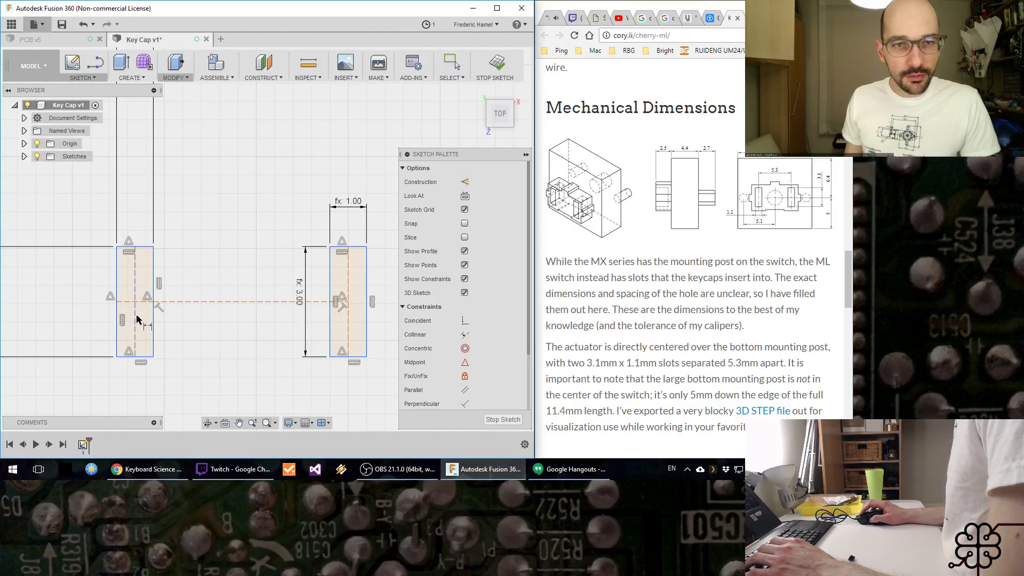
left_click(347, 320)
left_click(245, 326)
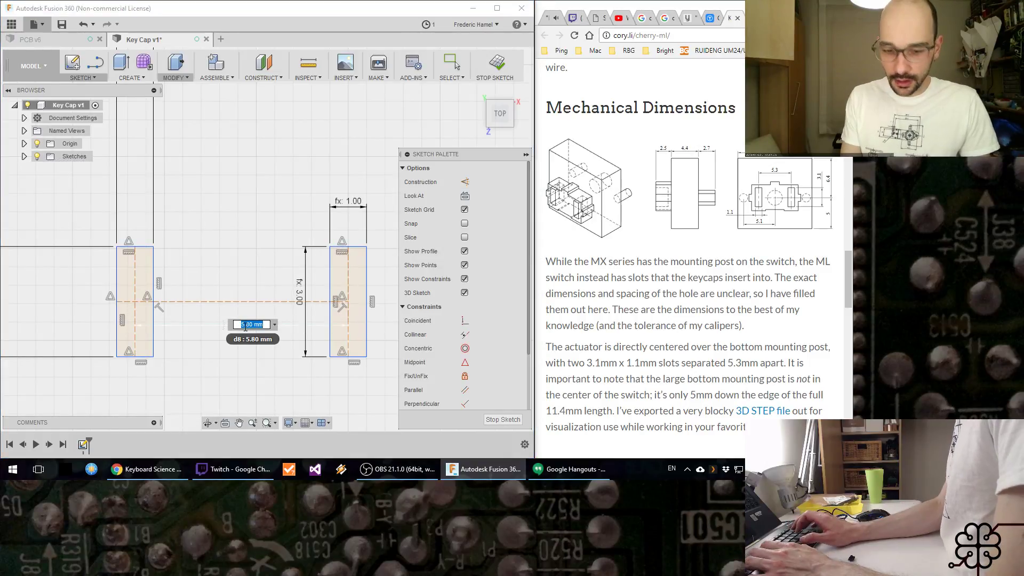
type("5.3")
key("Return")
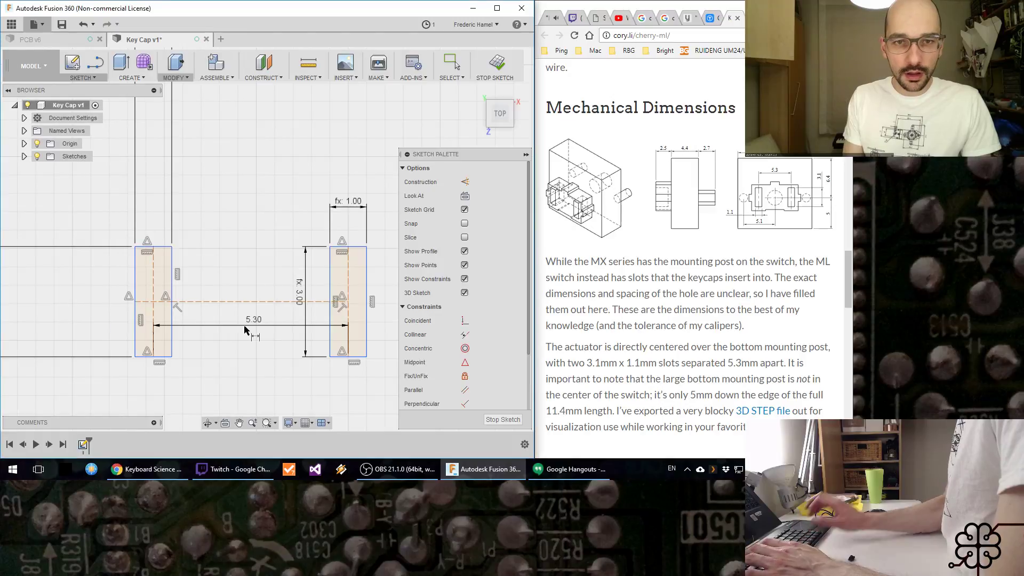
key("Escape")
Step: Shift both linked posts slightly upward in the sketch by the first post's inner edge
middle_click_drag(175, 271, 170, 244)
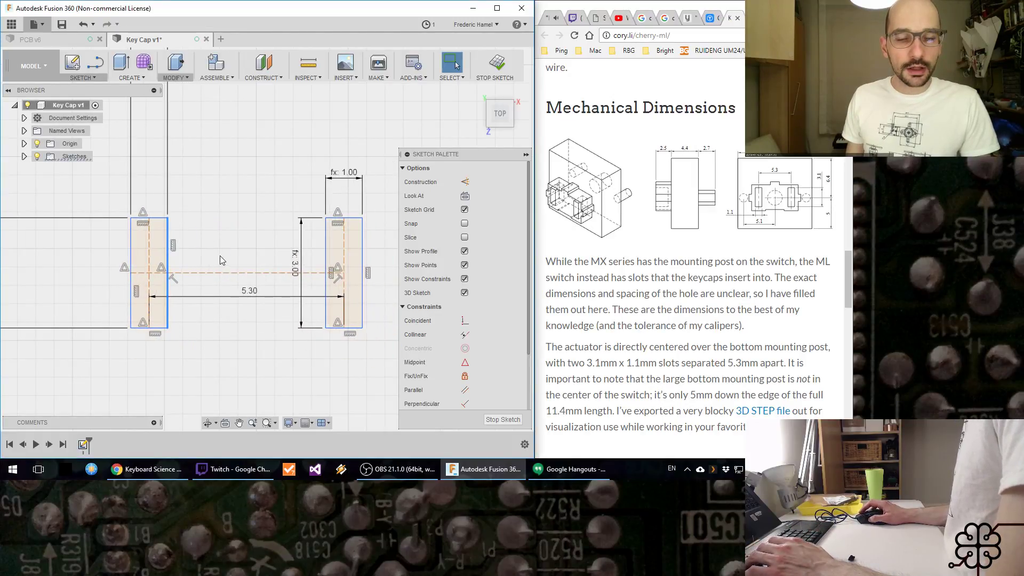
left_click(190, 215)
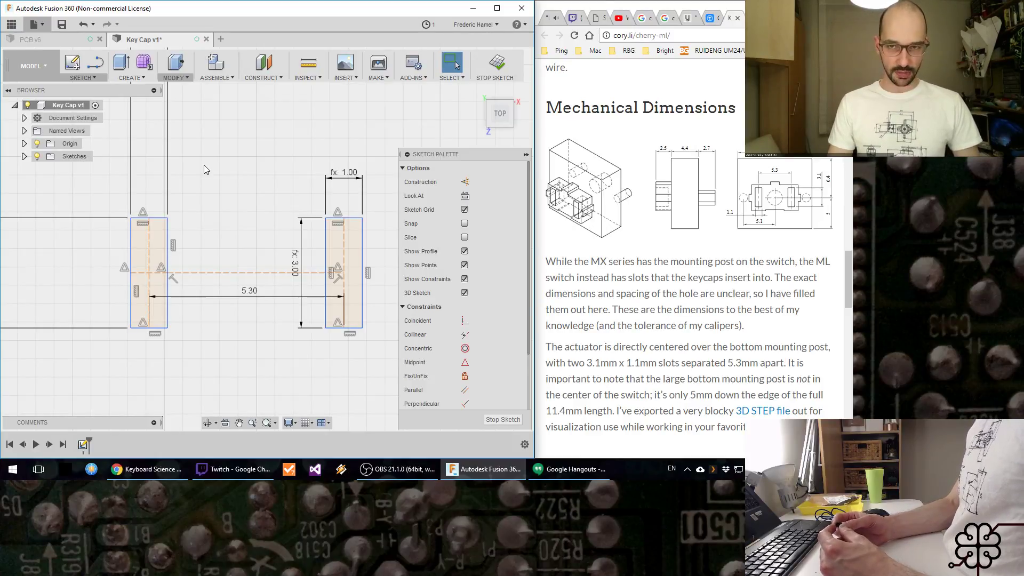
left_click(399, 468)
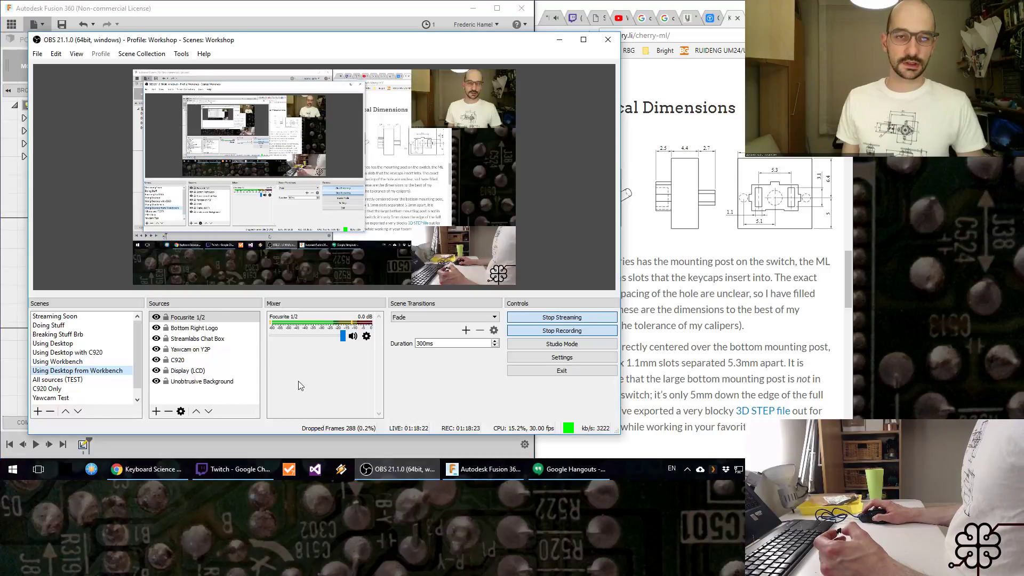
left_click(96, 362)
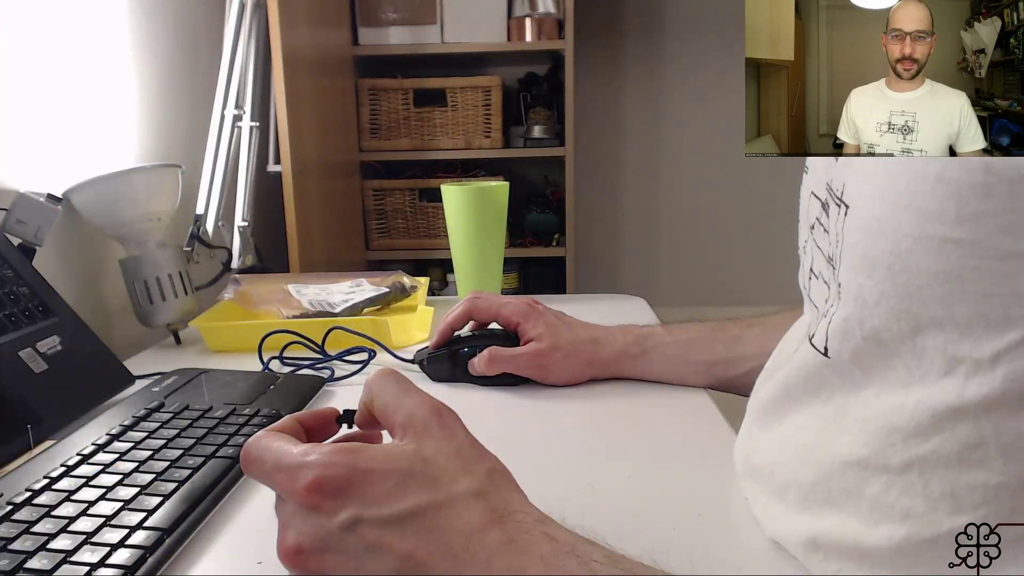
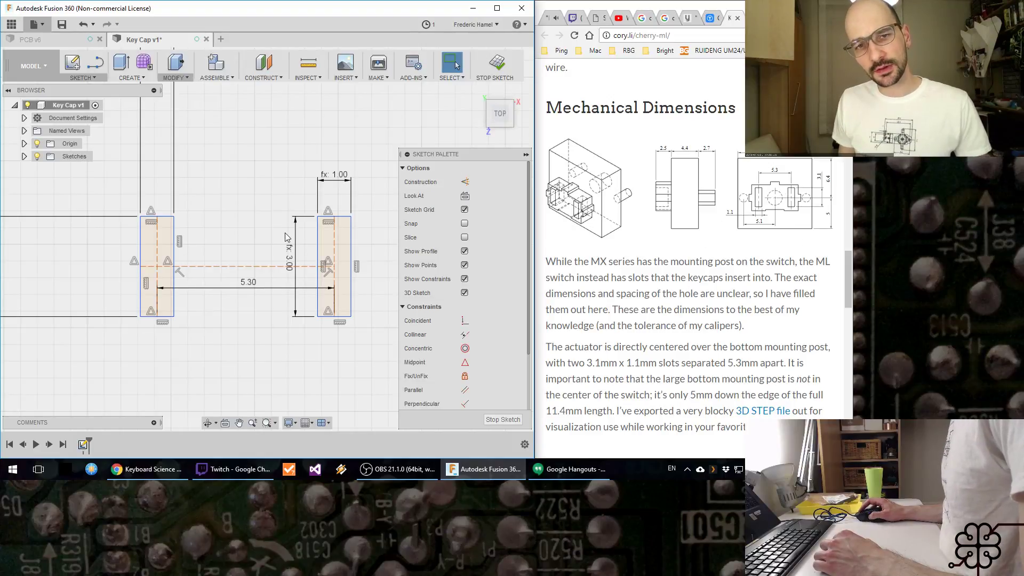
scroll(236, 220, "down", 3)
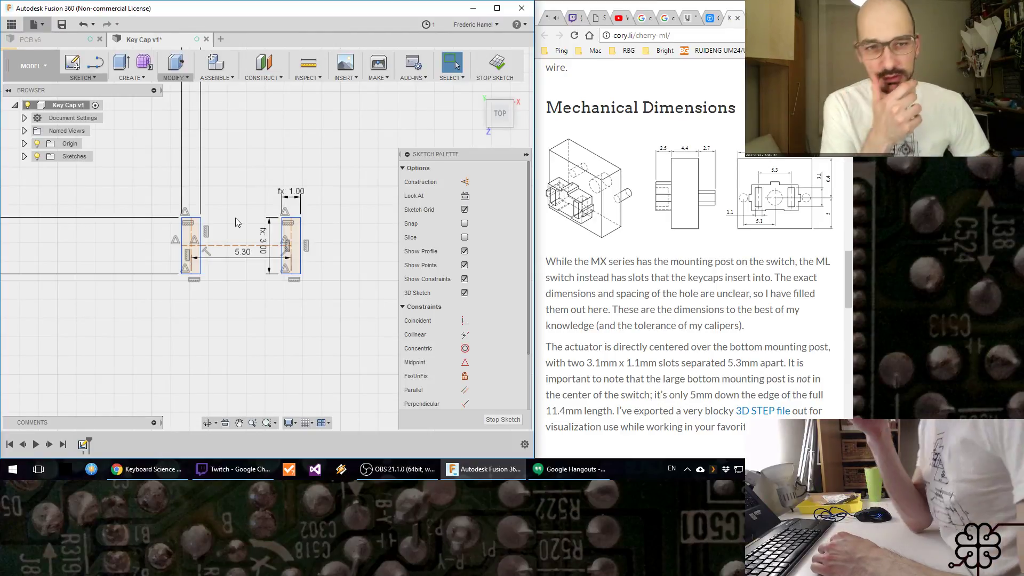
key("r")
left_click(133, 143)
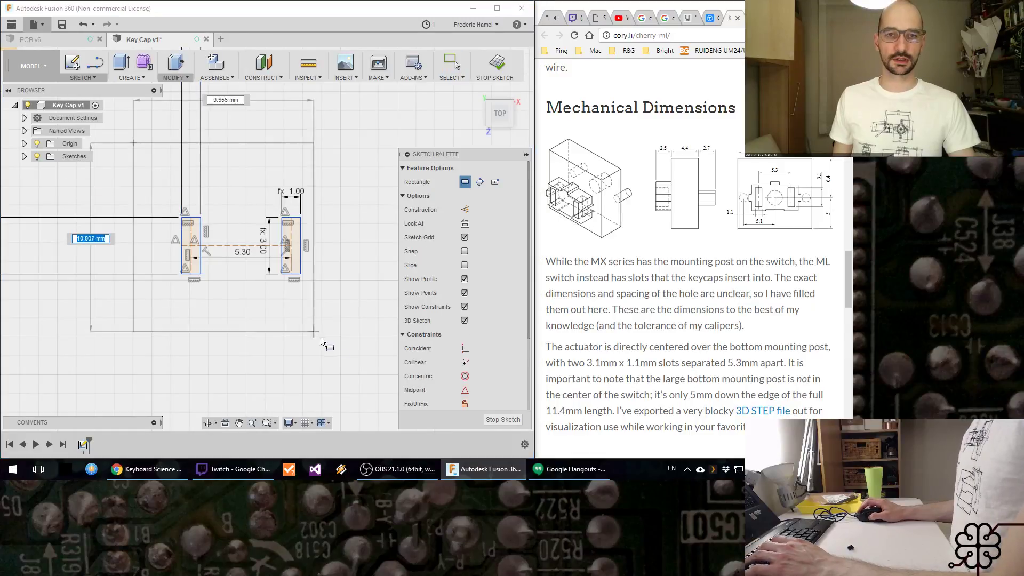
left_click(366, 346)
key("Escape")
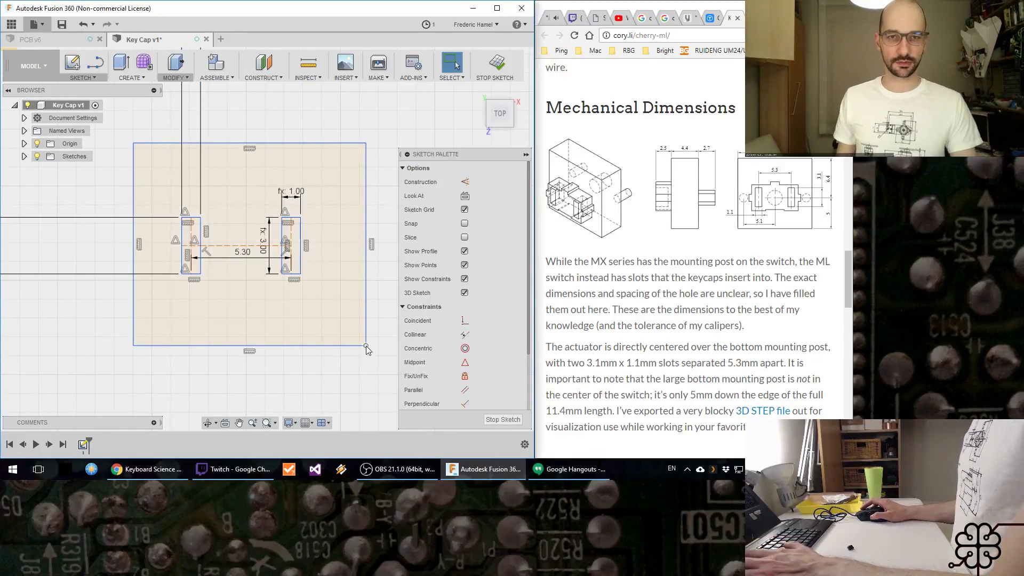
key("ctrl+z")
Step: Sketch a rectangle 12 mm wide and 11.4 mm high enclosing both keycap posts
key("r")
left_click(137, 141)
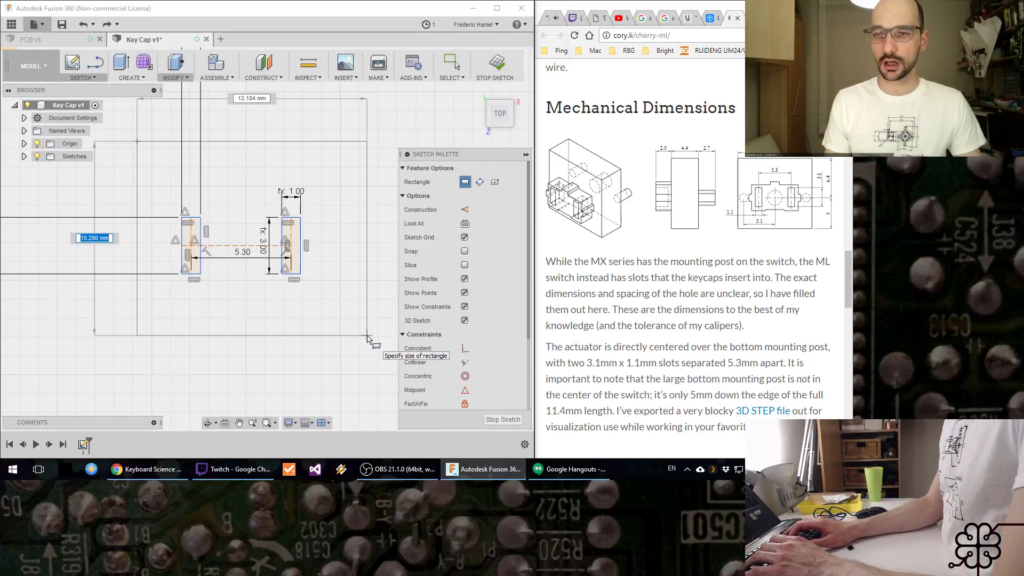
type("11.4")
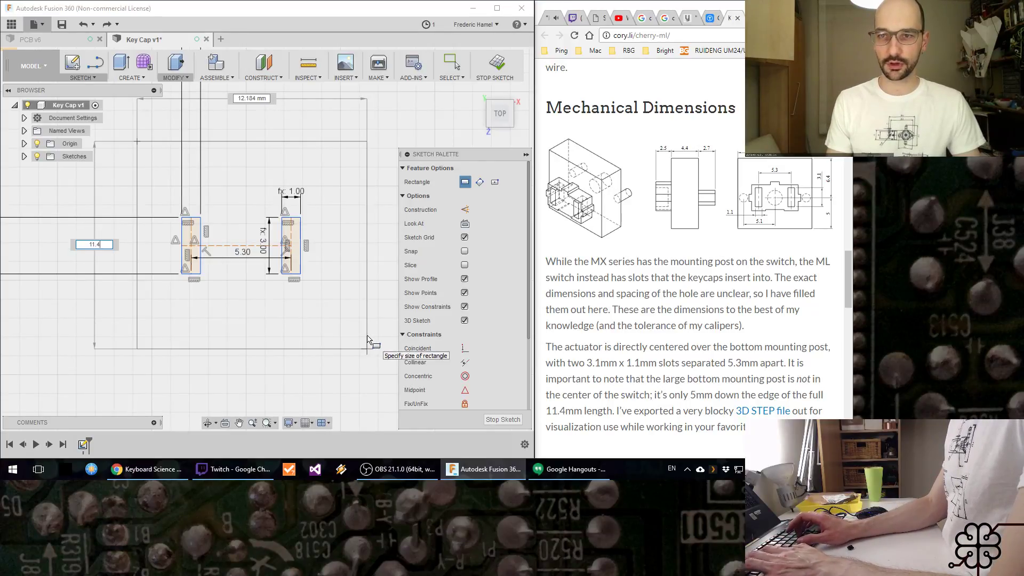
key("Tab")
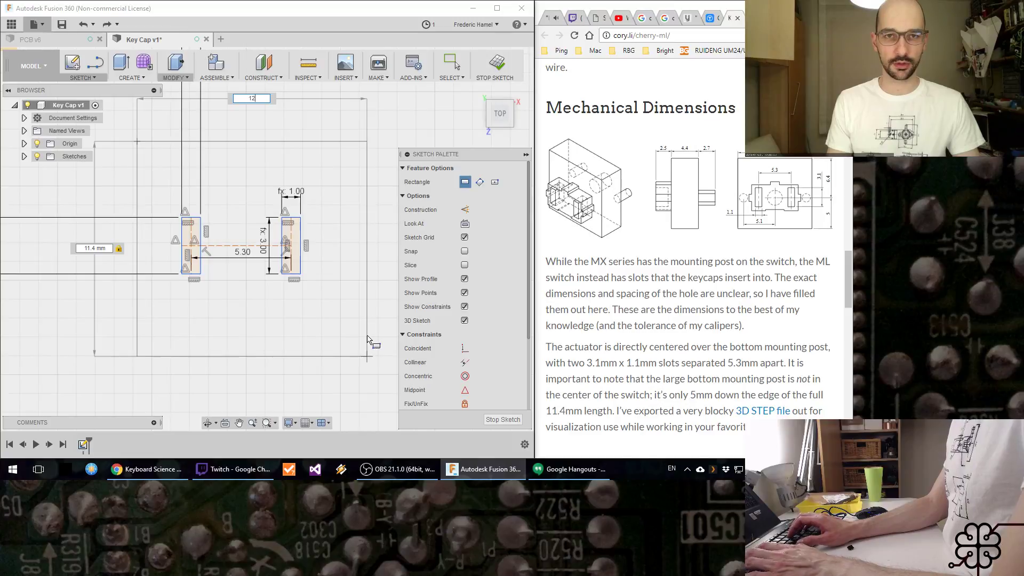
type("12")
key("Return")
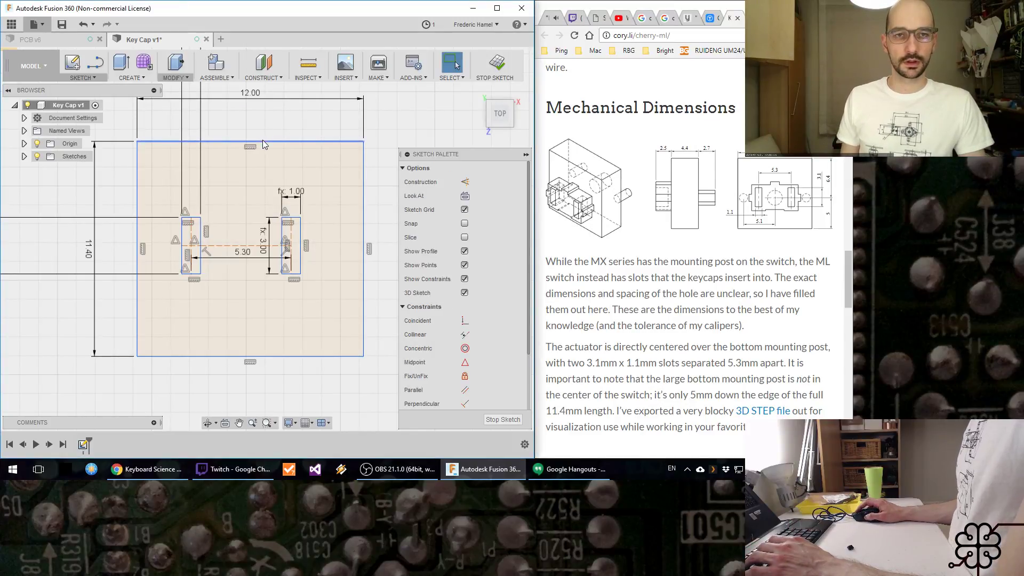
left_click(80, 78)
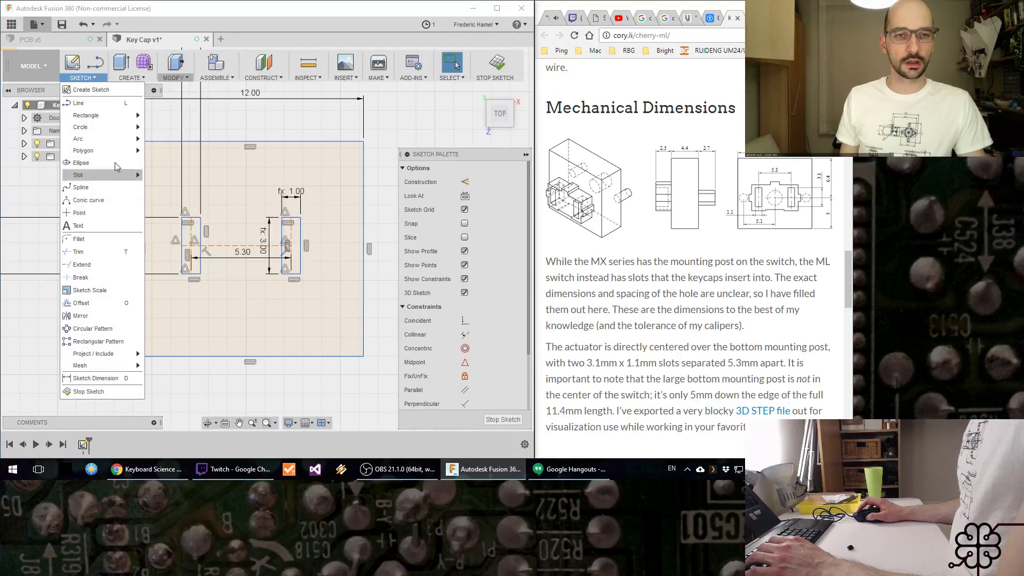
mouse_move(139, 81)
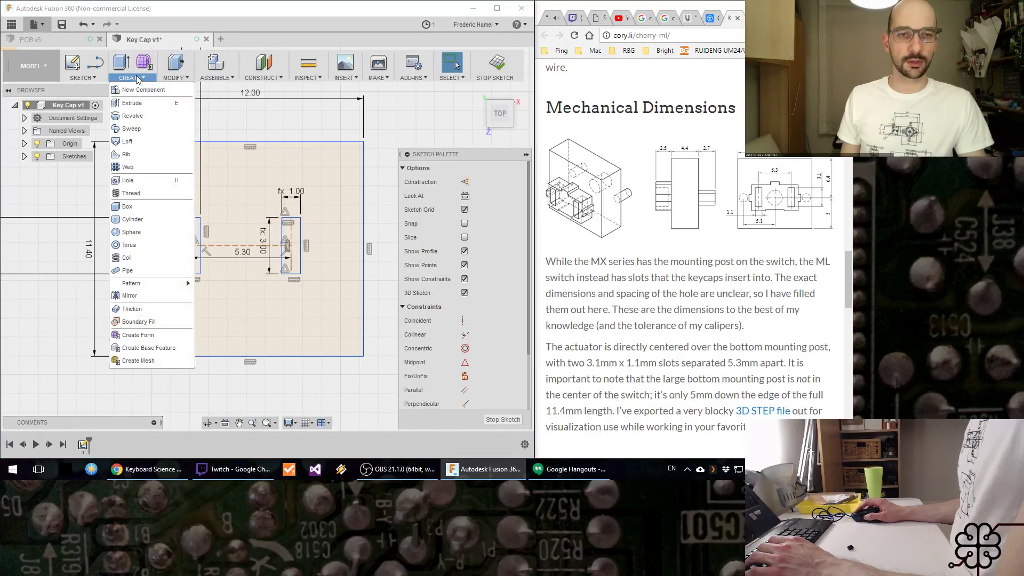
mouse_move(92, 83)
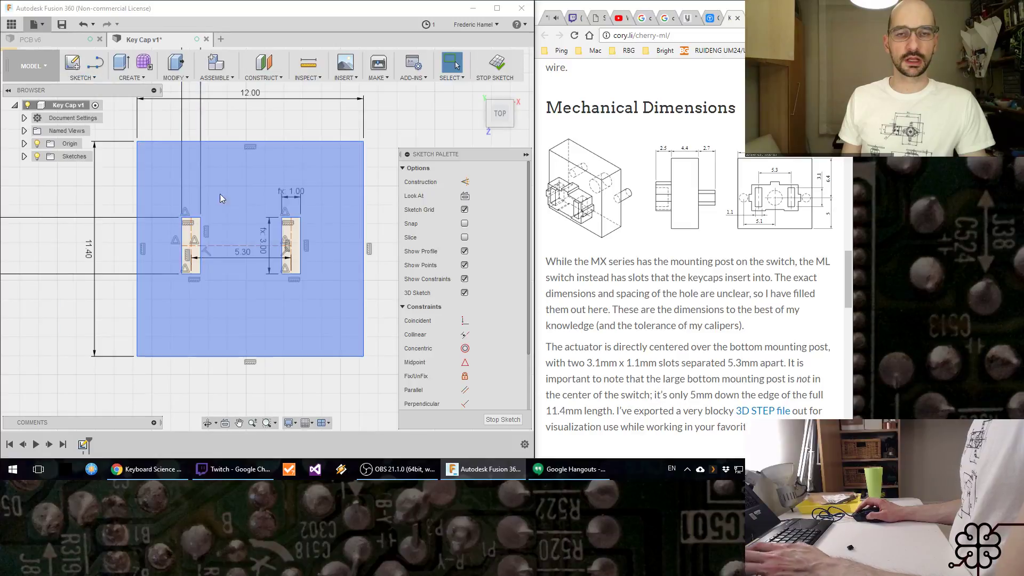
Step: Add a 6.4 mm dimension between the posts' horizontal construction line and the rectangle's upper edge
key("d")
left_click(243, 245)
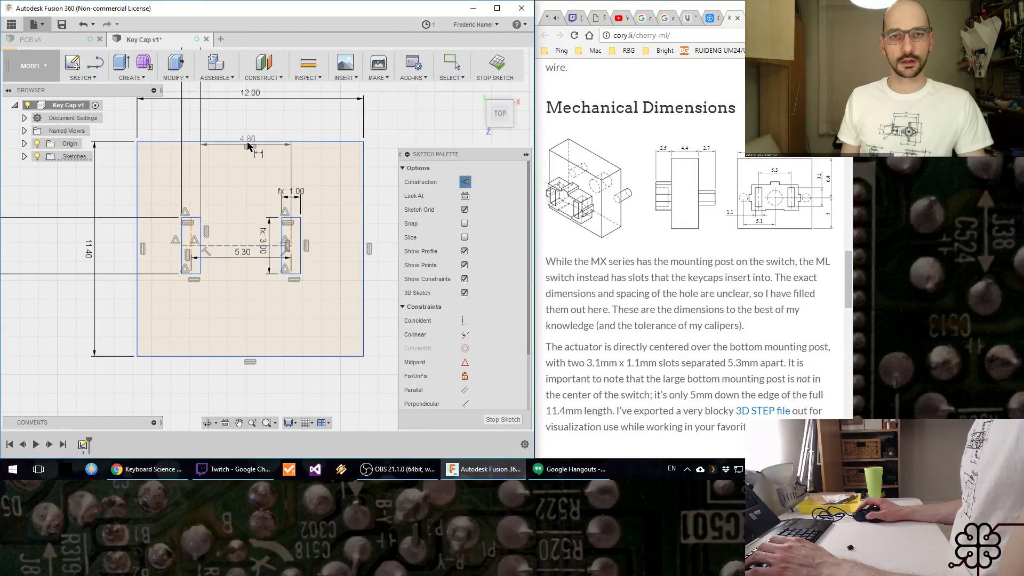
key("Escape")
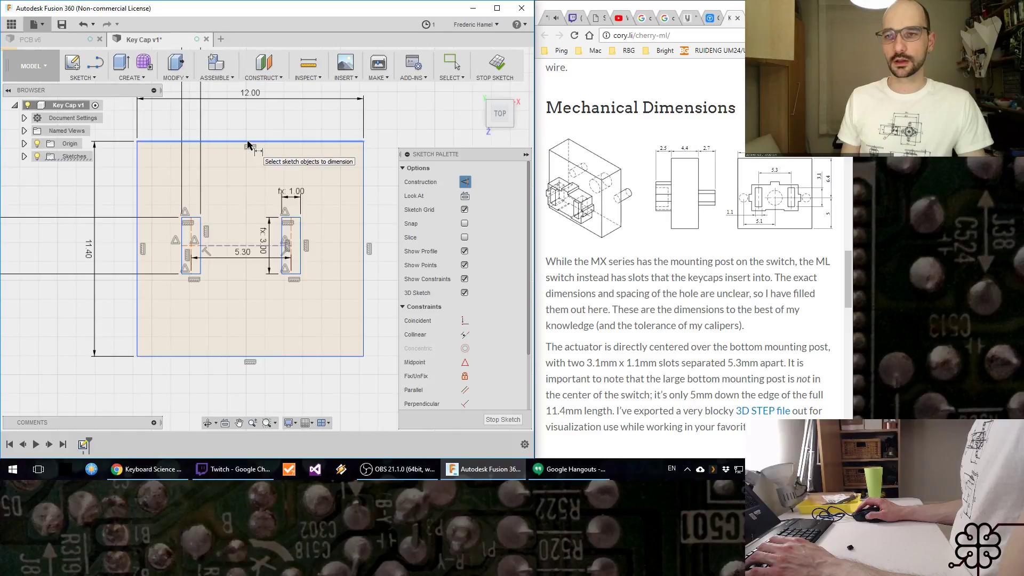
left_click(248, 144)
left_click(230, 163)
type("6.4")
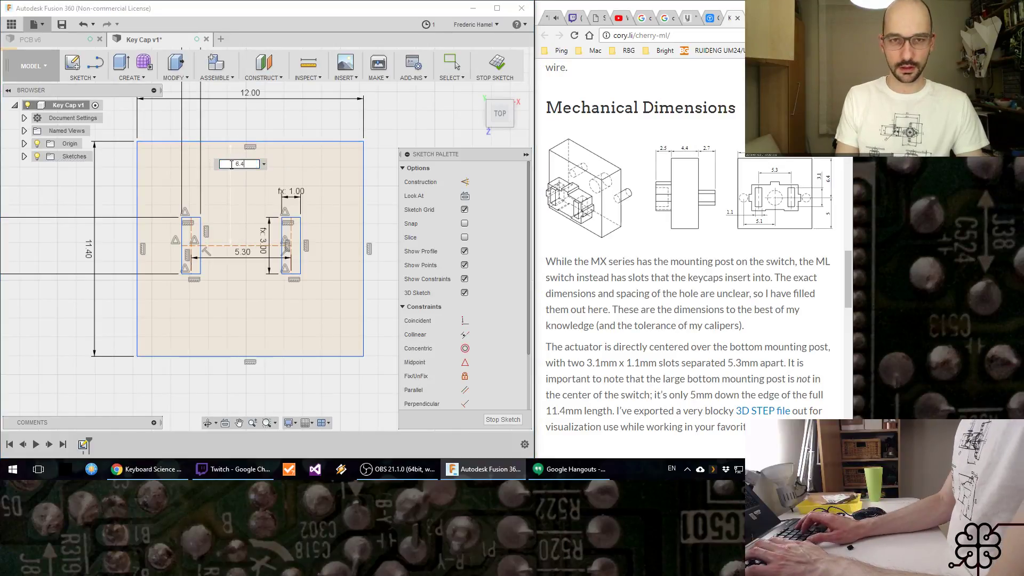
key("Return")
key("Escape")
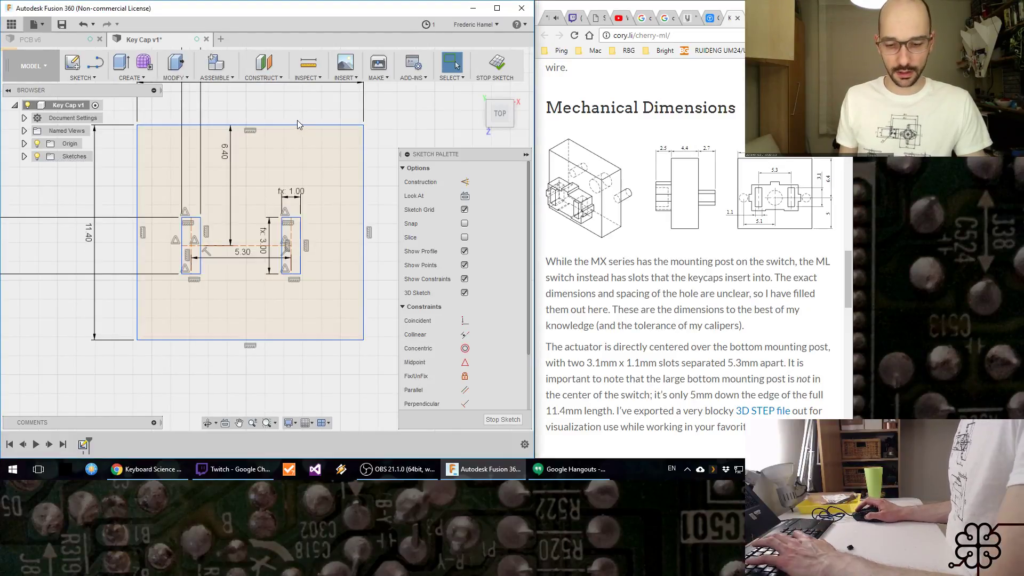
Step: Draw a vertical construction line joining the midpoints of the rectangle's upper and lower edges
key("l")
left_click(250, 126)
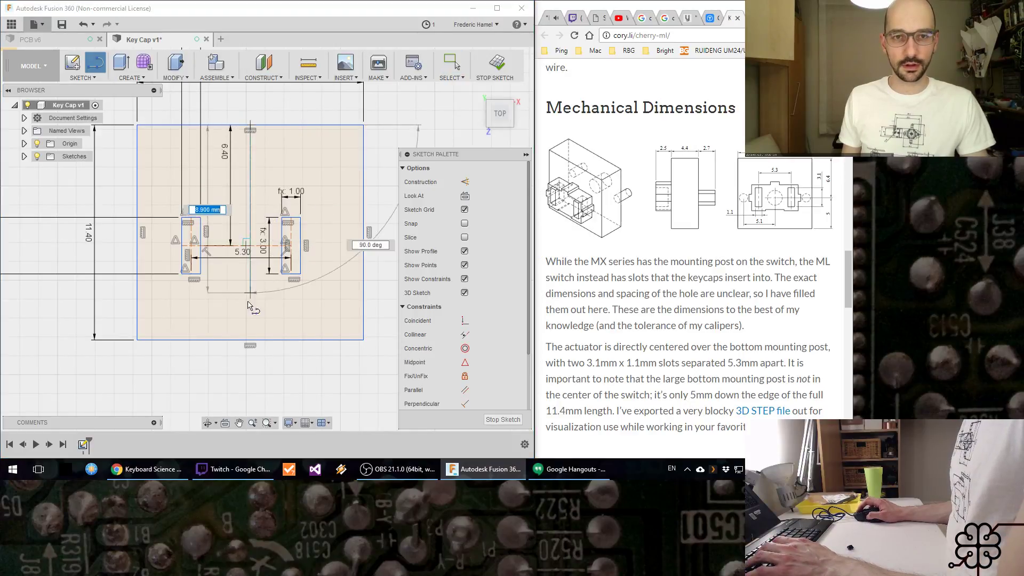
left_click(250, 339)
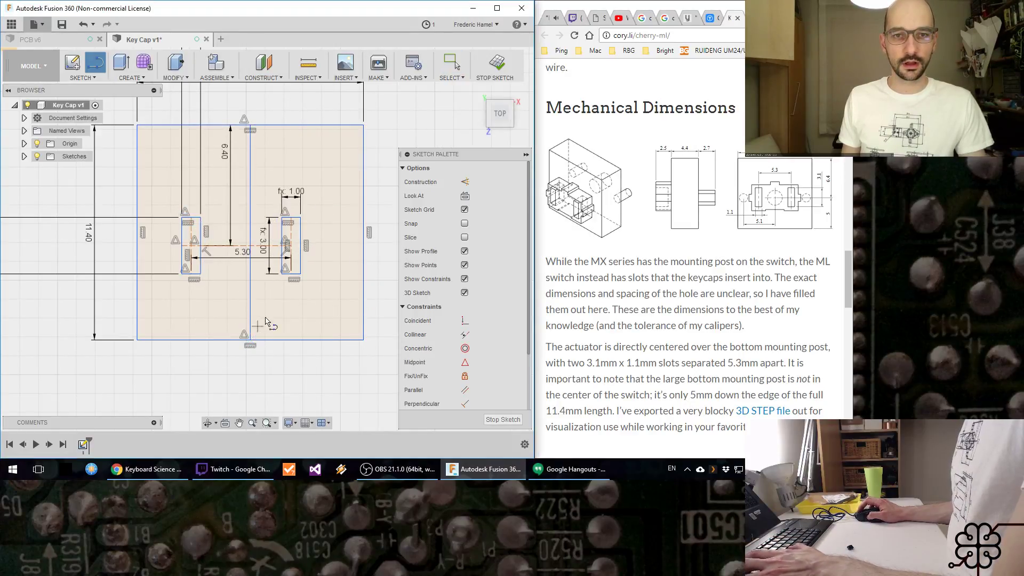
key("Escape")
left_click(250, 296)
key("x")
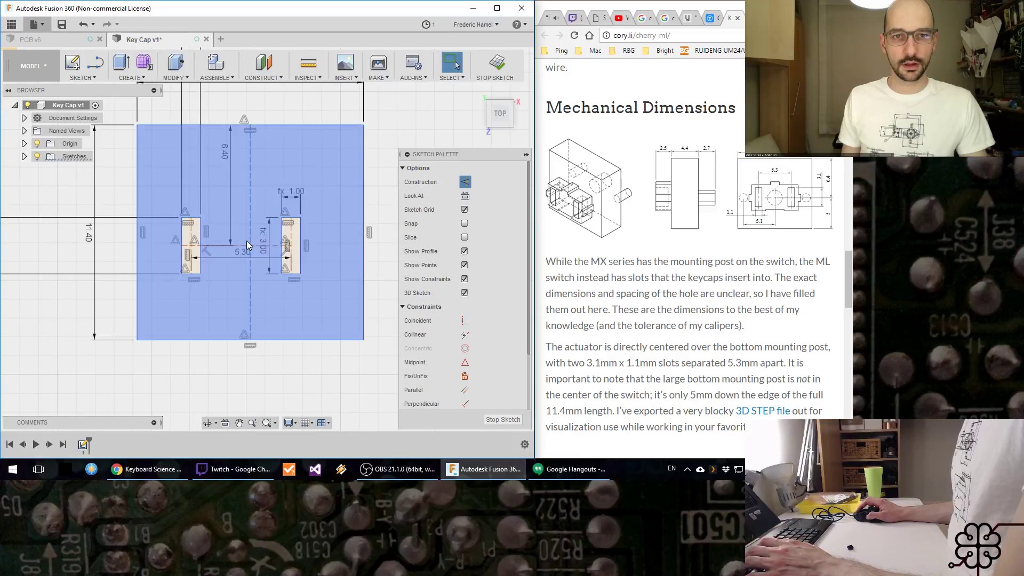
key("Escape")
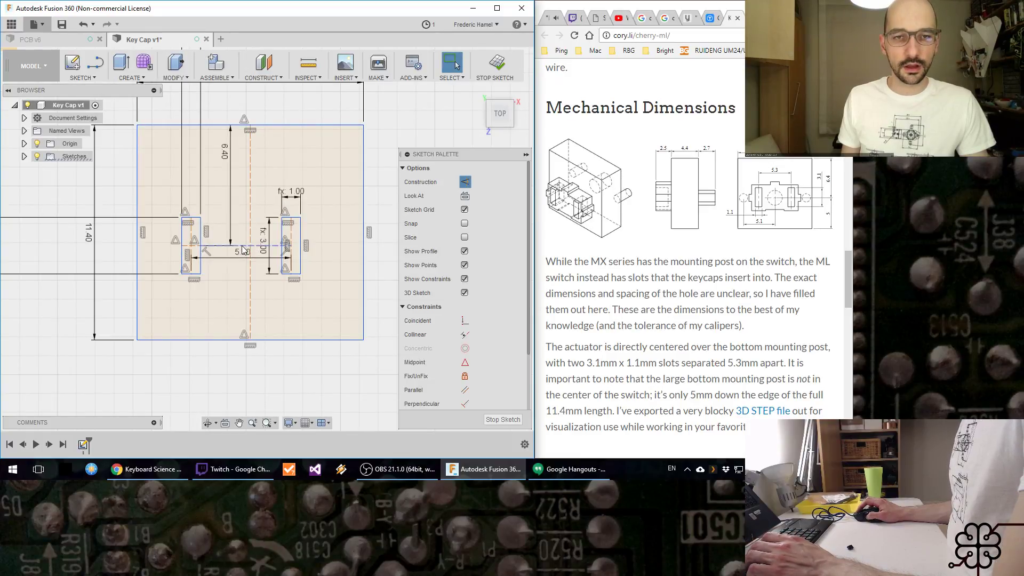
Step: Shift the linked posts within the rectangle by their horizontal construction line
mouse_move(243, 250)
left_mouse_down()
mouse_move(245, 216)
mouse_move(232, 280)
left_mouse_up()
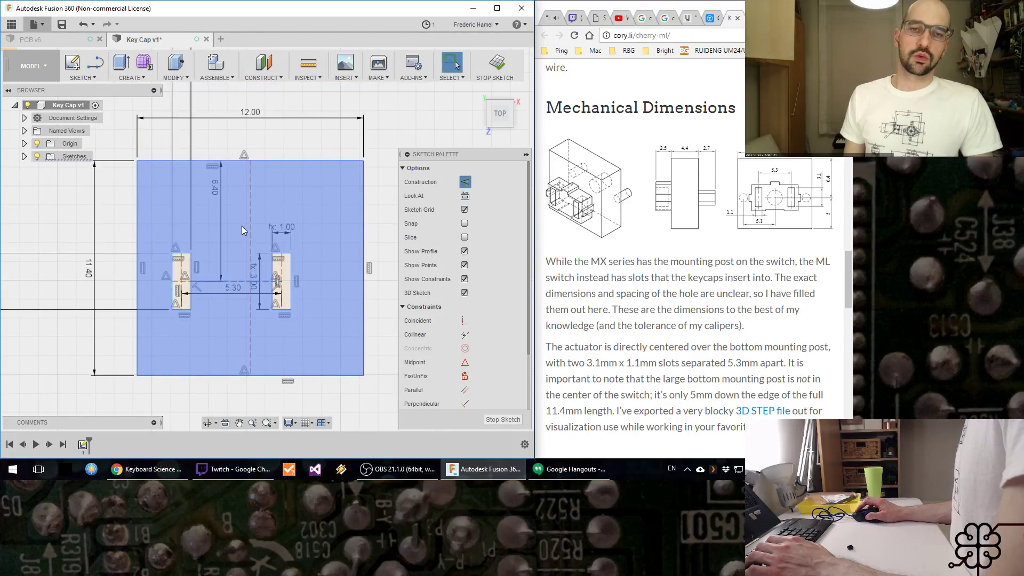
key("Escape")
mouse_move(235, 281)
left_mouse_down()
mouse_move(277, 286)
mouse_move(245, 284)
left_mouse_up()
Step: Set the distance between the rectangle's upper edge and the posts' horizontal construction line to 5 mm, and shift the sketch geometry up and left
double_click(230, 188)
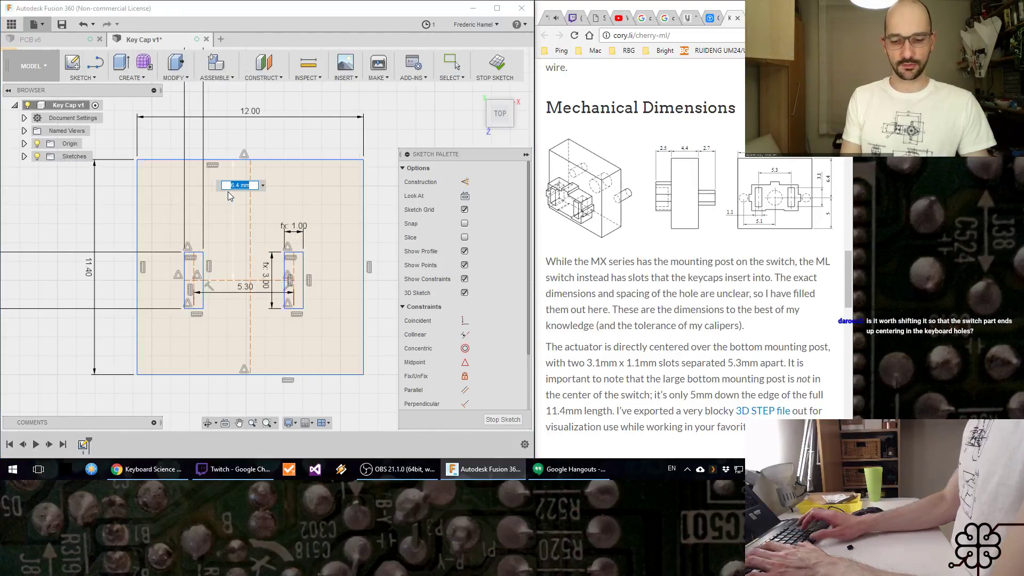
type("5")
key("Return")
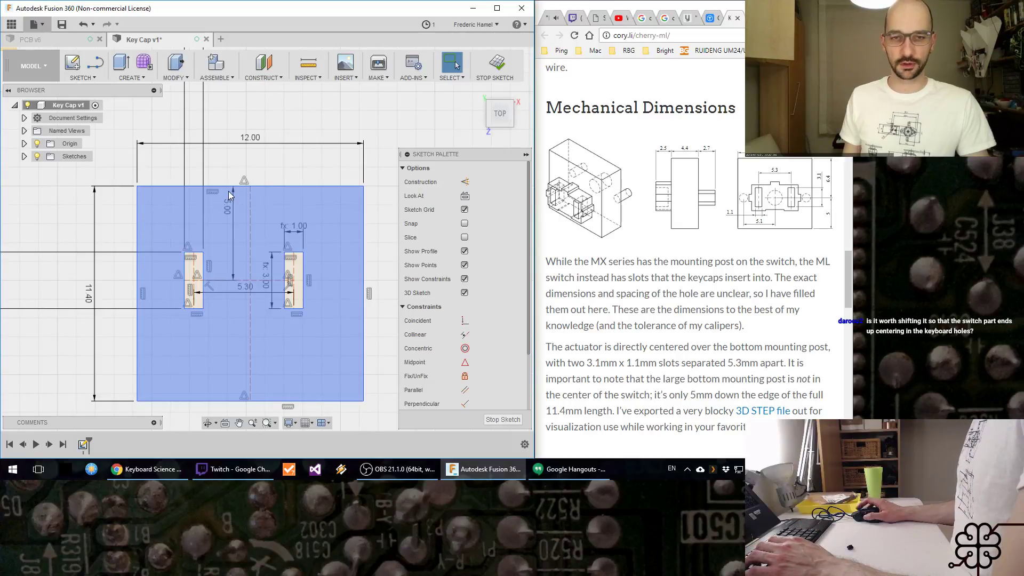
middle_click_drag(229, 195, 197, 159)
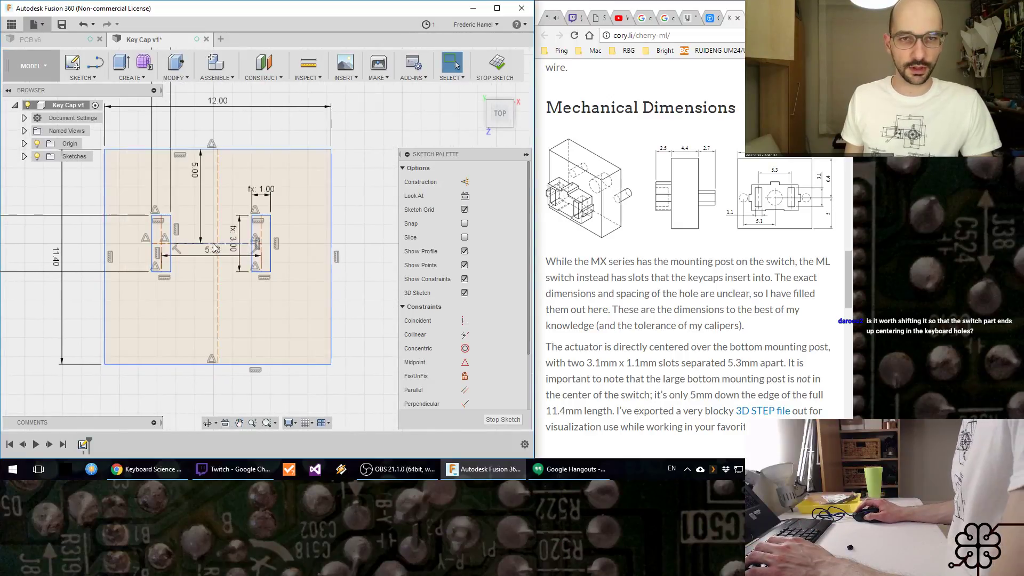
Step: Try to apply a midpoint constraint between the posts' horizontal construction line and the rectangle's vertical centre line
left_click_drag(213, 243, 210, 246)
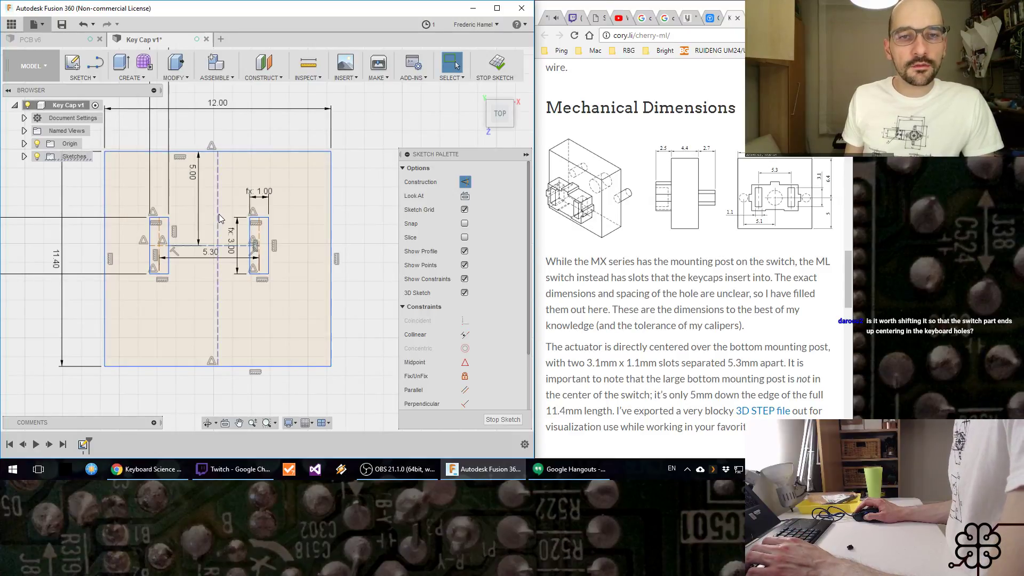
left_click(464, 363)
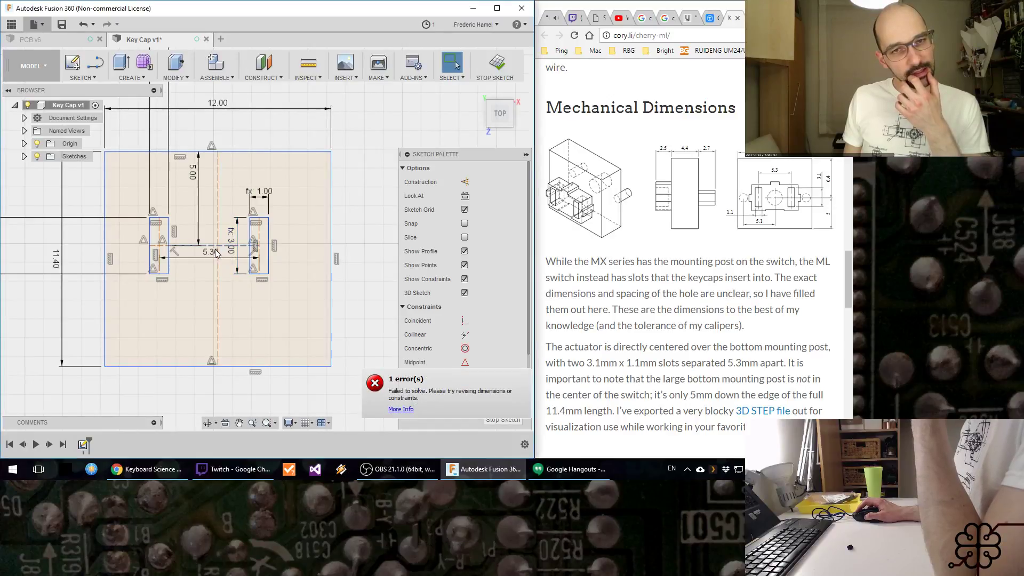
left_click_drag(216, 253, 214, 262)
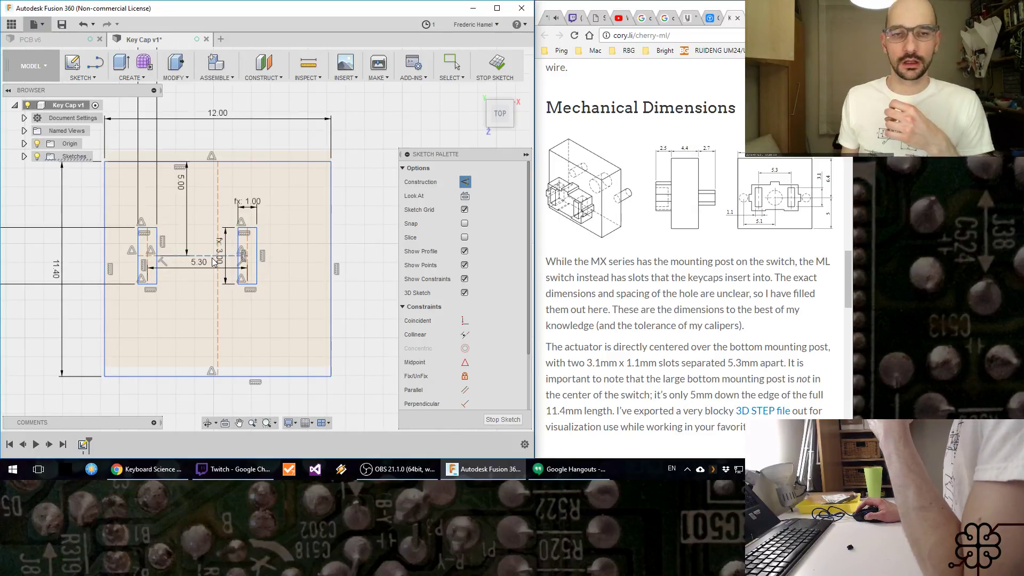
Step: Place a sketch point at the midpoint of the horizontal construction line between the posts
left_click(83, 77)
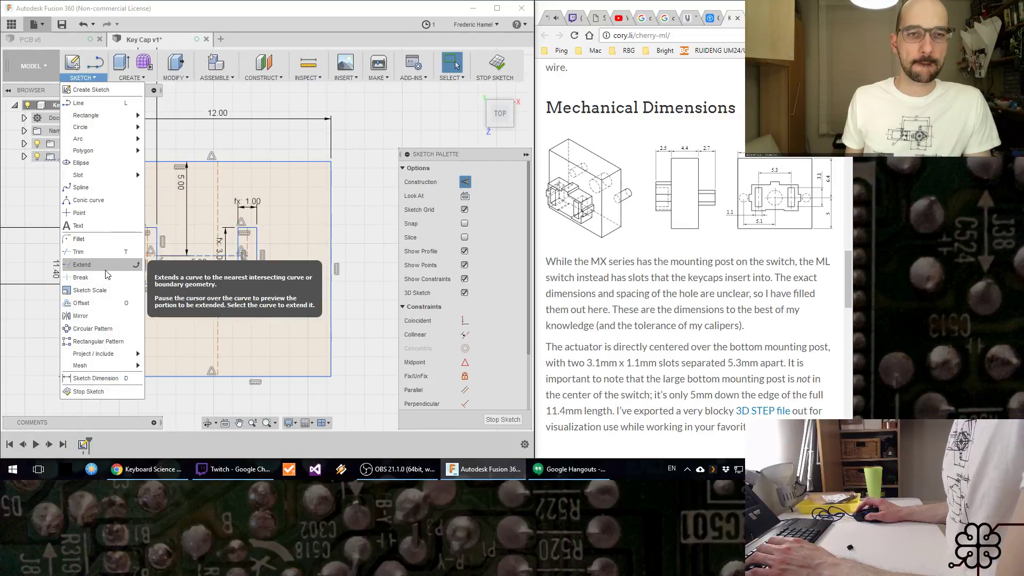
left_click(79, 213)
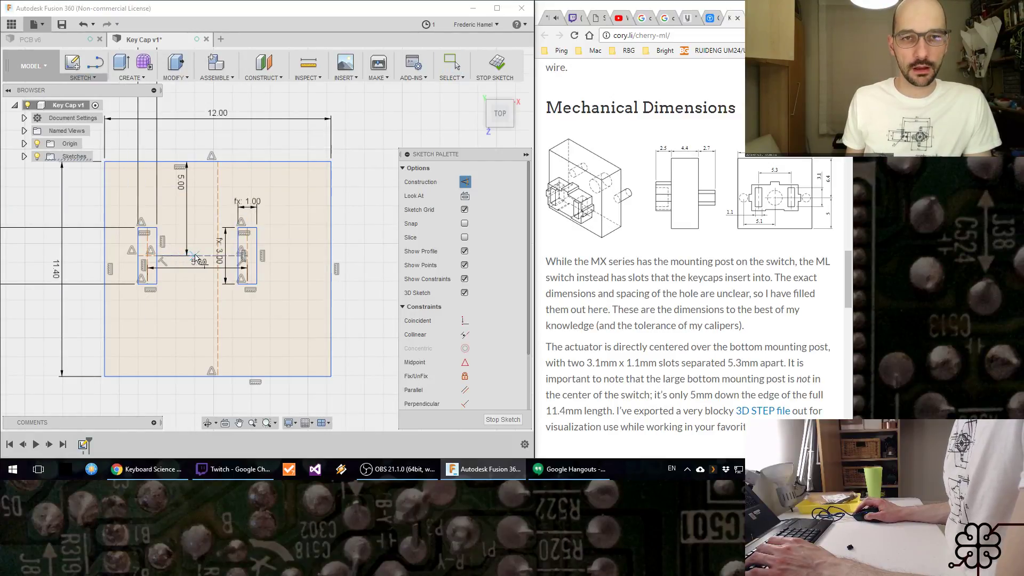
left_click(195, 256)
key("Escape")
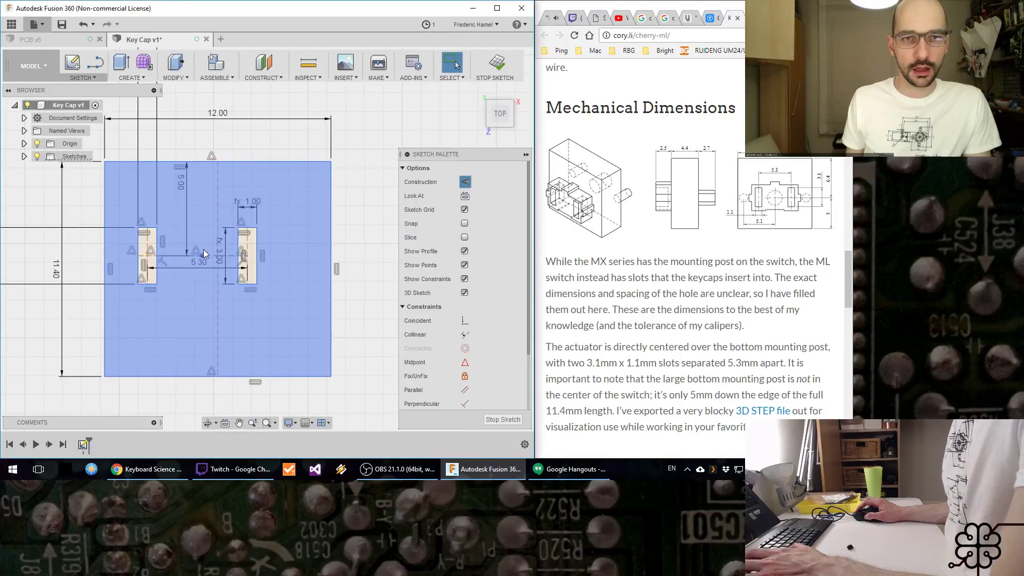
Step: Make the midpoint sketch point coincident with the rectangle's vertical centre line and shift the linked geometry slightly right by the upper edge
left_click(202, 256)
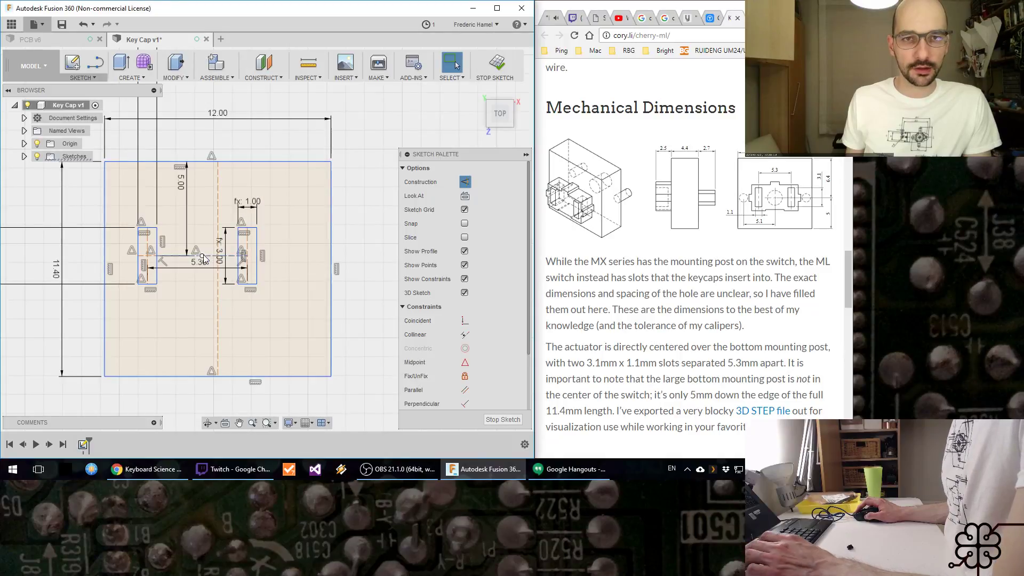
left_click(219, 216, "ctrl")
left_click(465, 321)
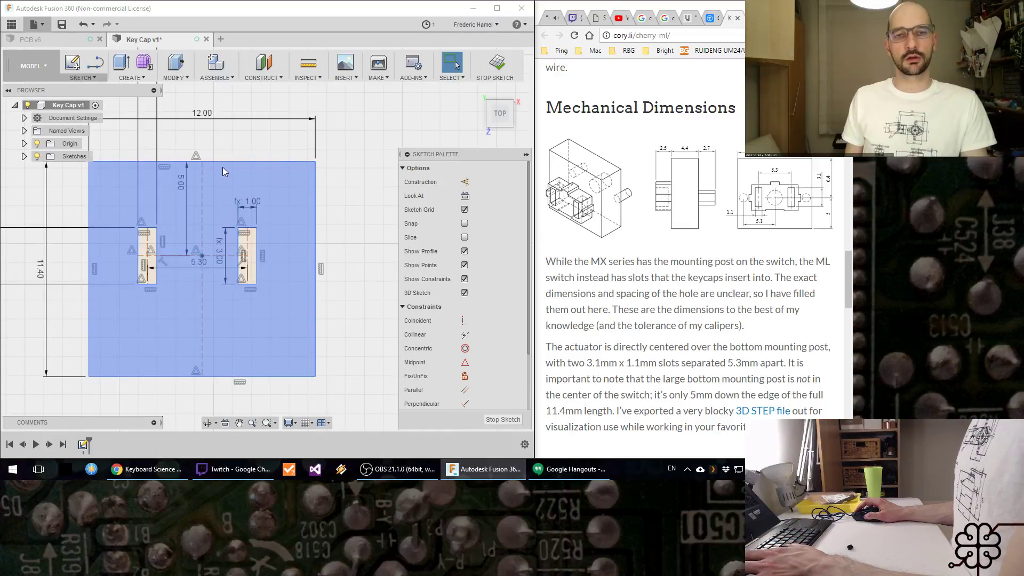
mouse_move(222, 163)
left_mouse_down()
mouse_move(276, 131)
mouse_move(251, 159)
left_mouse_up()
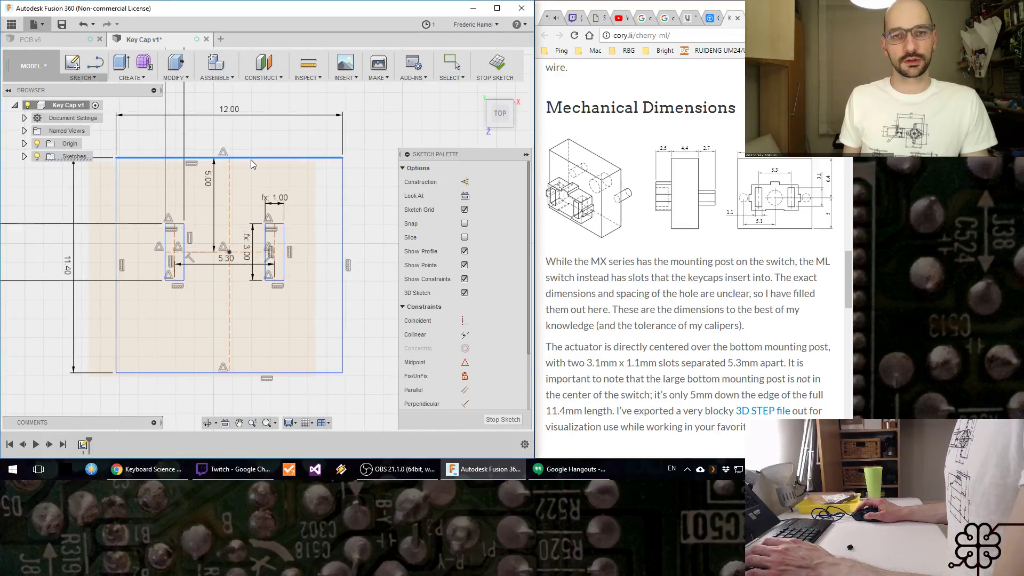
Step: Switch to the Twitch stream chat to read the viewers' messages, nudge the rectangle slightly, and dismiss the chat window
left_click(226, 469)
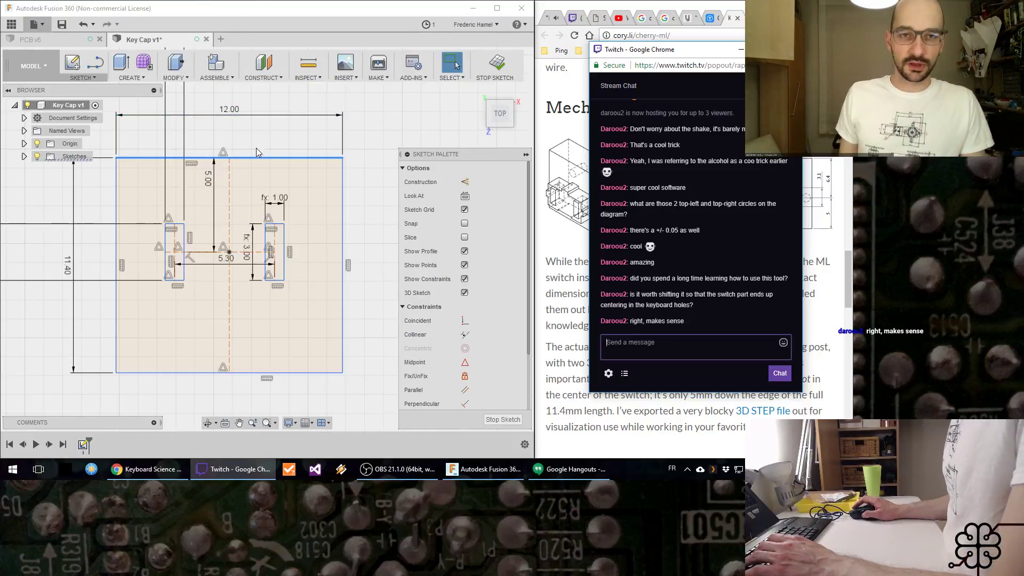
middle_click_drag(260, 153, 264, 144)
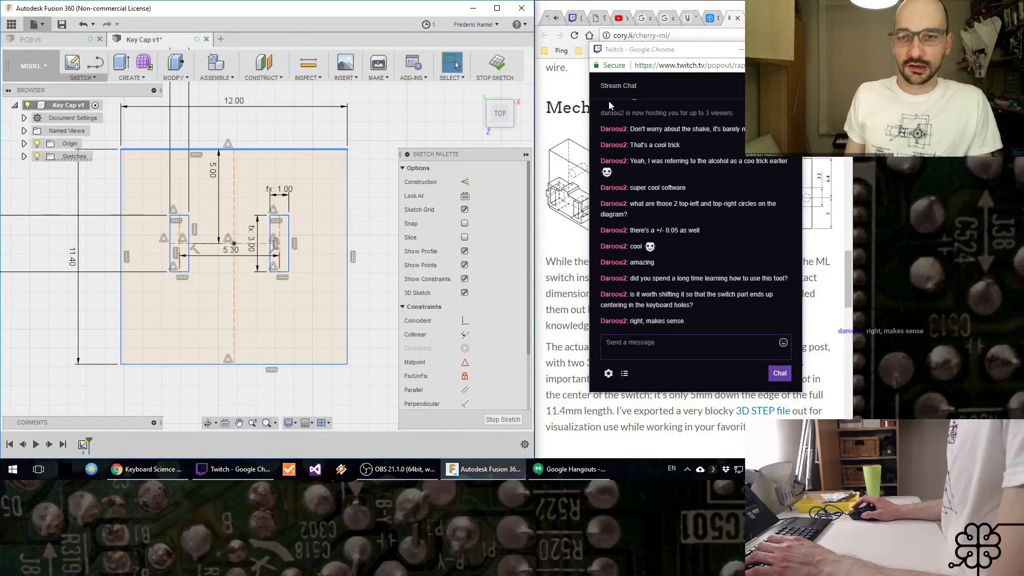
left_click(745, 50)
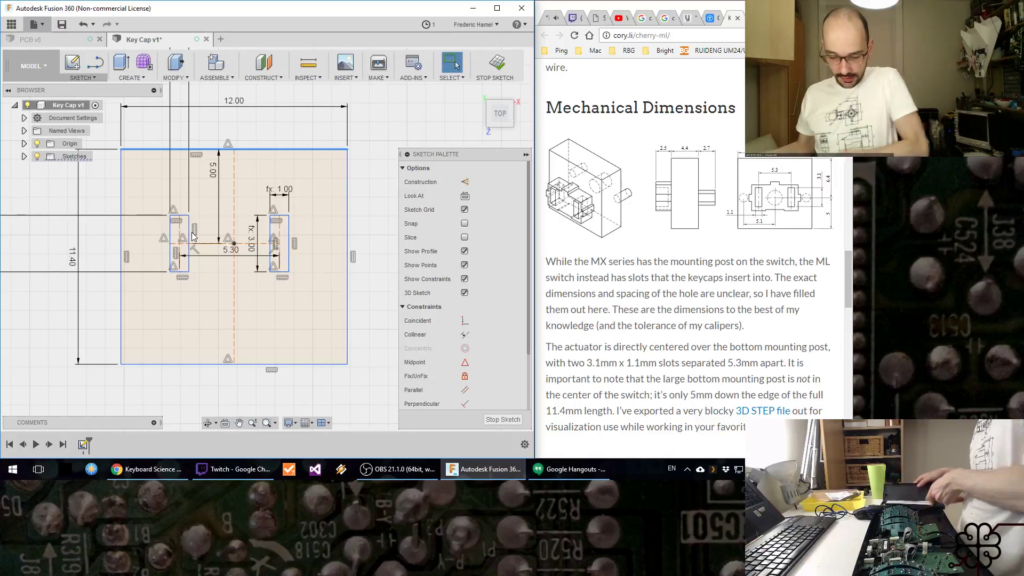
Step: Switch to OBS and activate the Using Workbench scene
left_click(393, 468)
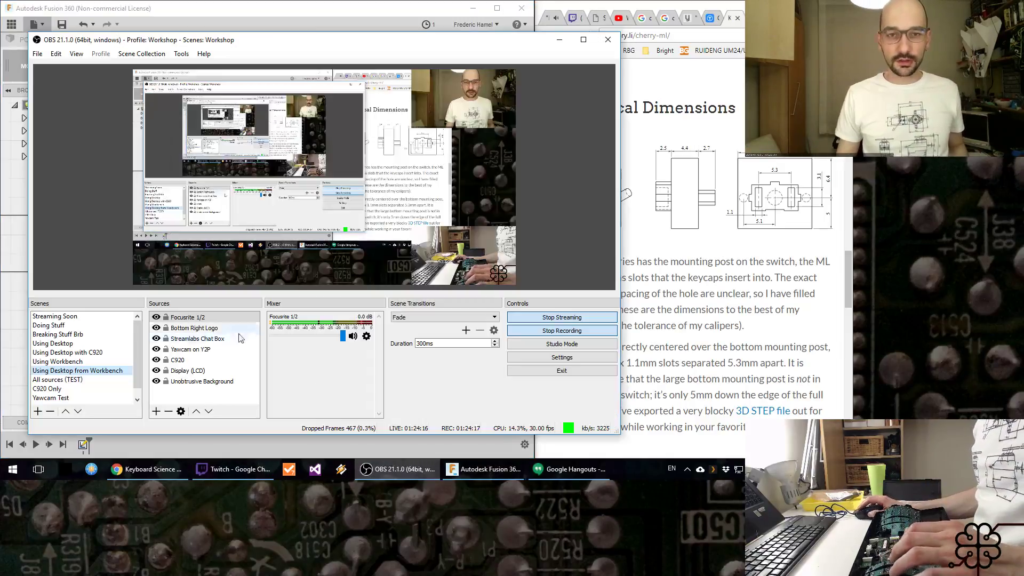
left_click(83, 362)
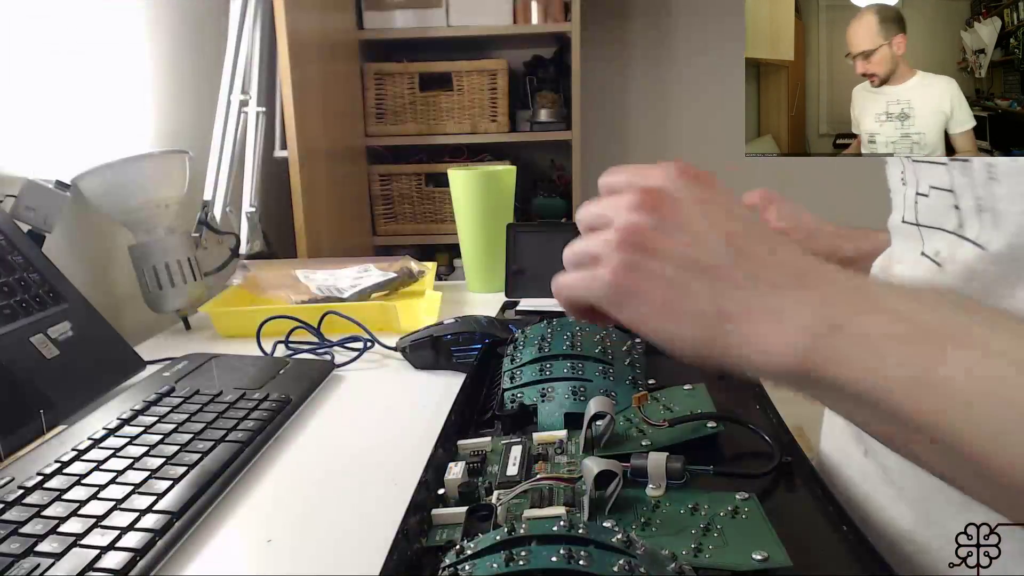
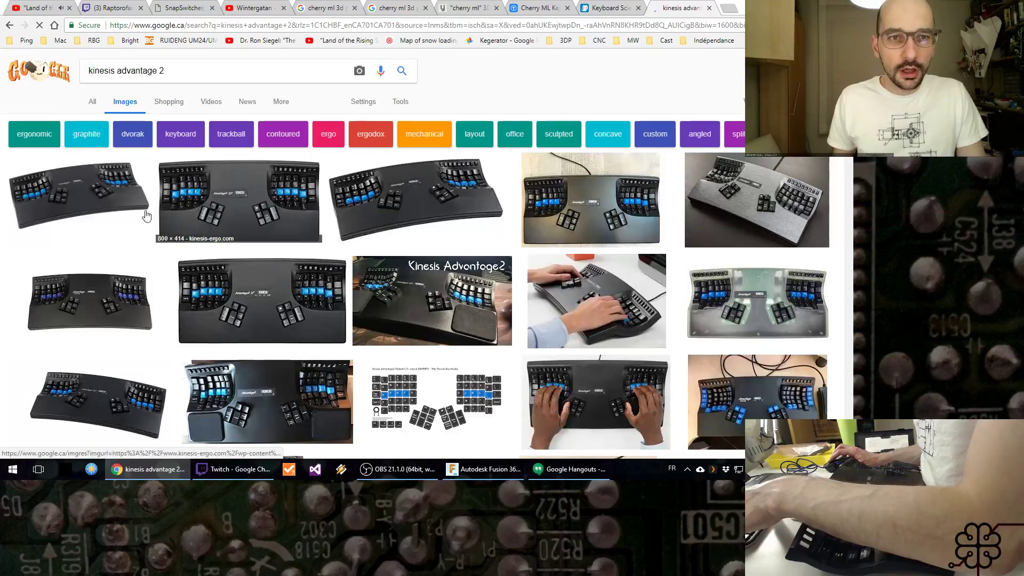
Step: Examine several enlarged Kinesis Advantage2 keyboard photos in the image results, including the Advantage2 QD, and close the results tab
left_click(206, 199)
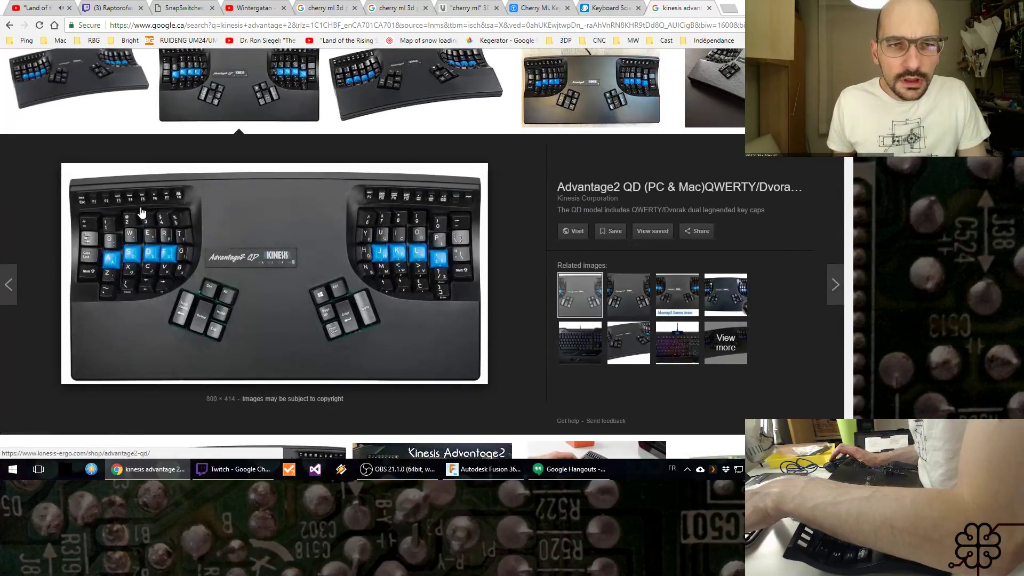
key("Right")
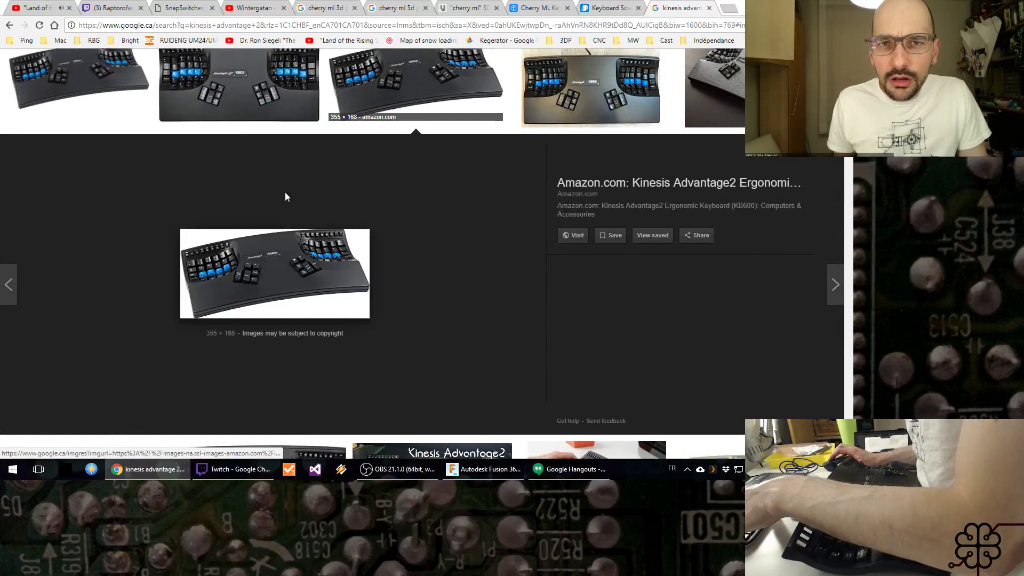
left_click(574, 95)
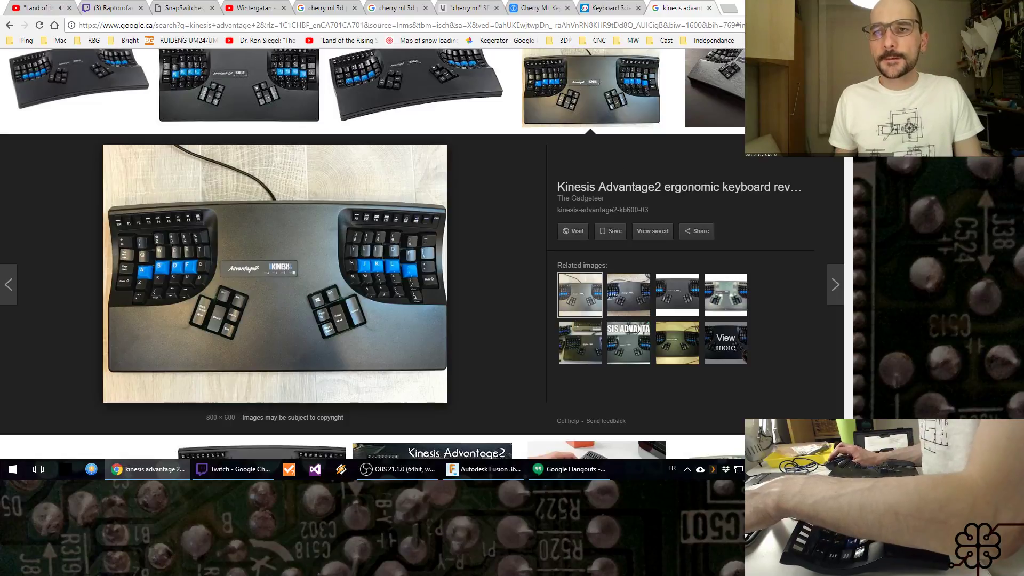
key("Escape")
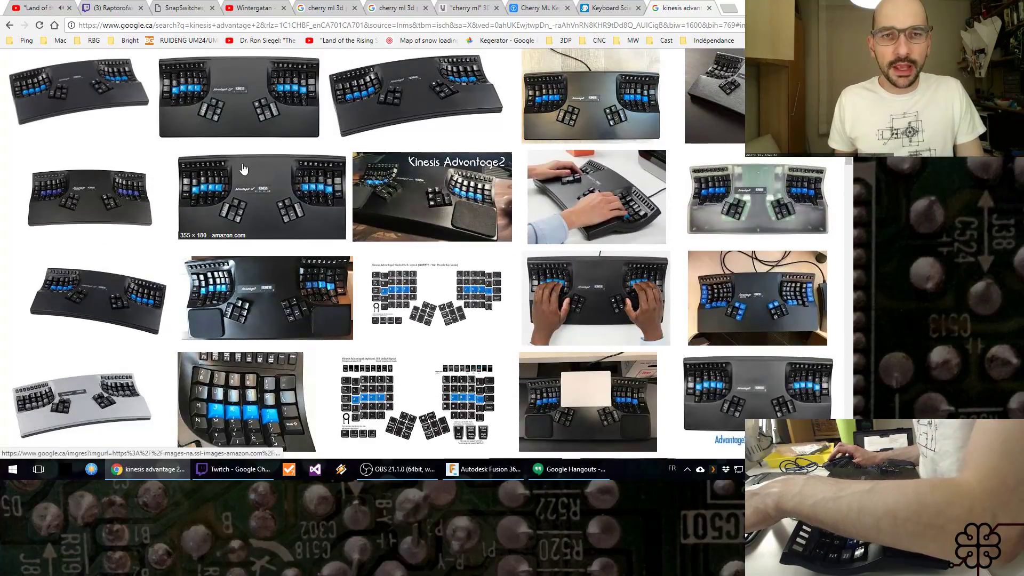
left_click(267, 125)
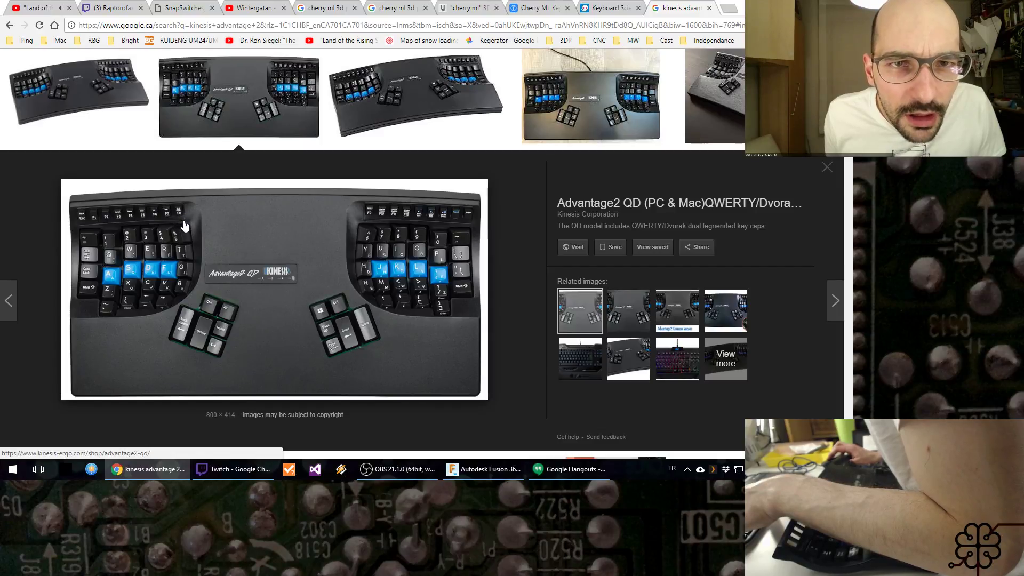
left_click(826, 167)
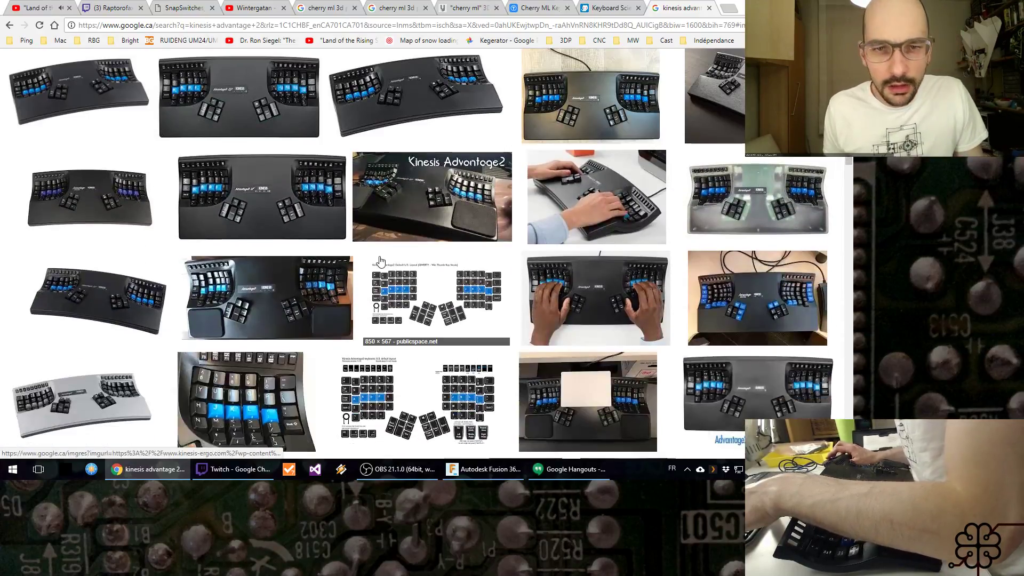
left_click(254, 292)
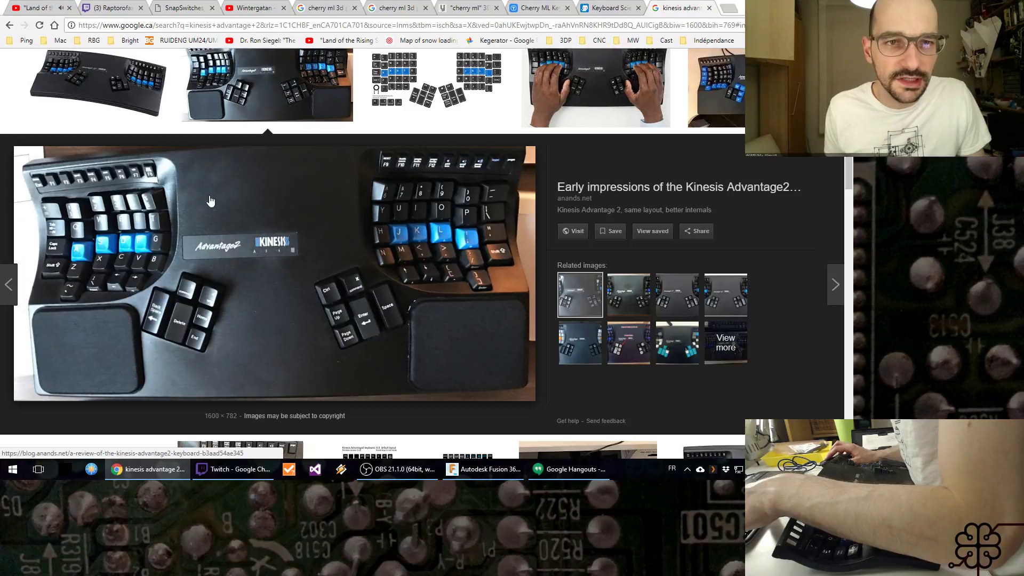
key("Escape")
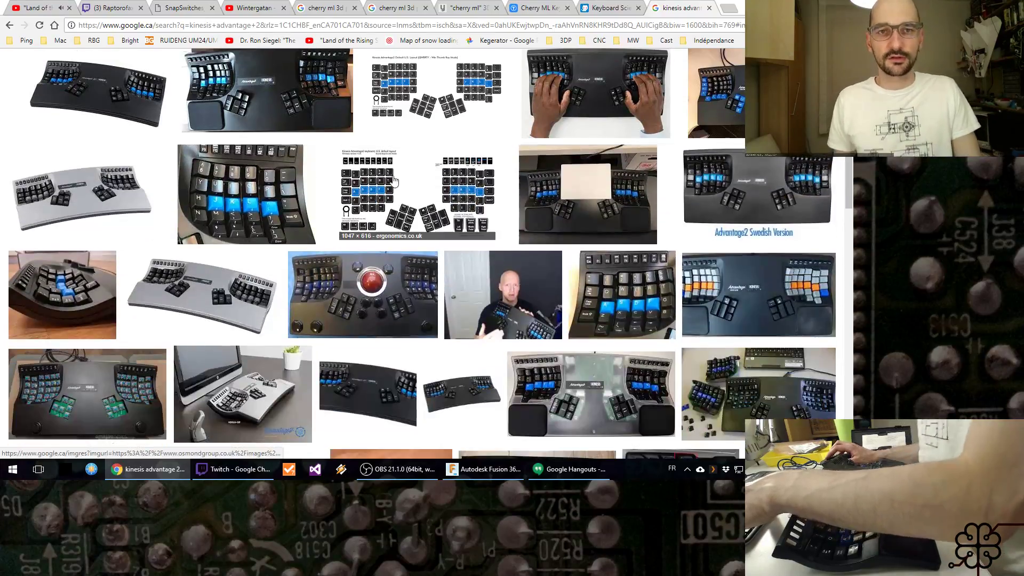
middle_click(678, 15)
Step: Switch to OBS and activate the Using Workbench scene
left_click(376, 473)
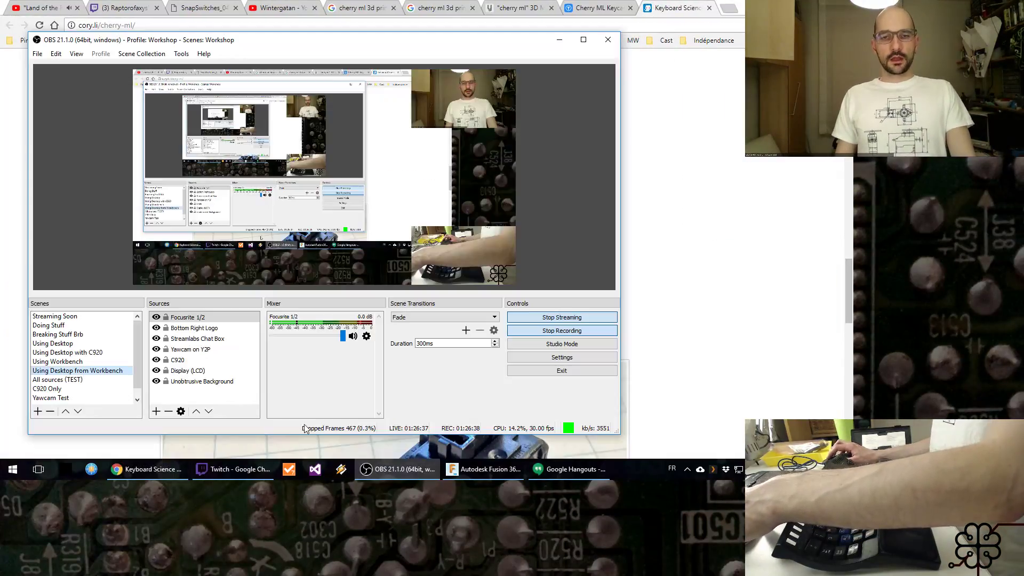
left_click(86, 362)
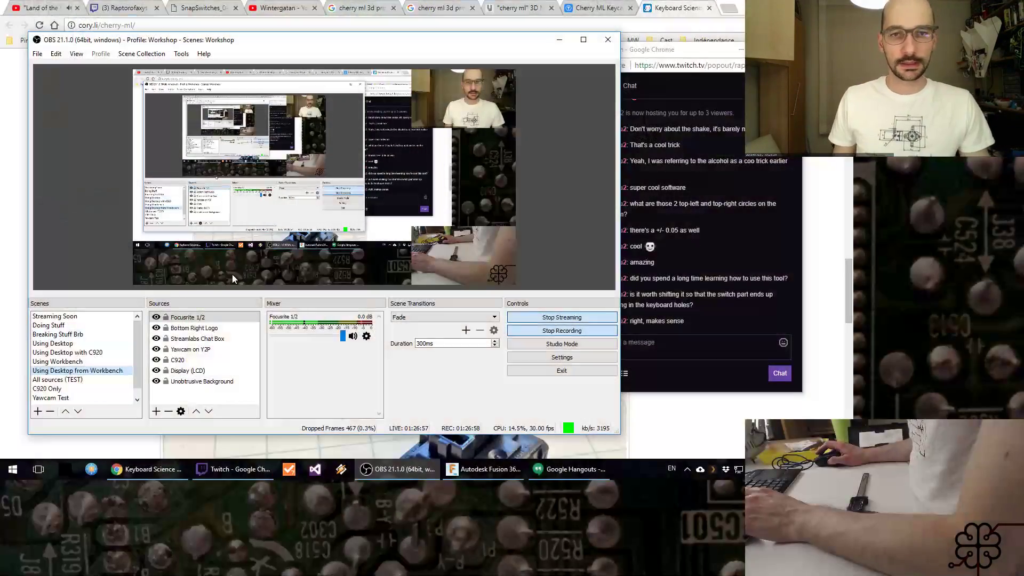
Step: Minimize OBS, return to the Key Cap sketch in Fusion 360 and maximize its window
left_click(564, 41)
left_click(564, 40)
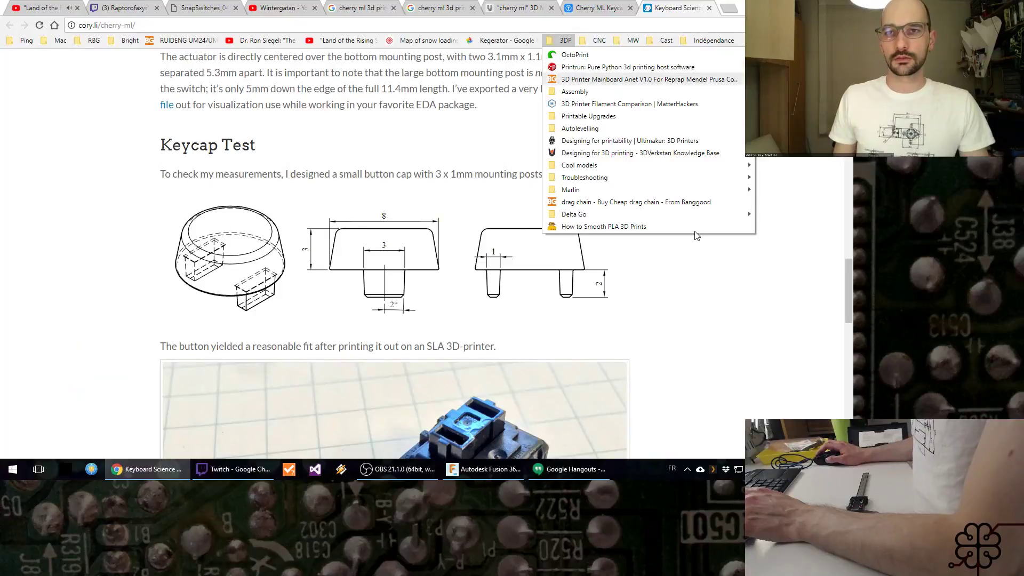
left_click(711, 338)
left_click(484, 470)
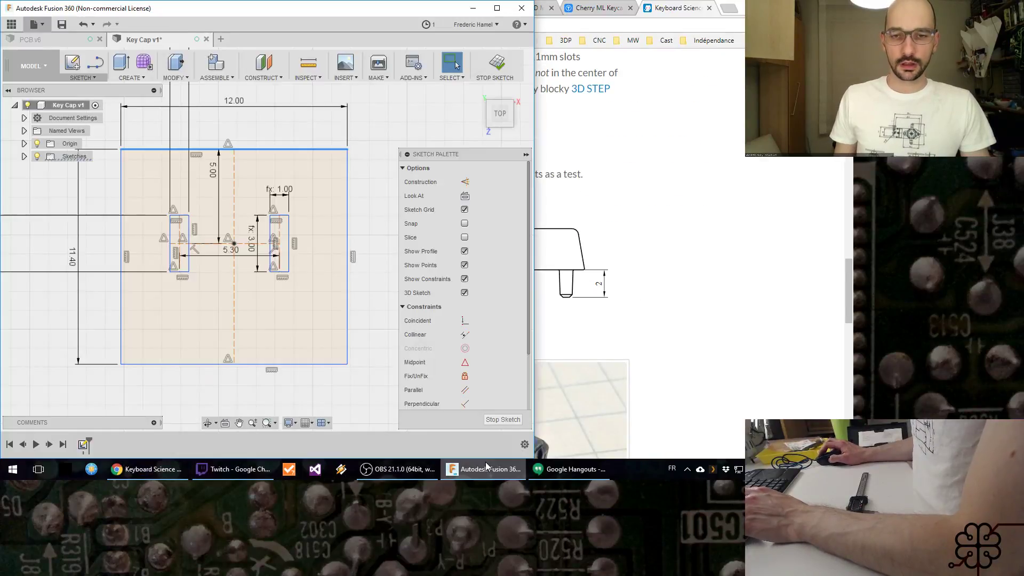
left_click(496, 8)
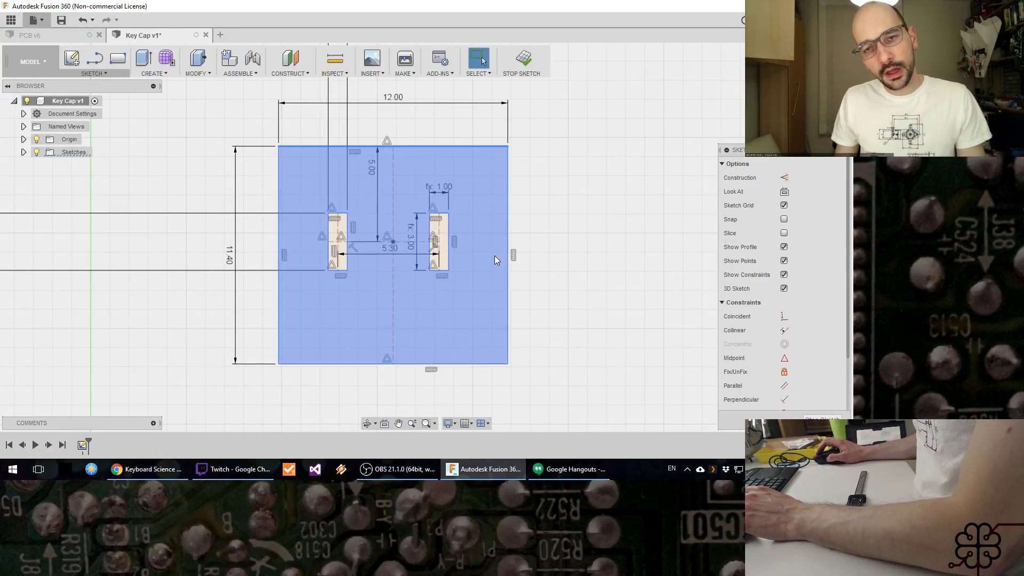
Step: Draw a horizontal construction line joining the midpoints of the large rectangle's two vertical edges
key("l")
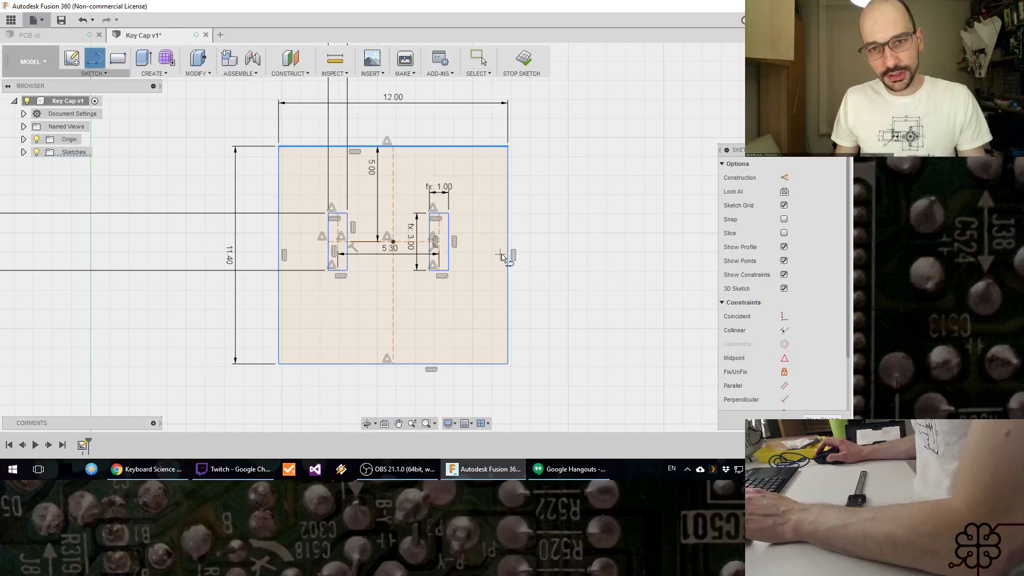
left_click(508, 256)
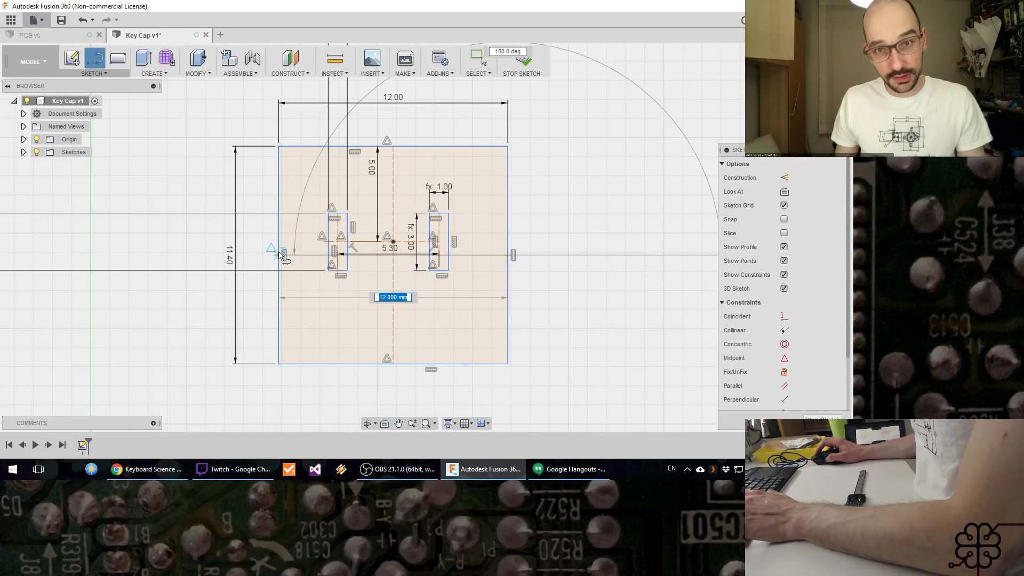
left_click(279, 255)
key("Escape")
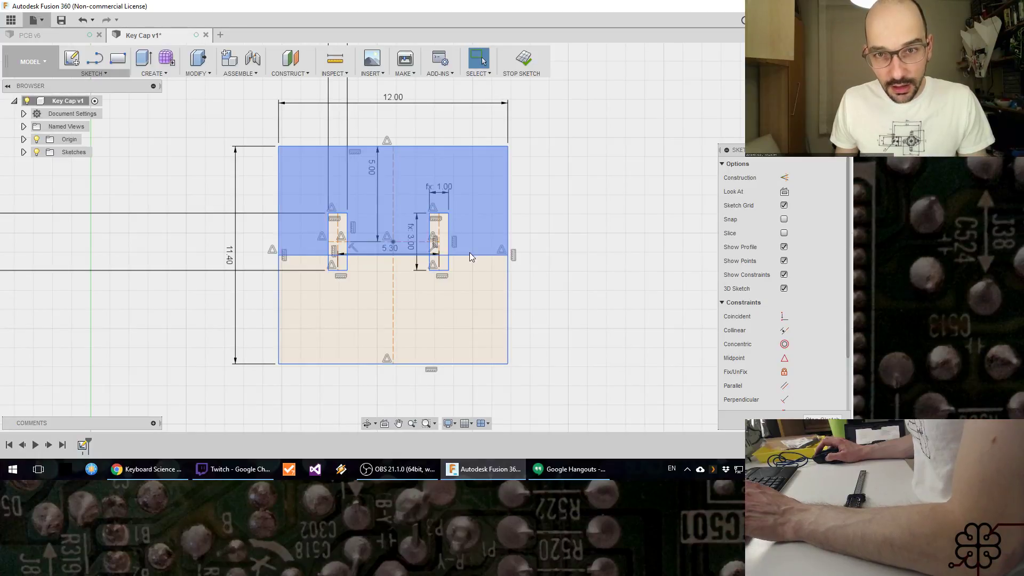
left_click(468, 255)
key("x")
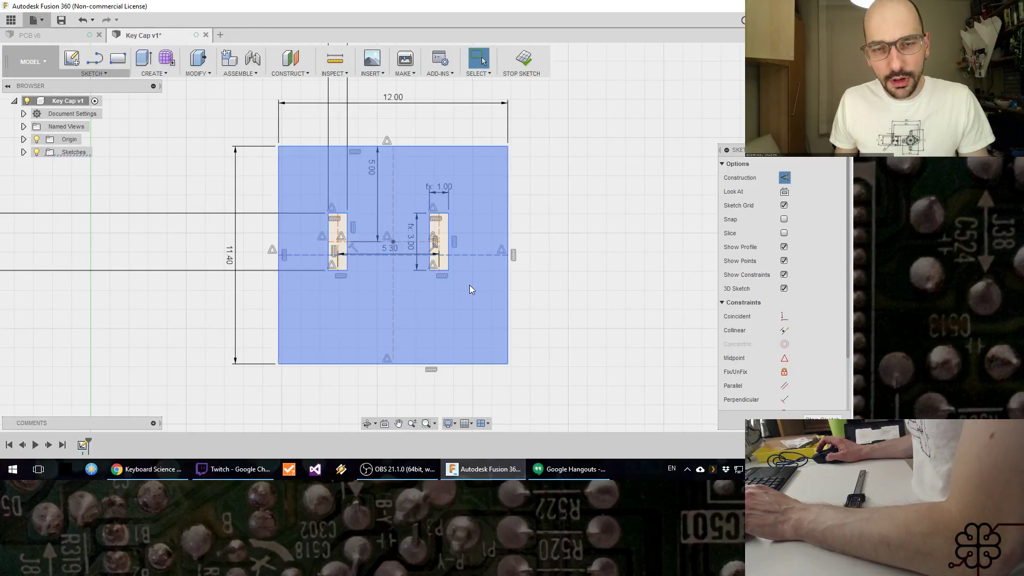
scroll(461, 273, "up", 3)
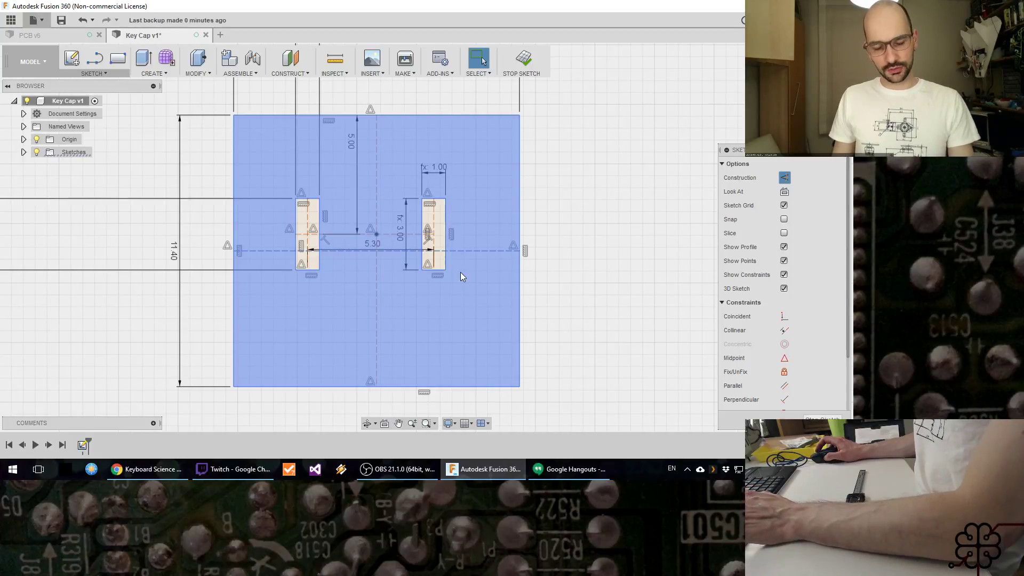
left_click(491, 155)
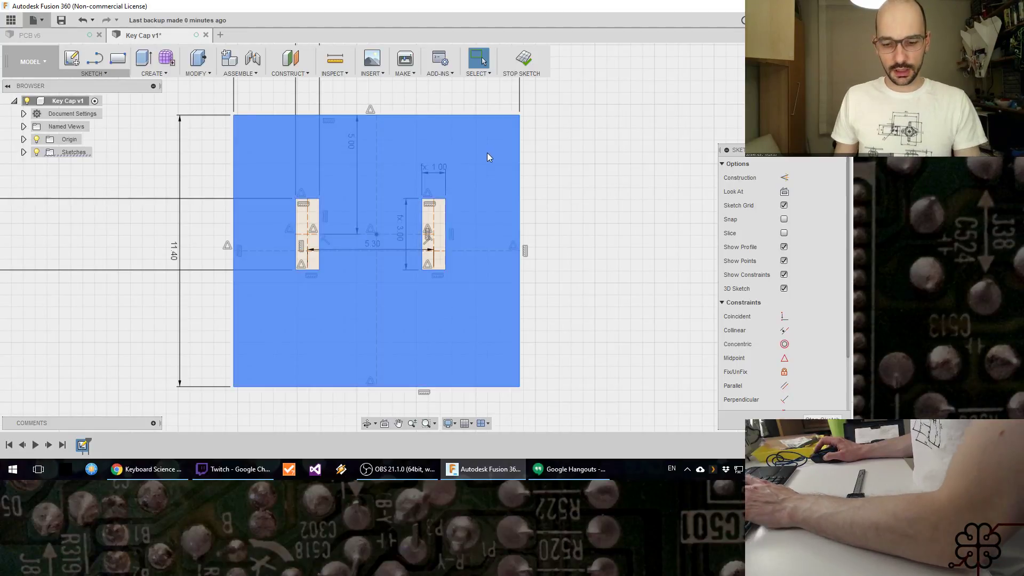
key("l")
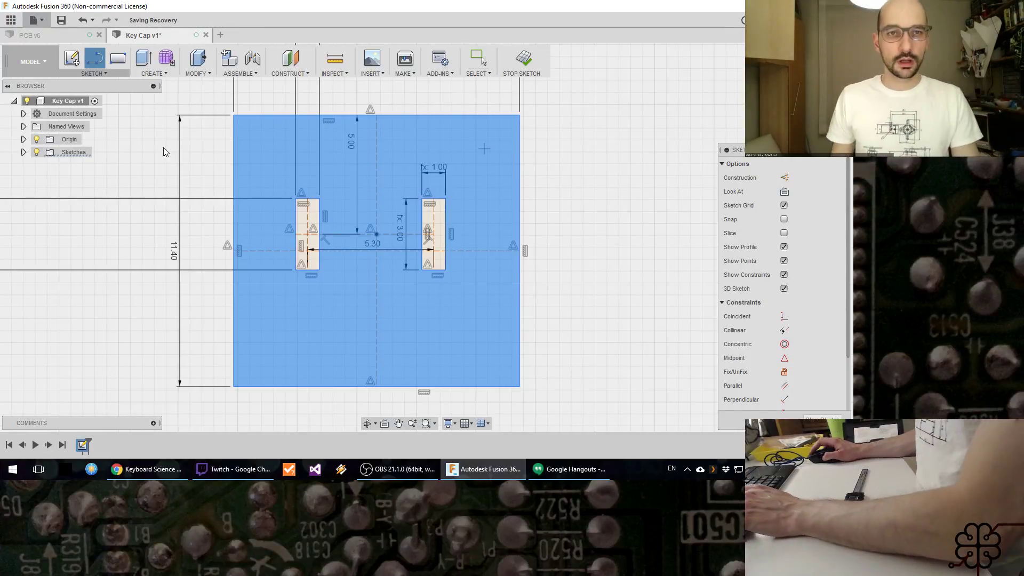
key("Escape")
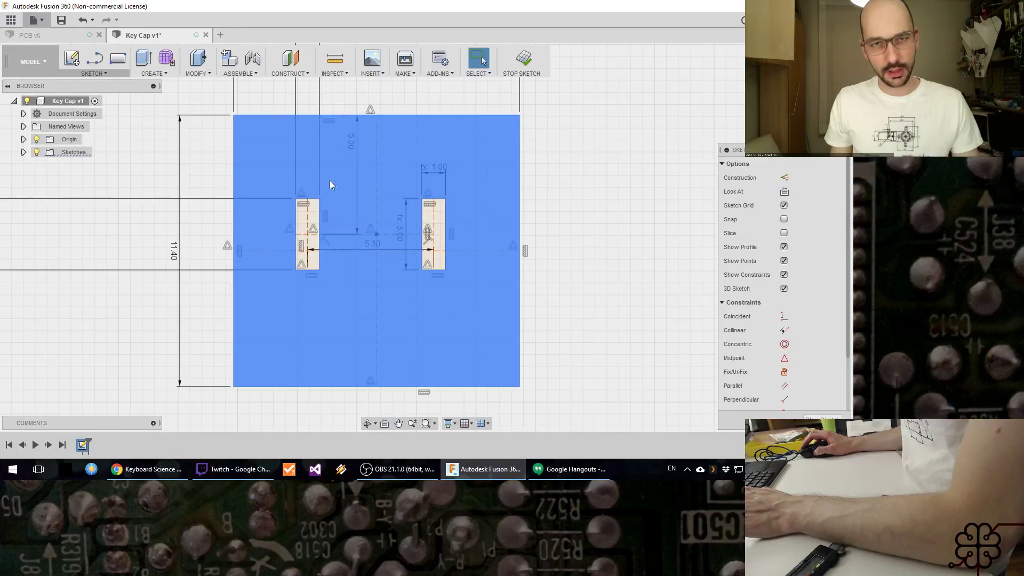
Step: Add a user parameter named HoleW in mm with the expression 8.8
left_click(199, 74)
left_click(216, 308)
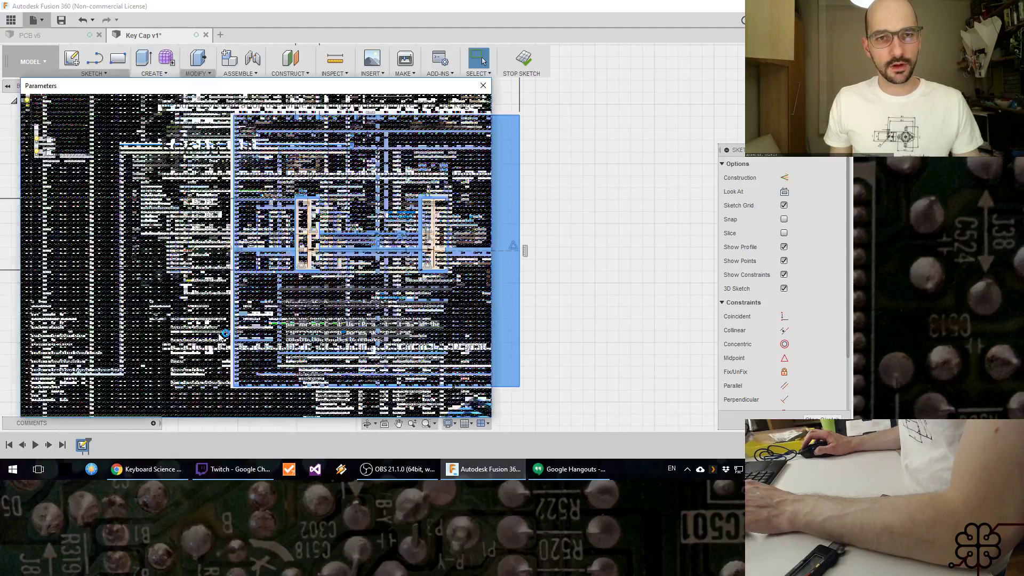
left_click(137, 128)
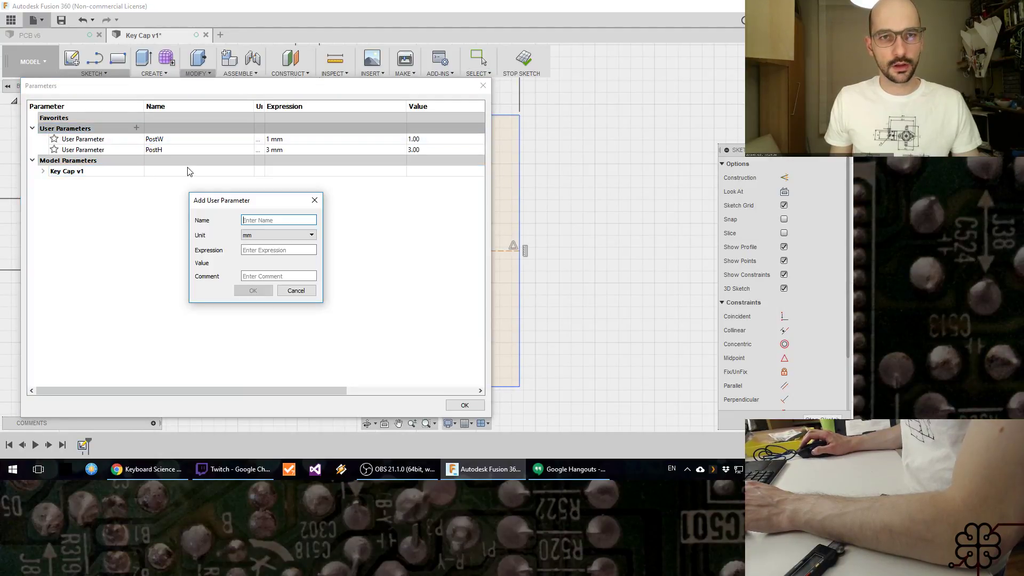
type("HoleW")
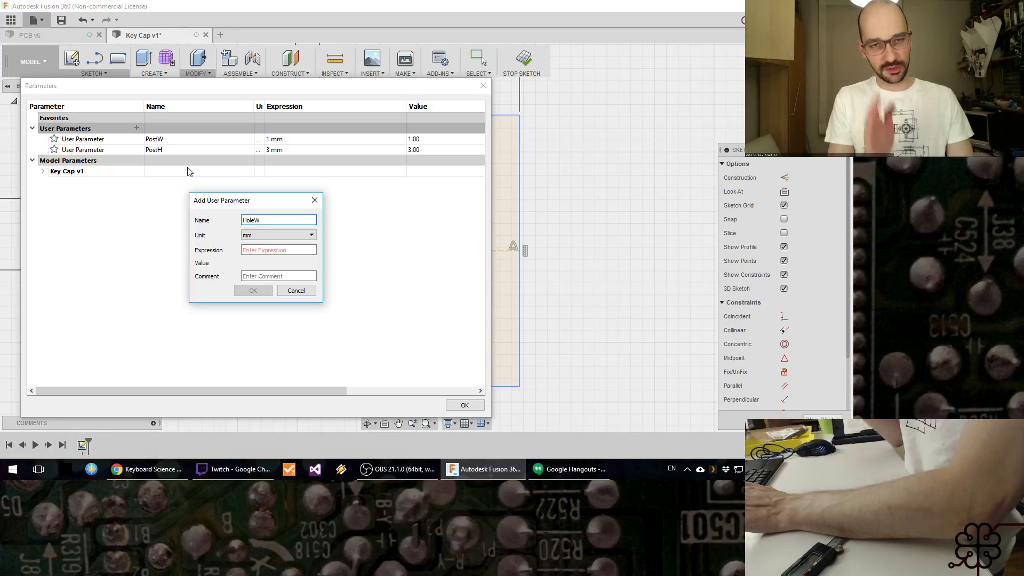
key("Tab")
key("Tab")
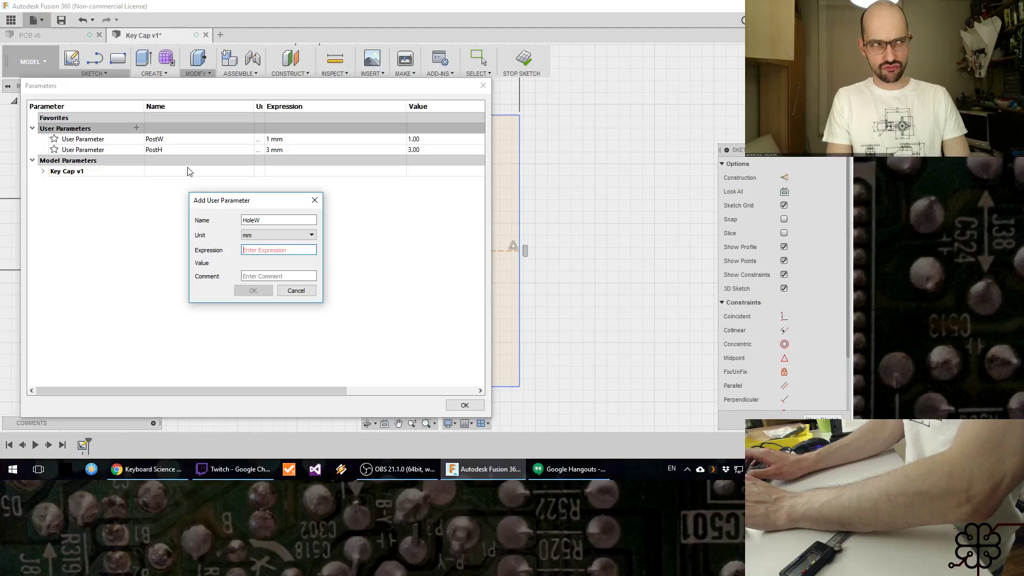
type("8.8")
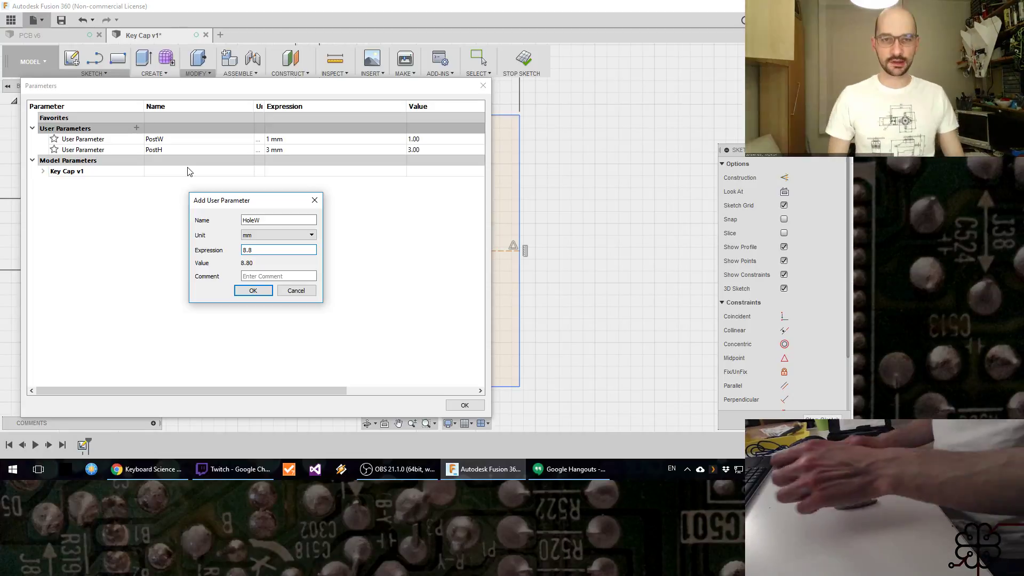
left_click(247, 290)
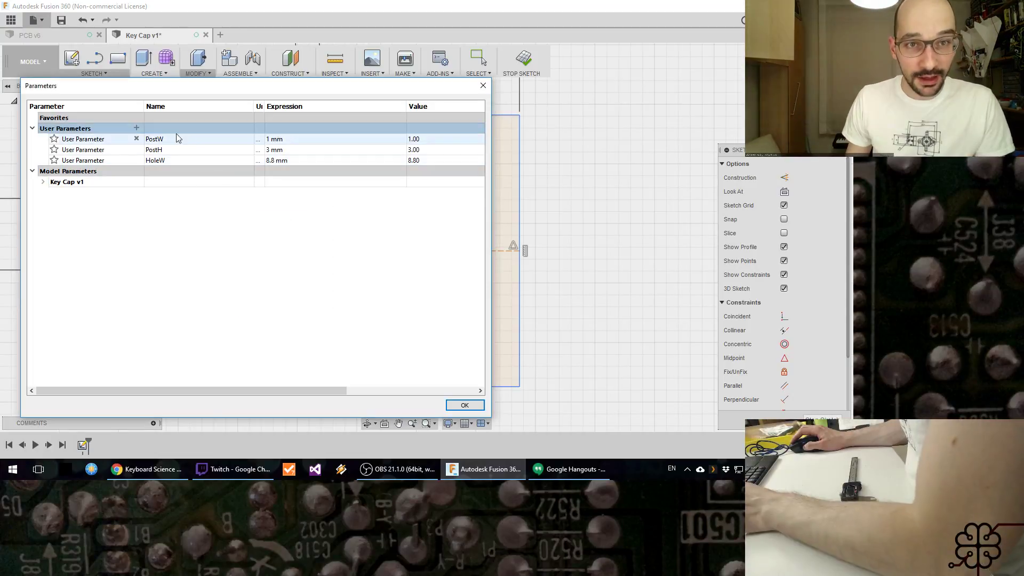
Step: Add a user parameter HoleH of 11.8 mm and accept the parameter list
left_click(137, 128)
type("HoleH")
key("Tab")
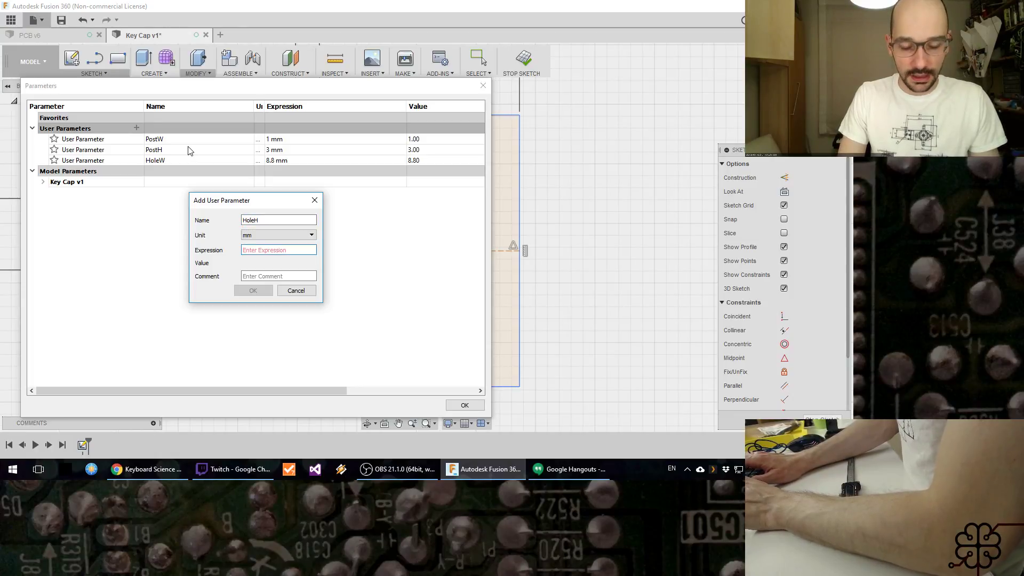
type("11.8")
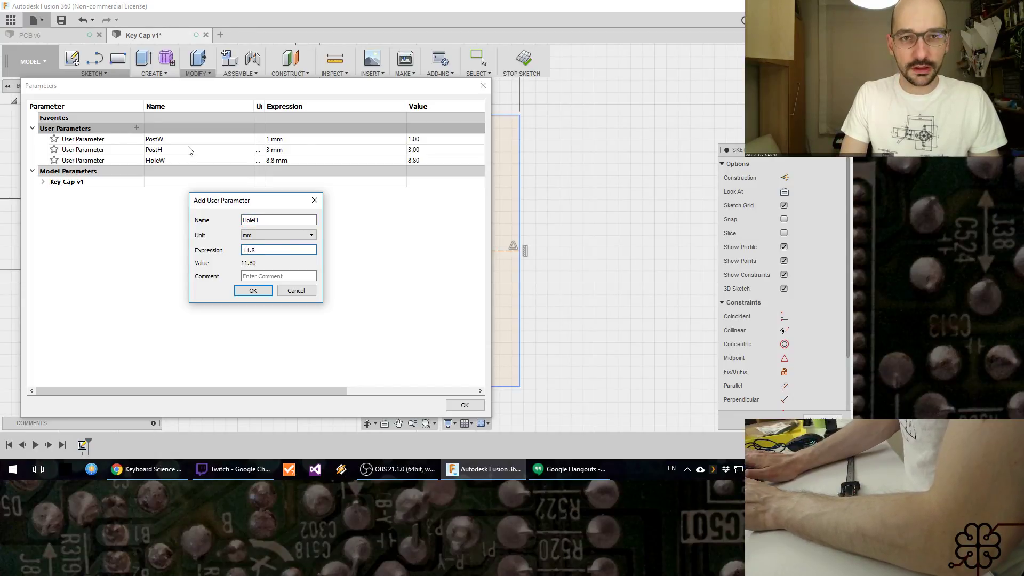
key("Return")
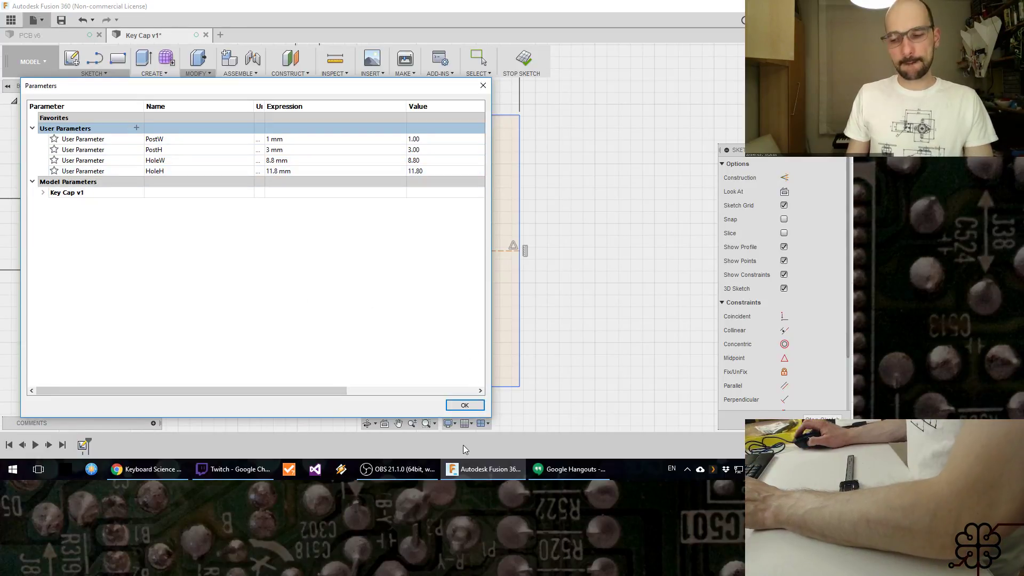
left_click(464, 405)
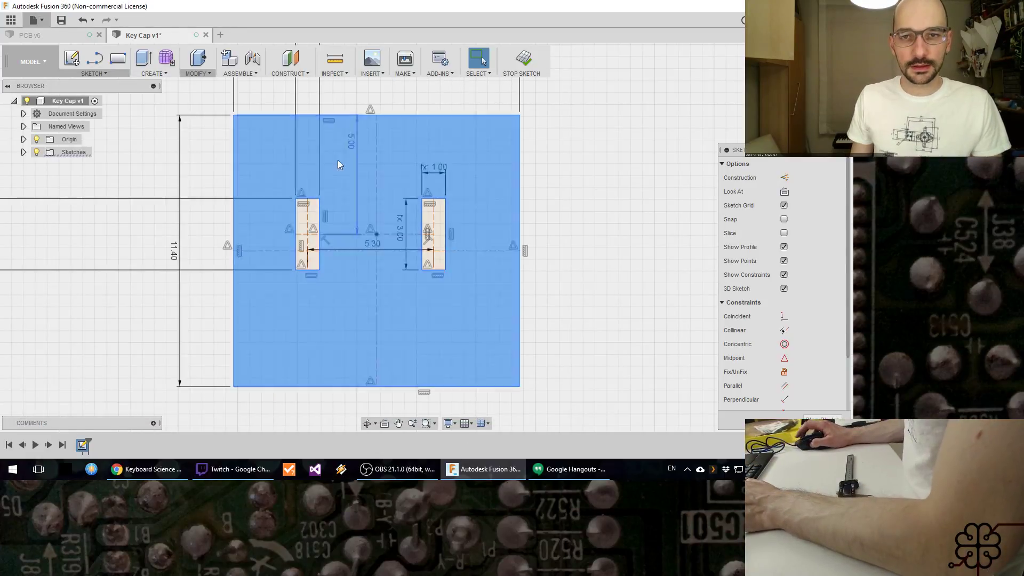
Step: Draw a rectangle over the two post slots, with its height driven by HoleW and its width by HoleH
key("r")
left_click(245, 127)
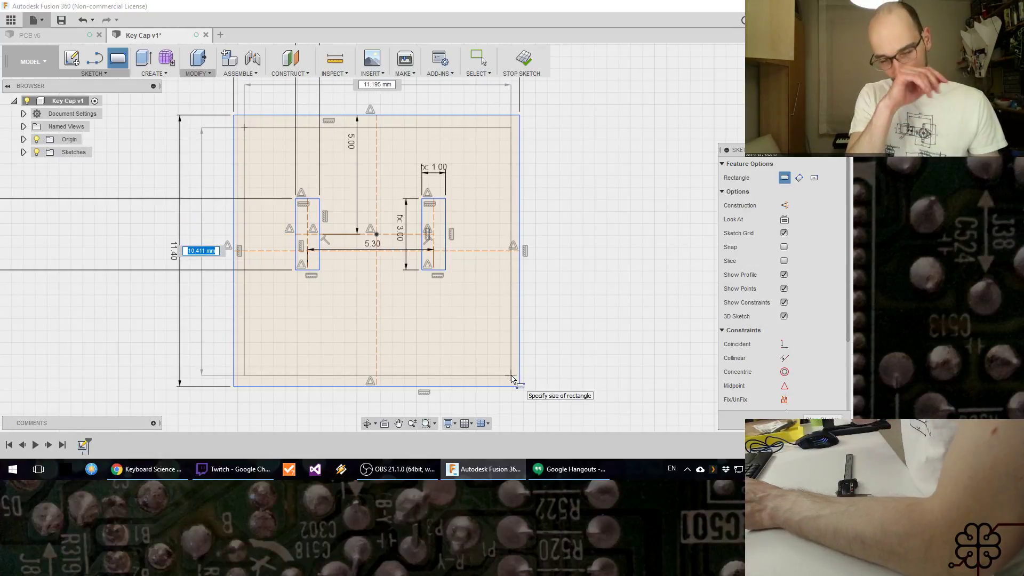
type("HoleW")
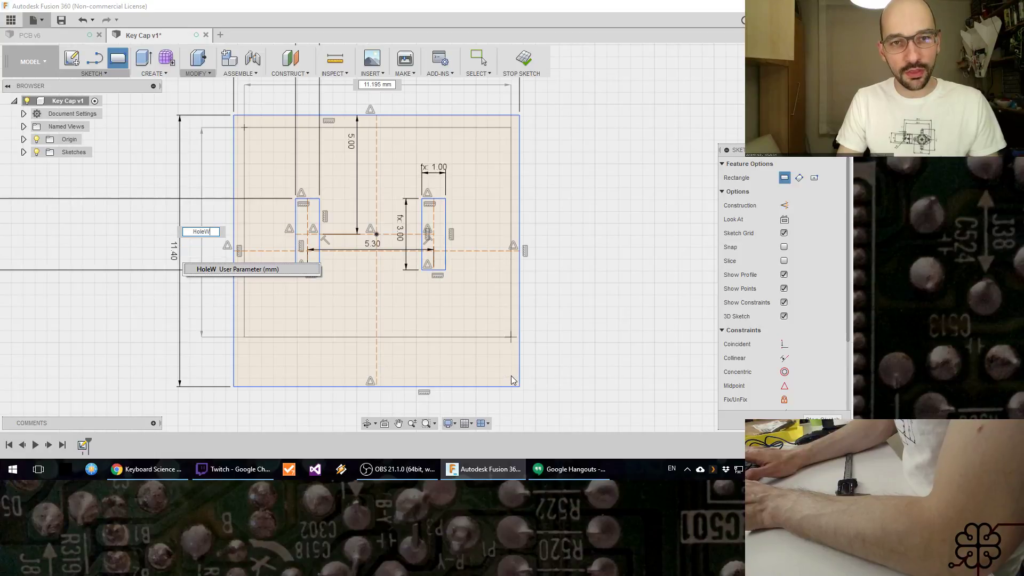
key("Tab")
type("HoleH")
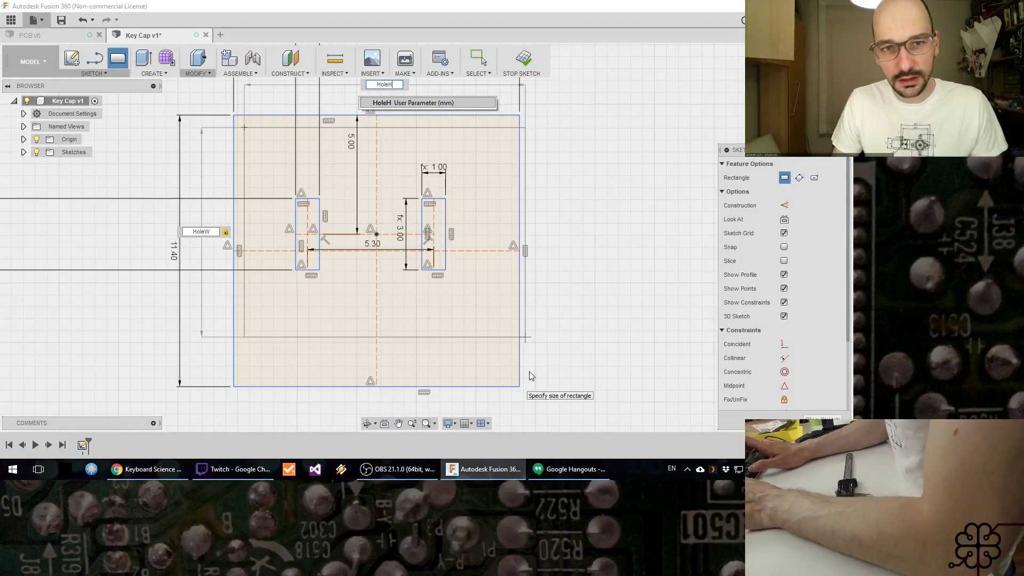
key("Escape")
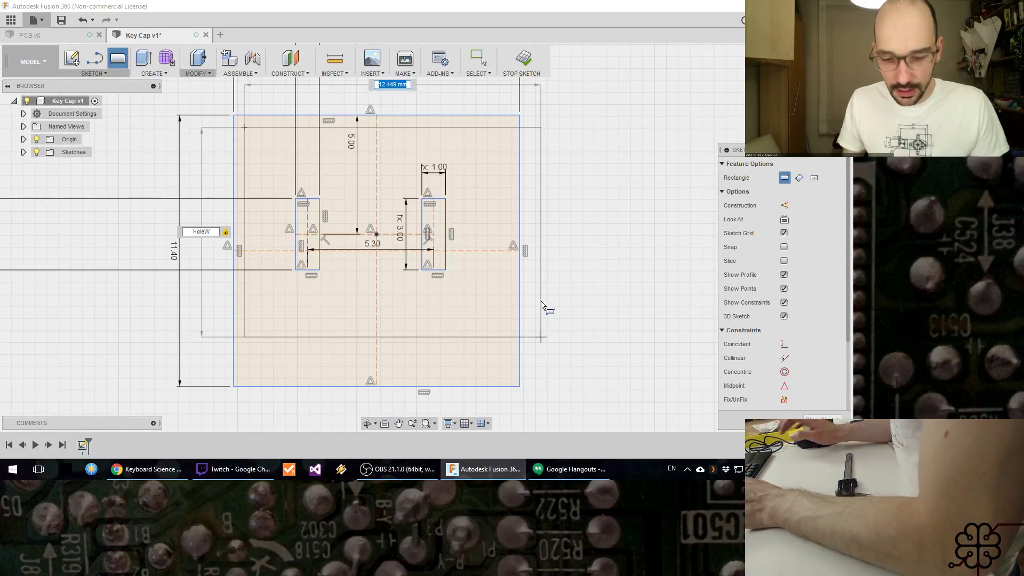
type("HoleH")
key("Return")
key("Return")
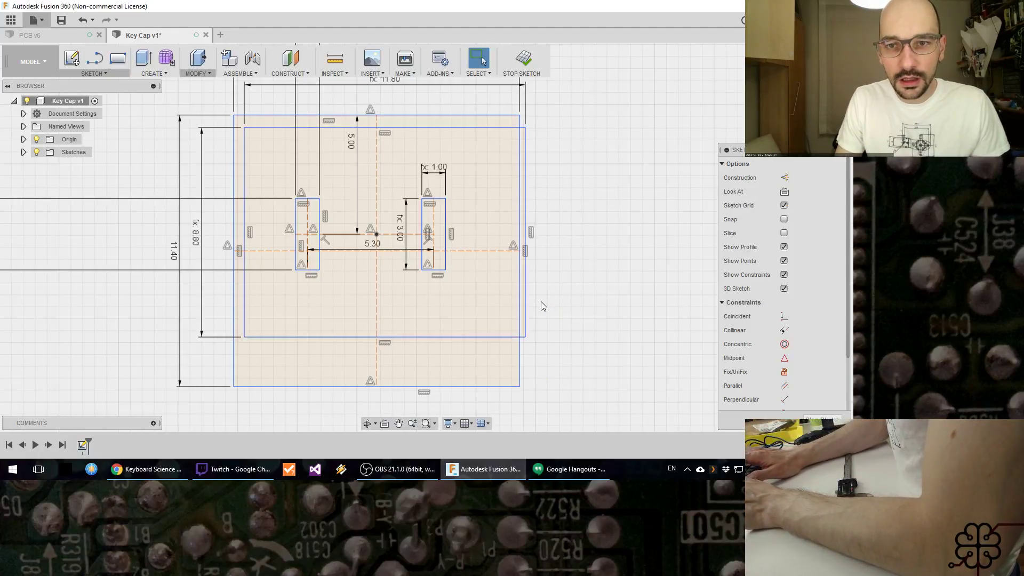
Step: Move the hole rectangle sideways until its right edge lies clear outside the keycap outline
left_click_drag(452, 129, 444, 145)
scroll(520, 211, "up", 5)
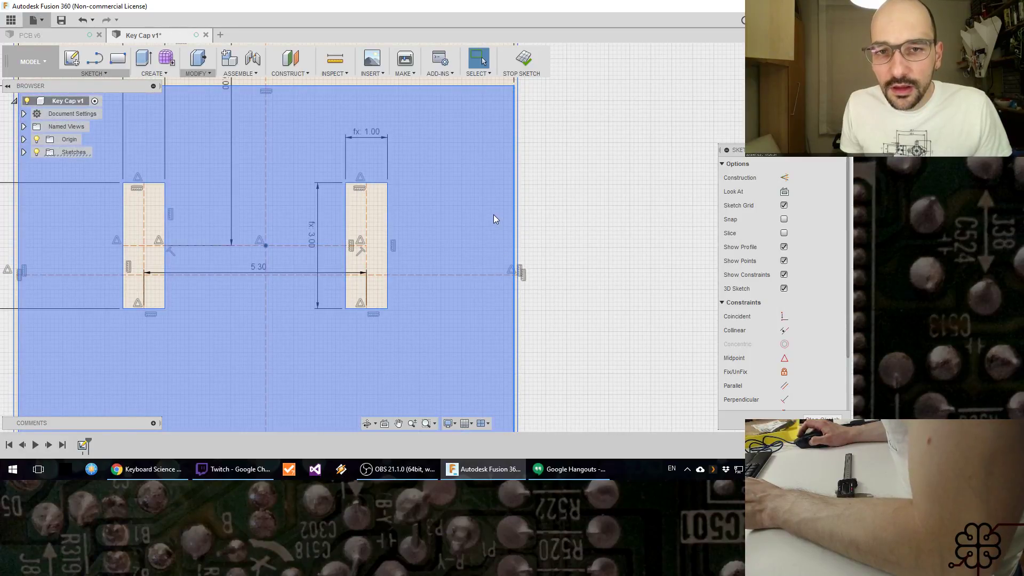
scroll(494, 216, "up", 2)
scroll(496, 211, "down", 4)
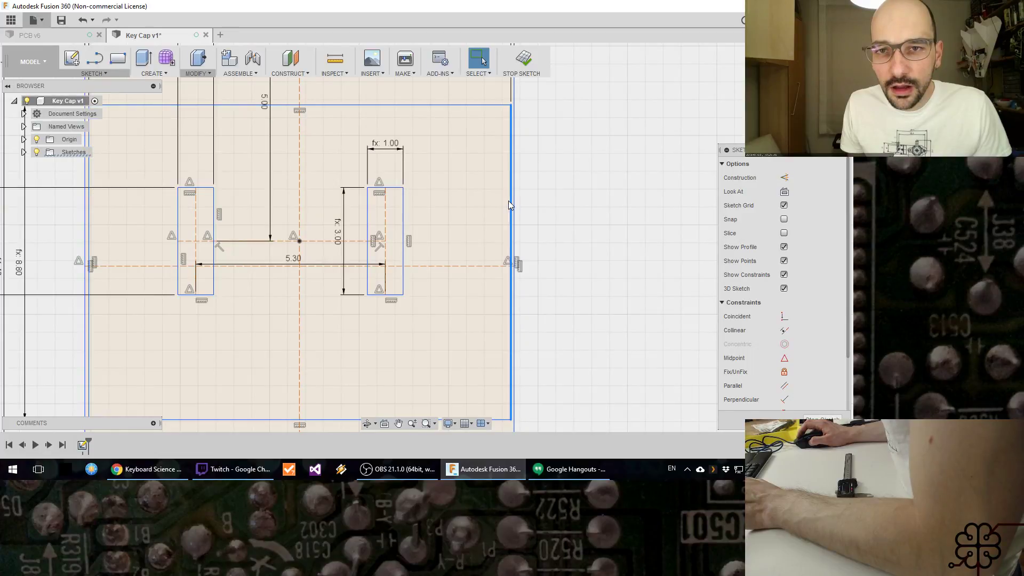
left_click_drag(512, 203, 539, 204)
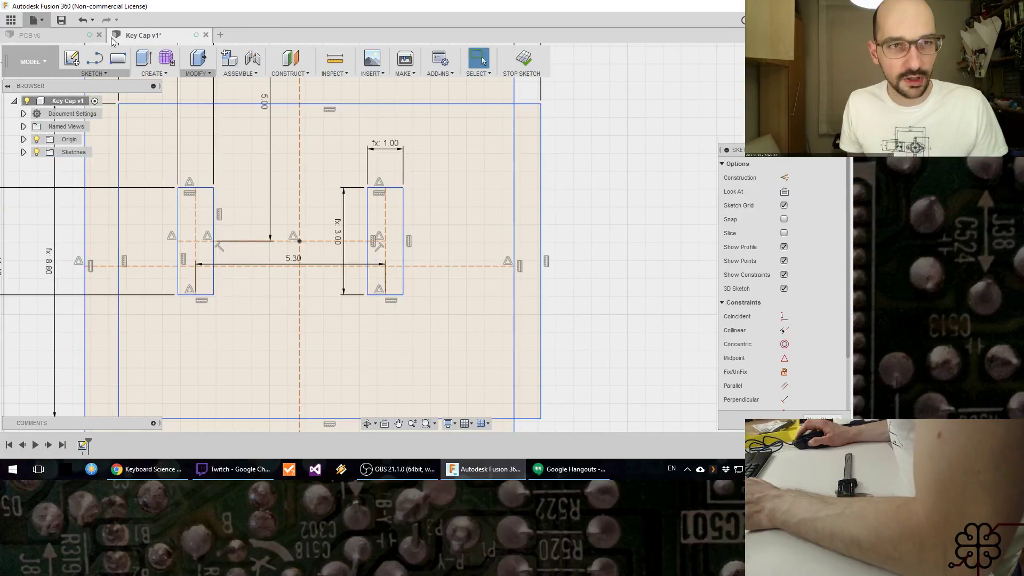
Step: Place a sketch point at the midpoint of the hole rectangle's right edge and constrain it coincident with the horizontal construction line
left_click(90, 74)
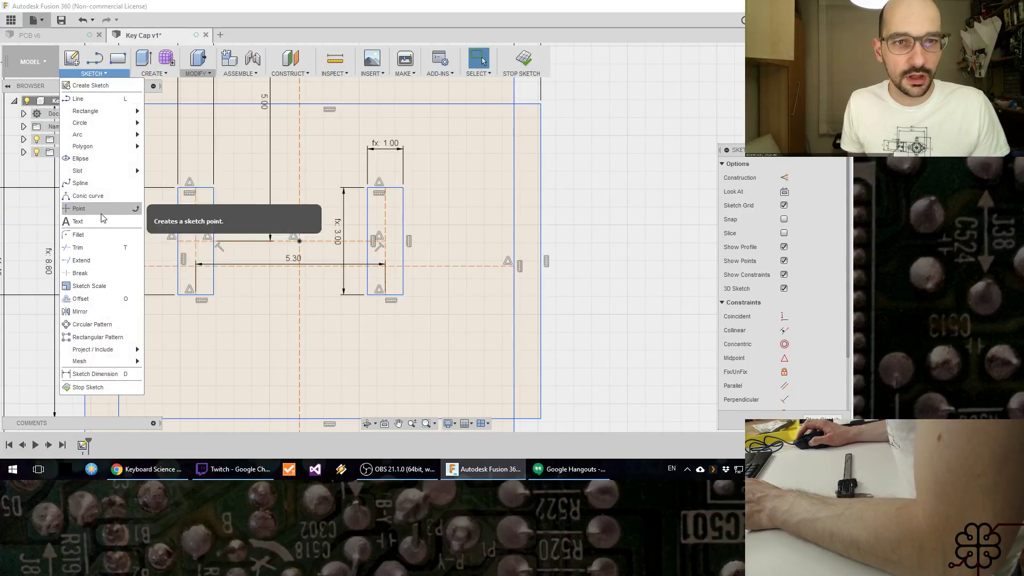
left_click(78, 208)
left_click(541, 262)
key("Escape")
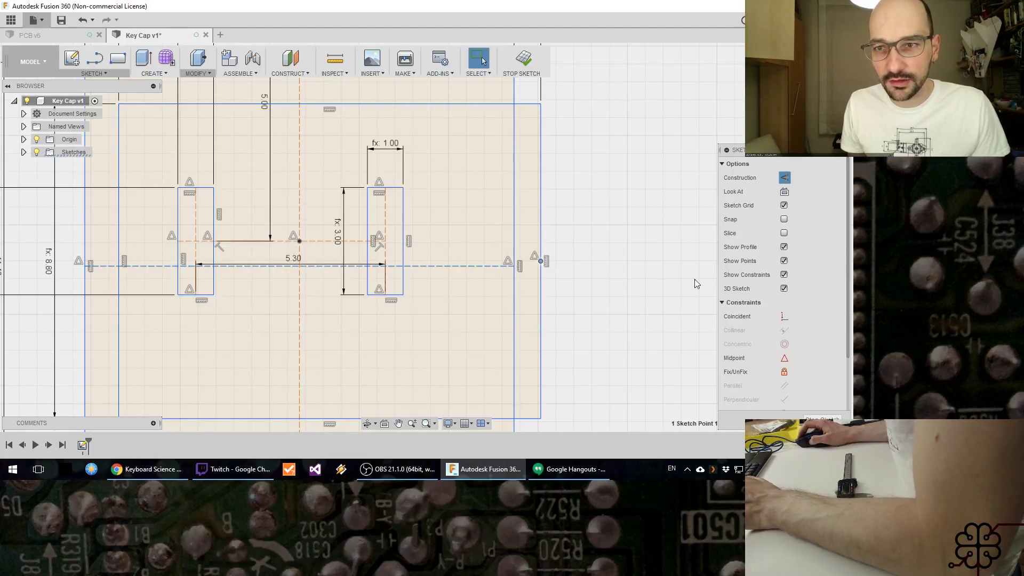
left_click(784, 318)
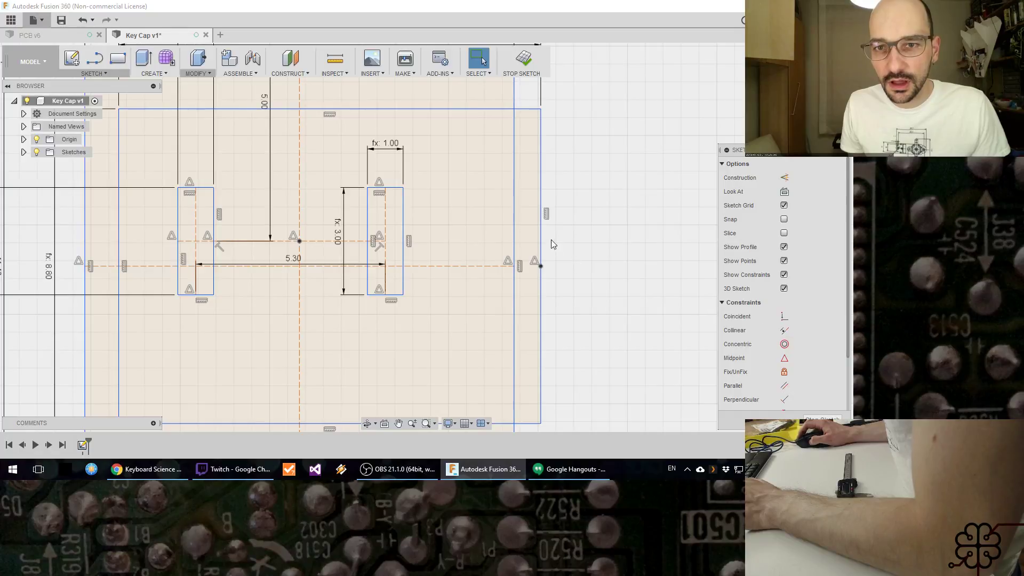
left_click(540, 231)
mouse_move(498, 233)
left_mouse_down()
mouse_move(474, 235)
mouse_move(516, 241)
mouse_move(484, 303)
mouse_move(508, 246)
mouse_move(496, 235)
left_mouse_up()
left_click(492, 227)
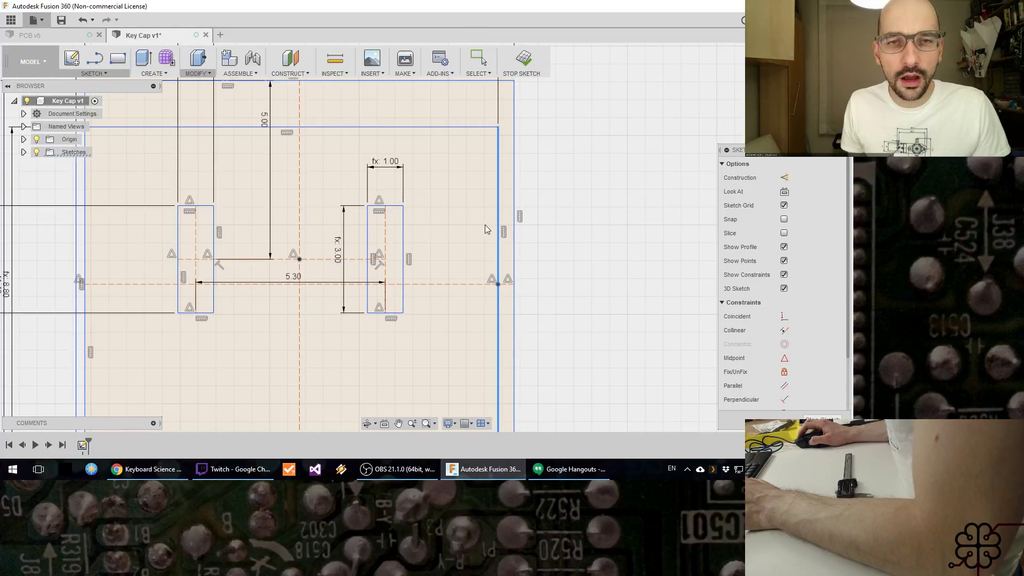
Step: Place a sketch point at the midpoint of the hole rectangle's top edge and constrain it coincident with the vertical construction line
left_click(92, 73)
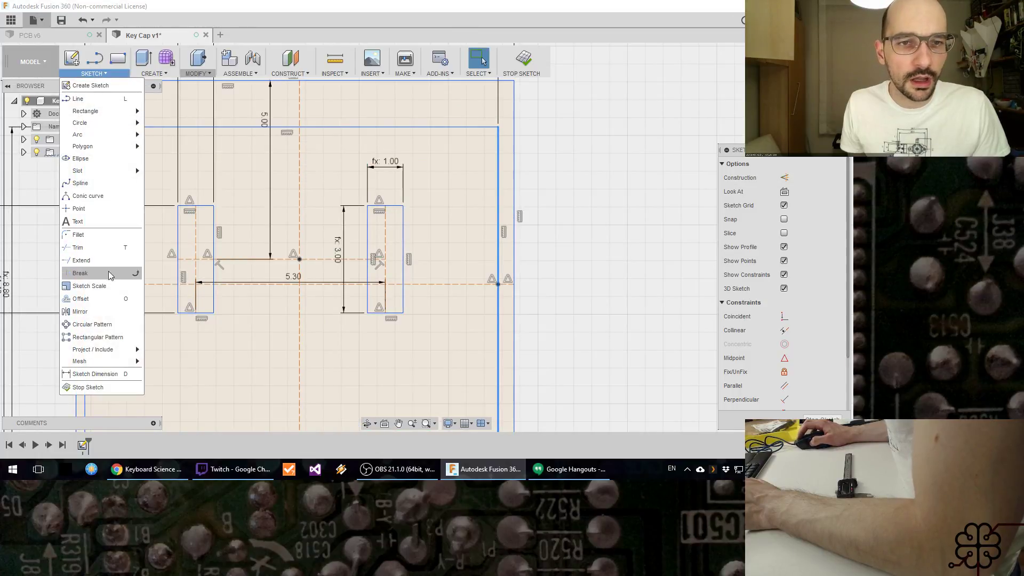
left_click(104, 221)
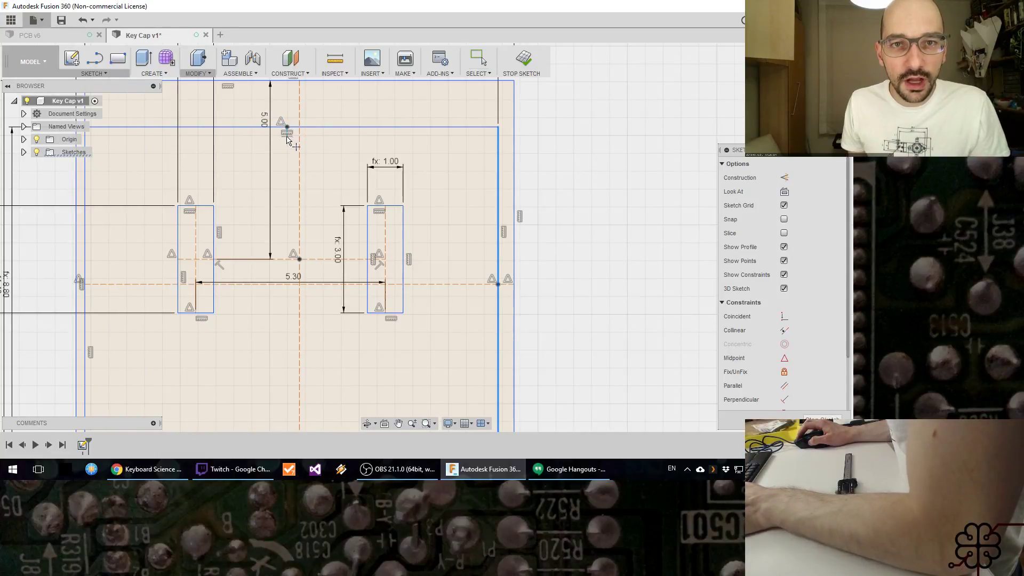
key("Escape")
left_click(299, 118, "ctrl")
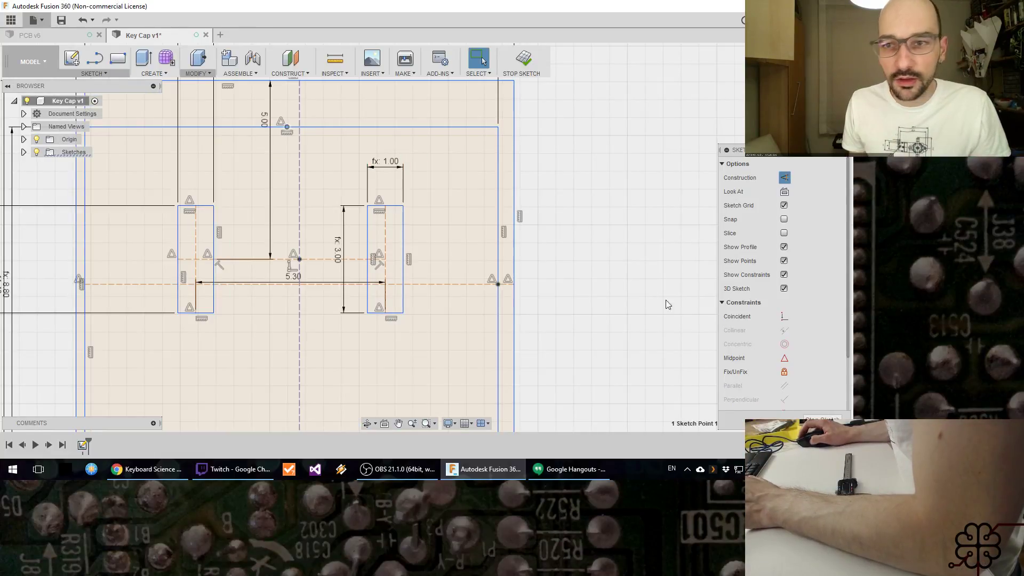
left_click(783, 319)
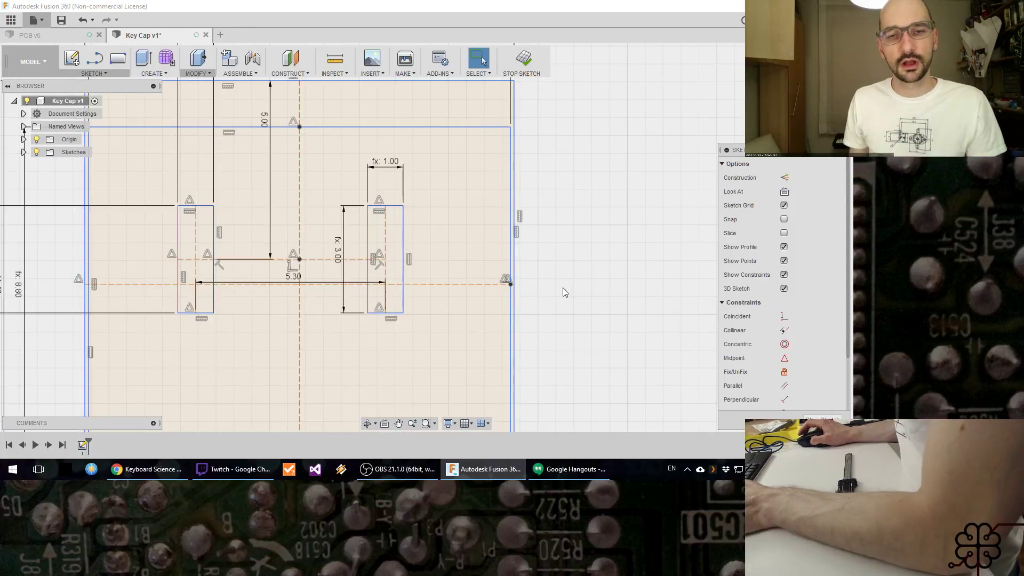
Step: Examine how the hole rectangle sits within the keycap outline, check the Twitch stream chat and return to the Fusion 360 sketch
scroll(567, 293, "down", 3)
scroll(571, 292, "down", 3)
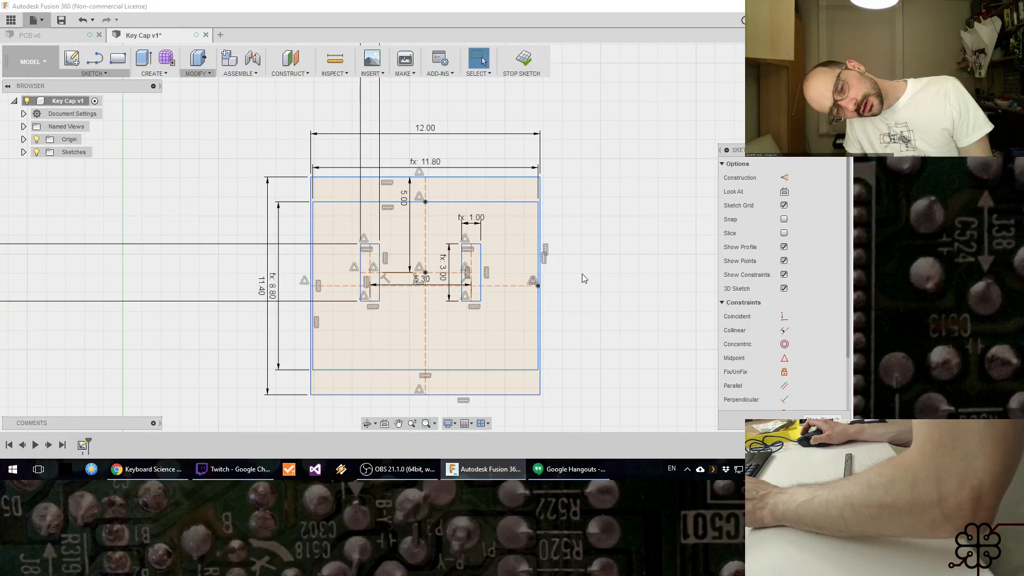
scroll(578, 271, "up", 3)
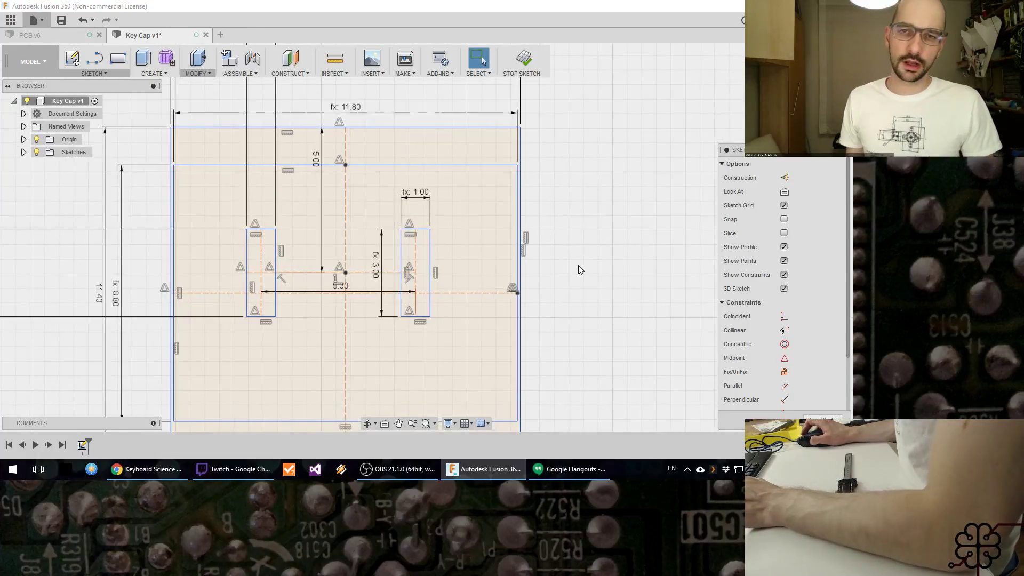
scroll(548, 235, "up", 1)
middle_click_drag(548, 235, 557, 188)
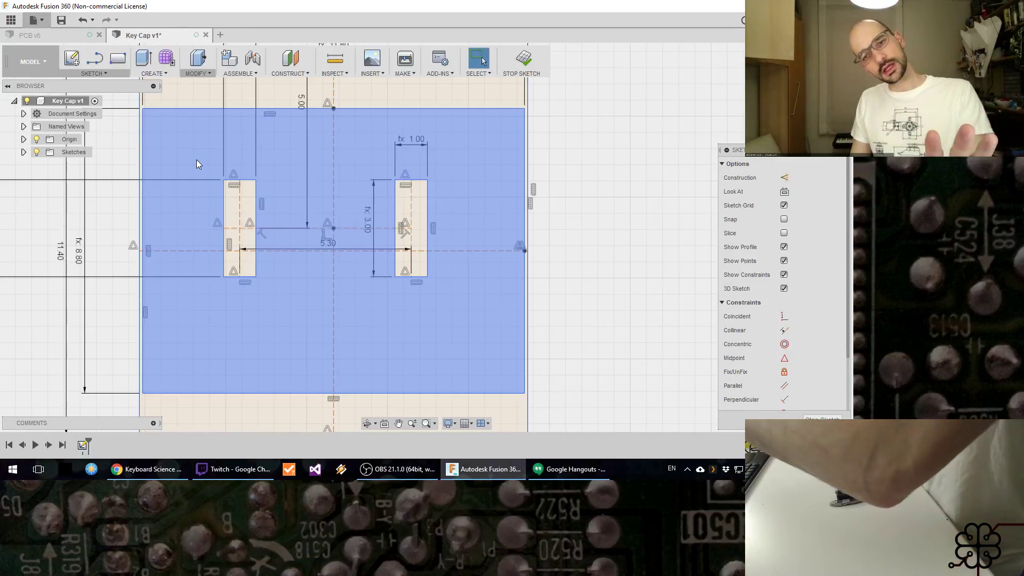
scroll(196, 159, "down", 2)
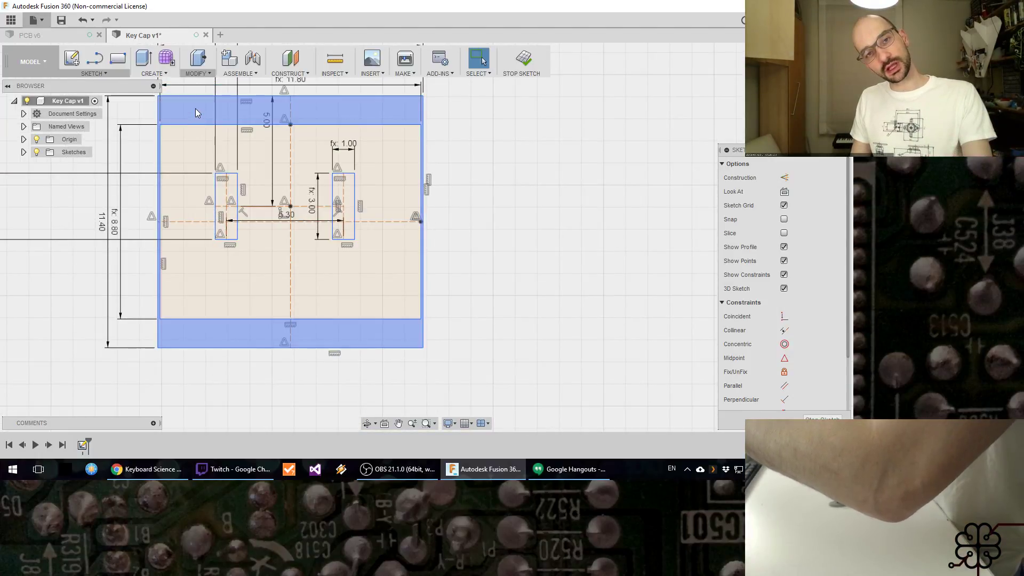
left_click(227, 469)
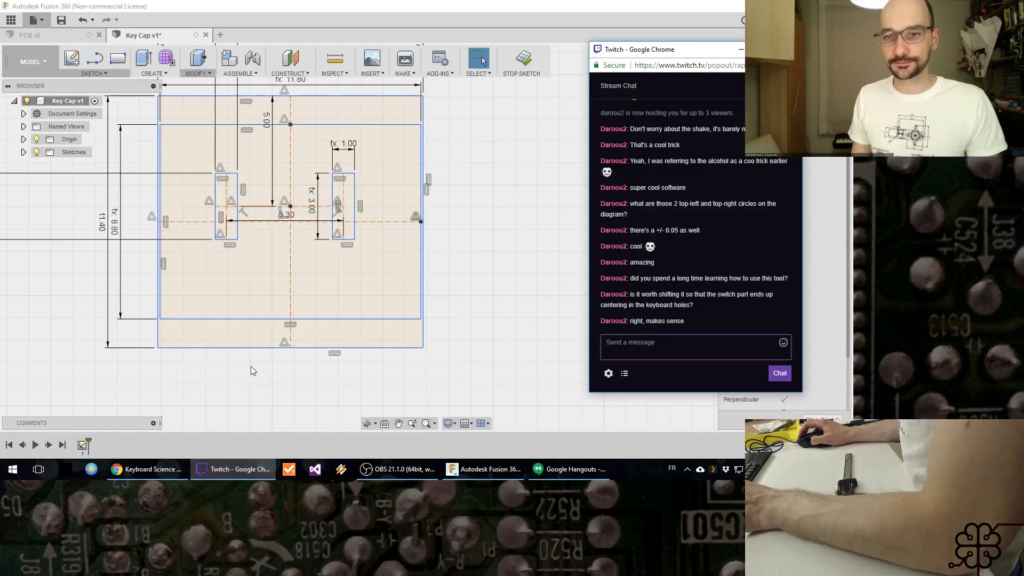
left_click(444, 211)
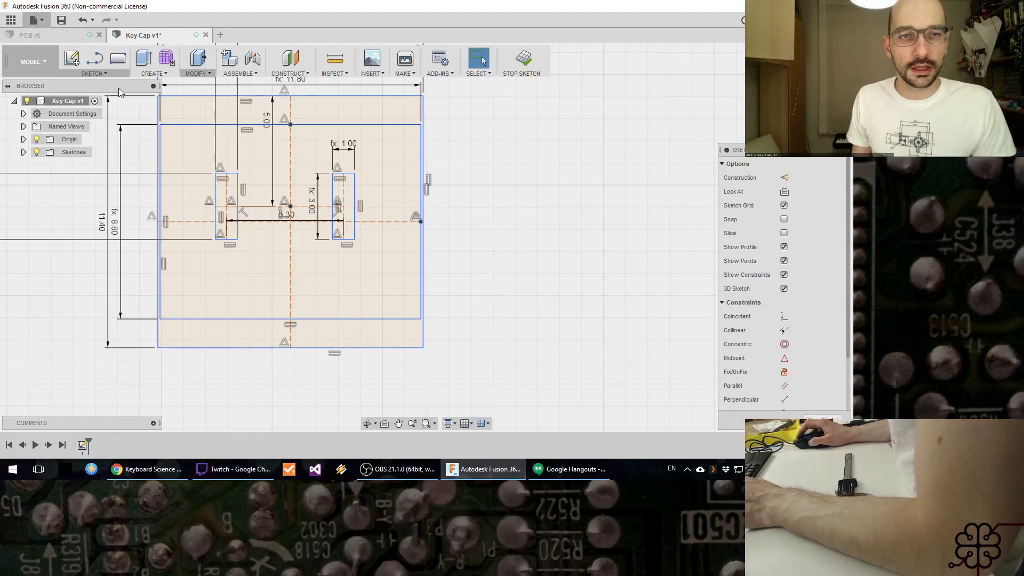
Step: Add a user parameter named HoleTol in mm with the expression .3 and accept the parameter list
left_click(154, 73)
left_click(196, 73)
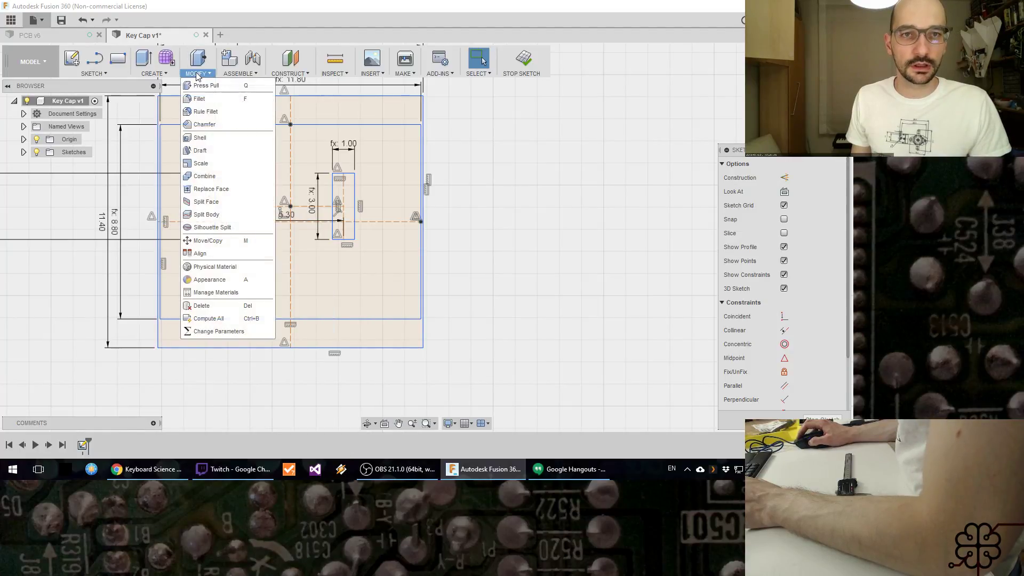
left_click(219, 332)
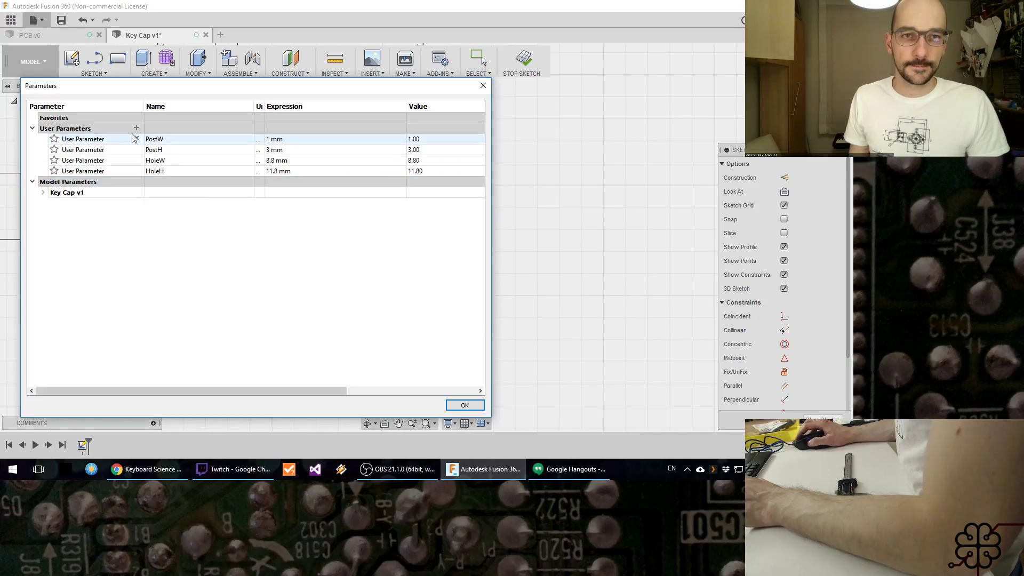
left_click(136, 128)
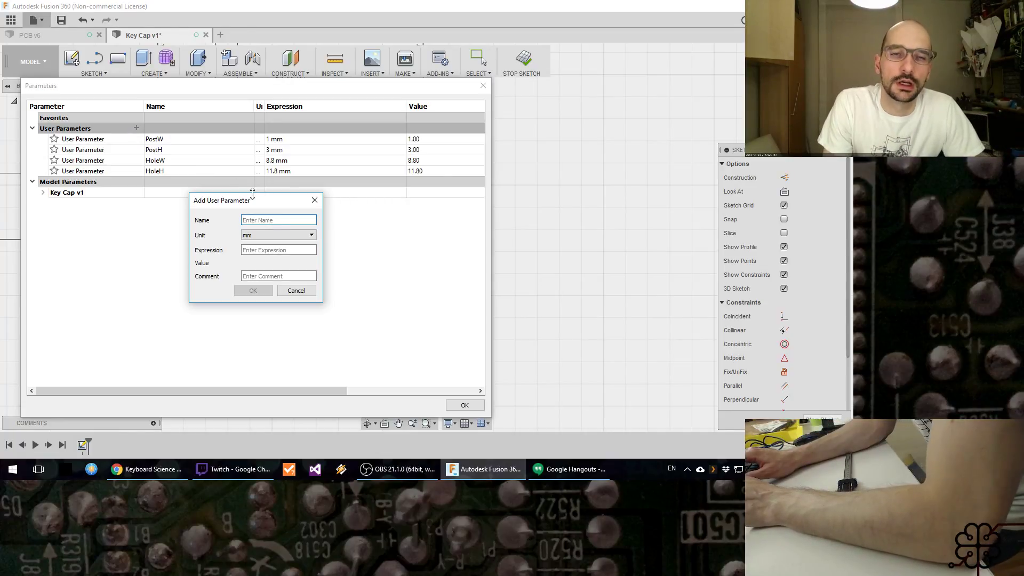
type("HoleTol")
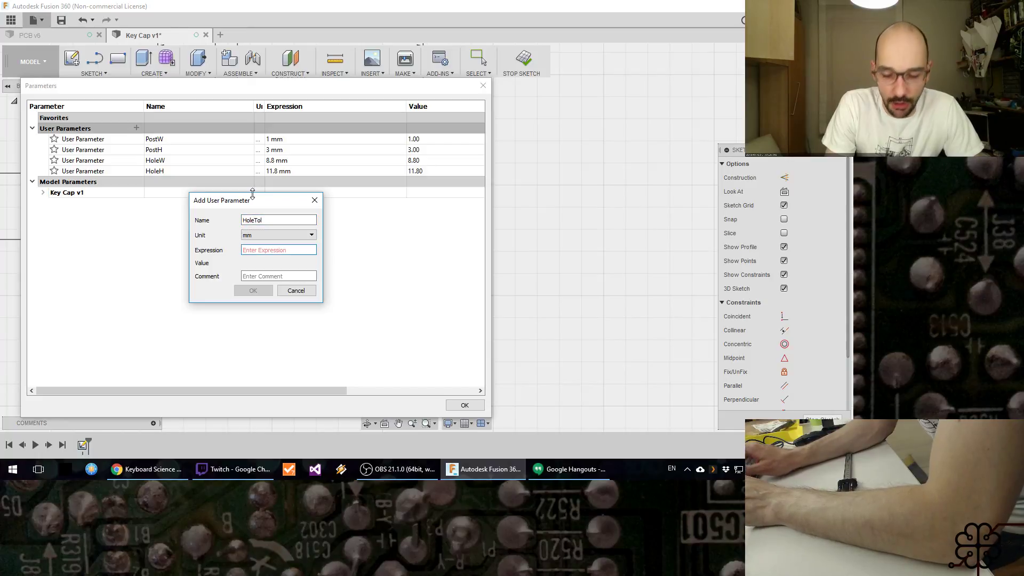
type(".3")
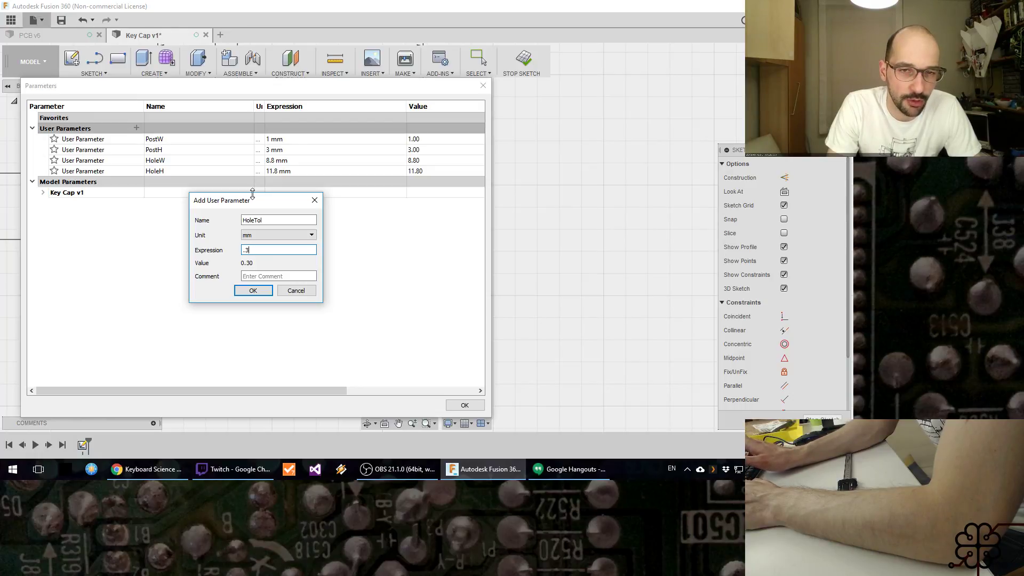
key("Return")
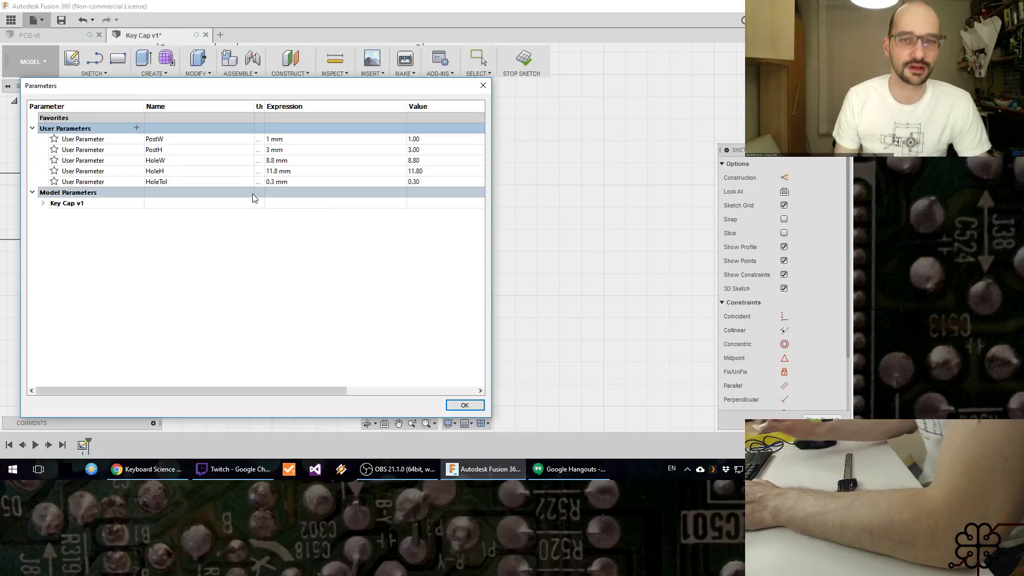
left_click(465, 405)
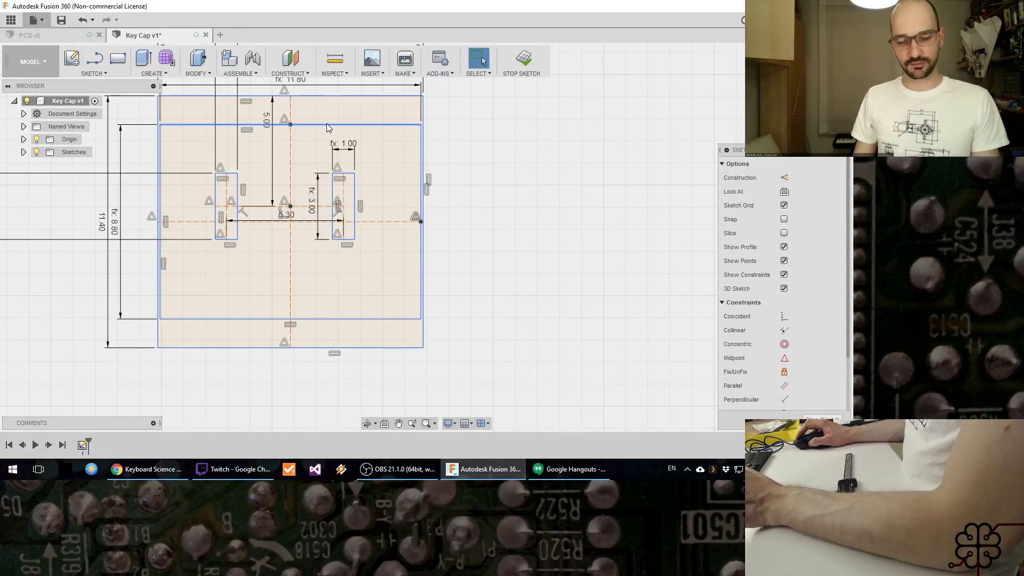
Step: Draw another rectangle inside the hole rectangle, with its top edge about 0.5 mm below the hole rectangle's top edge
left_click(328, 128)
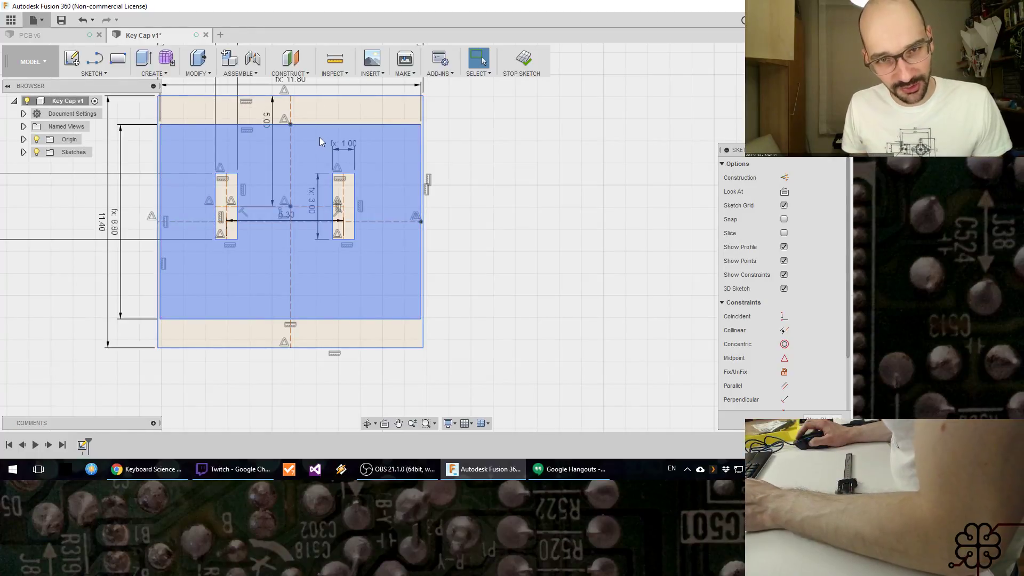
key("Escape")
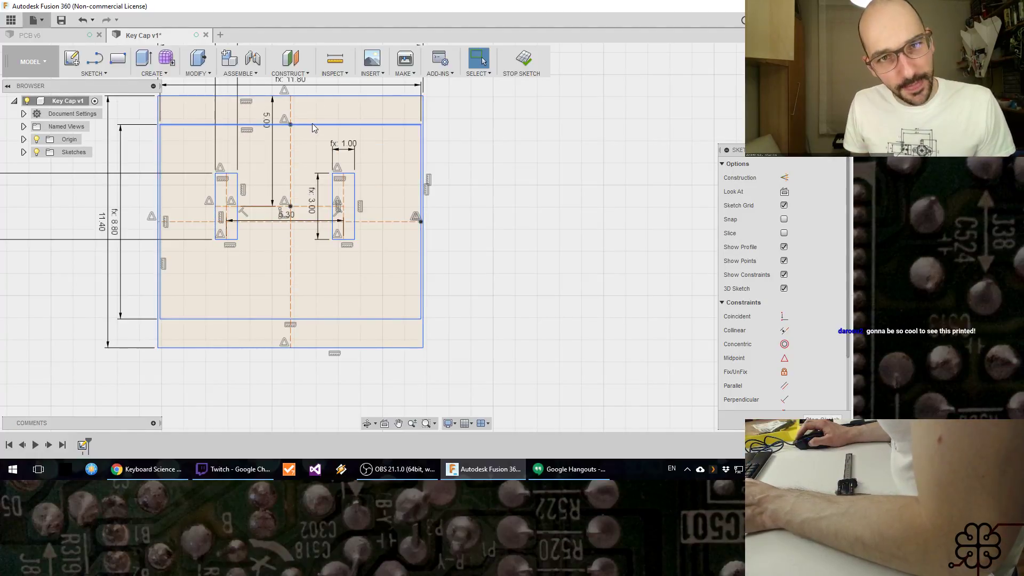
key("r")
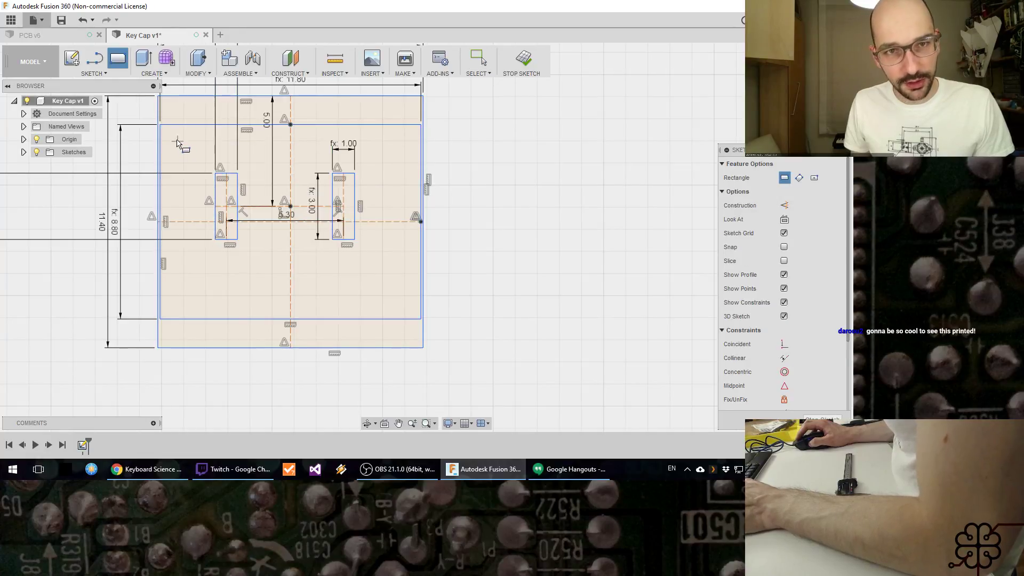
left_click(169, 136)
left_click(411, 308)
key("Escape")
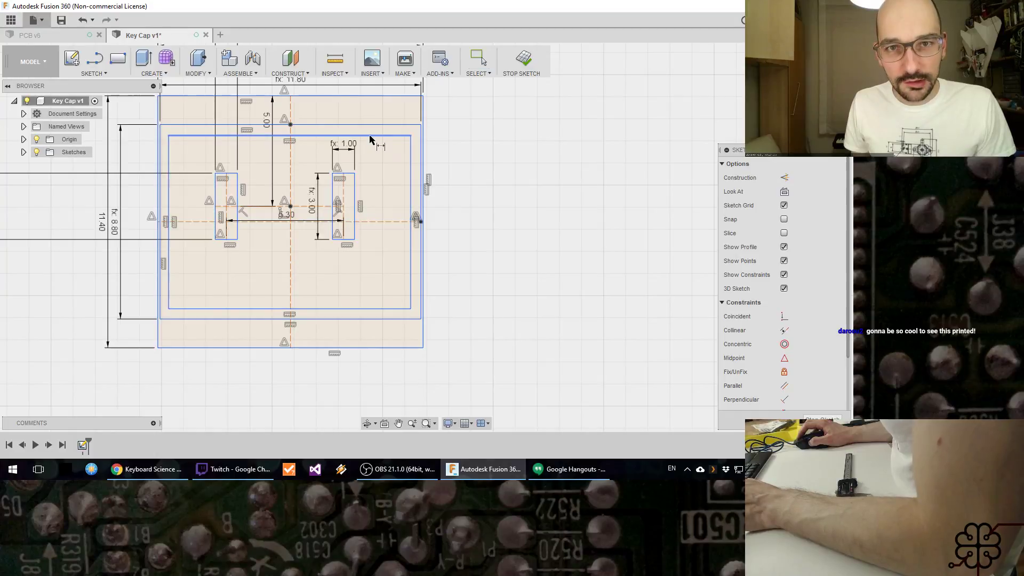
Step: Dimension the gap between the top edges of the hole rectangle and the inner rectangle with the HoleTol parameter
left_click(371, 133)
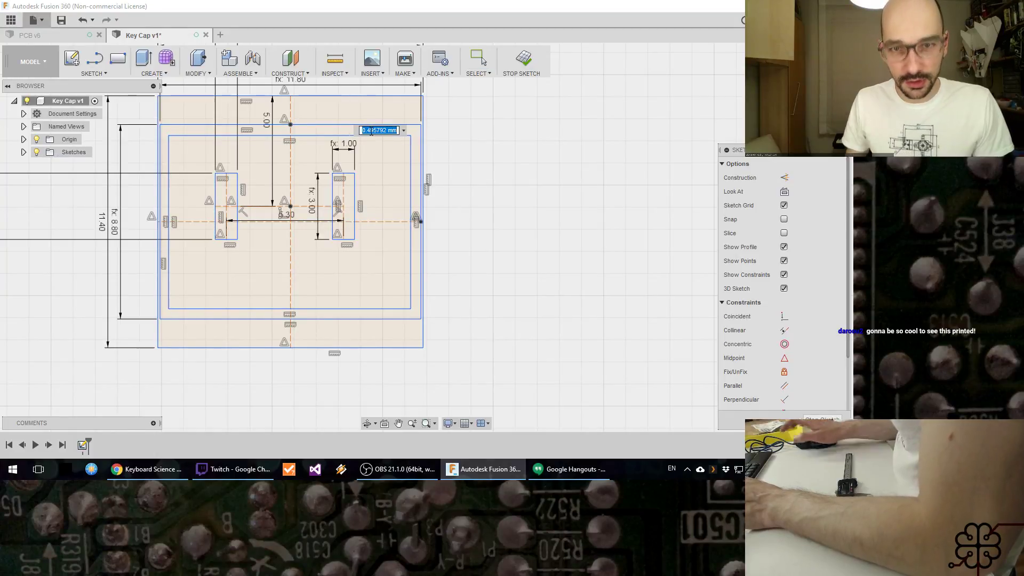
type("Hol")
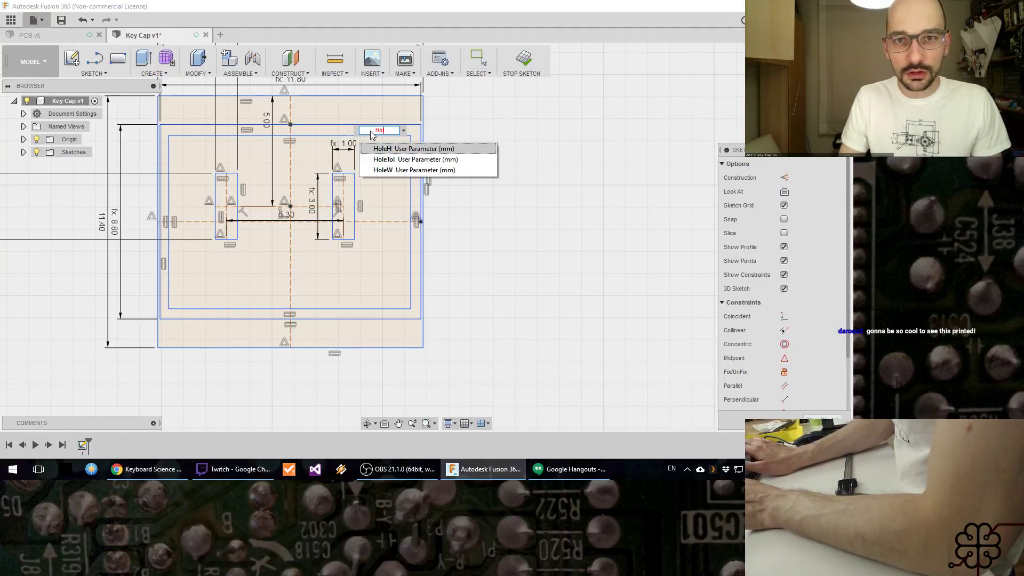
key("Down")
key("Return")
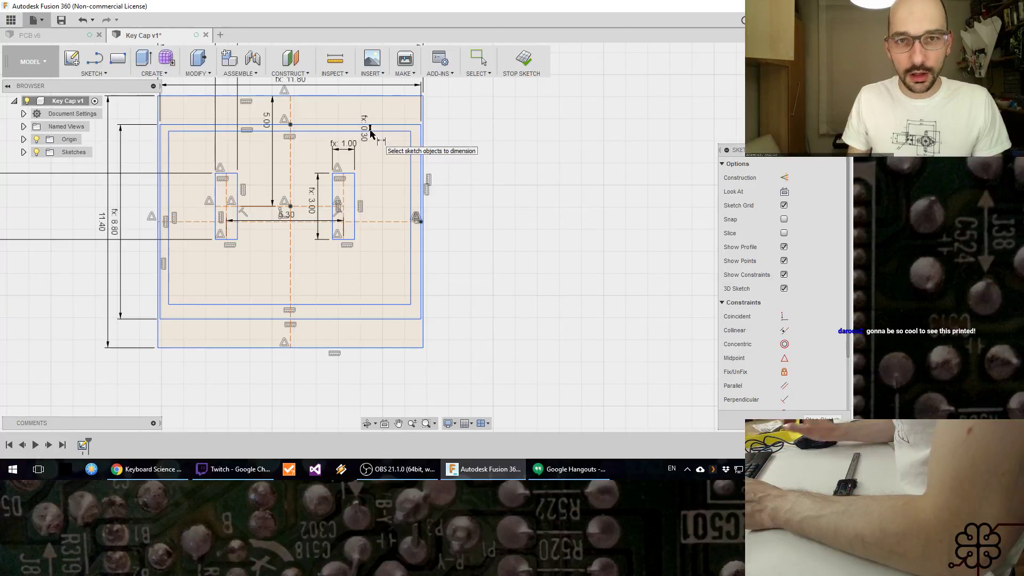
Step: Dimension the gap between the right edges of the hole rectangle and the inner rectangle as HoleTol
scroll(403, 271, "up", 5)
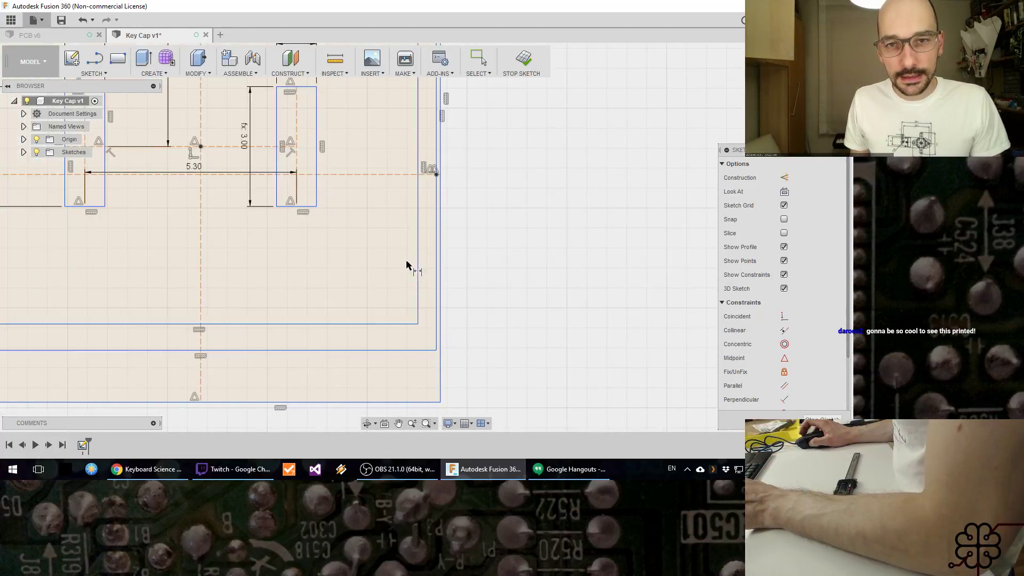
left_click(434, 263)
left_click(425, 263)
type("Hol")
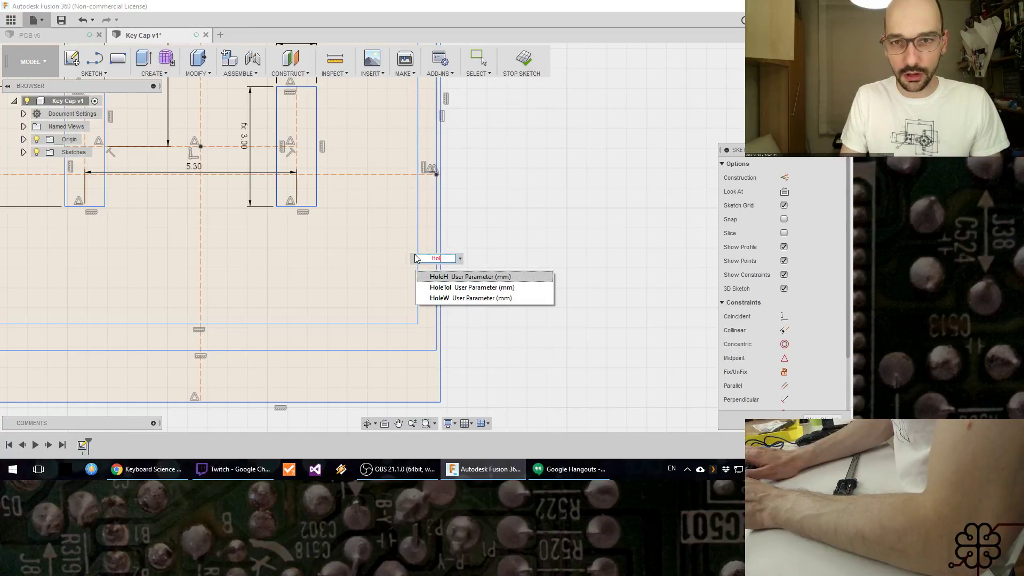
key("Down")
key("Return")
key("Return")
Step: Dimension the gap between the bottom edges of the inner rectangle and the hole rectangle as HoleTol
left_click(275, 323)
left_click(285, 350)
left_click(285, 339)
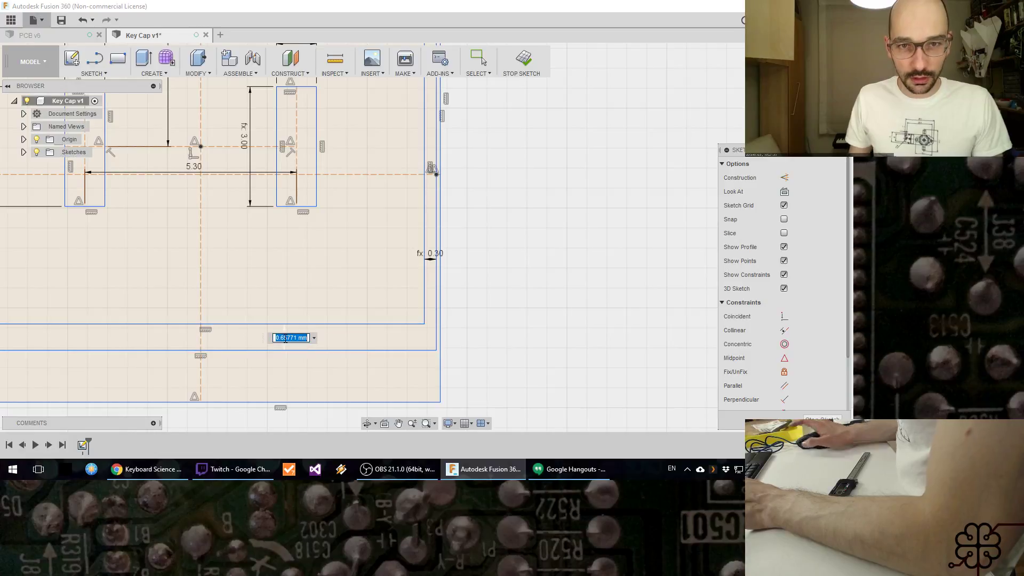
type("Hole")
key("Down")
key("Return")
key("Return")
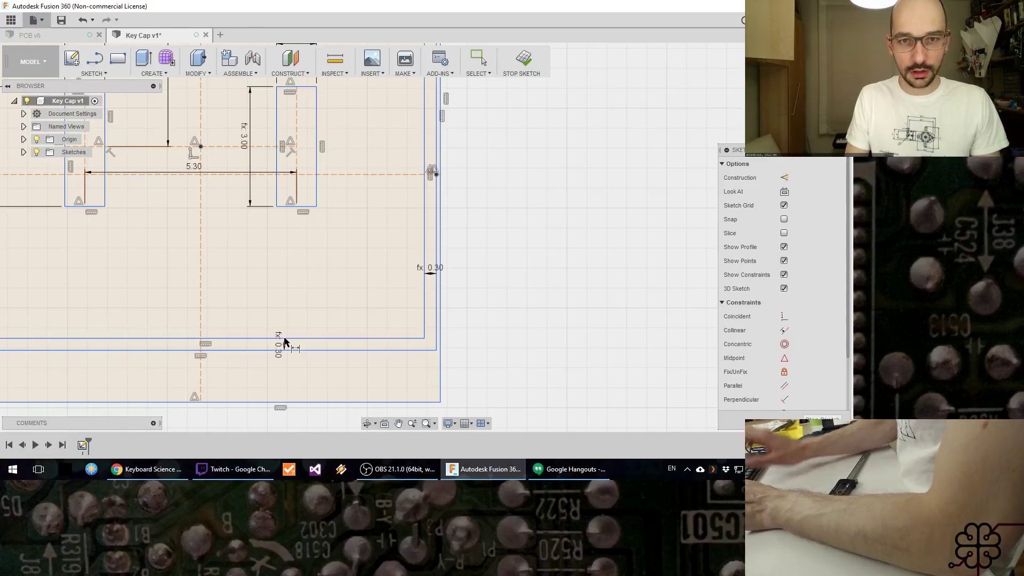
Step: Dimension the gap between the left edges of the hole rectangle and the inner rectangle as HoleTol
middle_click_drag(280, 286, 685, 281)
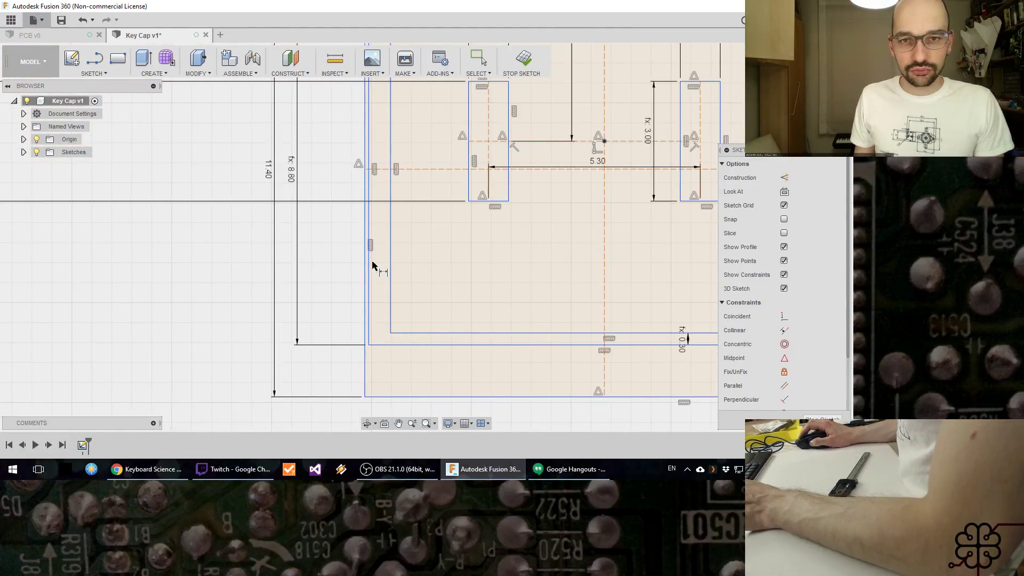
left_click(368, 266)
left_click(391, 267)
left_click(381, 270)
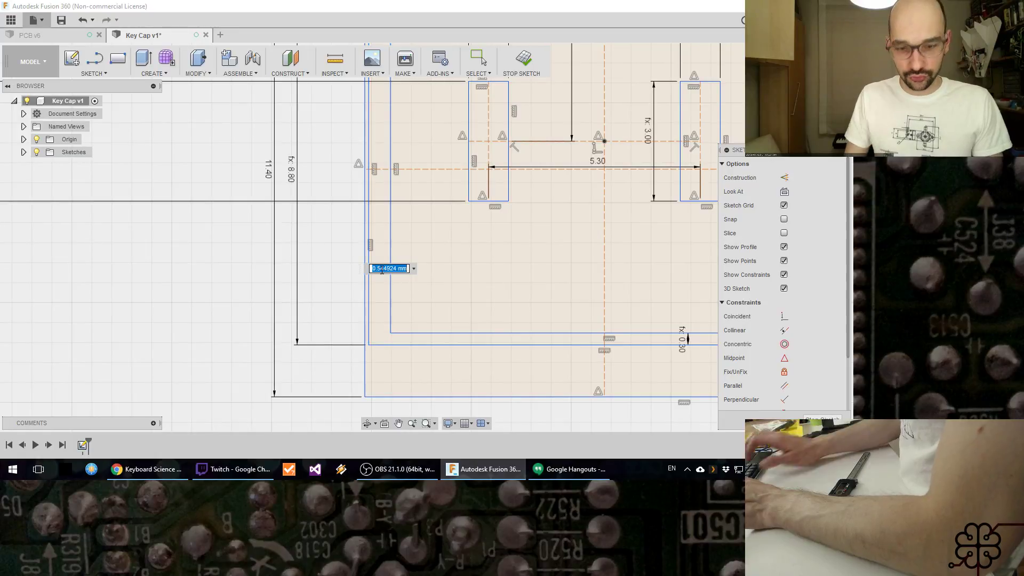
type("HoleTol")
key("Return")
key("Return")
Step: Save the Key Cap design and finish the sketch
mouse_move(381, 269)
right_mouse_down()
mouse_move(552, 191)
mouse_move(554, 226)
right_mouse_up()
scroll(558, 225, "down", 5)
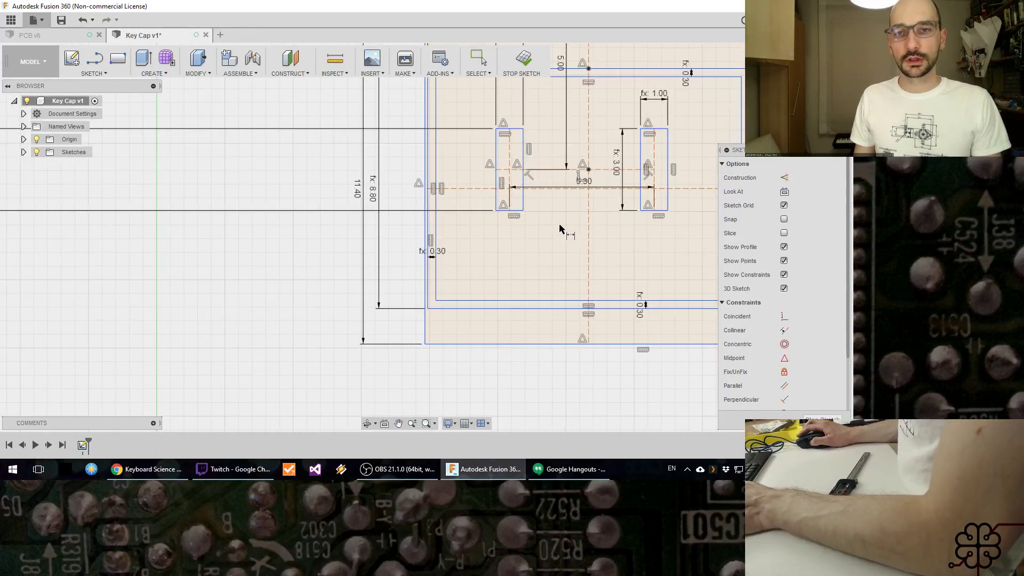
middle_click_drag(557, 216, 452, 268)
key("ctrl+s")
left_click(406, 244)
scroll(531, 284, "up", 2)
scroll(531, 284, "up", 3)
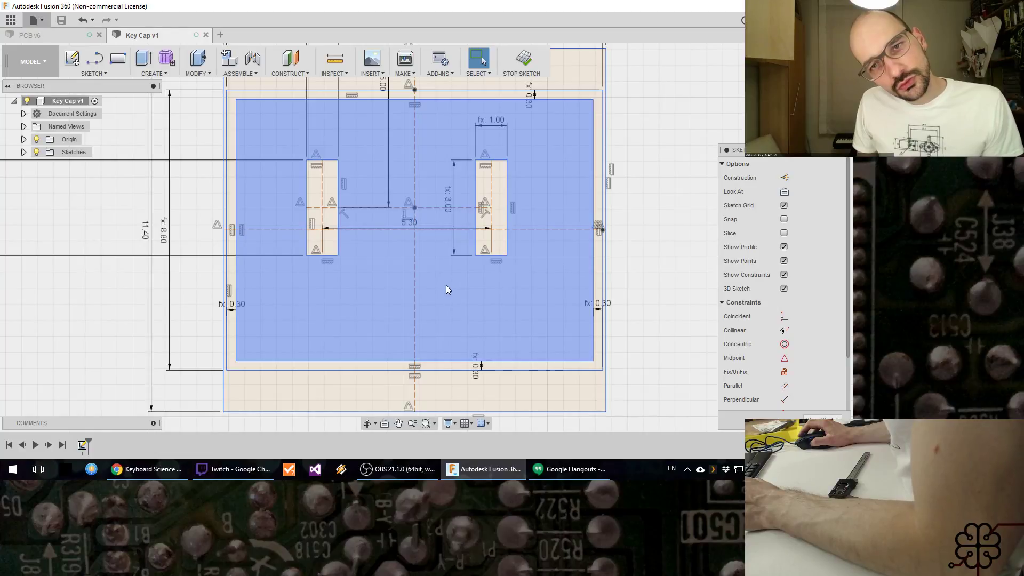
left_click(526, 60)
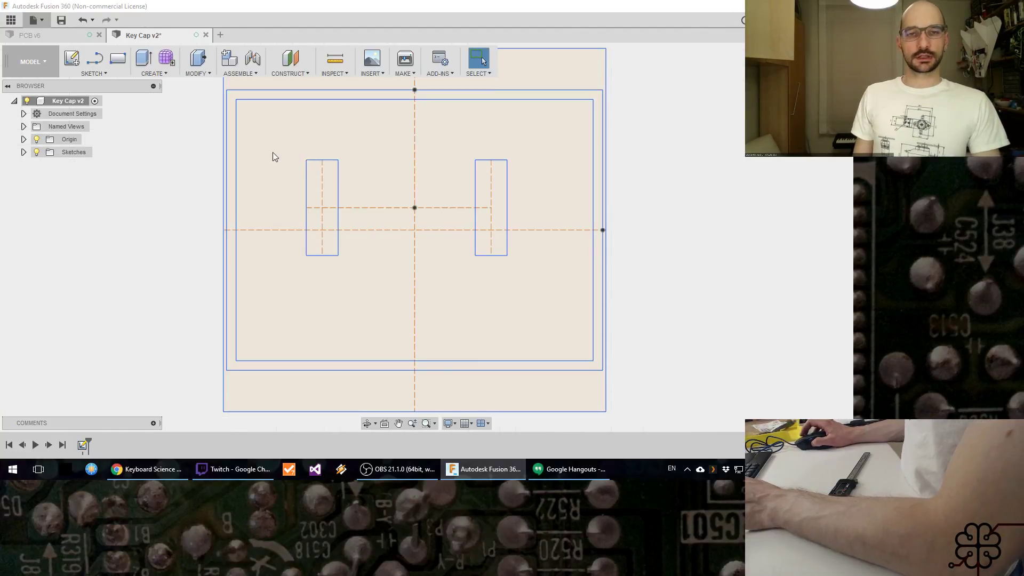
Step: Add a user parameter named CapD in mm with the expression 5
left_click(197, 73)
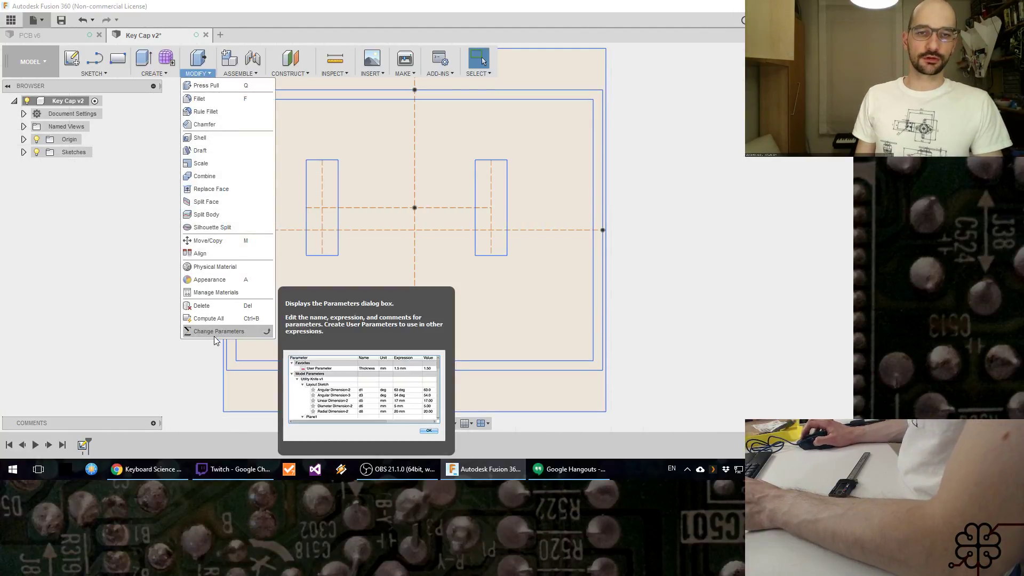
scroll(553, 224, "down", 2)
left_click(196, 73)
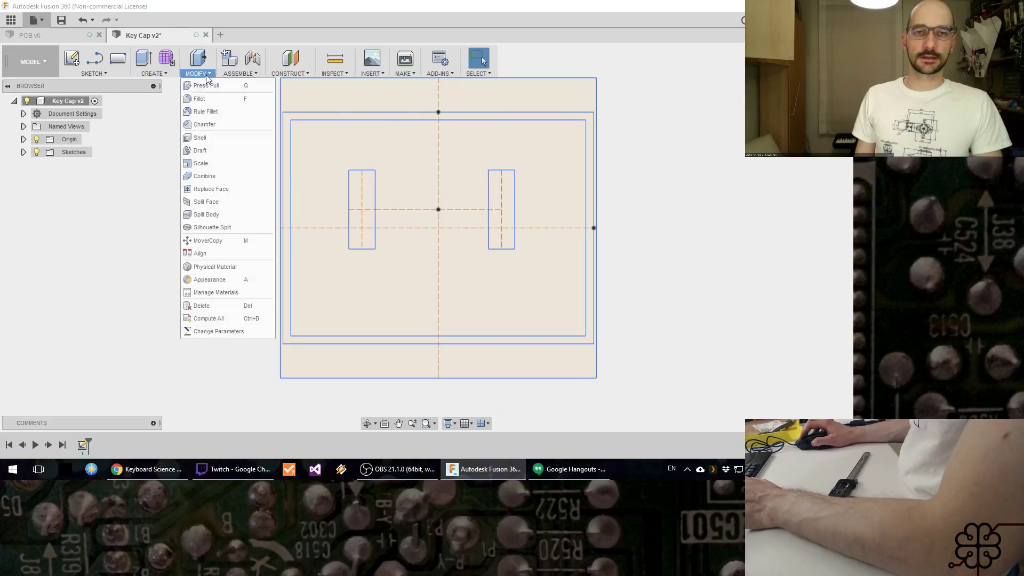
left_click(219, 331)
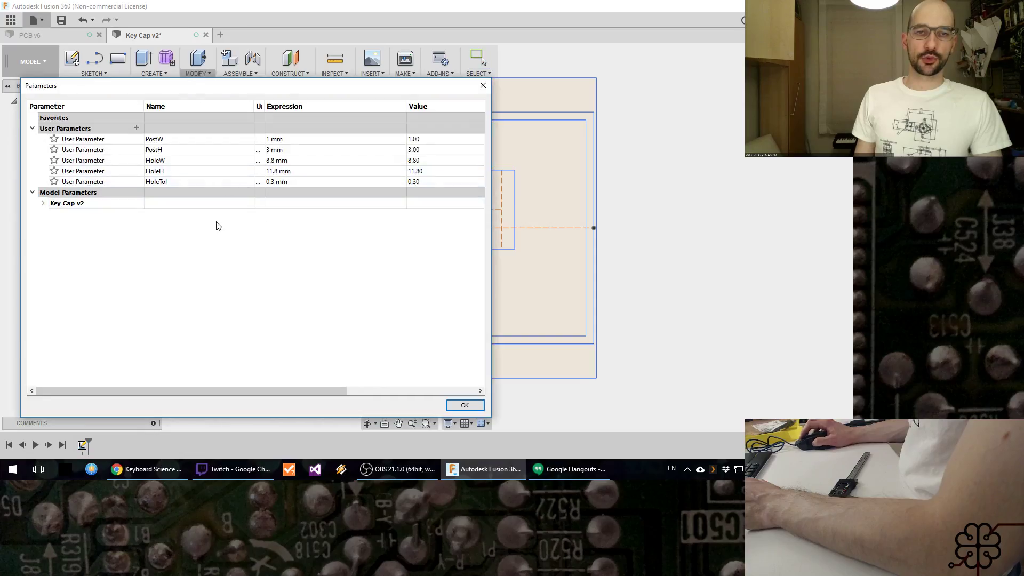
left_click(138, 129)
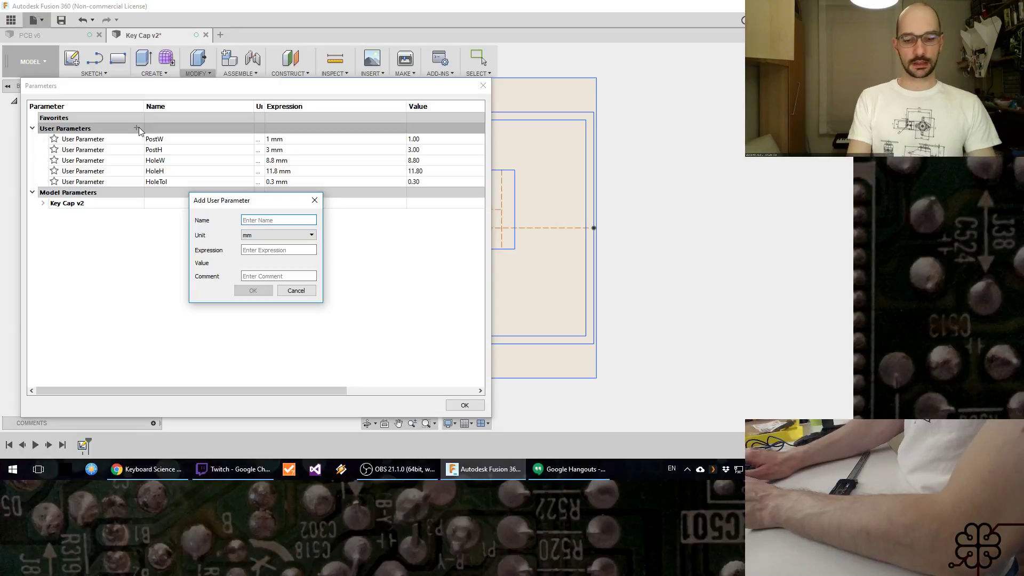
type("Cat")
key("BackSpace")
type("pD")
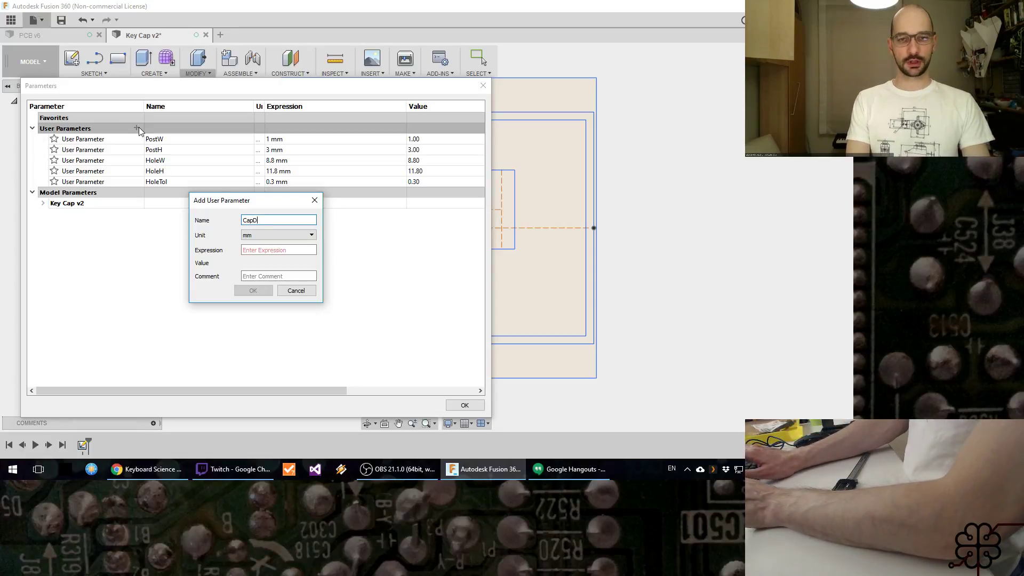
key("Tab")
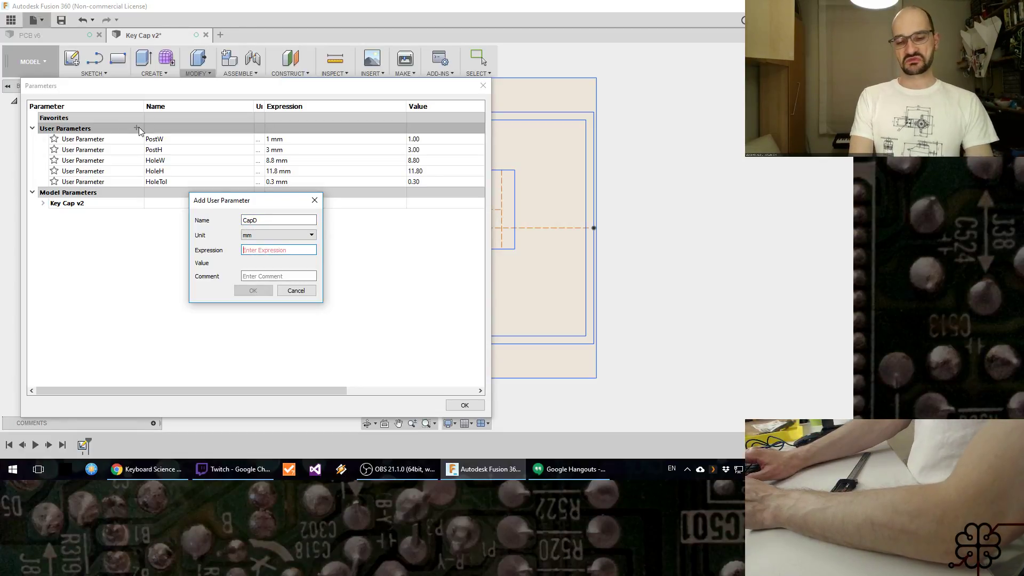
type("5")
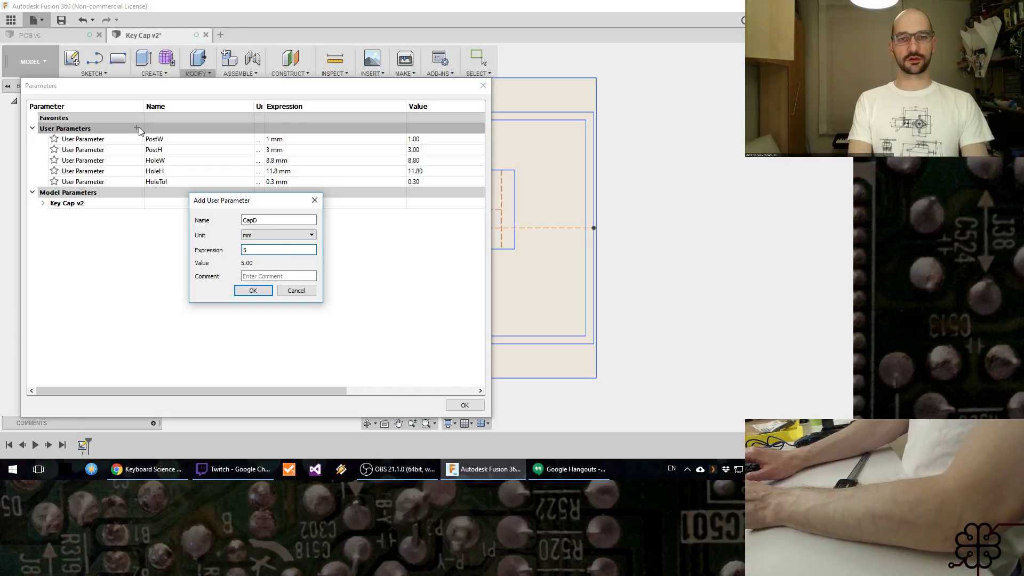
key("Return")
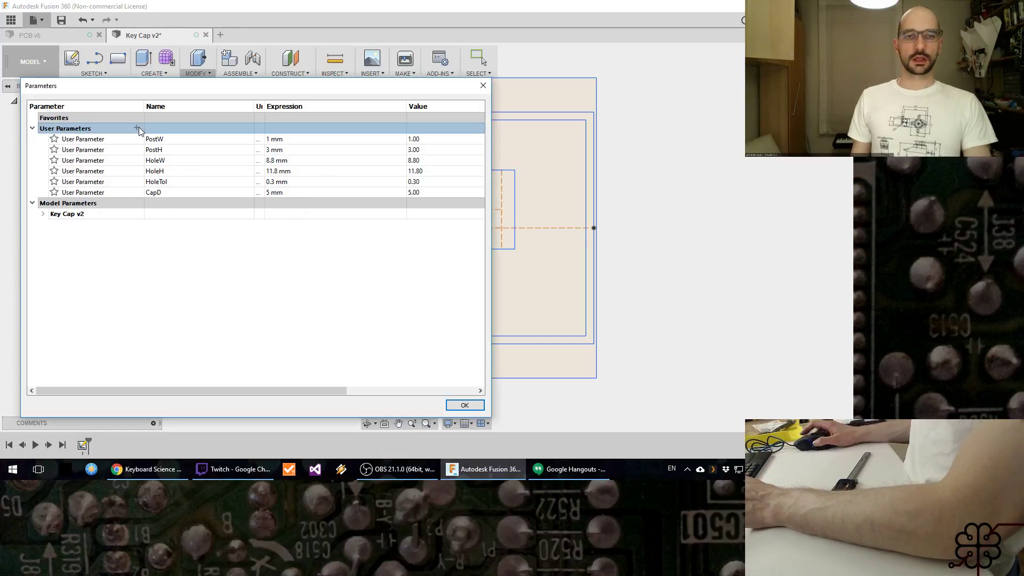
Step: Add a user parameter named PostD in mm with the expression 2
left_click(139, 127)
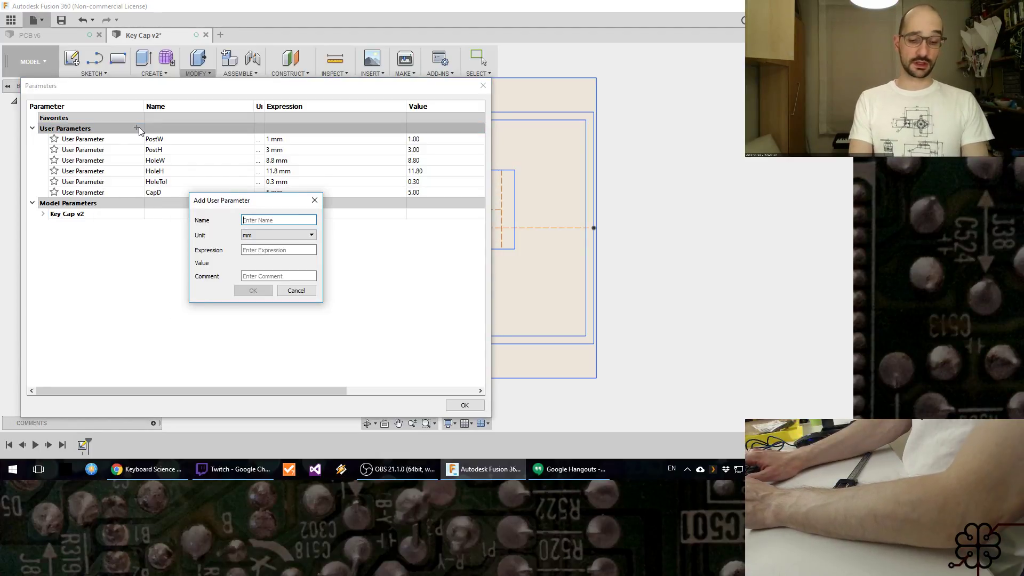
type("PostD")
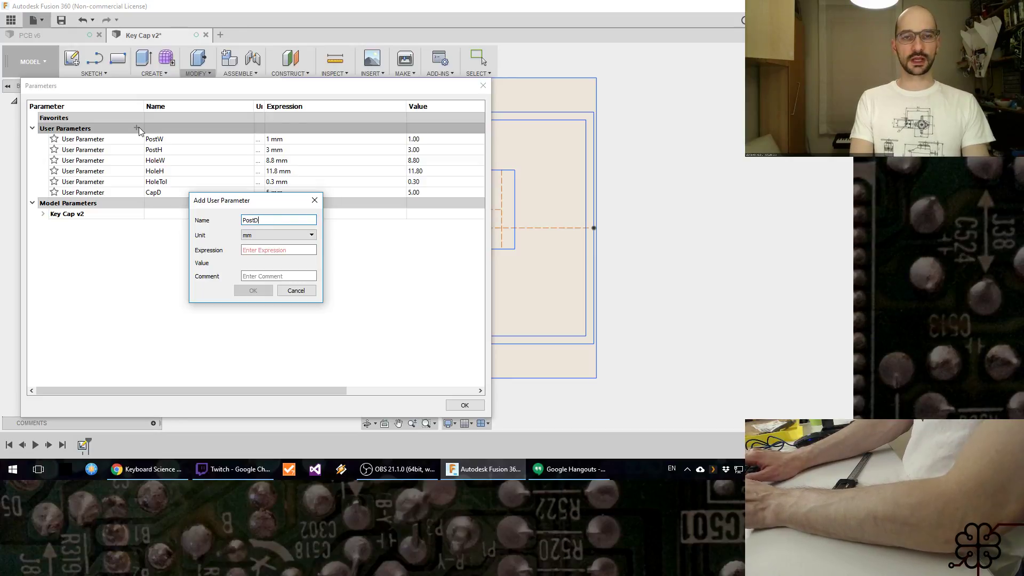
key("Tab")
key("Tab")
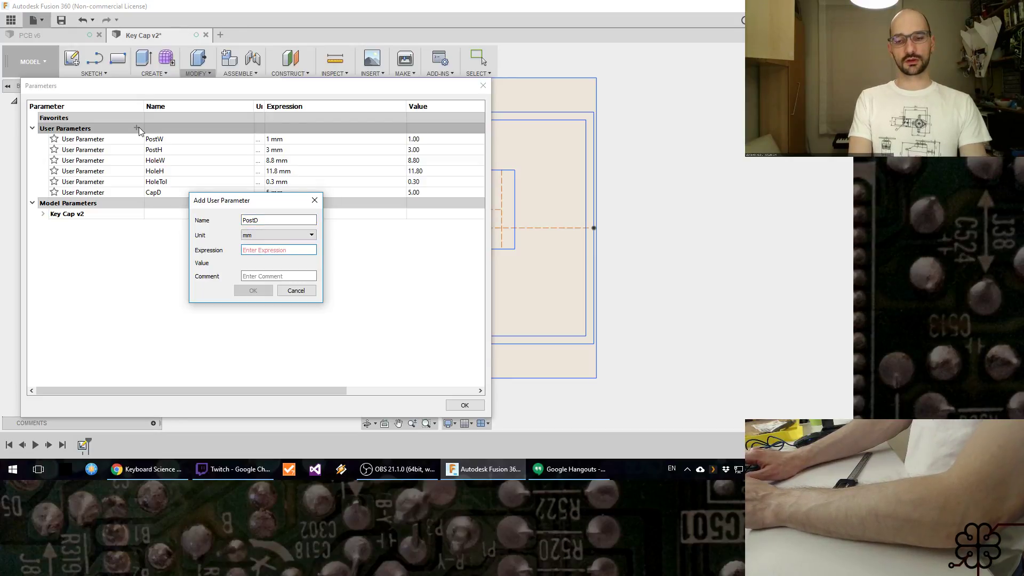
type("1")
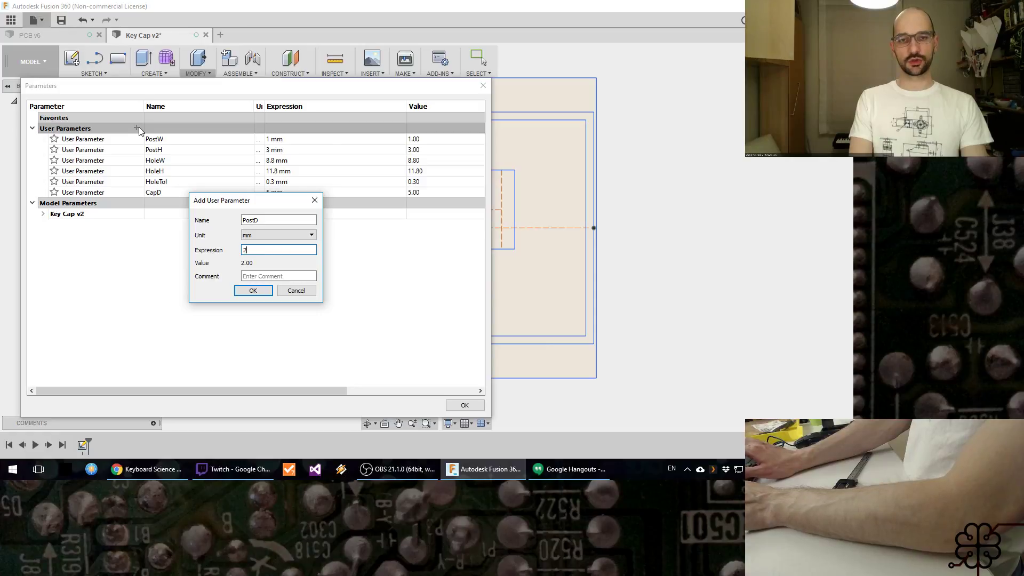
key("Return")
Step: Check the cap and post dimensions in the Keycap Test drawing in Chrome, return to Fusion 360 and accept the parameter list
key("alt+Tab")
left_click(495, 267)
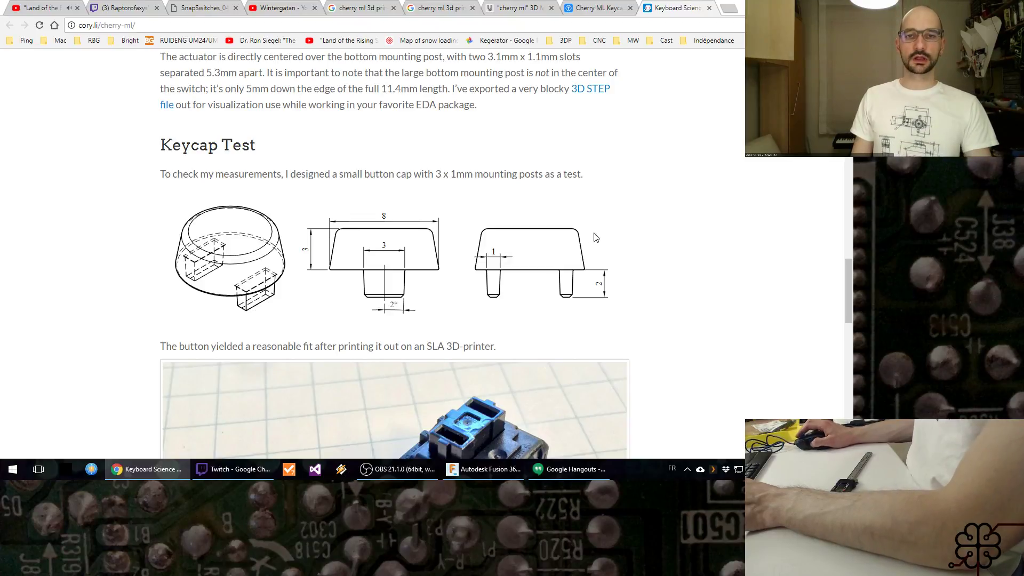
key("alt+Tab")
key("alt+Tab")
left_click(304, 251)
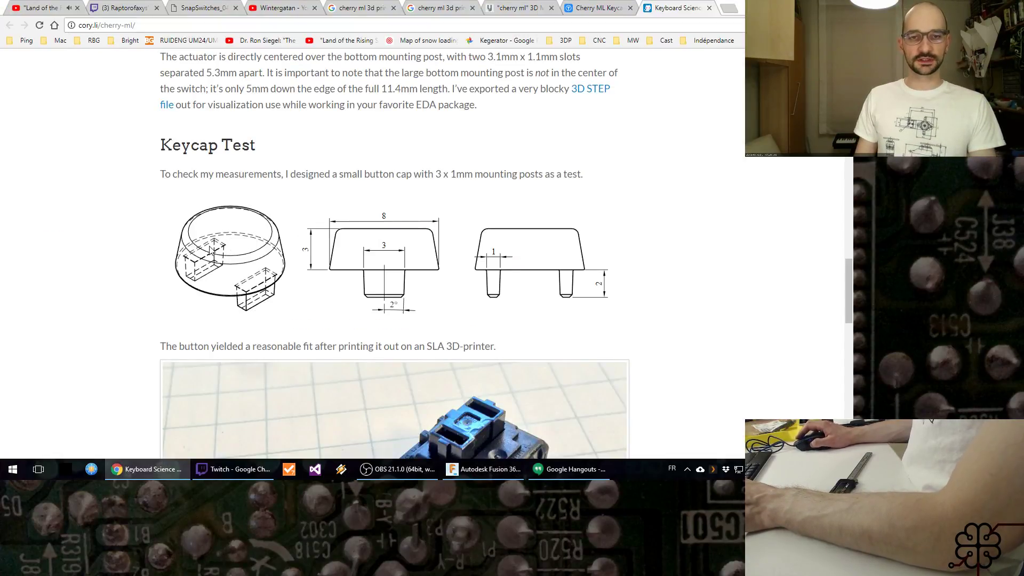
scroll(389, 222, "up", 10)
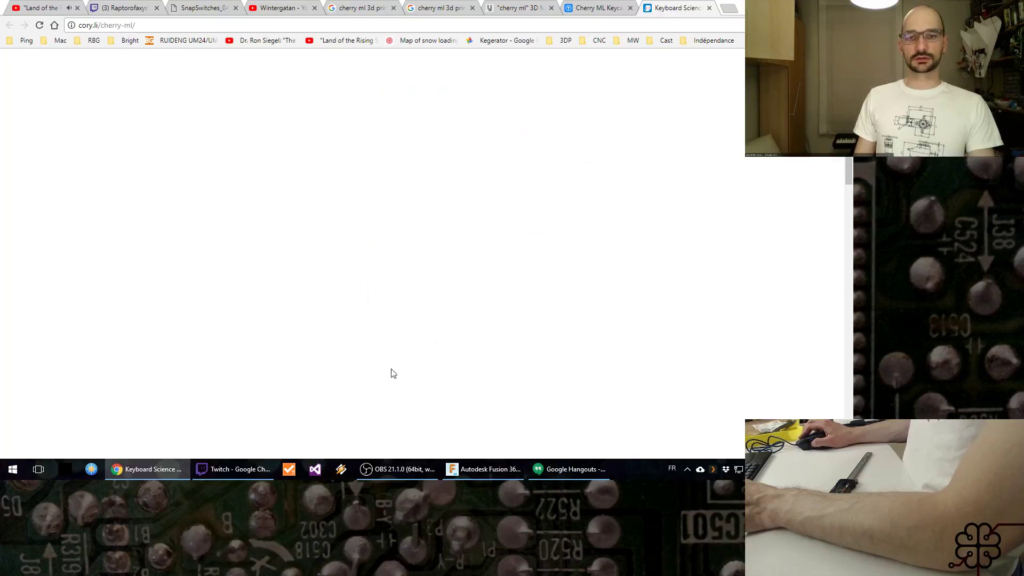
scroll(411, 328, "down", 2)
key("alt+Tab")
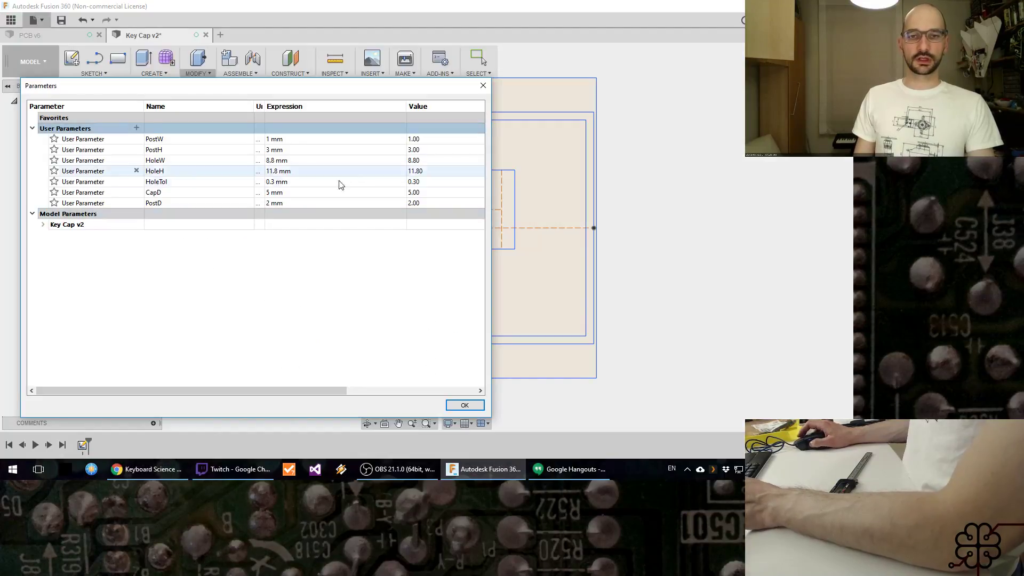
left_click(464, 404)
Step: Extrude both post rectangles upward by PostD as new bodies and make Sketch1 visible again
middle_click_drag(606, 235, 584, 231)
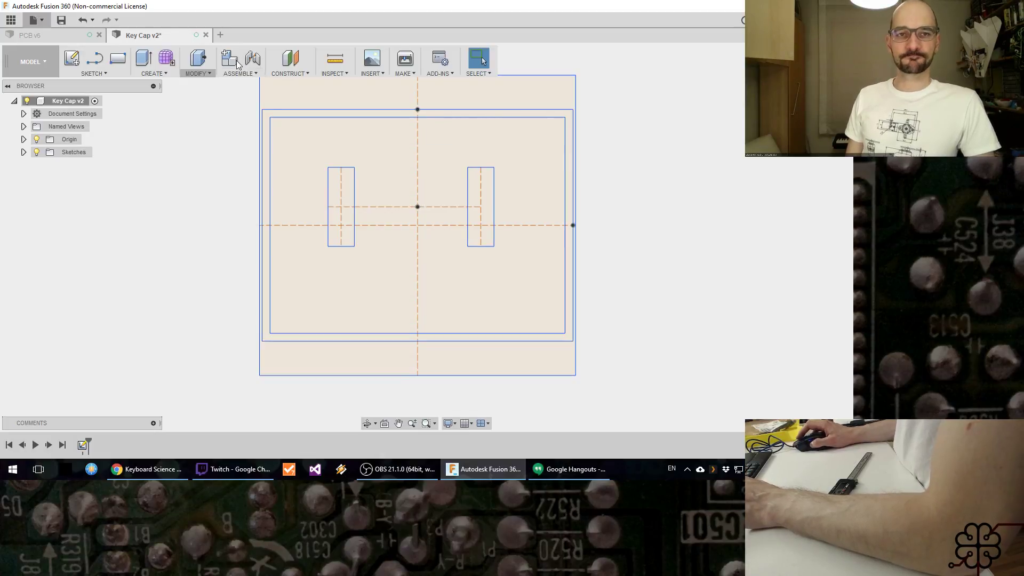
mouse_move(664, 257)
middle_mouse_down()
mouse_move(574, 266)
mouse_move(569, 295)
mouse_move(518, 265)
mouse_move(523, 256)
mouse_move(527, 266)
middle_mouse_up()
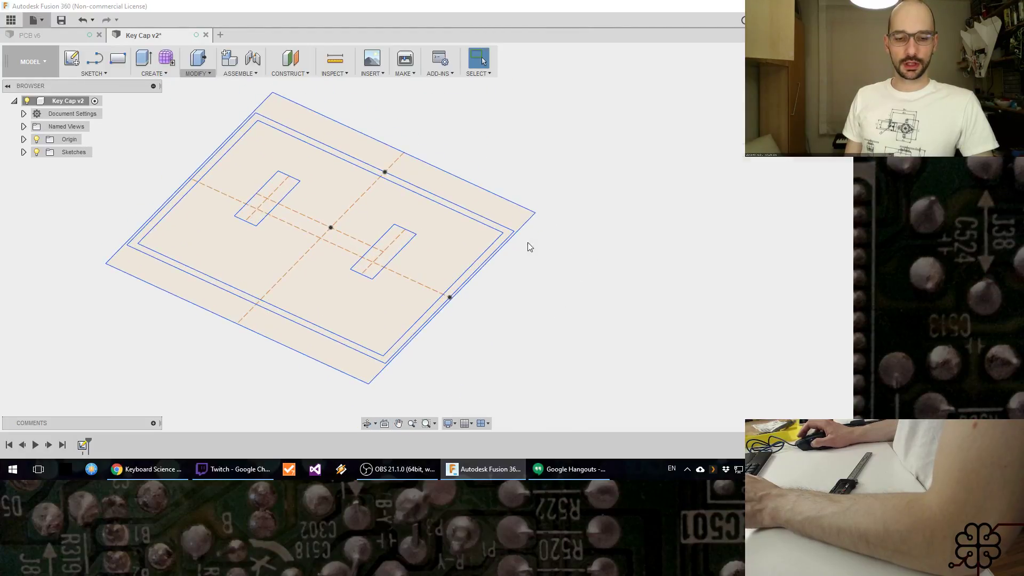
key("e")
left_click(263, 193)
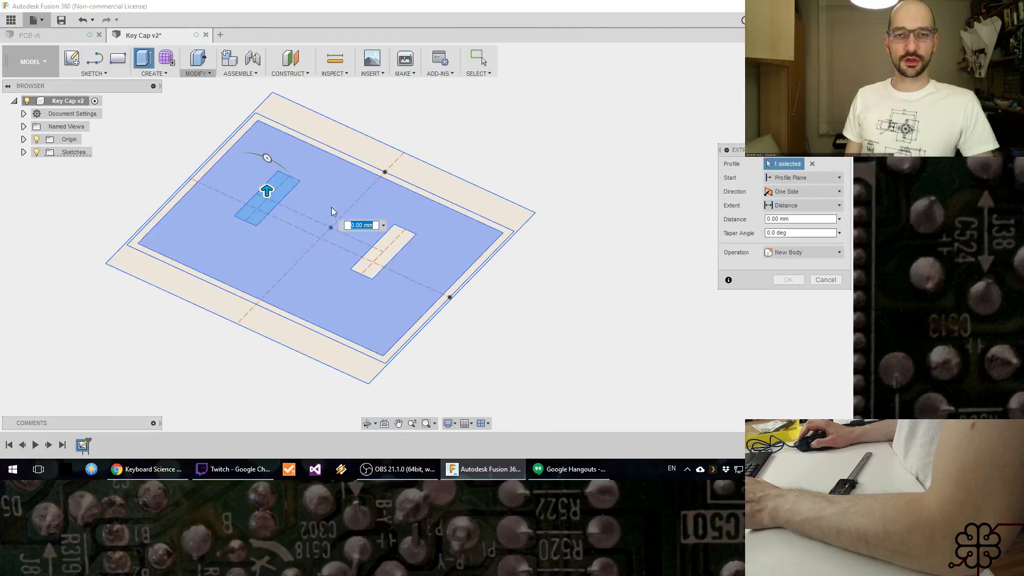
left_click(385, 257)
left_click_drag(382, 240, 382, 230)
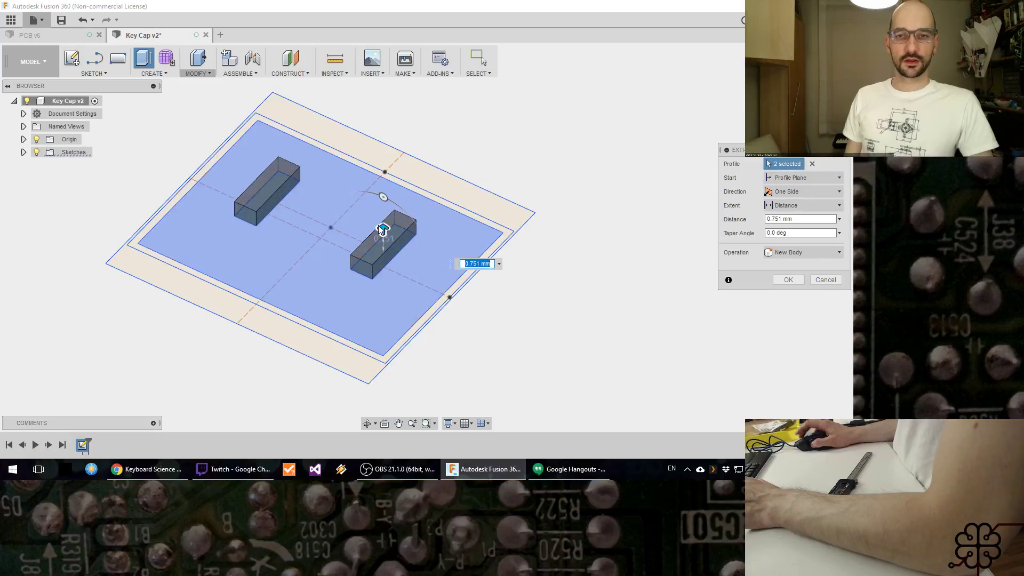
type("PostD")
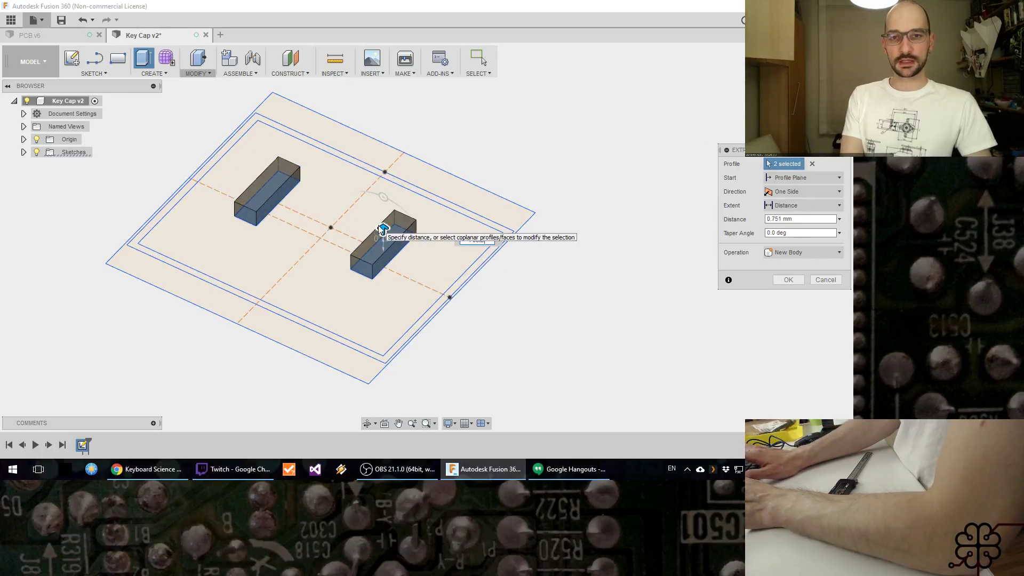
key("Return")
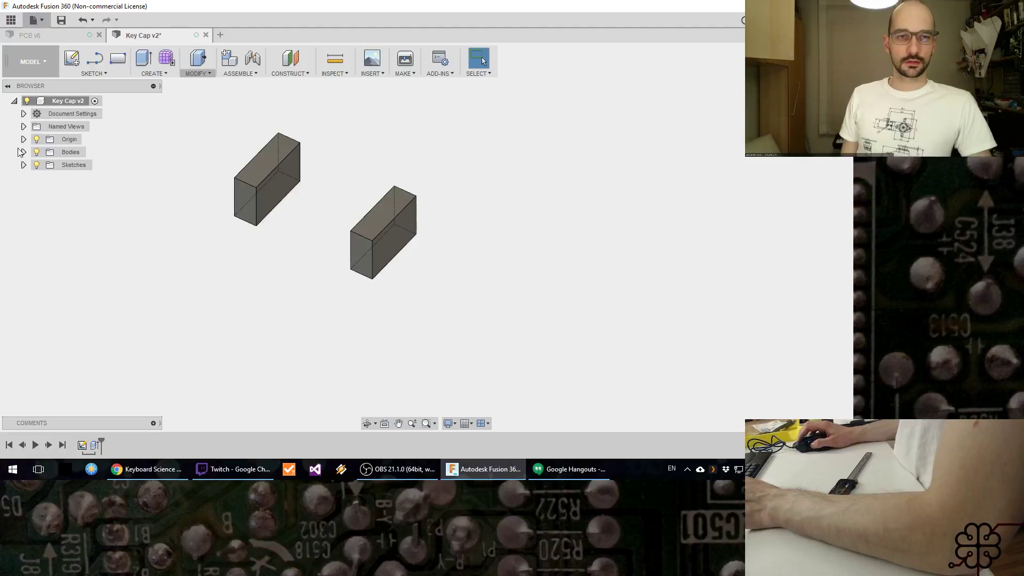
left_click(23, 165)
left_click(47, 178)
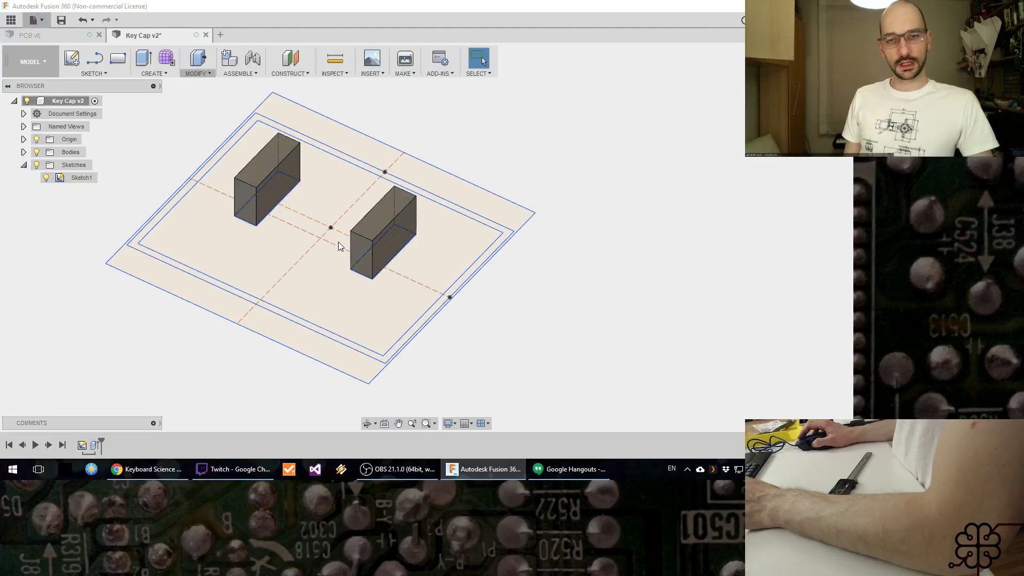
Step: Extrude the inner cap rectangle by CapD as a new body, starting from the top face of a mounting post
key("e")
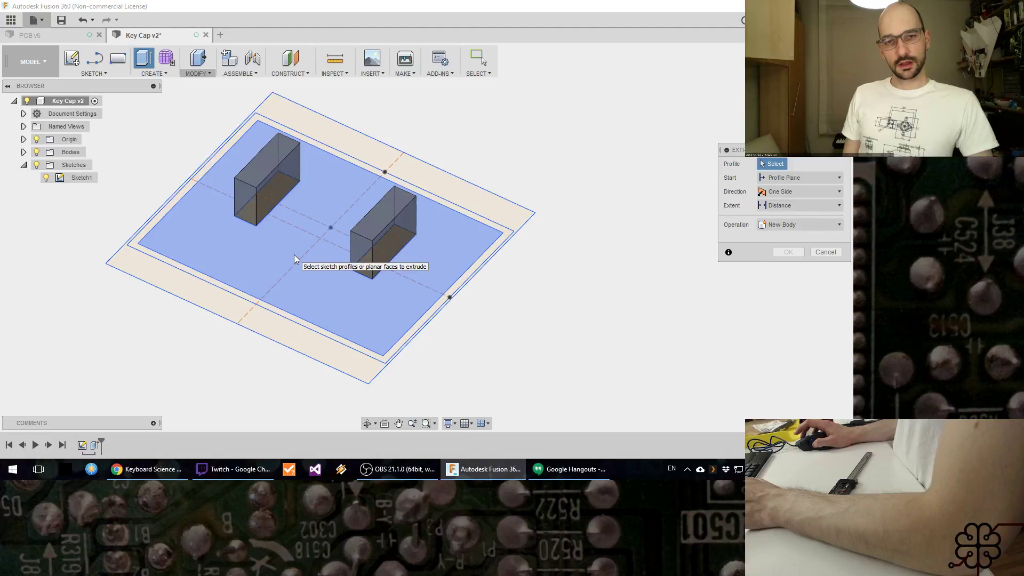
left_click(294, 255)
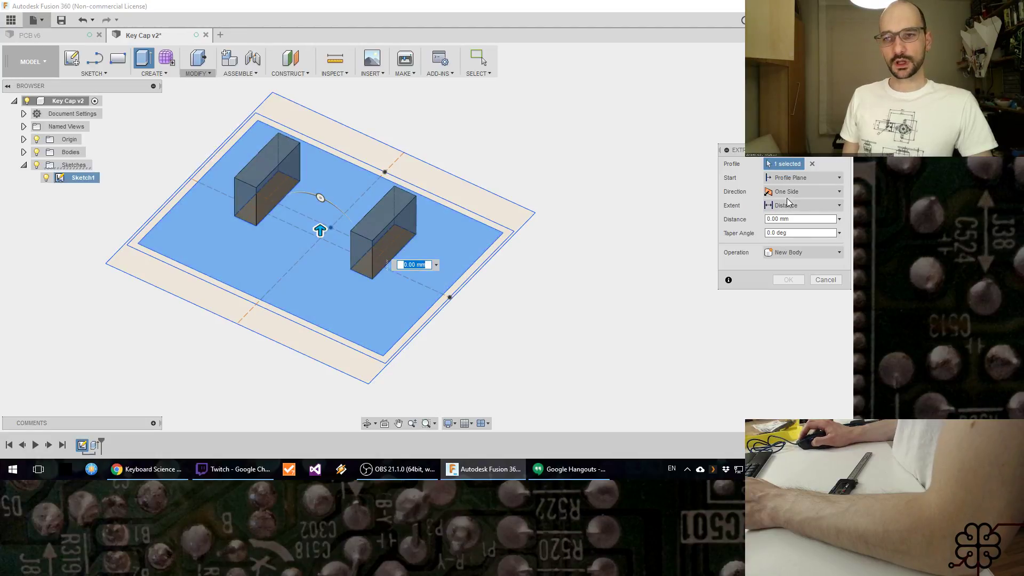
left_click(802, 188)
left_click(805, 198)
left_click(792, 217)
left_click(375, 235)
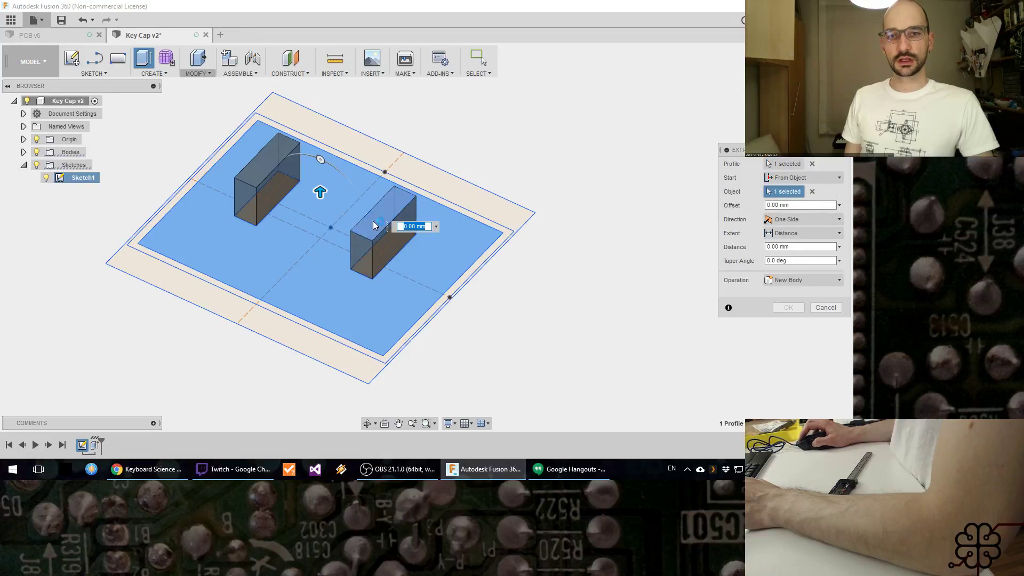
left_click_drag(318, 193, 320, 137)
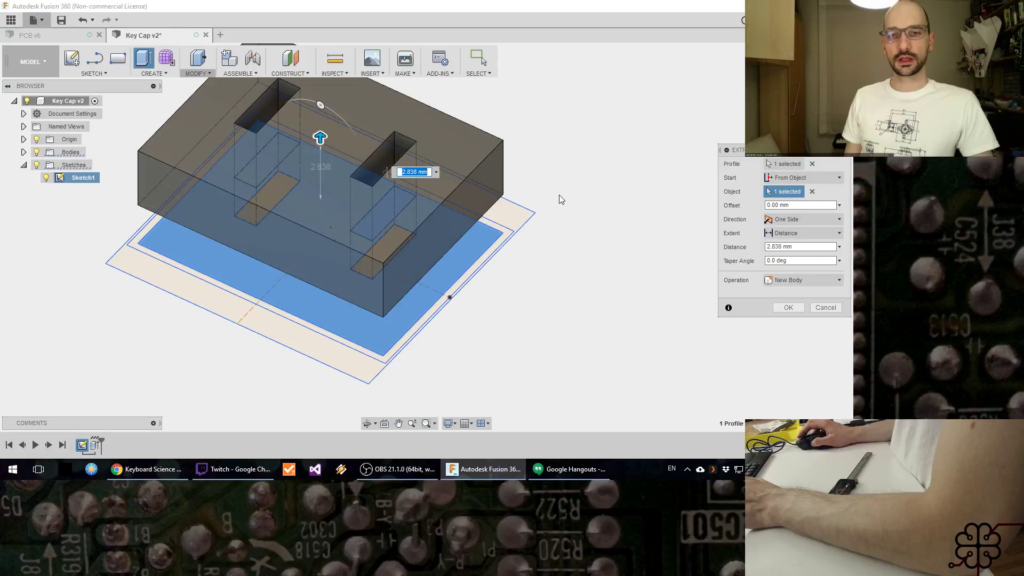
middle_click_drag(555, 201, 553, 259)
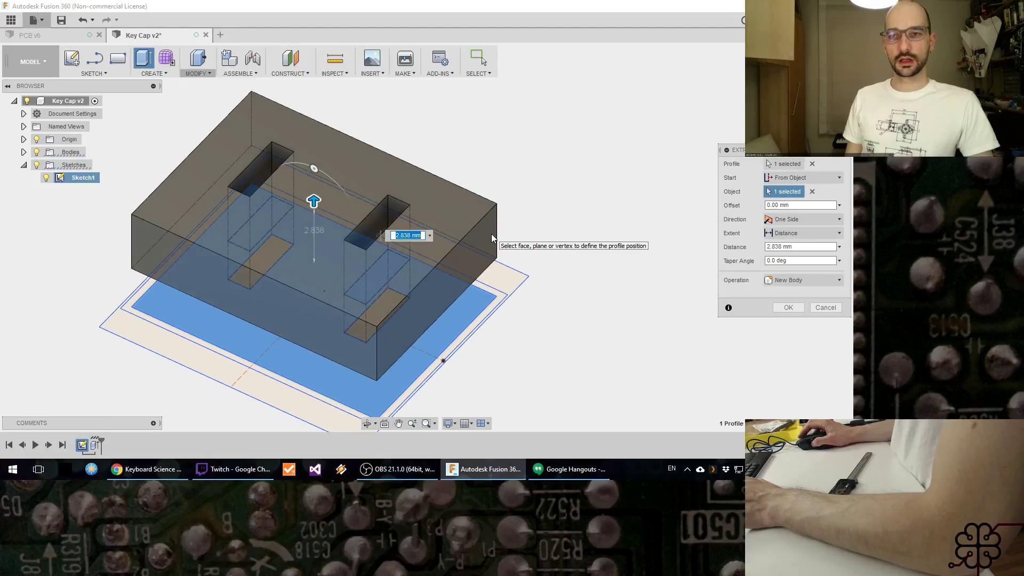
type("CapD")
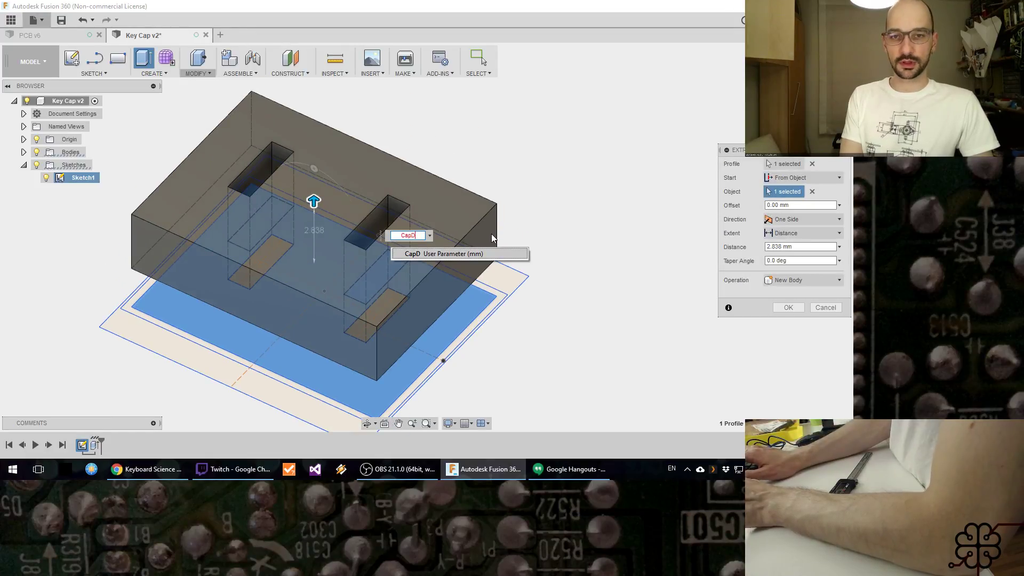
key("Return")
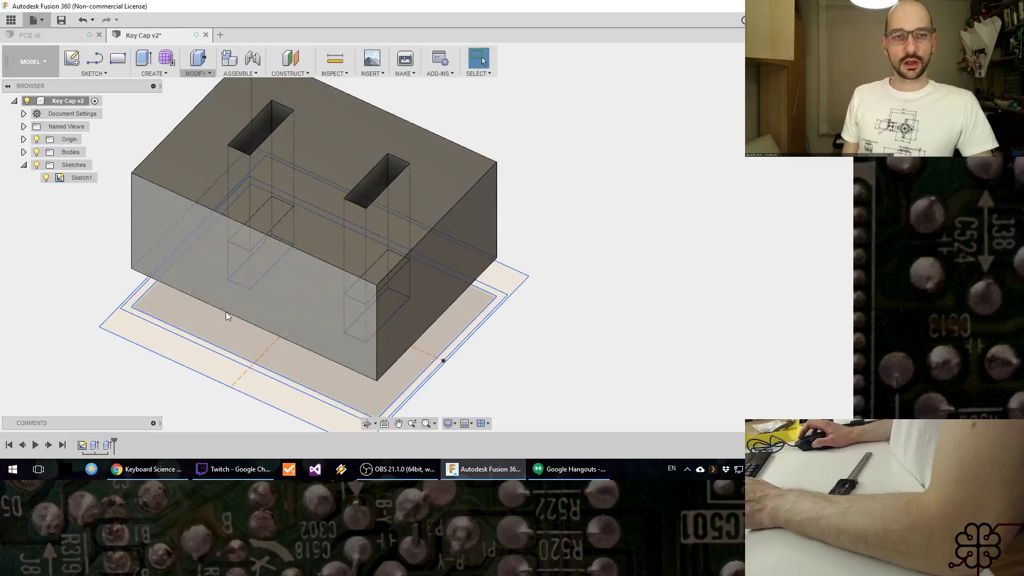
Step: Try to add the post areas to the cap extrusion's profile selection while the bodies are shown
right_click(109, 449)
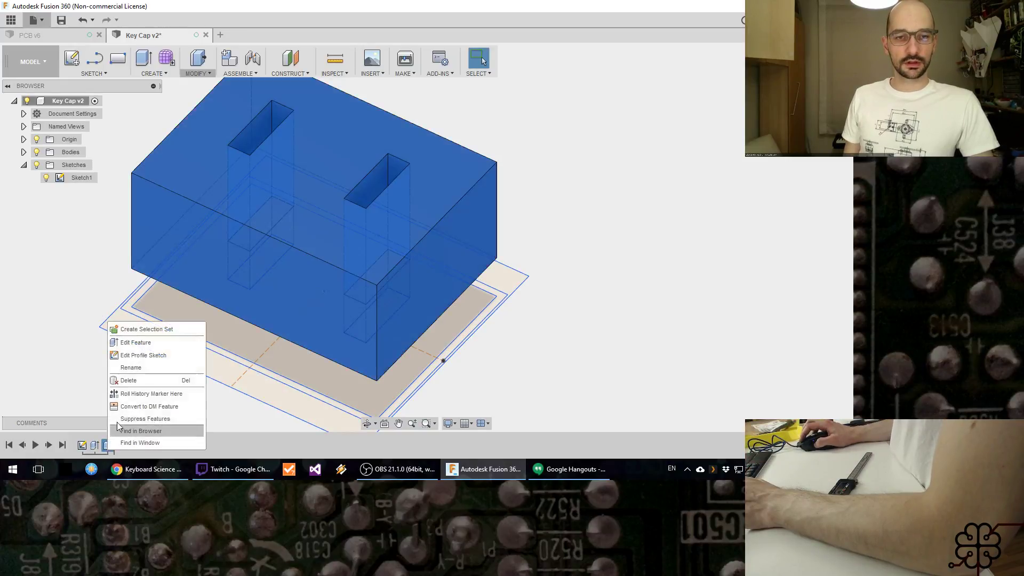
left_click(135, 343)
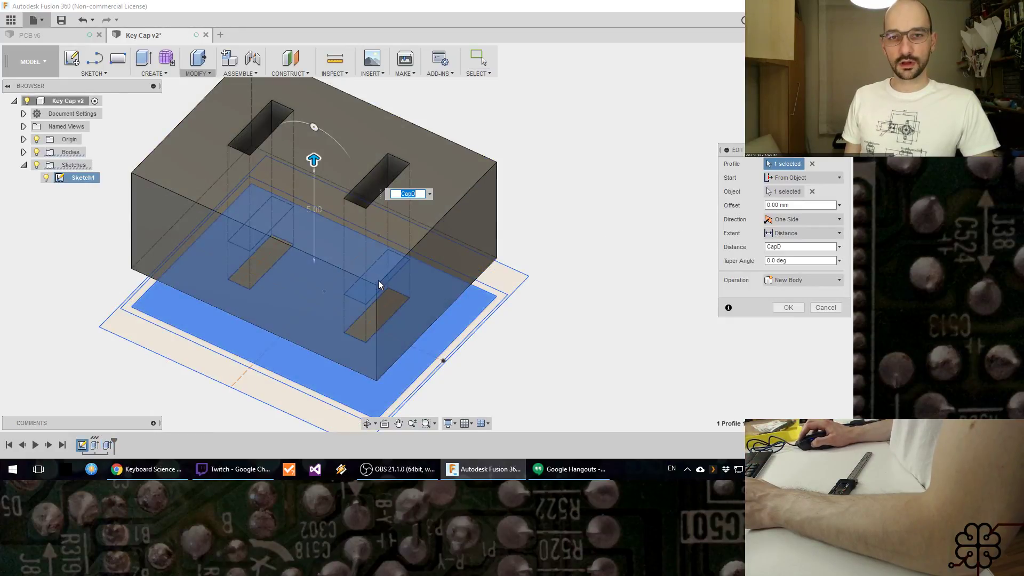
left_click(379, 282)
left_click(261, 234)
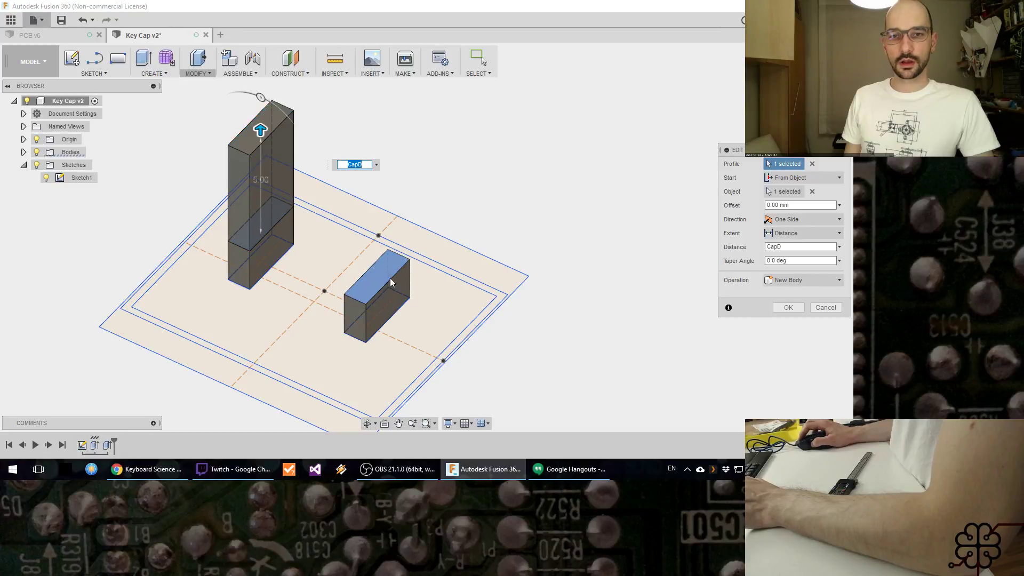
key("Return")
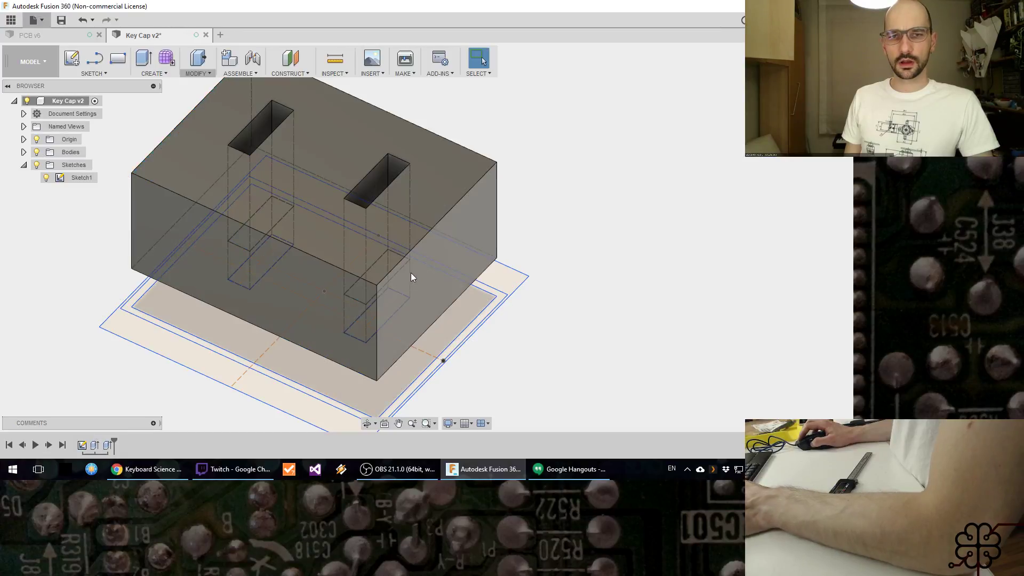
Step: Edit the cap extrusion to include both post rectangles in its profiles, hiding the bodies while selecting them and showing them again before accepting
right_click(108, 445)
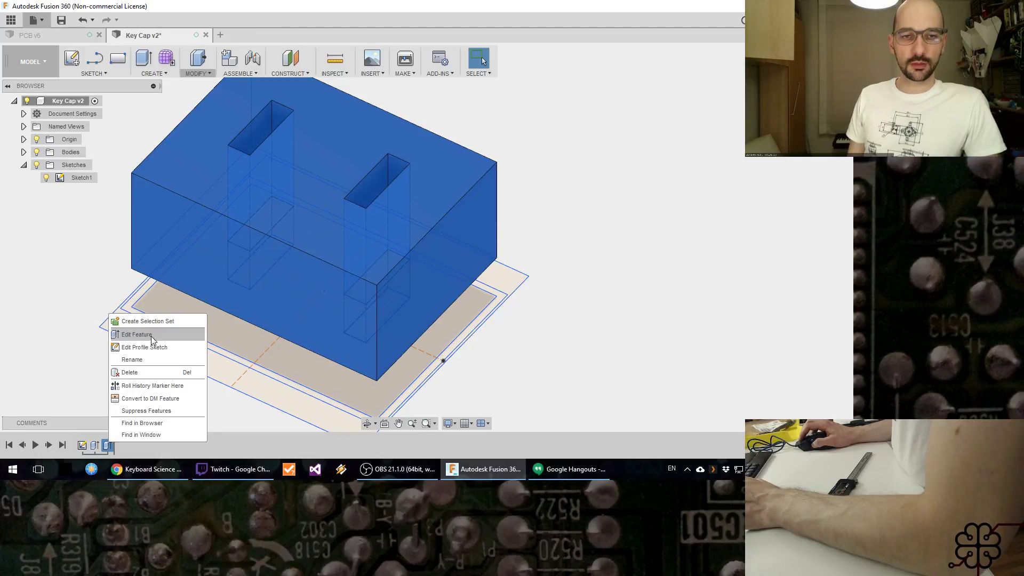
left_click(152, 335)
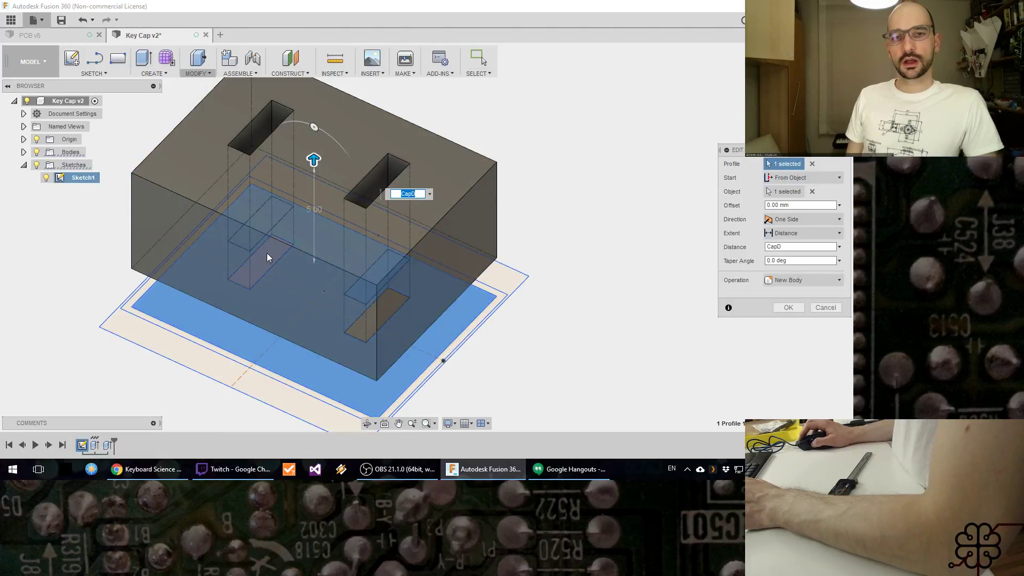
left_click(366, 286)
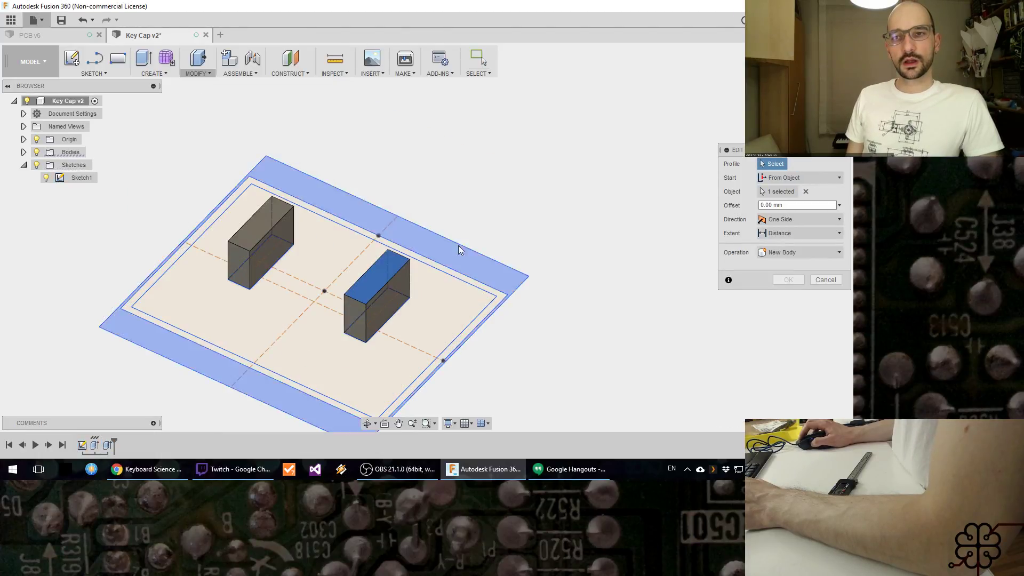
left_click(433, 302)
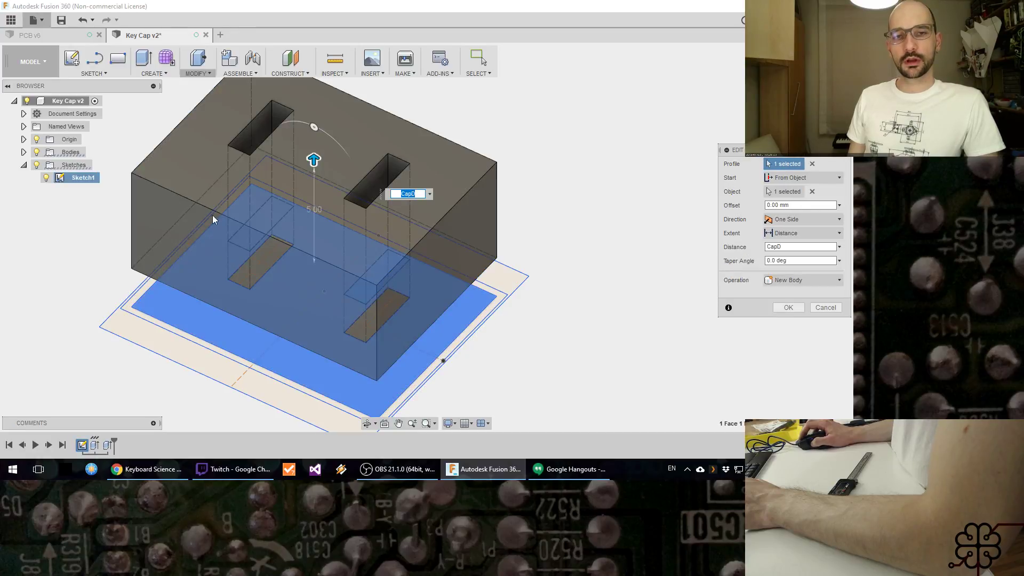
left_click(36, 152)
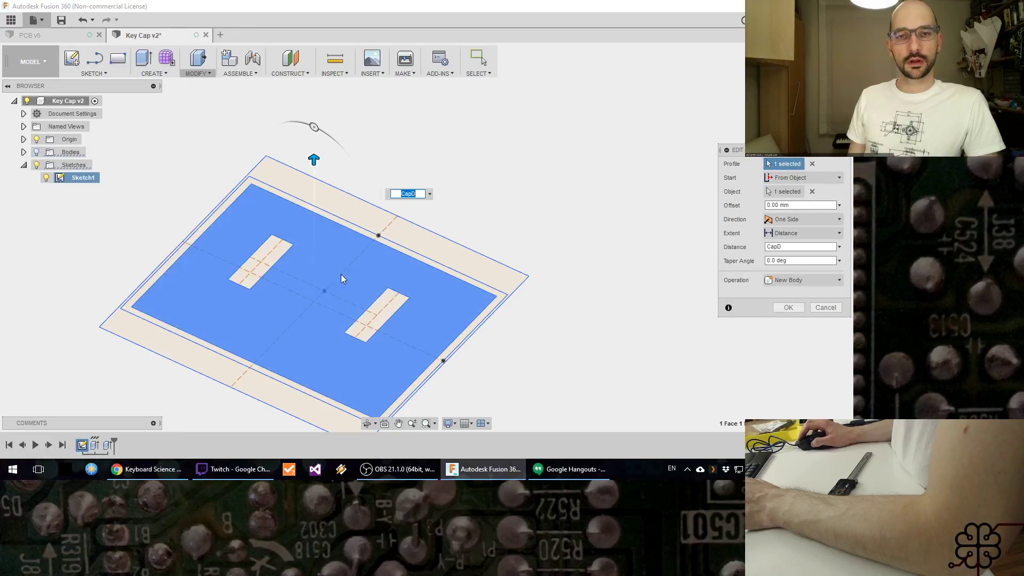
left_click(376, 314)
left_click(268, 262)
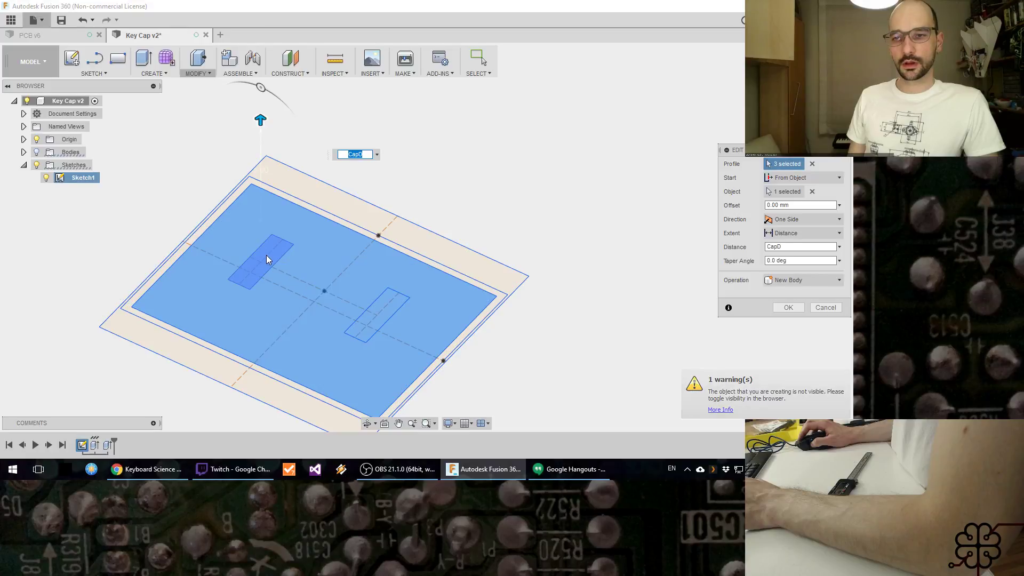
left_click(36, 153)
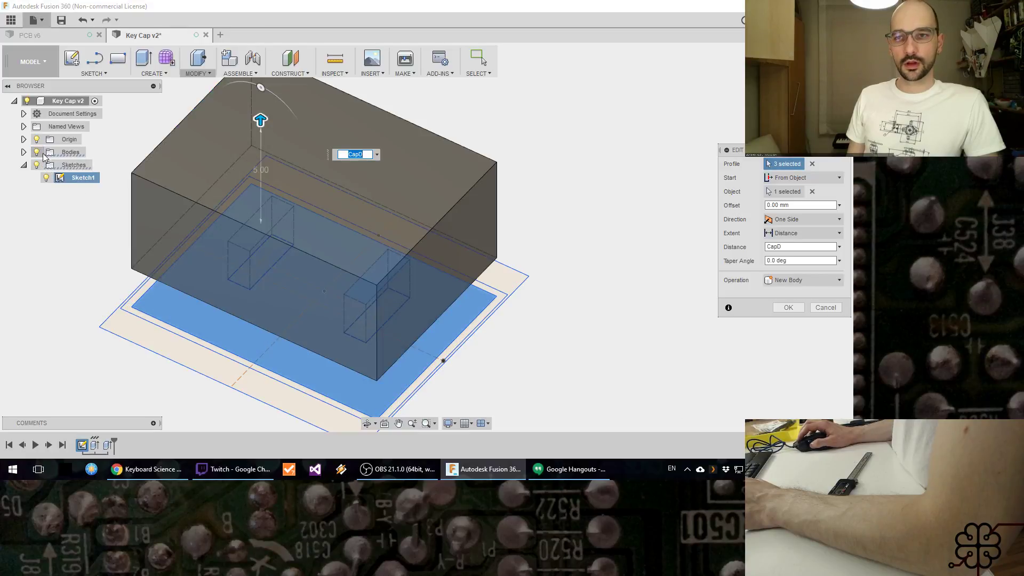
left_click(788, 308)
Step: Check the Twitch stream chat in Chrome, return to Fusion 360 and examine the posts beneath the cap
middle_click_drag(592, 304, 477, 261, "shift")
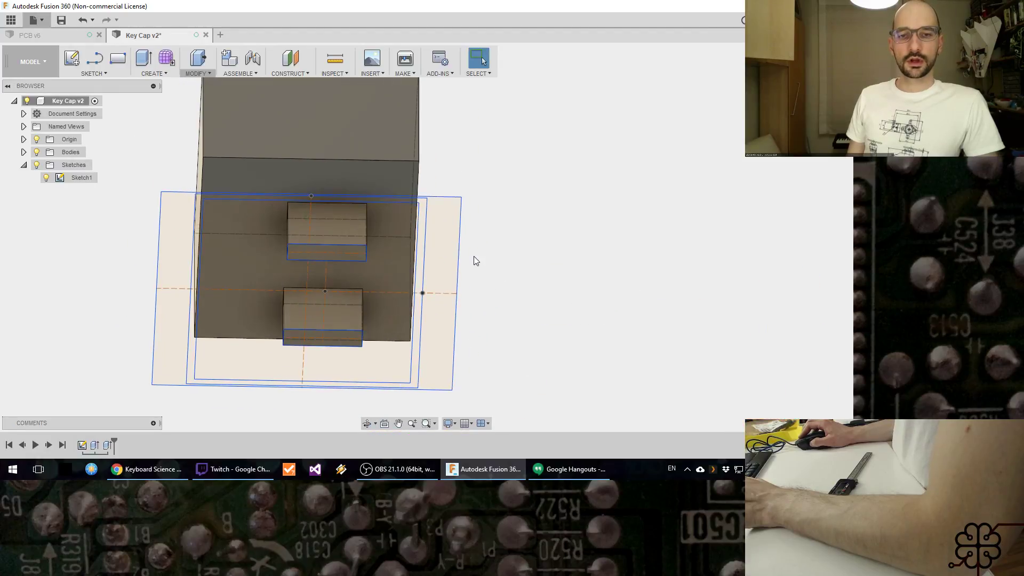
left_click(267, 461)
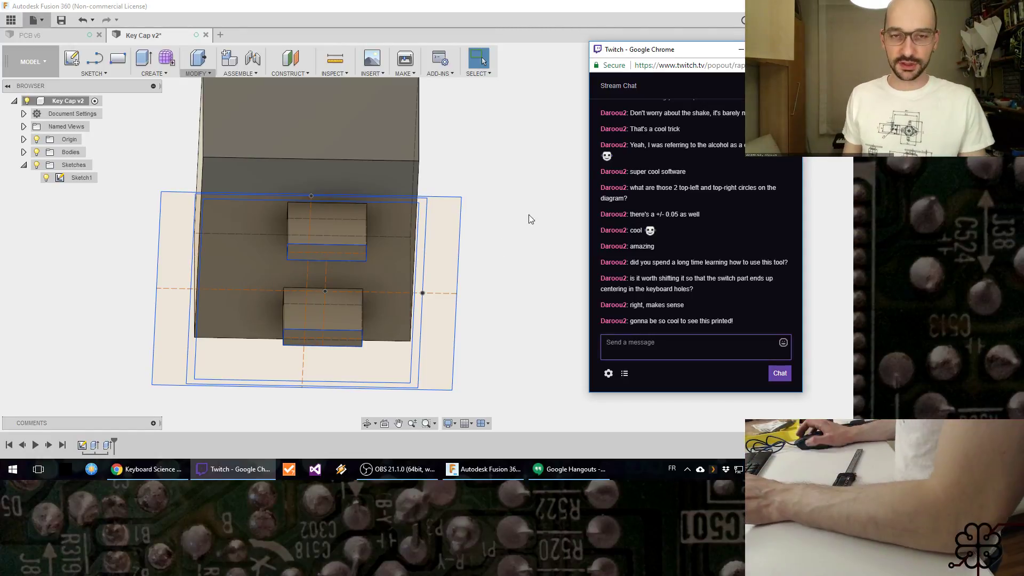
left_click(505, 150)
middle_click_drag(497, 166, 495, 180)
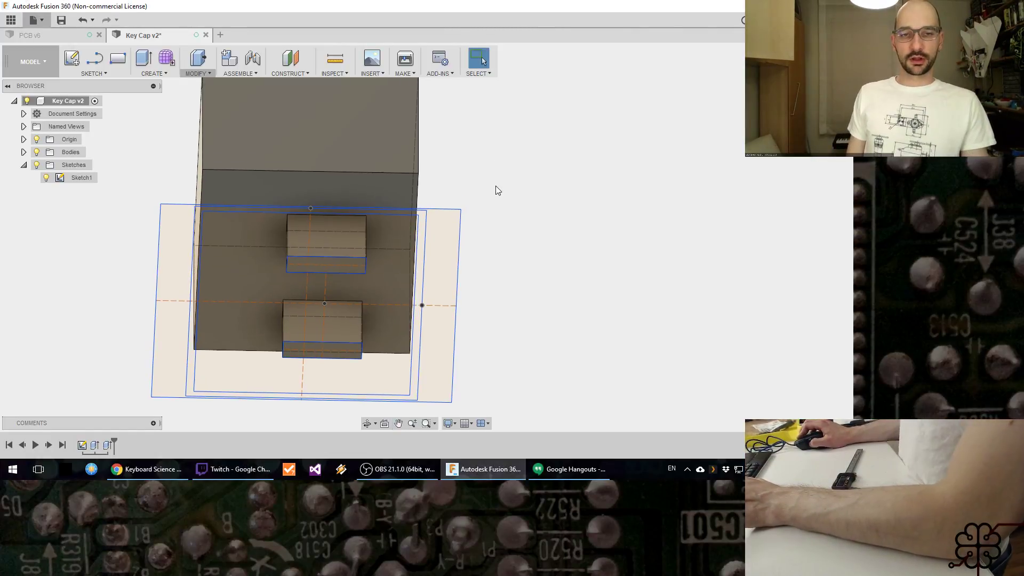
mouse_move(488, 226)
middle_mouse_down("shift")
mouse_move(496, 192)
mouse_move(492, 229)
mouse_move(404, 213)
mouse_move(500, 178)
mouse_move(512, 238)
mouse_move(477, 222)
mouse_move(480, 210)
mouse_move(487, 216)
middle_mouse_up("shift")
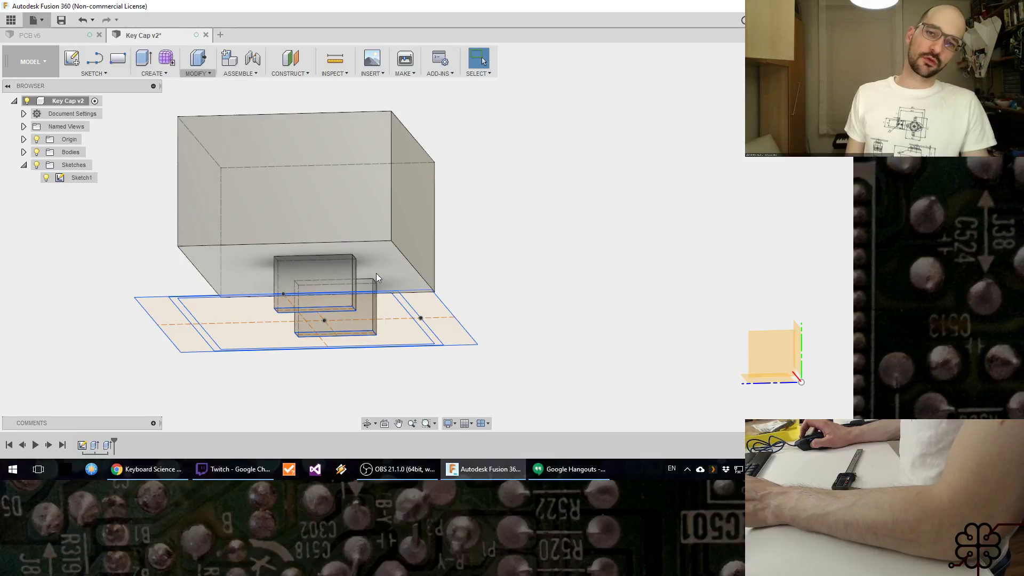
scroll(376, 273, "down", 1)
scroll(379, 274, "up", 5)
middle_click_drag(430, 286, 409, 296, "shift")
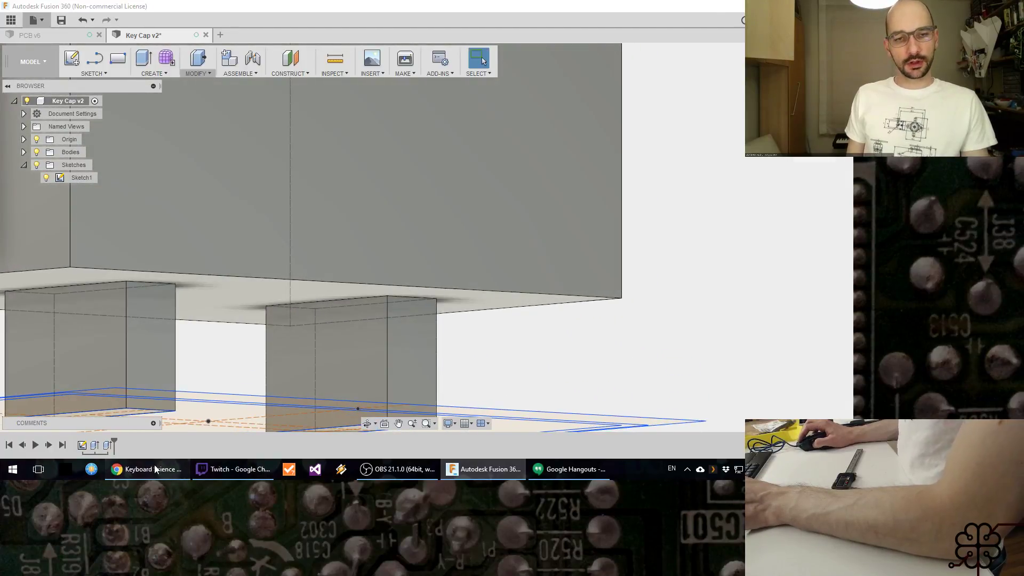
Step: Switch to Chrome to examine the Keycap Test drawing and the printed button photos, and return to Fusion 360
left_click(154, 465)
scroll(579, 258, "down", 8)
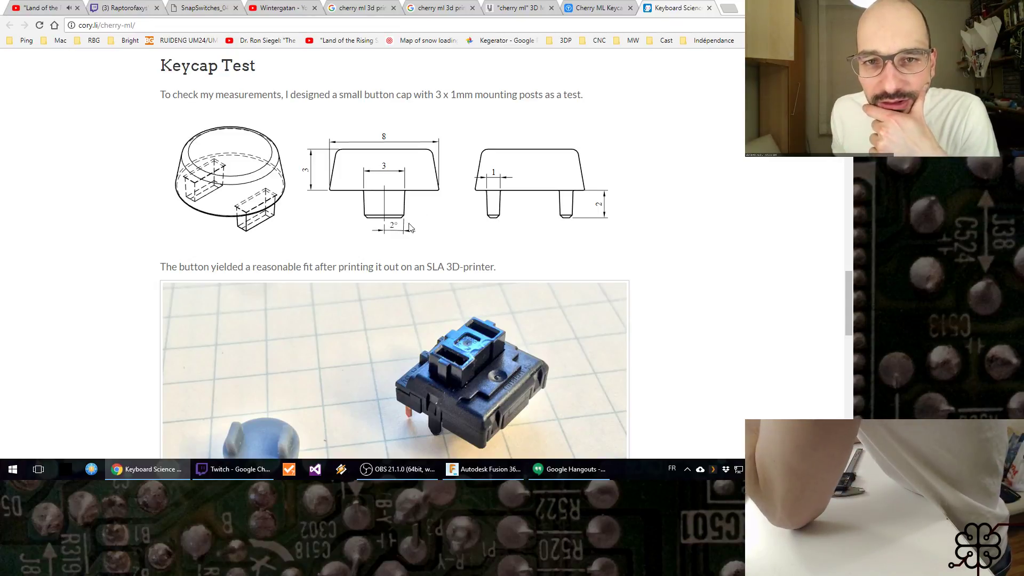
scroll(478, 224, "down", 3)
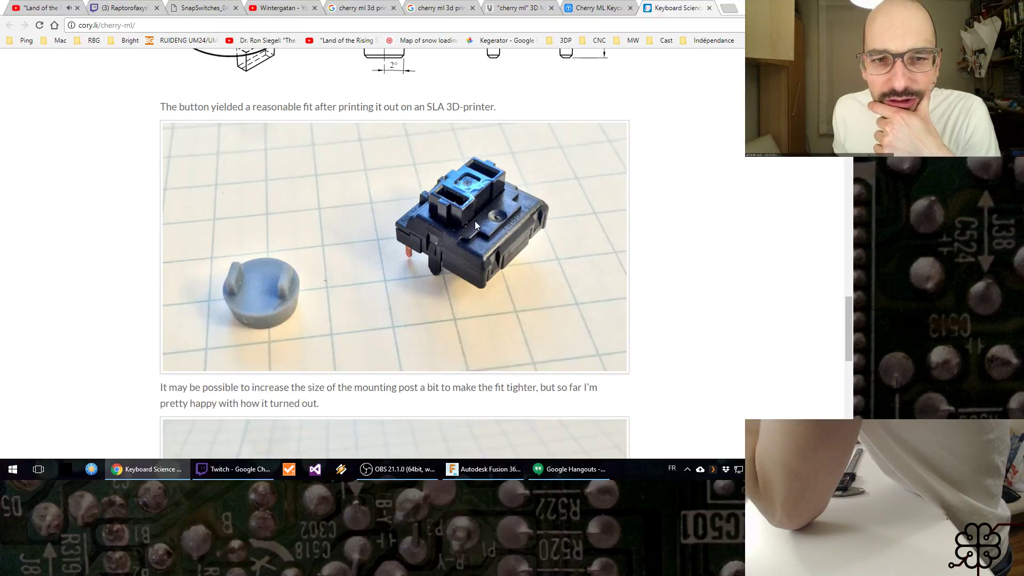
scroll(477, 213, "up", 2)
scroll(479, 215, "down", 3)
scroll(480, 205, "down", 1)
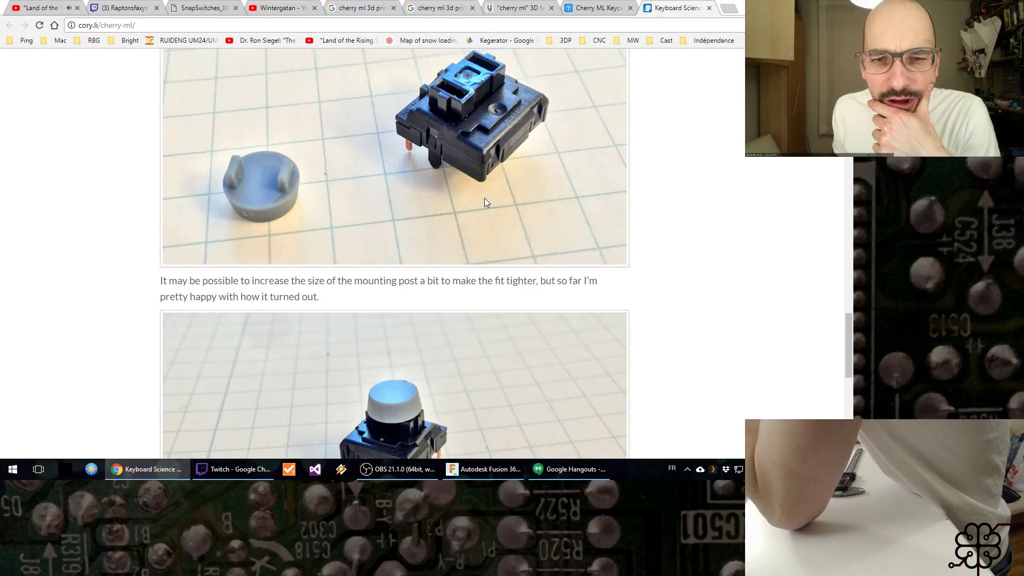
scroll(485, 200, "up", 5)
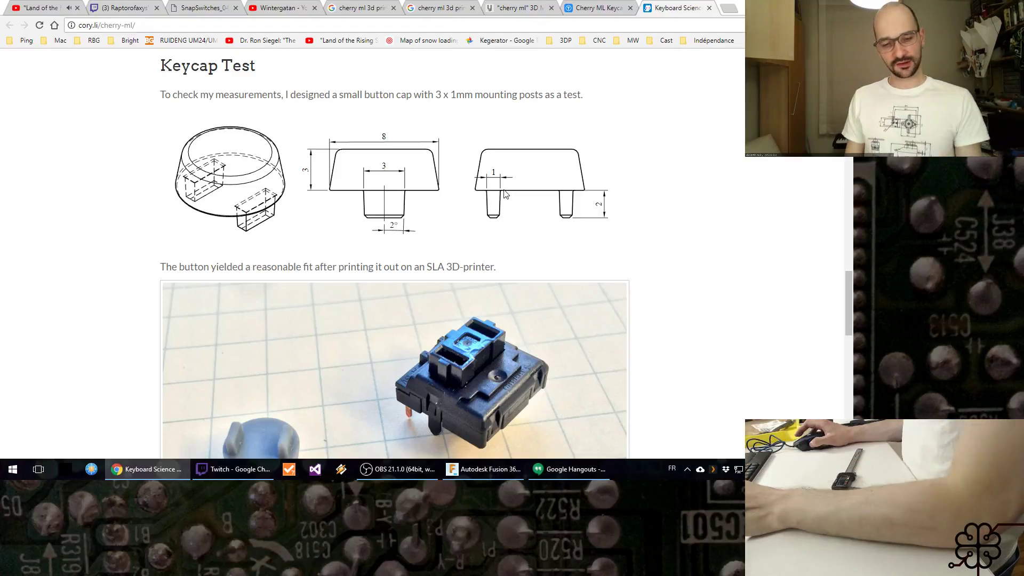
key("alt+Tab")
Step: Try a draft on one post's side face with the cap's underside as the plane, at angles of -7.3, 10.8 and -10 degrees
mouse_move(539, 336)
middle_mouse_down("shift")
mouse_move(503, 258)
mouse_move(496, 270)
mouse_move(493, 262)
middle_mouse_up("shift")
middle_click_drag(304, 180, 436, 174)
left_click(189, 76)
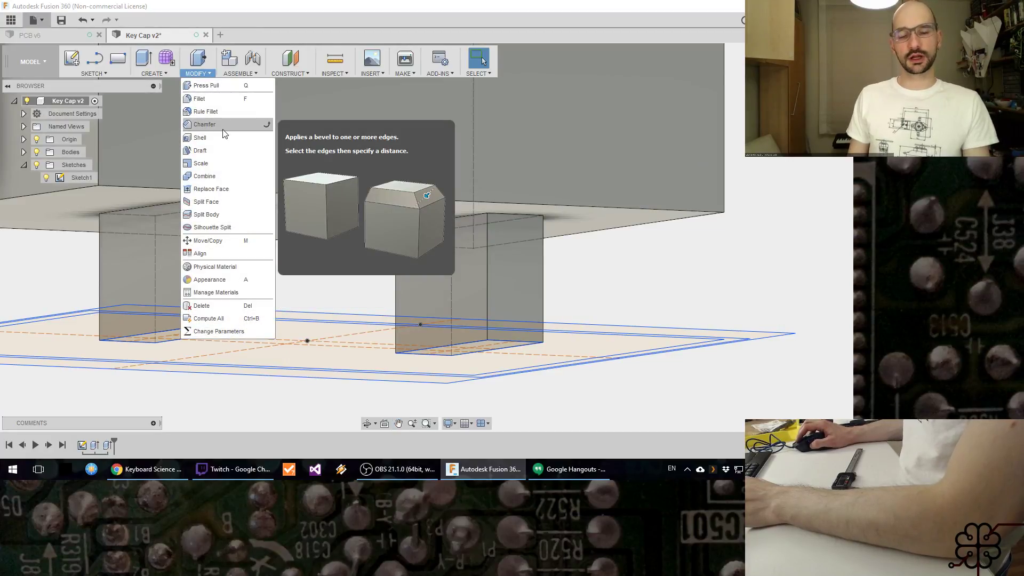
left_click(221, 150)
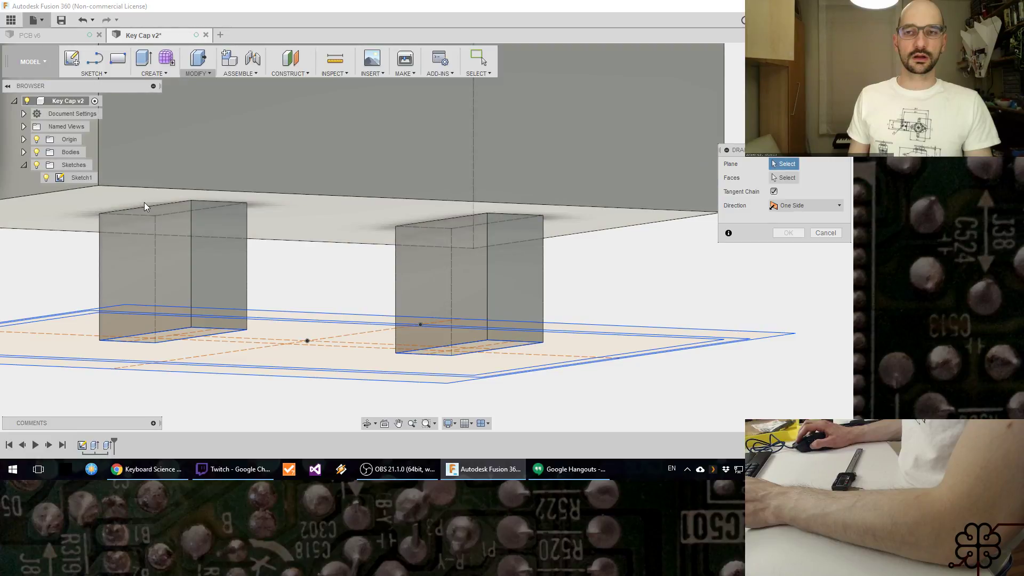
left_click(144, 203)
left_click(154, 241)
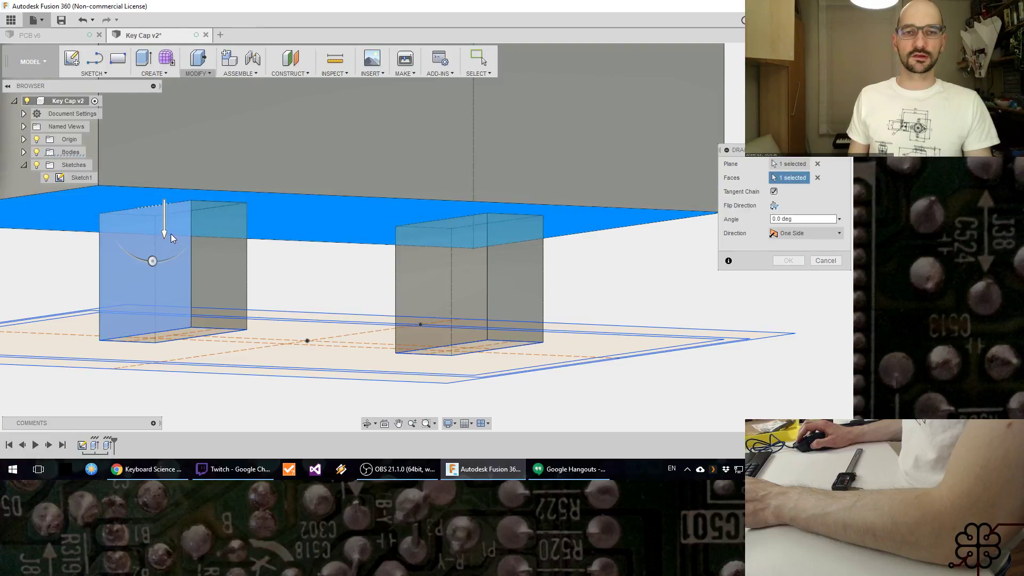
left_click(164, 233)
mouse_move(152, 261)
left_mouse_down()
mouse_move(110, 229)
mouse_move(171, 256)
mouse_move(158, 251)
left_mouse_up()
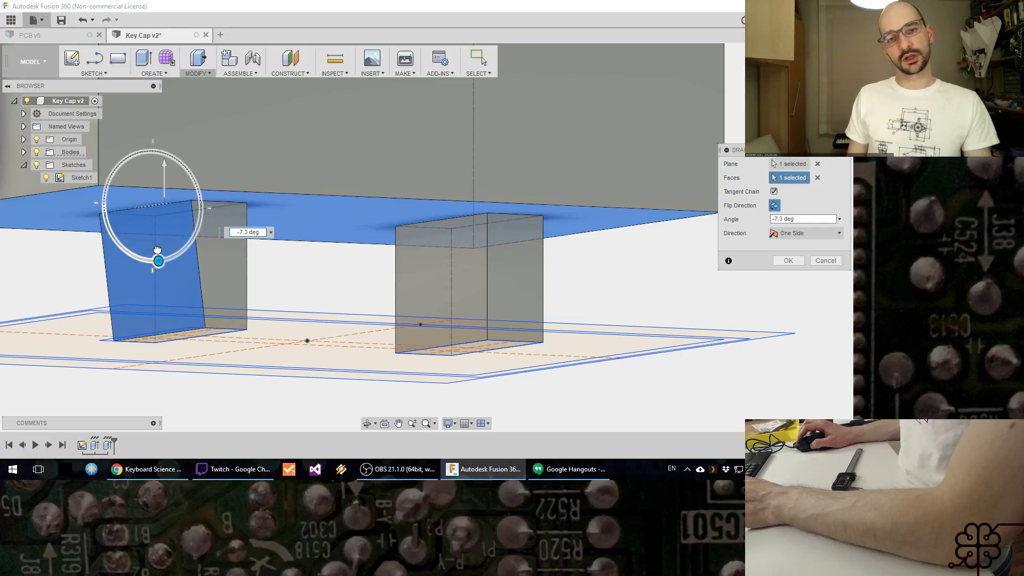
left_click_drag(158, 250, 146, 248)
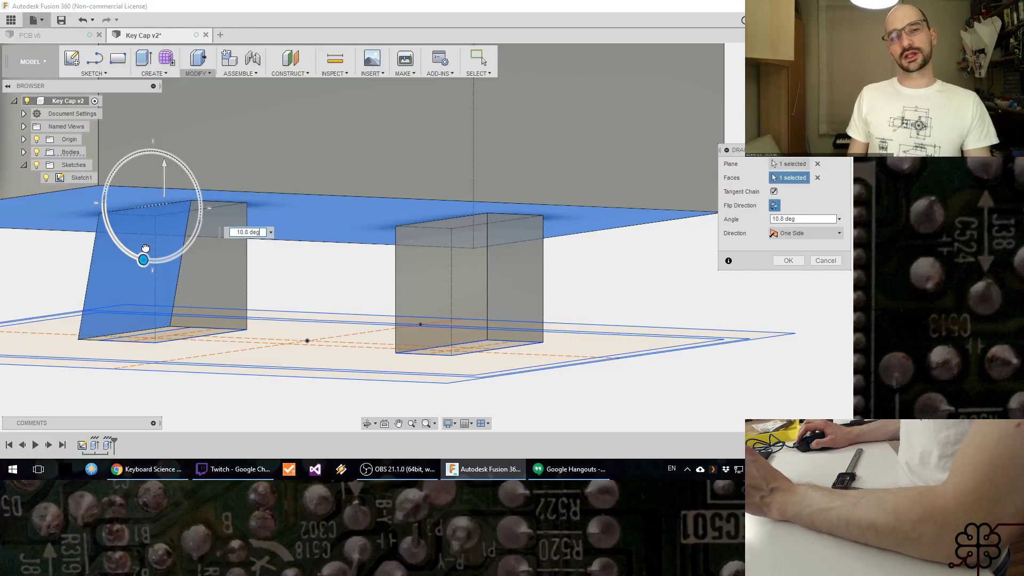
left_click_drag(145, 249, 159, 245)
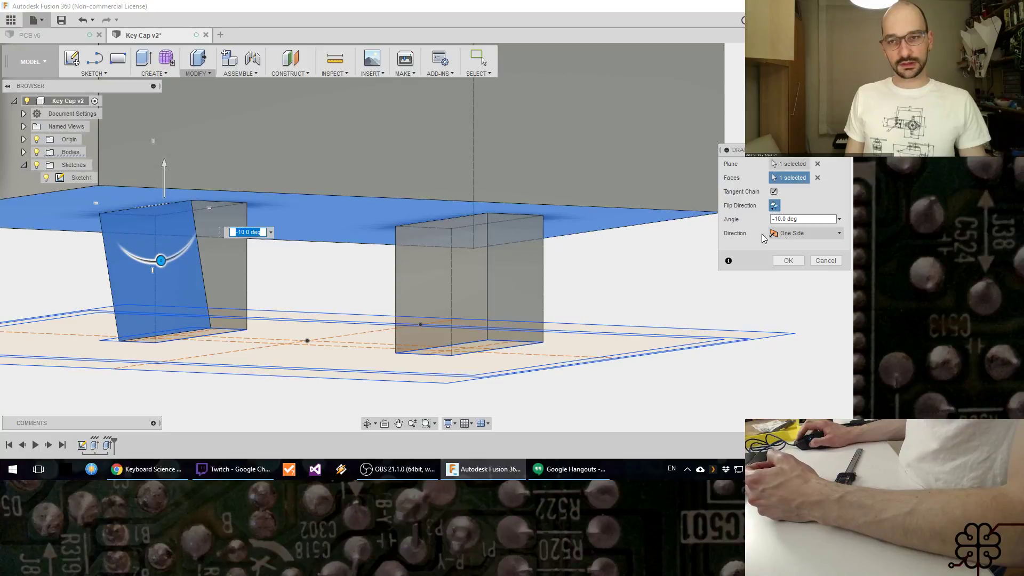
left_click(825, 260)
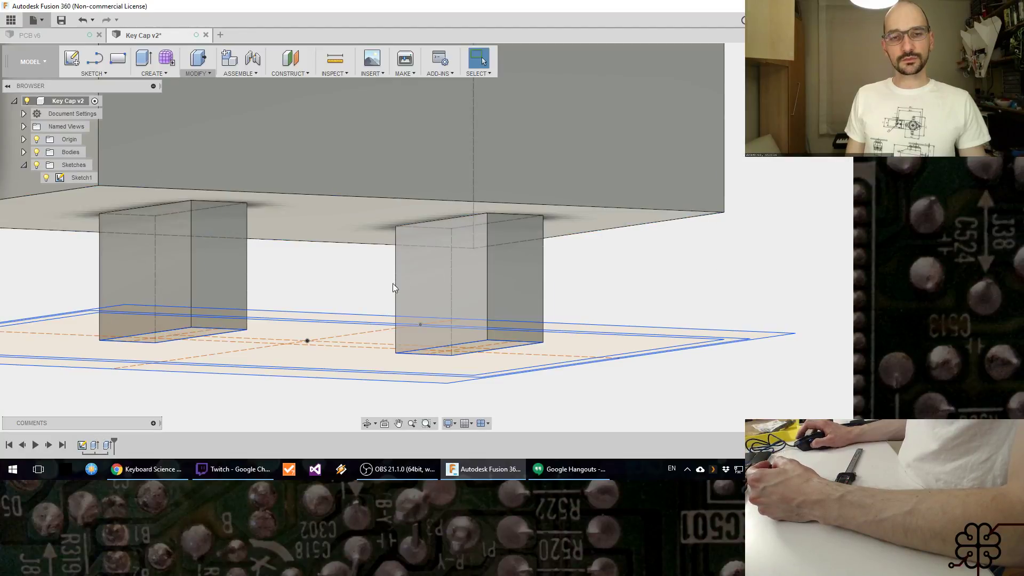
mouse_move(350, 283)
middle_mouse_down()
mouse_move(338, 284)
mouse_move(350, 269)
middle_mouse_up()
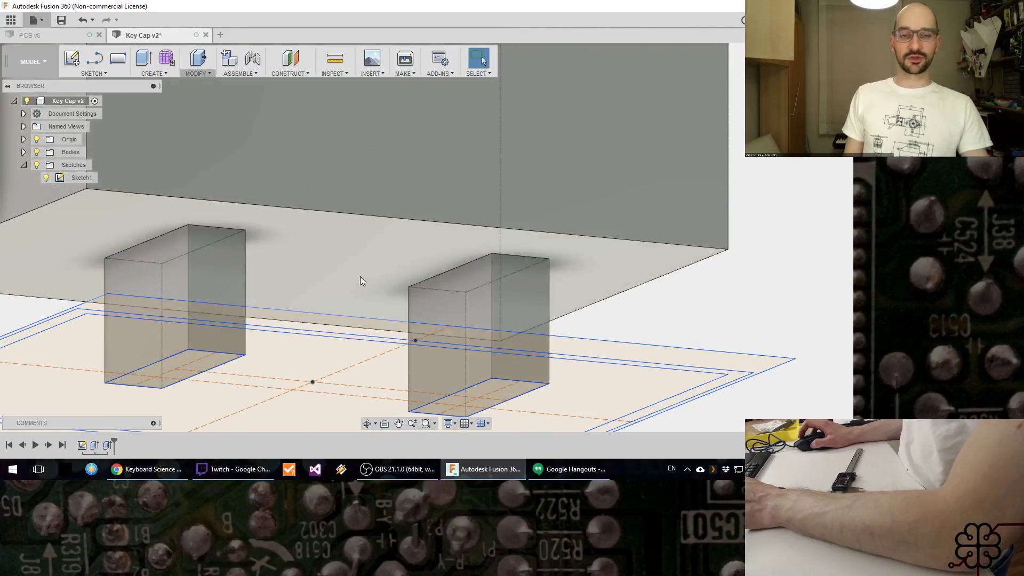
Step: Hide all sketches so only the solid cap with its posts is shown from above
scroll(352, 297, "down", 4)
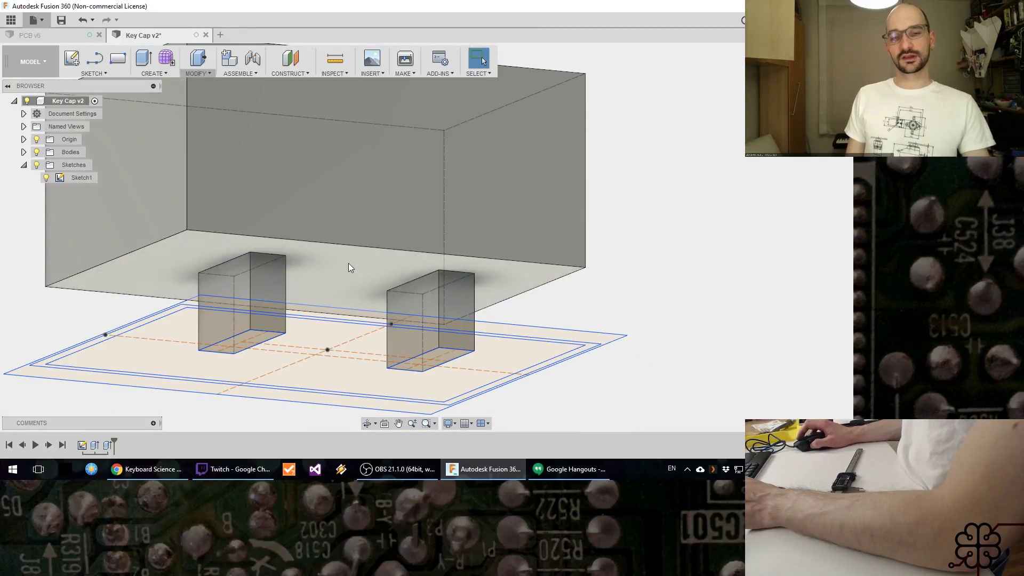
mouse_move(359, 235)
middle_mouse_down("shift")
mouse_move(384, 217)
mouse_move(388, 263)
mouse_move(471, 274)
mouse_move(512, 297)
mouse_move(702, 267)
mouse_move(661, 274)
mouse_move(498, 240)
middle_mouse_up("shift")
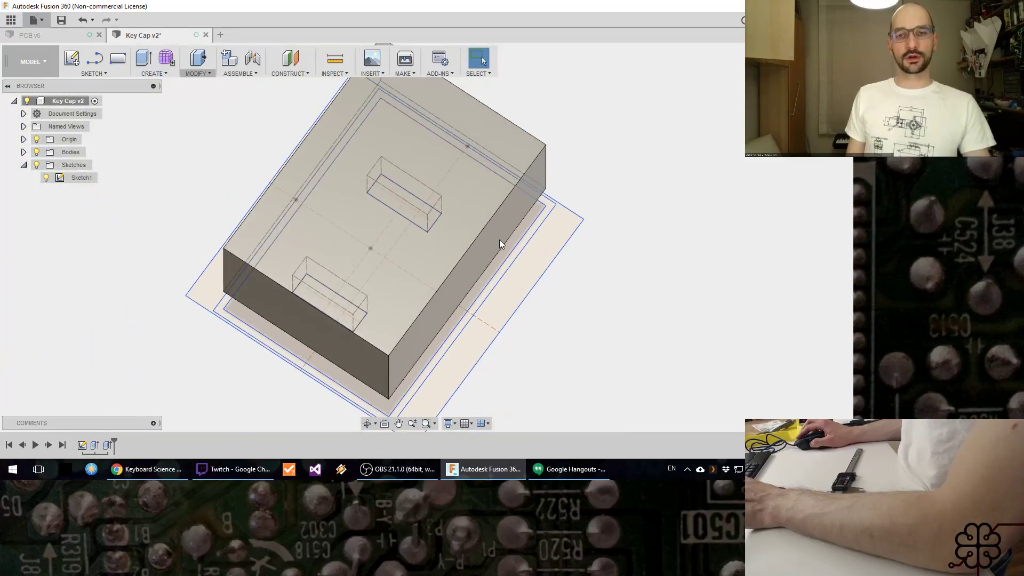
left_click(36, 165)
middle_click_drag(390, 282, 378, 320)
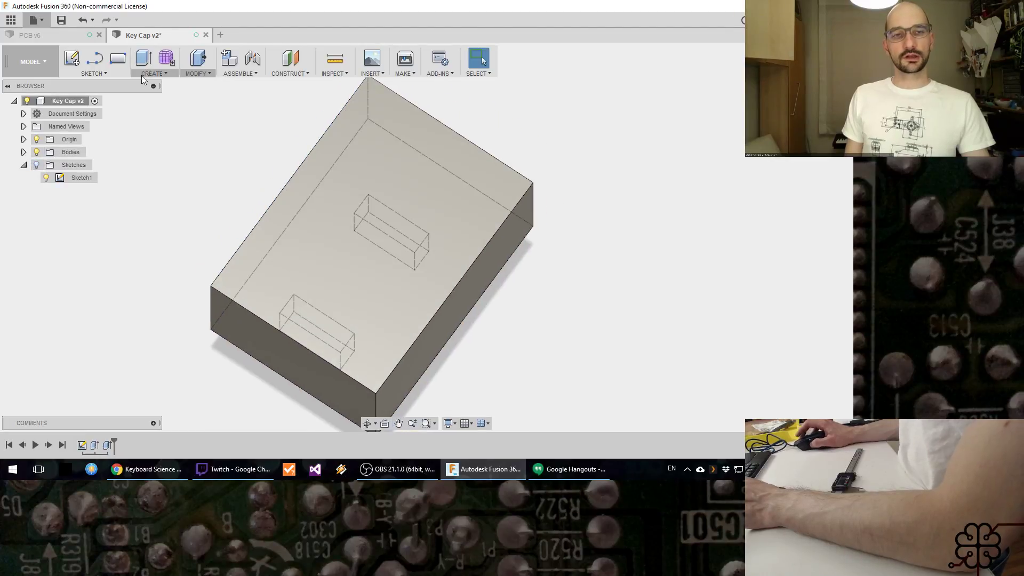
Step: Fillet the four edges around the cap's top face with a constant radius of 0.5 mm
left_click(95, 74)
left_click(192, 74)
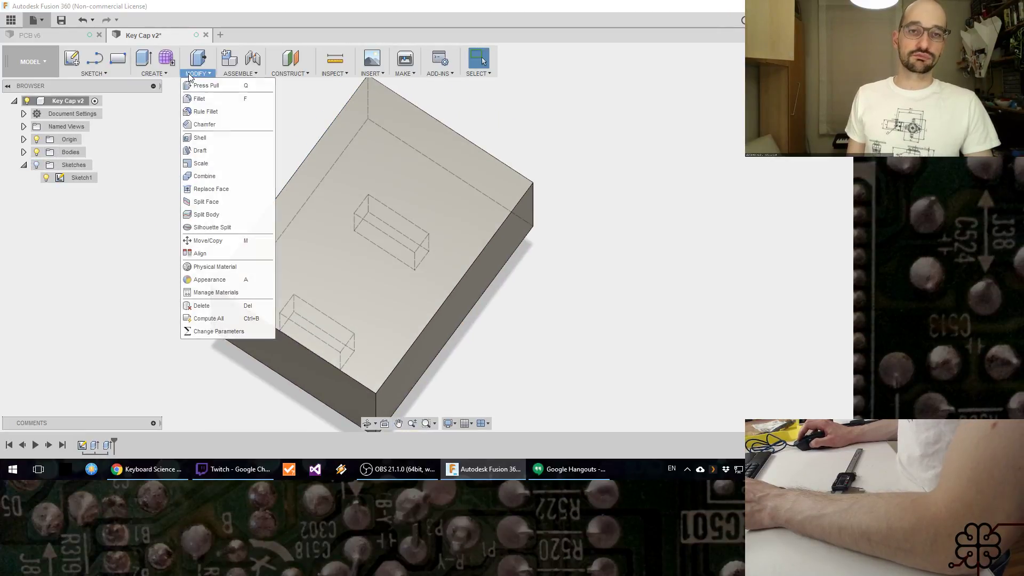
left_click(201, 98)
left_click(304, 159)
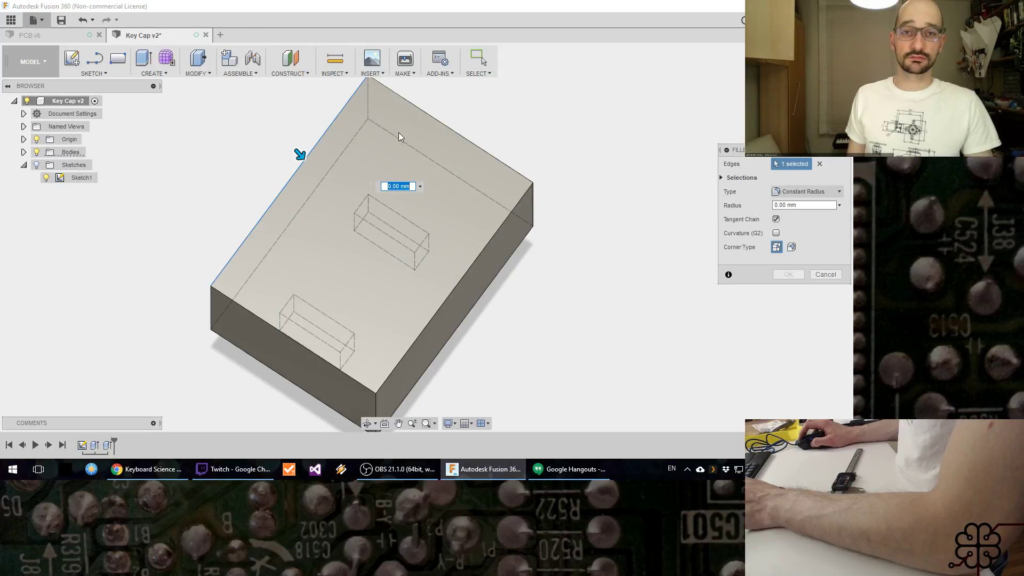
left_click(419, 109)
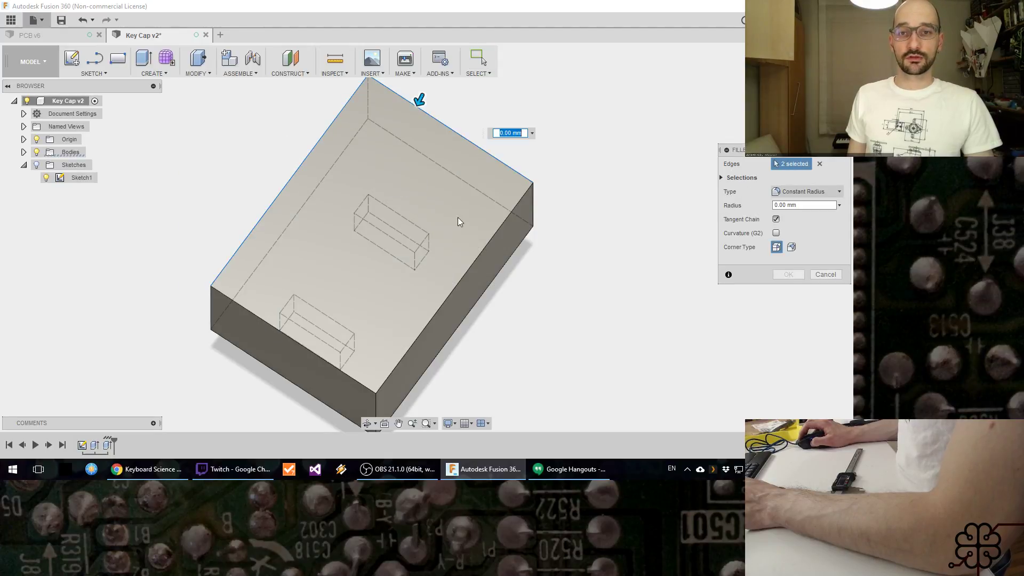
left_click(476, 254)
left_click(255, 317)
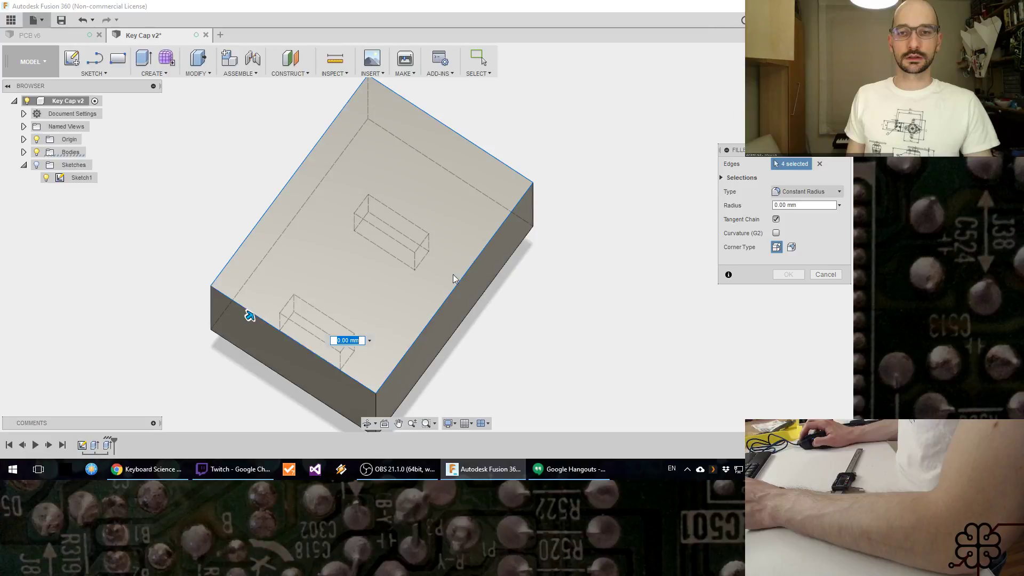
type(".5")
key("Return")
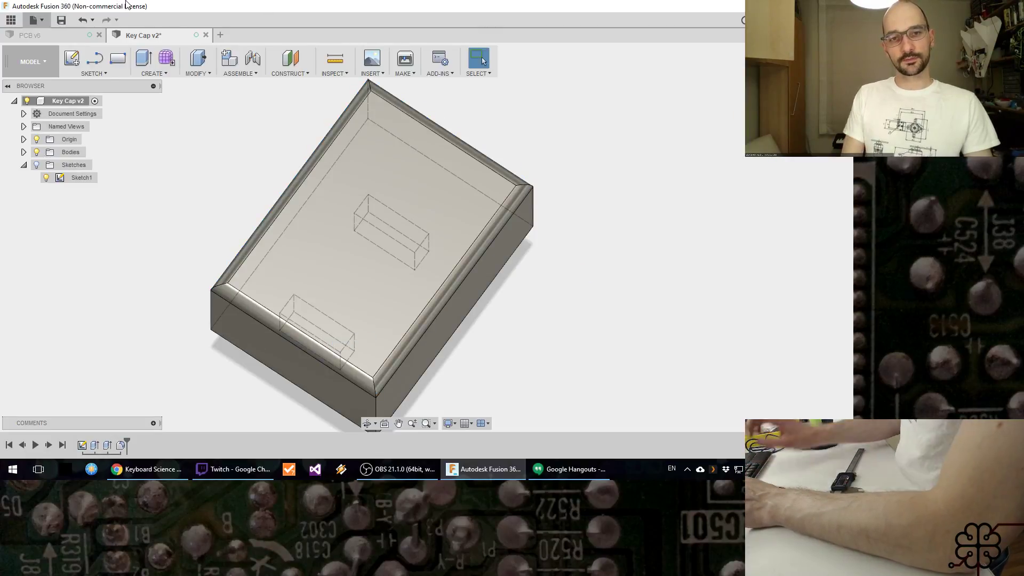
Step: Edit the top edge fillet, trying a radius of 0.2 mm and settling on 0.3 mm
middle_click_drag(544, 259, 496, 245, "shift")
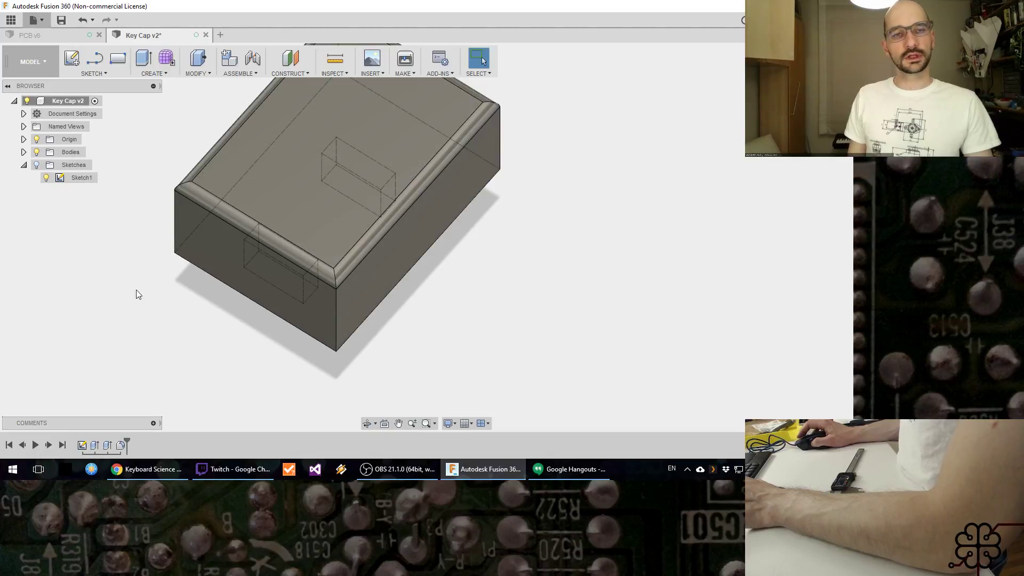
right_click(121, 445)
left_click(160, 354)
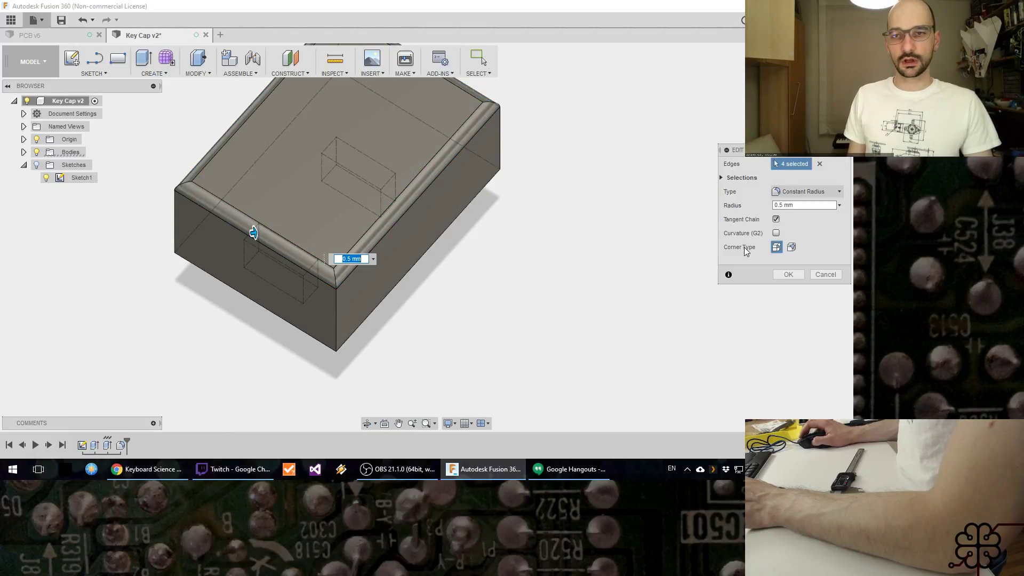
left_click(790, 205)
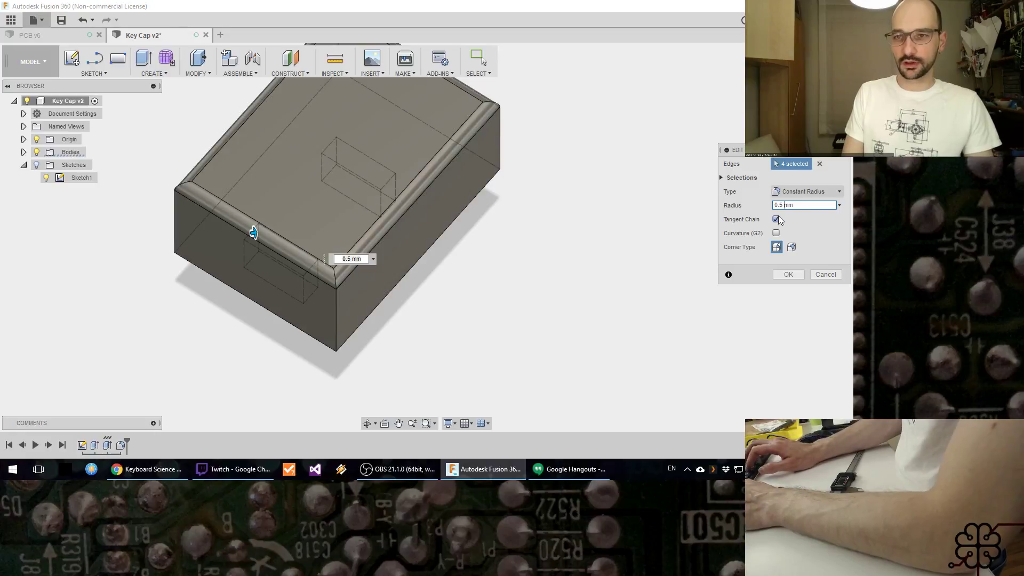
key("BackSpace")
type("2")
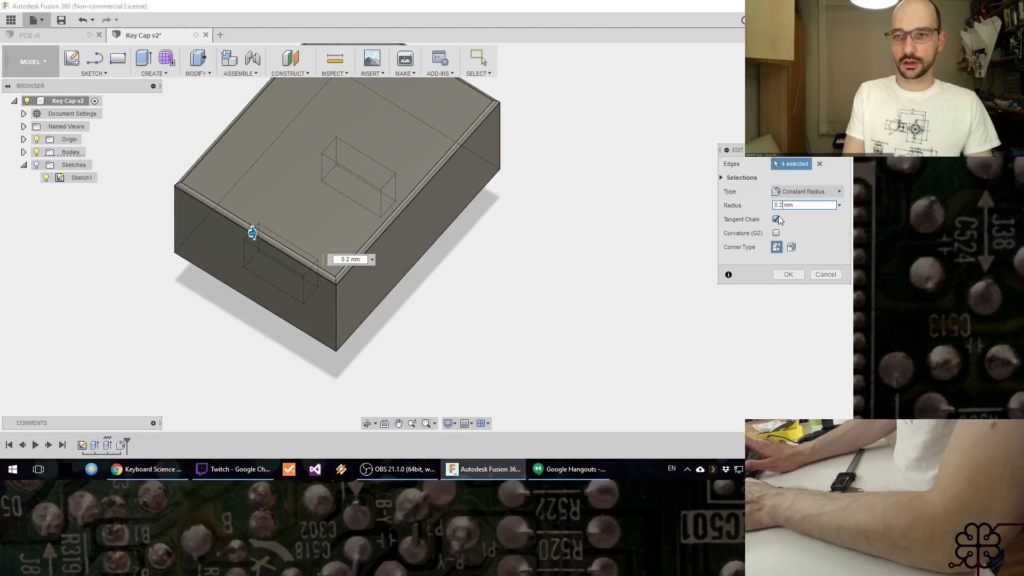
key("BackSpace")
type("3")
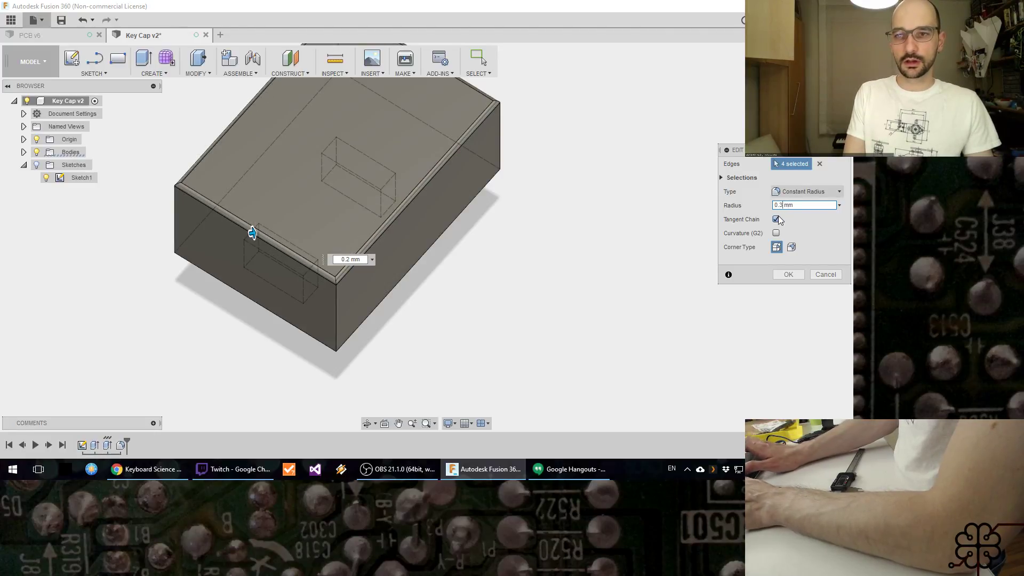
key("Tab")
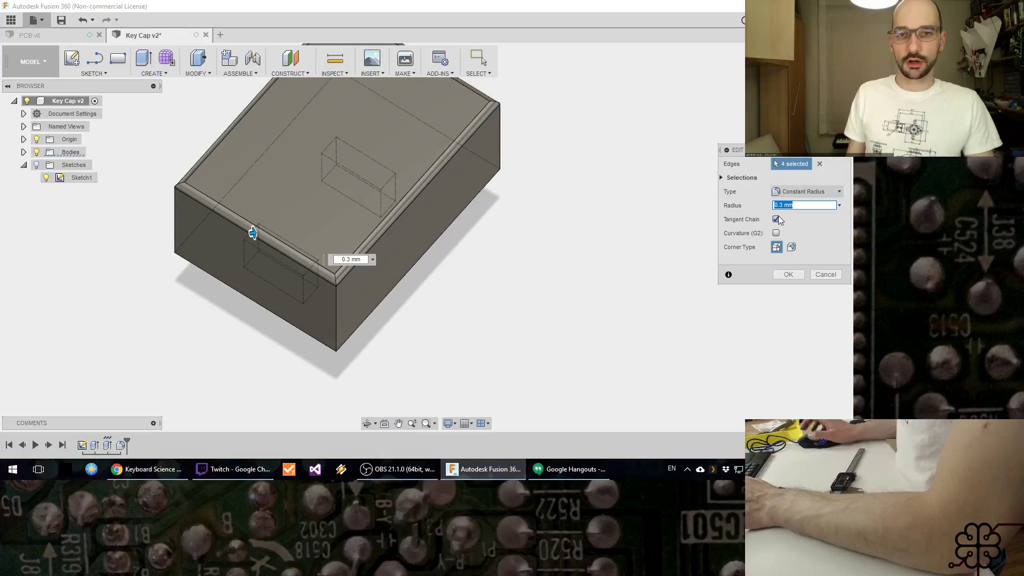
left_click(787, 274)
Step: Save the key cap design as a new version with the description "User Saved"
middle_click_drag(580, 291, 525, 284, "shift")
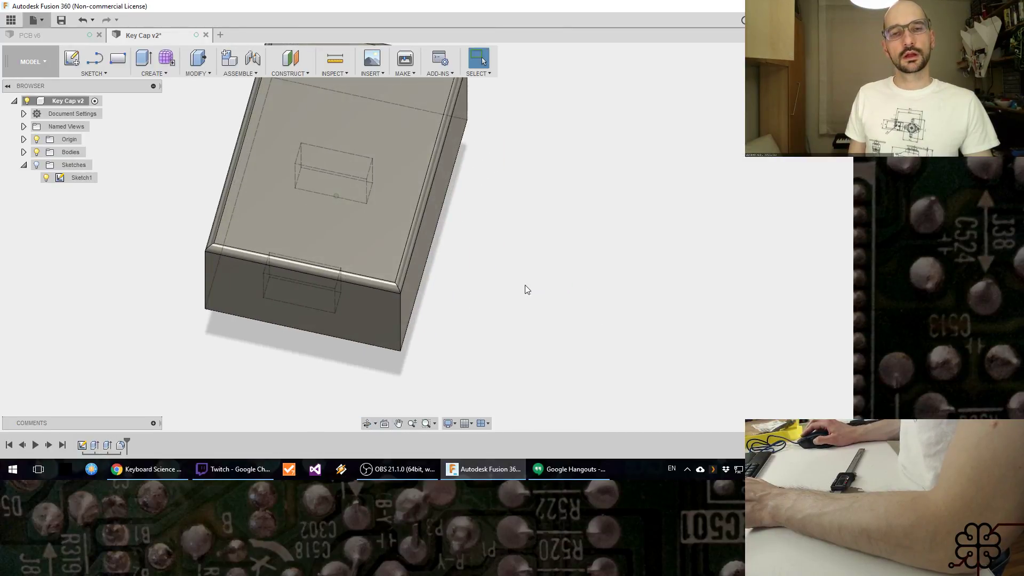
middle_click_drag(552, 218, 564, 256)
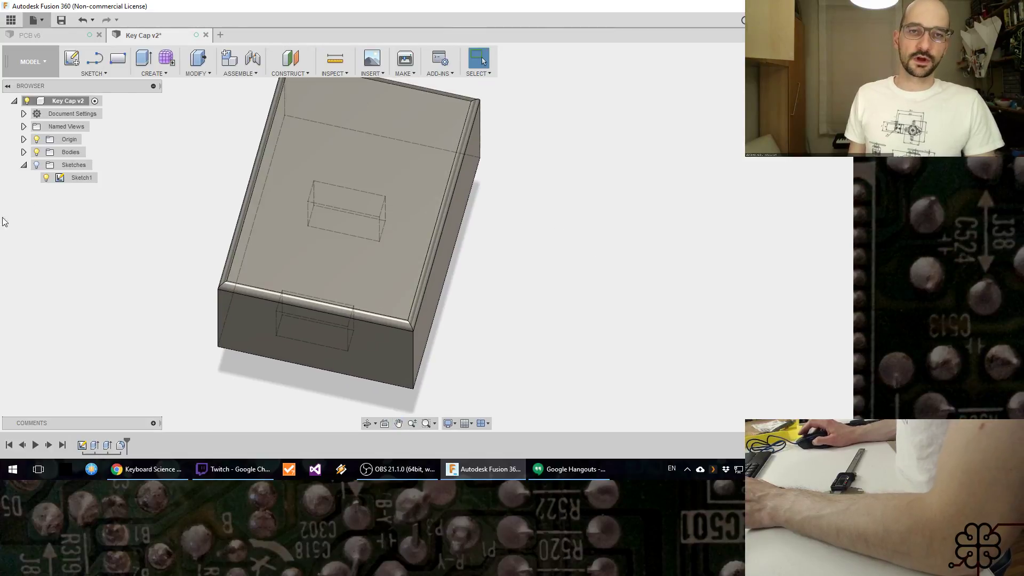
left_click(60, 20)
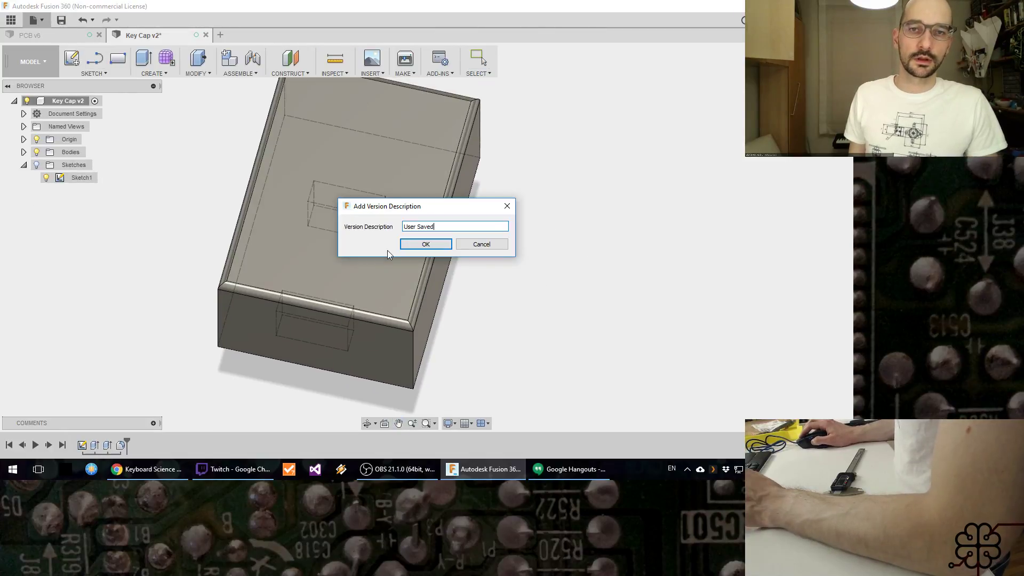
left_click(415, 247)
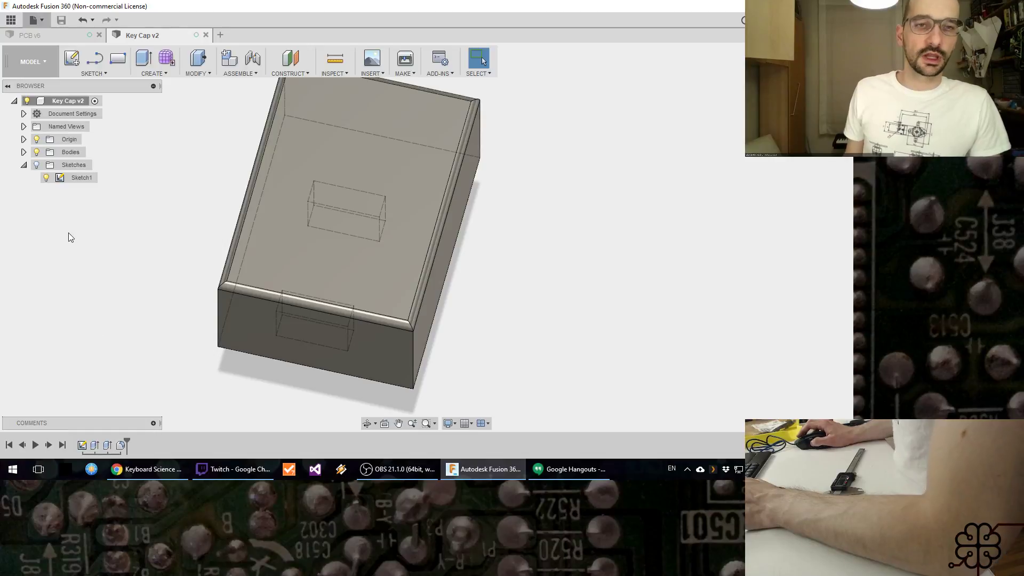
Step: Place sketch text reading F1 on the cap's top face, between the two posts
left_click(94, 73)
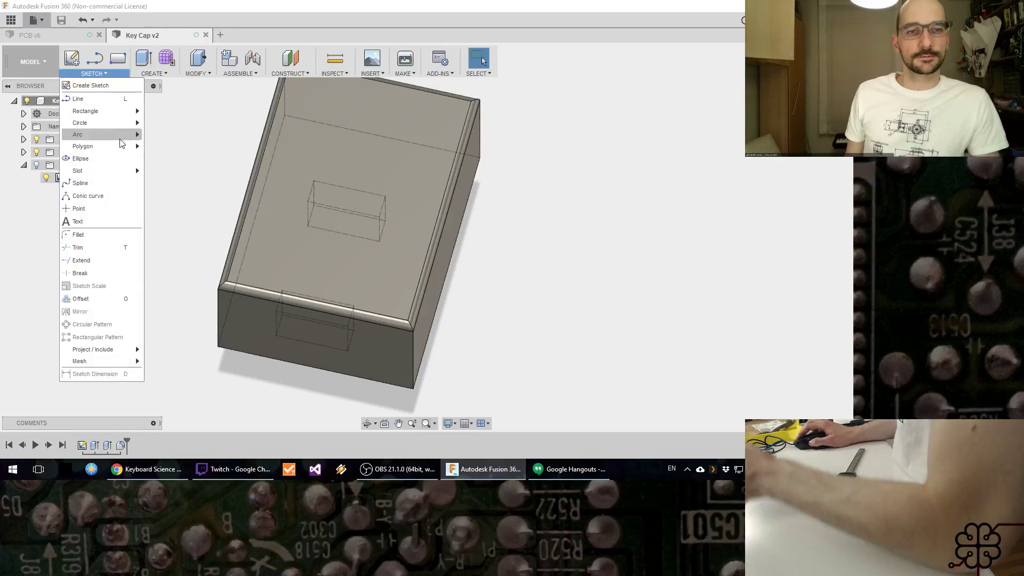
left_click(119, 222)
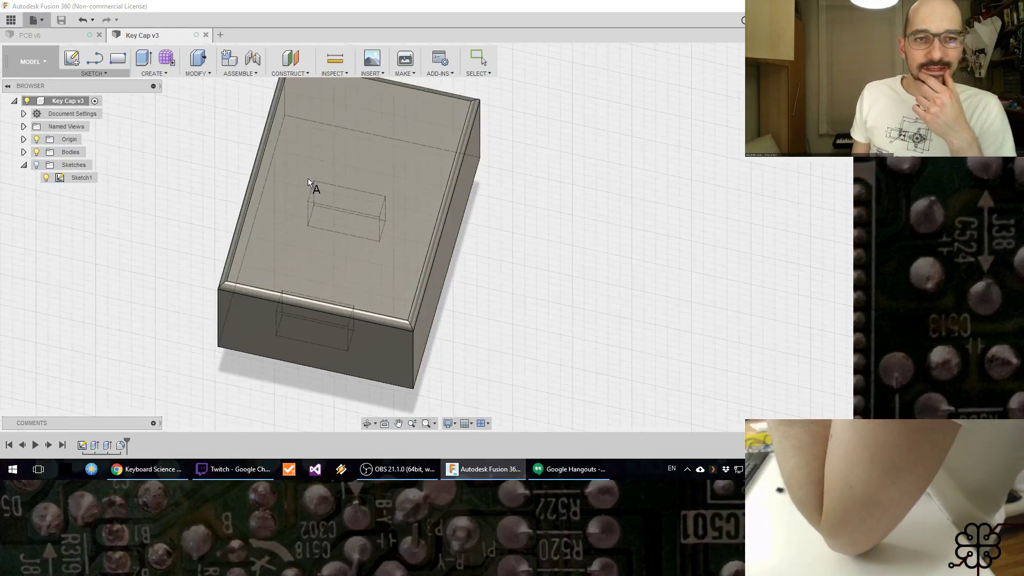
left_click(345, 160)
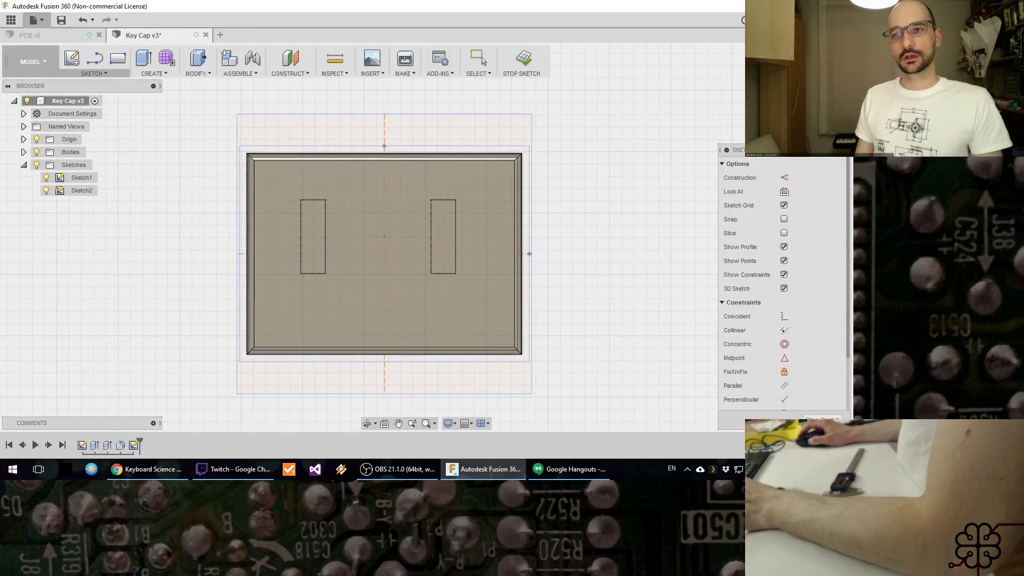
left_click(835, 57)
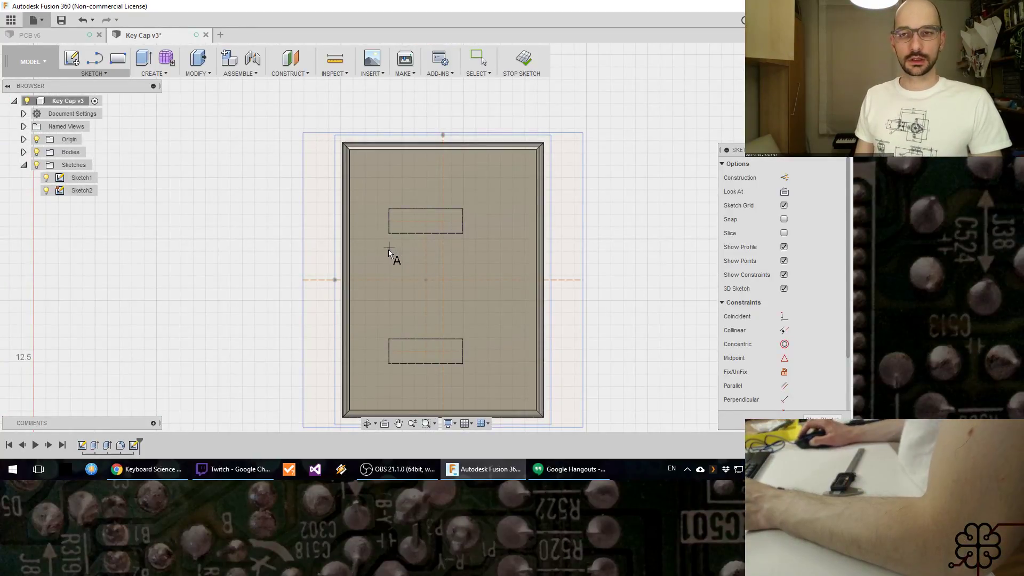
left_click(387, 253)
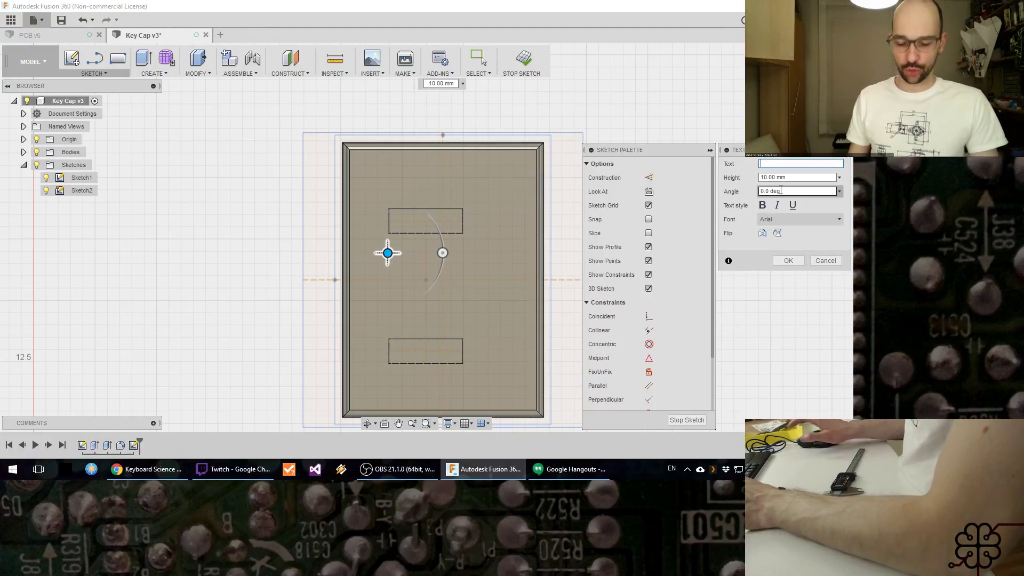
type("F")
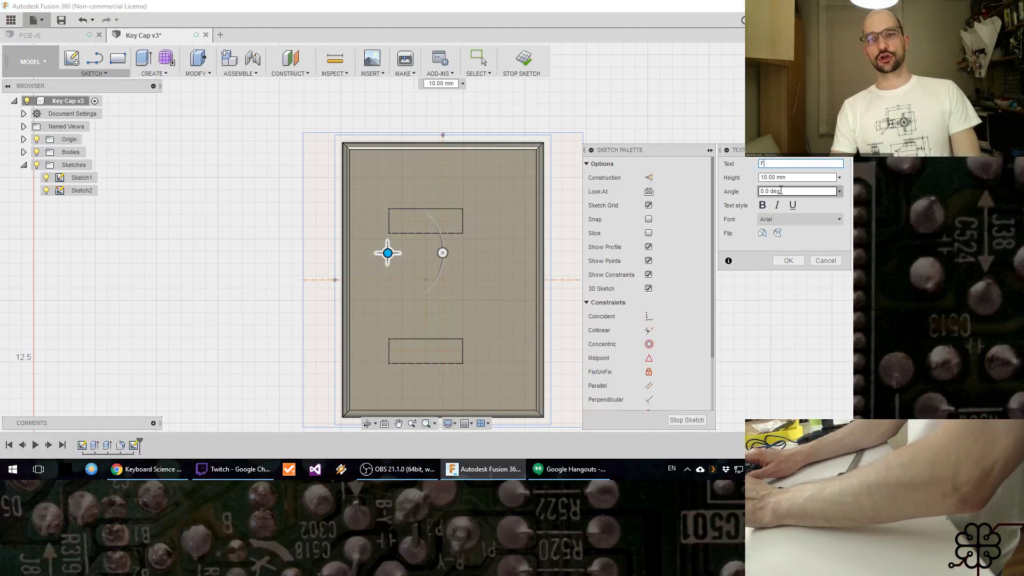
type("1")
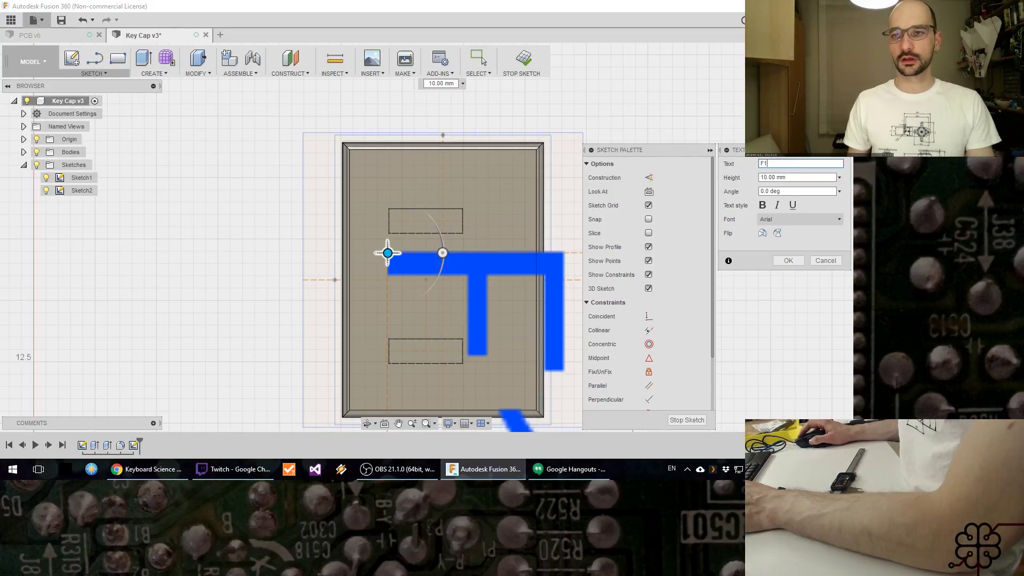
Step: Set the F1 text's angle to 180 degrees
left_click(835, 59)
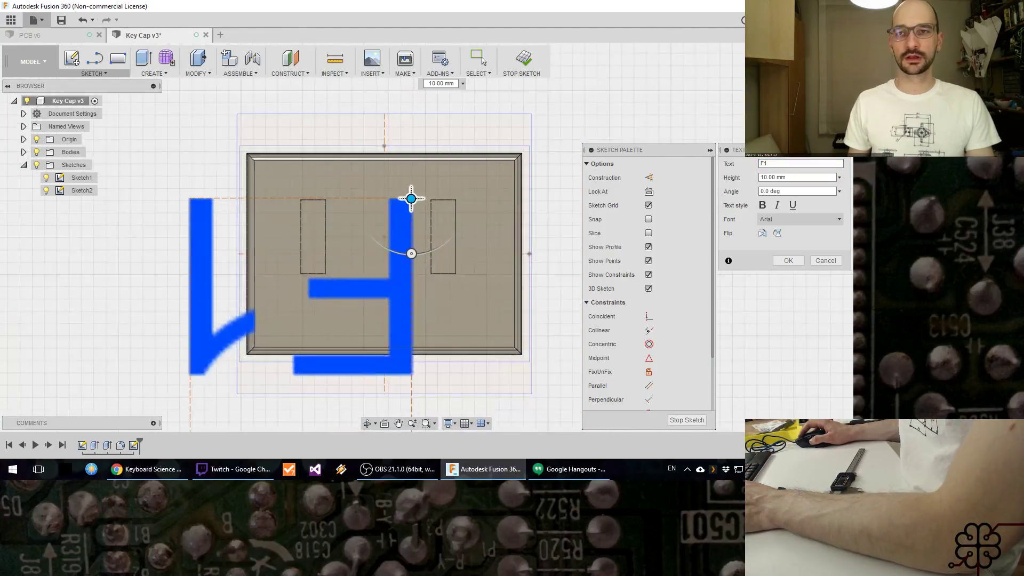
left_click(795, 55)
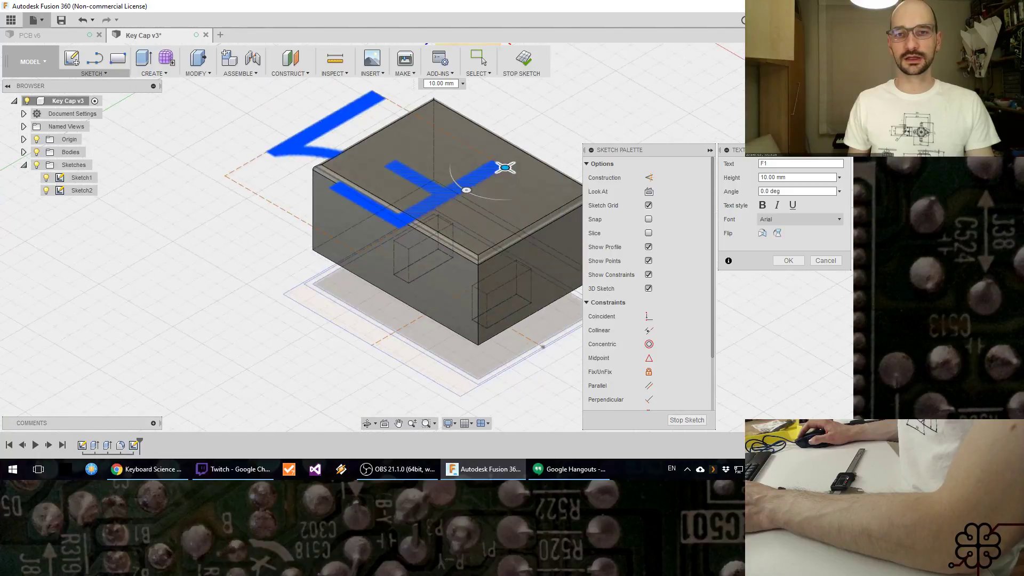
middle_click_drag(474, 165, 388, 226)
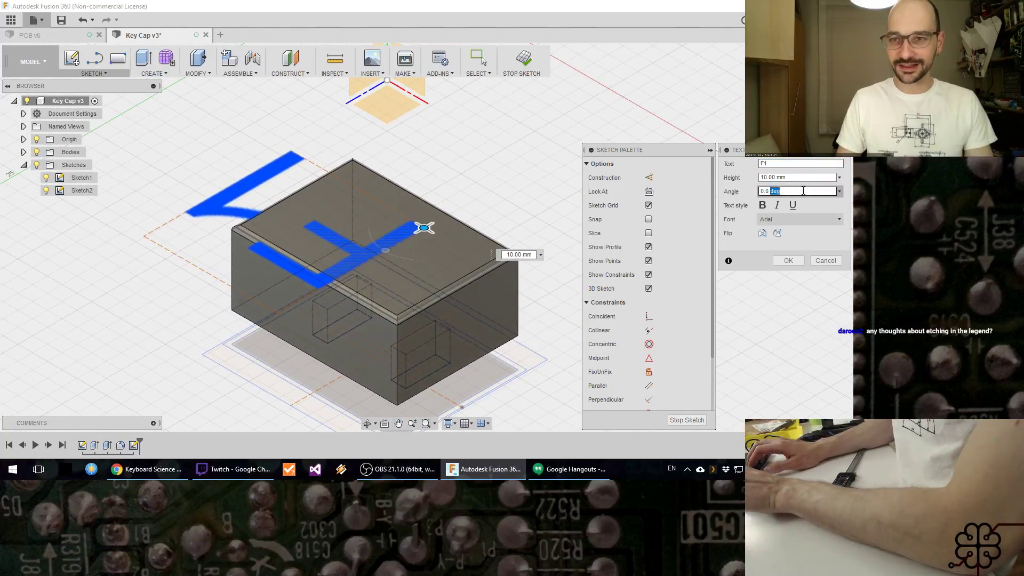
key("ctrl+a")
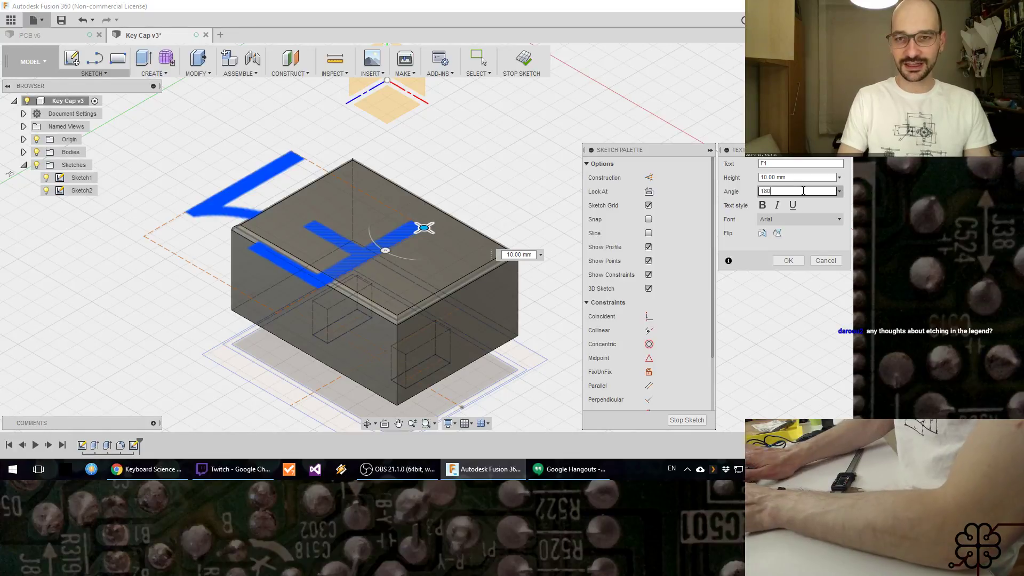
type("180")
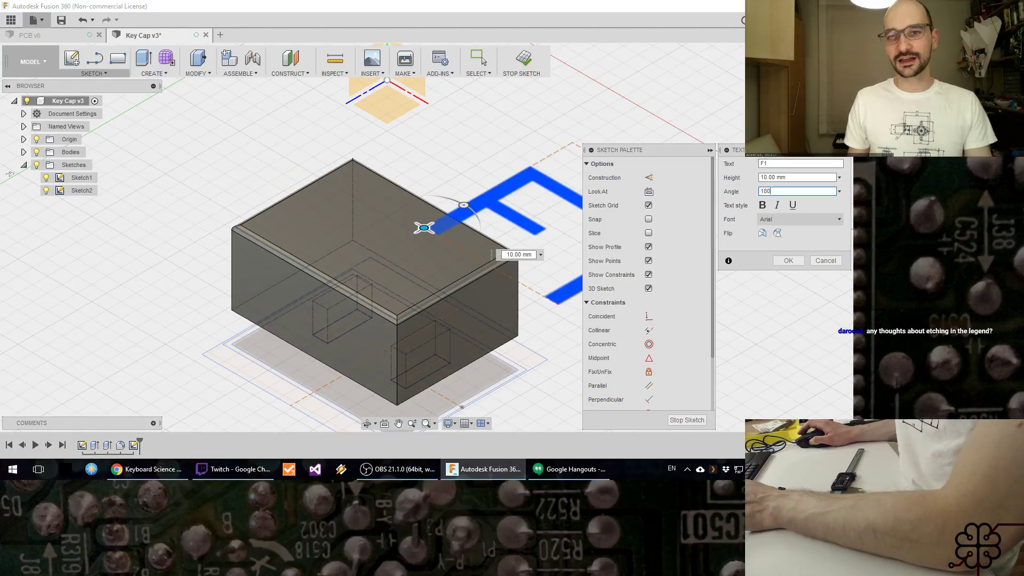
Step: Change the F1 text's font to Consolas
left_click(839, 220)
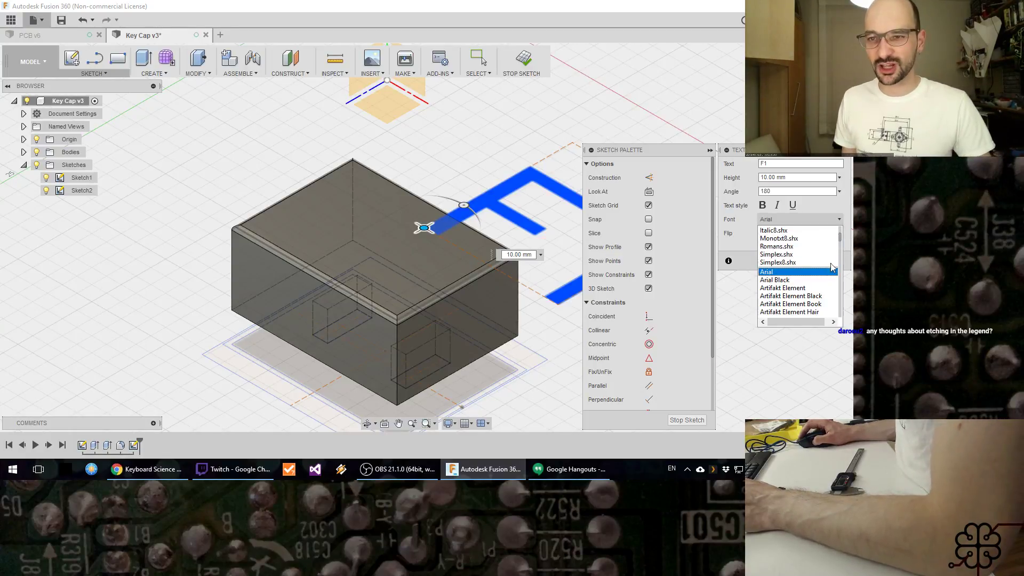
left_click_drag(842, 243, 835, 260)
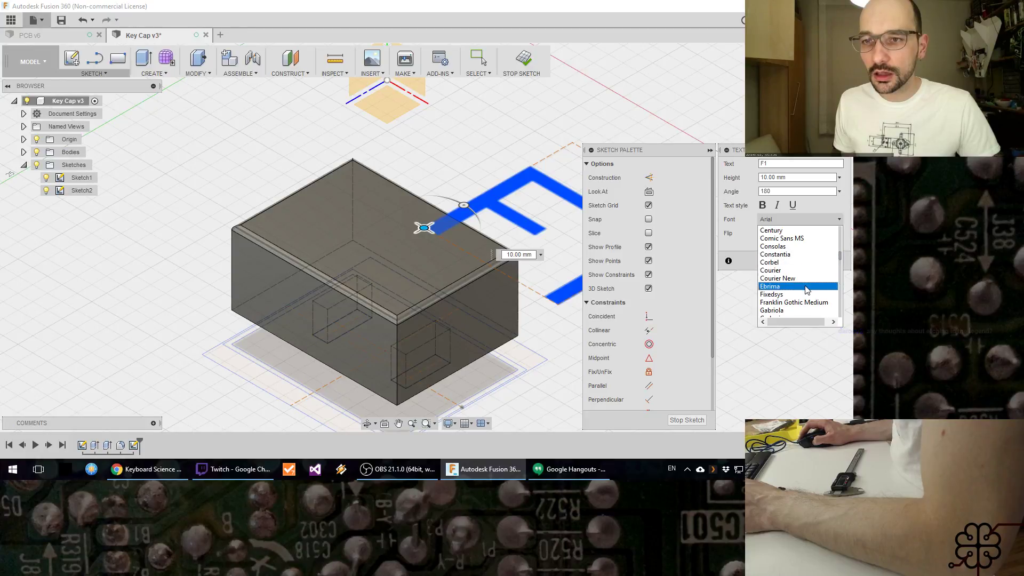
left_click(810, 246)
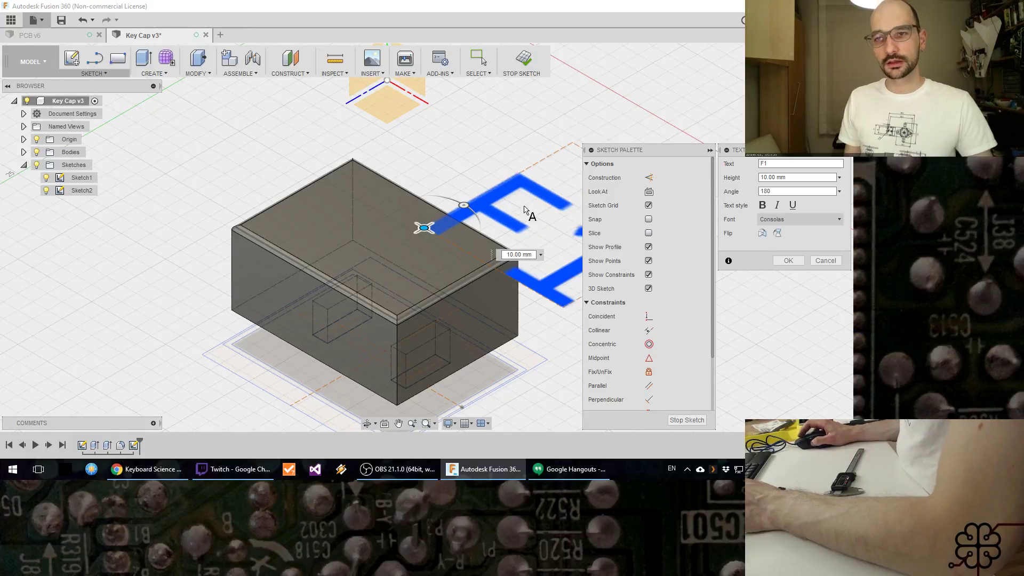
Step: Move the F1 text onto the cap's top face, set its angle to 90 degrees and start it near the long edge
mouse_move(423, 228)
left_mouse_down()
mouse_move(304, 243)
mouse_move(260, 225)
left_mouse_up()
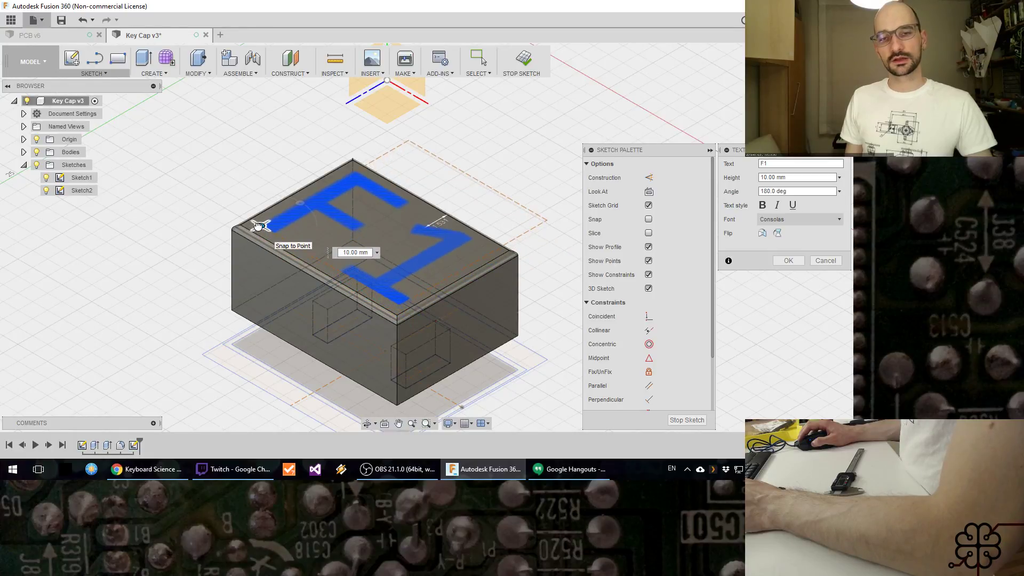
left_click(788, 178)
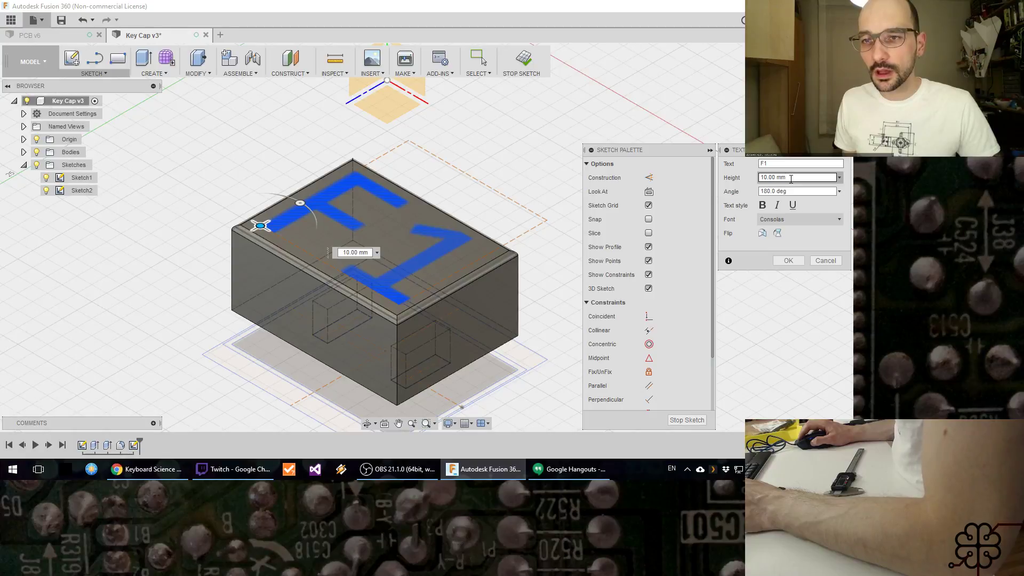
type("90")
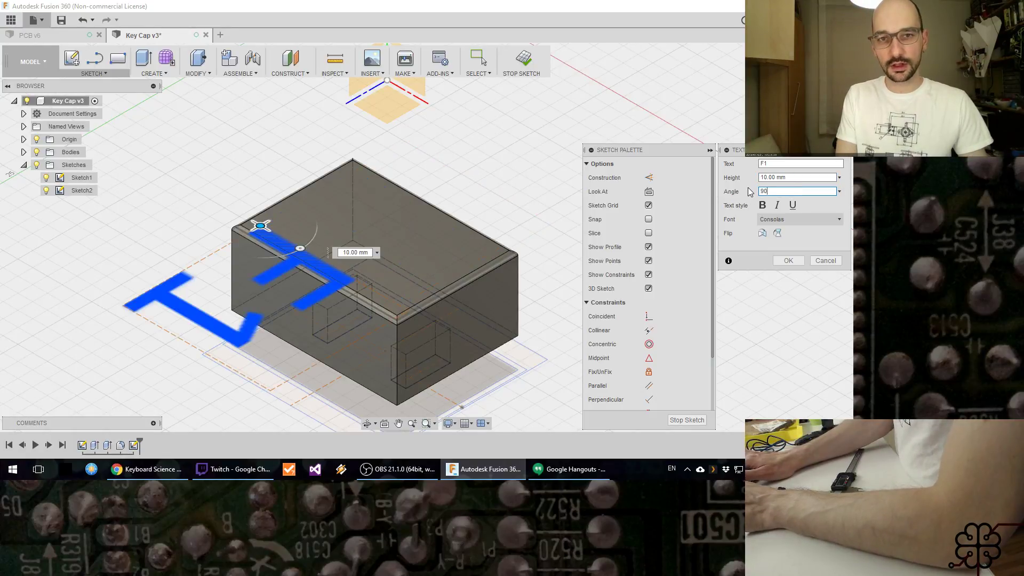
middle_click_drag(424, 256, 341, 279, "shift")
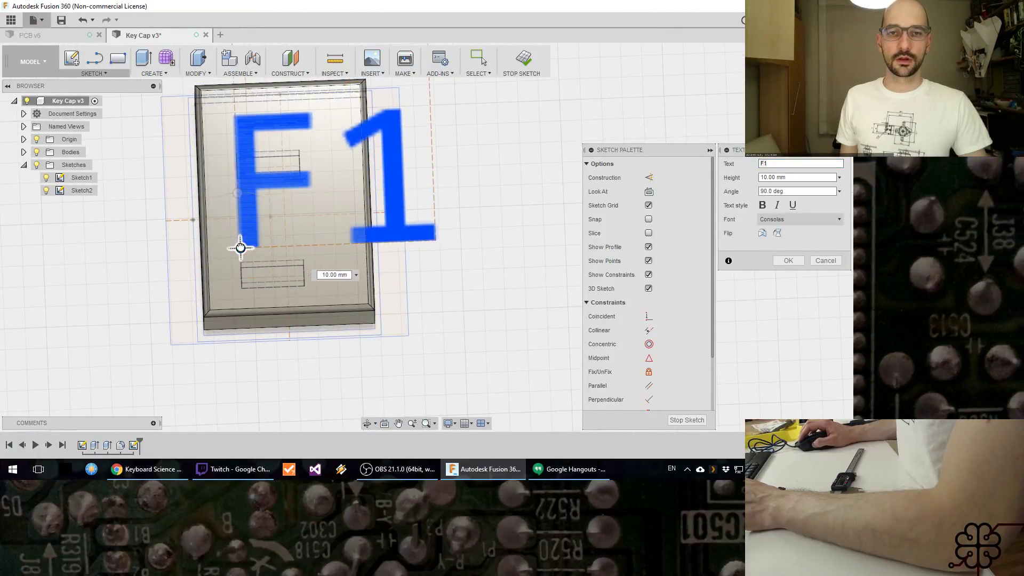
left_click(217, 250)
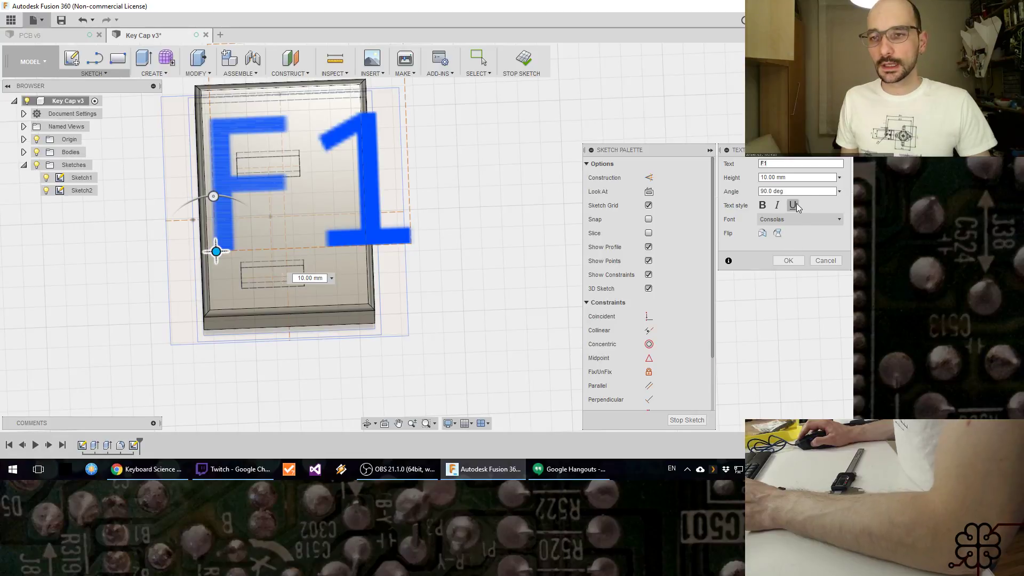
Step: Set the F1 text's height to 7 mm and place it on the upper half of the cap's top face
left_click(805, 179)
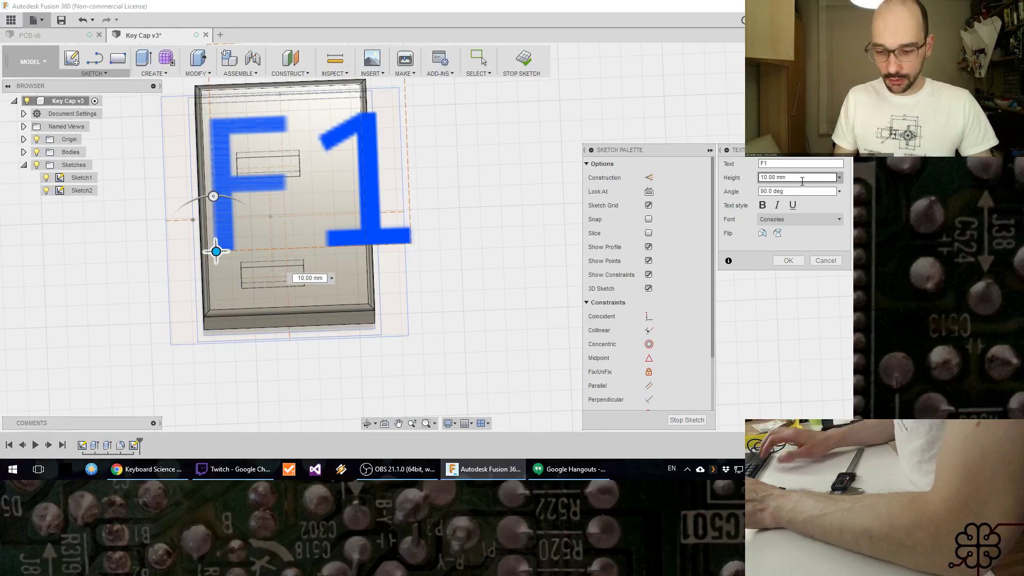
key("ctrl+shift+Left")
key("ctrl+shift+Left")
key("ctrl+shift+Left")
key("ctrl+shift+Left")
type("8")
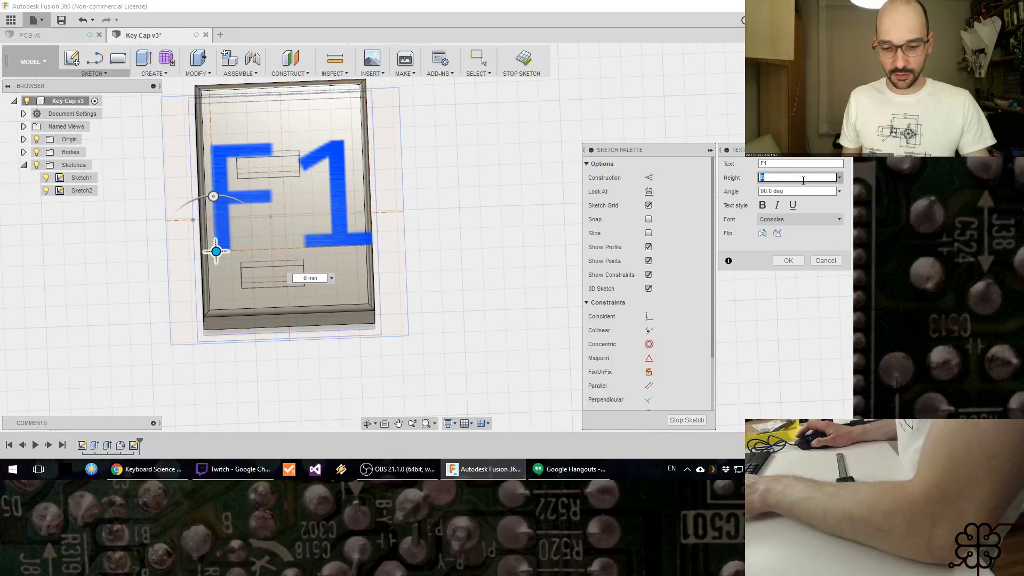
type("7")
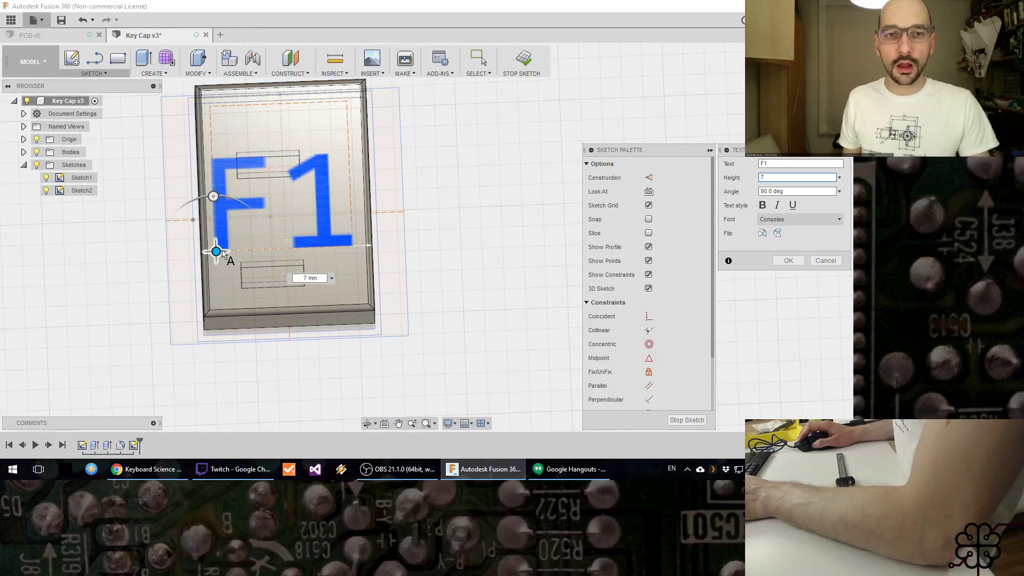
left_click_drag(216, 249, 221, 208)
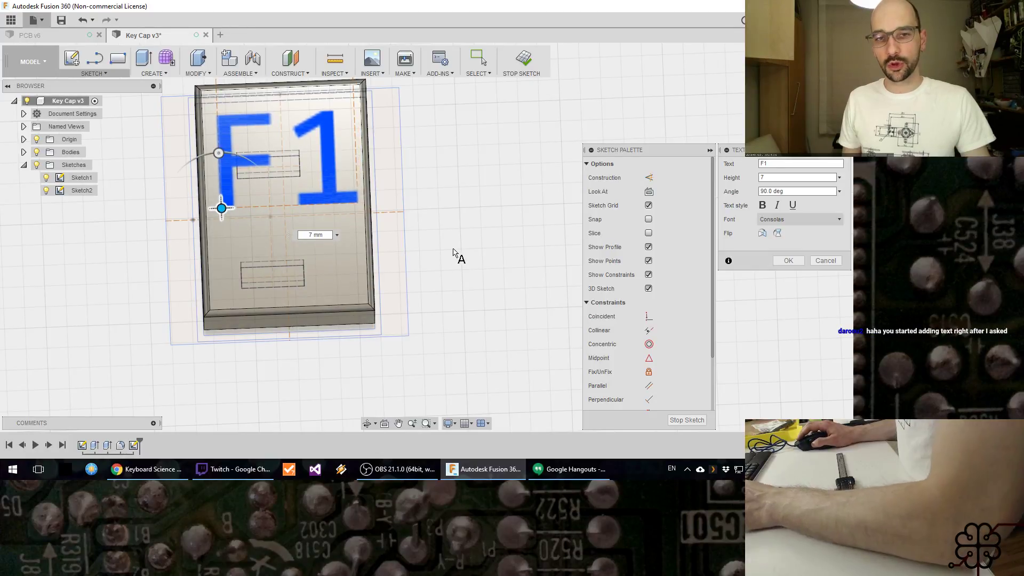
left_click(787, 260)
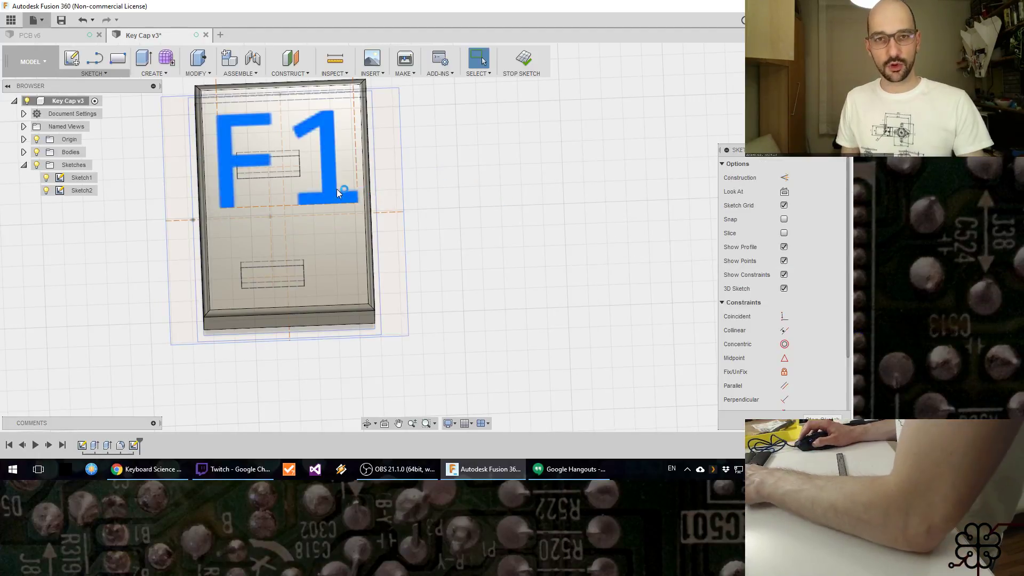
Step: Hide Sketch1 and project the outline of the cap's top face into the text sketch
left_click(333, 191)
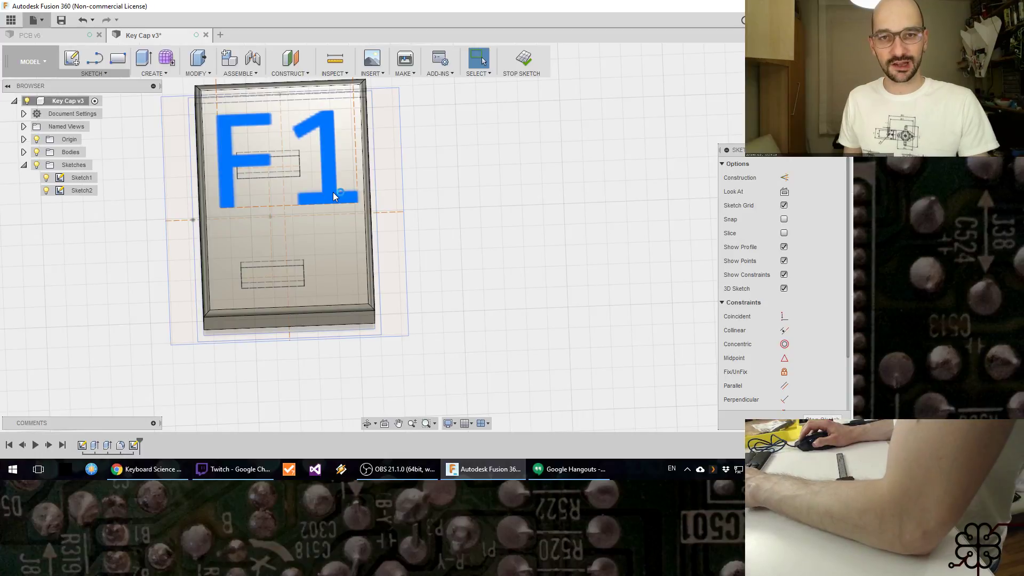
left_click(36, 166)
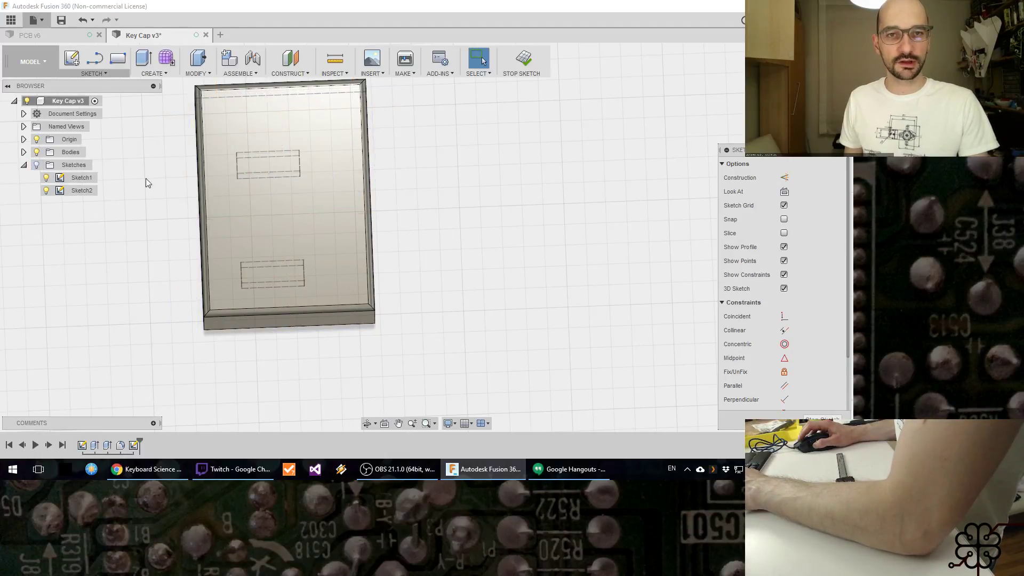
left_click(37, 165)
key("p")
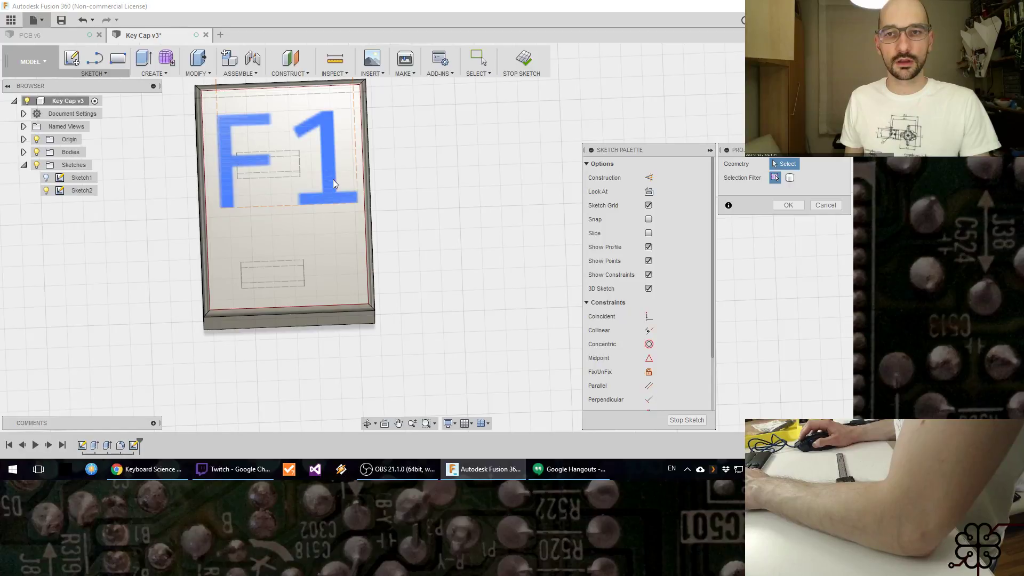
left_click(333, 180)
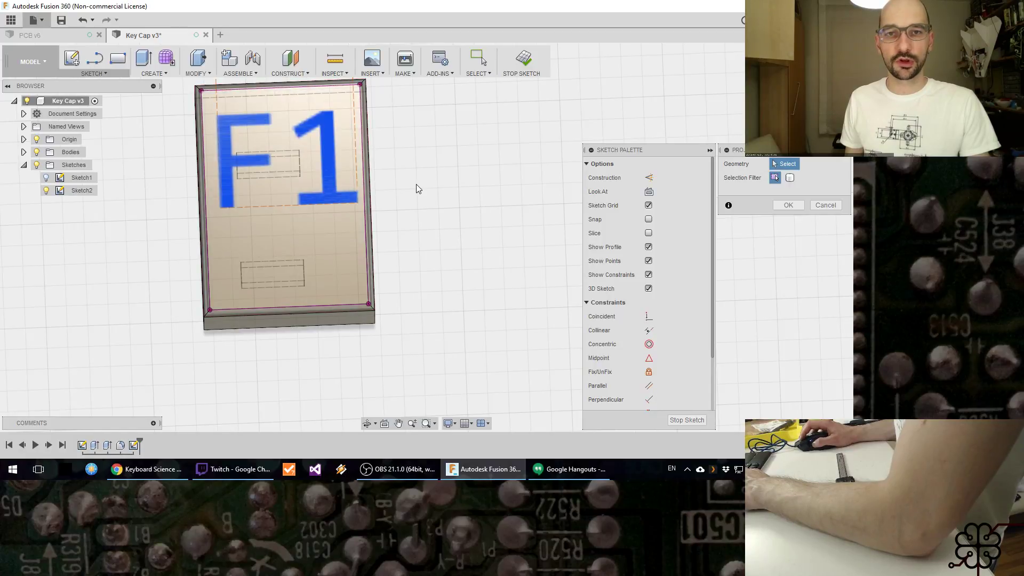
left_click(827, 205)
Step: Cut the F1 text into the cap's top face with Press Pull at a distance of -0.3 mm
left_click(155, 74)
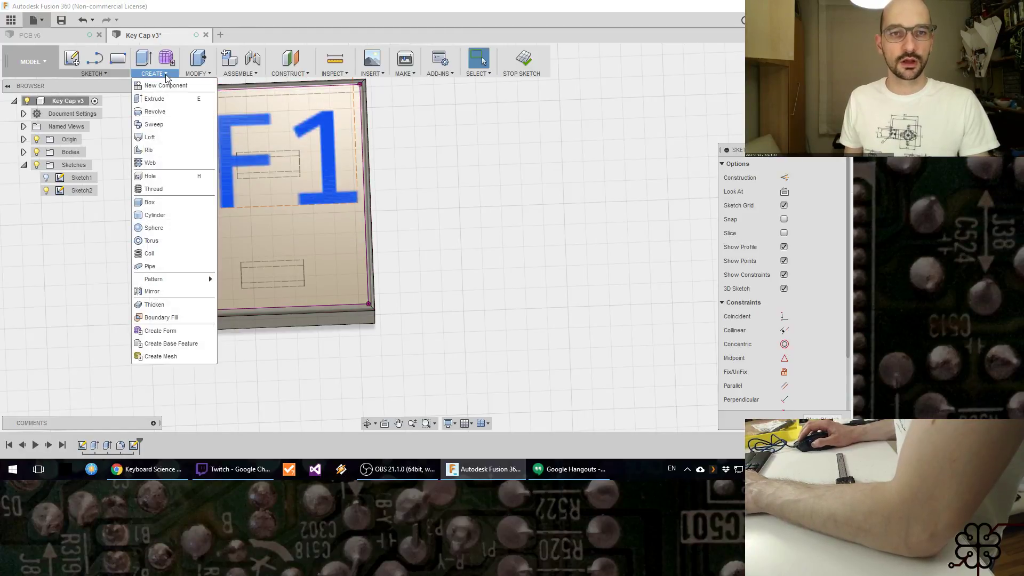
left_click(193, 74)
left_click(197, 86)
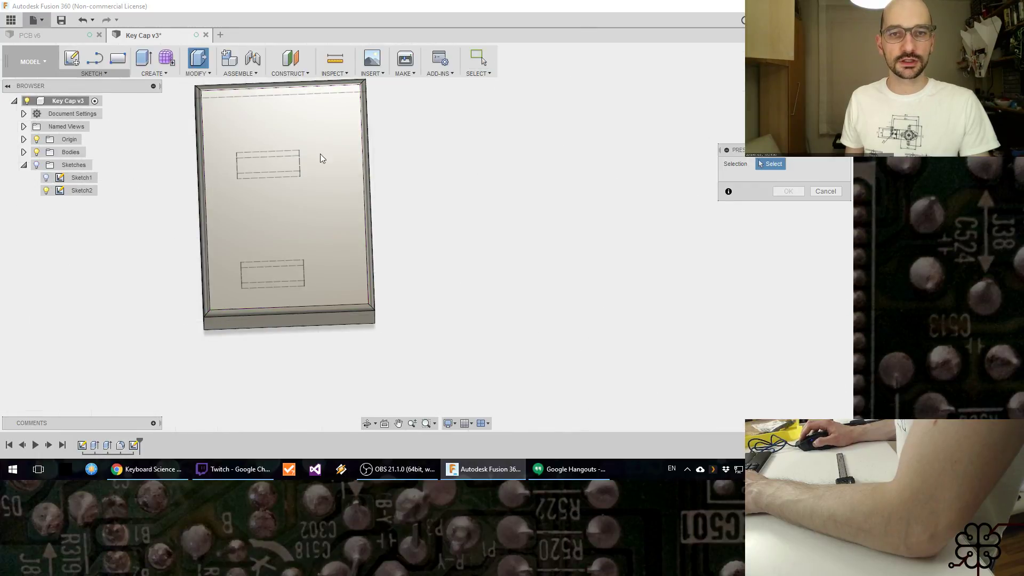
middle_click_drag(450, 265, 181, 228, "shift")
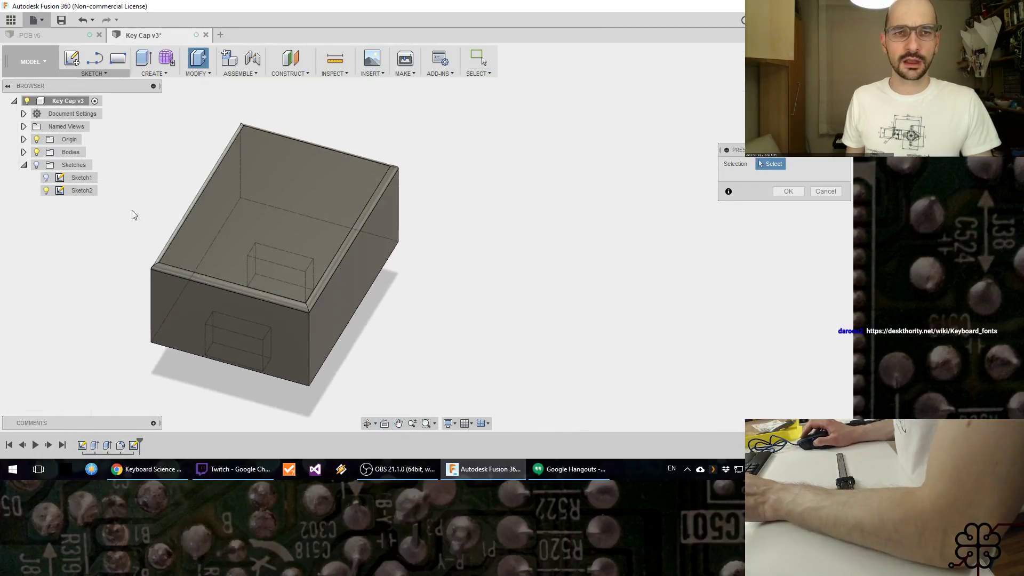
left_click(37, 164)
left_click(322, 217)
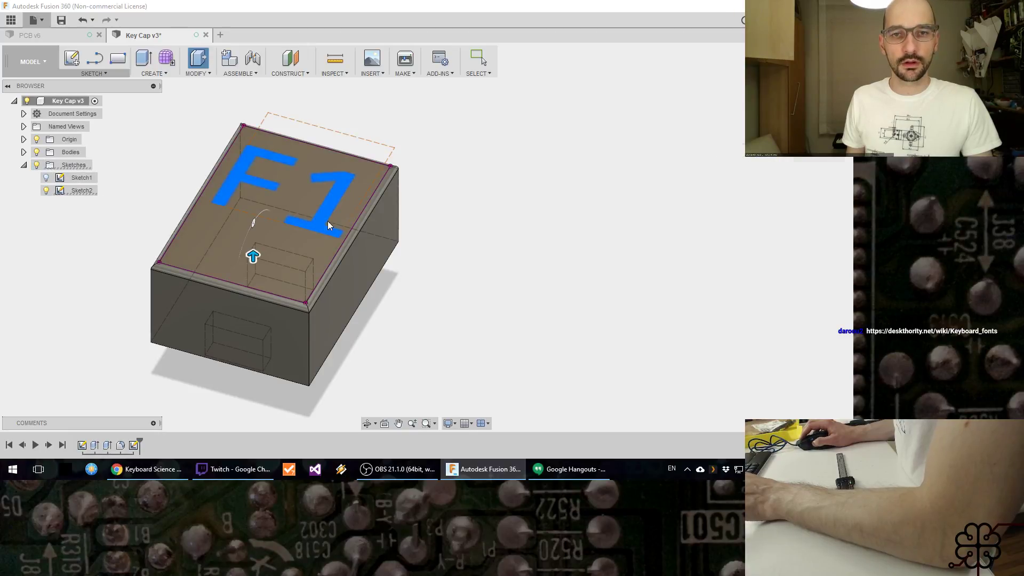
mouse_move(251, 247)
left_mouse_down()
mouse_move(254, 281)
mouse_move(251, 259)
left_mouse_up()
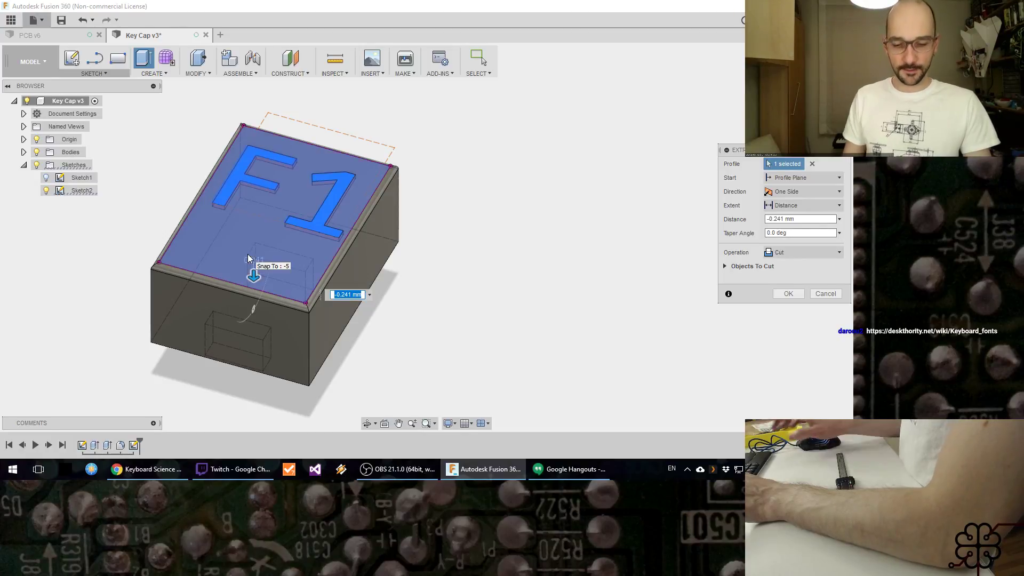
type("-")
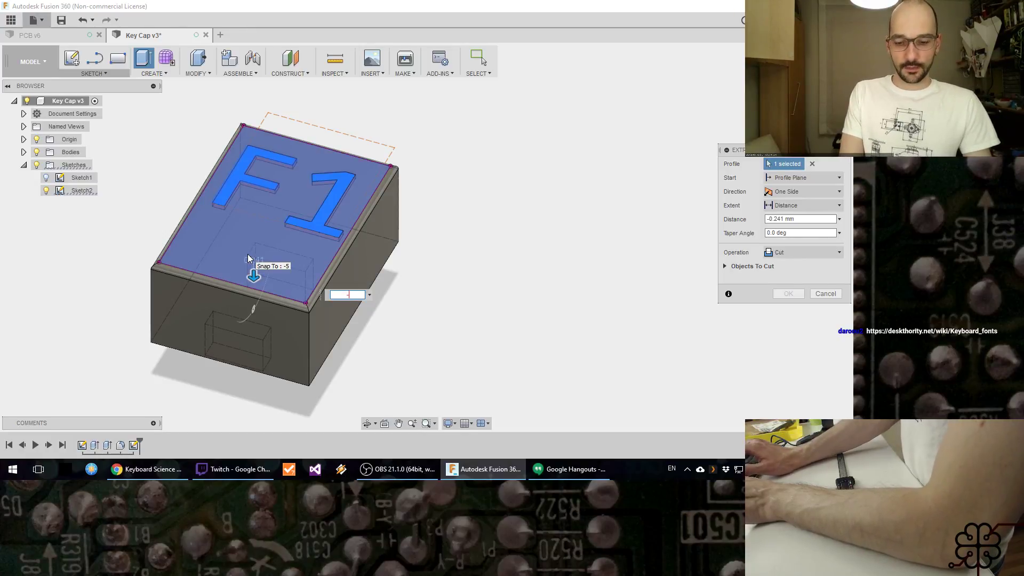
type("0.3")
key("Tab")
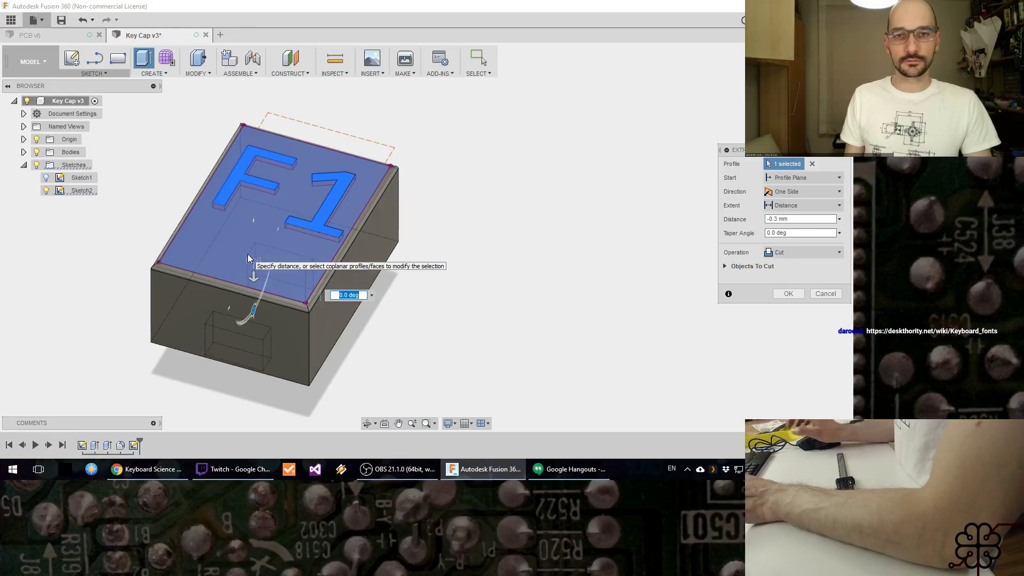
key("Return")
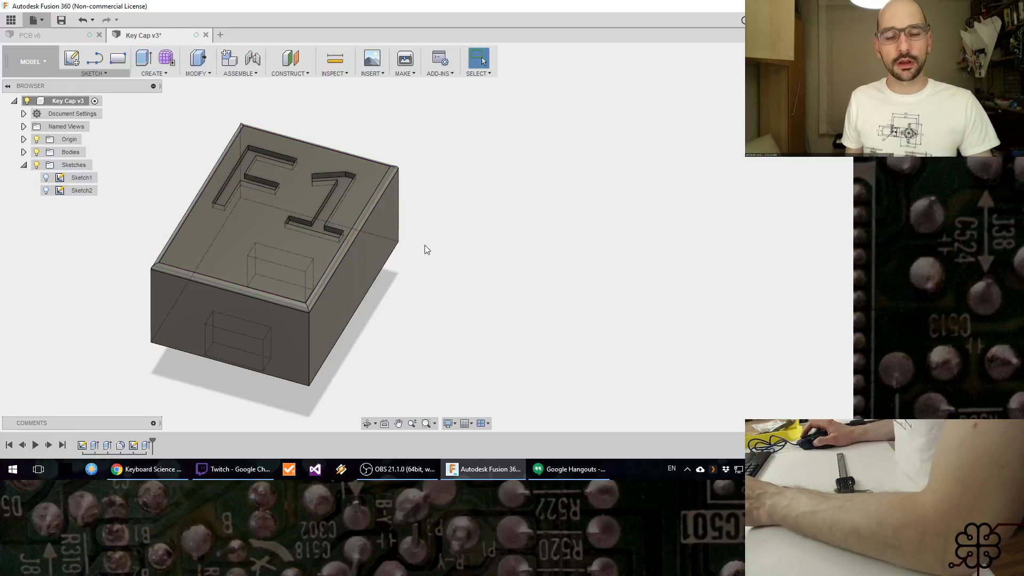
Step: Switch to the Twitch chat in Chrome, open the linked Deskthority Keyboard fonts page and examine the legend fonts listed by brand
middle_click_drag(426, 255, 409, 296, "shift")
key("alt+Tab")
key("alt+Tab")
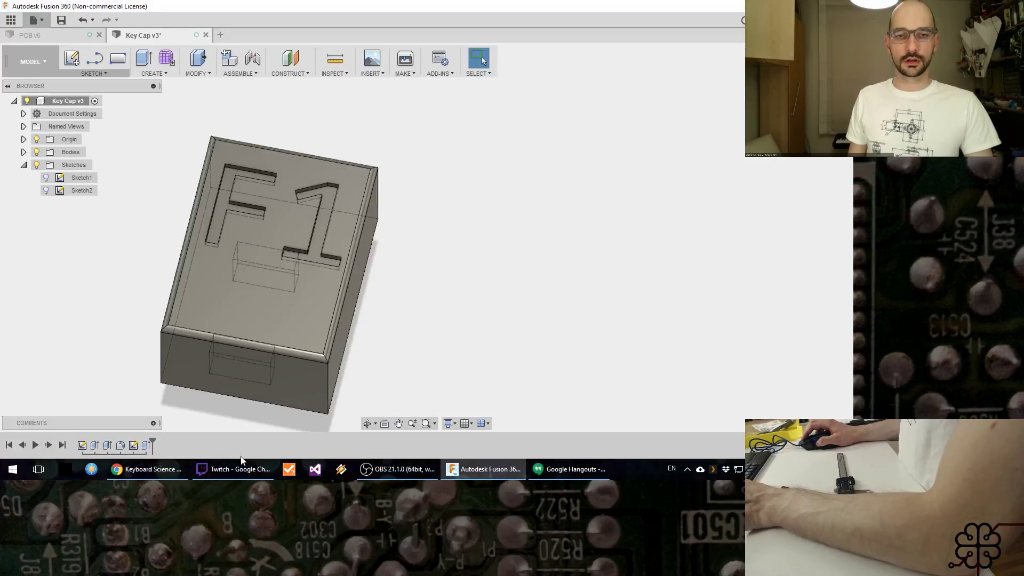
left_click(233, 471)
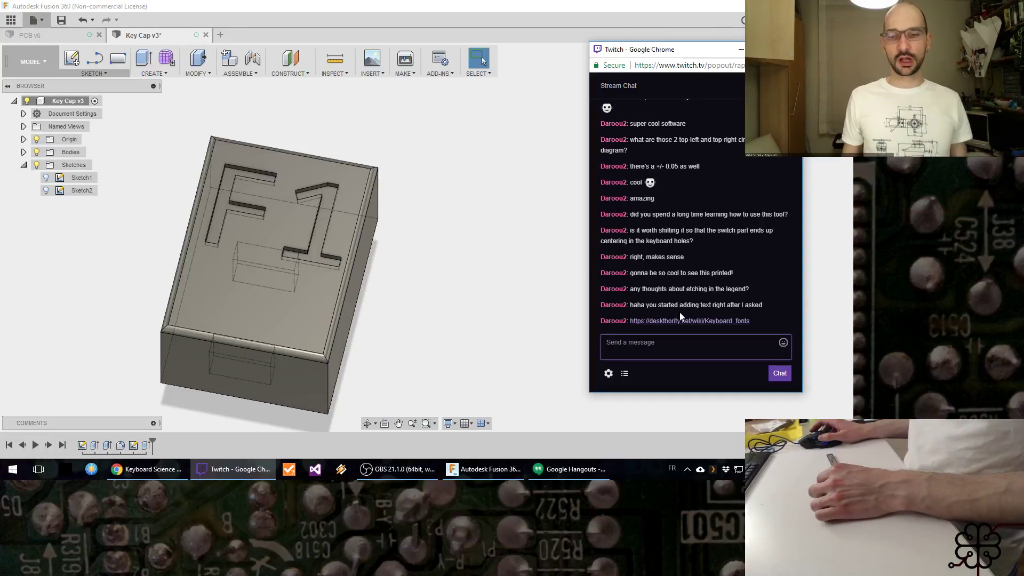
left_click(717, 321)
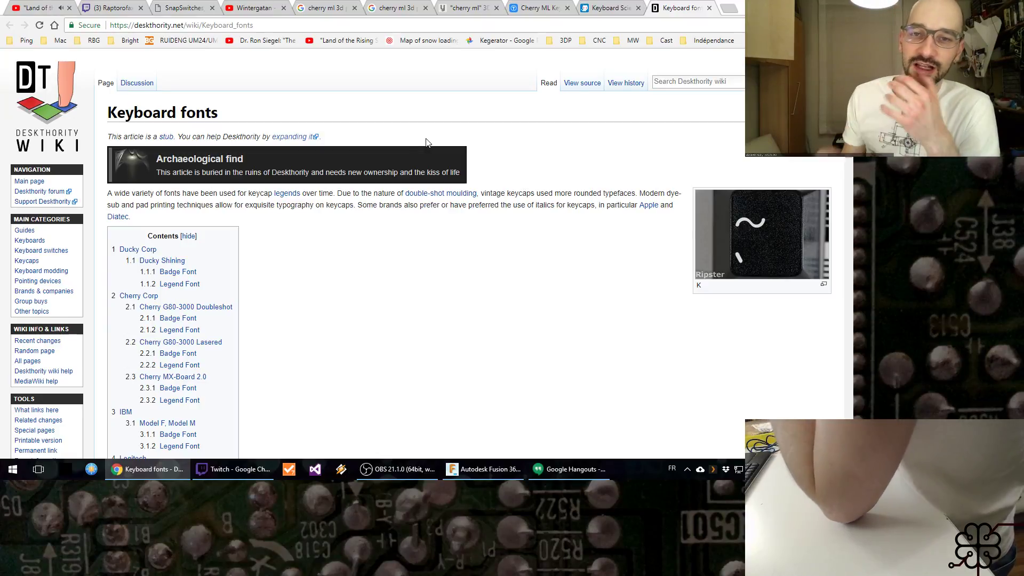
scroll(515, 238, "down", 7)
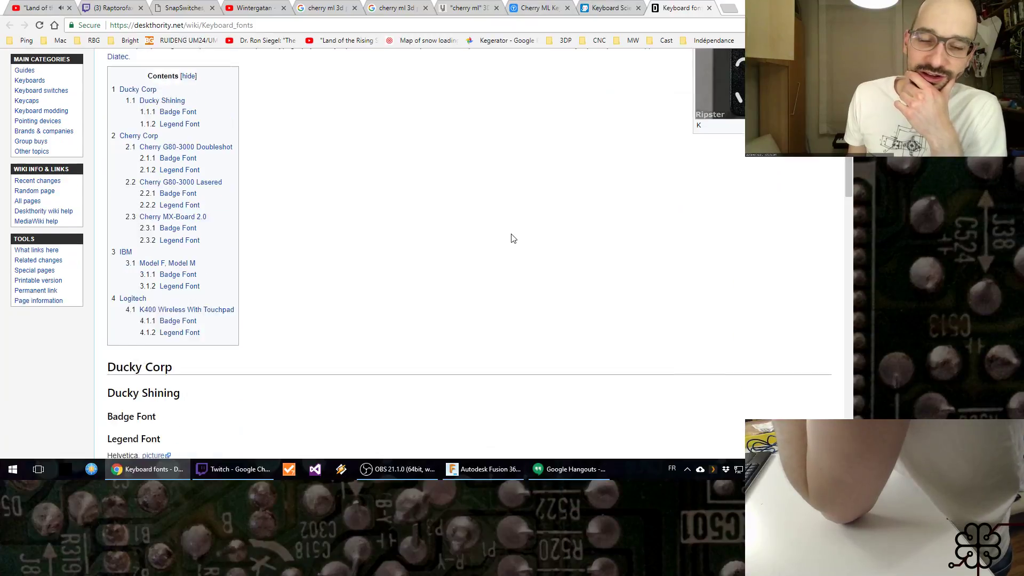
scroll(510, 229, "down", 6)
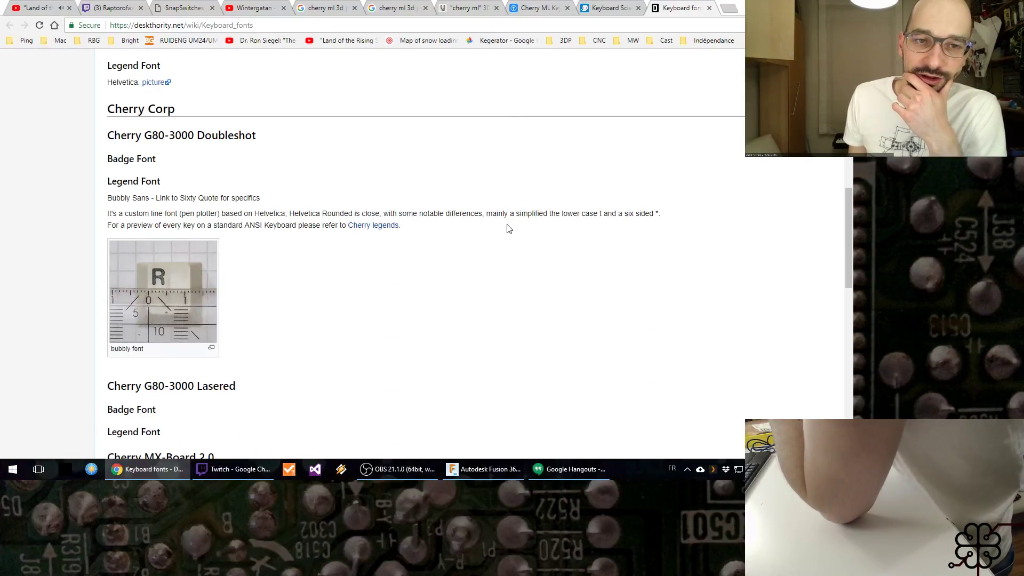
scroll(508, 221, "down", 9)
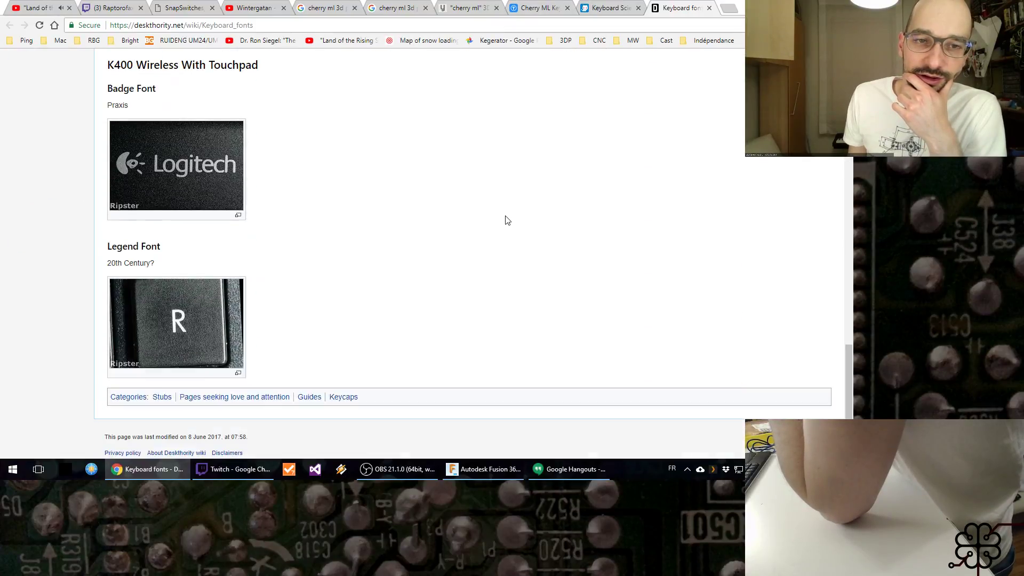
scroll(507, 220, "up", 4)
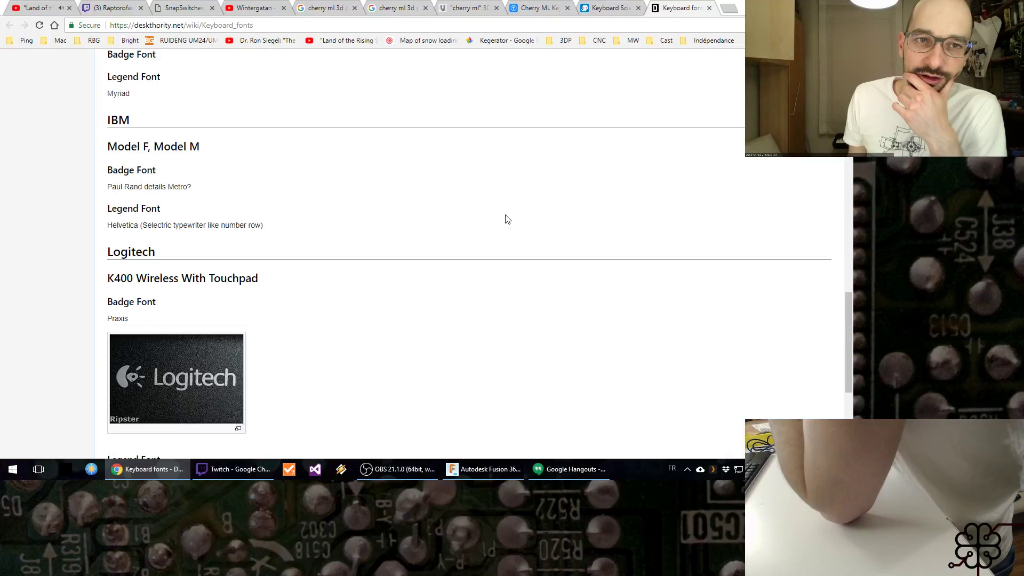
scroll(507, 219, "up", 6)
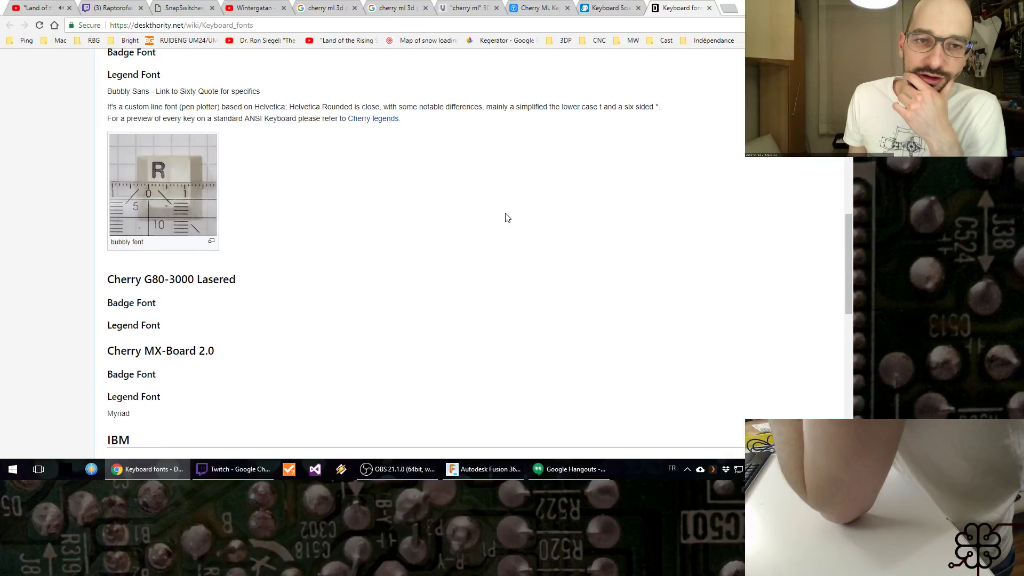
scroll(508, 218, "up", 2)
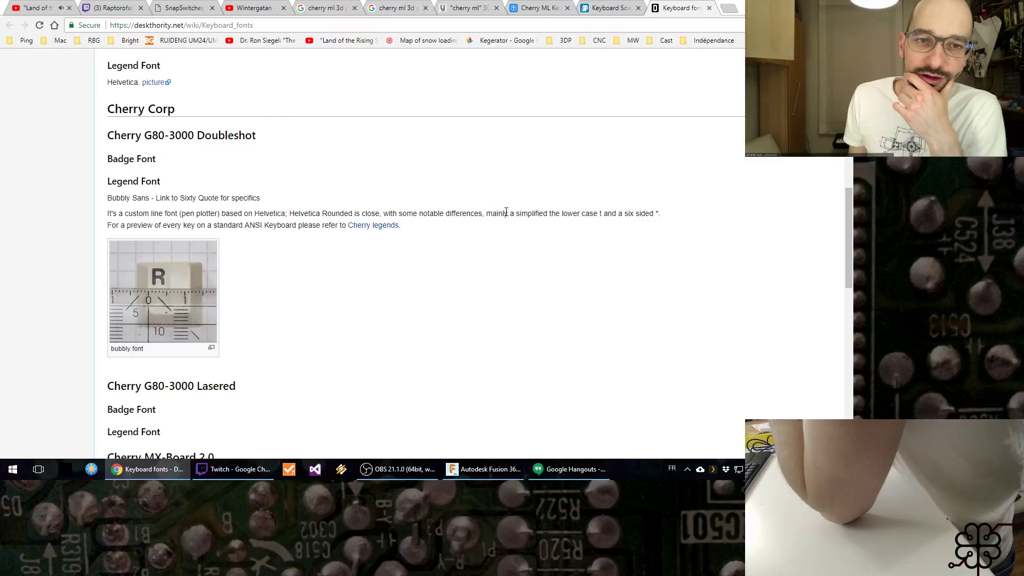
scroll(507, 213, "up", 8)
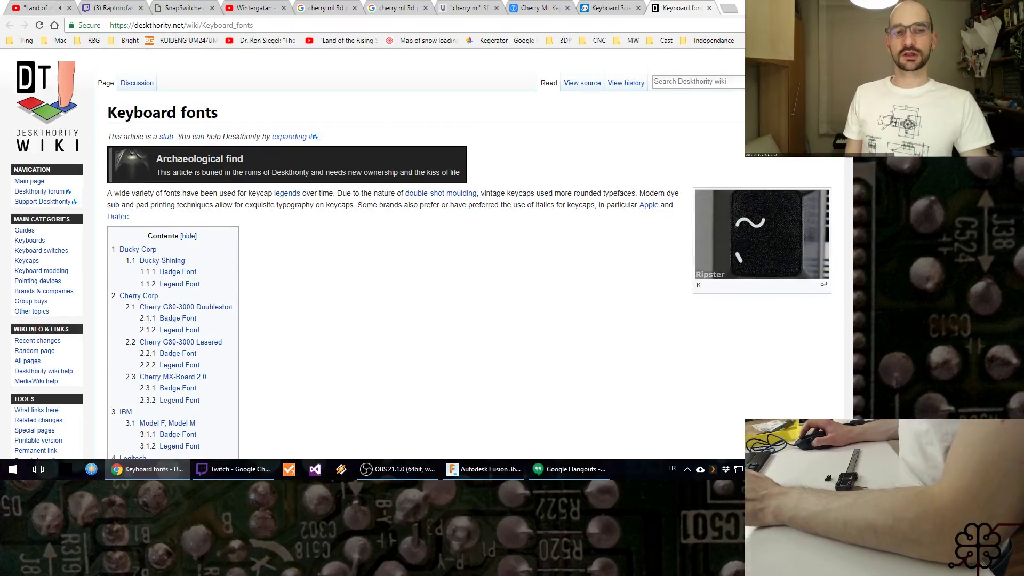
Step: Return to Fusion 360, edit the legend sketch Sketch2 and set the F1 text's height to 6 mm
key("alt+Tab")
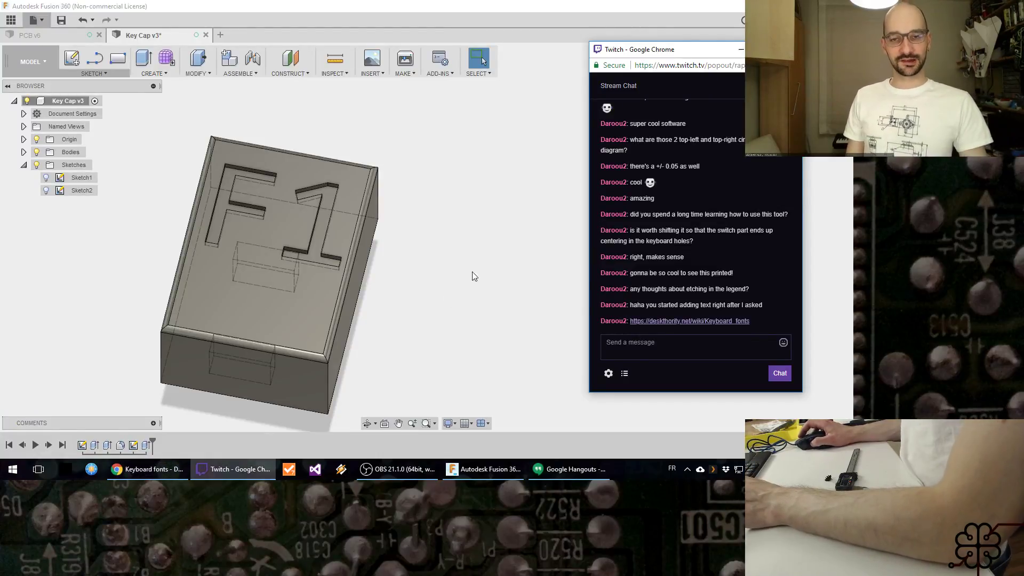
left_click(447, 251)
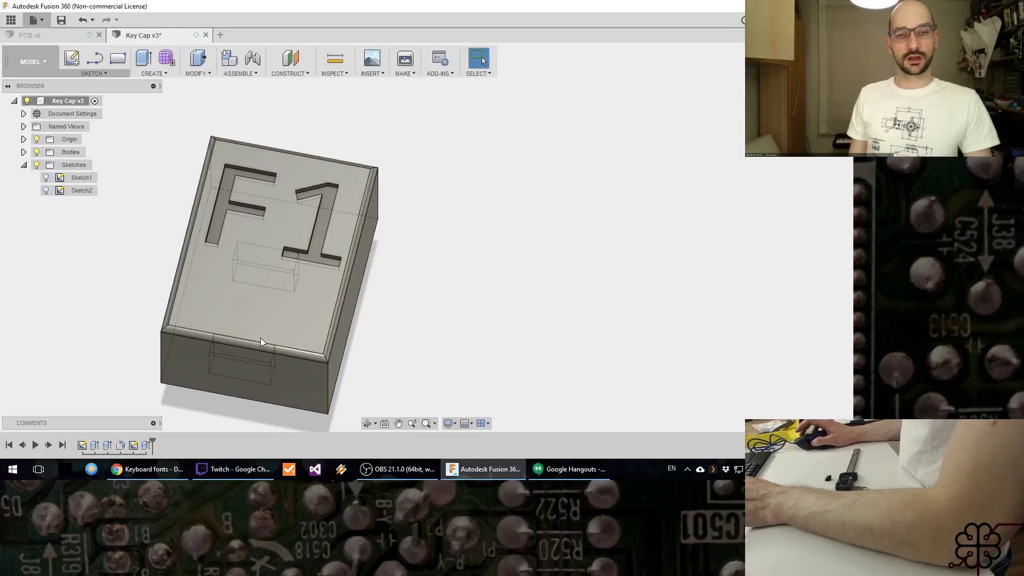
right_click(138, 444)
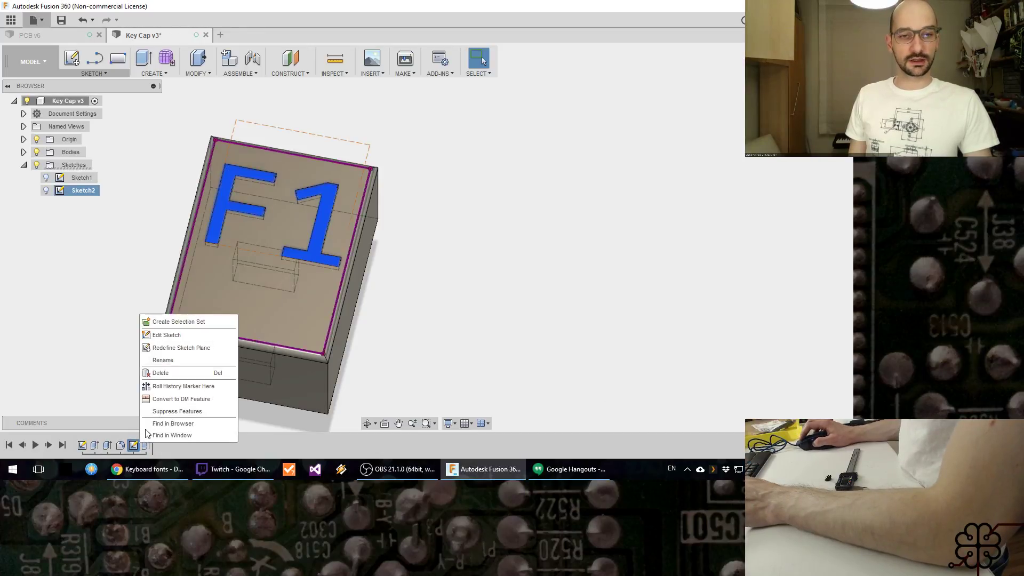
left_click(184, 335)
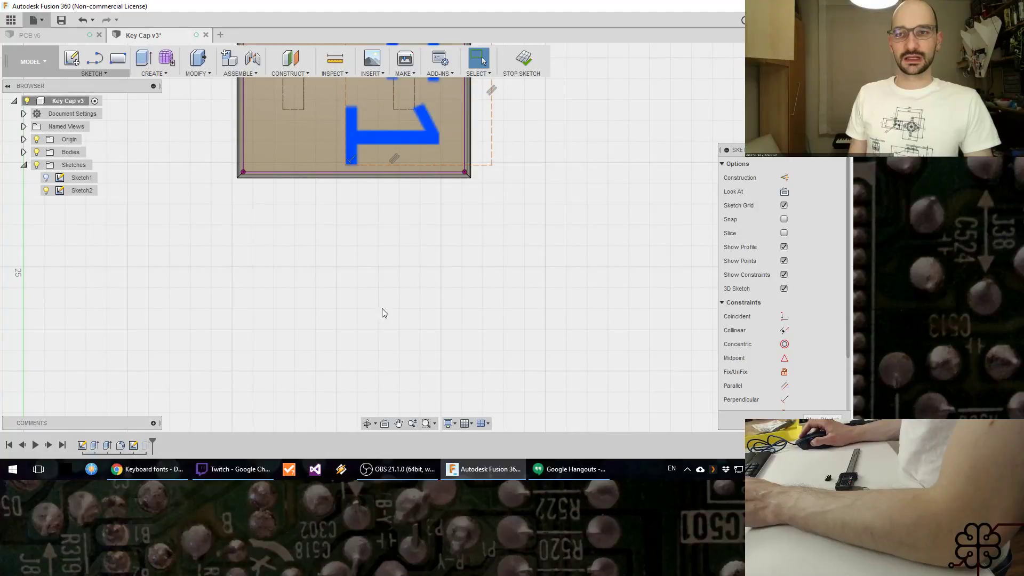
double_click(359, 251)
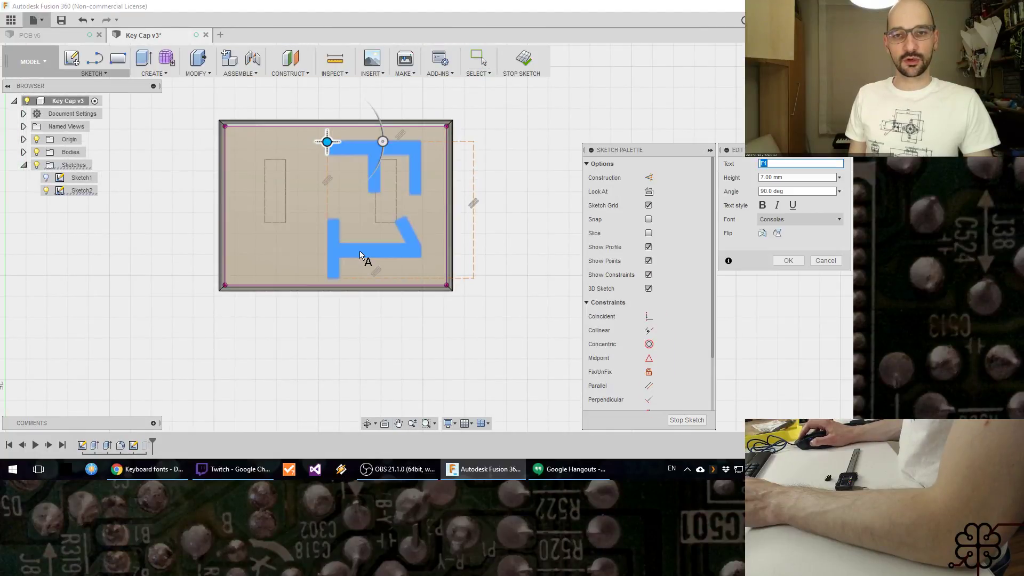
type("6")
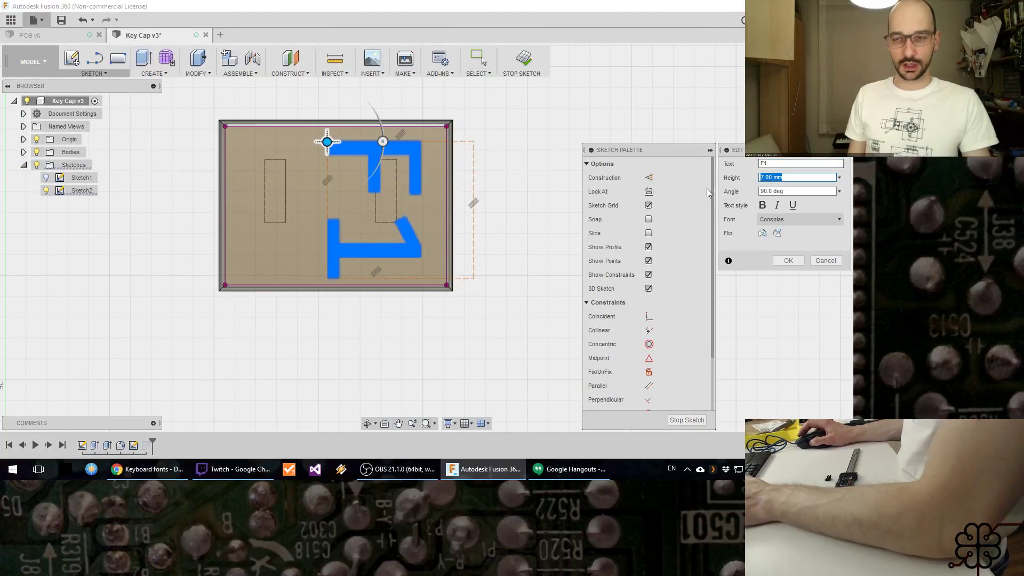
left_click(789, 262)
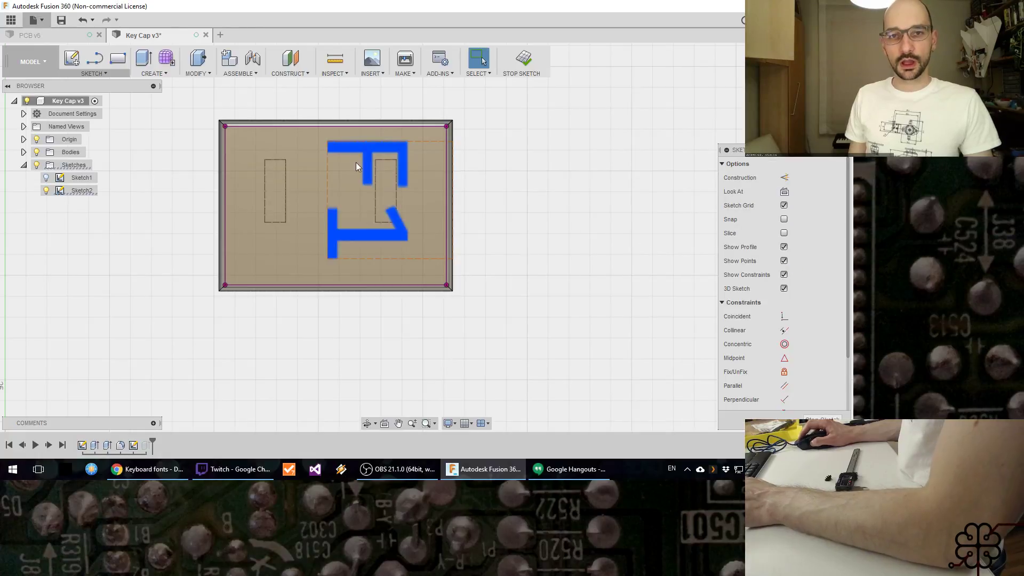
Step: Reposition the 6 mm F1 text within the upper half of the cap's top face, clear of the projected outline
double_click(339, 153)
left_click_drag(328, 141, 349, 149)
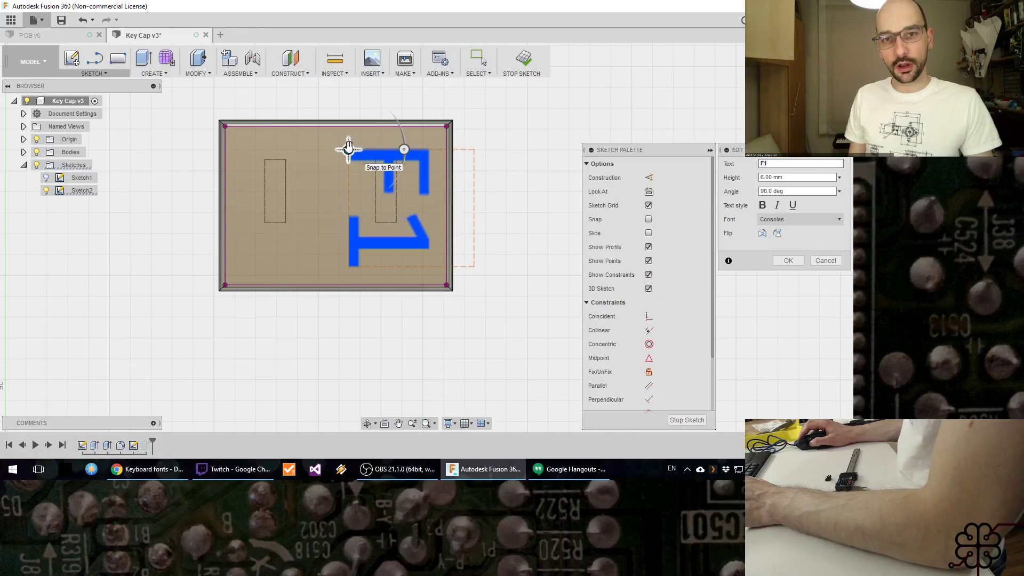
left_click(798, 261)
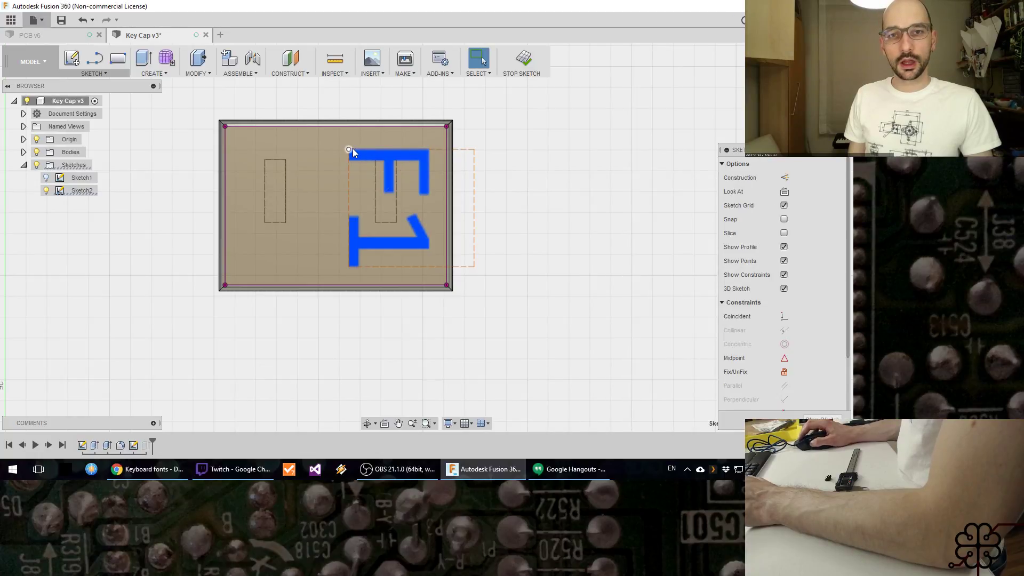
double_click(371, 160)
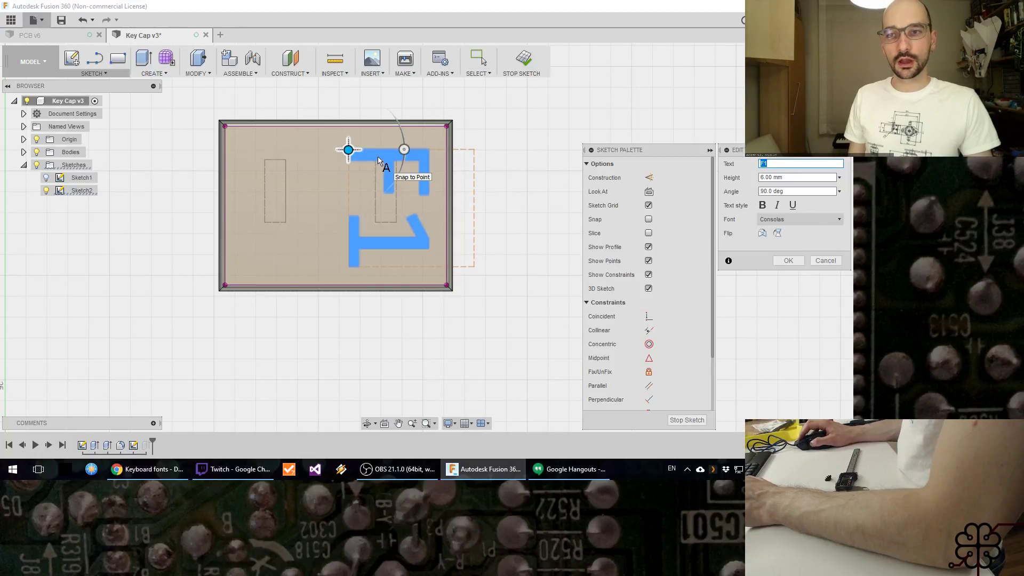
left_click(825, 261)
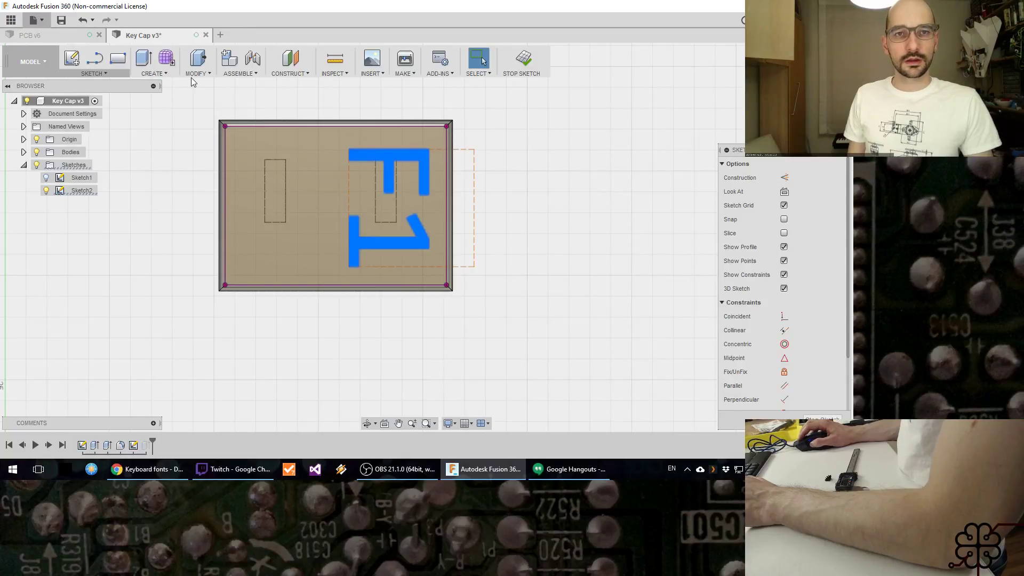
left_click(113, 76)
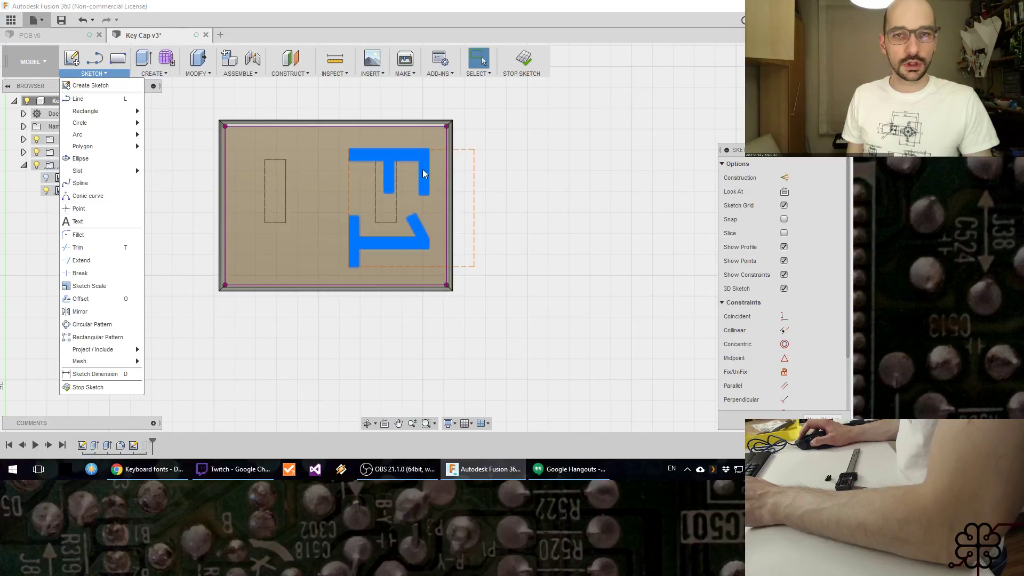
left_click(395, 161)
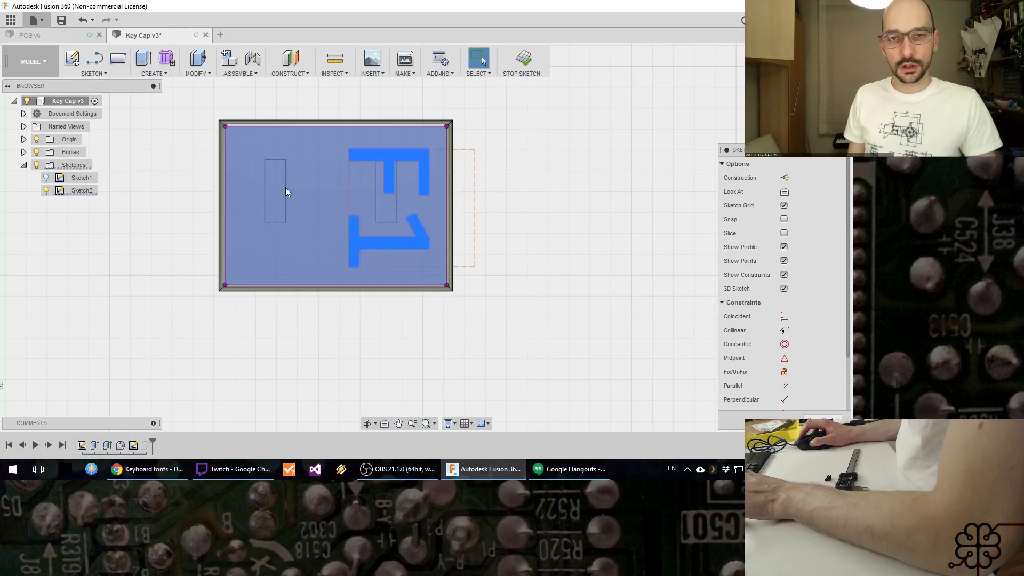
key("m")
mouse_move(325, 171)
left_mouse_down()
mouse_move(259, 174)
mouse_move(235, 163)
left_mouse_up()
key("Escape")
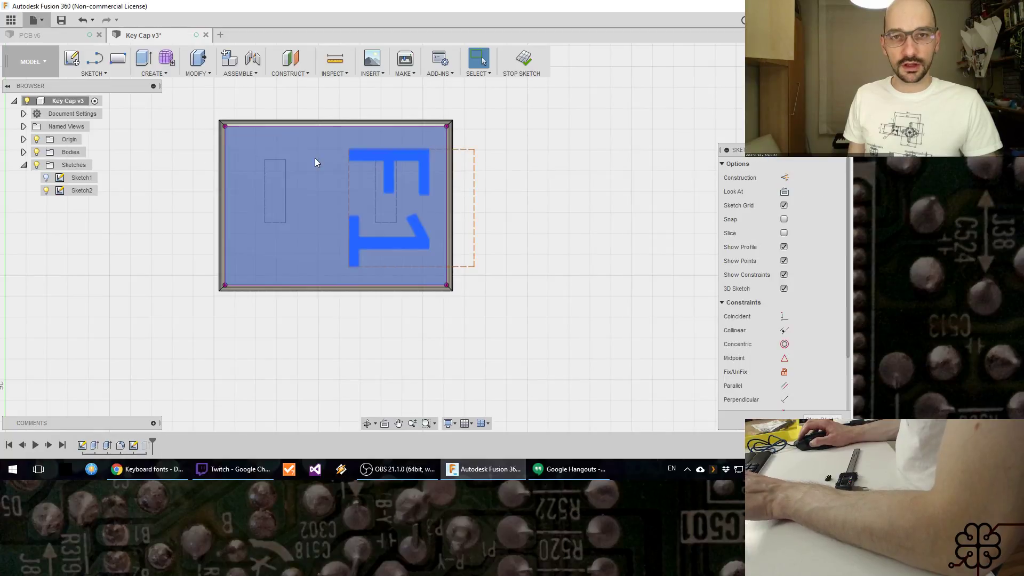
key("m")
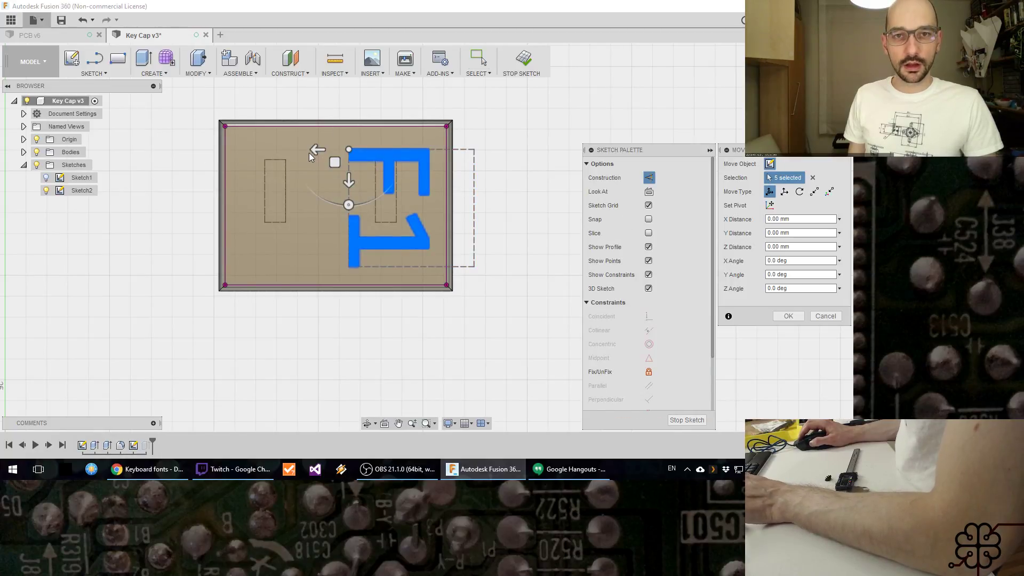
key("Escape")
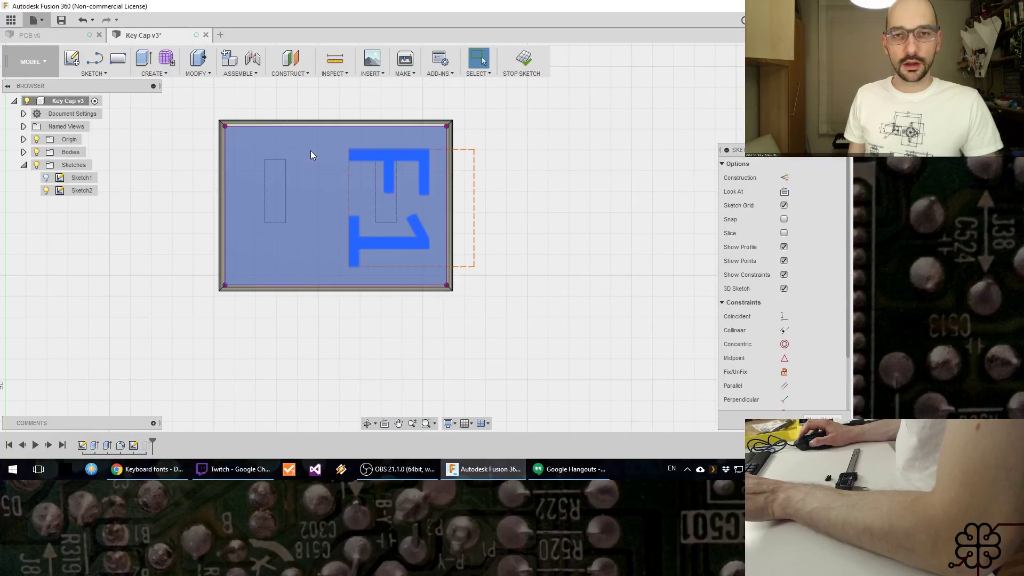
double_click(351, 156)
left_click_drag(348, 151, 258, 156)
key("Escape")
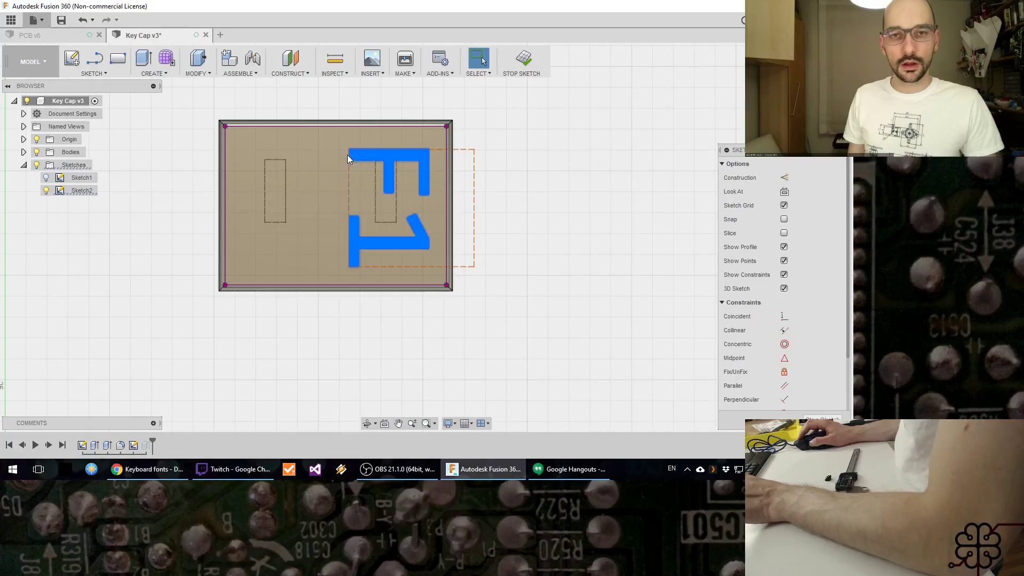
double_click(372, 159)
left_click_drag(334, 151, 275, 150)
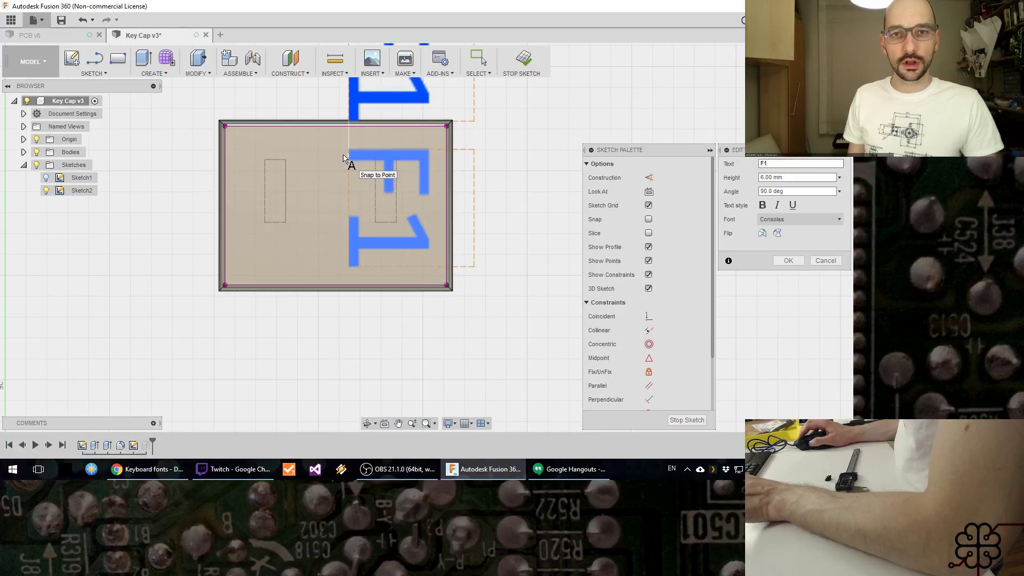
key("Escape")
double_click(388, 158)
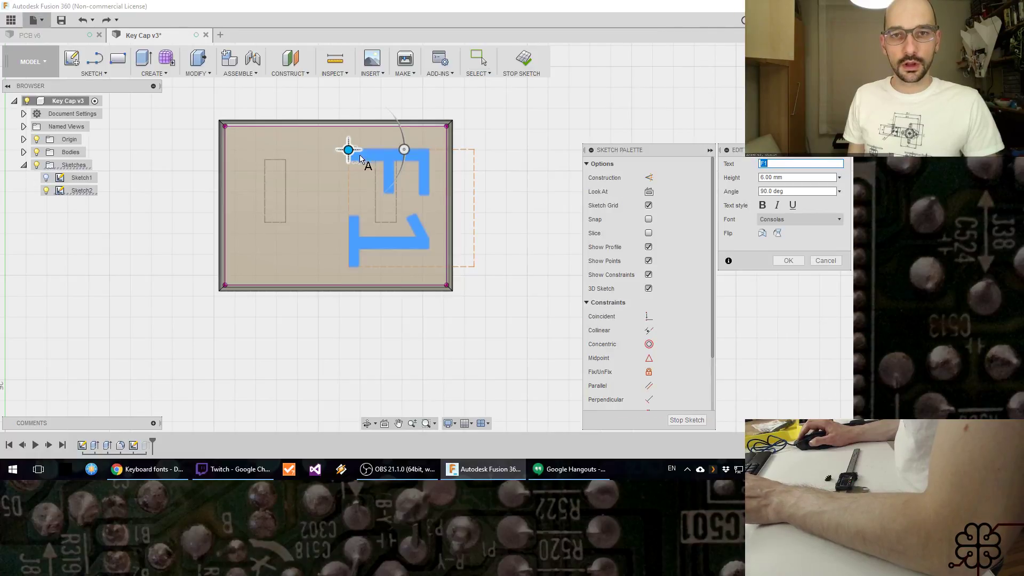
left_click_drag(349, 150, 216, 151)
key("Escape")
Step: Move a copy of the F1 text by 4.725 mm in X to the lower half of the cap's top face
key("m")
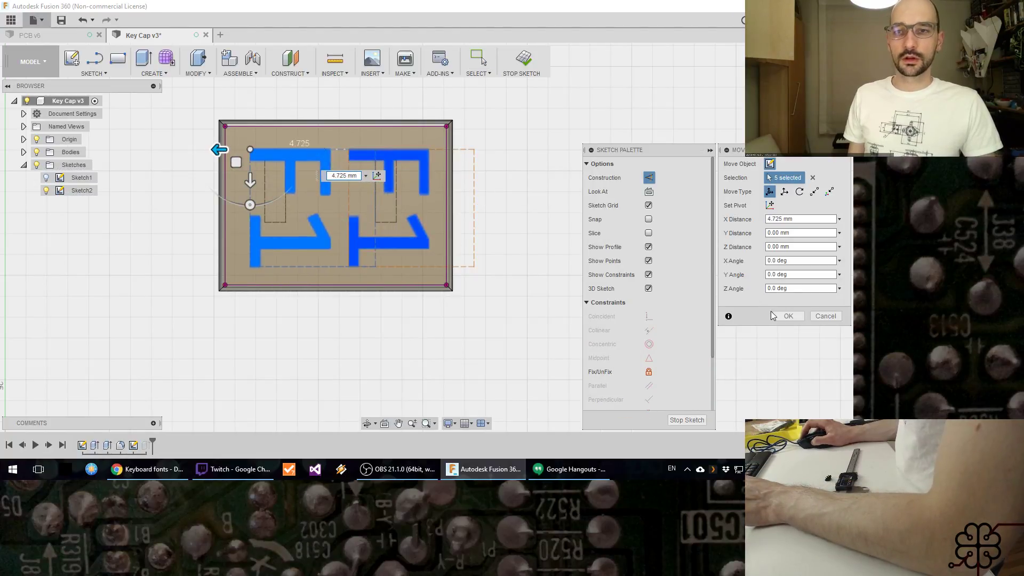
left_click(787, 316)
mouse_move(343, 315)
middle_mouse_down("shift")
mouse_move(395, 332)
mouse_move(293, 324)
middle_mouse_up("shift")
key("q")
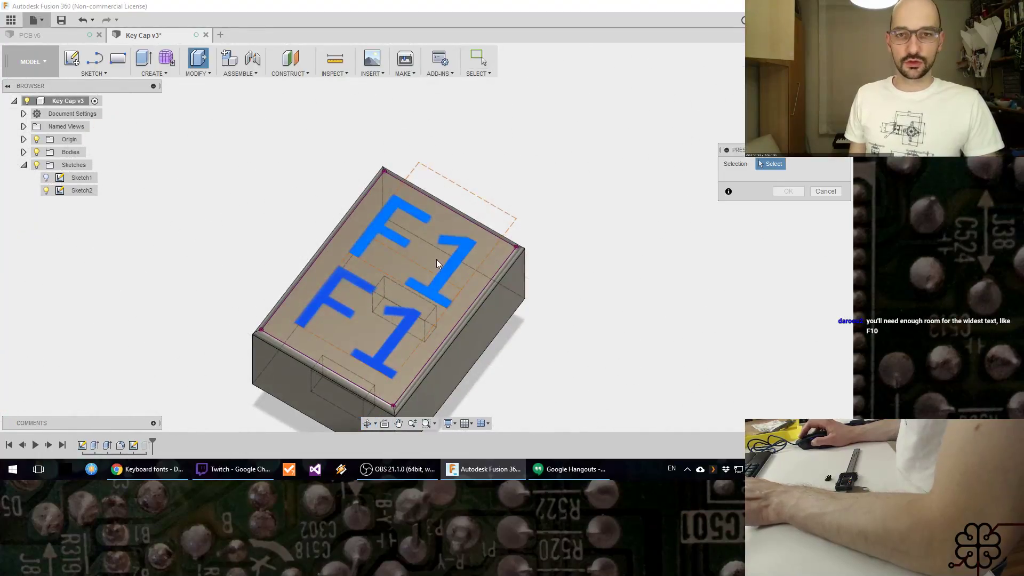
key("Escape")
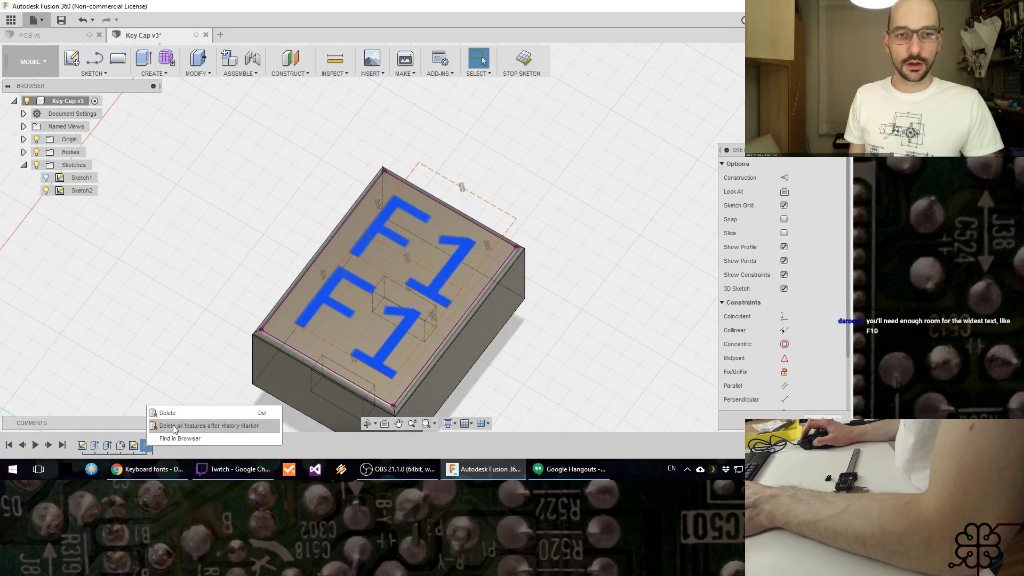
Step: Save the key cap design with the version description "User Saved" and finish the legend sketch
left_click(137, 446)
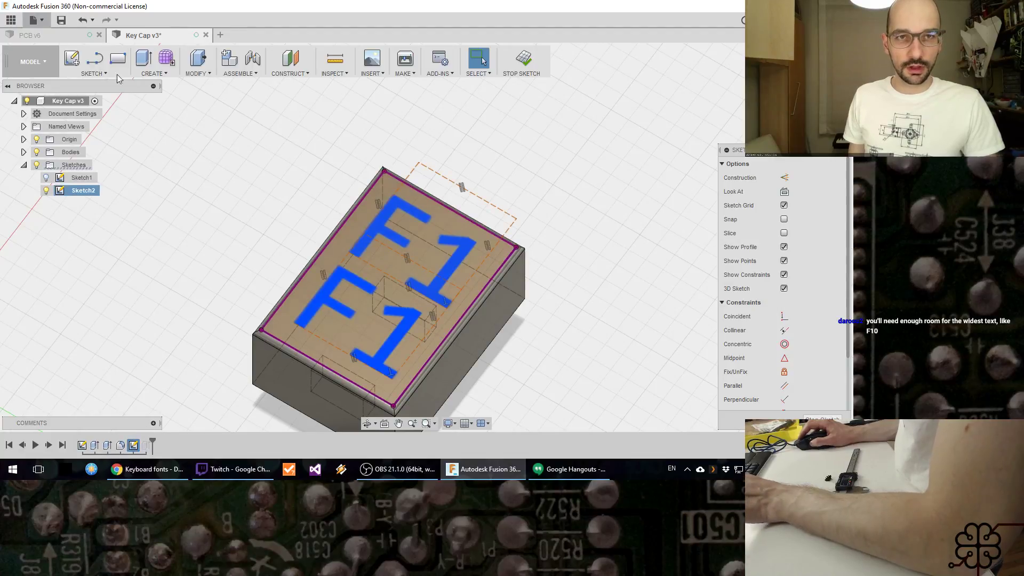
left_click(67, 23)
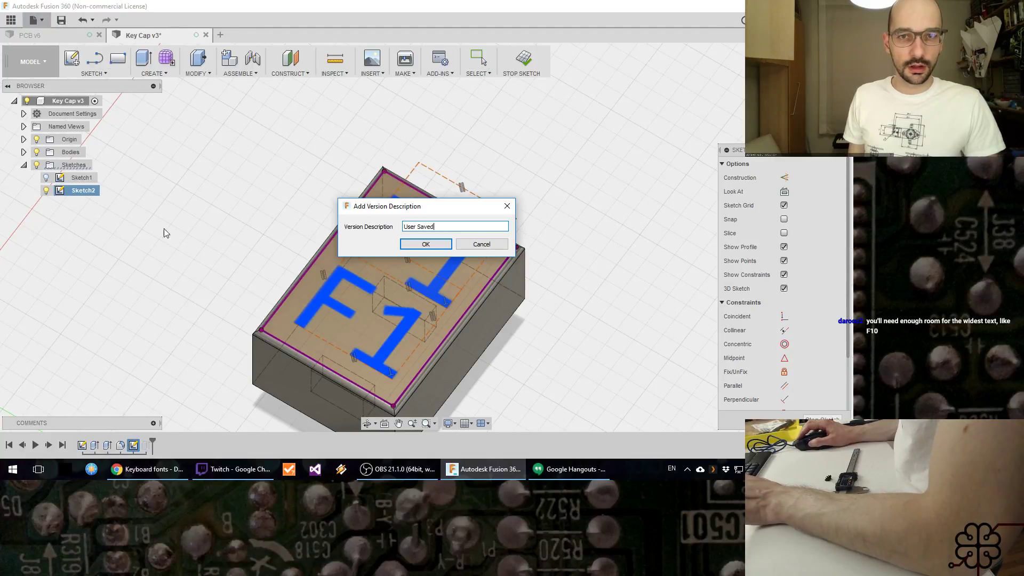
left_click(409, 246)
left_click(201, 243)
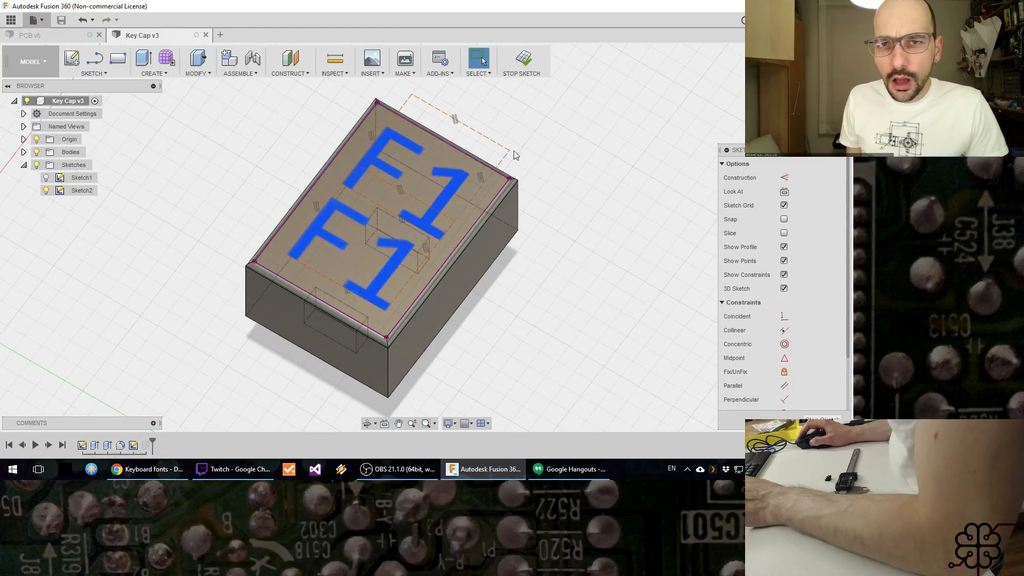
left_click(529, 70)
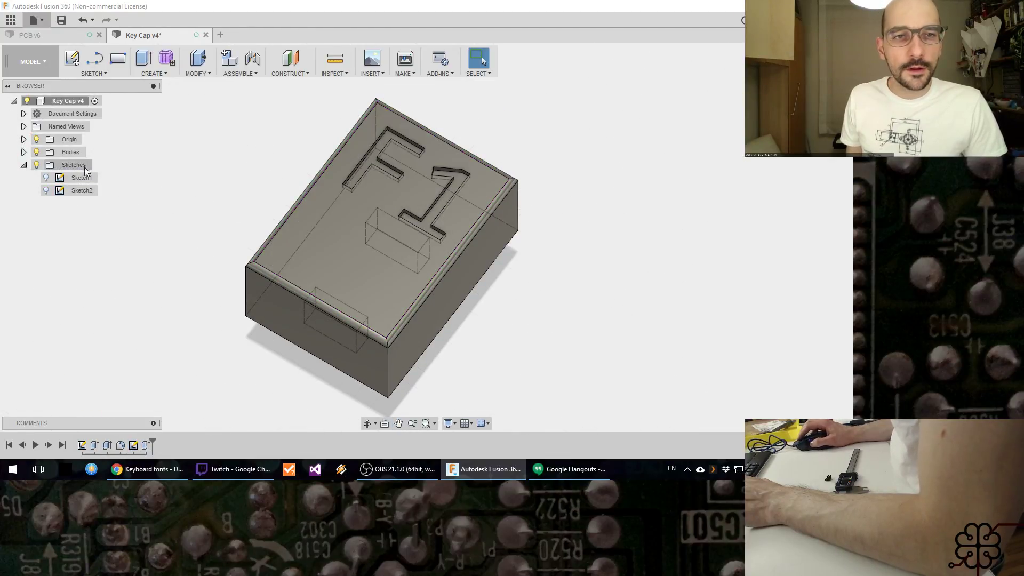
Step: Show Sketch2 and extrude the lower F1 text 0.3 mm upward with the Join operation
left_click(46, 191)
key("e")
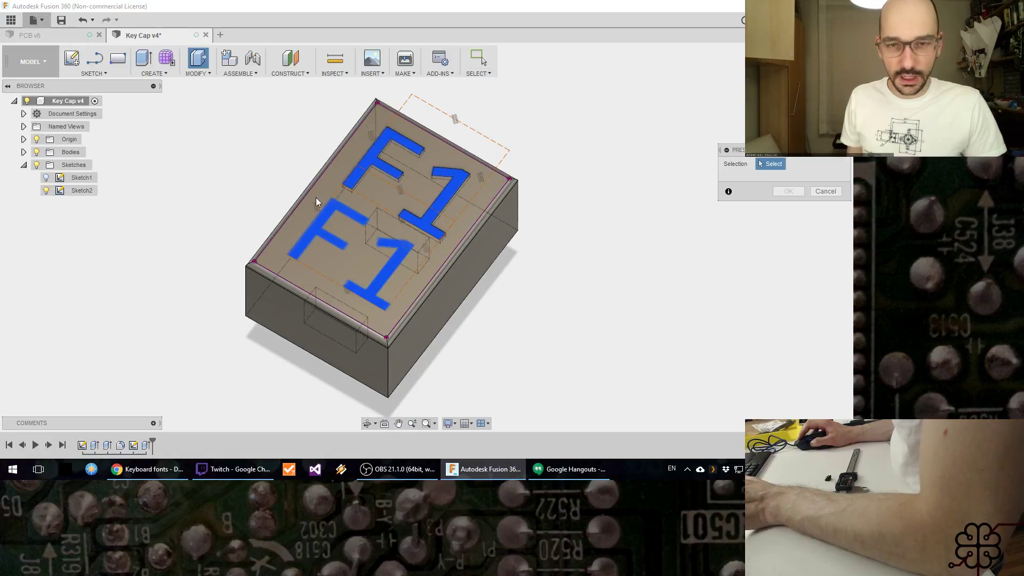
left_click(381, 279)
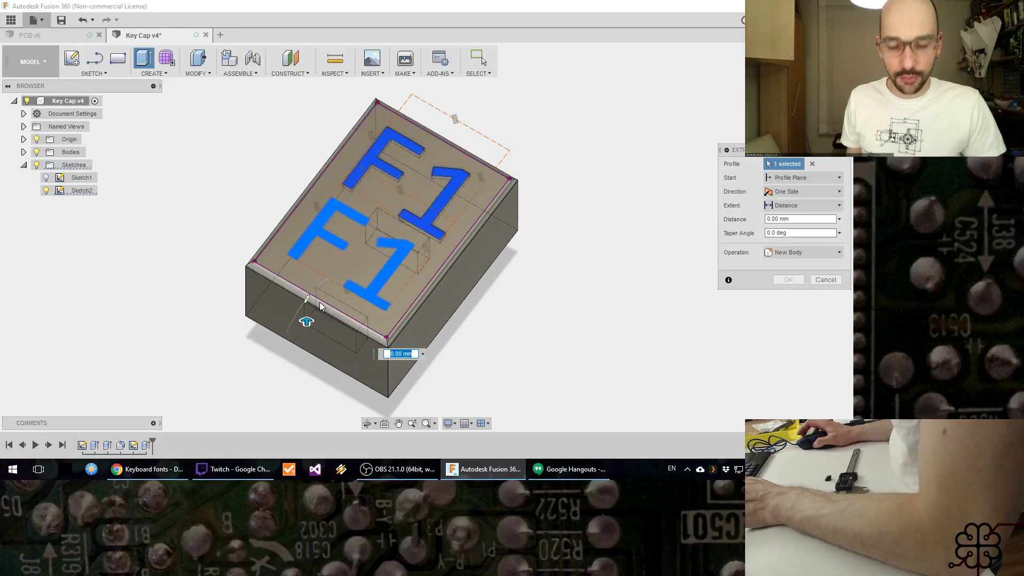
type(".3")
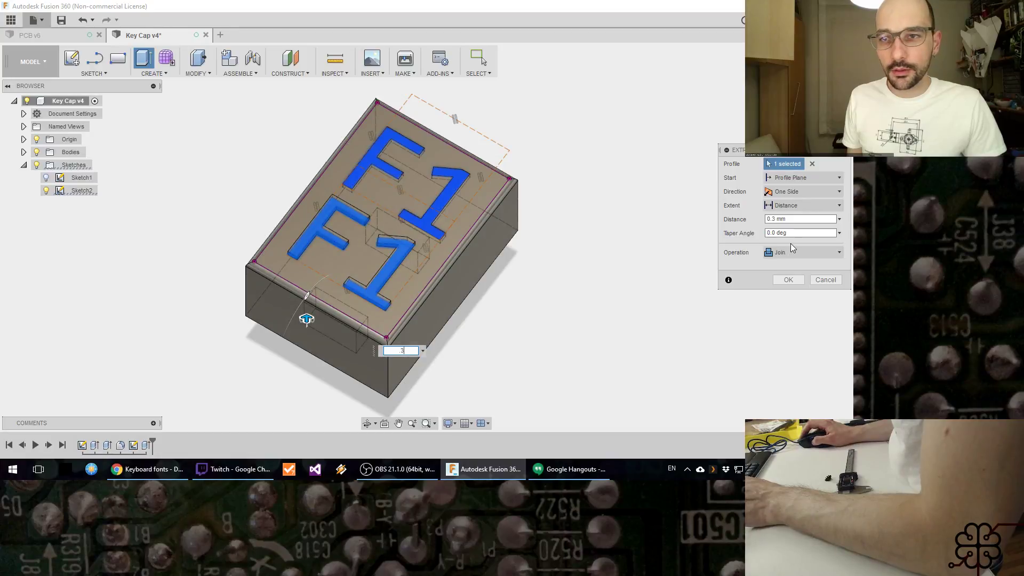
left_click(788, 280)
Step: Hide all sketches and inspect the engraved and raised F1 legends on the cap
middle_click_drag(578, 313, 166, 245, "shift")
left_click(36, 166)
mouse_move(555, 247)
middle_mouse_down("shift")
mouse_move(569, 277)
mouse_move(545, 265)
mouse_move(535, 238)
mouse_move(565, 277)
mouse_move(600, 272)
mouse_move(624, 242)
mouse_move(583, 242)
mouse_move(594, 203)
mouse_move(571, 215)
mouse_move(590, 273)
mouse_move(645, 279)
mouse_move(624, 293)
mouse_move(574, 293)
mouse_move(343, 414)
middle_mouse_up("shift")
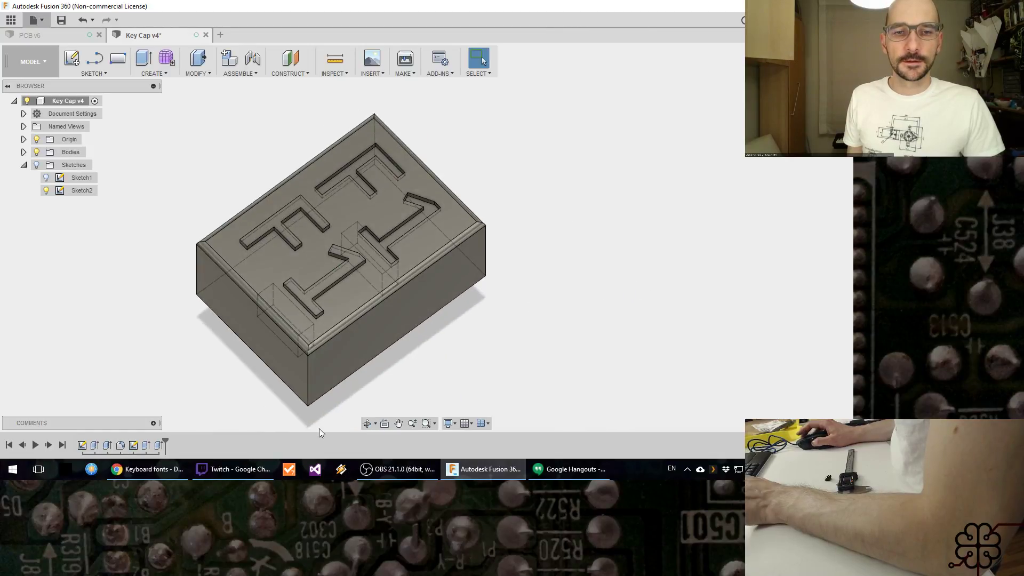
Step: Check the Twitch chat and switch to OBS to put the desk camera scene on the stream
left_click(252, 470)
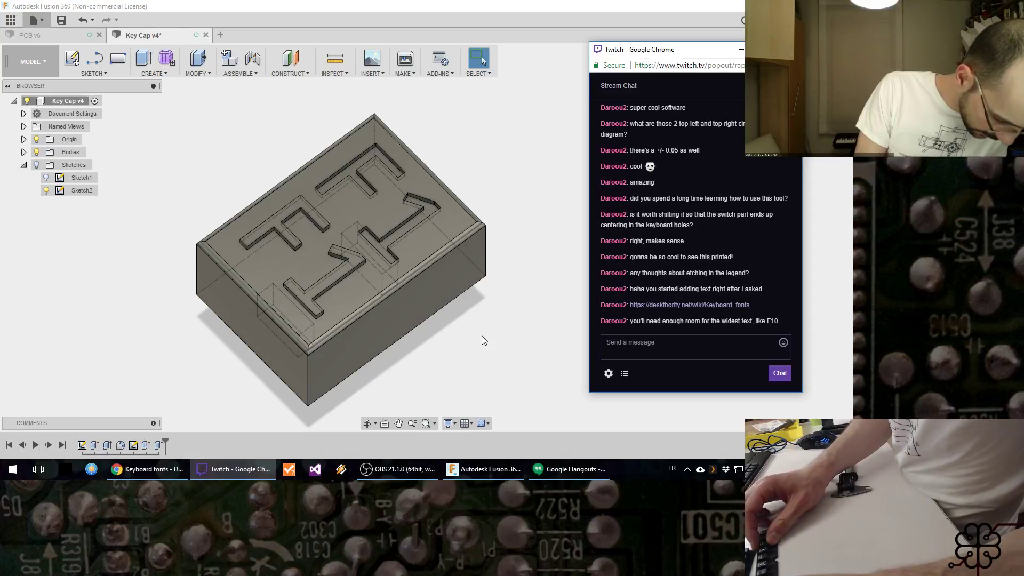
left_click(399, 469)
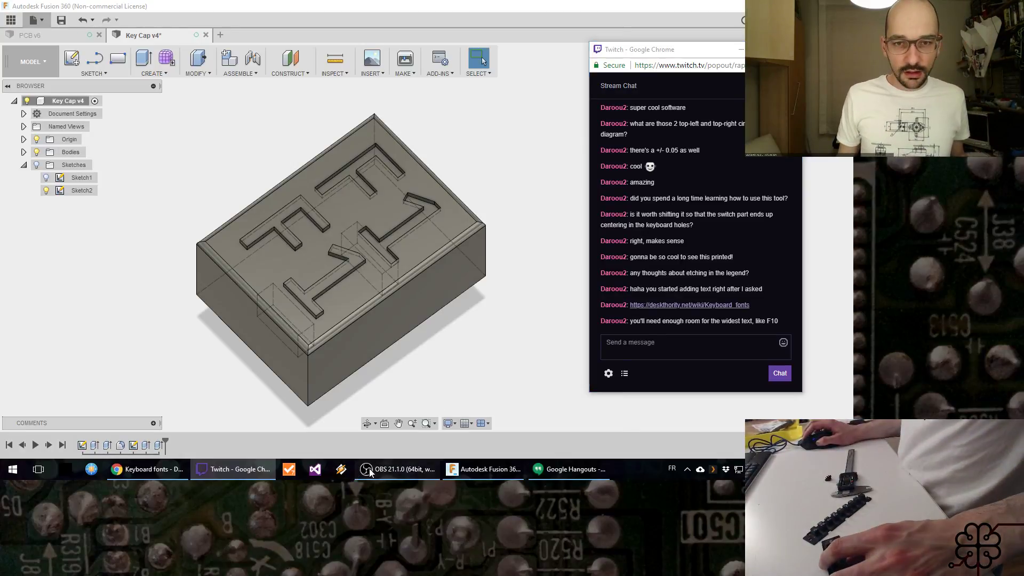
left_click(57, 361)
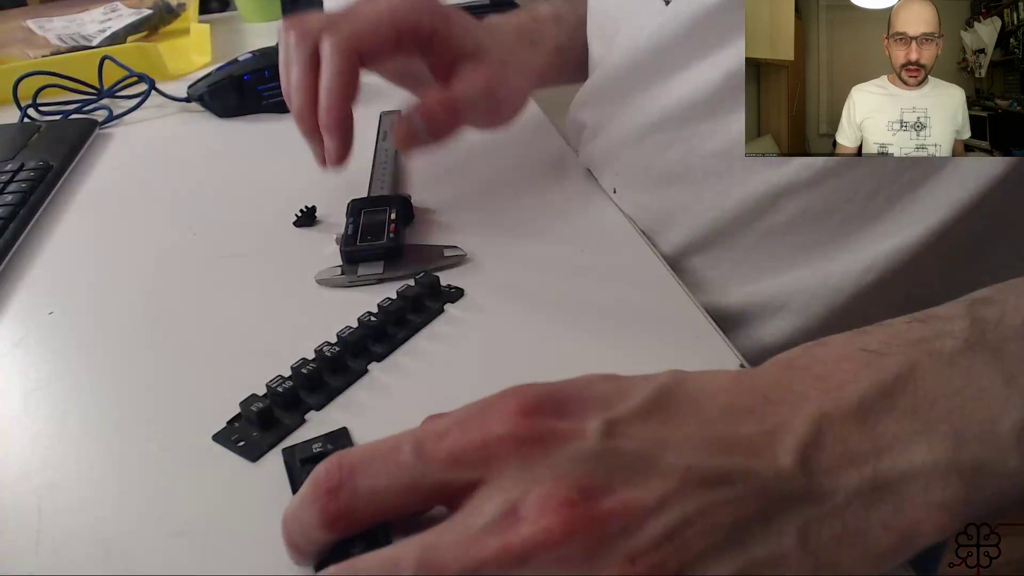
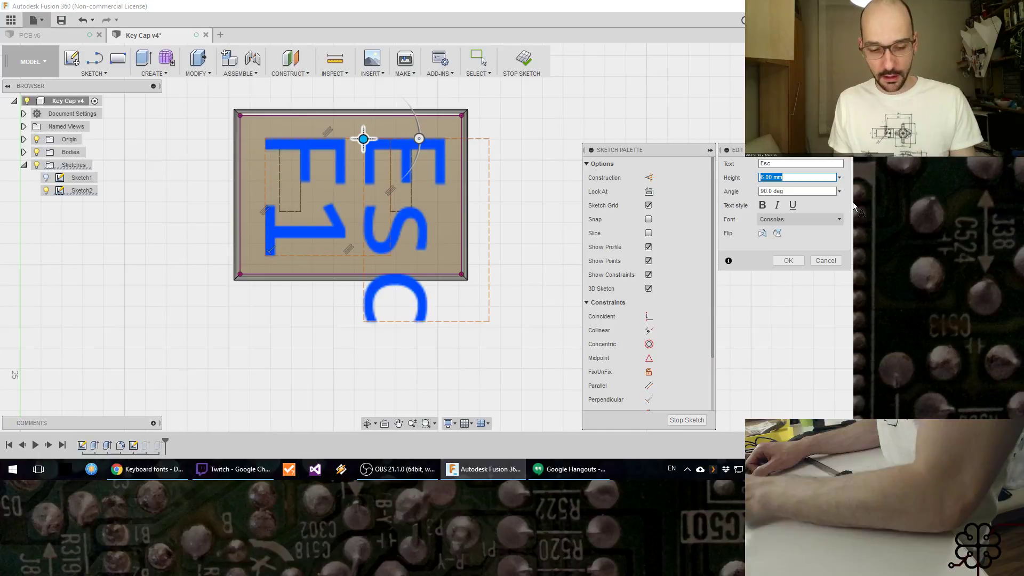
type("4")
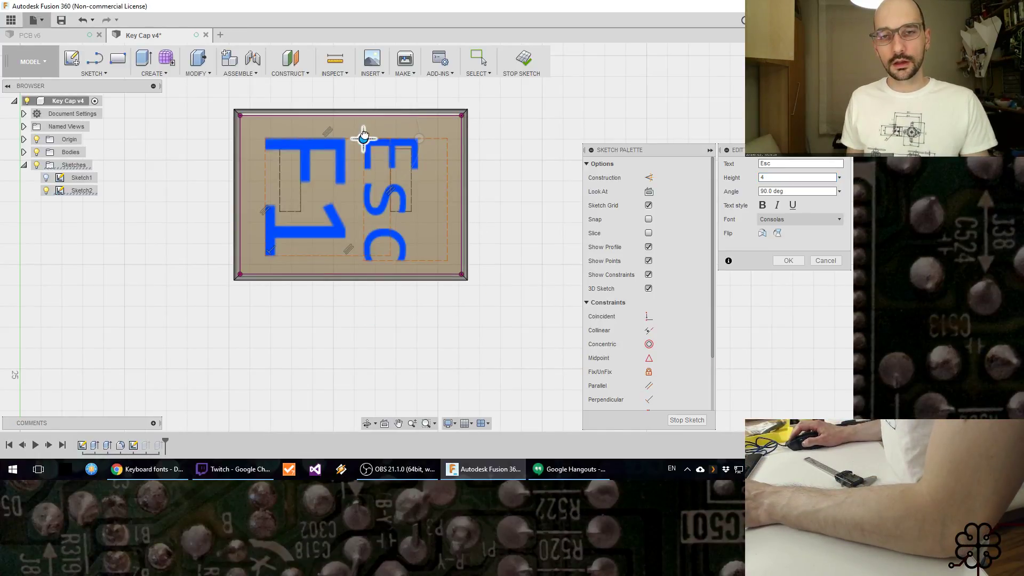
left_click_drag(363, 137, 373, 133)
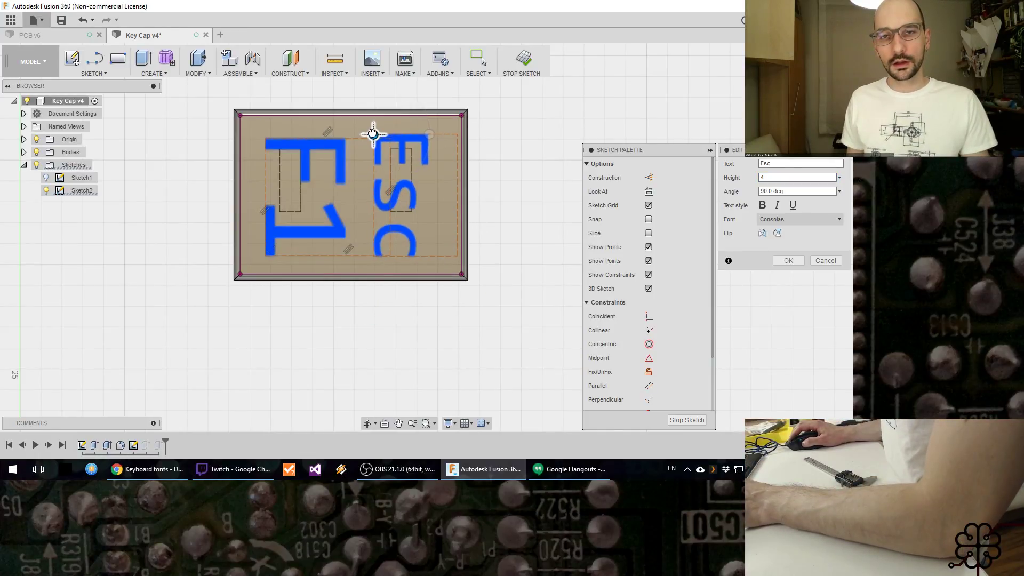
left_click(319, 145)
key("Return")
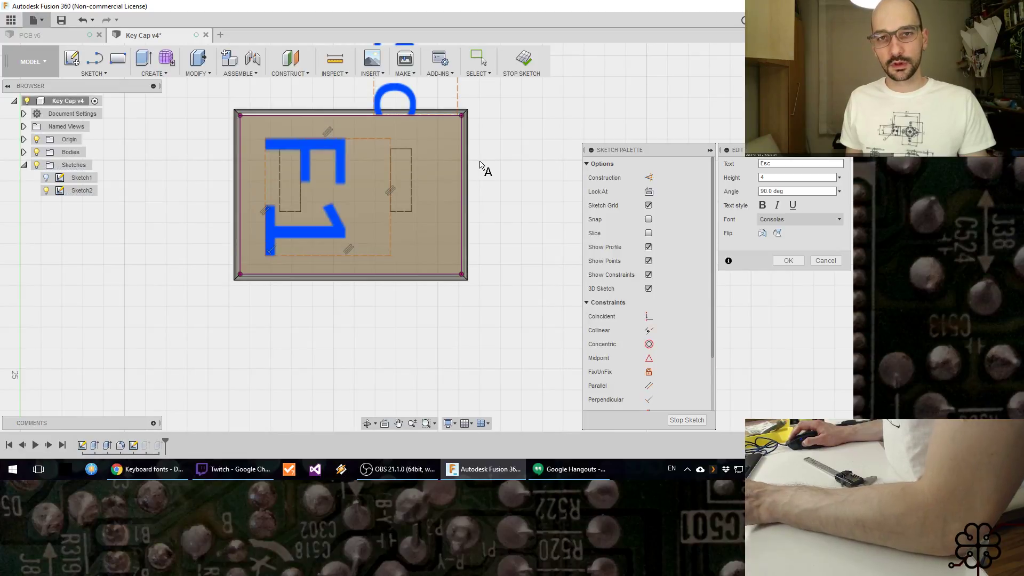
Step: Change the upper F1 legend to "Esc" with a 4 mm height and shift it slightly towards the cap's outer edge
double_click(437, 151)
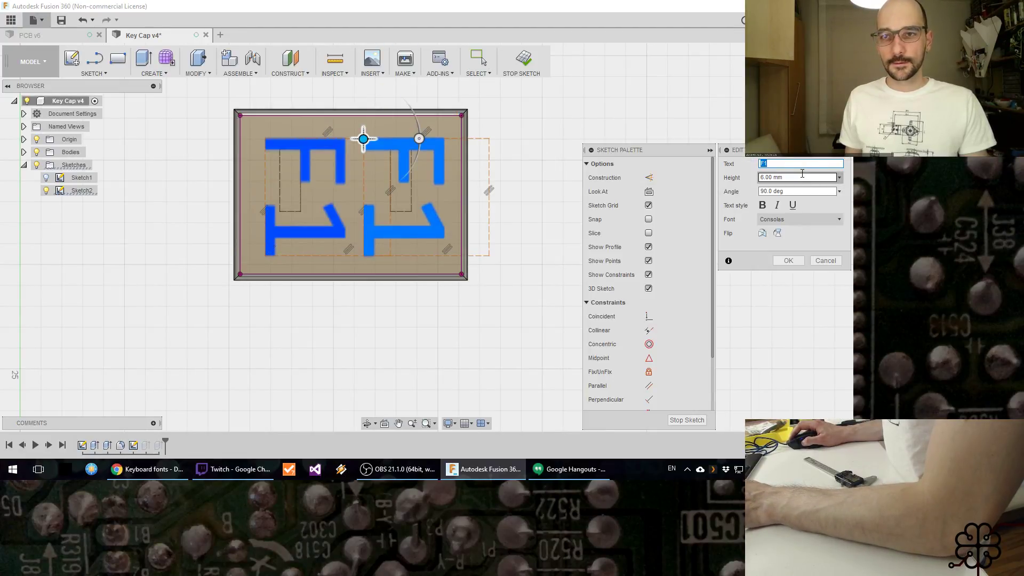
type("Esc")
key("Tab")
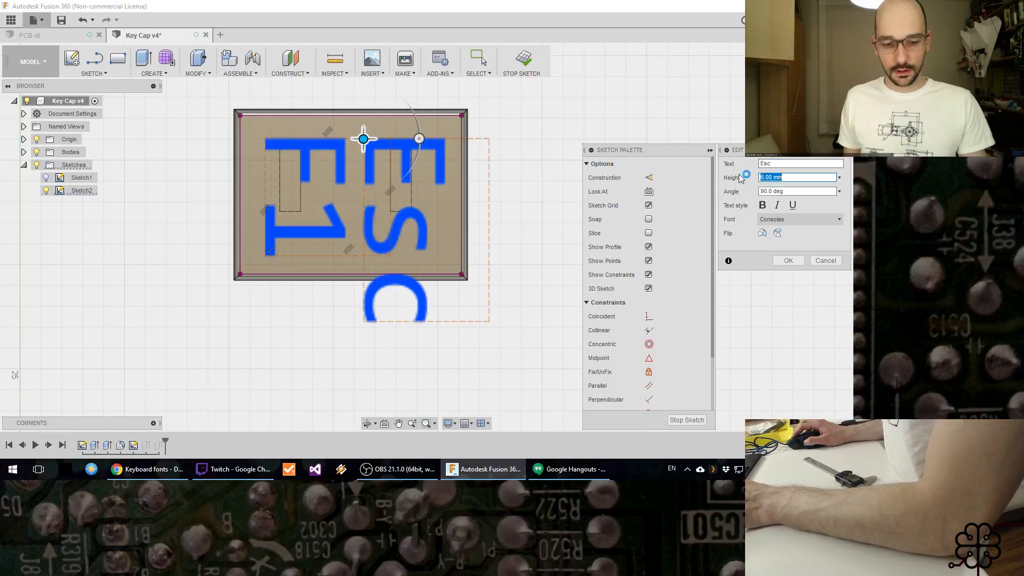
type("4")
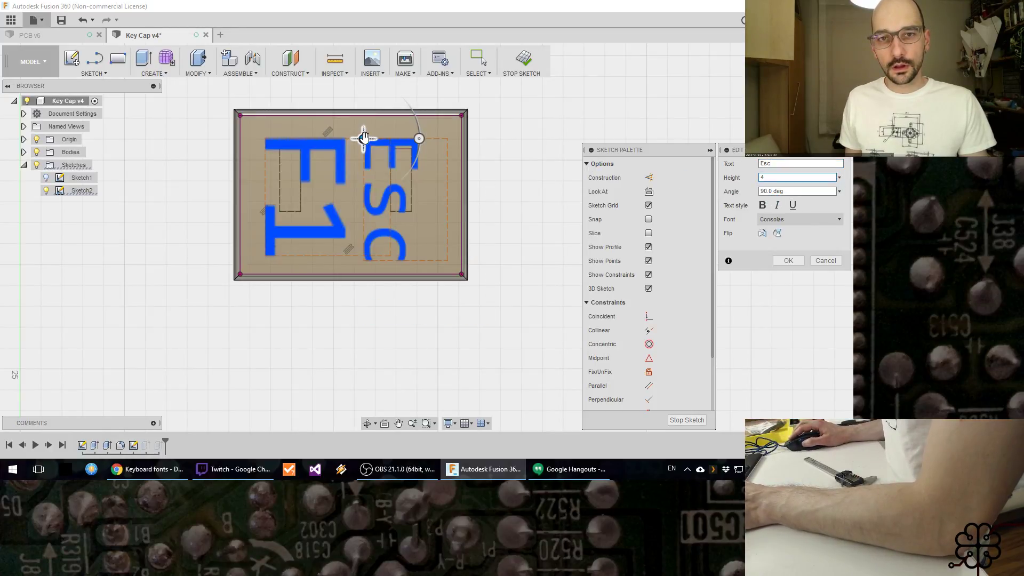
left_click_drag(364, 137, 375, 137)
key("Return")
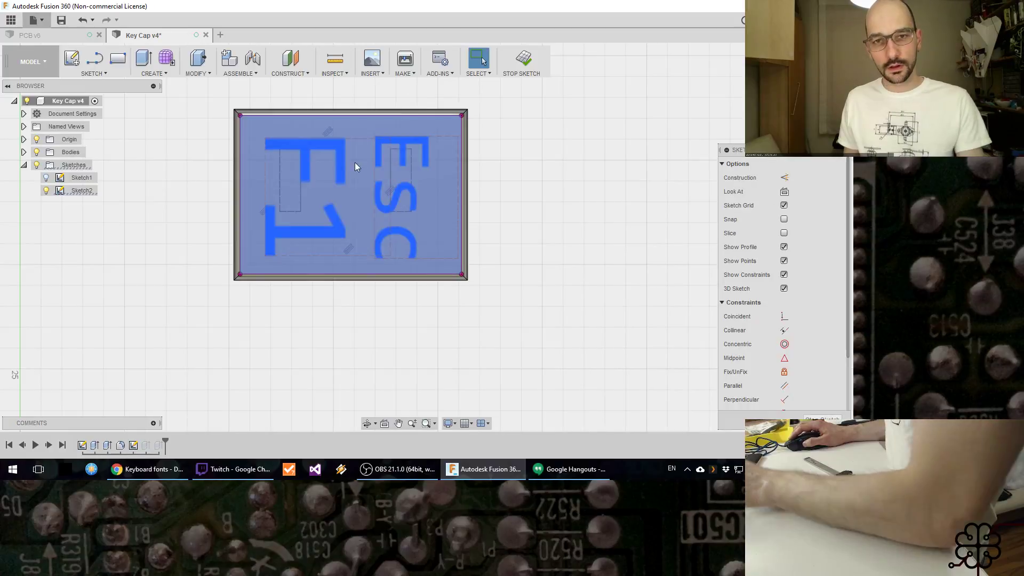
double_click(332, 147)
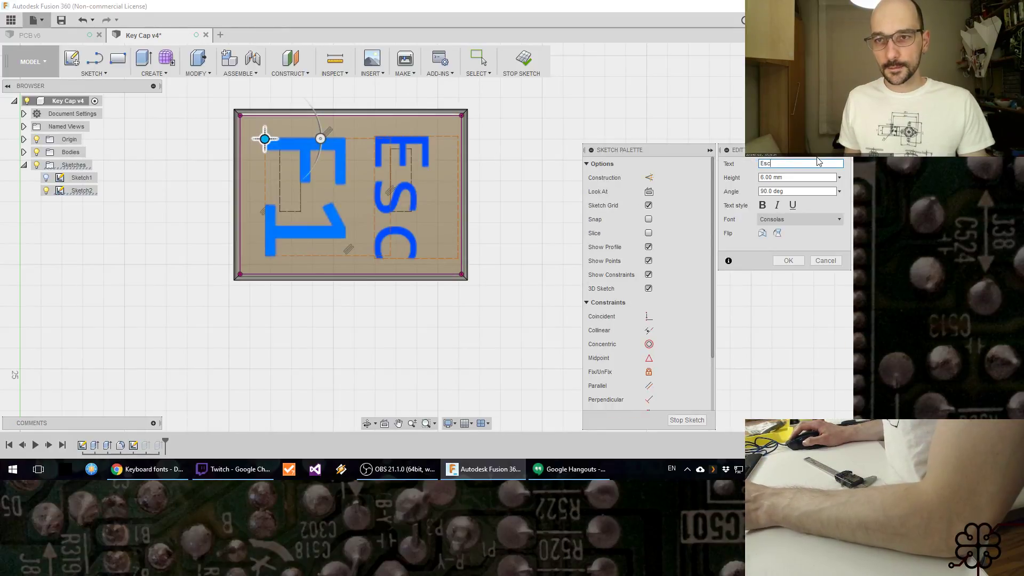
type("Esc")
key("Tab")
type("4")
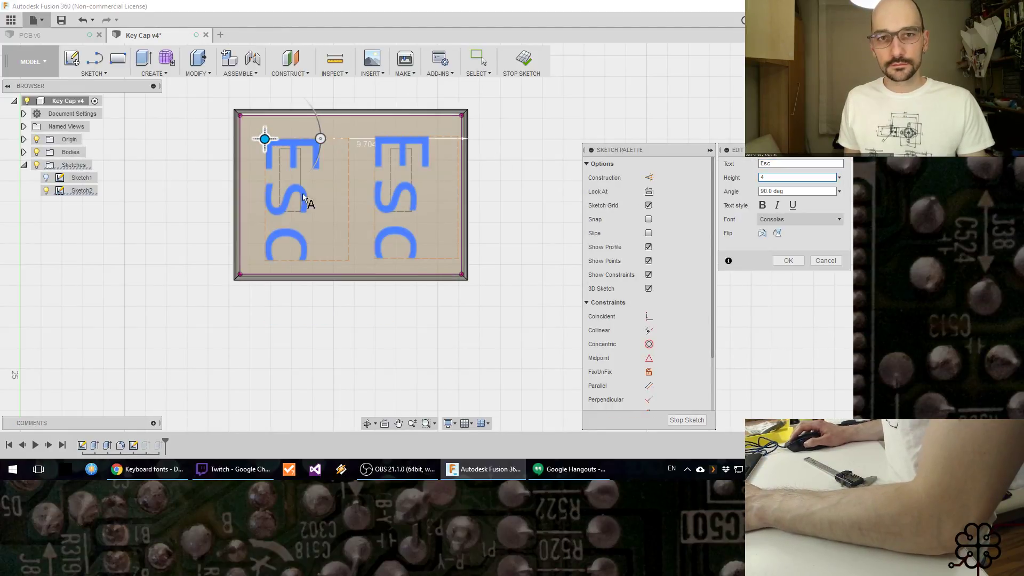
left_click_drag(265, 139, 375, 136)
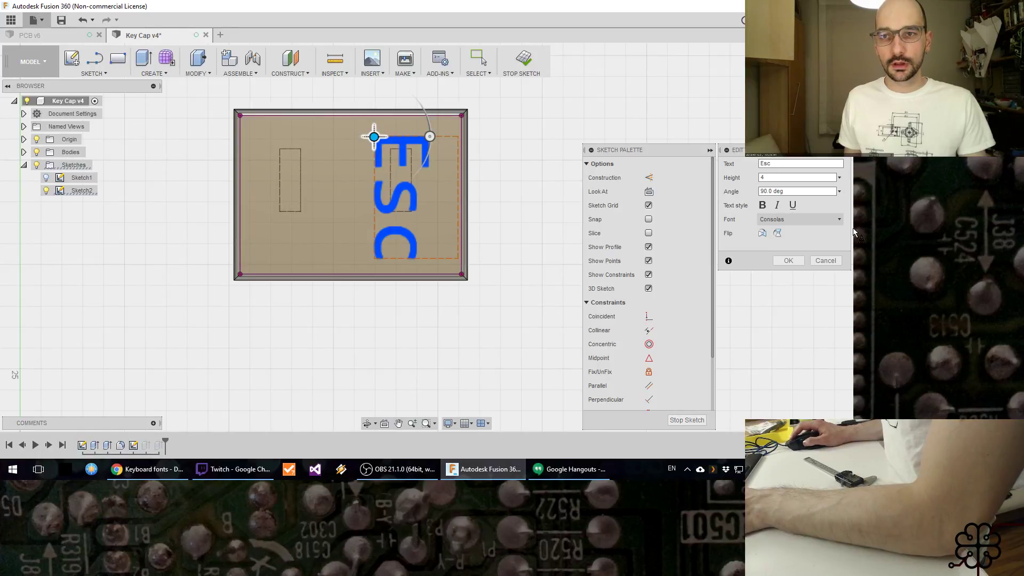
left_click(789, 261)
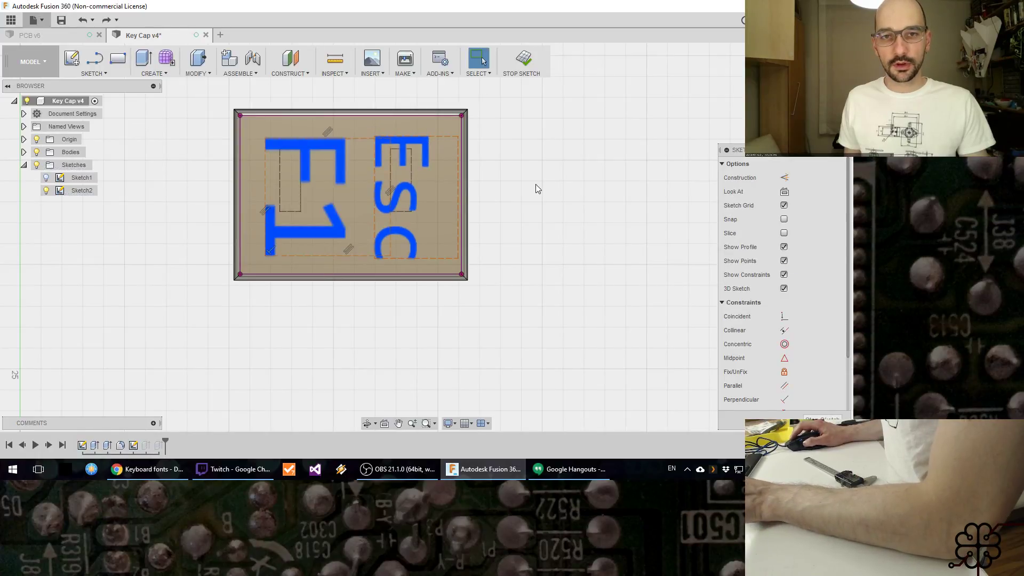
Step: Change the remaining F1 legend in the sketch to "Esc" with a 4 mm height
double_click(304, 155)
type("E")
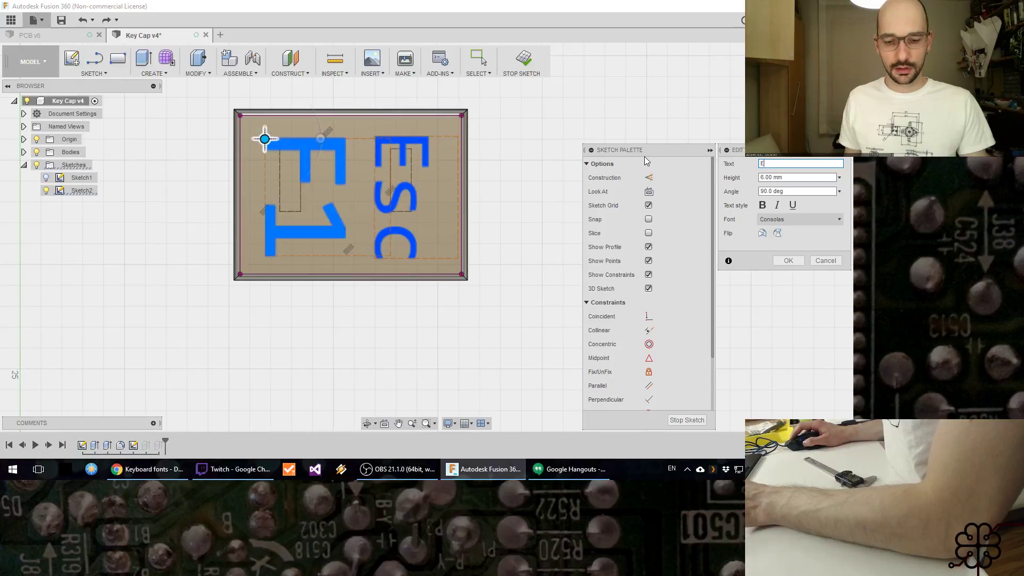
type("sc")
key("Tab")
type("4")
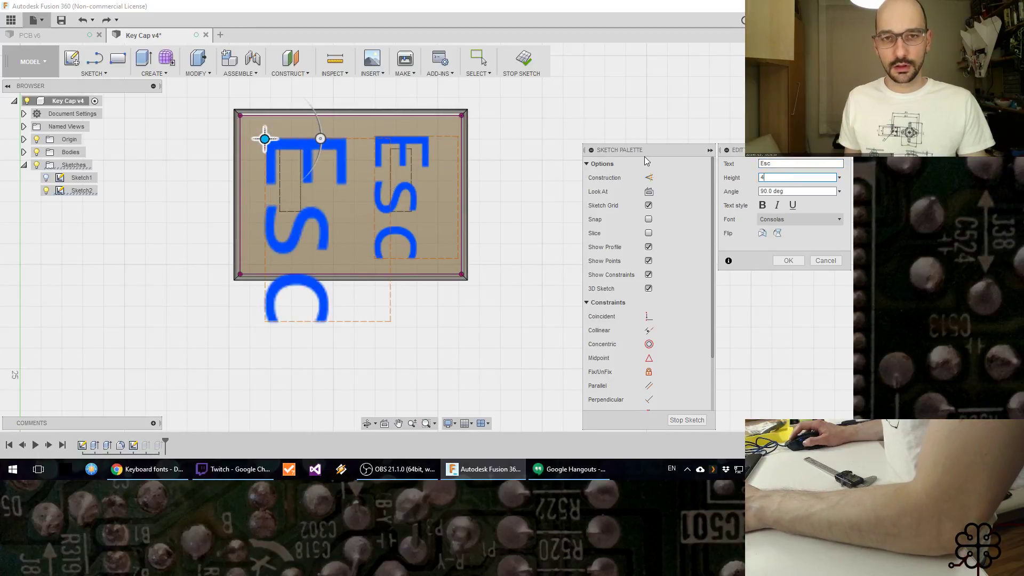
key("Return")
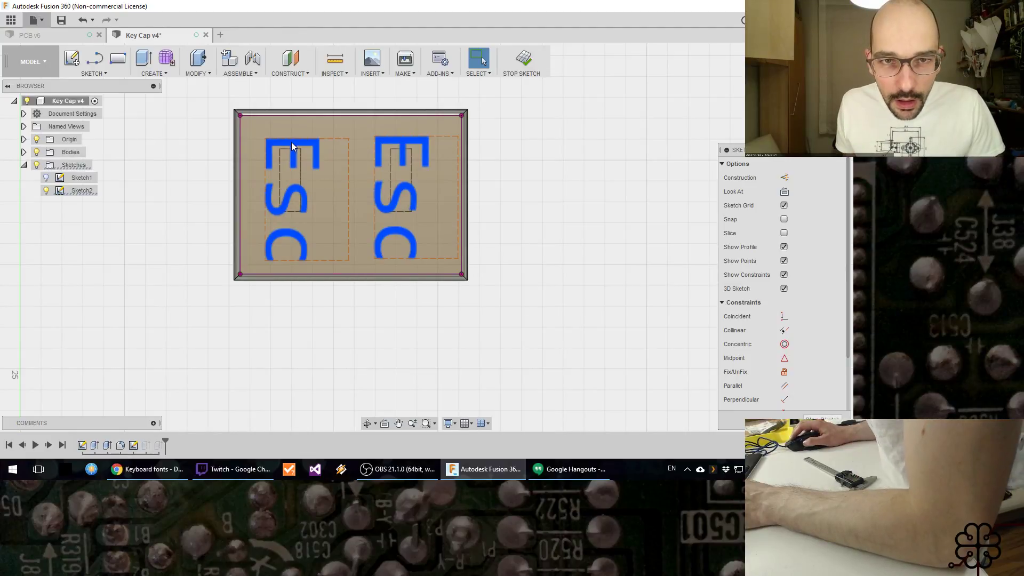
double_click(291, 145)
left_click_drag(264, 138, 262, 136)
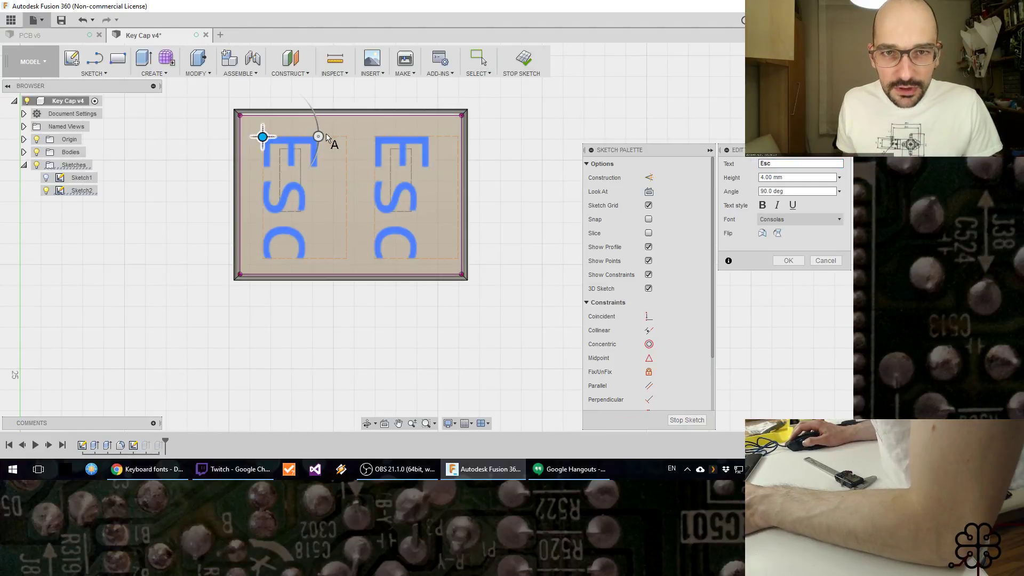
key("Escape")
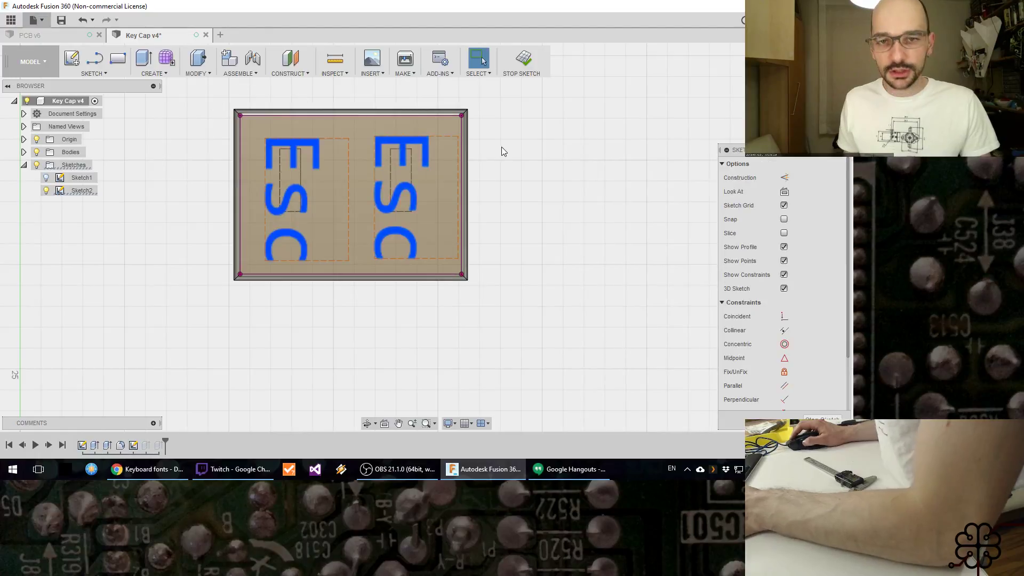
Step: Move the second Esc legend slightly so it lines up with the first one, and finish the legend sketch
double_click(294, 145)
left_click_drag(265, 140, 261, 138)
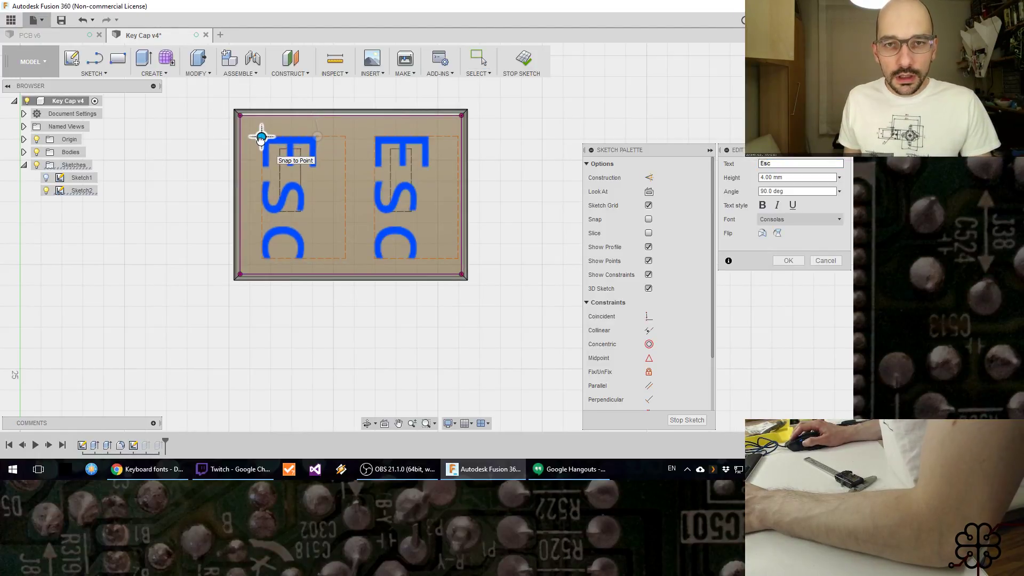
key("Return")
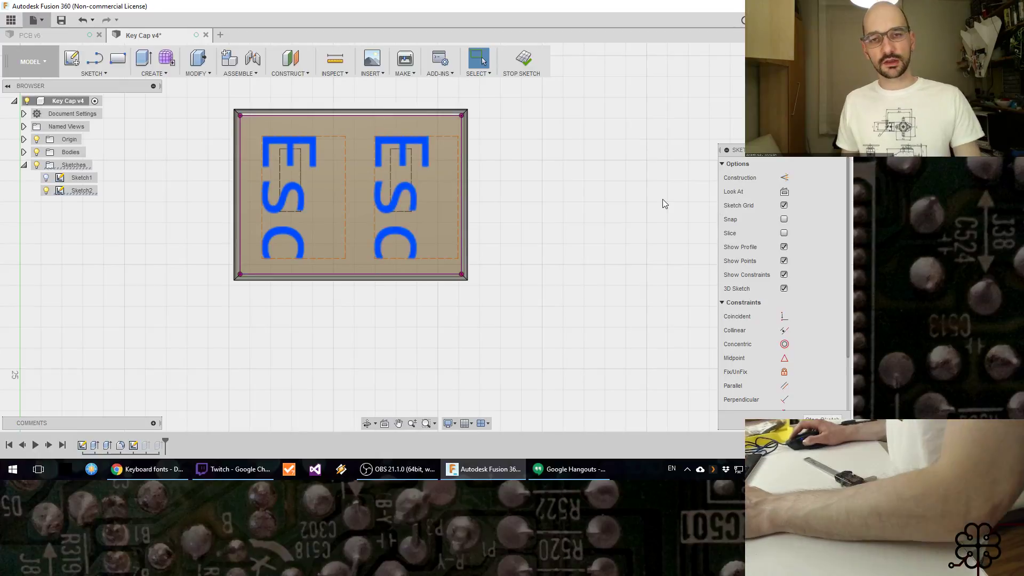
left_click(525, 63)
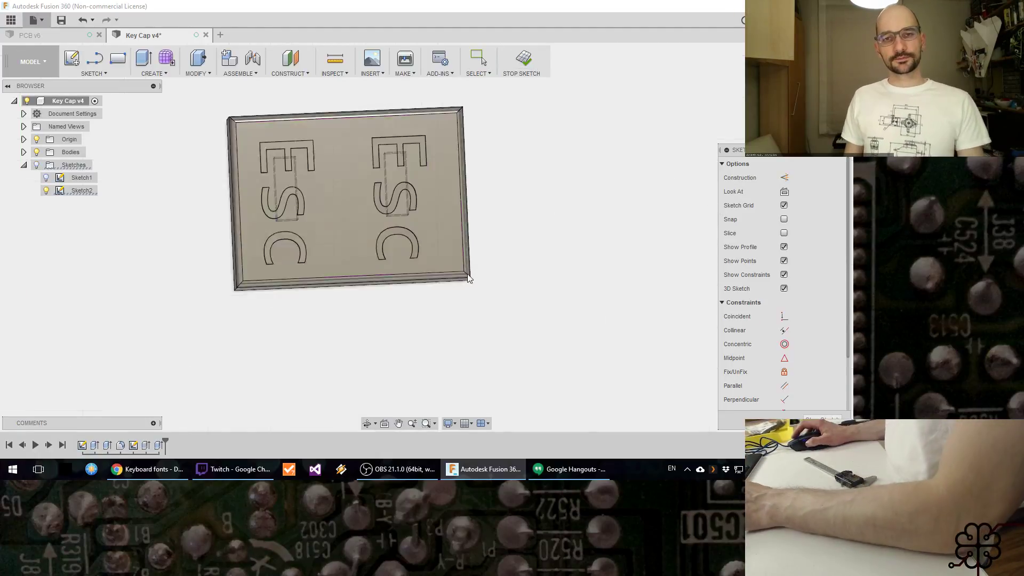
Step: View the updated Esc legends on the cap and save the Key Cap design
mouse_move(444, 335)
middle_mouse_down("shift")
mouse_move(407, 273)
mouse_move(457, 322)
mouse_move(533, 272)
mouse_move(500, 248)
mouse_move(553, 247)
mouse_move(588, 231)
mouse_move(553, 270)
mouse_move(501, 286)
mouse_move(491, 263)
mouse_move(449, 318)
mouse_move(480, 325)
middle_mouse_up("shift")
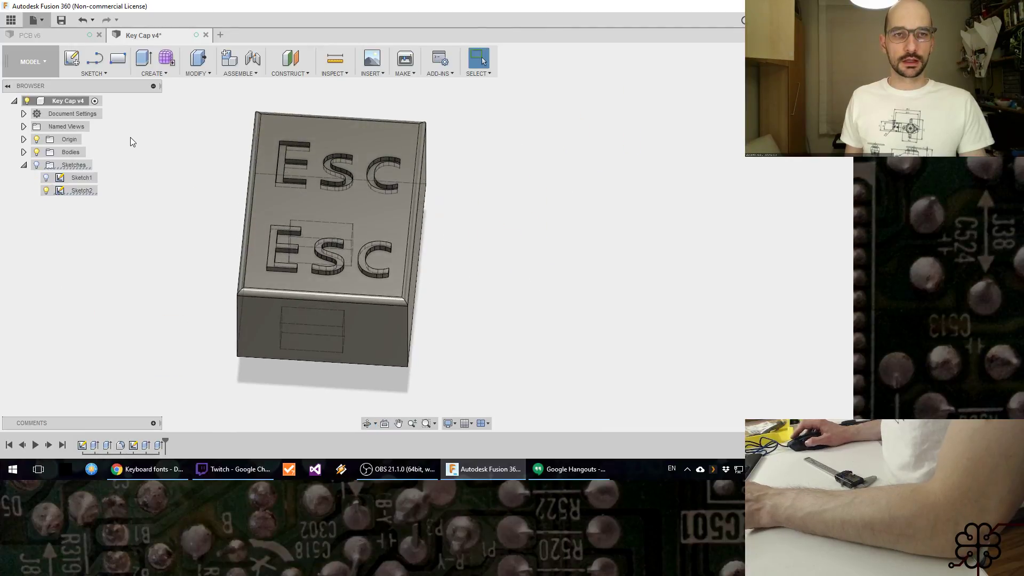
key("ctrl+s")
left_click(422, 249)
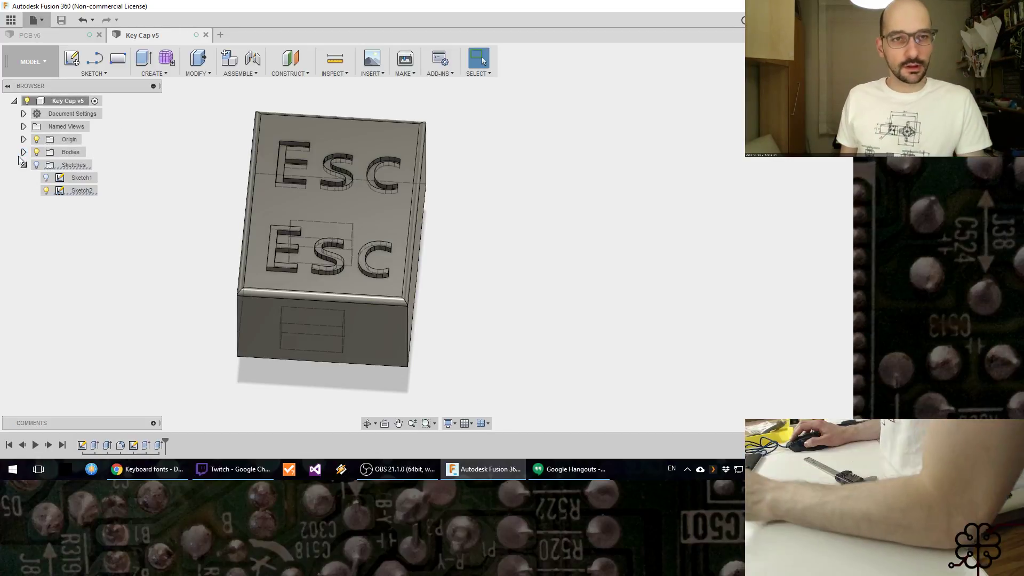
Step: Expand the design's bodies and identify which one is the cap by locating Body3 in the window
left_click(24, 152)
left_click(79, 165)
left_click(79, 190, "ctrl")
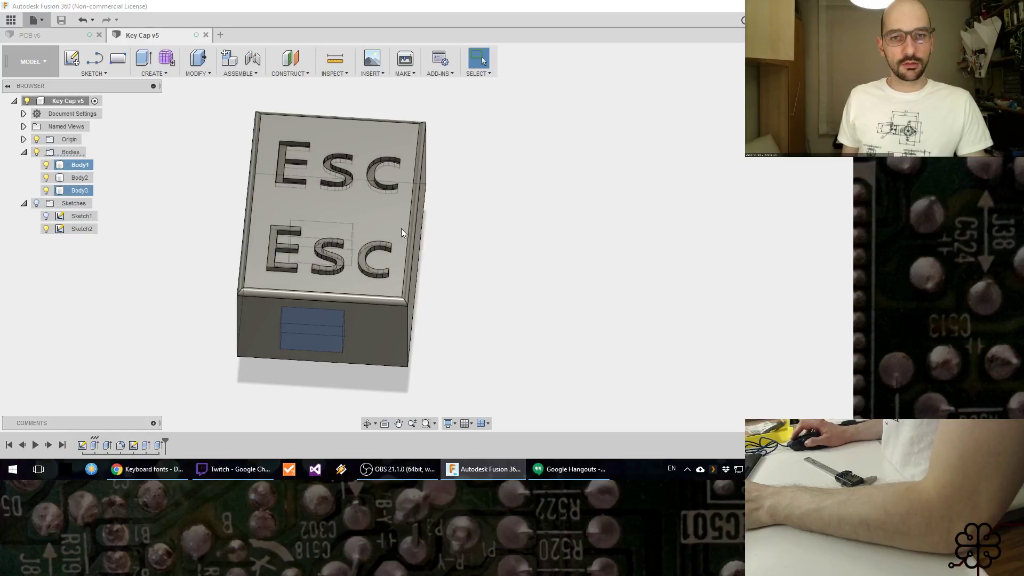
left_click(88, 190)
right_click(85, 190)
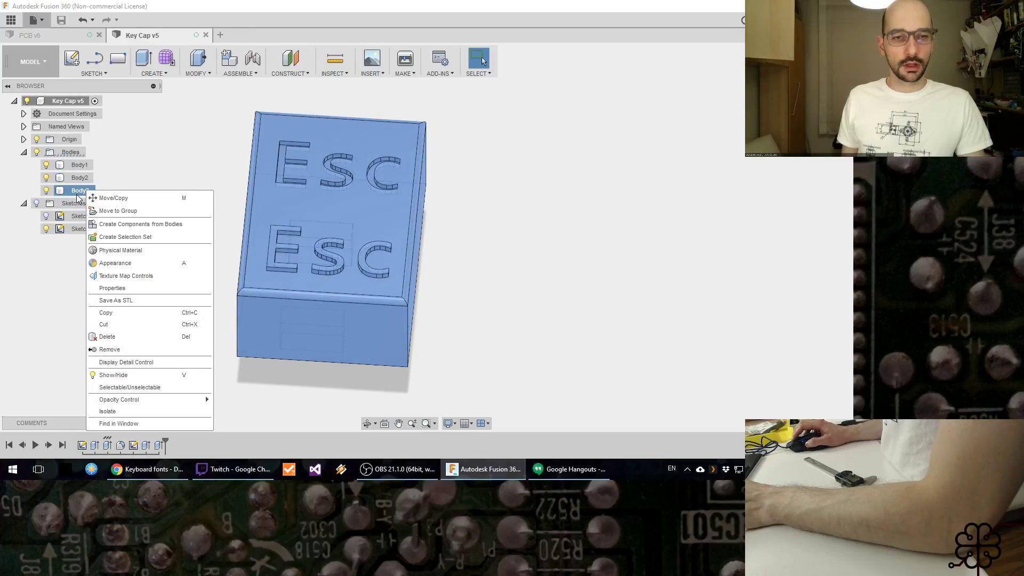
left_click(154, 425)
Step: Edit the cap's extrude feature and change its operation from New Body to Join so it merges with the posts
right_click(108, 446)
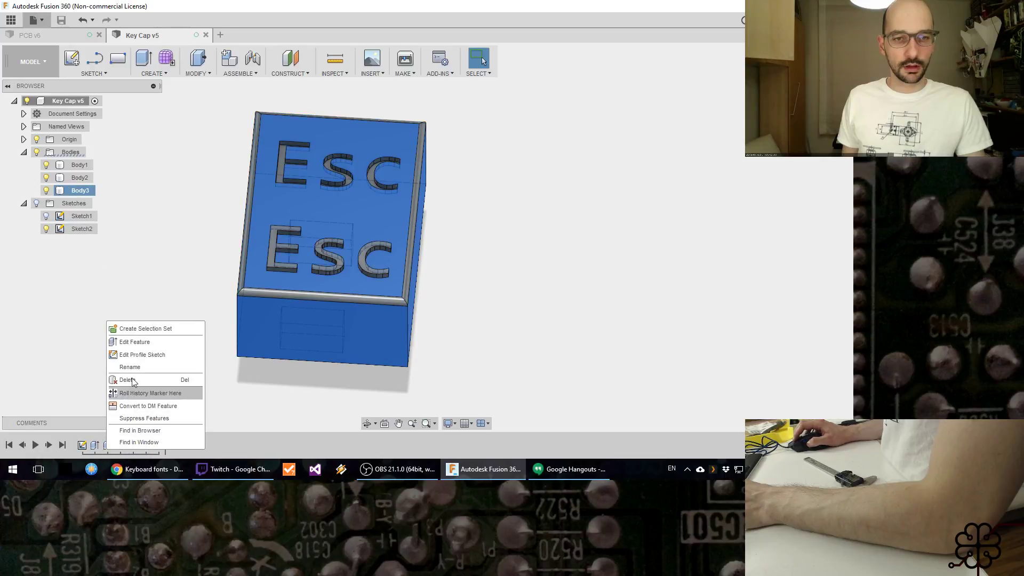
left_click(128, 338)
left_click(789, 281)
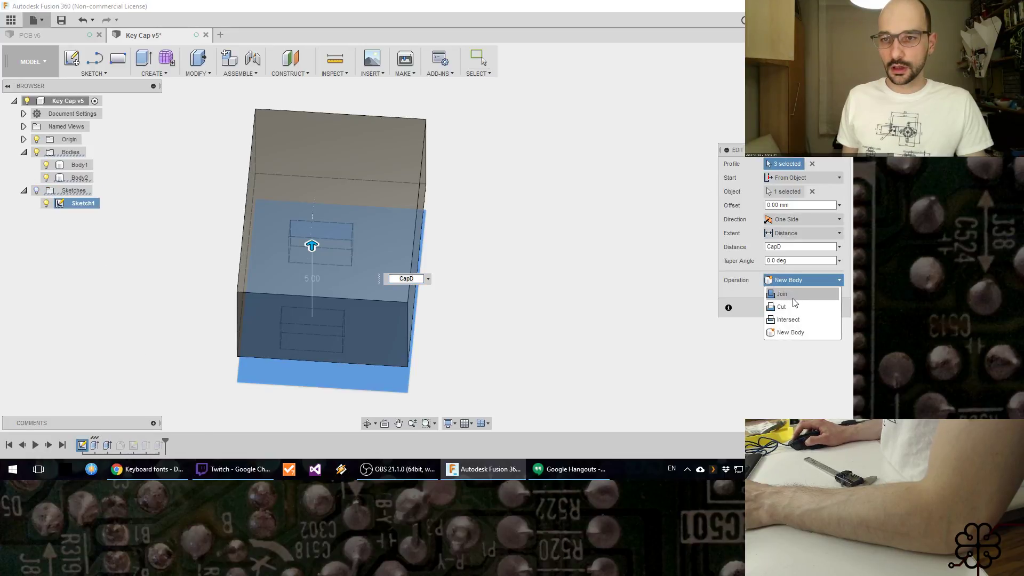
left_click(794, 293)
left_click(788, 308)
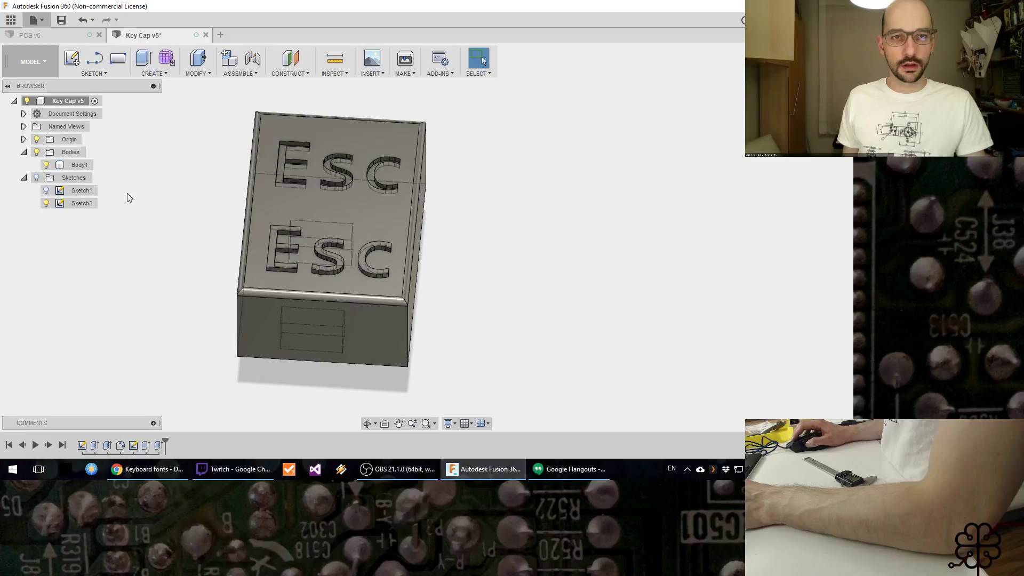
Step: Rename the merged body as "Key Cap"
left_click(90, 167)
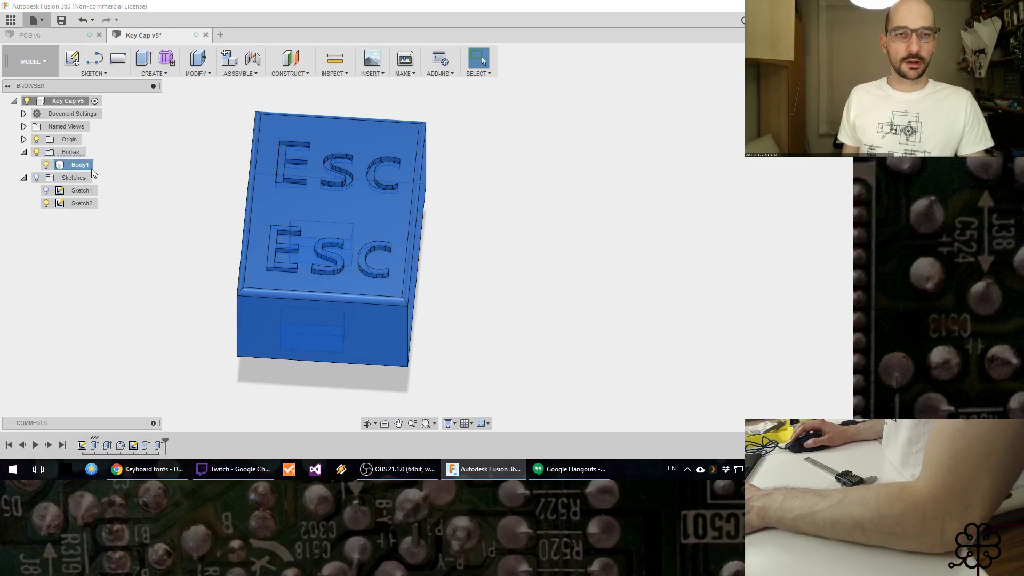
double_click(89, 165)
type("Ke")
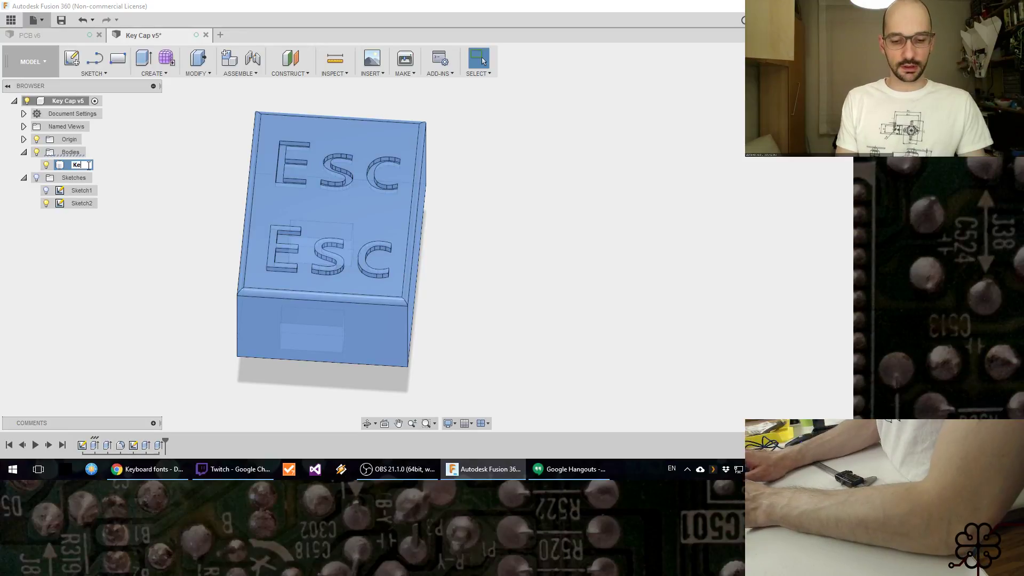
type("y Cap")
key("Return")
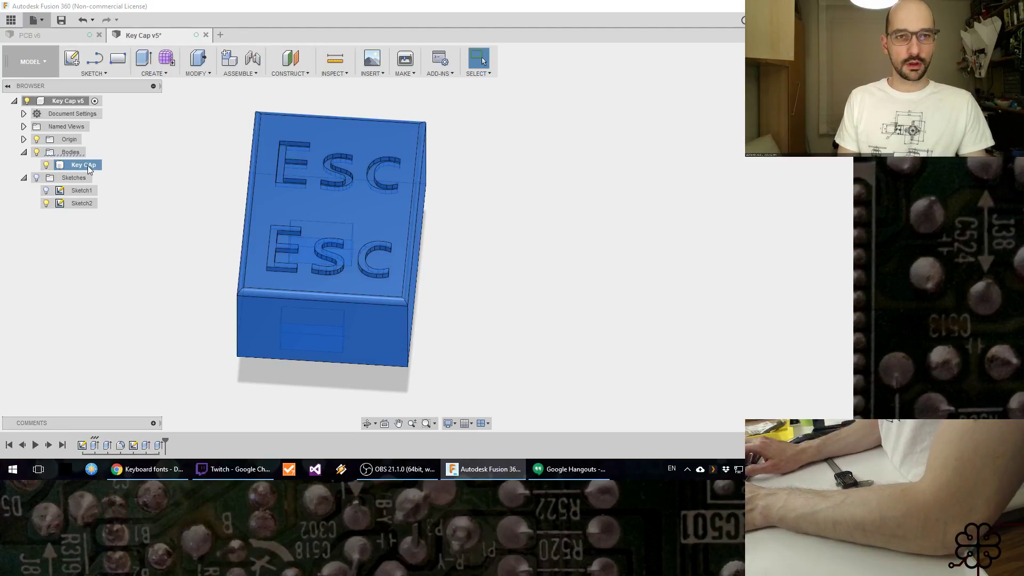
double_click(91, 165)
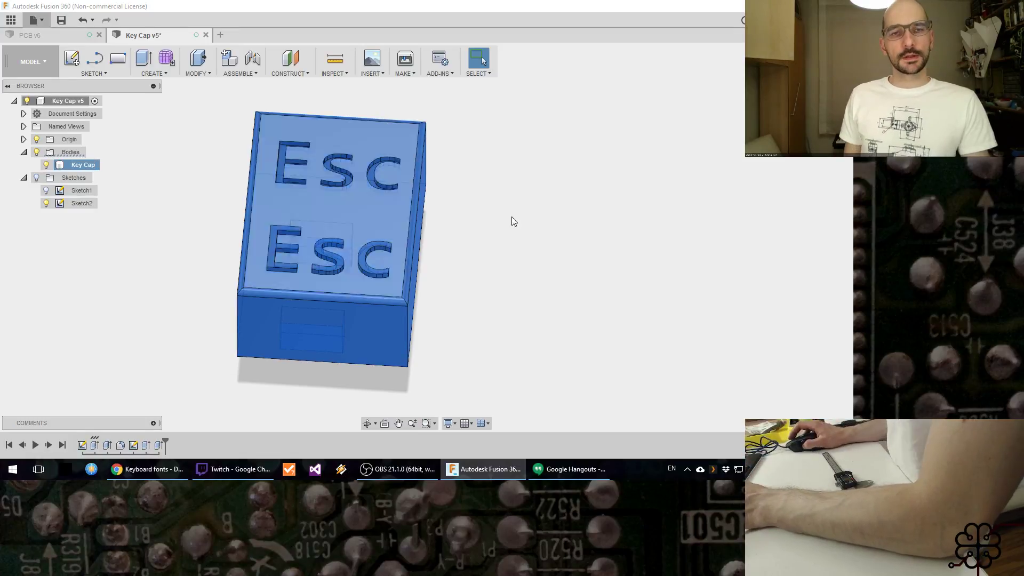
Step: Save the Key Cap design with the version description "User Saved"
middle_click_drag(506, 241, 480, 247)
key("ctrl+s")
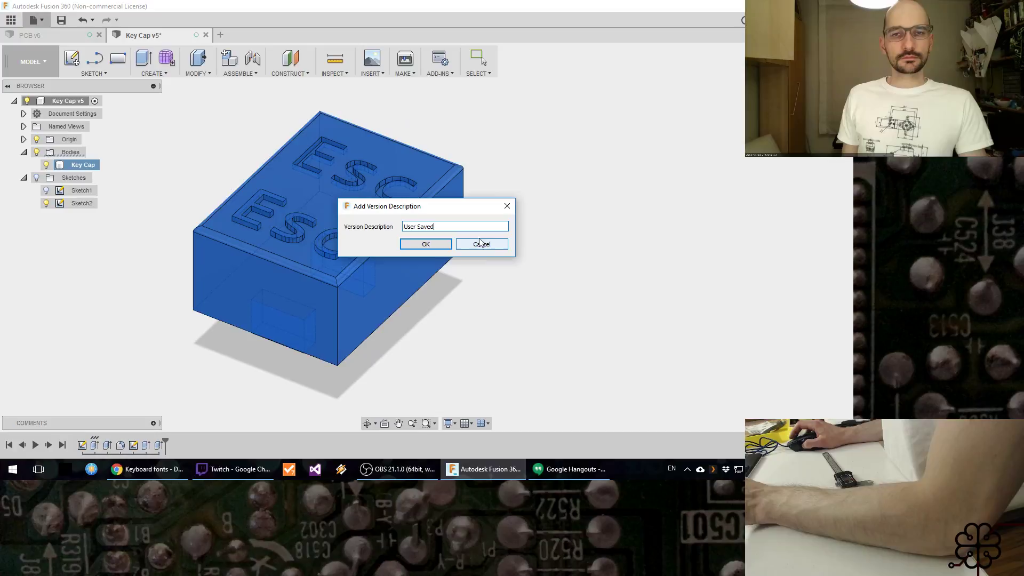
left_click(426, 246)
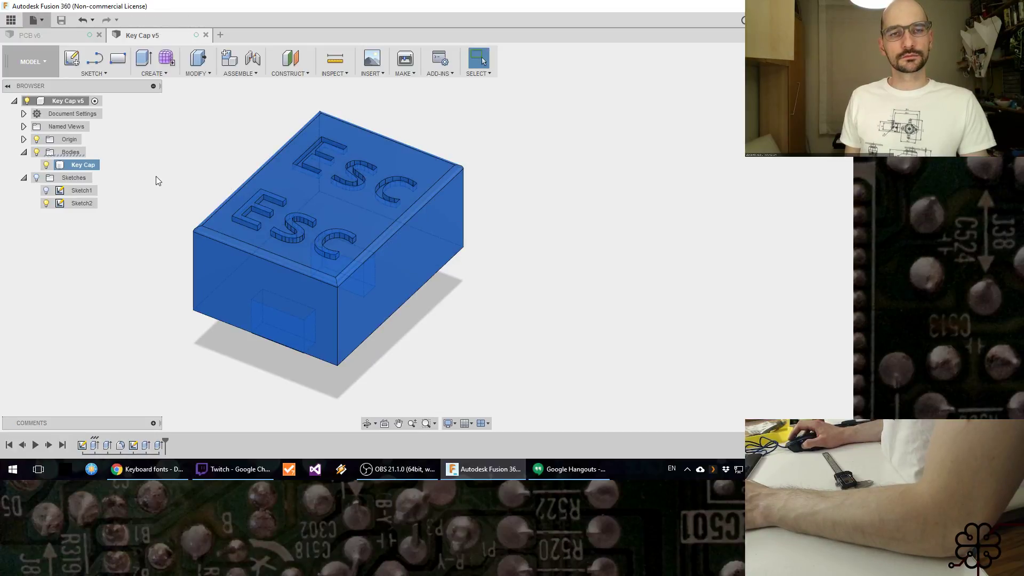
Step: Rename the PCB design's body as "PCB" and save the design with the version description "User Saved"
left_click(50, 37)
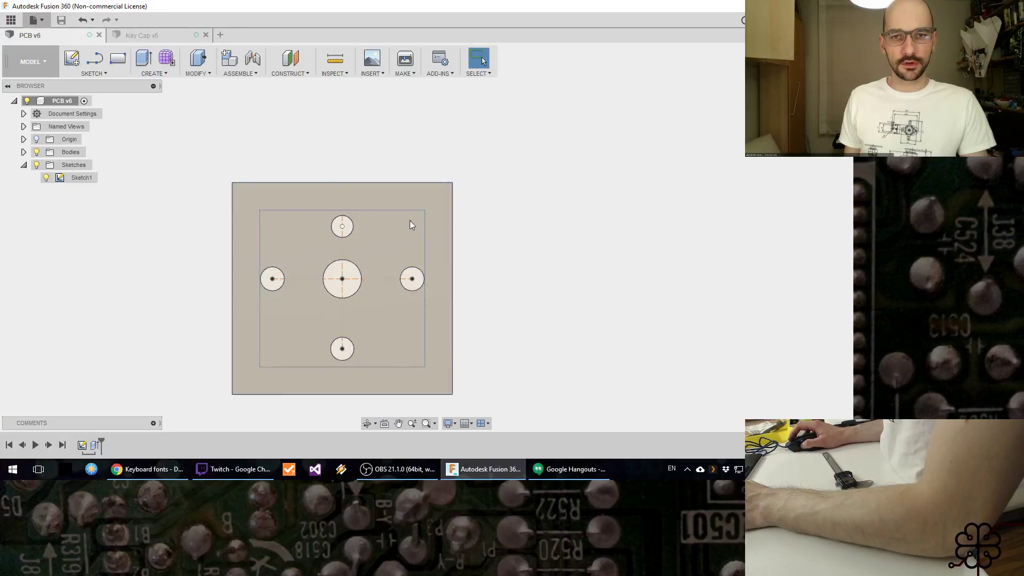
middle_click_drag(551, 314, 542, 290, "shift")
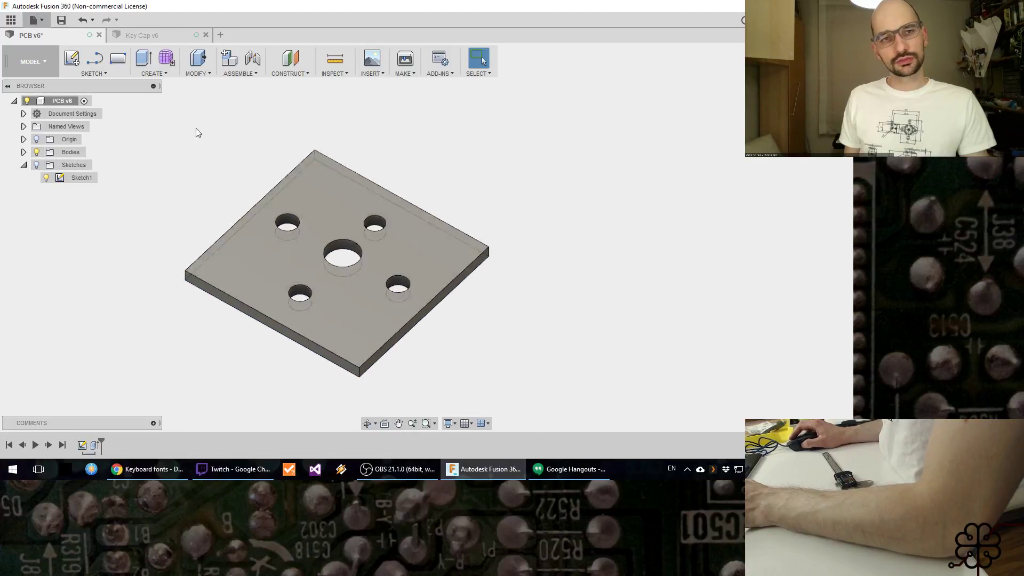
left_click(23, 152)
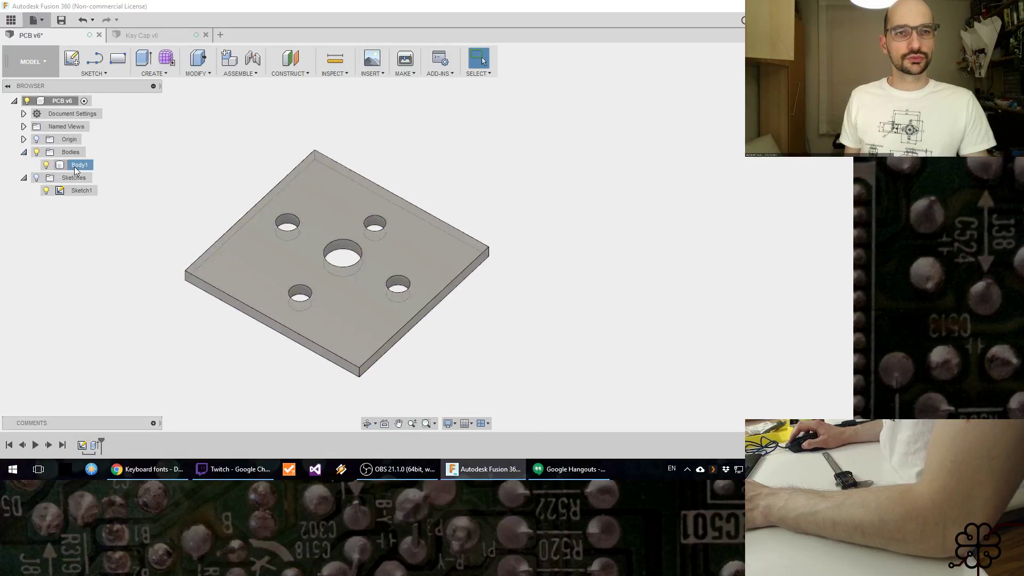
double_click(81, 165)
type("PCB")
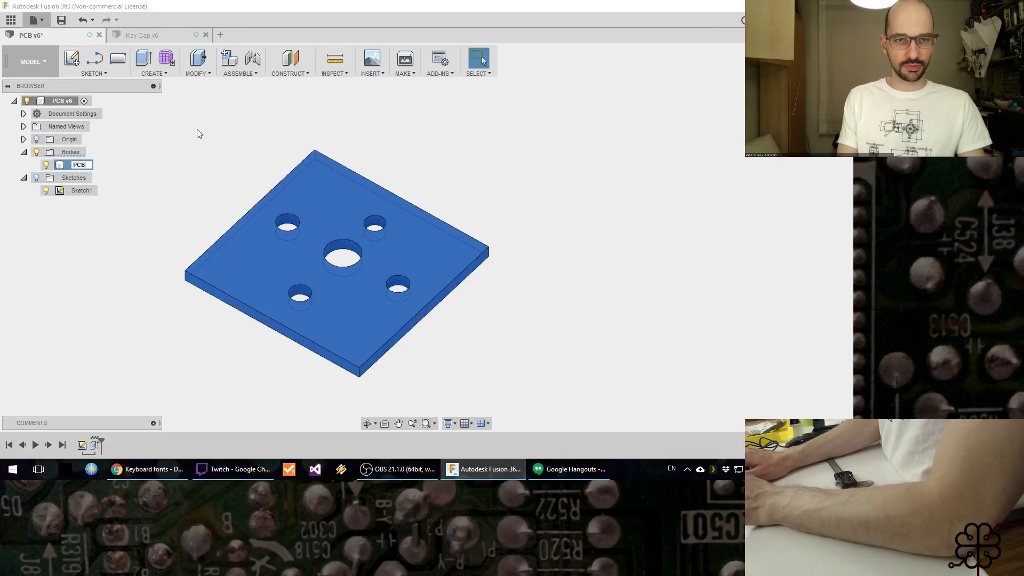
key("Return")
key("ctrl+s")
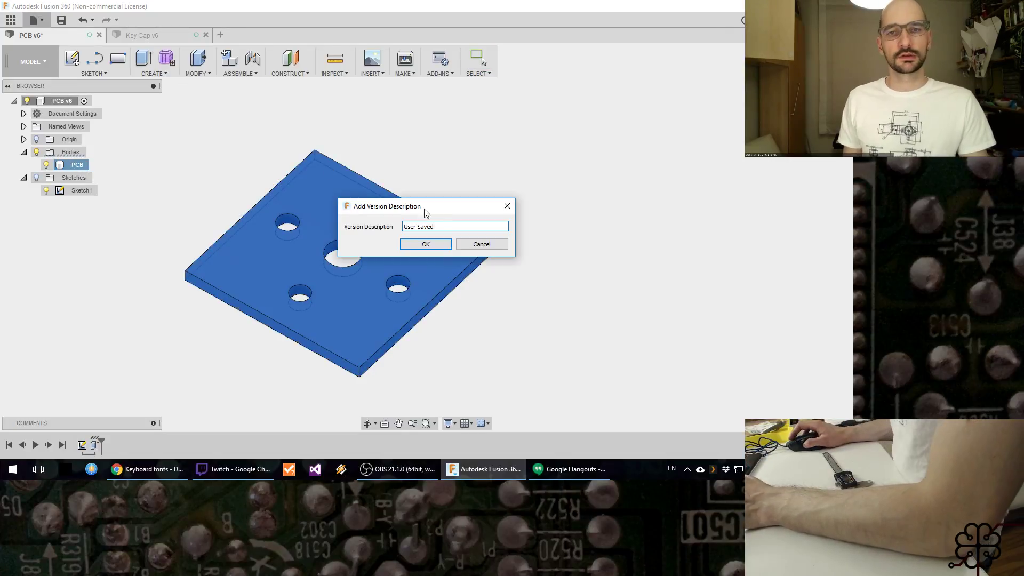
left_click(438, 243)
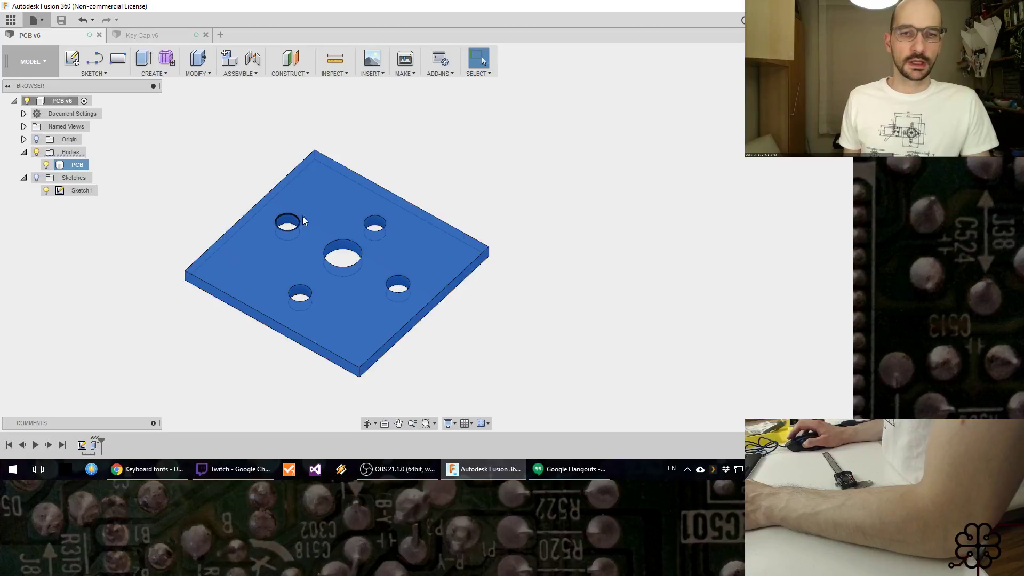
Step: Set up an STL export of the PCB body in binary format with High refinement
right_click(264, 238)
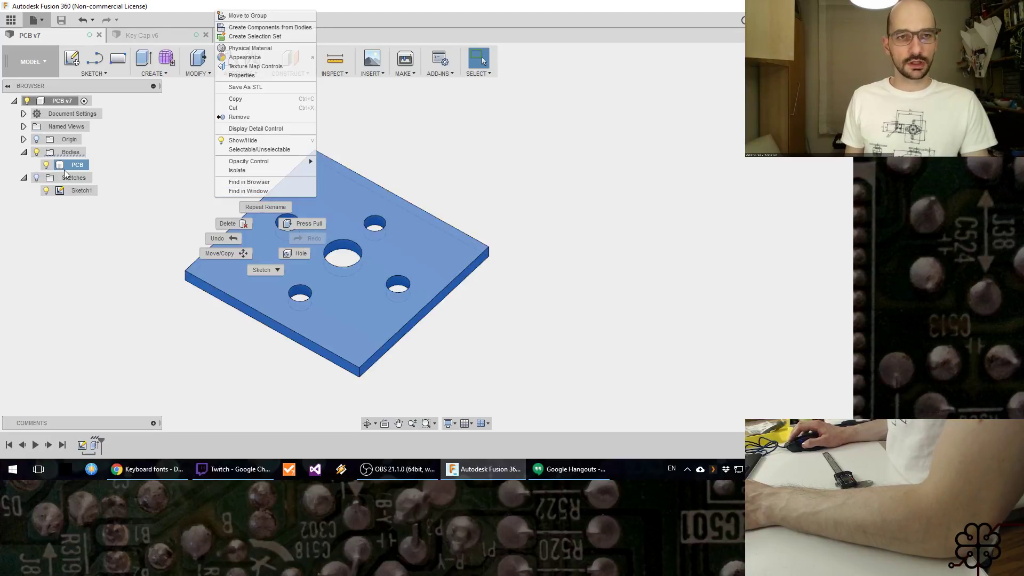
key("Escape")
right_click(84, 172)
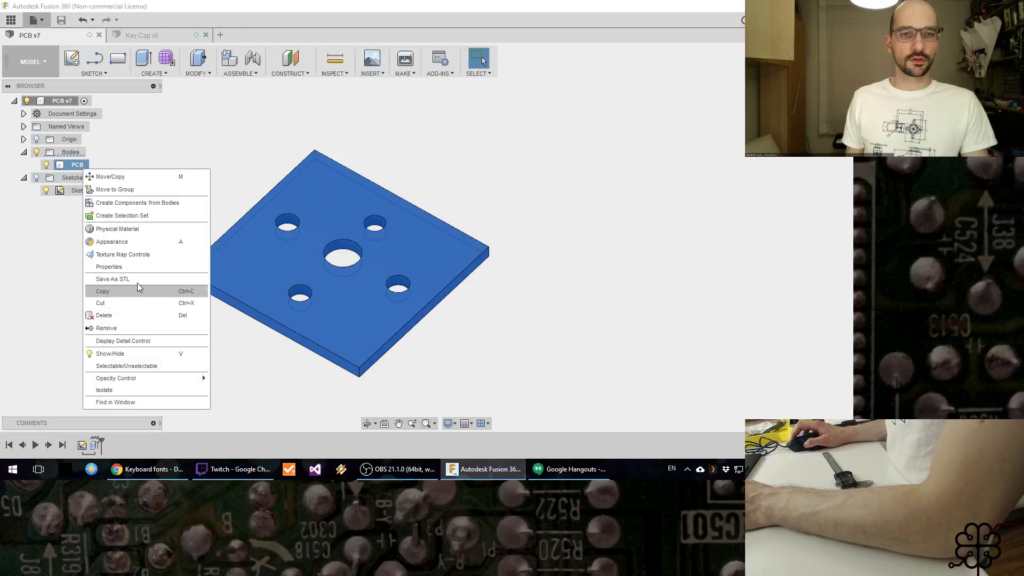
left_click(155, 287)
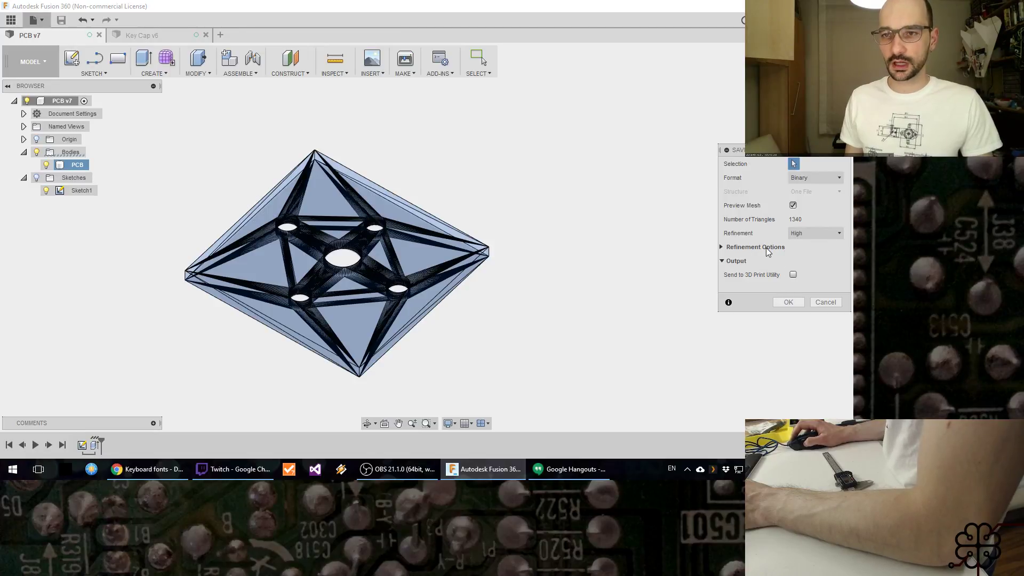
left_click(721, 248)
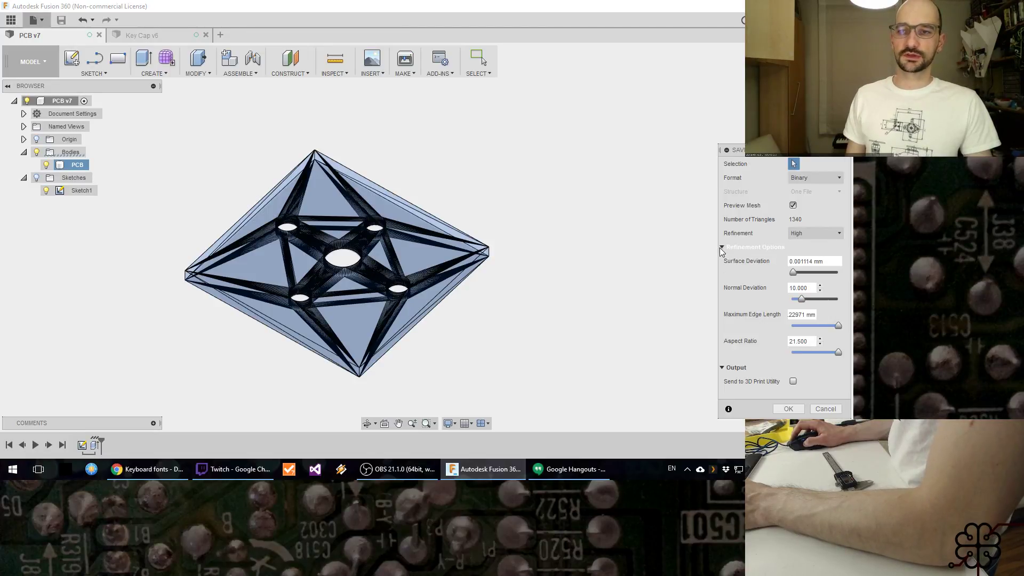
left_click(721, 248)
left_click(815, 233)
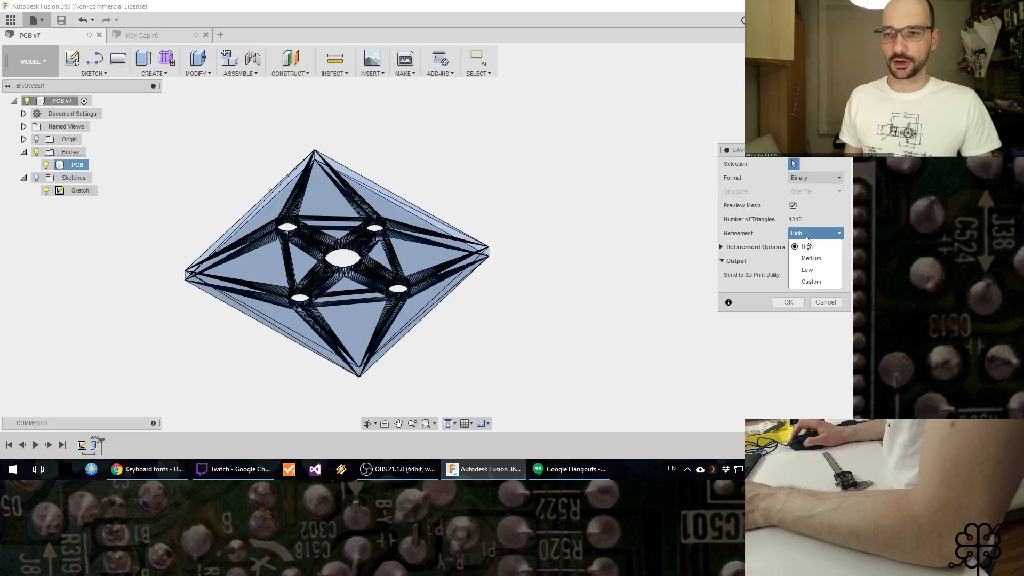
left_click(811, 233)
left_click(783, 302)
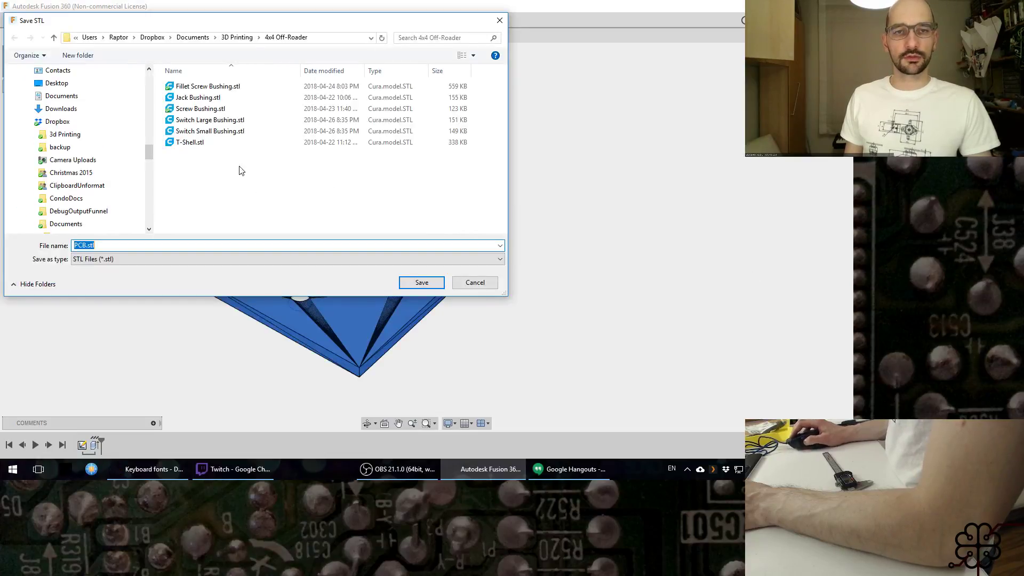
Step: Create a folder named "Kinesis Advantage ML" inside 3D Printing and save the mesh there as PCB.stl
left_click(238, 38)
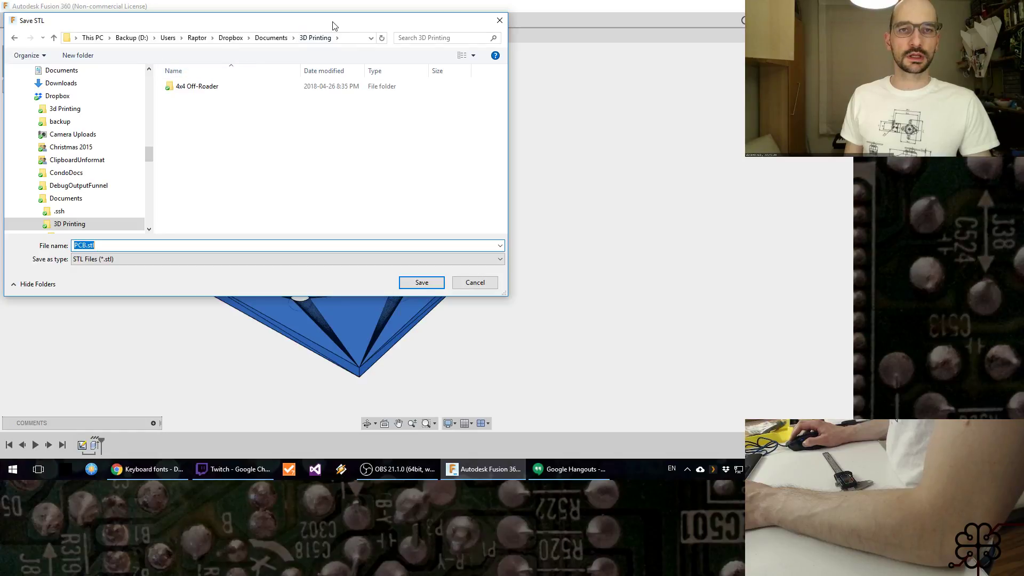
left_click(76, 55)
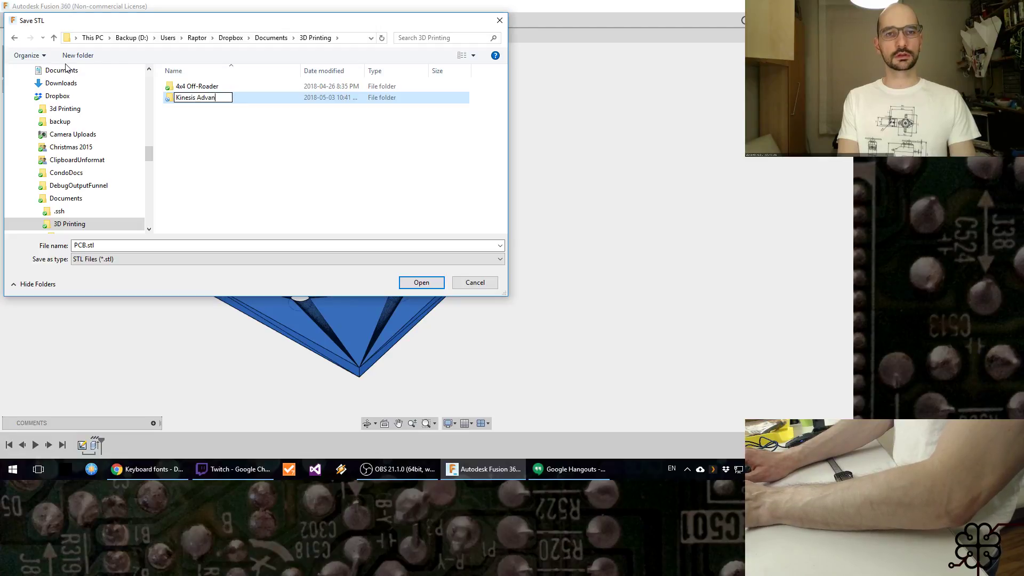
key("Return")
key("Return")
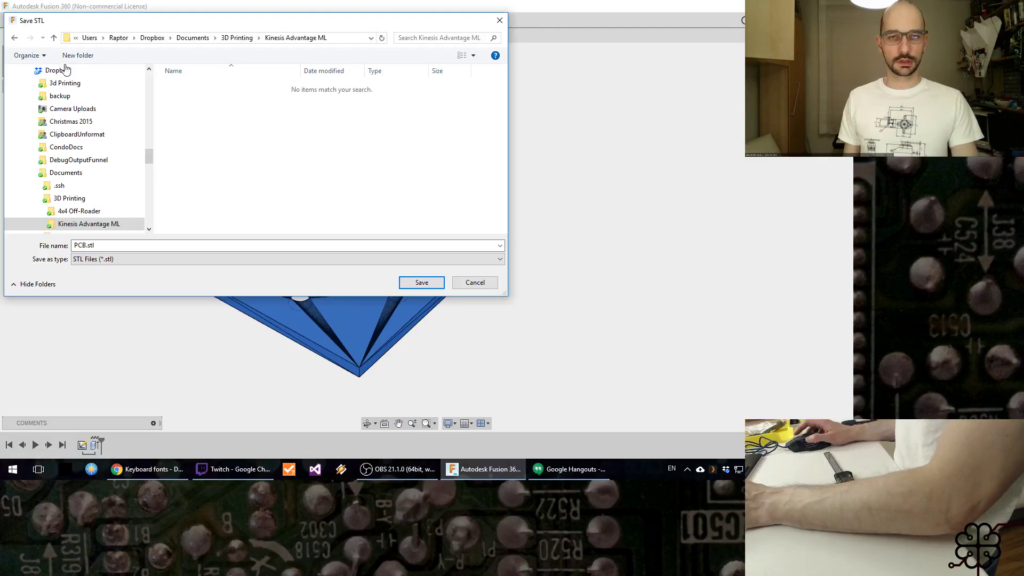
left_click(421, 283)
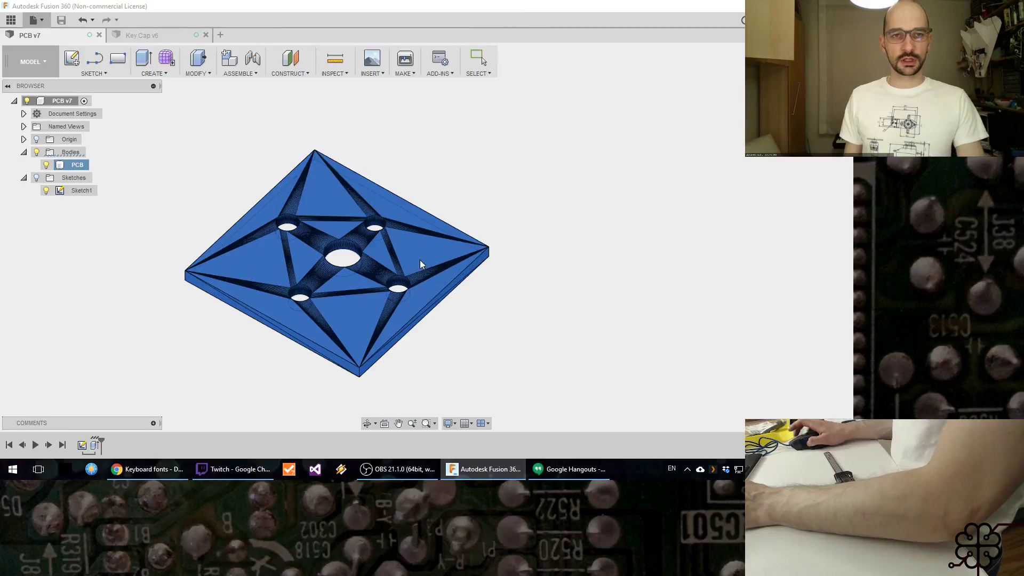
Step: Export the Key Cap body from its design as Key Cap.stl with High refinement into the Kinesis Advantage ML folder
left_click(163, 36)
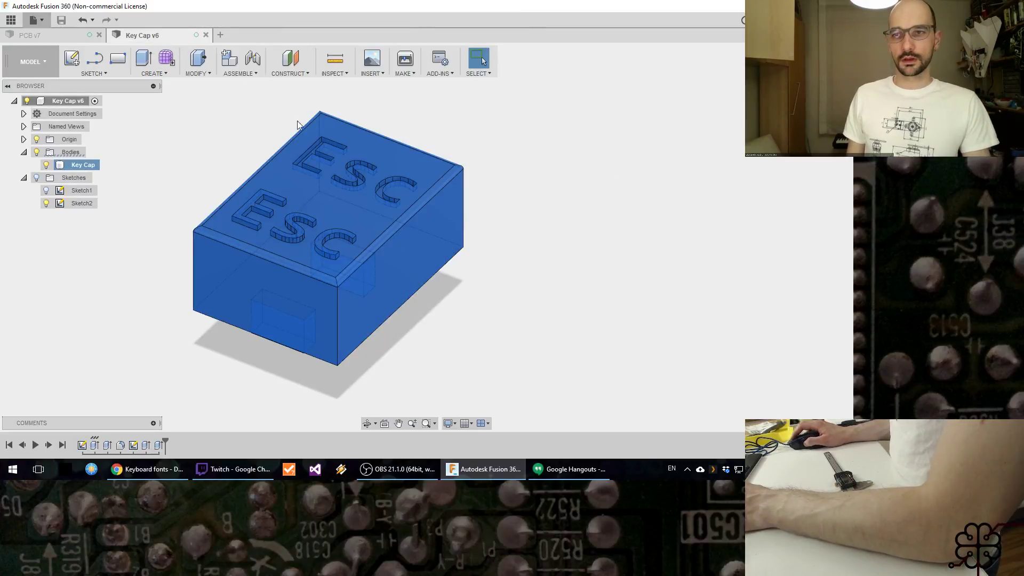
right_click(70, 166)
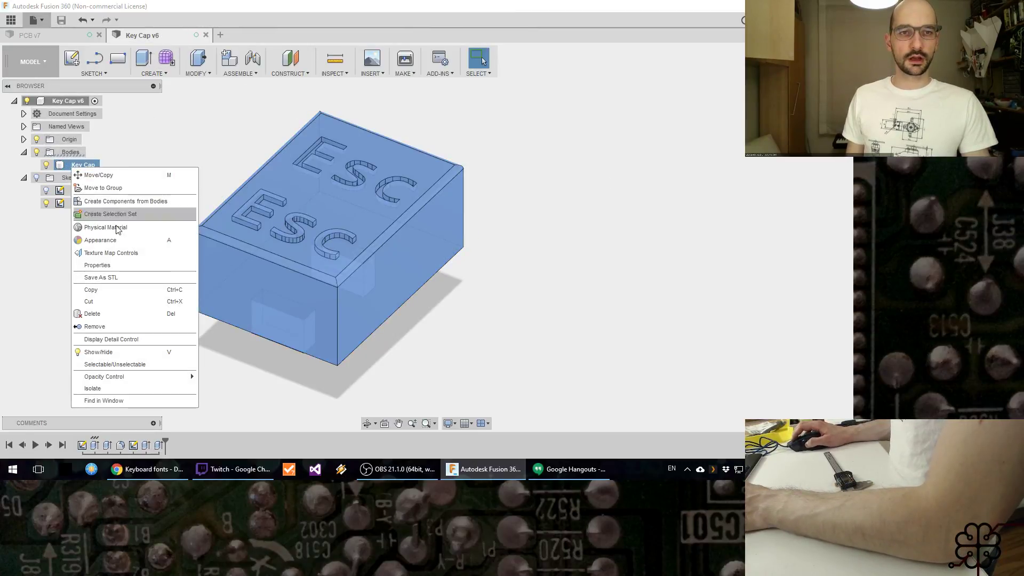
left_click(114, 270)
key("Escape")
right_click(78, 164)
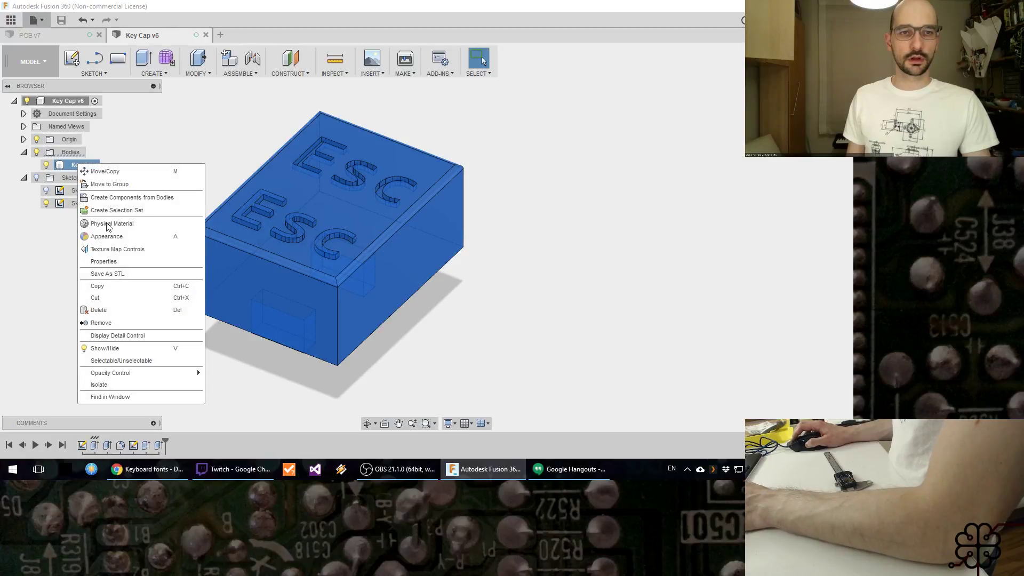
left_click(118, 278)
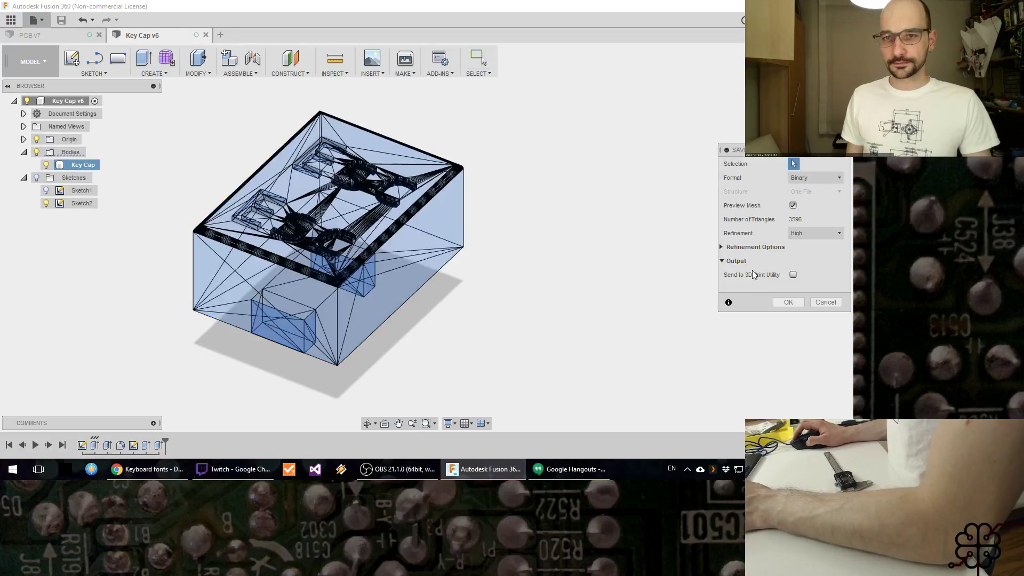
left_click(789, 303)
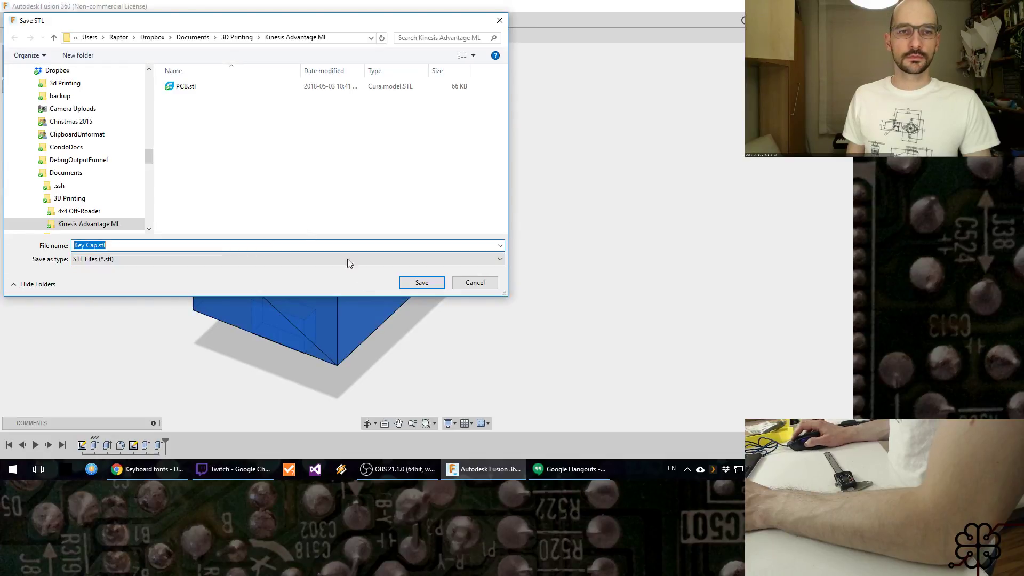
left_click(422, 283)
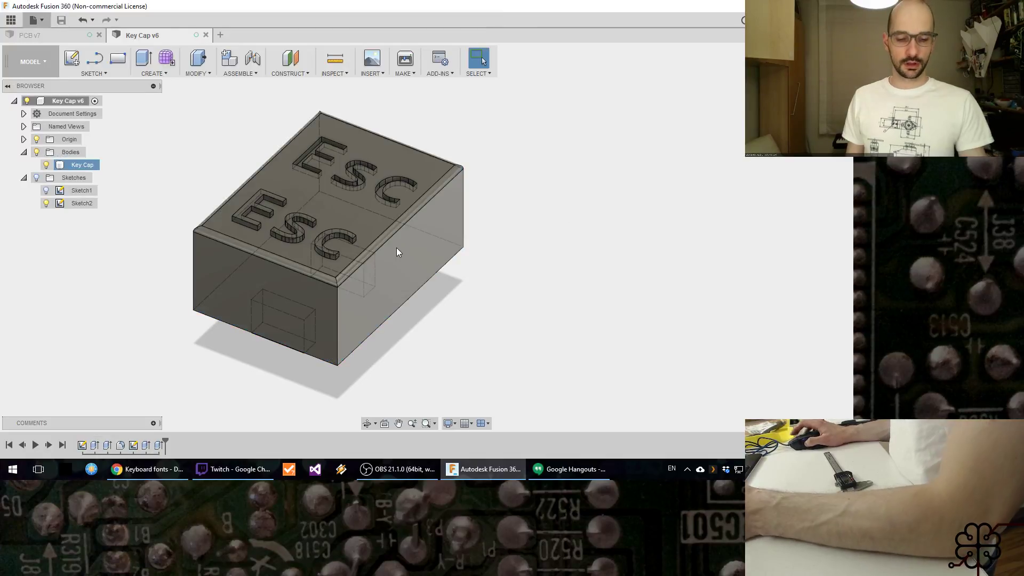
Step: Try to launch Ultimaker Cura 3.2.0
key("super")
type("cura")
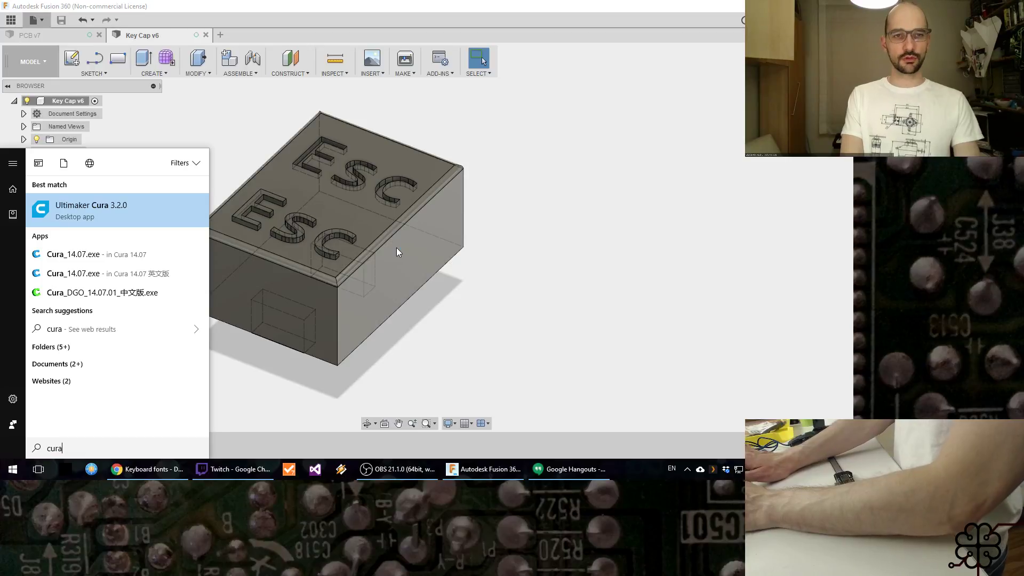
key("Return")
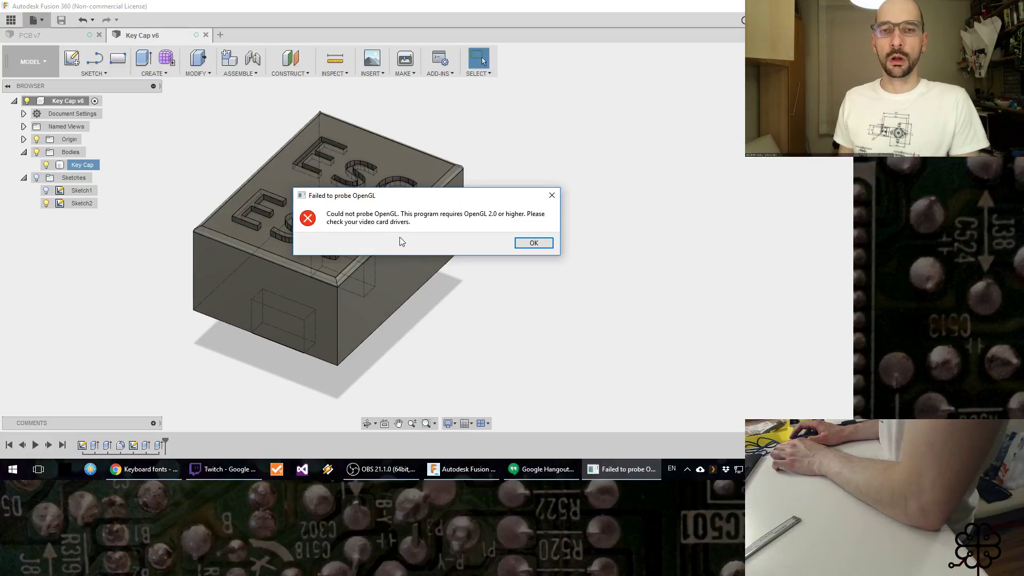
left_click(534, 243)
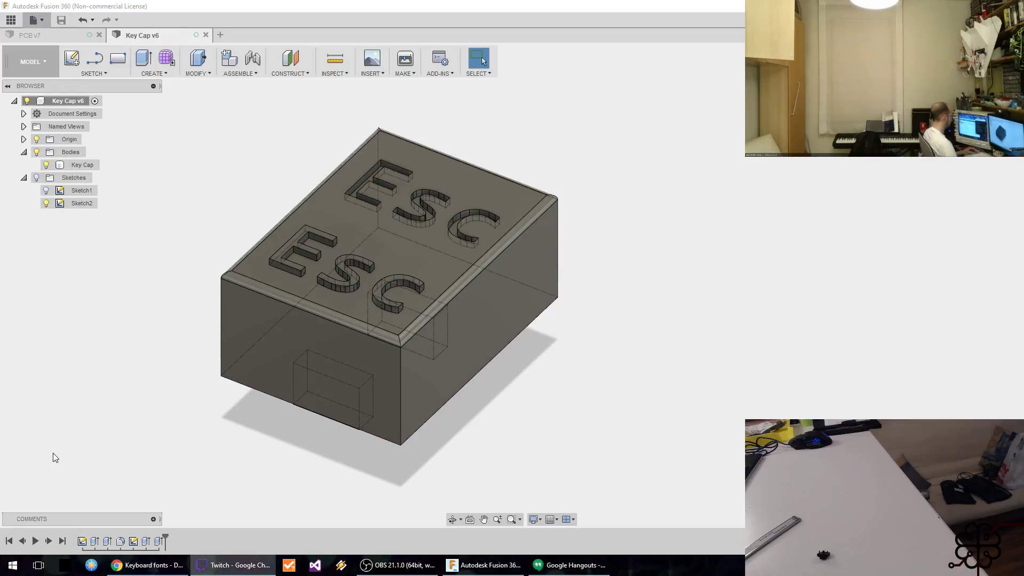
left_click(397, 564)
left_click(398, 564)
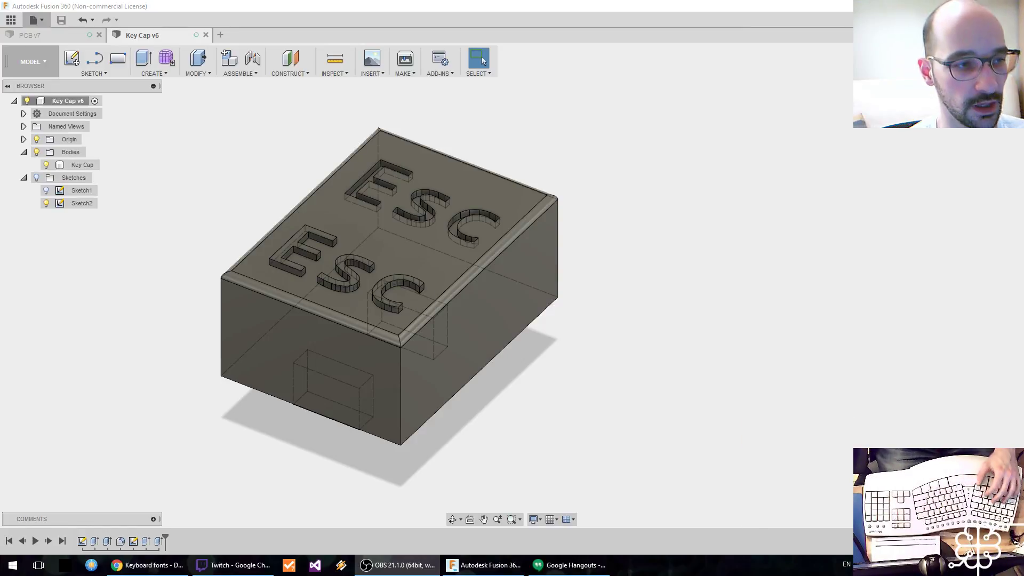
key("XF86AudioLowerVolume")
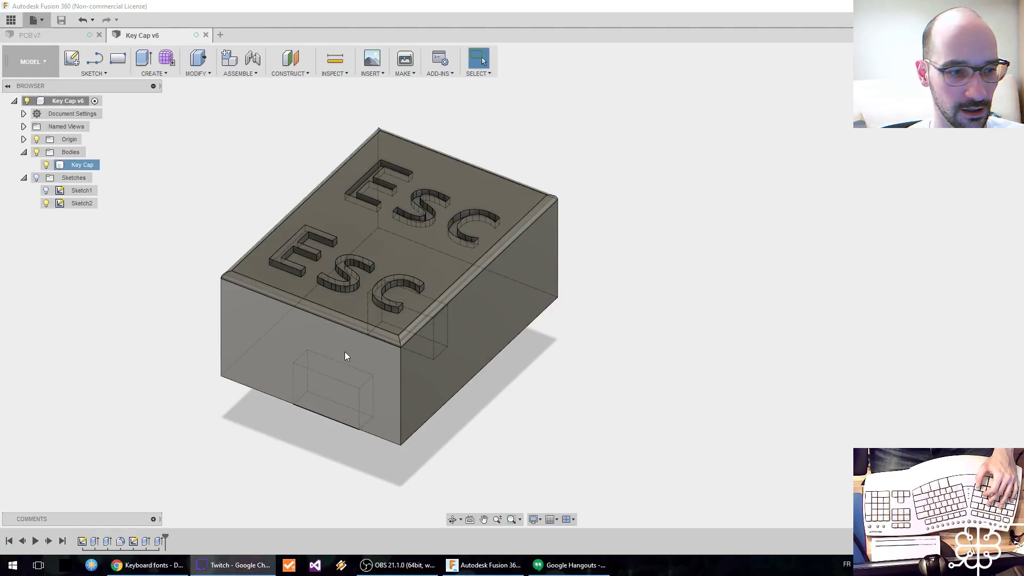
middle_click_drag(344, 353, 475, 343, "shift")
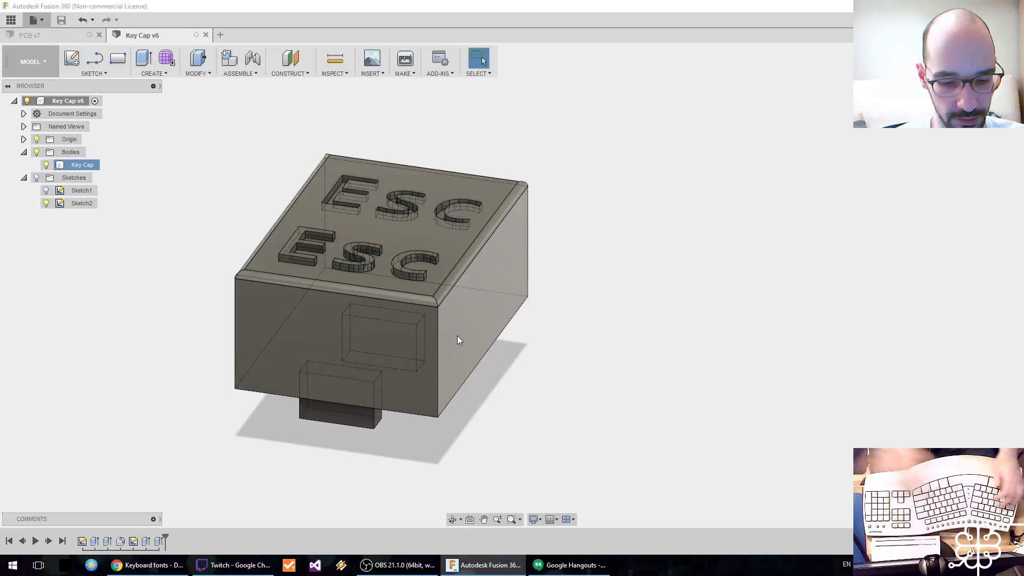
Step: Launch Ultimaker Cura and dismiss its version upgrade notice
key("super")
type("code")
key("Return")
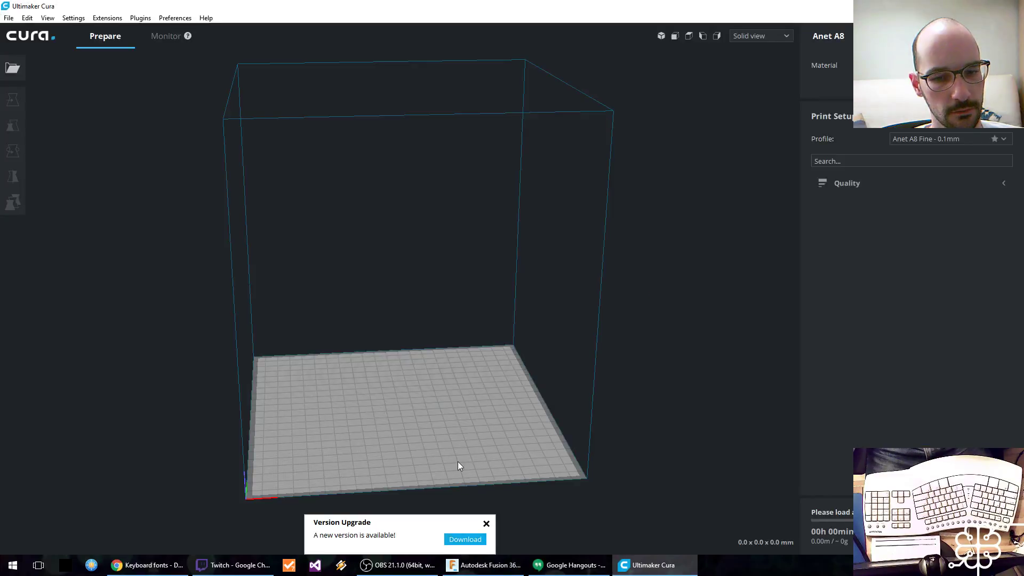
left_click(486, 523)
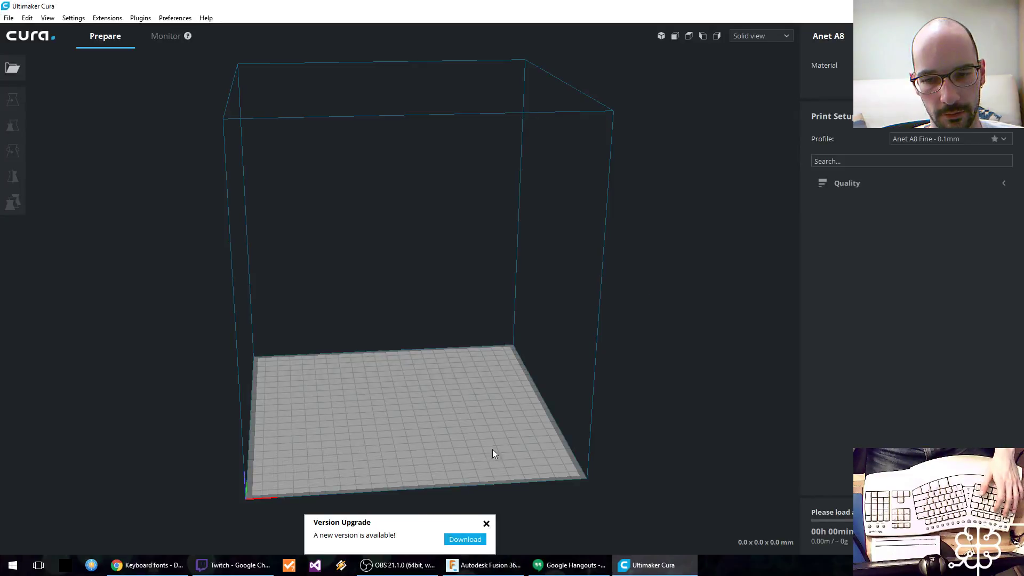
Step: Load PCB.stl from the Kinesis Advantage ML folder onto the build plate
left_click(12, 68)
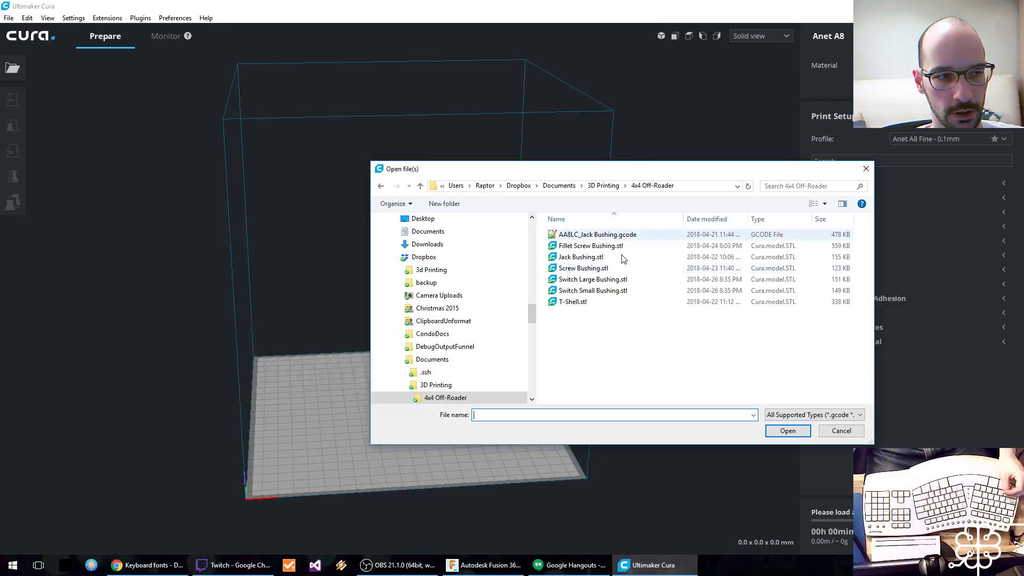
left_click(603, 185)
left_click(577, 246)
double_click(576, 246)
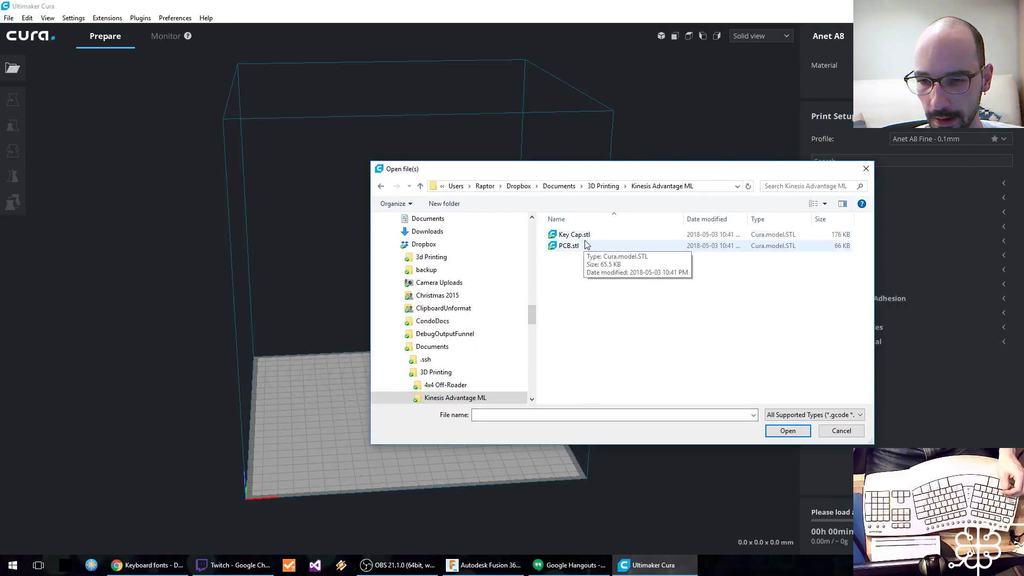
double_click(585, 247)
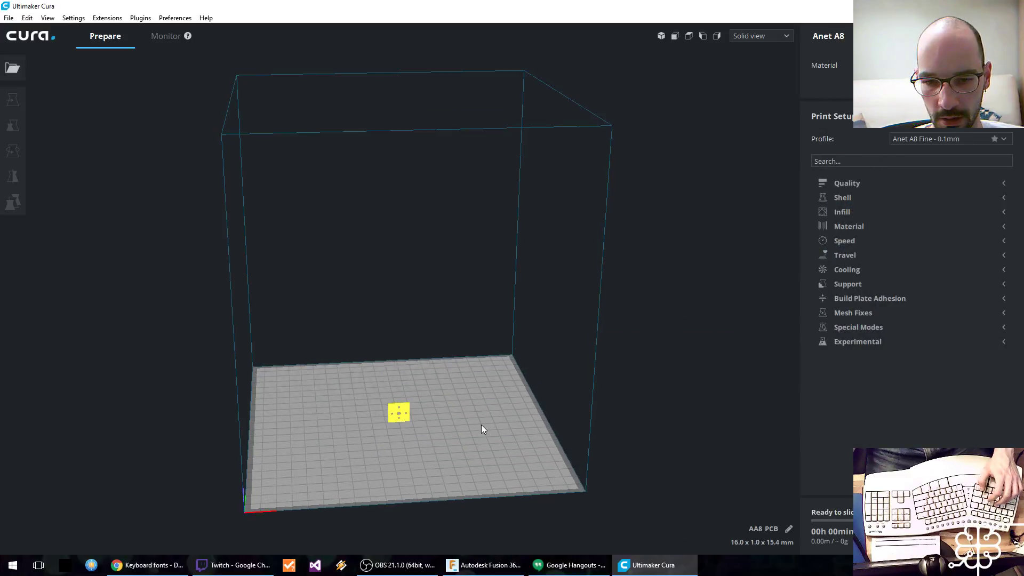
Step: Rotate the PCB plate about its horizontal axis so it lies flat on the build plate
scroll(431, 447, "up", 5)
scroll(476, 354, "down", 6)
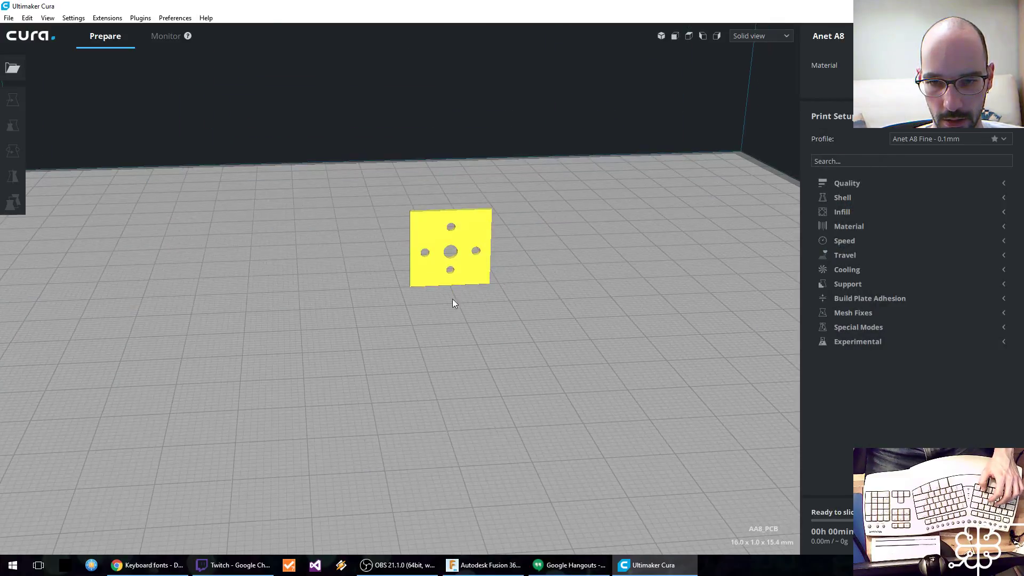
scroll(536, 314, "down", 2)
left_click(382, 215)
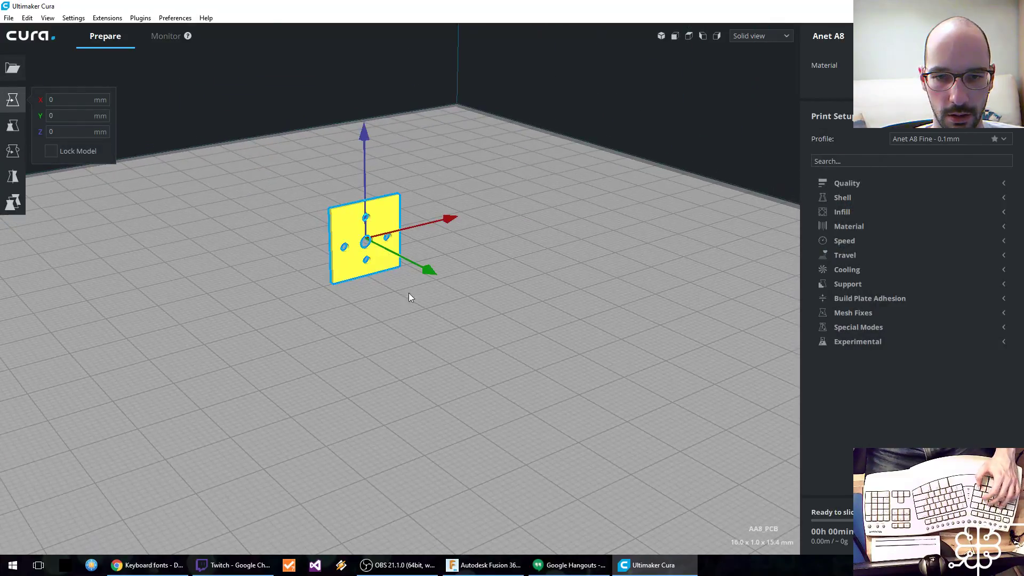
key("r")
left_click_drag(426, 272, 365, 203)
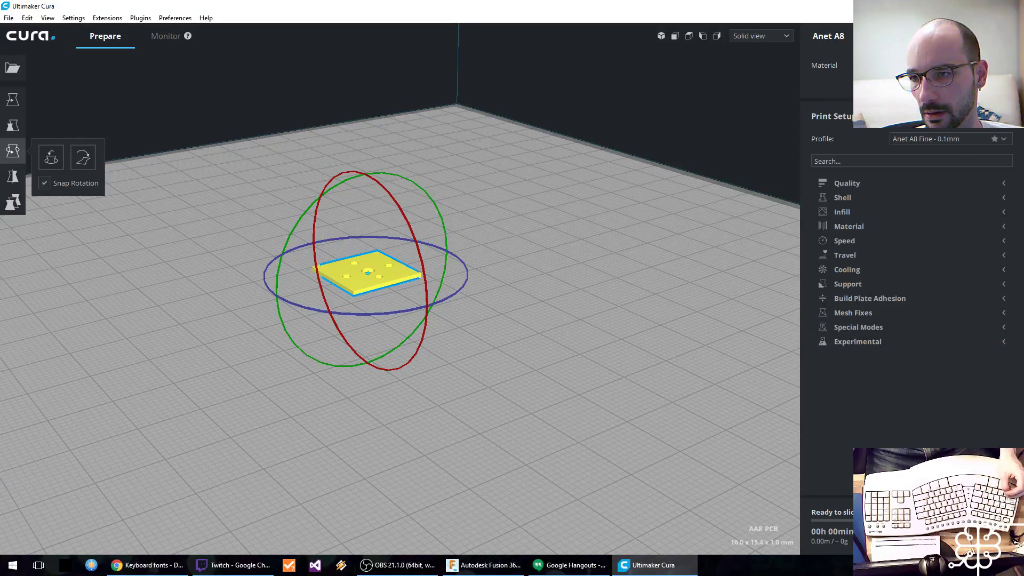
Step: Check the Quality, Material, Build Plate Adhesion and Infill settings for the PCB print
left_click(883, 183)
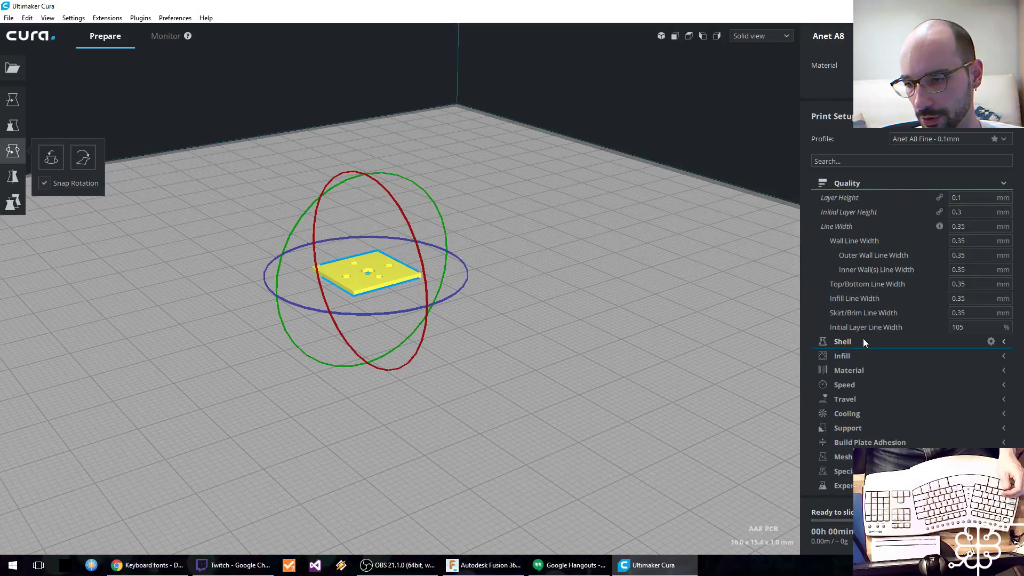
left_click(873, 185)
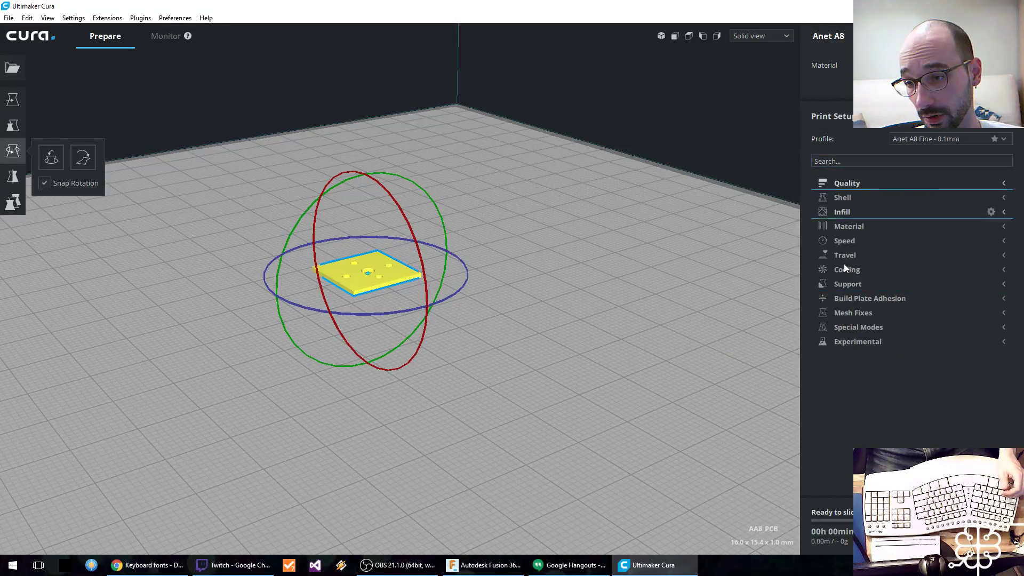
left_click(865, 229)
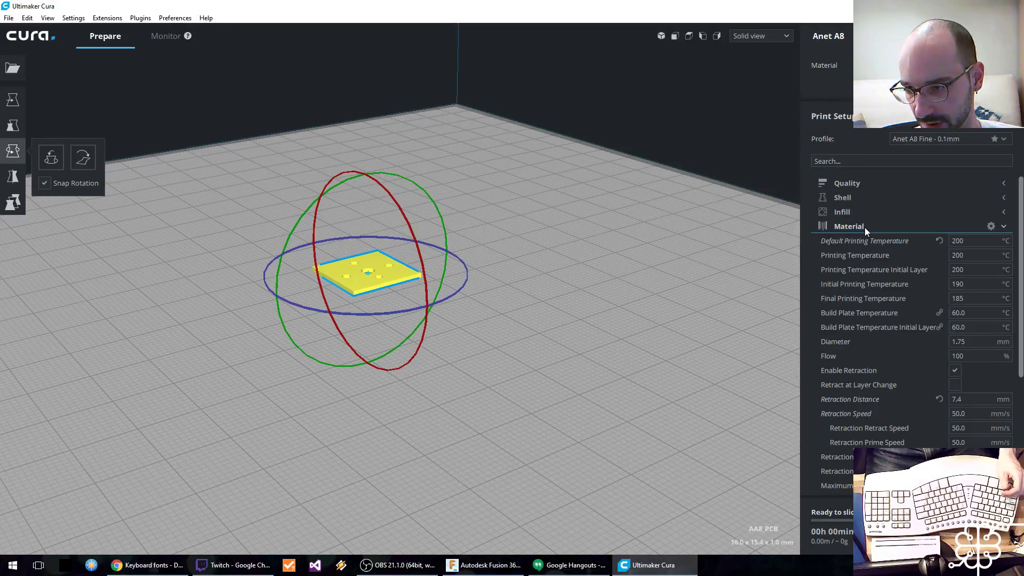
left_click(865, 227)
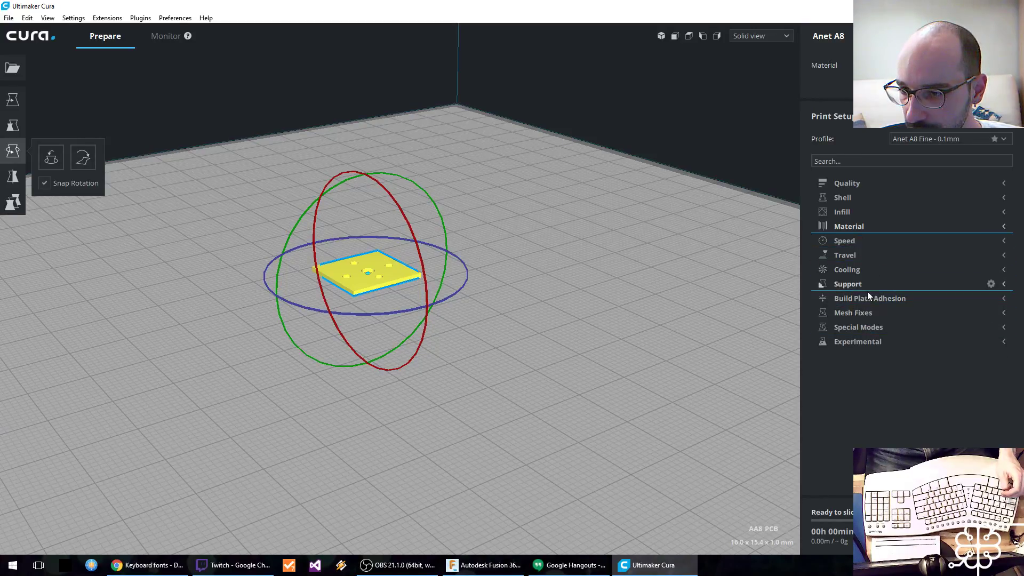
left_click(880, 299)
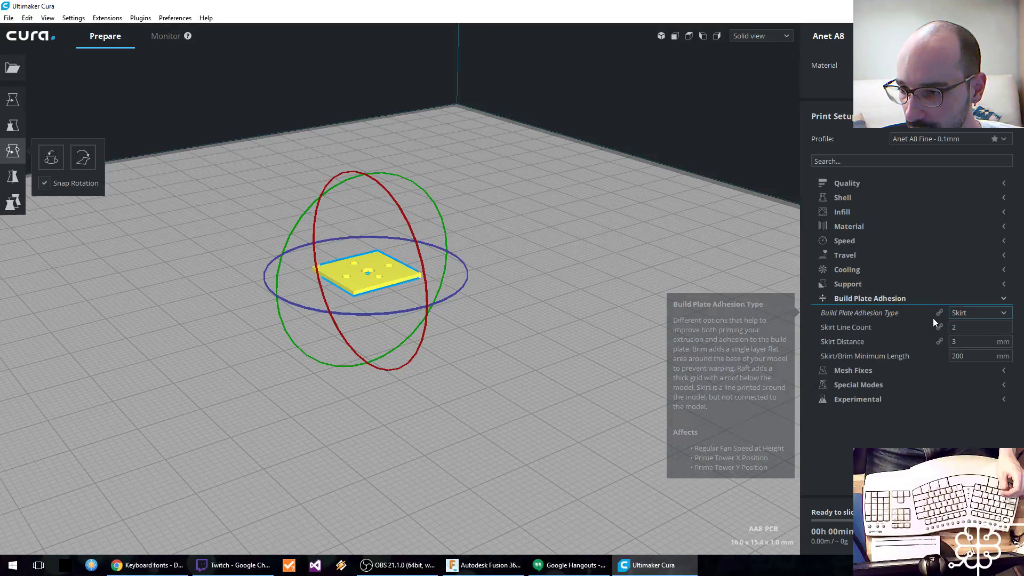
left_click(866, 300)
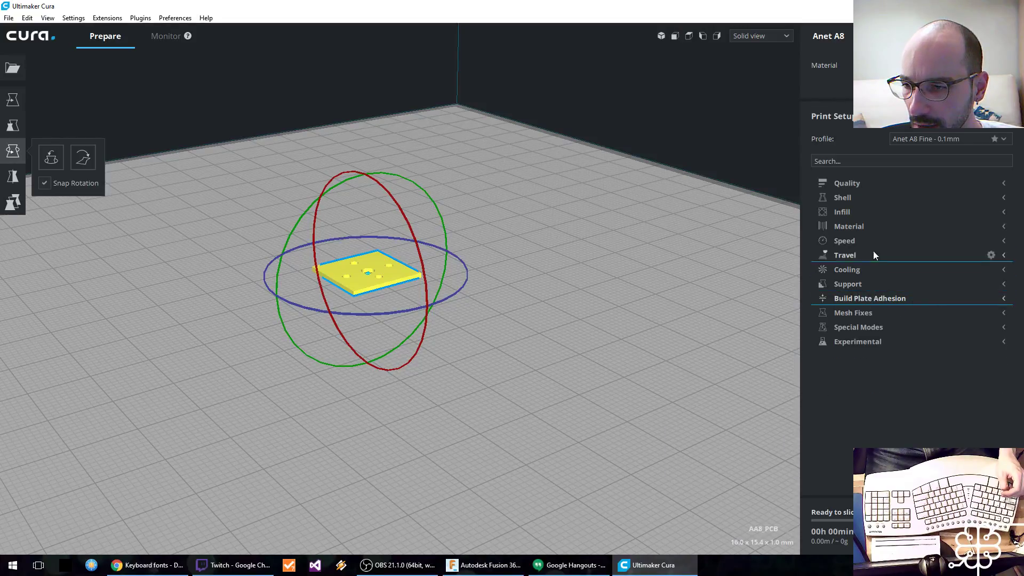
left_click(901, 212)
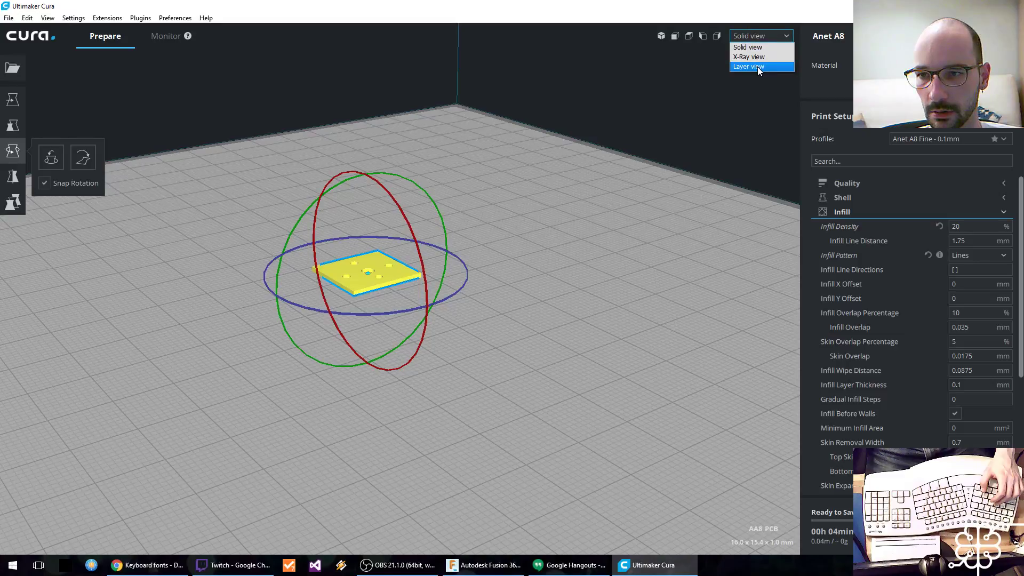
Step: Preview the sliced PCB plate in Layer view and inspect its layers up close
left_click(748, 66)
middle_click_drag(464, 319, 649, 271)
scroll(462, 347, "up", 8)
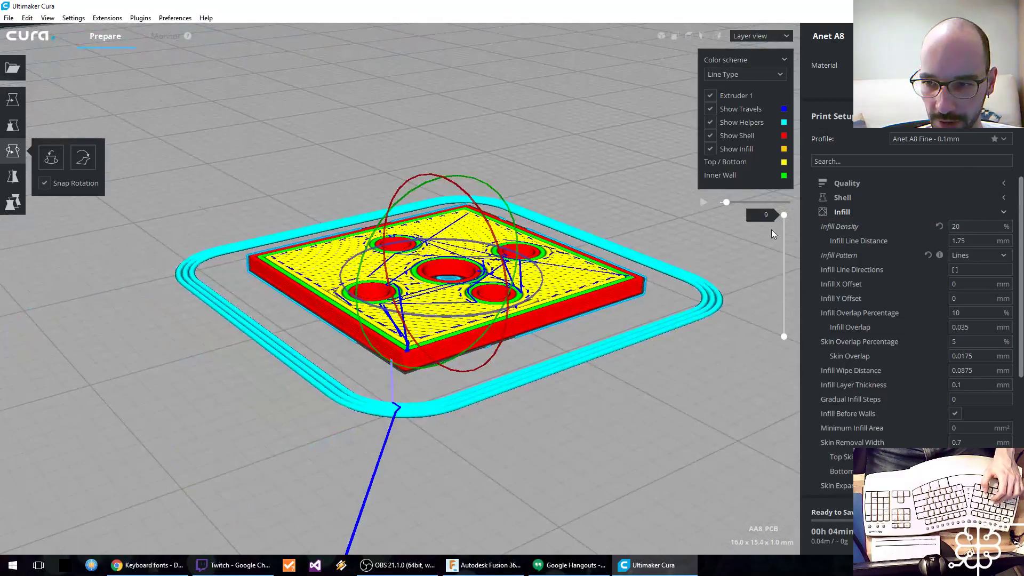
mouse_move(783, 219)
left_mouse_down()
mouse_move(764, 332)
mouse_move(774, 227)
mouse_move(754, 304)
mouse_move(768, 214)
left_mouse_up()
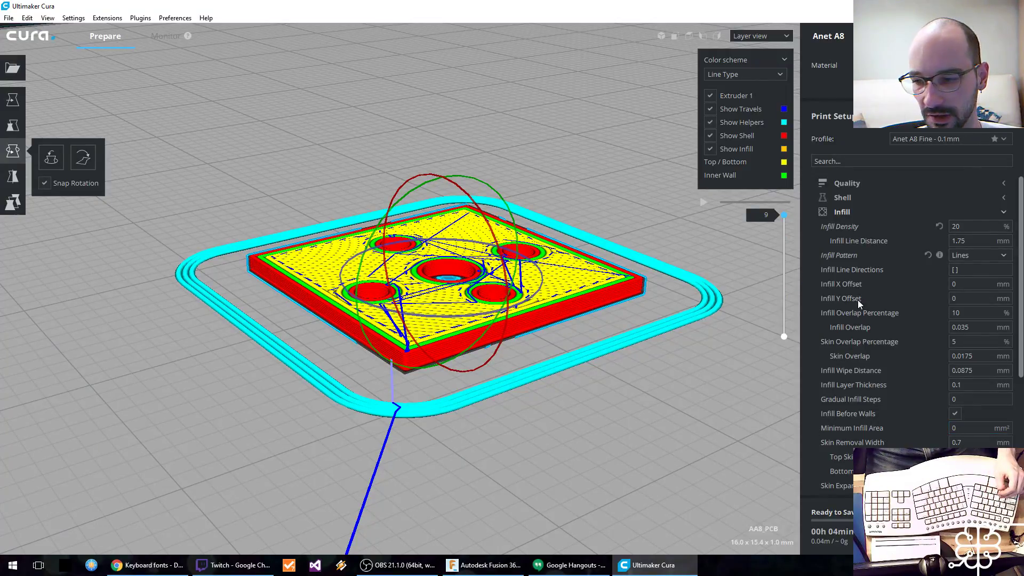
Step: Save the sliced plate as AA8_PCB.gcode in the Dropbox Documents/3D Printing/Kinesis Advantage ML folder
left_click(968, 536)
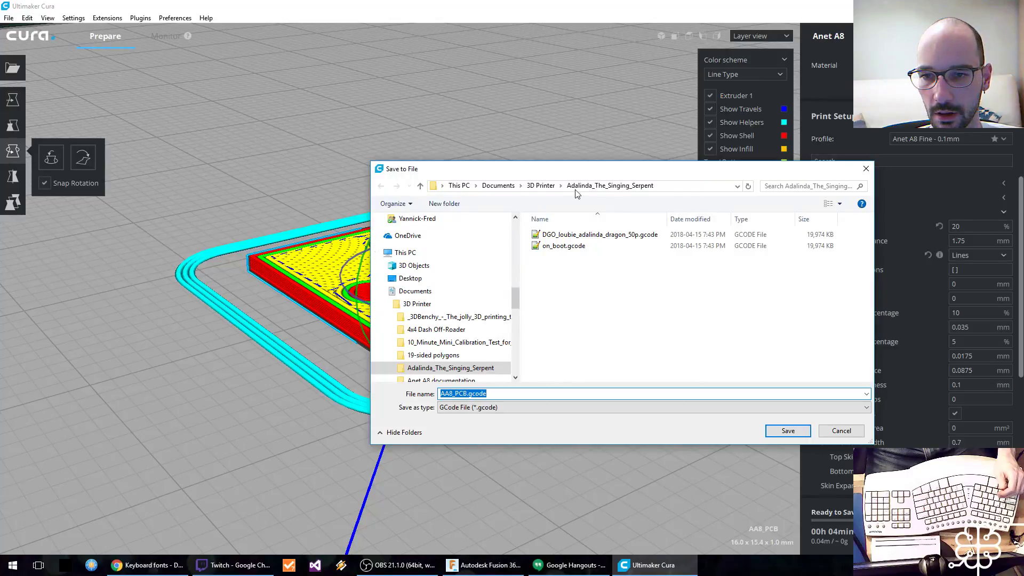
left_click(541, 185)
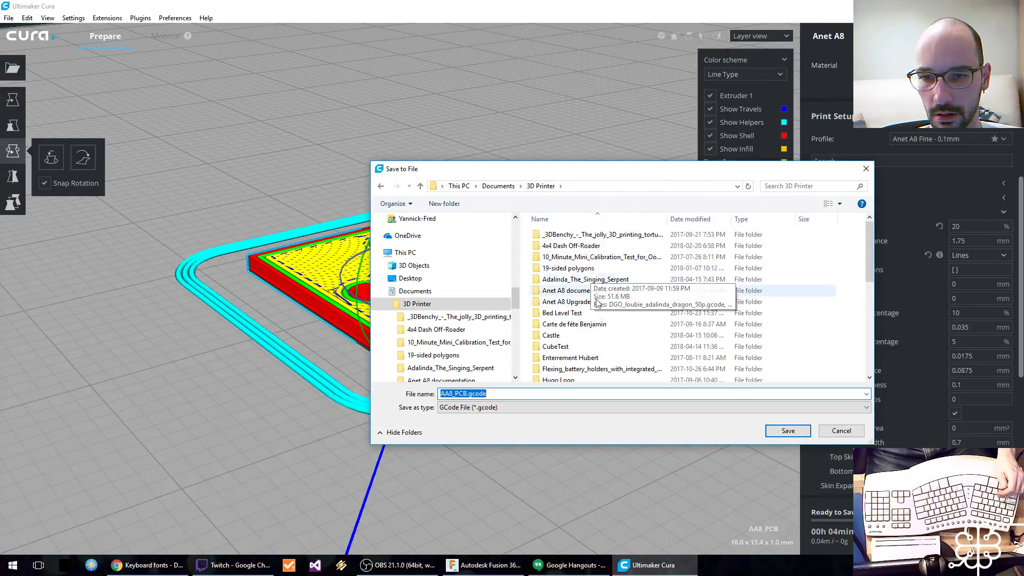
scroll(509, 283, "up", 10)
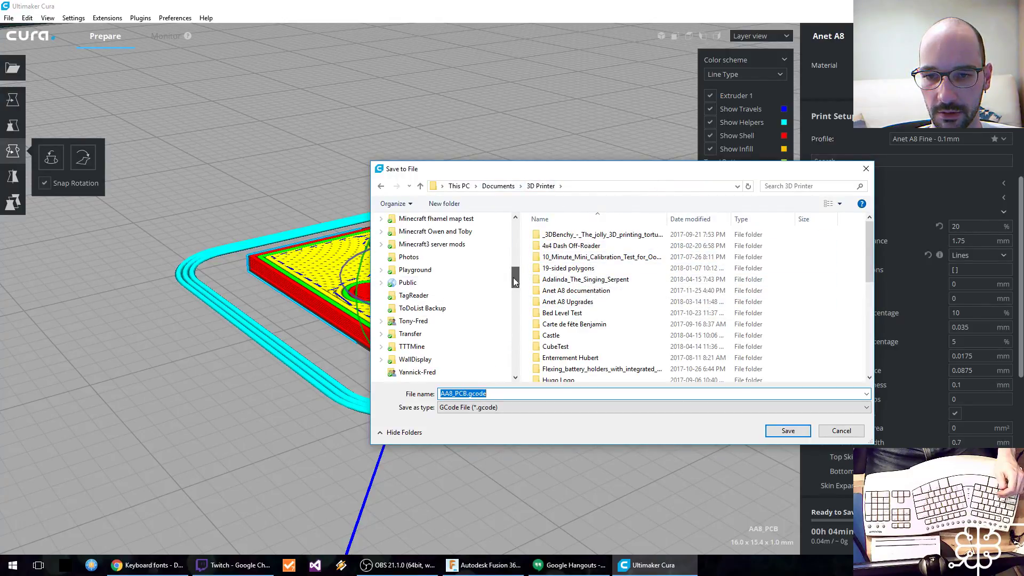
left_click(442, 326)
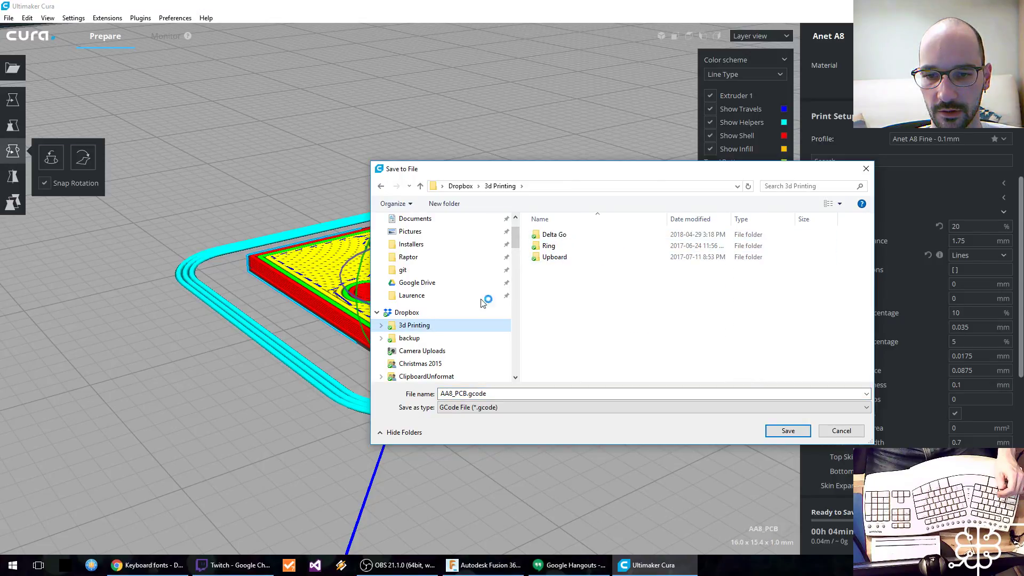
scroll(457, 327, "down", 1)
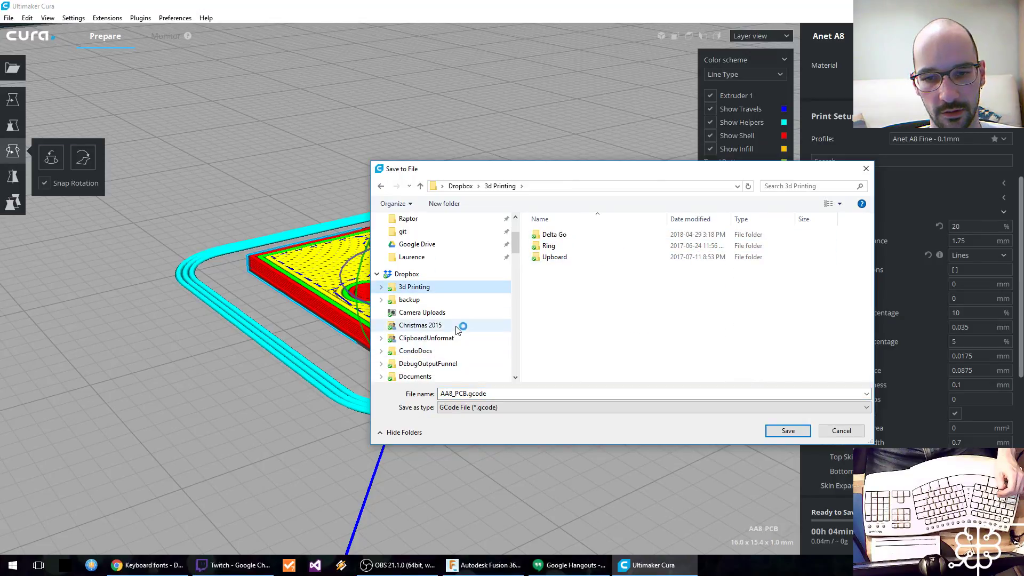
left_click(435, 377)
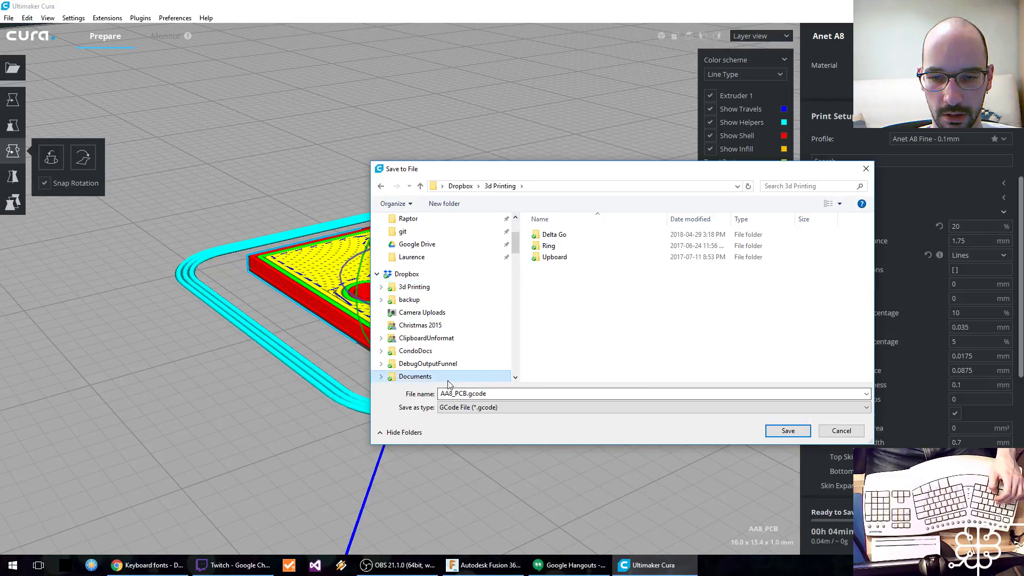
double_click(556, 246)
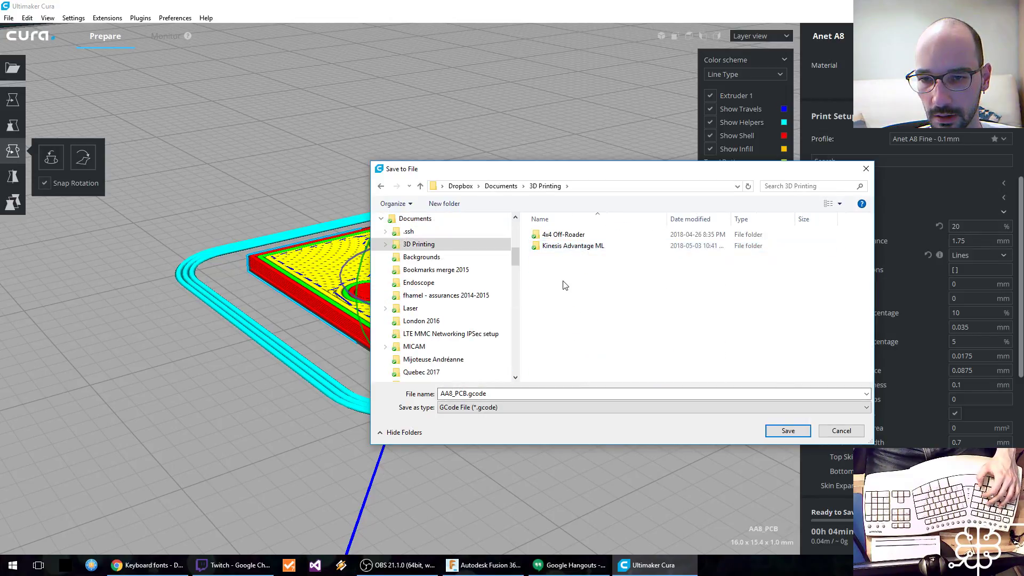
double_click(566, 246)
left_click(787, 430)
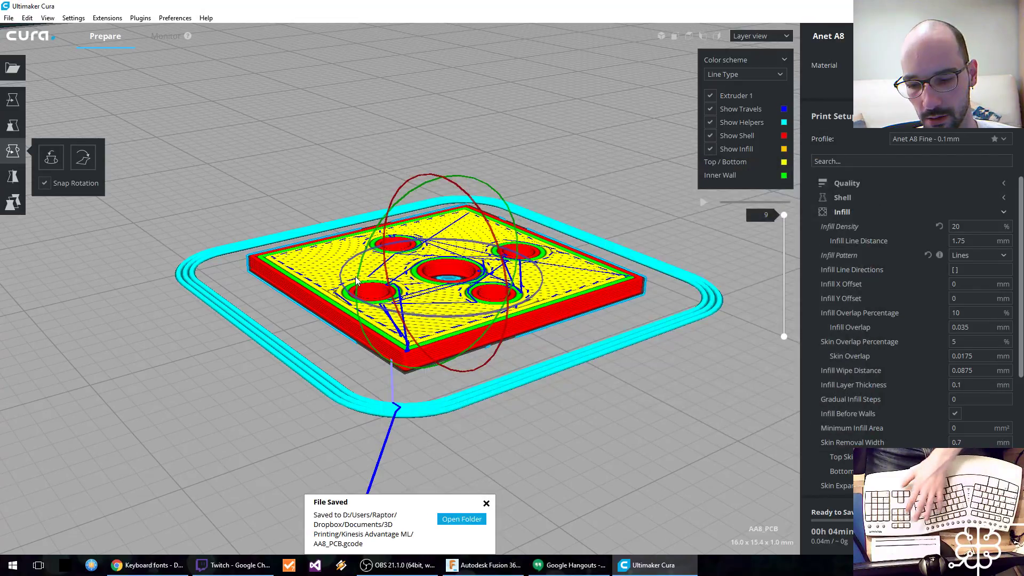
Step: Replace the PCB plate on the build plate with Key Cap.stl from the Kinesis Advantage ML folder
key("Delete")
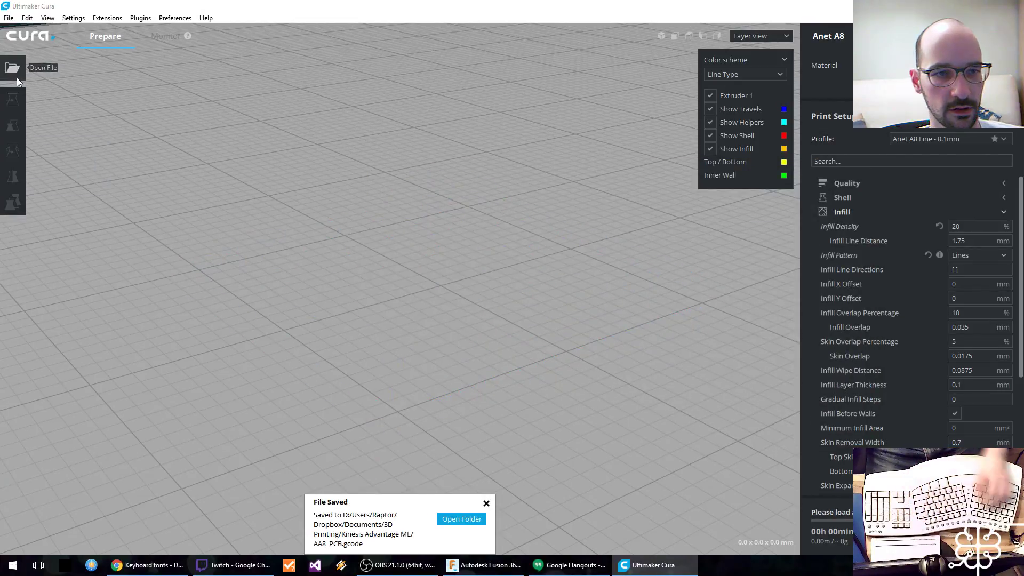
left_click(16, 74)
left_click(573, 245)
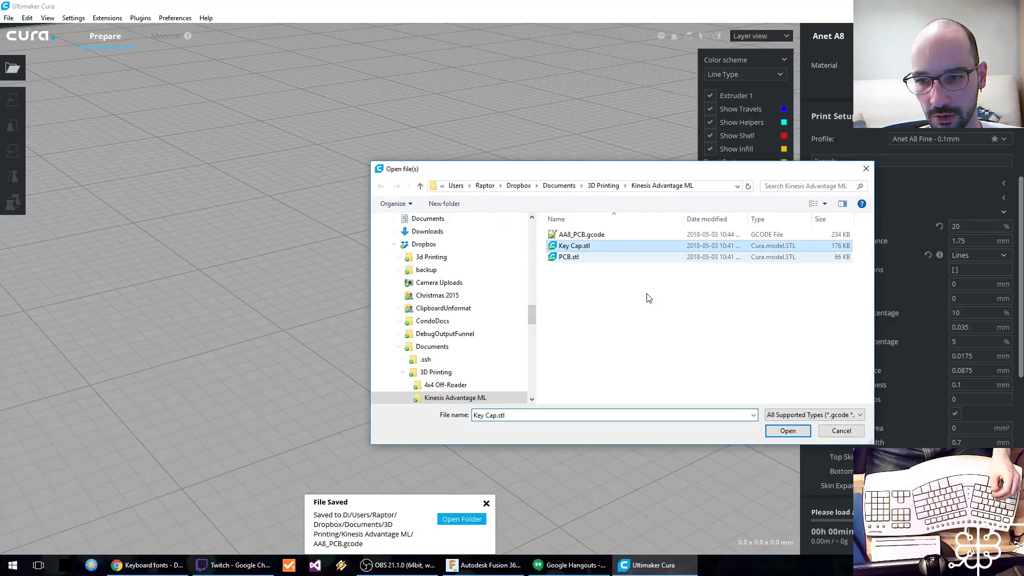
left_click(788, 431)
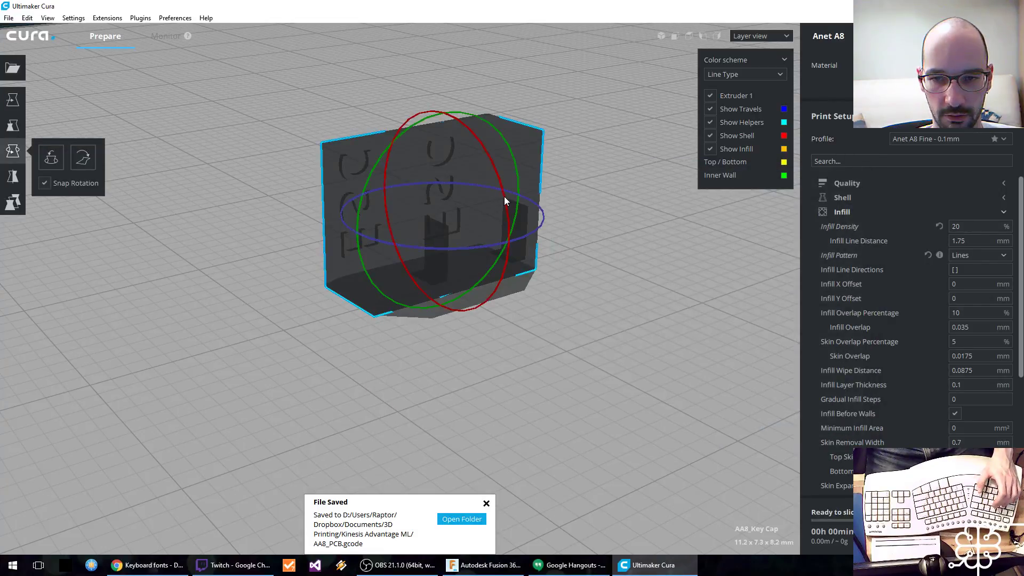
Step: Rotate the keycap so its stems point down toward the build plate, and inspect it from the side
left_click_drag(505, 195, 469, 349)
right_click_drag(473, 417, 462, 394, "shift")
right_click_drag(460, 341, 444, 299)
right_click_drag(478, 401, 368, 304)
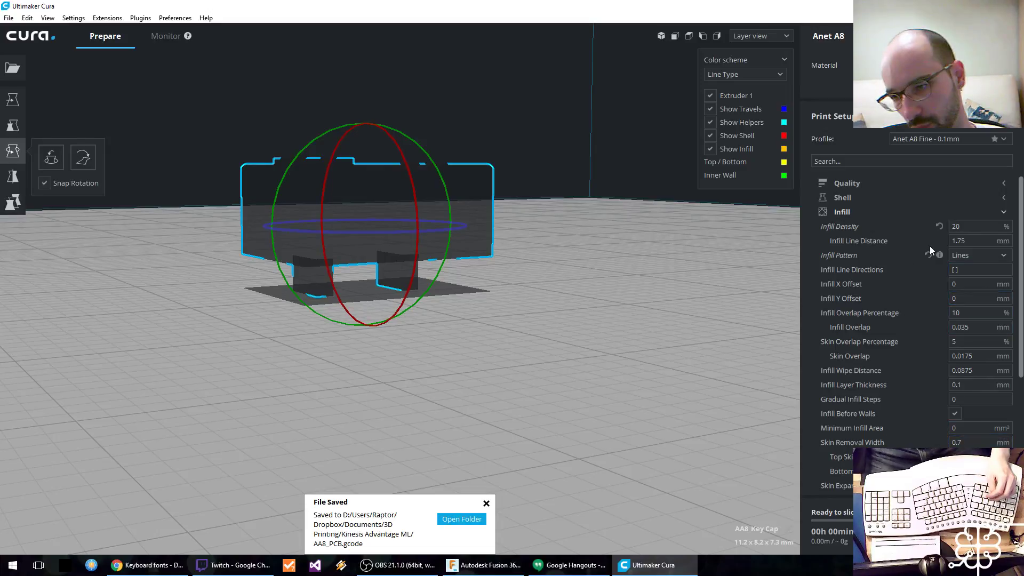
Step: Enable support generation for the keycap and set the support overhang angle to 55°
left_click(856, 213)
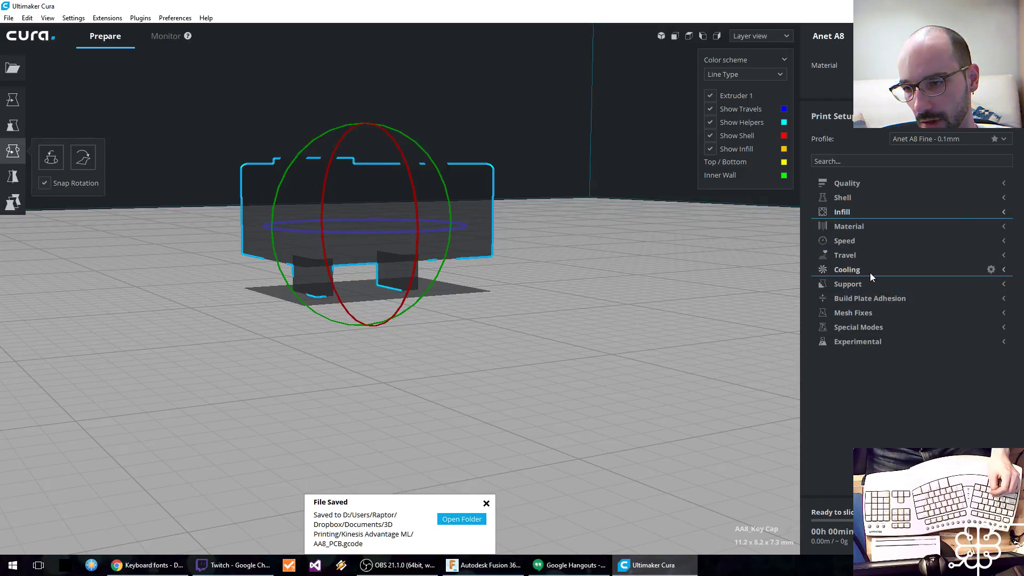
left_click(895, 289)
left_click(955, 298)
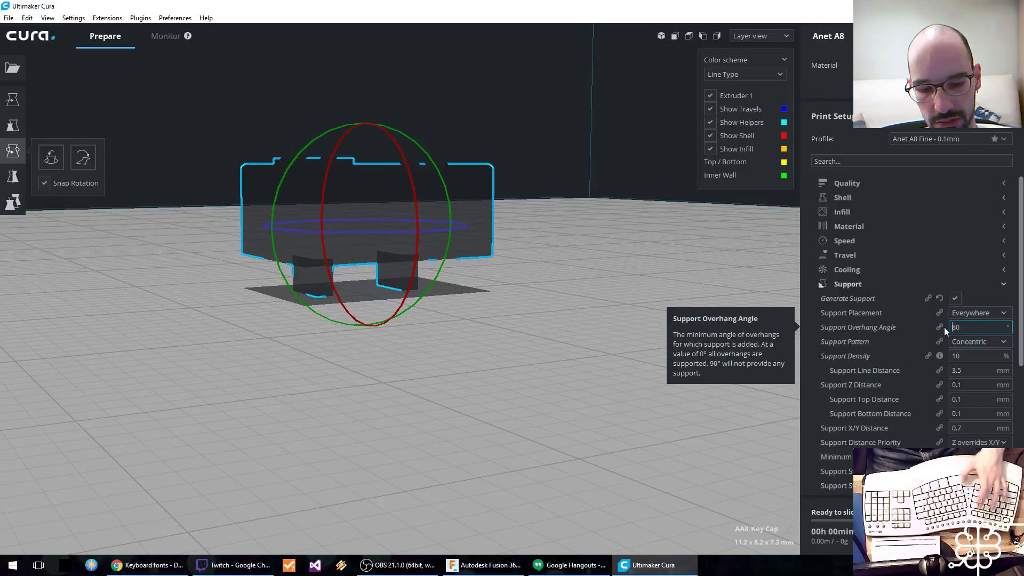
type("65")
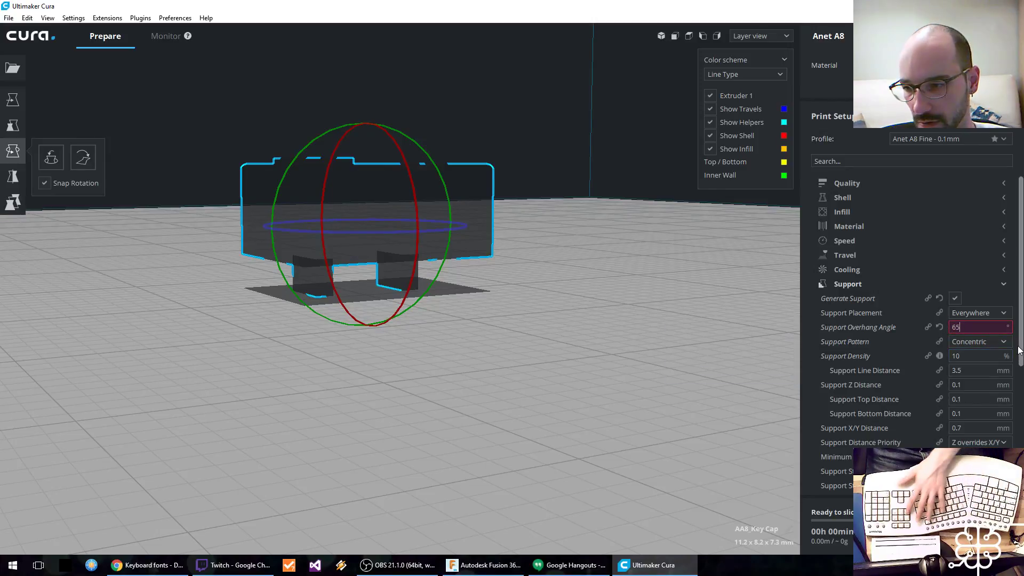
key("Delete")
key("Delete")
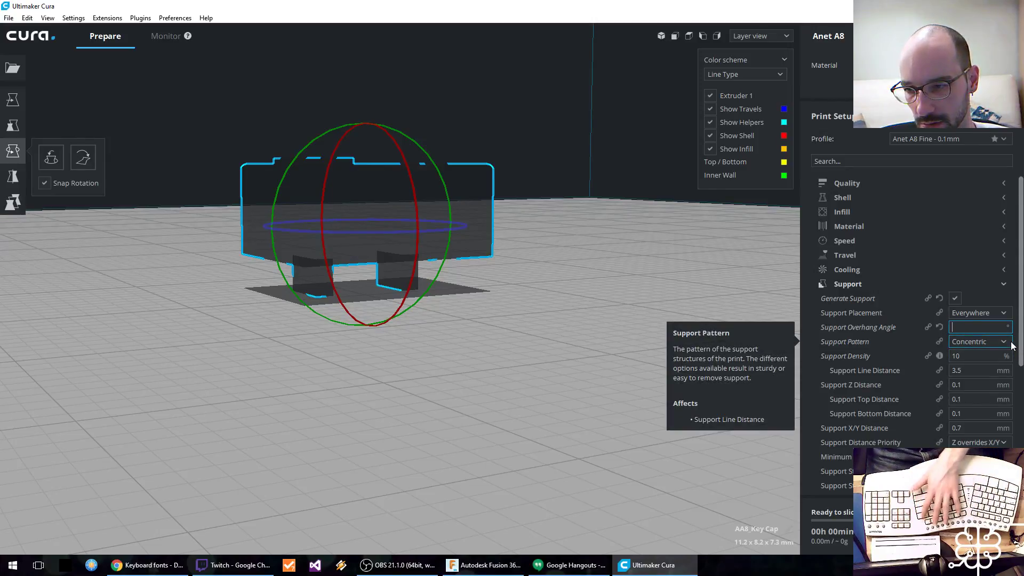
key("BackSpace")
key("BackSpace")
type("55")
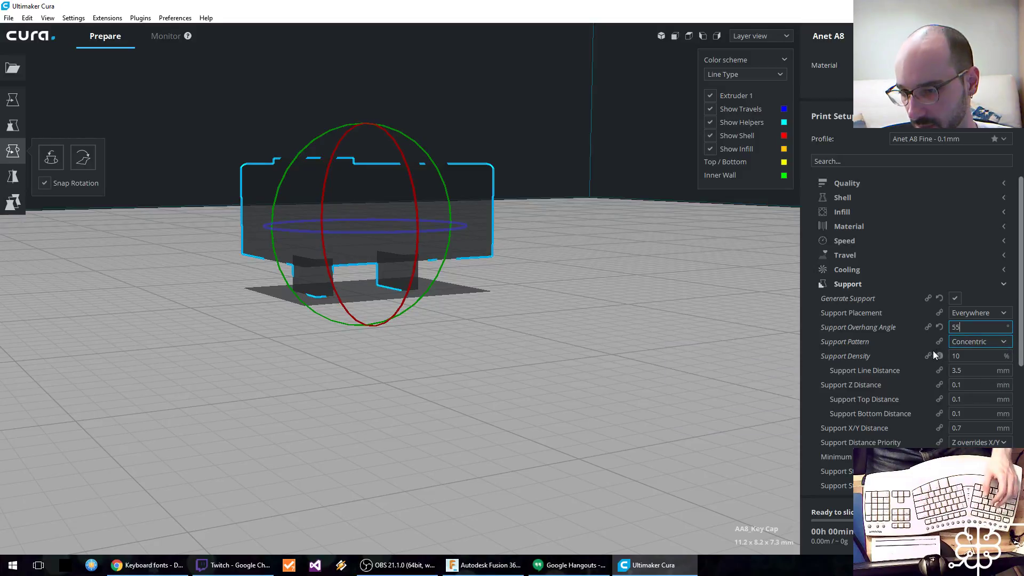
Step: Review the support pattern options, the remaining support settings and the build plate adhesion settings
left_click(974, 342)
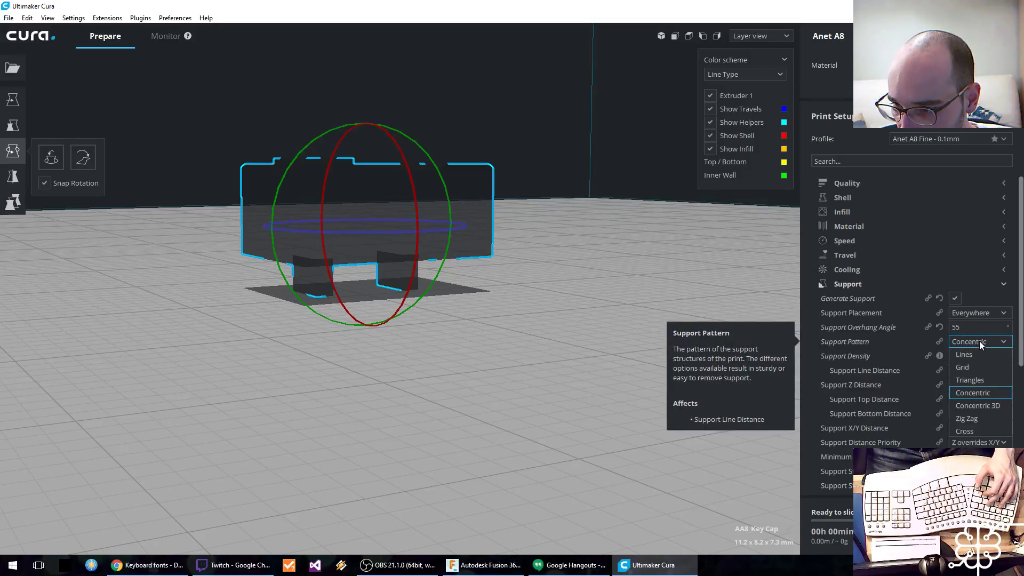
left_click(979, 341)
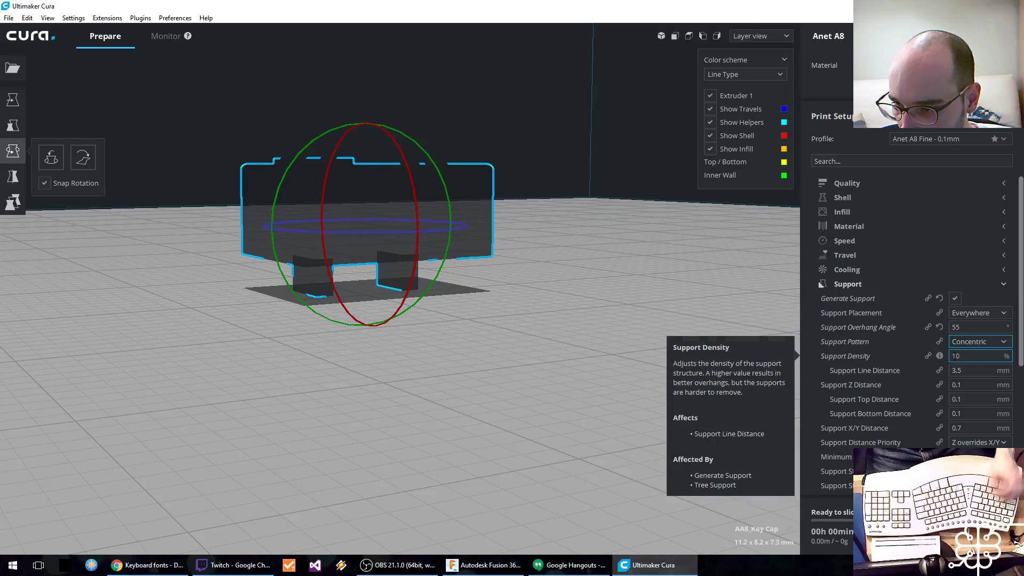
scroll(901, 367, "down", 6)
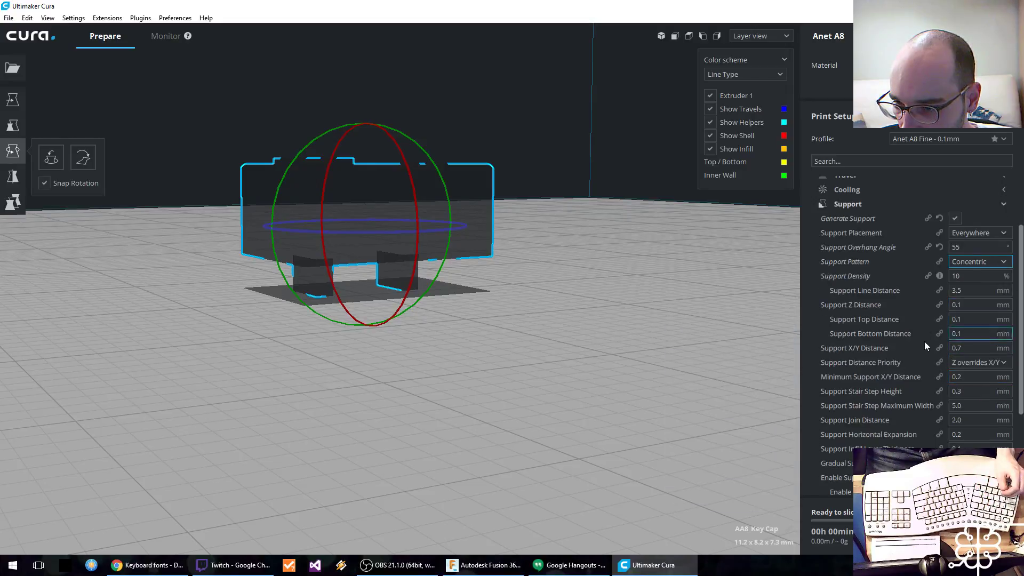
scroll(911, 370, "down", 2)
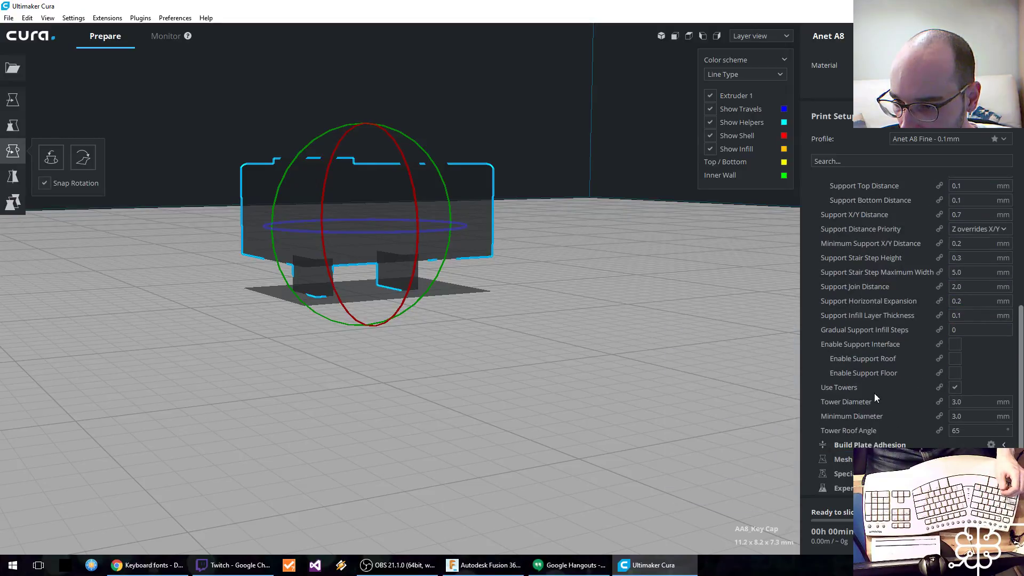
scroll(874, 384, "up", 8)
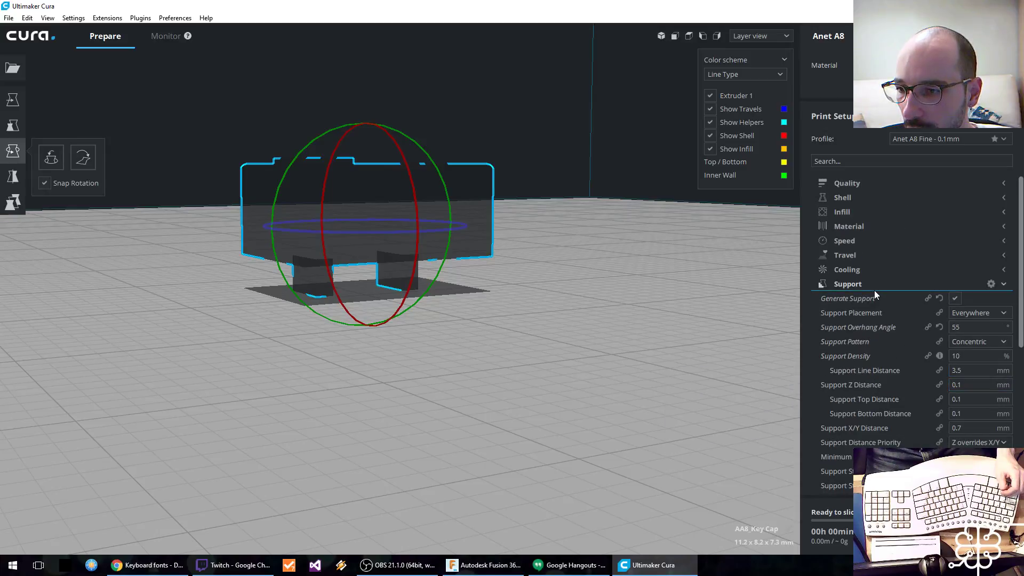
left_click(874, 290)
left_click(875, 293)
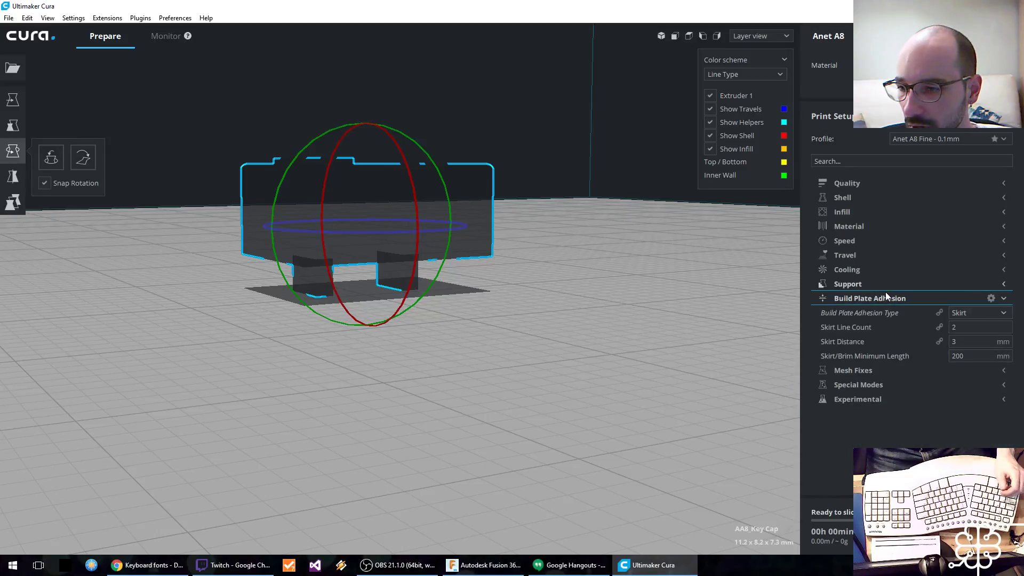
Step: Review the material and infill settings of the Anet A8 Fine profile
left_click(885, 295)
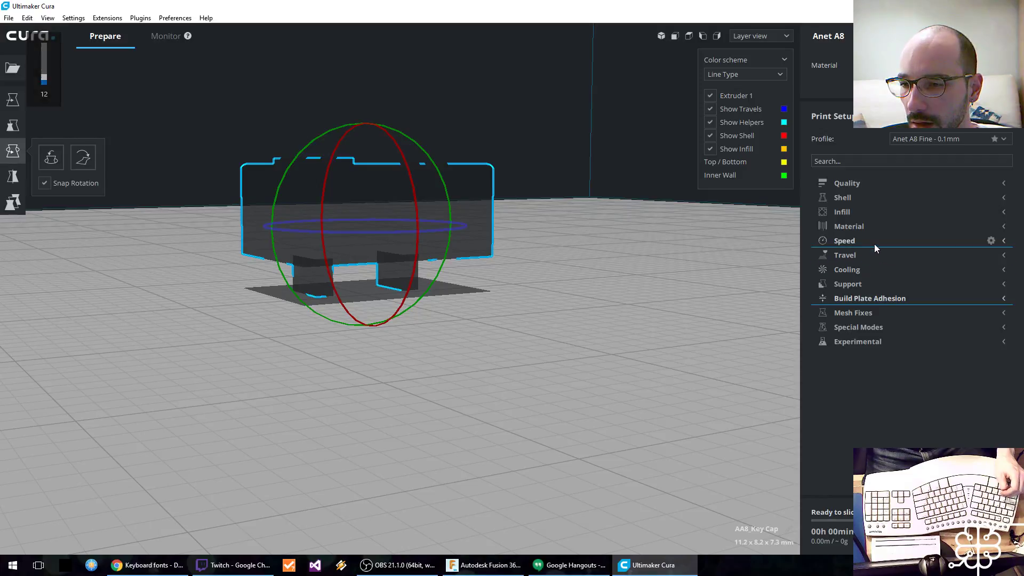
left_click(877, 228)
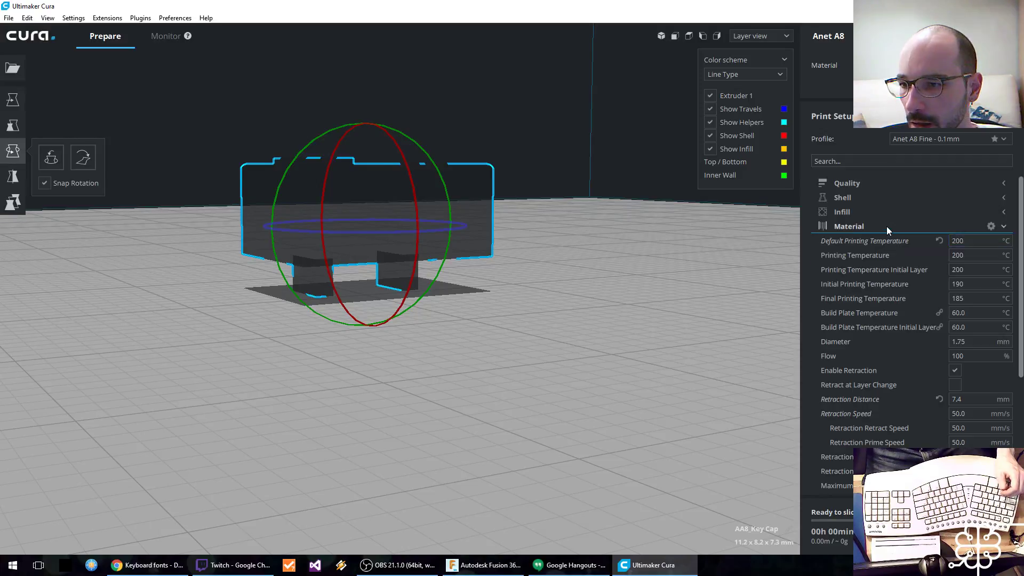
left_click(887, 226)
left_click(867, 214)
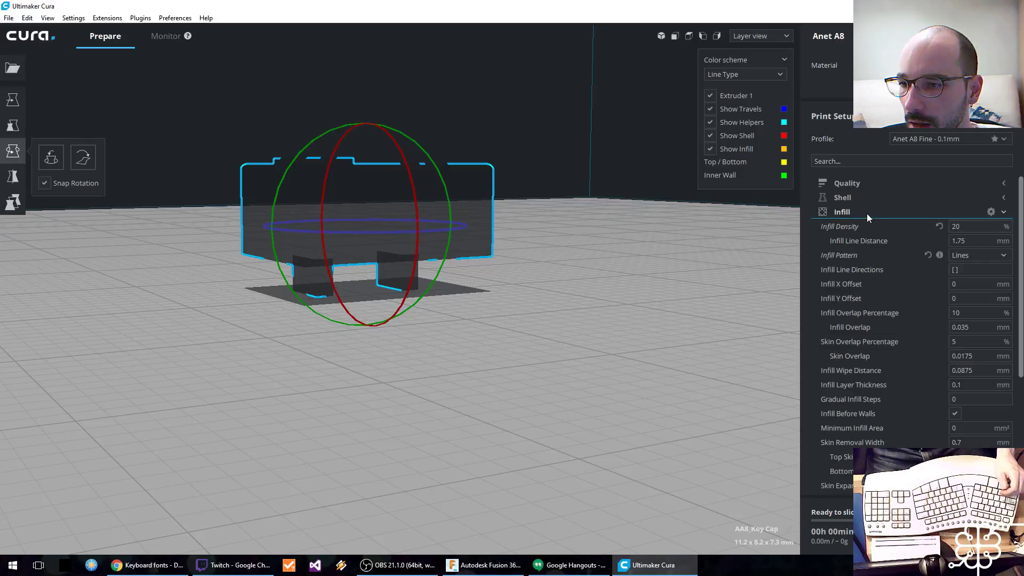
left_click(864, 212)
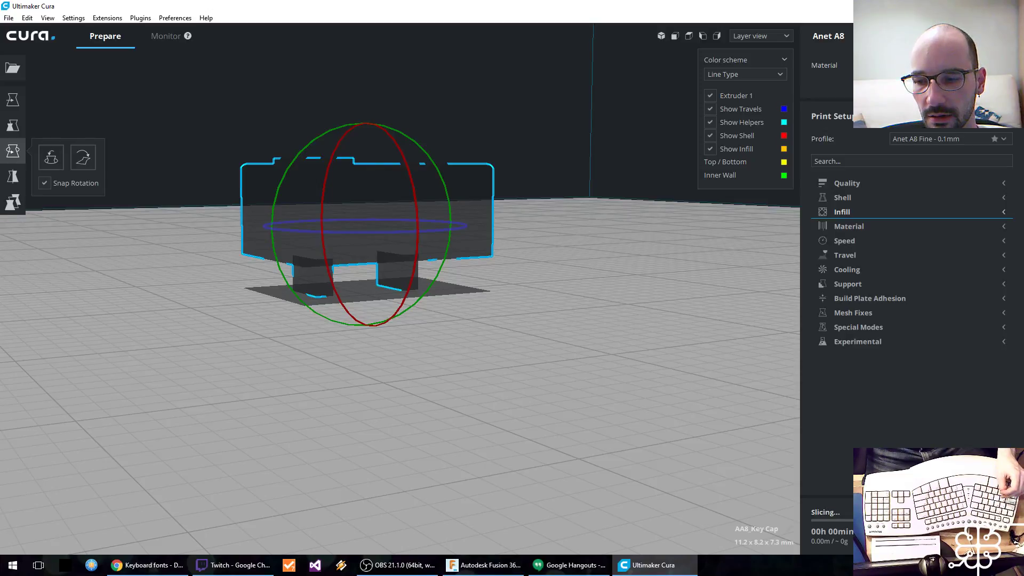
Step: Inspect the sliced keycap's supports from below and try a support density of 20%
middle_click_drag(424, 331, 397, 389)
middle_click_drag(387, 437, 419, 364)
right_click_drag(407, 404, 453, 346)
right_click_drag(459, 317, 476, 294)
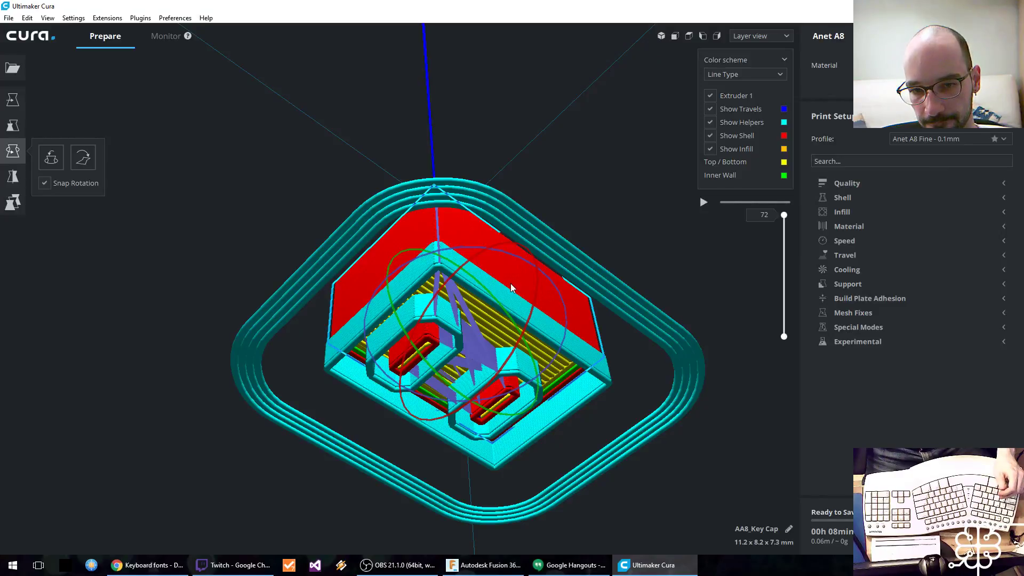
left_click(855, 288)
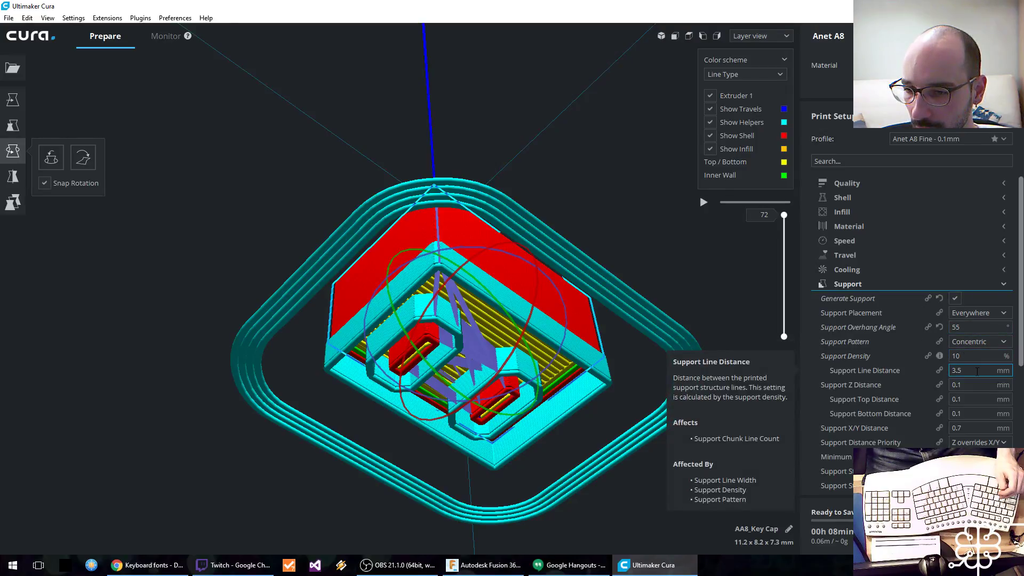
double_click(972, 356)
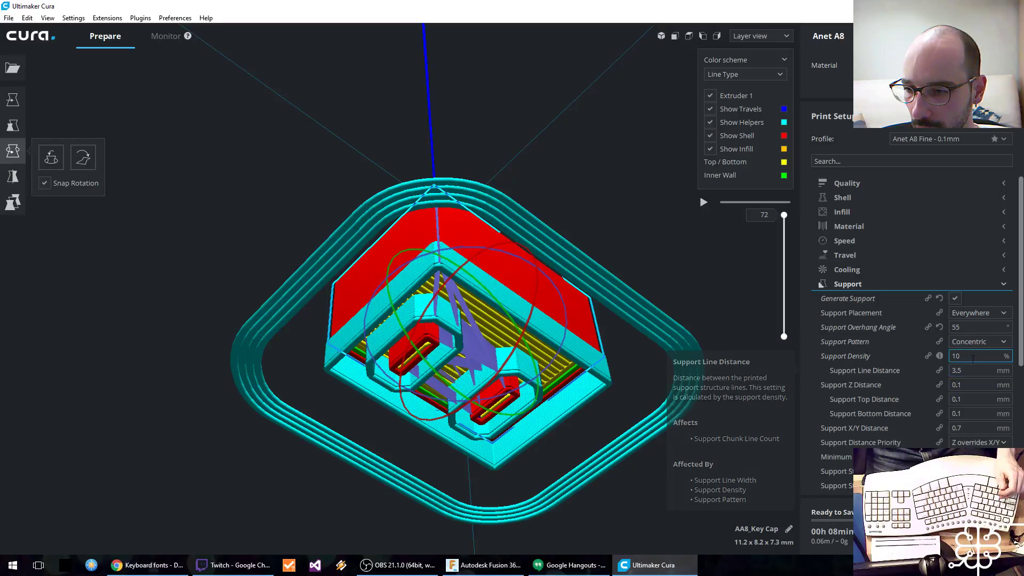
type("20")
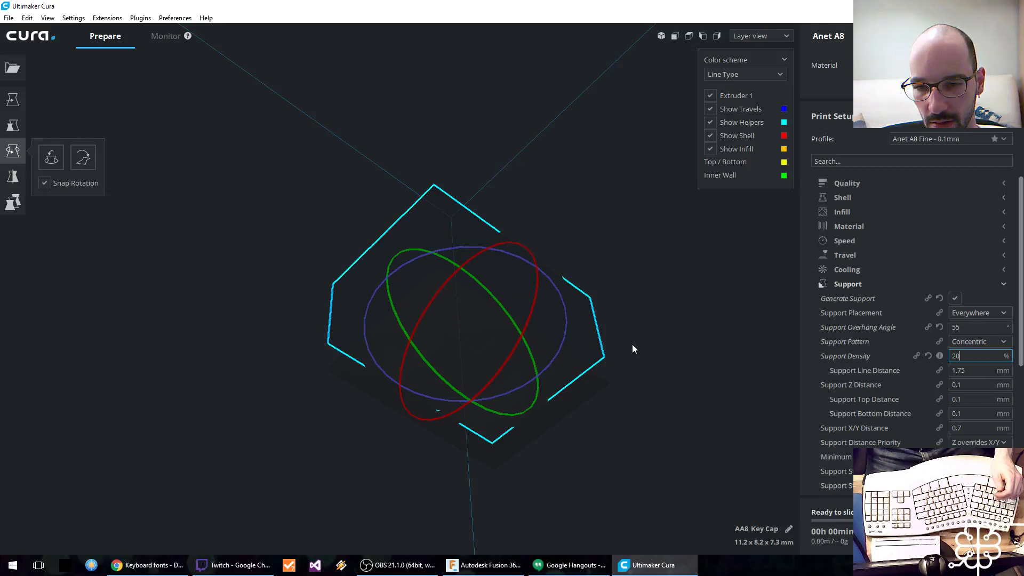
Step: Set the support density back to 10% and the support line distance to 3.5 mm
mouse_move(933, 354)
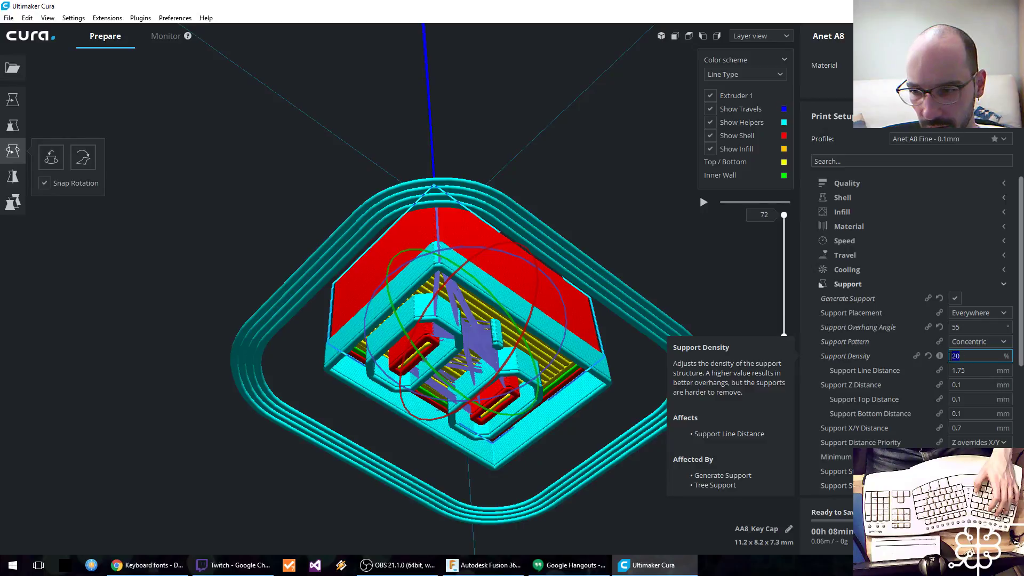
type("10")
key("Tab")
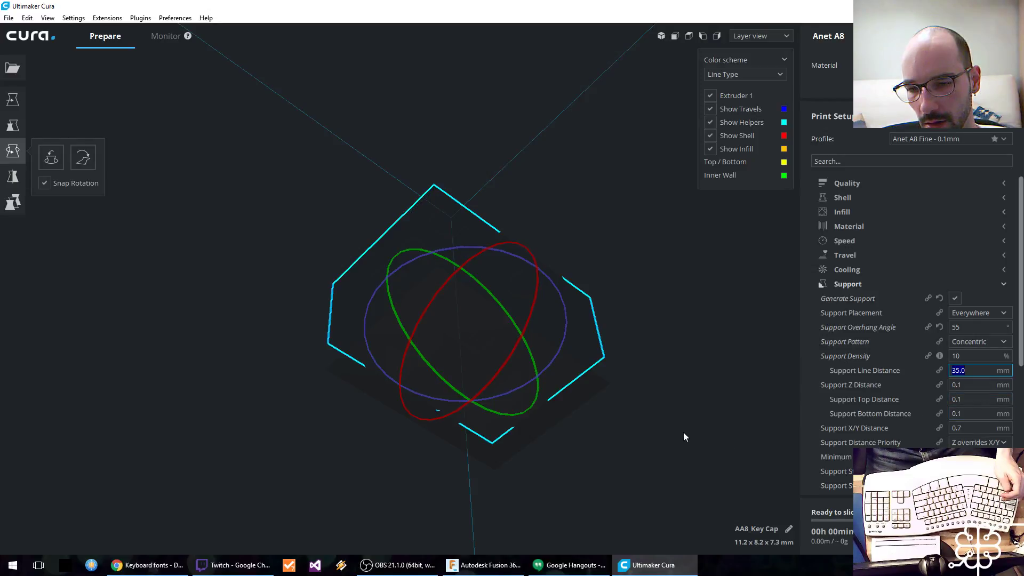
type("3.5")
key("Return")
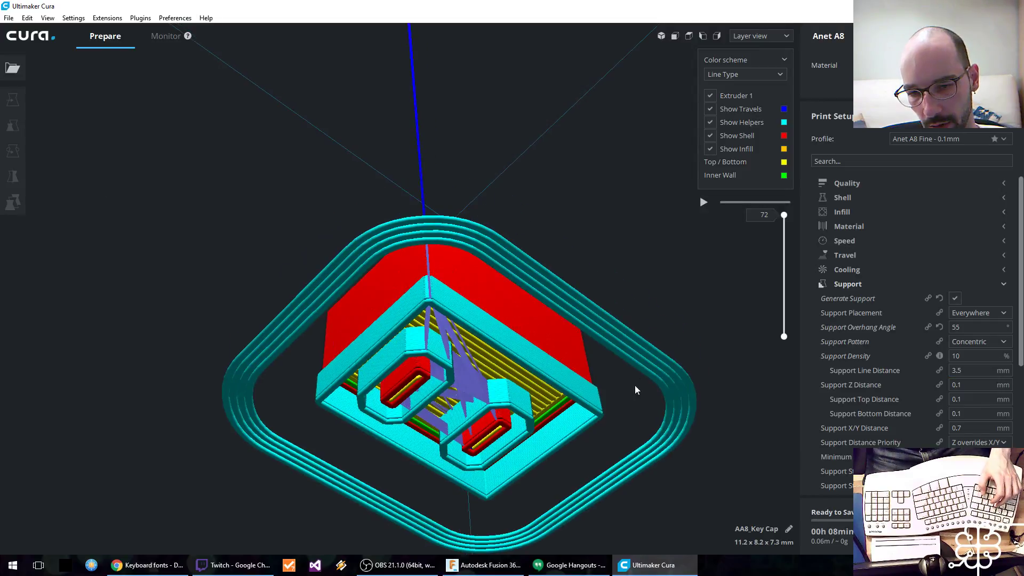
Step: Set the keycap's support density to 30%
mouse_move(598, 347)
right_mouse_down()
mouse_move(597, 360)
mouse_move(636, 408)
mouse_move(616, 351)
right_mouse_up()
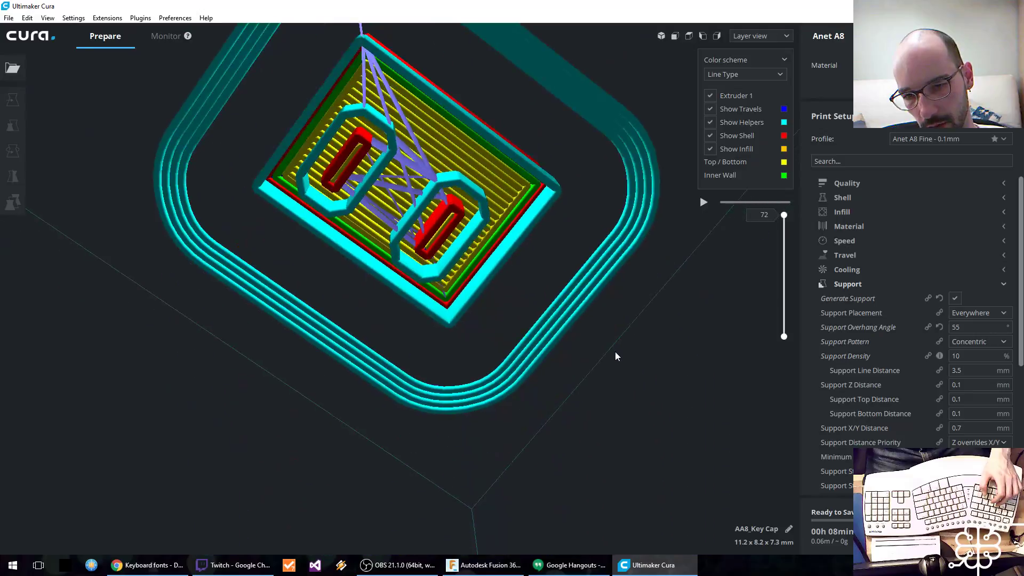
middle_click_drag(616, 351, 615, 363)
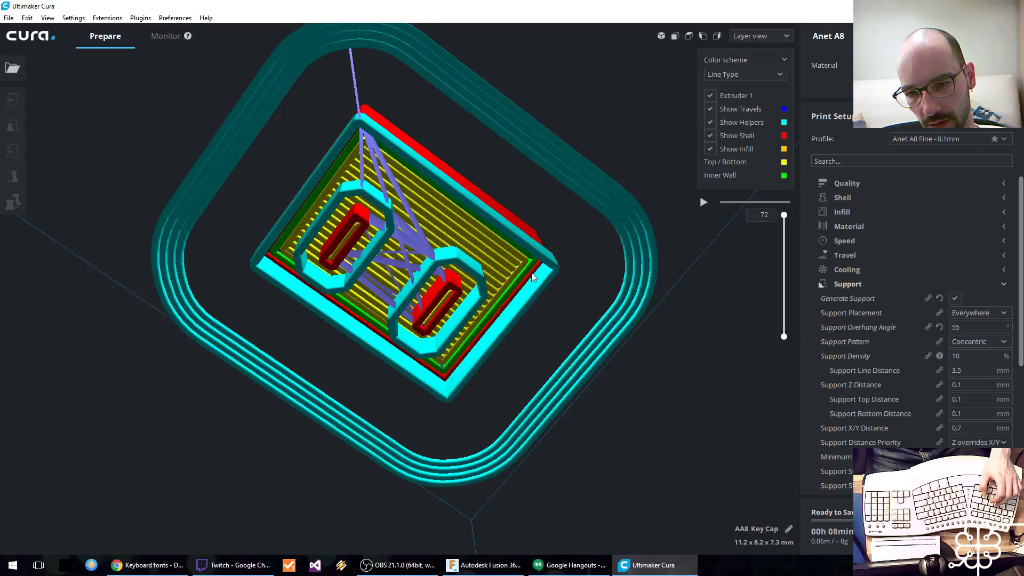
left_click(953, 356)
mouse_move(937, 360)
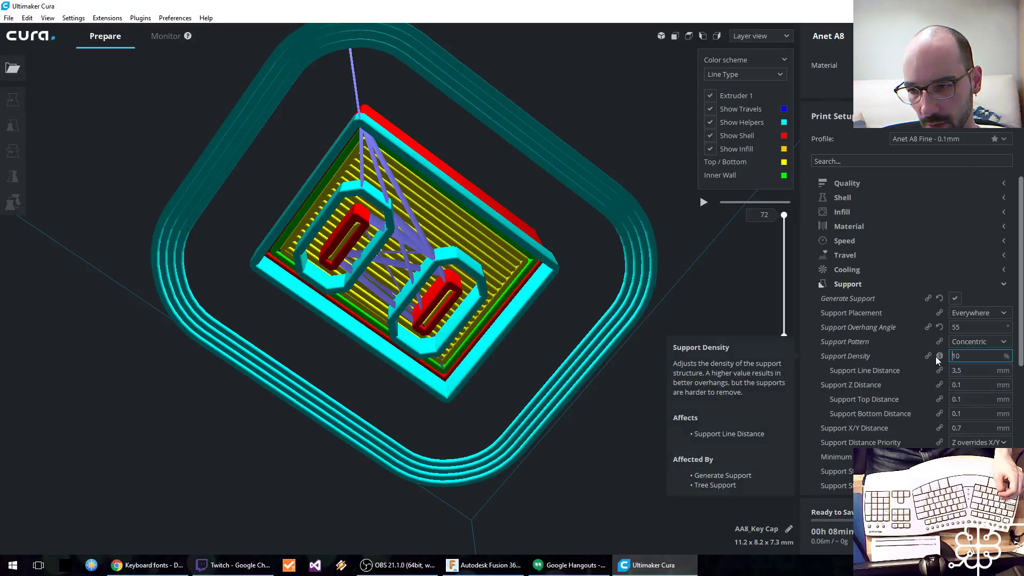
key("BackSpace")
type("30")
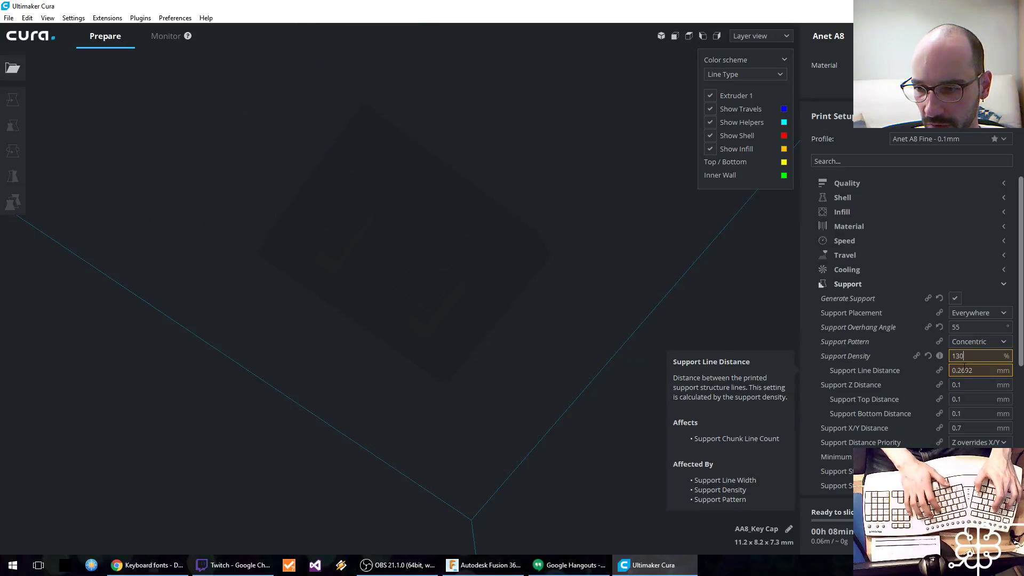
key("BackSpace")
key("BackSpace")
key("BackSpace")
type("30")
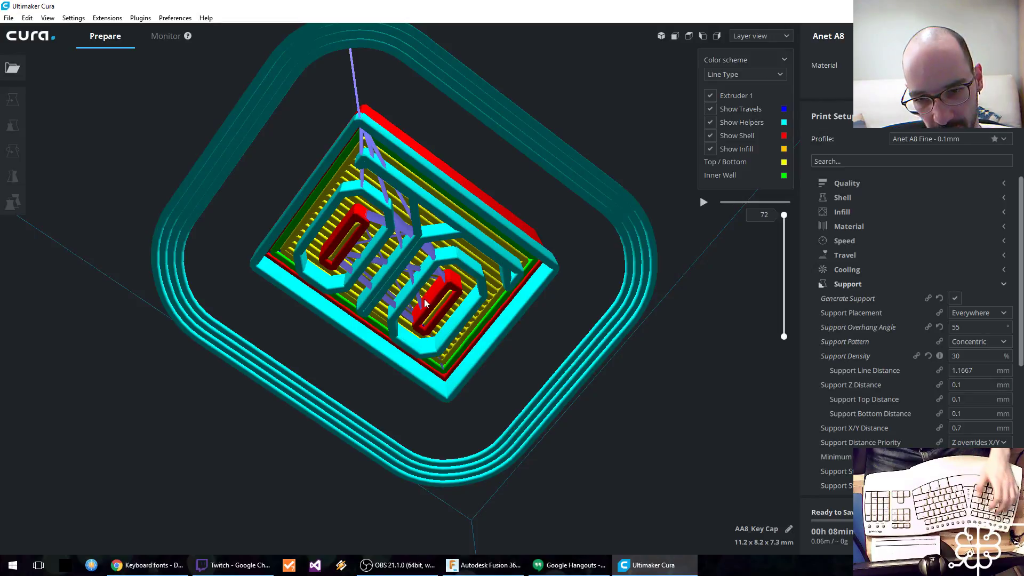
Step: Inspect the sliced keycap's supports from below, and its top surface and side walls from above
right_click_drag(461, 224, 444, 259)
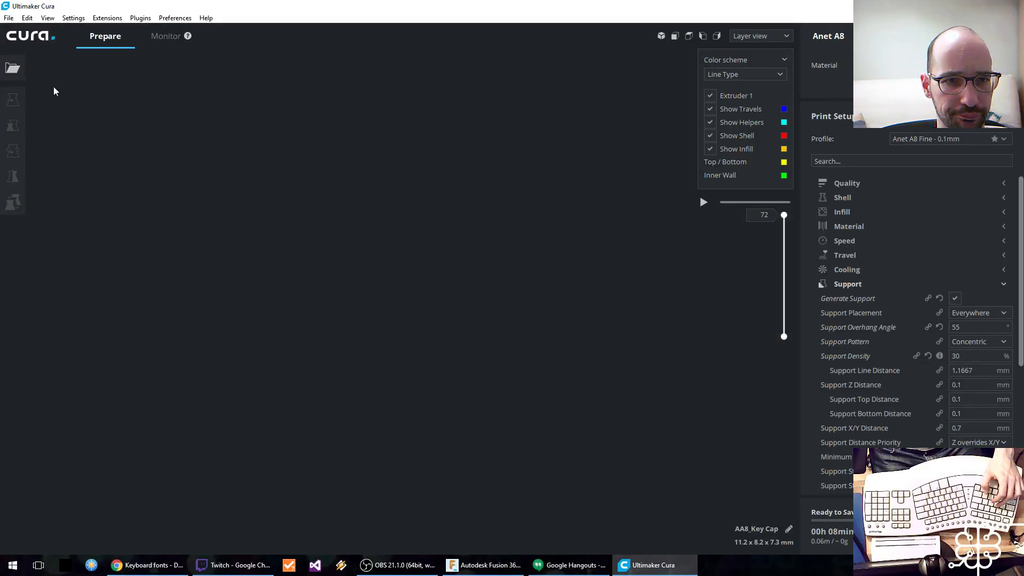
left_click(661, 36)
scroll(372, 240, "up", 5)
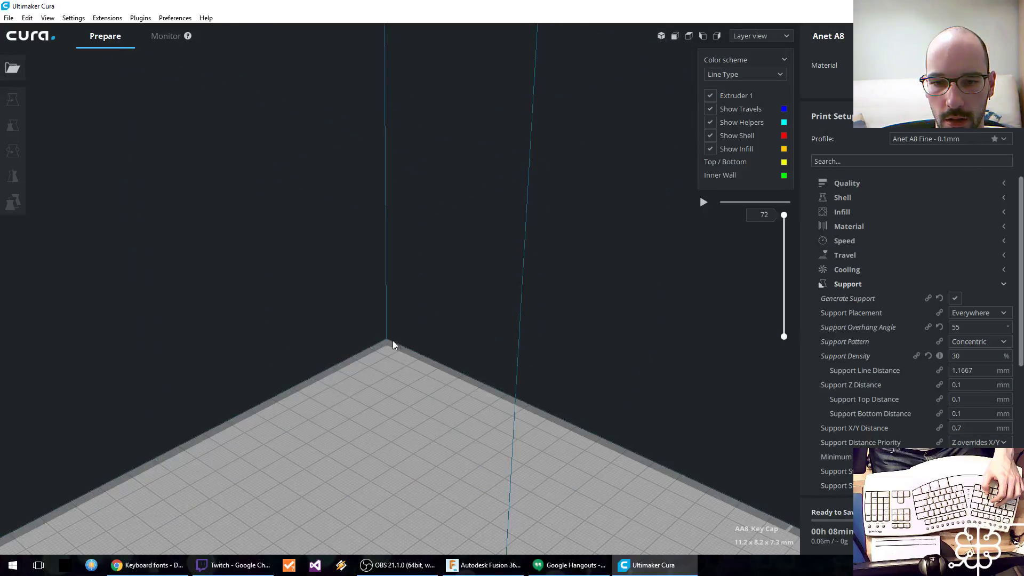
scroll(371, 240, "up", 4)
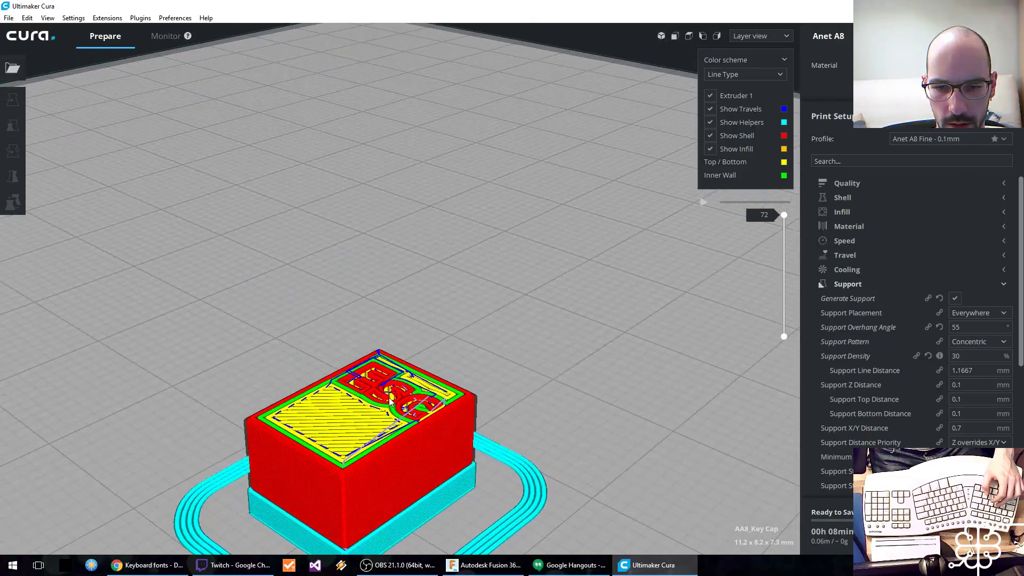
right_click_drag(423, 439, 407, 354)
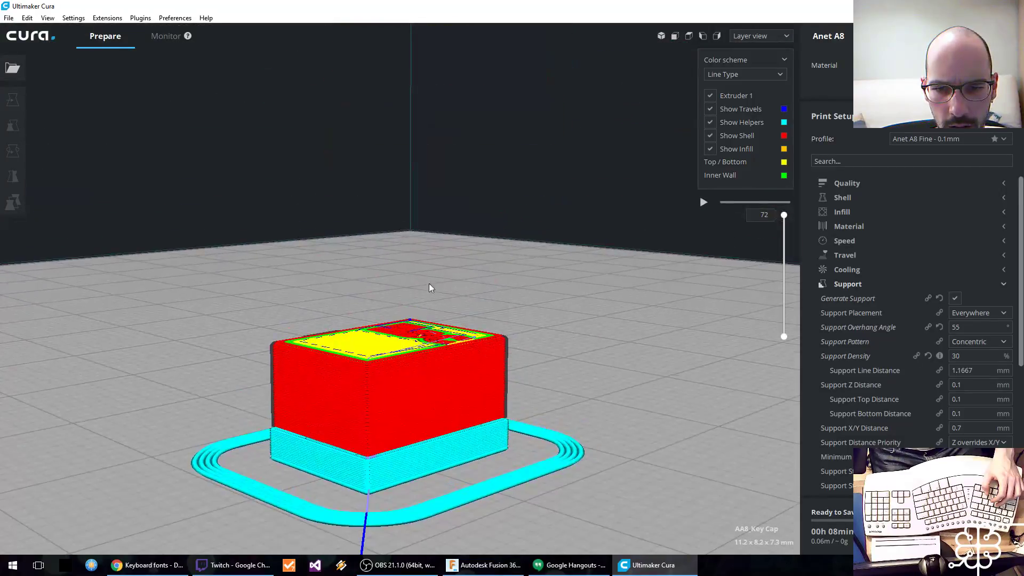
right_click_drag(430, 286, 433, 312)
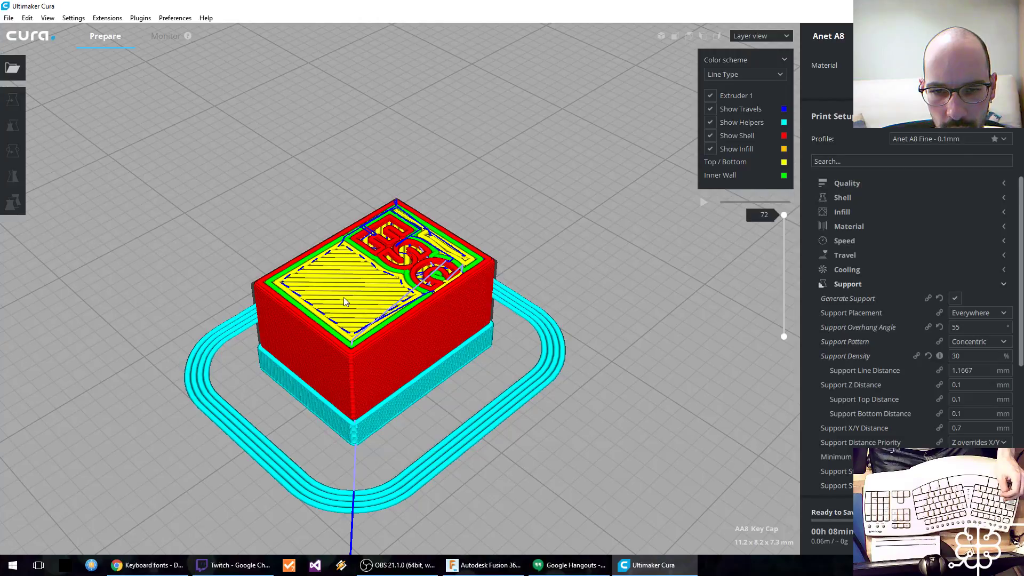
Step: Switch to Fusion 360 and examine the ESC lettering on top of the keycap model
left_click(470, 565)
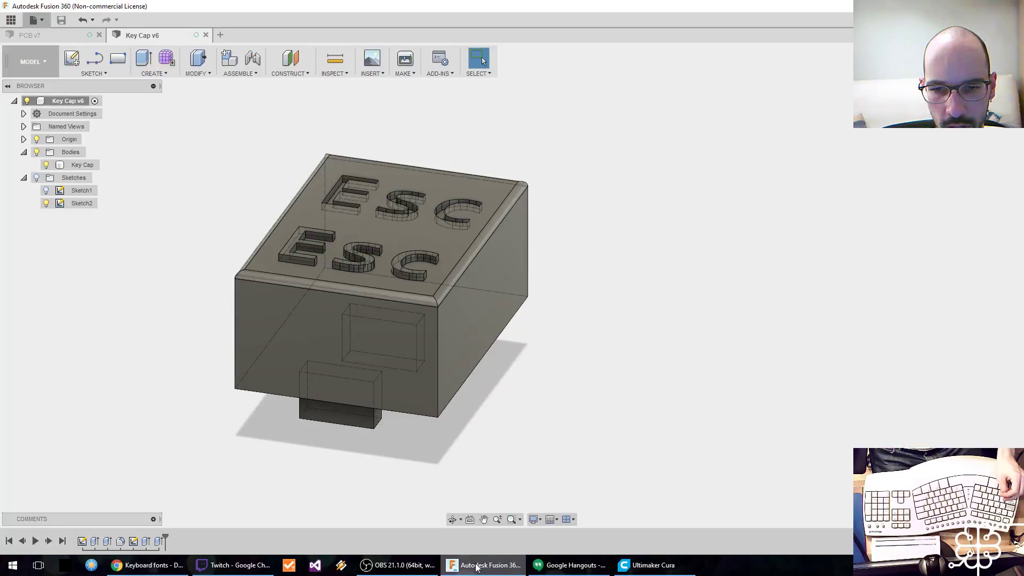
middle_click_drag(485, 358, 430, 378, "shift")
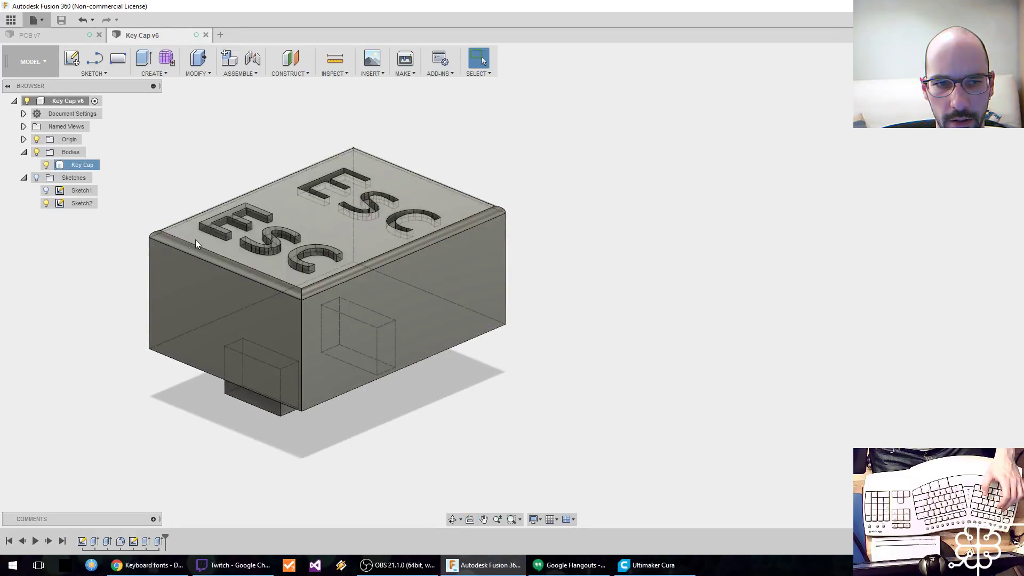
scroll(418, 556, "down", 1)
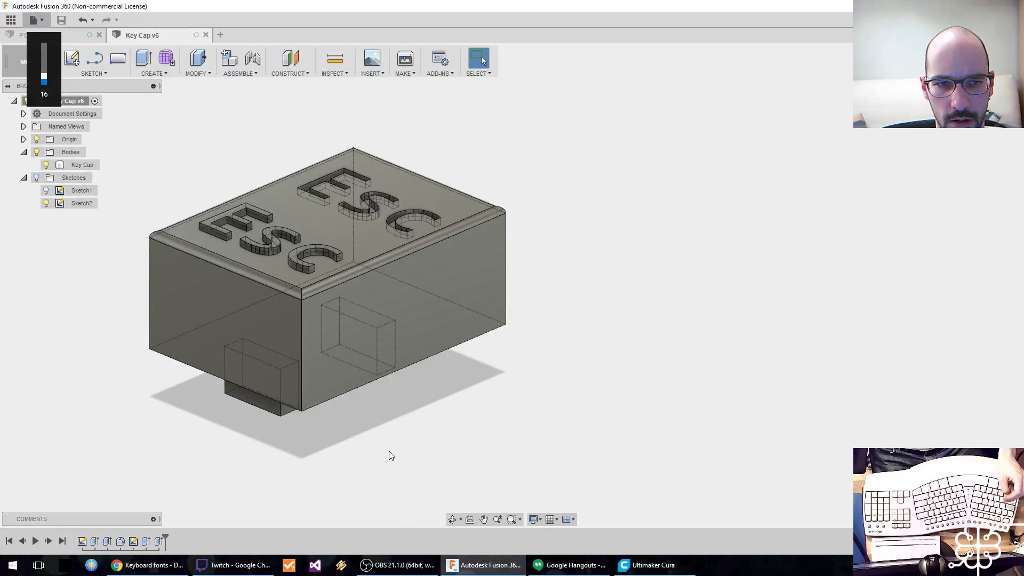
key("XF86AudioLowerVolume")
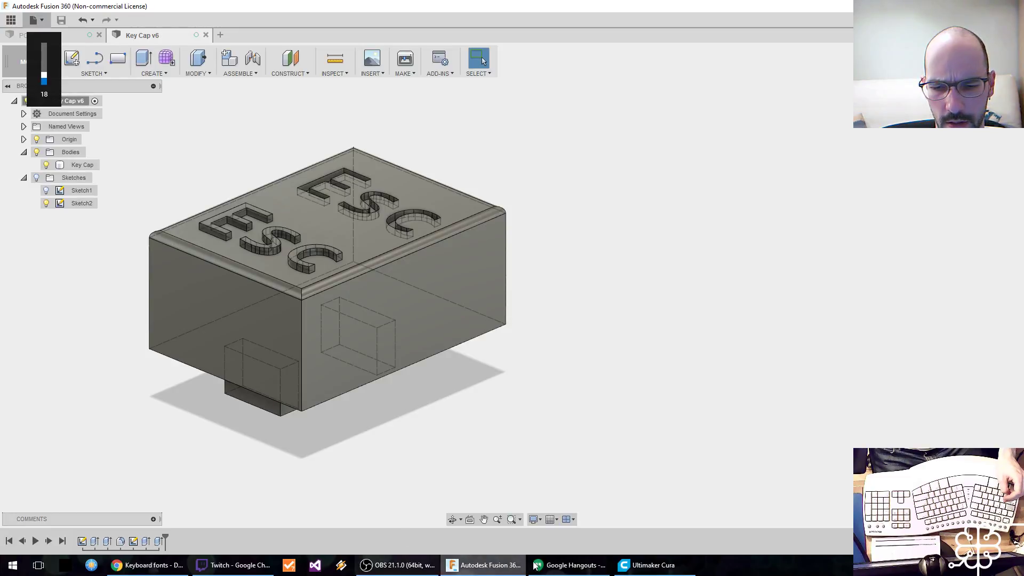
Step: Switch back to Cura and compare the keycap's lettering in solid, X-ray and layer view
left_click(650, 565)
left_click(760, 36)
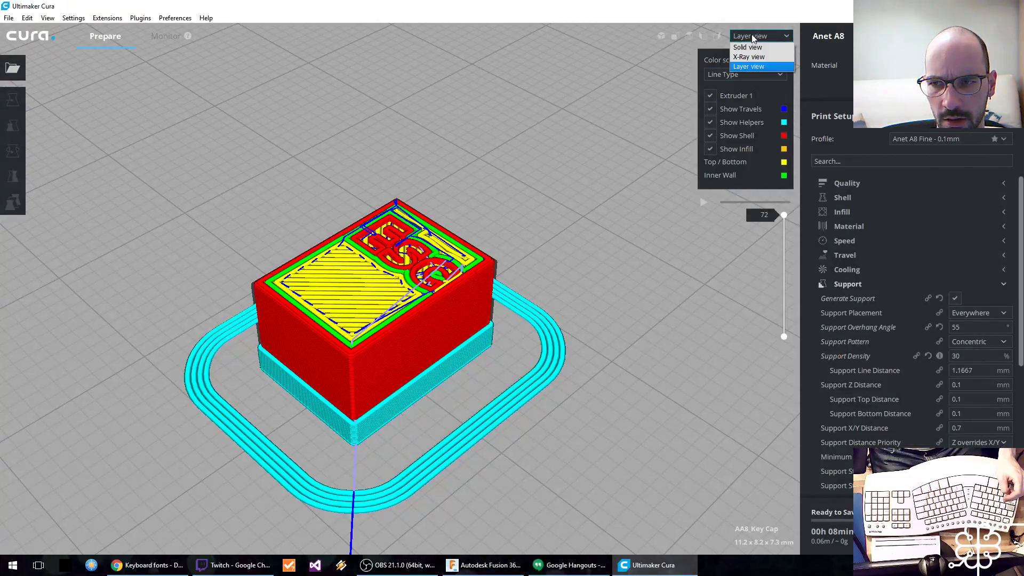
left_click(759, 47)
left_click(758, 36)
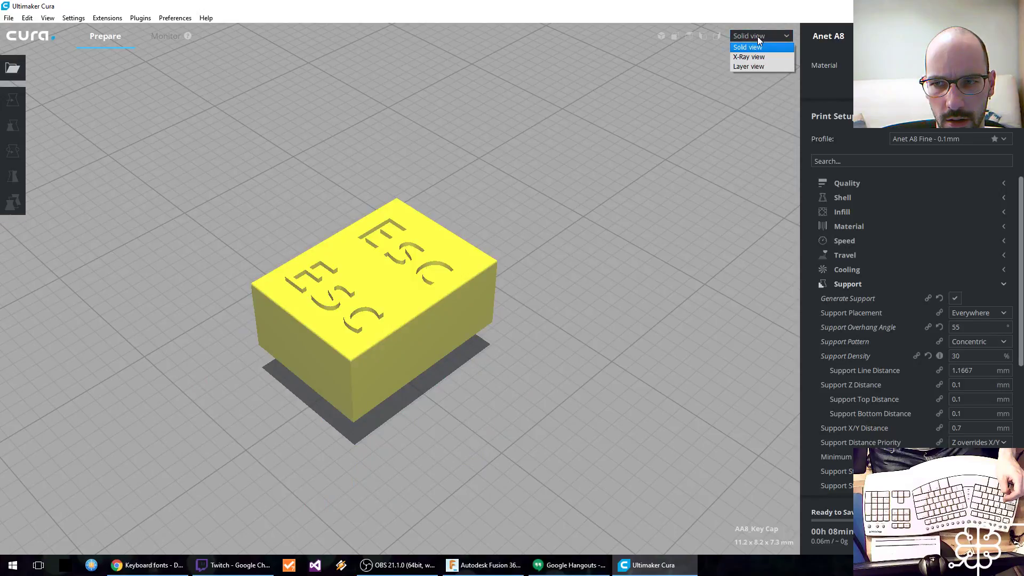
left_click(760, 56)
left_click(760, 38)
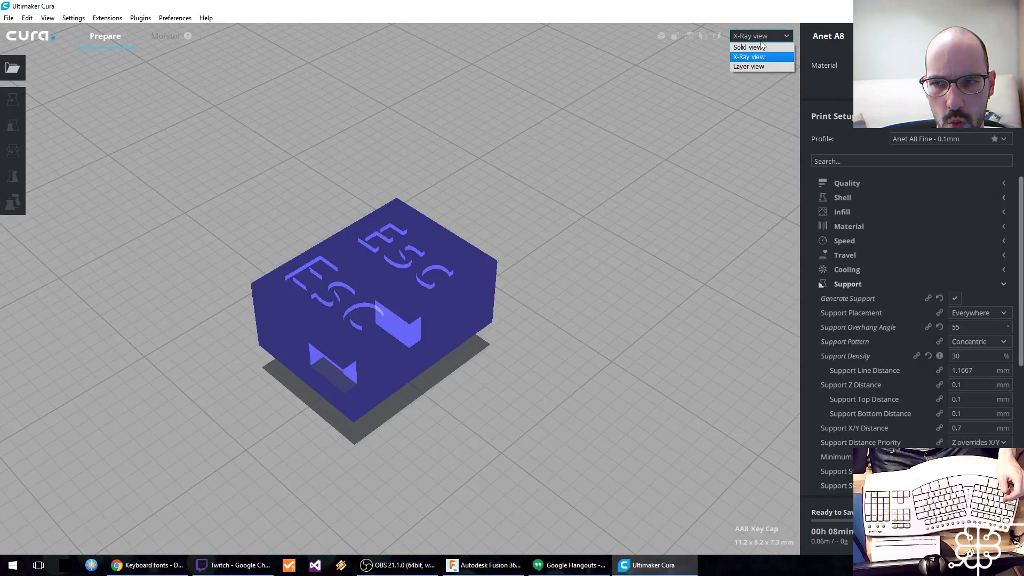
left_click(763, 65)
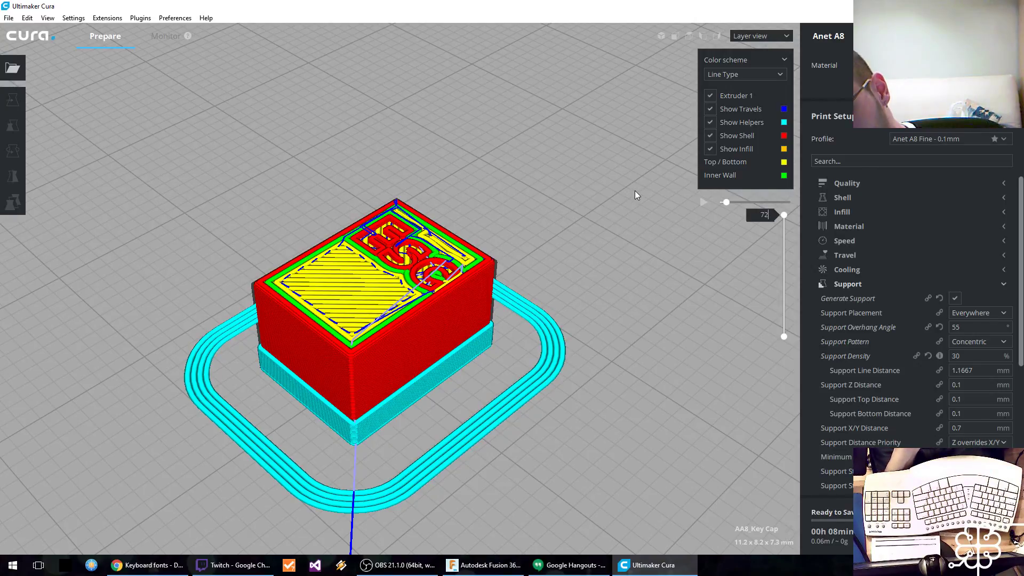
Step: Save the sliced keycap as AA8_Key Cap.gcode in the Kinesis Advantage ML folder
left_click(840, 283)
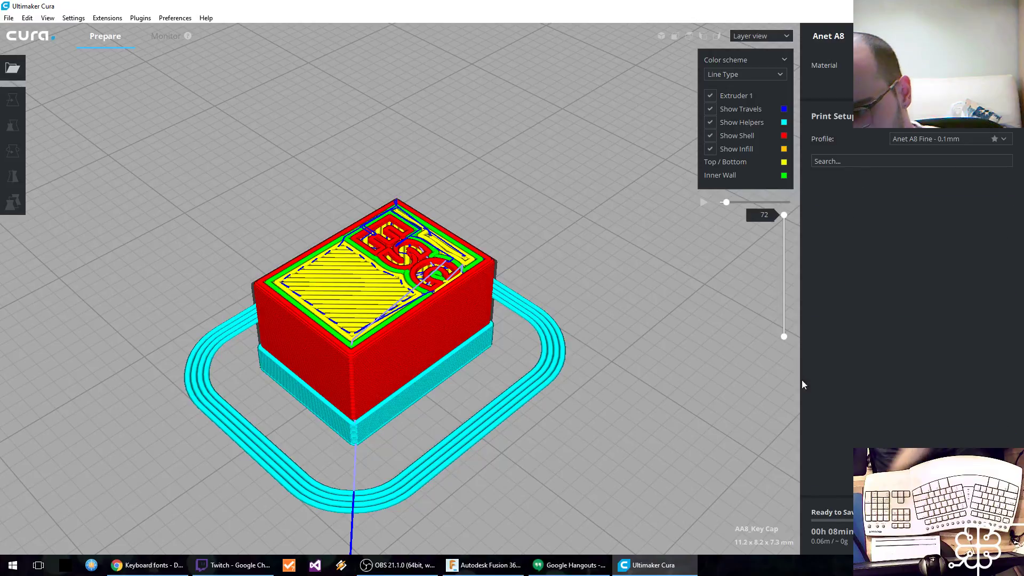
left_click(976, 536)
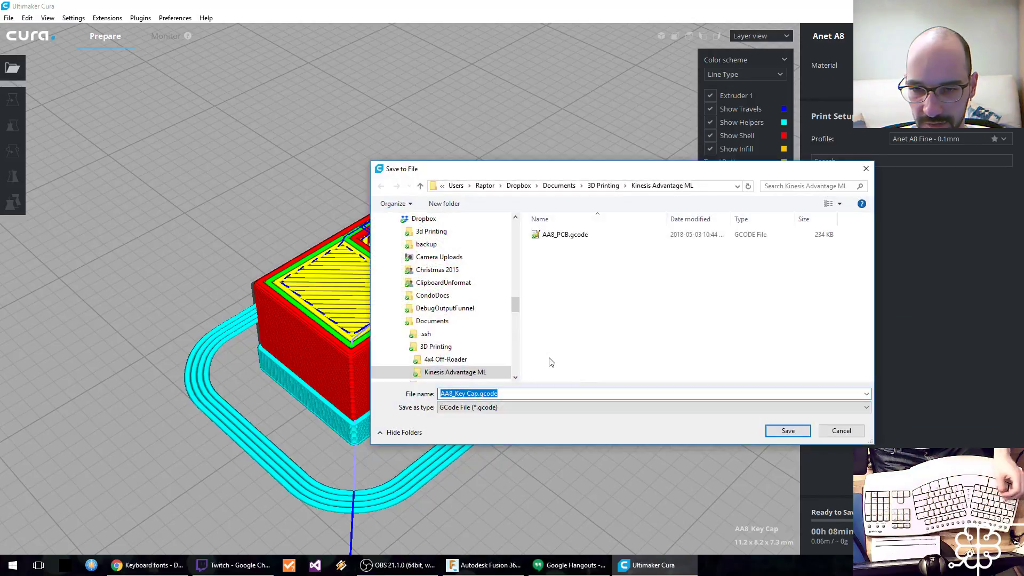
left_click(772, 433)
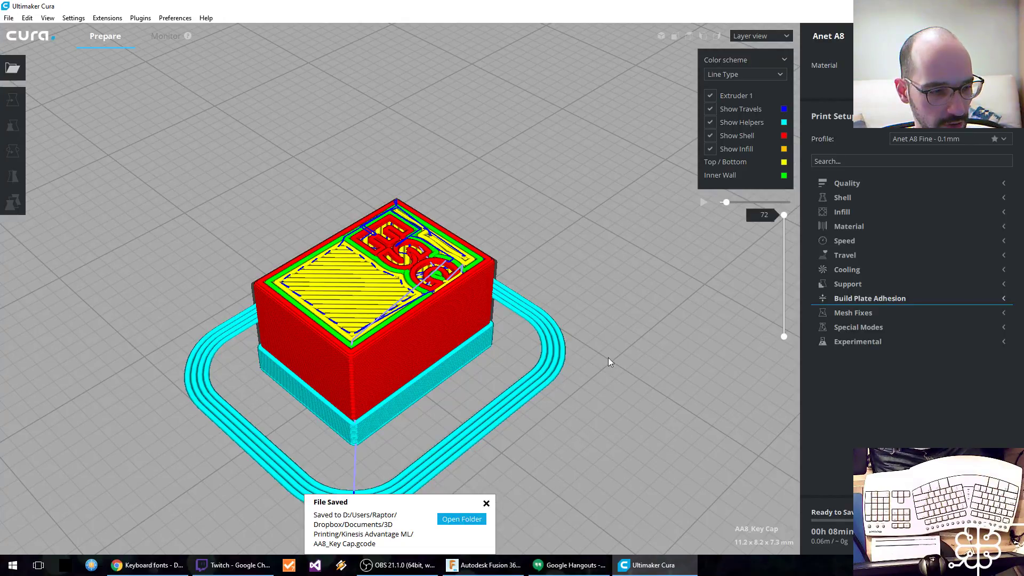
key("XF86AudioLowerVolume")
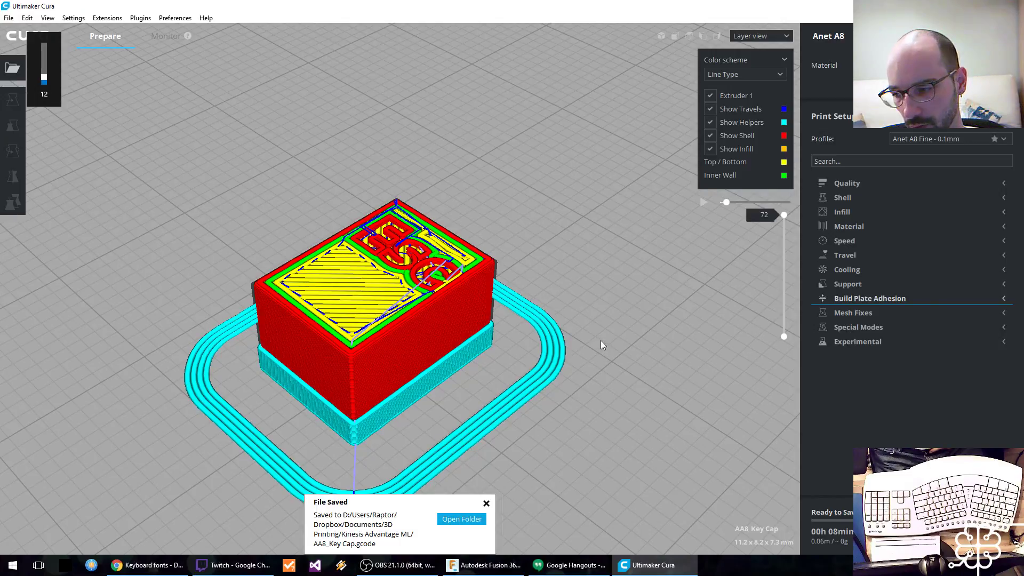